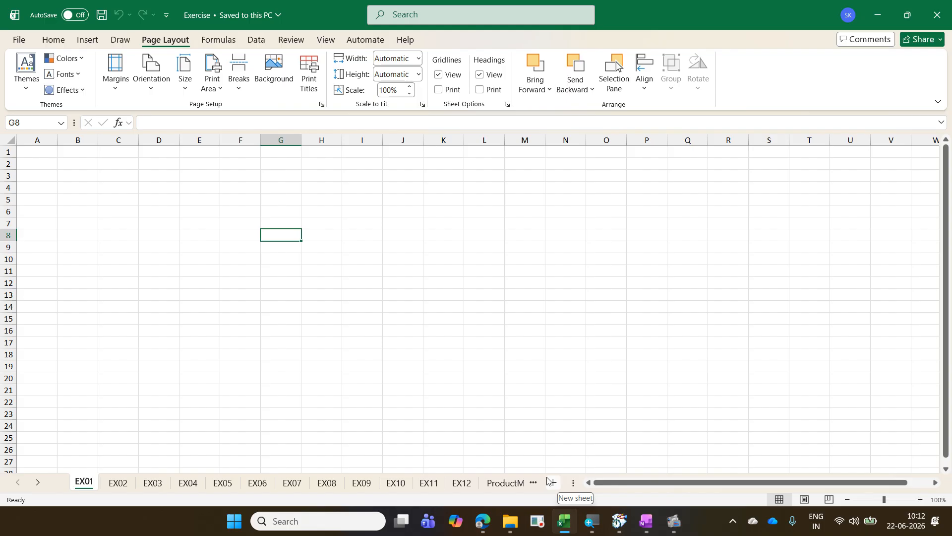
Step: Open the Account page in the backstage view, shrinking the window to reveal the additional options and maximizing it again on the way
{"action": "left_click", "coordinate": [63, 42]}
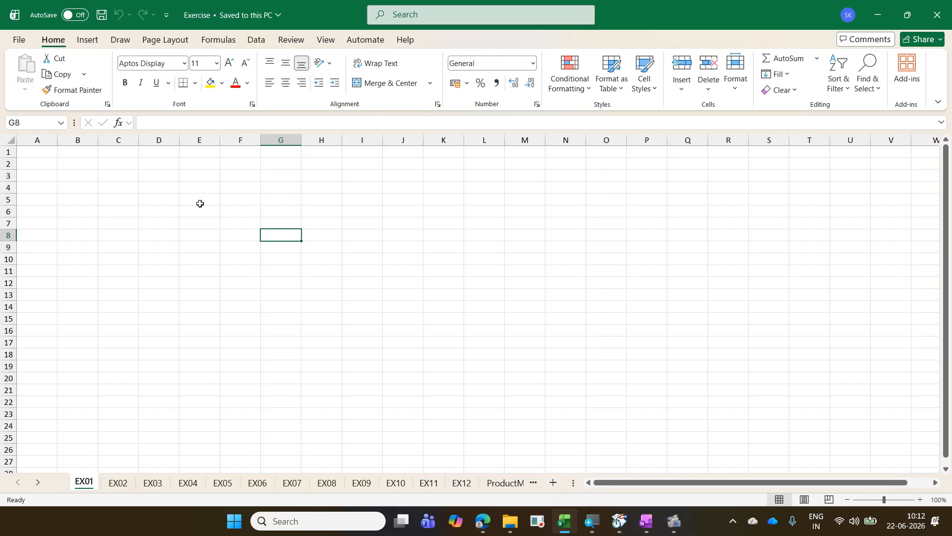
{"action": "left_click", "coordinate": [23, 38]}
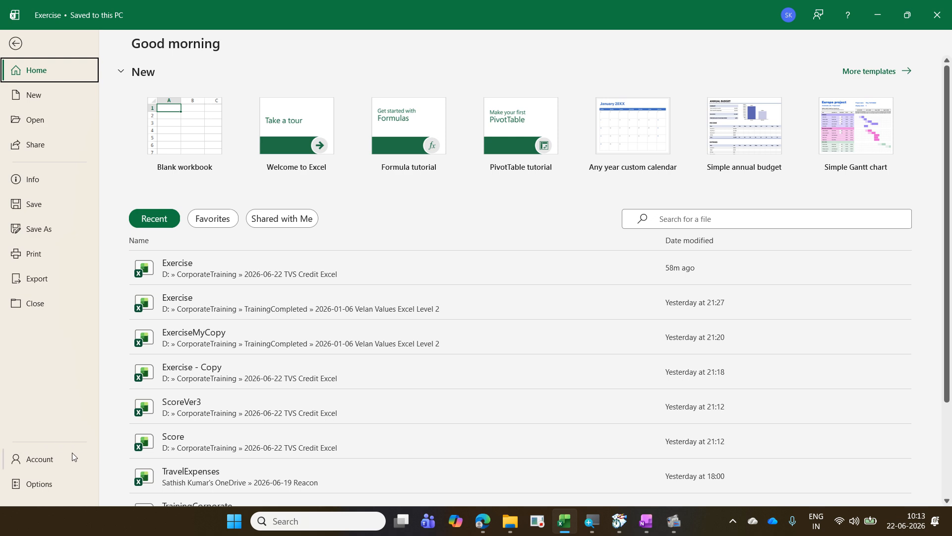
{"action": "left_click", "coordinate": [908, 18]}
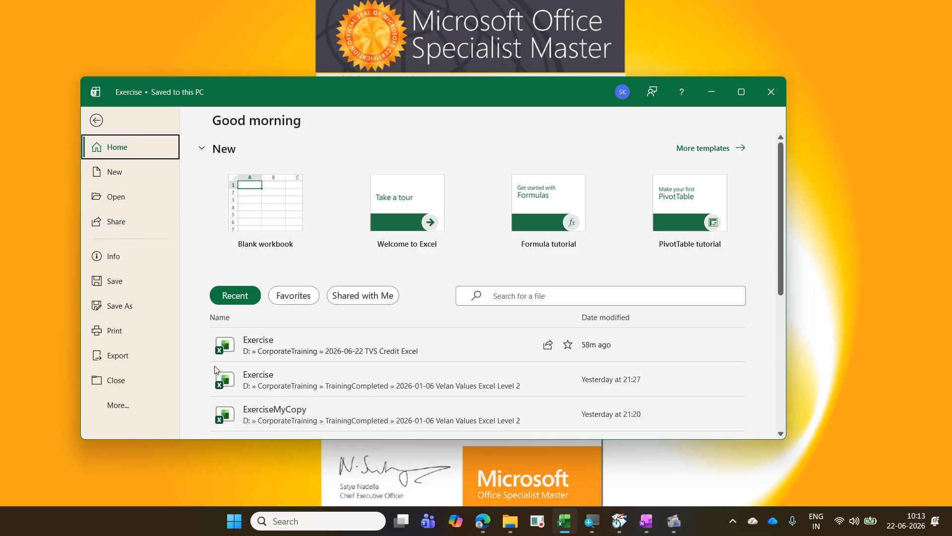
{"action": "left_click", "coordinate": [123, 409]}
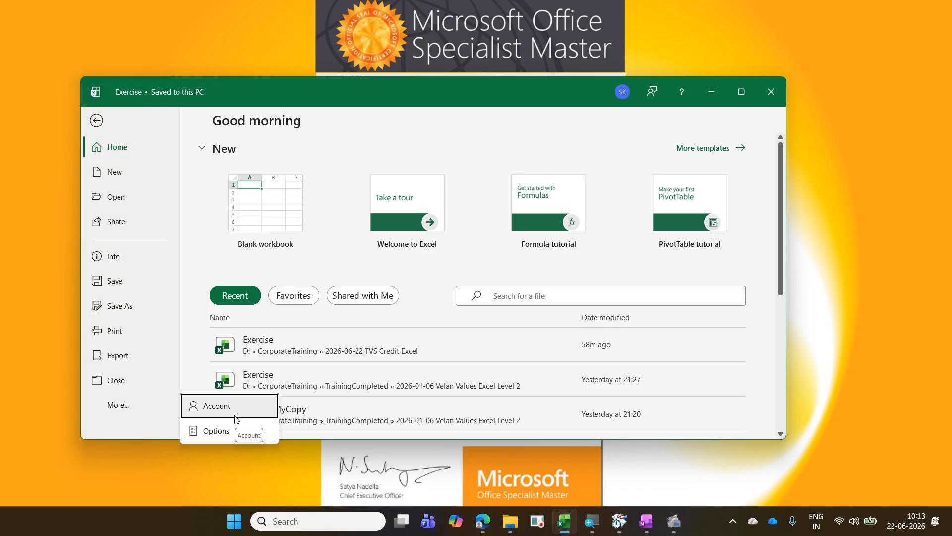
{"action": "left_click", "coordinate": [739, 89]}
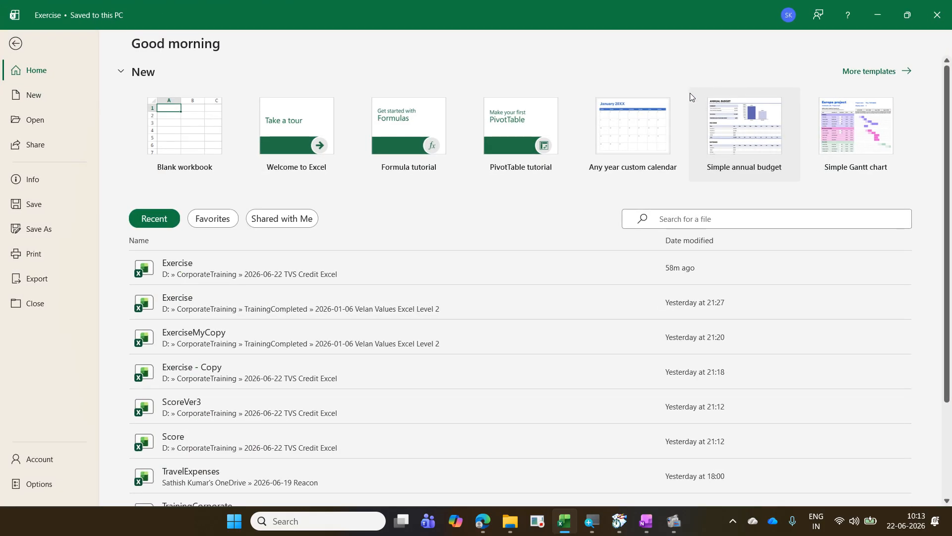
{"action": "left_click", "coordinate": [52, 461]}
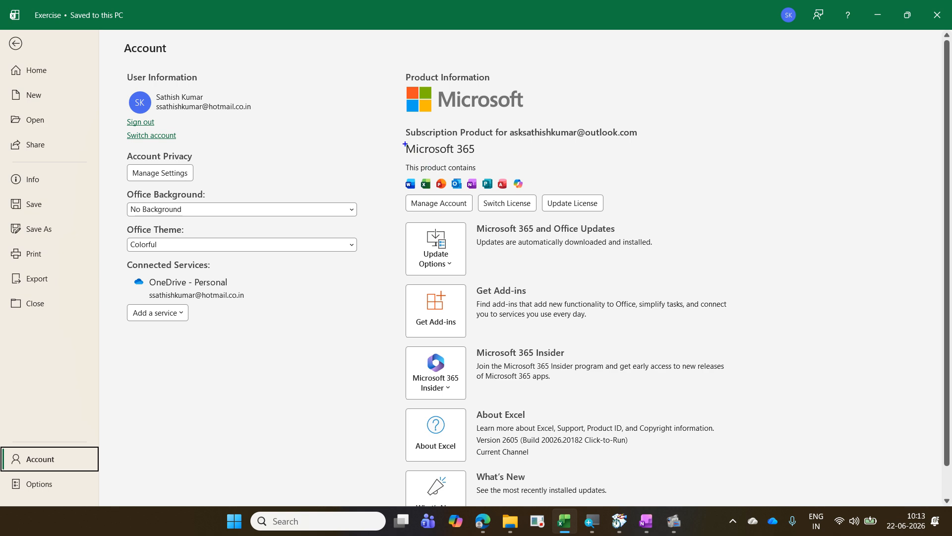
Step: Mark Microsoft 365 and Version 2605 on the Account page with blue boxes joined by an arrow, and return to the worksheet
{"action": "mouse_move", "coordinate": [399, 138]}
{"action": "left_mouse_down"}
{"action": "mouse_move", "coordinate": [429, 154]}
{"action": "mouse_move", "coordinate": [510, 159]}
{"action": "mouse_move", "coordinate": [490, 160]}
{"action": "left_mouse_up"}
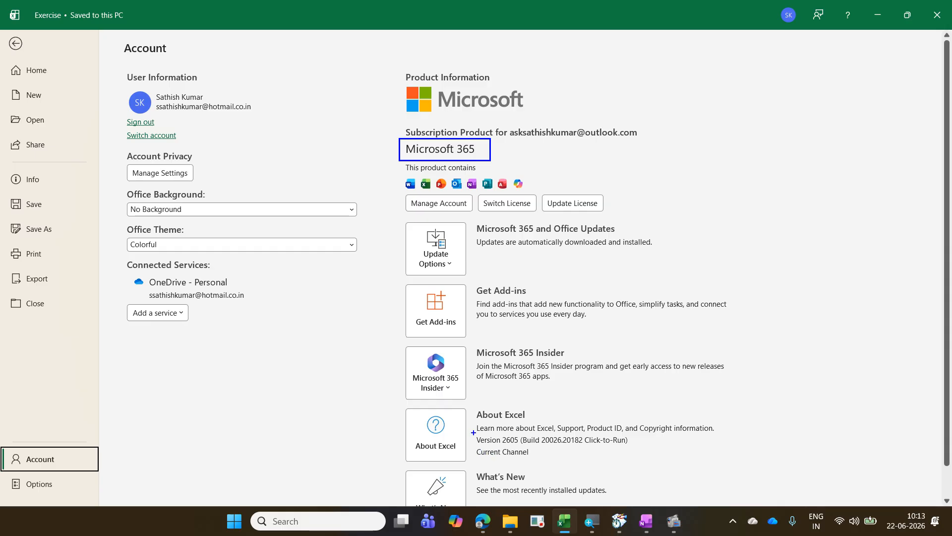
{"action": "mouse_move", "coordinate": [471, 432]}
{"action": "left_mouse_down"}
{"action": "mouse_move", "coordinate": [521, 447]}
{"action": "mouse_move", "coordinate": [479, 302]}
{"action": "mouse_move", "coordinate": [420, 161]}
{"action": "left_mouse_up"}
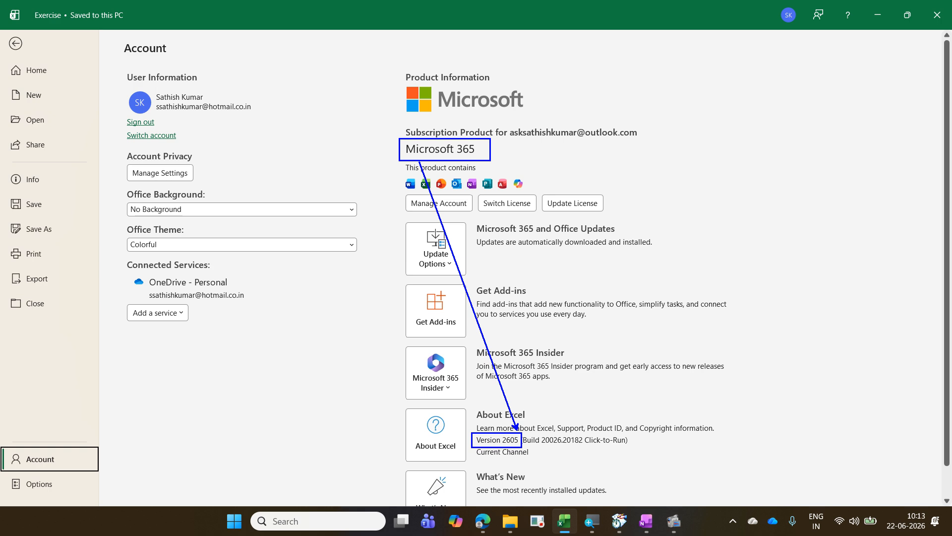
{"action": "key", "text": "Escape"}
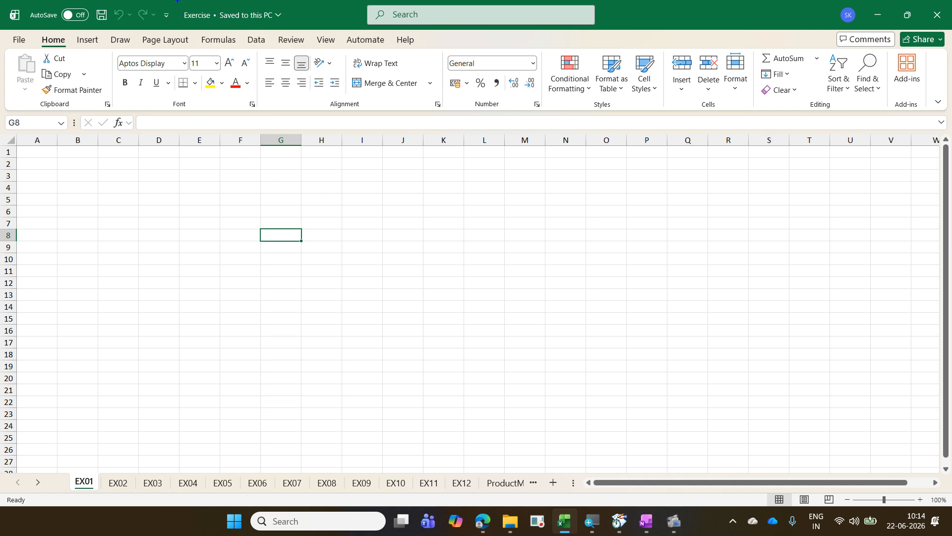
Step: Draw a blue box around the title bar with an arrow to the blank cells, and label it "Title Bar"
{"action": "left_click_drag", "start_coordinate": [177, 1], "coordinate": [947, 27]}
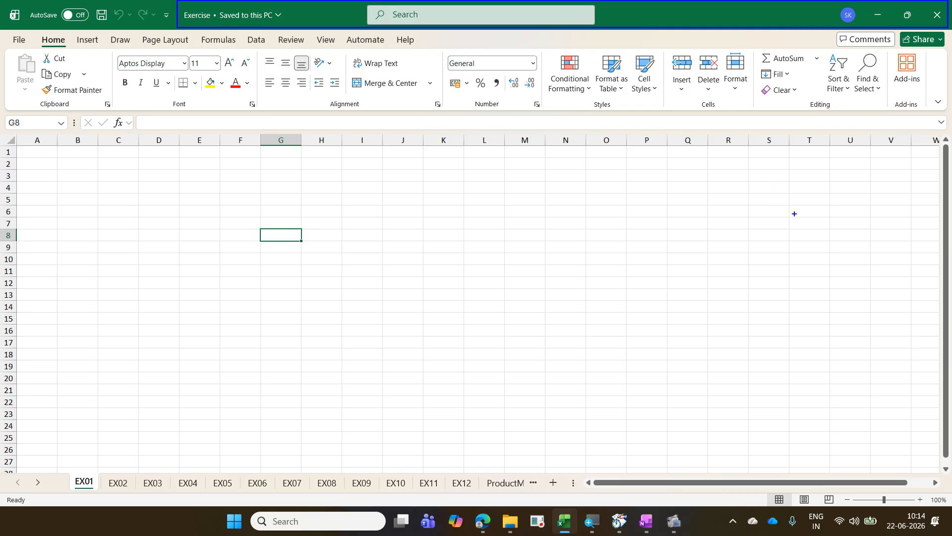
{"action": "left_click_drag", "start_coordinate": [794, 213], "coordinate": [674, 33]}
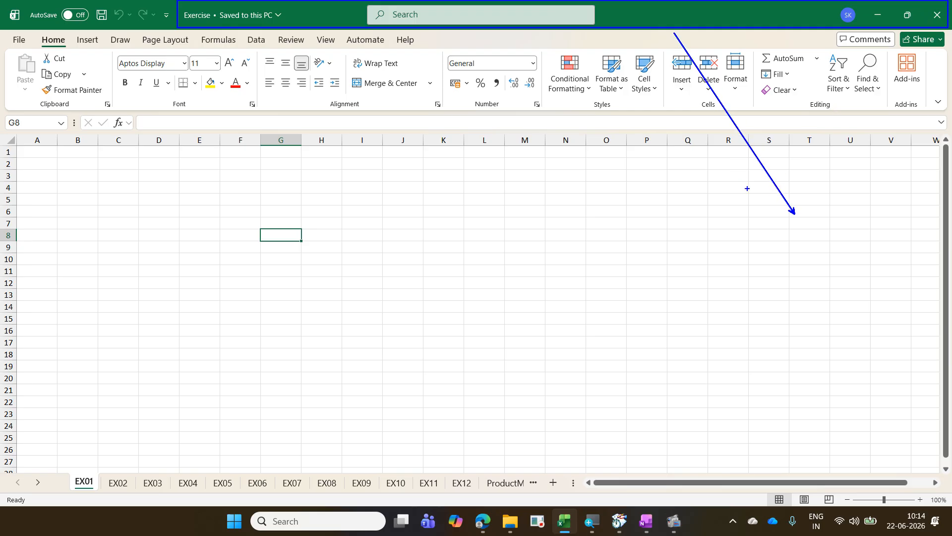
{"action": "type", "text": "tTit"}
{"action": "type", "text": "le Bar"}
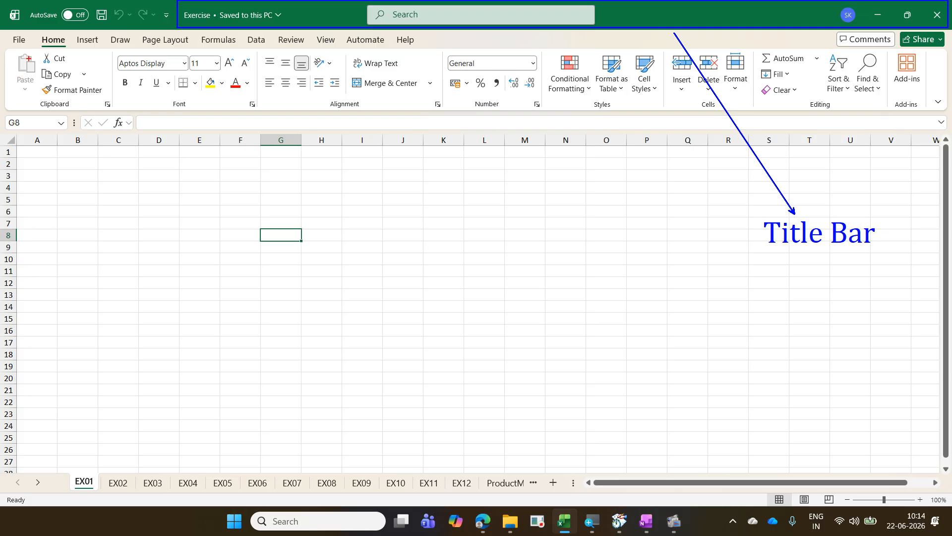
Step: Draw a red box around the AutoSave, save and undo controls with an arrow, and label it "QAT-Quick Access Toolbar"
{"action": "mouse_move", "coordinate": [24, 4]}
{"action": "left_mouse_down"}
{"action": "mouse_move", "coordinate": [50, 19]}
{"action": "mouse_move", "coordinate": [156, 26]}
{"action": "left_mouse_up"}
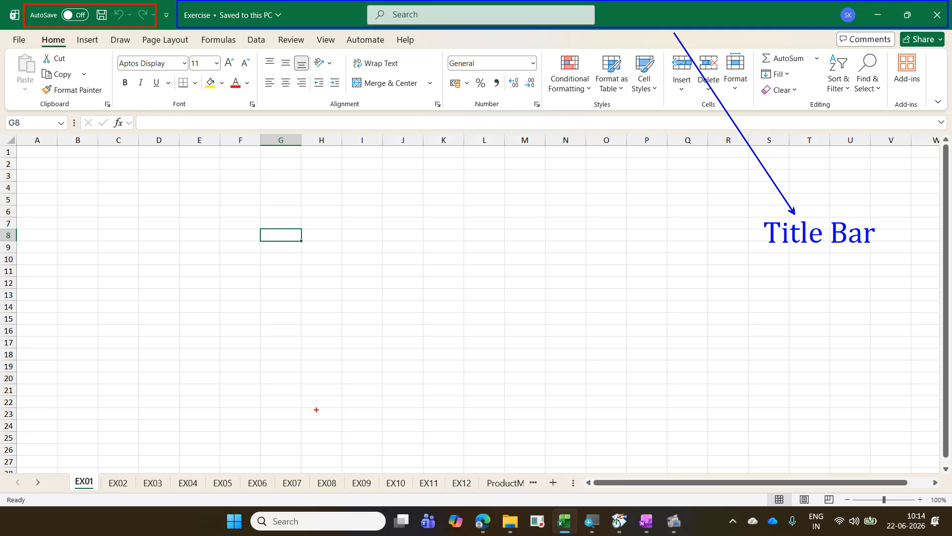
{"action": "mouse_move", "coordinate": [316, 410]}
{"action": "left_mouse_down"}
{"action": "mouse_move", "coordinate": [198, 177]}
{"action": "mouse_move", "coordinate": [93, 31]}
{"action": "left_mouse_up"}
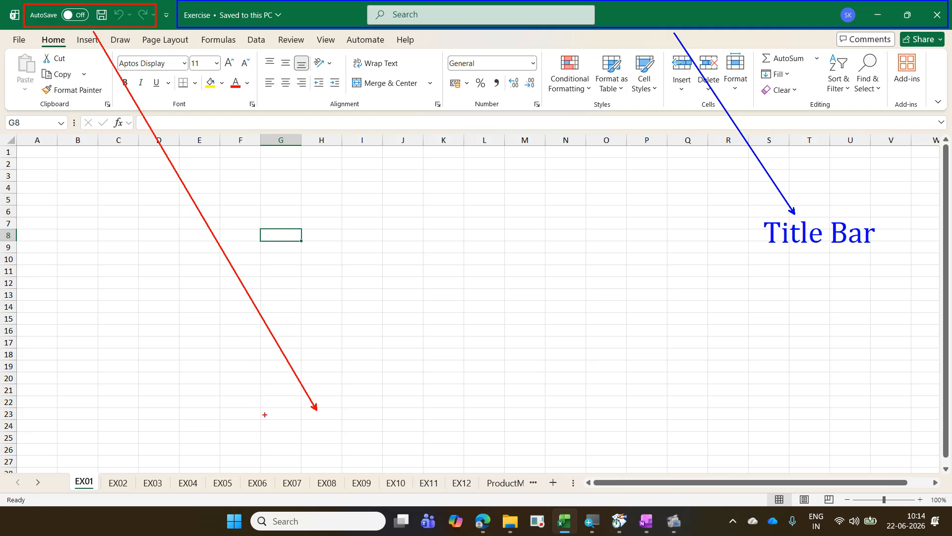
{"action": "left_click", "coordinate": [265, 414]}
{"action": "type", "text": "QAT"}
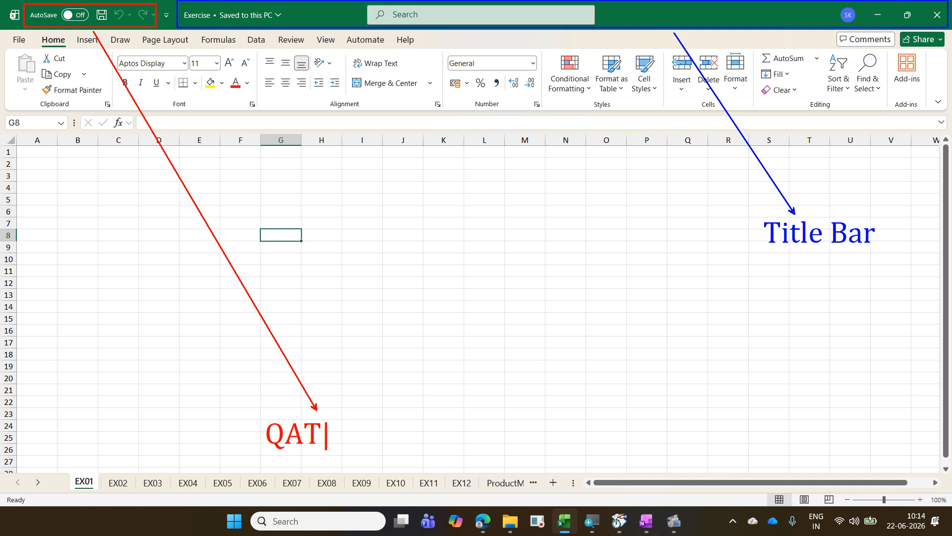
{"action": "type", "text": "-Quick"}
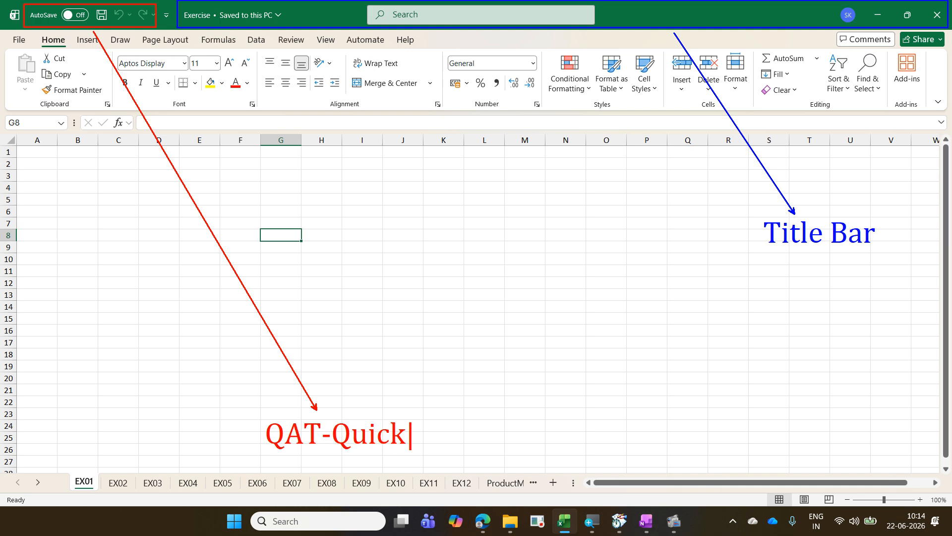
{"action": "type", "text": " Access "}
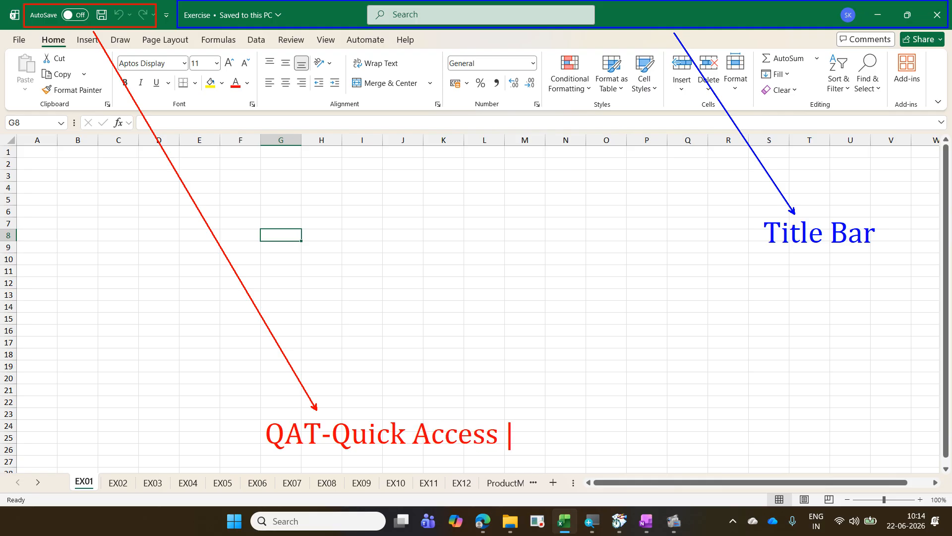
{"action": "type", "text": "Toolba"}
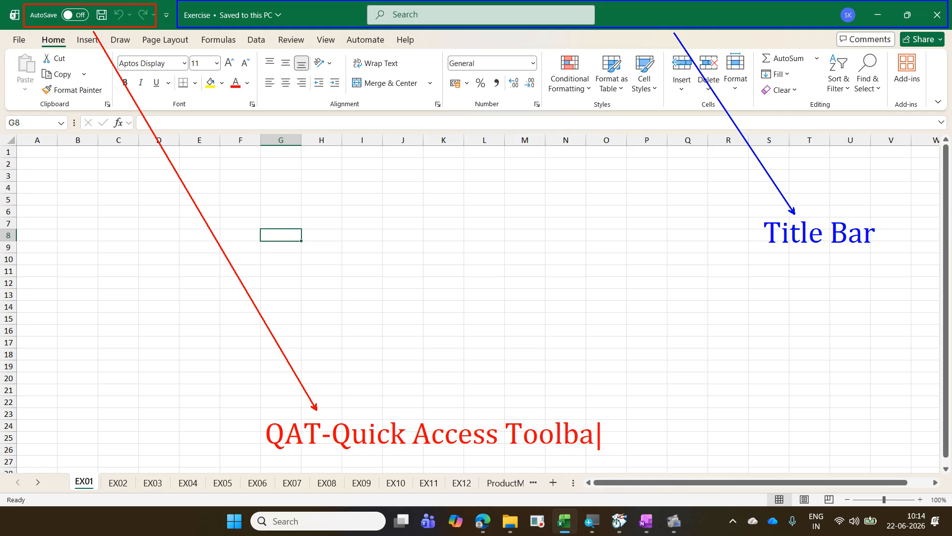
{"action": "type", "text": "r,15000 "}
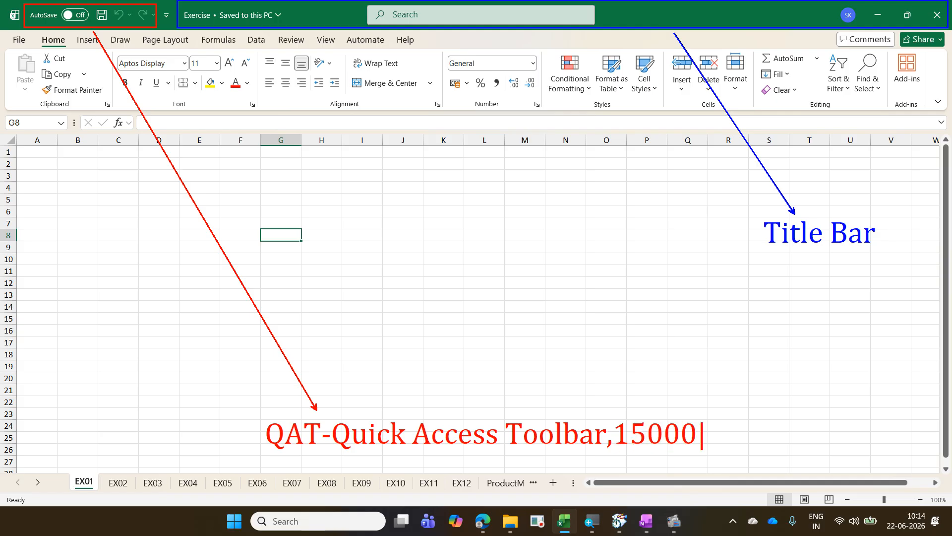
{"action": "type", "text": "features"}
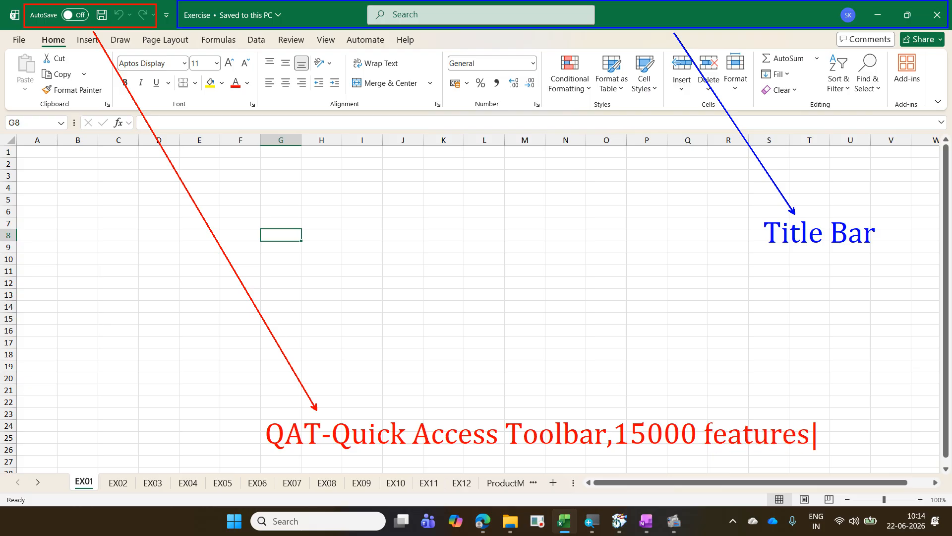
{"action": "type", "text": "-150"}
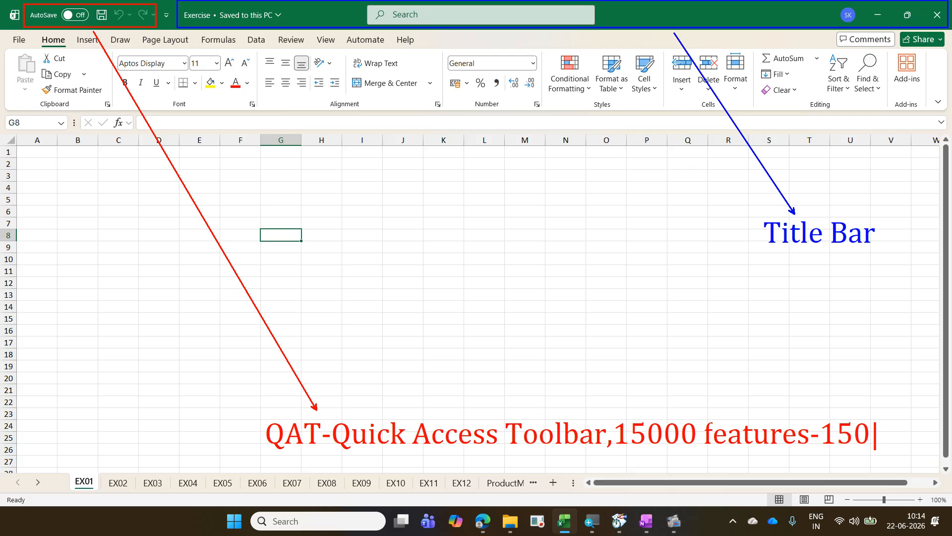
{"action": "type", "text": " used"}
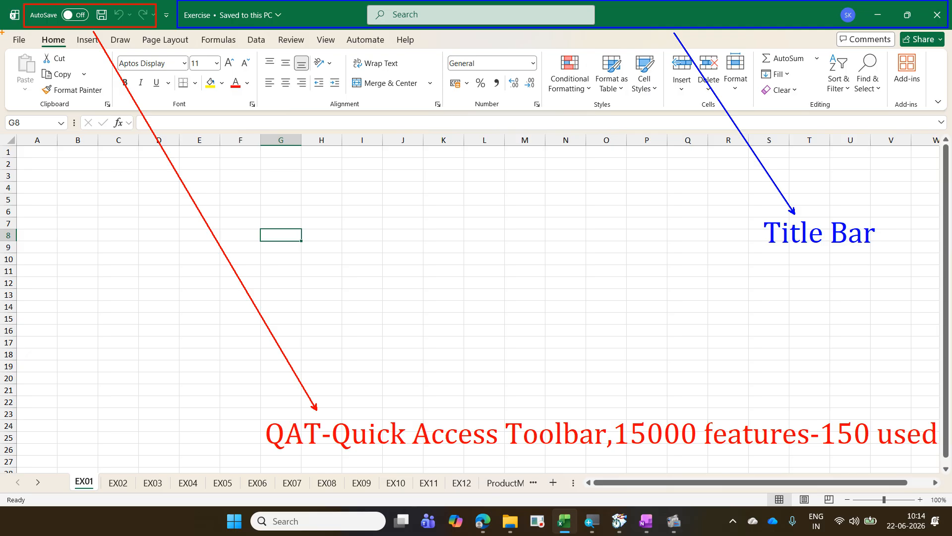
Step: Draw an orange box around the ribbon area with an arrow to the blank cells, and label it "Ribbon"
{"action": "mouse_move", "coordinate": [2, 32]}
{"action": "left_mouse_down"}
{"action": "mouse_move", "coordinate": [66, 68]}
{"action": "mouse_move", "coordinate": [168, 94]}
{"action": "mouse_move", "coordinate": [293, 107]}
{"action": "mouse_move", "coordinate": [521, 108]}
{"action": "left_mouse_up"}
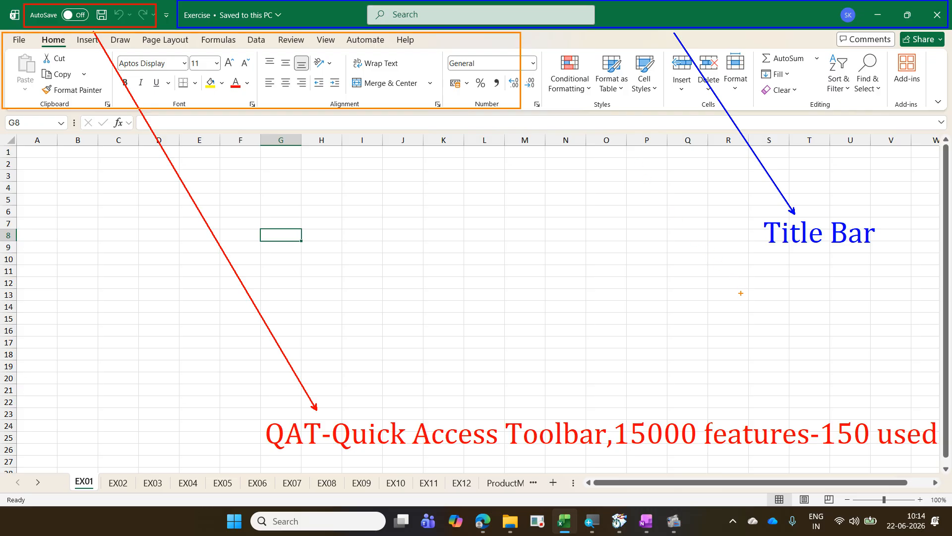
{"action": "left_click_drag", "start_coordinate": [741, 291], "coordinate": [521, 110]}
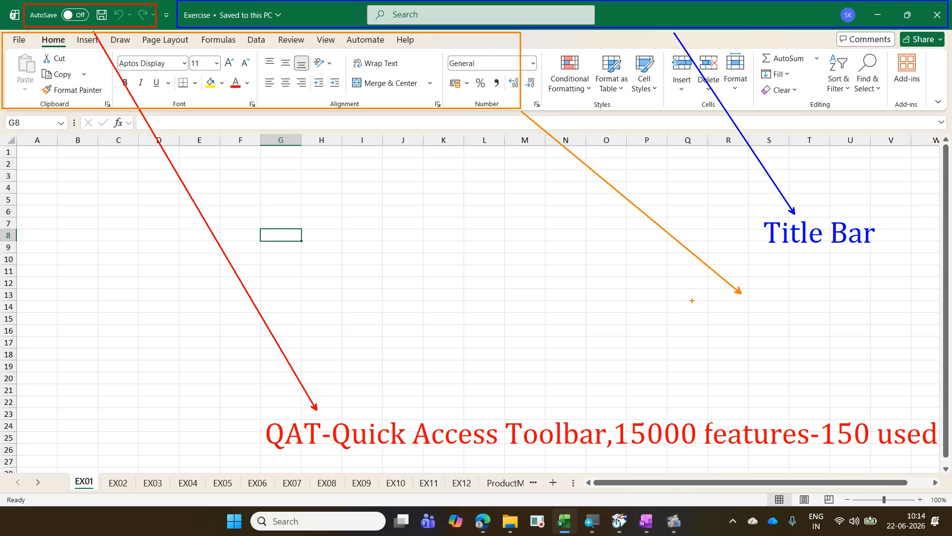
{"action": "type", "text": "tR"}
{"action": "type", "text": "ibbon"}
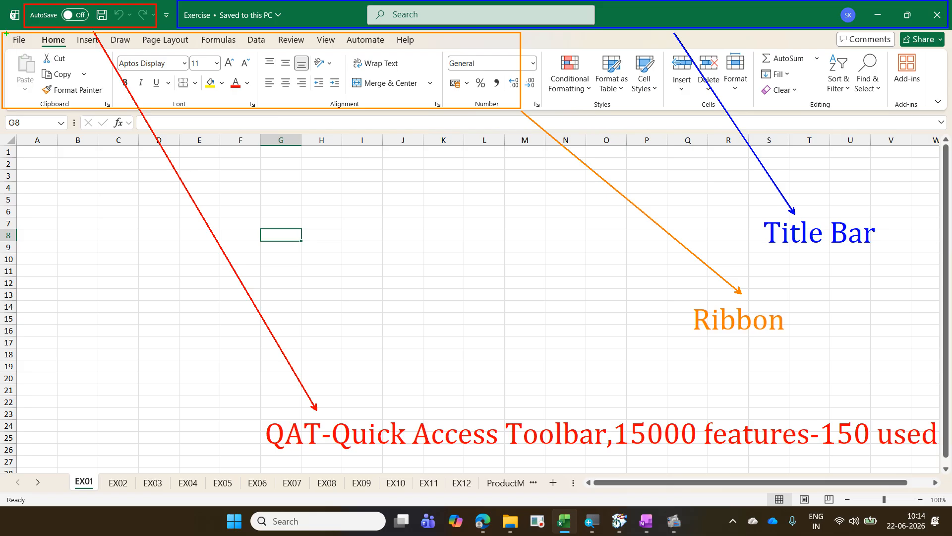
Step: Circle File in green with an arrow, and label it "Office Button" with "Backstage" on a second line
{"action": "left_click_drag", "start_coordinate": [6, 33], "coordinate": [34, 47]}
{"action": "left_click_drag", "start_coordinate": [69, 283], "coordinate": [20, 48]}
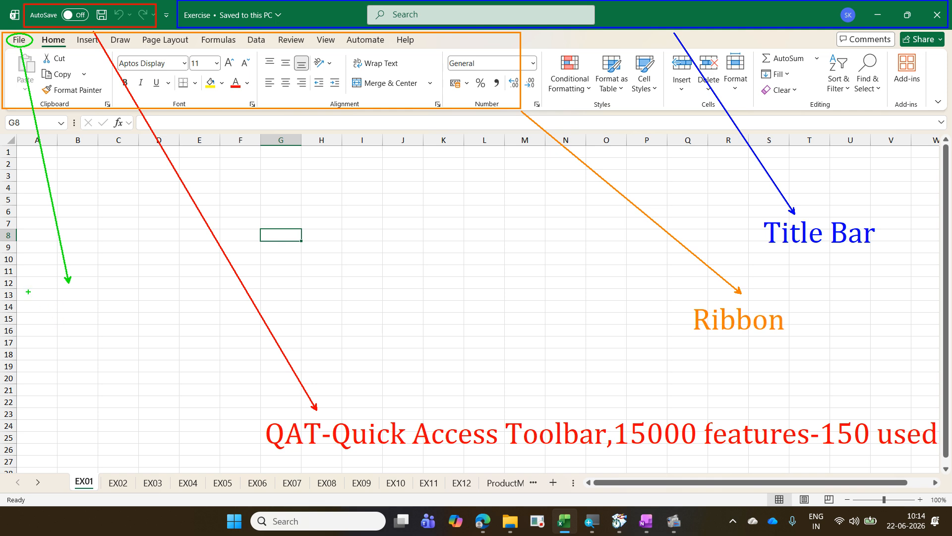
{"action": "type", "text": "tOffice Button"}
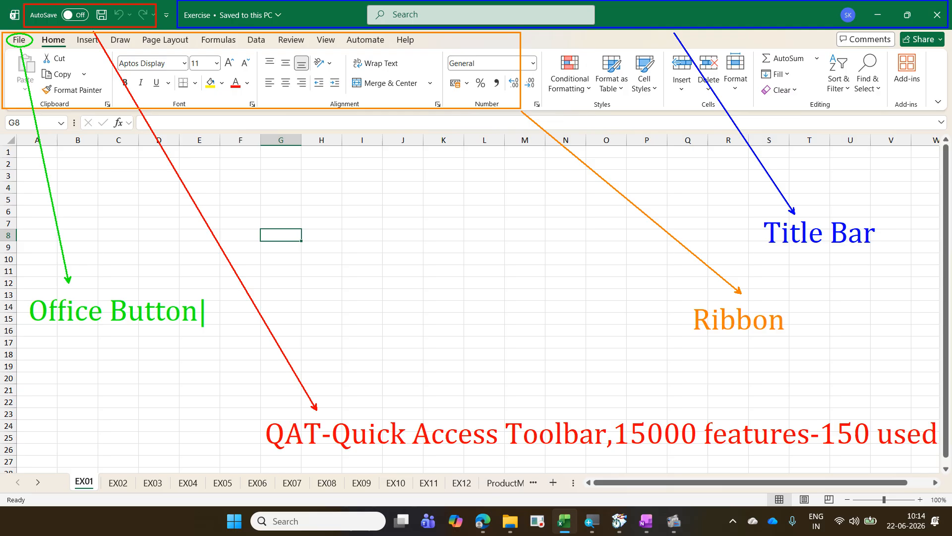
{"action": "key", "text": "Return"}
{"action": "type", "text": "Backstage"}
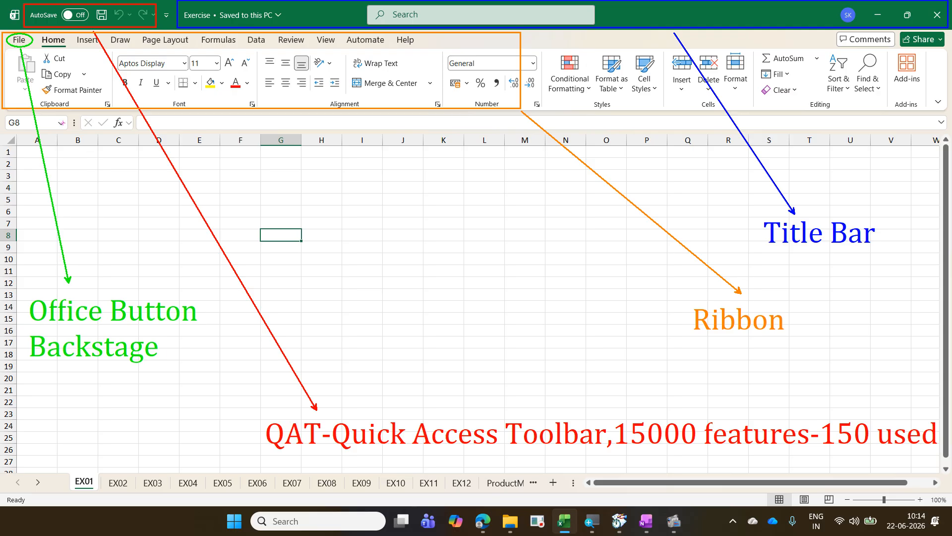
Step: Circle Home, Insert, Page Layout and Formulas in pink, and add an arrow labelled "Tab"
{"action": "mouse_move", "coordinate": [34, 33]}
{"action": "left_mouse_down"}
{"action": "mouse_move", "coordinate": [92, 47]}
{"action": "mouse_move", "coordinate": [100, 34]}
{"action": "mouse_move", "coordinate": [143, 47]}
{"action": "mouse_move", "coordinate": [187, 36]}
{"action": "mouse_move", "coordinate": [149, 31]}
{"action": "mouse_move", "coordinate": [242, 44]}
{"action": "mouse_move", "coordinate": [196, 45]}
{"action": "left_mouse_up"}
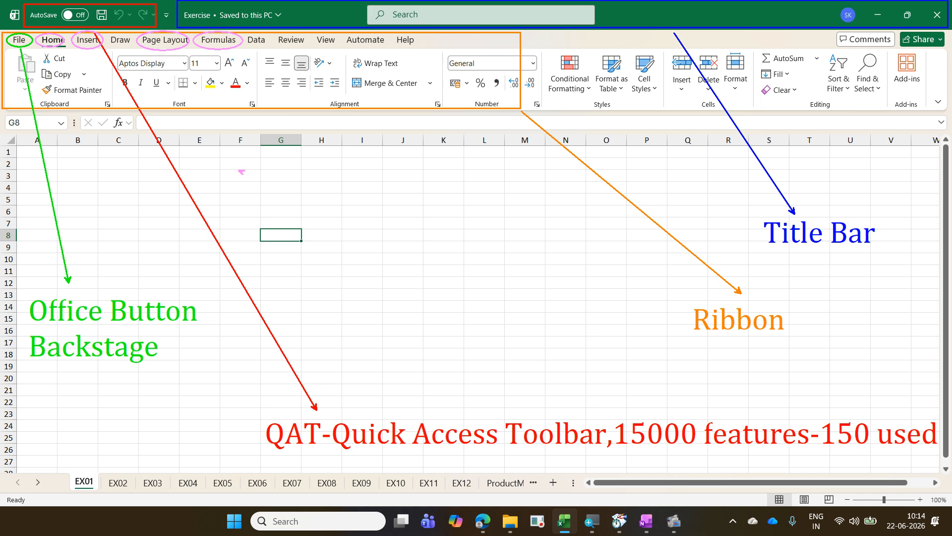
{"action": "mouse_move", "coordinate": [239, 170]}
{"action": "left_mouse_down"}
{"action": "mouse_move", "coordinate": [198, 70]}
{"action": "mouse_move", "coordinate": [171, 51]}
{"action": "left_mouse_up"}
{"action": "type", "text": "tTab"}
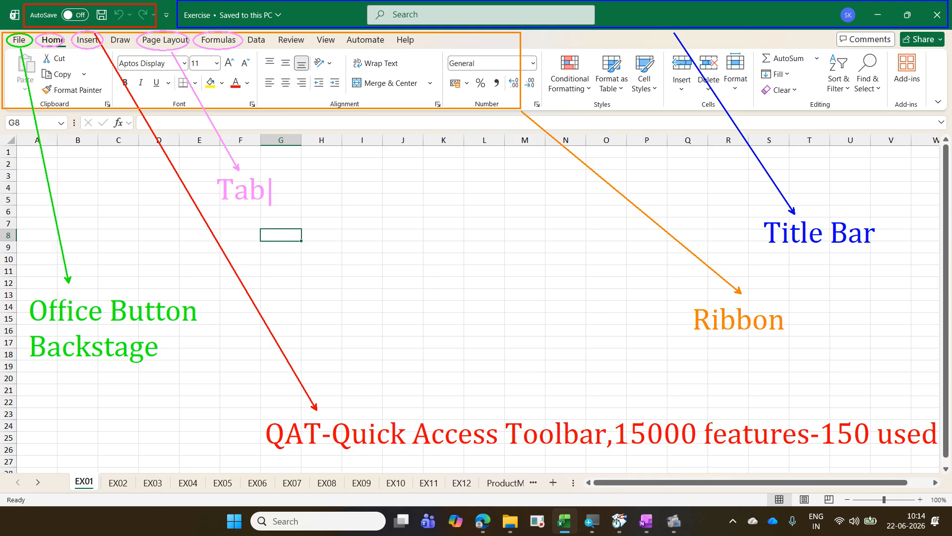
{"action": "key", "text": "Escape"}
Step: Draw a pink ellipse in the empty space after Help with an arrow, and label it "Contextual Tab"
{"action": "left_click_drag", "start_coordinate": [419, 34], "coordinate": [465, 48]}
{"action": "left_click_drag", "start_coordinate": [488, 222], "coordinate": [442, 56]}
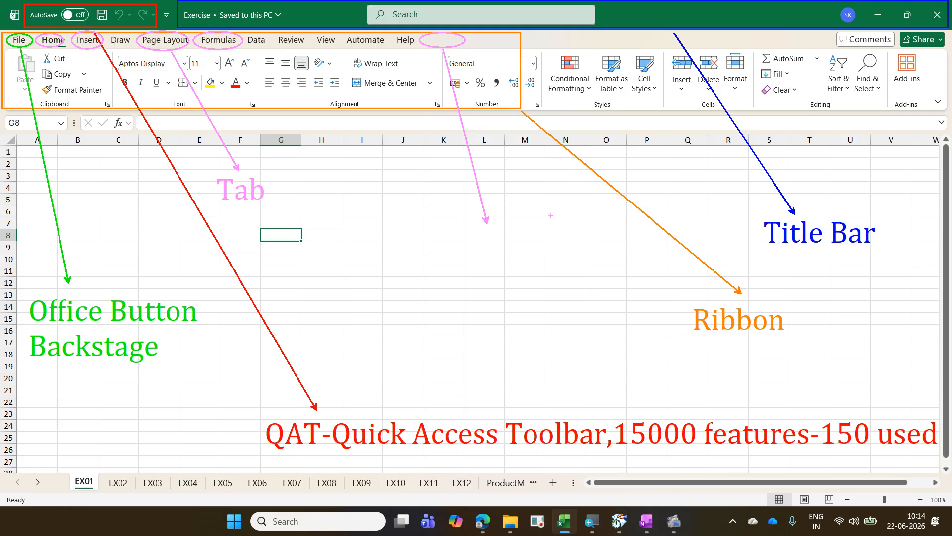
{"action": "type", "text": "tContex"}
{"action": "type", "text": "t"}
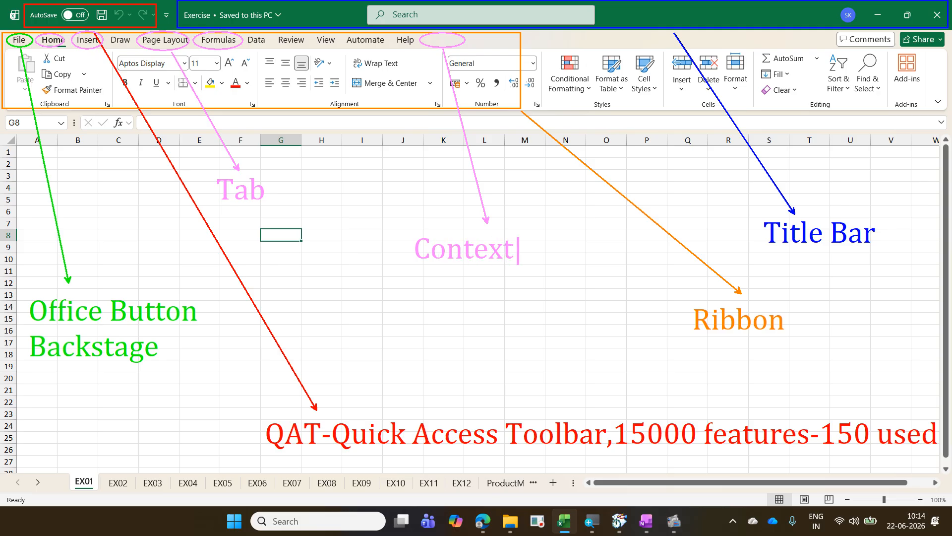
{"action": "type", "text": "ual Tab"}
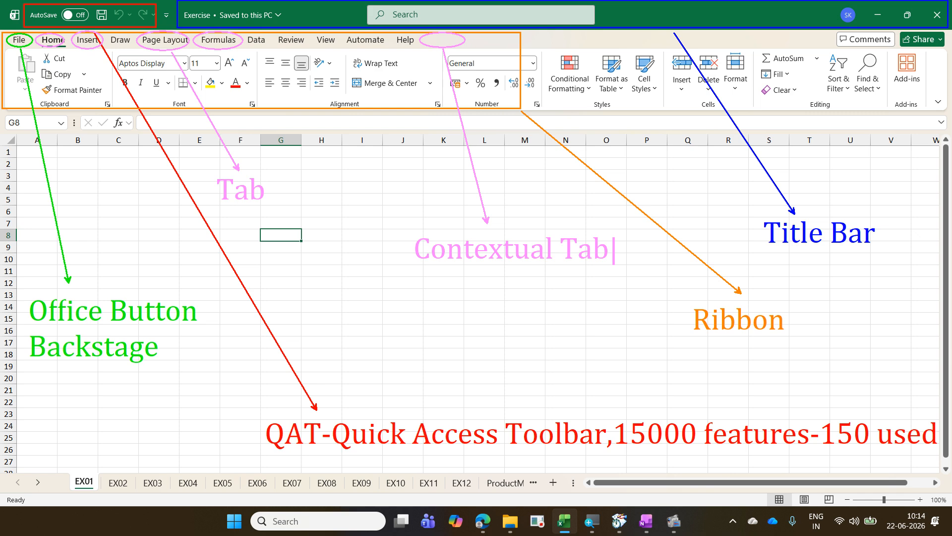
Step: Finish the label text and erase all annotations from the screen
{"action": "type", "text": "e"}
{"action": "key", "text": "BackSpace"}
{"action": "key", "text": "e"}
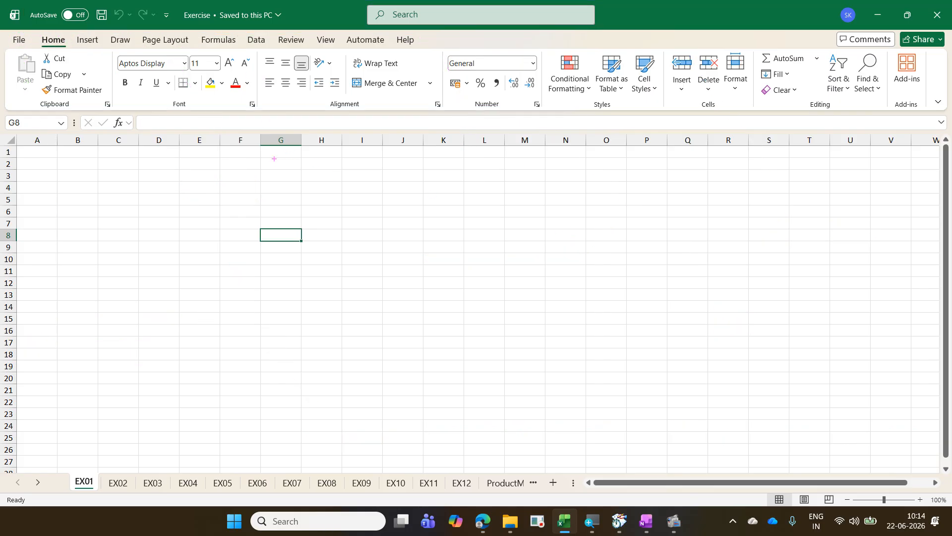
Step: Box the group names Clipboard, Font and Alignment in blue, and add an arrow from Alignment labelled "Group"
{"action": "key", "text": "b"}
{"action": "left_click_drag", "start_coordinate": [35, 99], "coordinate": [73, 111]}
{"action": "left_click_drag", "start_coordinate": [169, 99], "coordinate": [193, 109]}
{"action": "left_click_drag", "start_coordinate": [320, 101], "coordinate": [366, 110]}
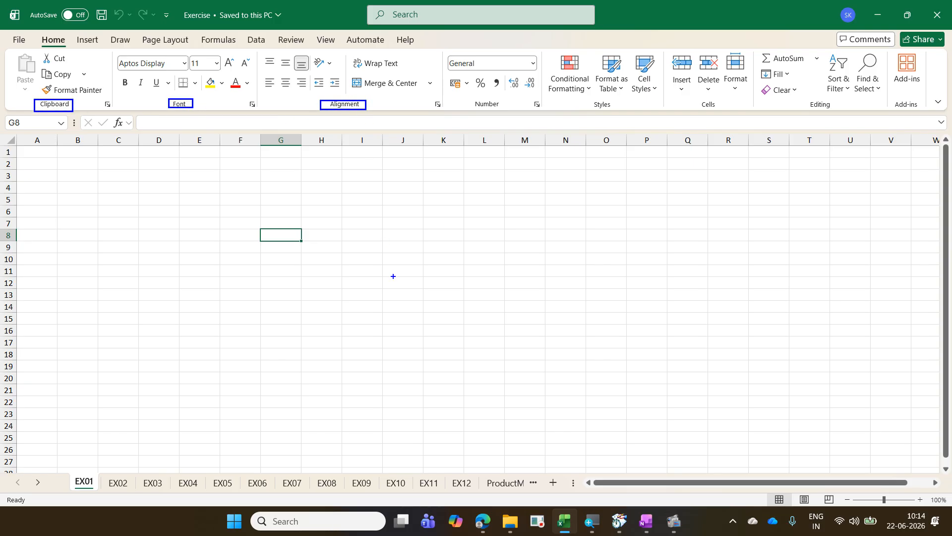
{"action": "left_click_drag", "start_coordinate": [412, 272], "coordinate": [335, 112]}
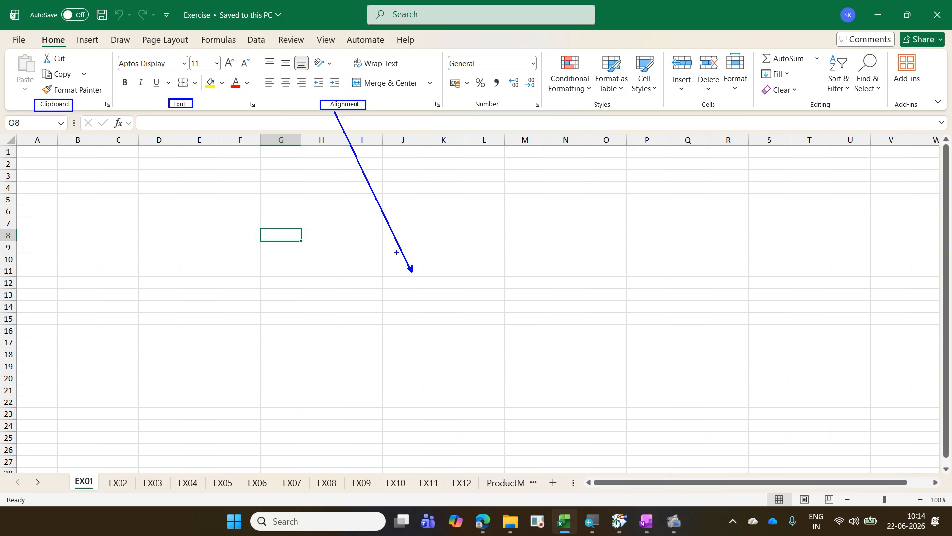
{"action": "type", "text": "tGroup"}
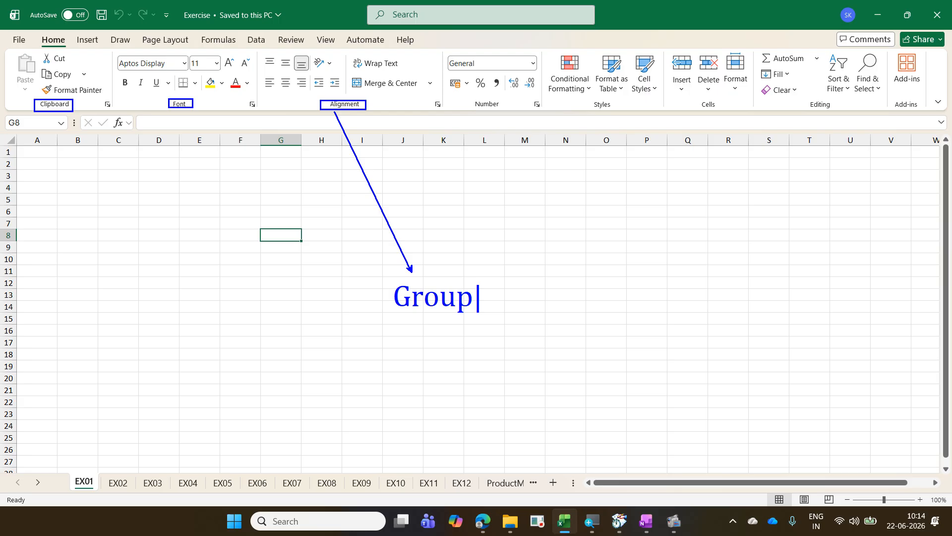
{"action": "key", "text": "Escape"}
Step: Circle the Number and Alignment group launchers in orange, and add an arrow from the Number one labelled "Dialog Box Launcher"
{"action": "mouse_move", "coordinate": [538, 96]}
{"action": "left_mouse_down"}
{"action": "mouse_move", "coordinate": [529, 109]}
{"action": "mouse_move", "coordinate": [541, 112]}
{"action": "left_mouse_up"}
{"action": "mouse_move", "coordinate": [423, 101]}
{"action": "left_mouse_down"}
{"action": "mouse_move", "coordinate": [441, 110]}
{"action": "mouse_move", "coordinate": [427, 103]}
{"action": "left_mouse_up"}
{"action": "left_click_drag", "start_coordinate": [620, 272], "coordinate": [544, 112]}
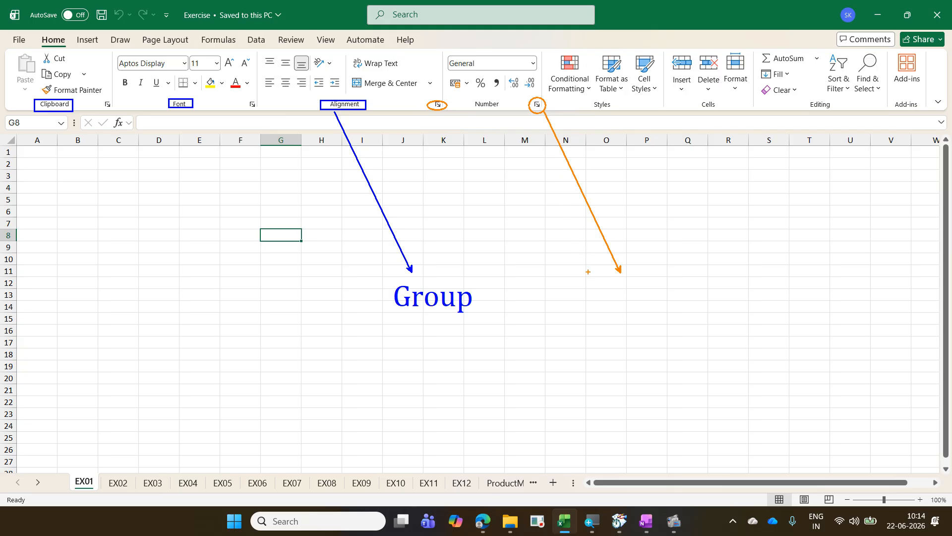
{"action": "type", "text": "tDialo"}
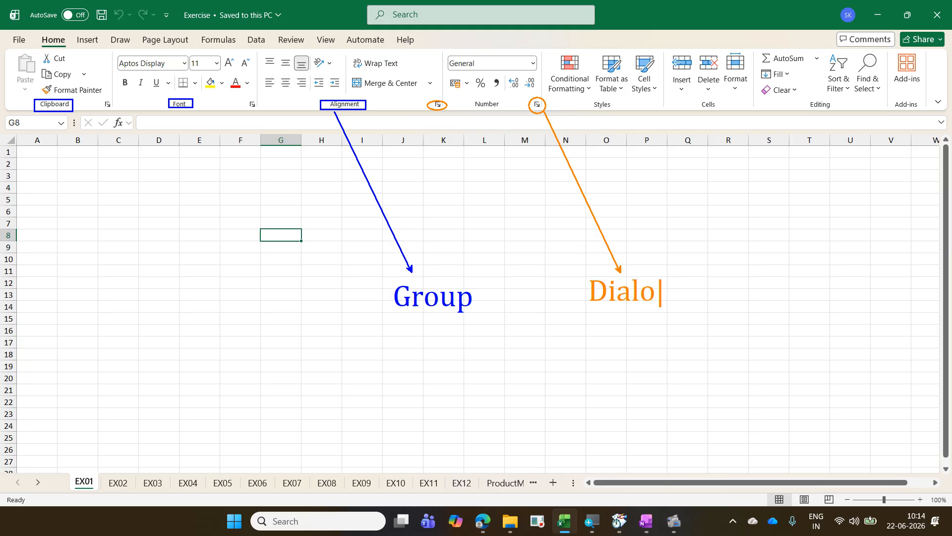
{"action": "type", "text": "g Boc"}
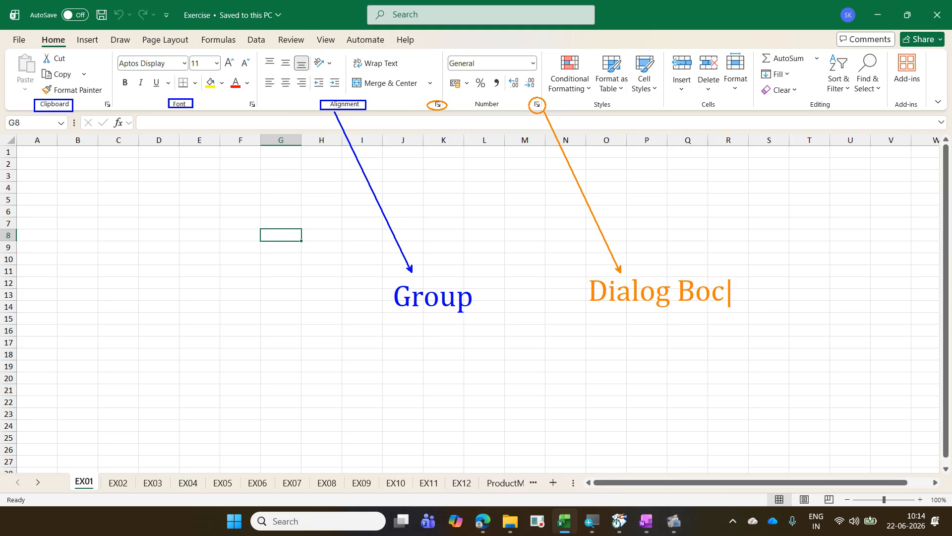
{"action": "key", "text": "BackSpace"}
{"action": "type", "text": "x Laun"}
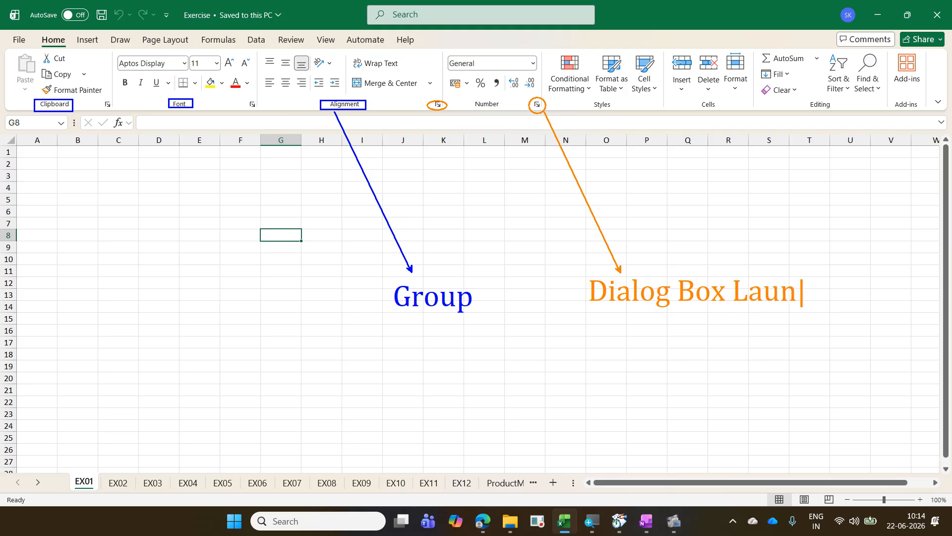
{"action": "type", "text": "cher"}
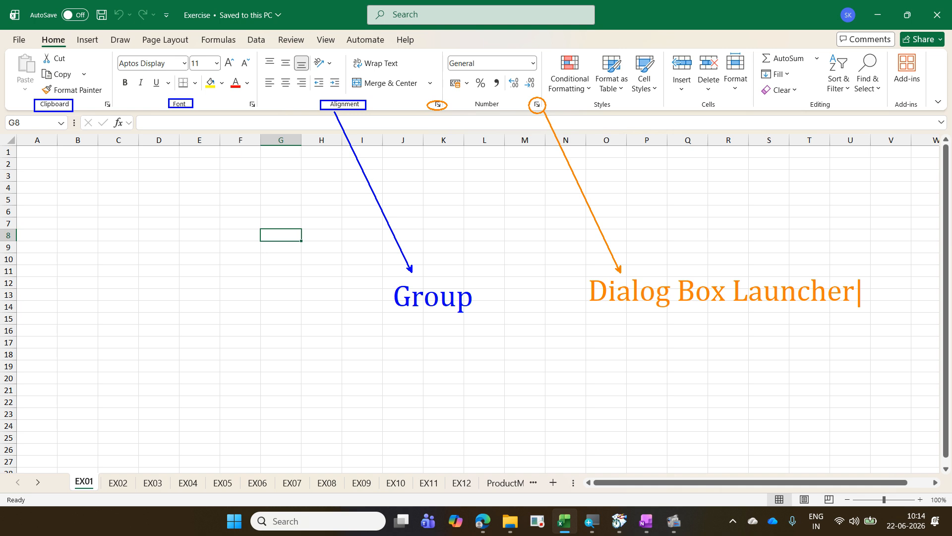
Step: Erase all annotations, and briefly show the Format Cells dialog of the Number group
{"action": "key", "text": "Escape"}
{"action": "key", "text": "Escape"}
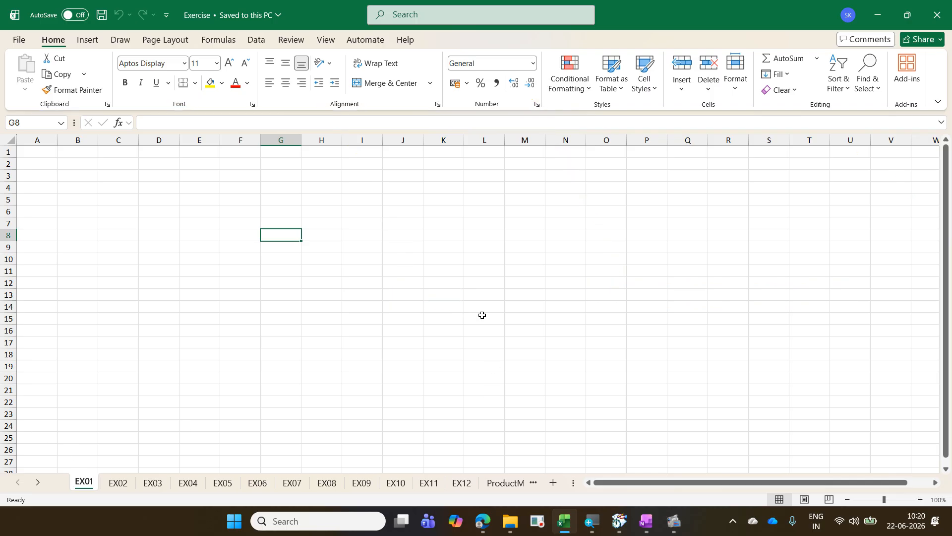
{"action": "left_click", "coordinate": [537, 104]}
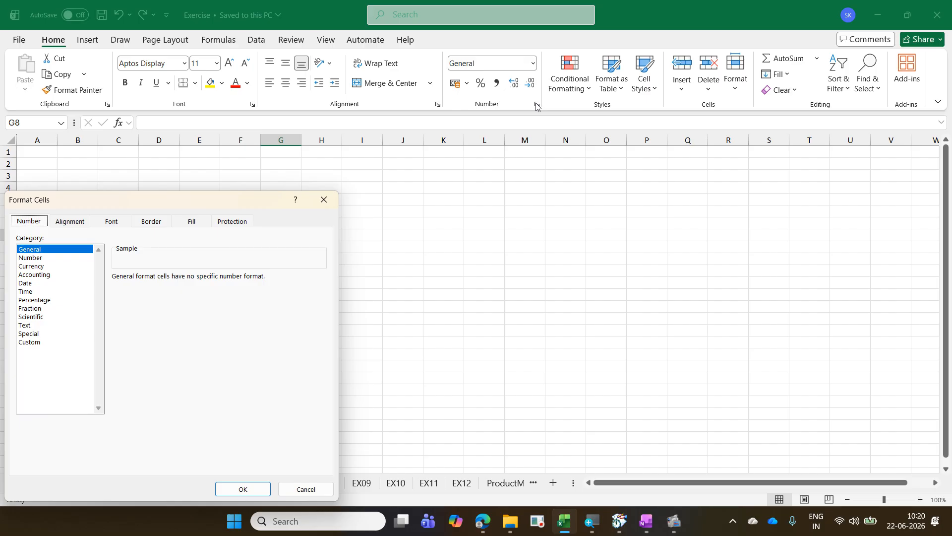
{"action": "key", "text": "Escape"}
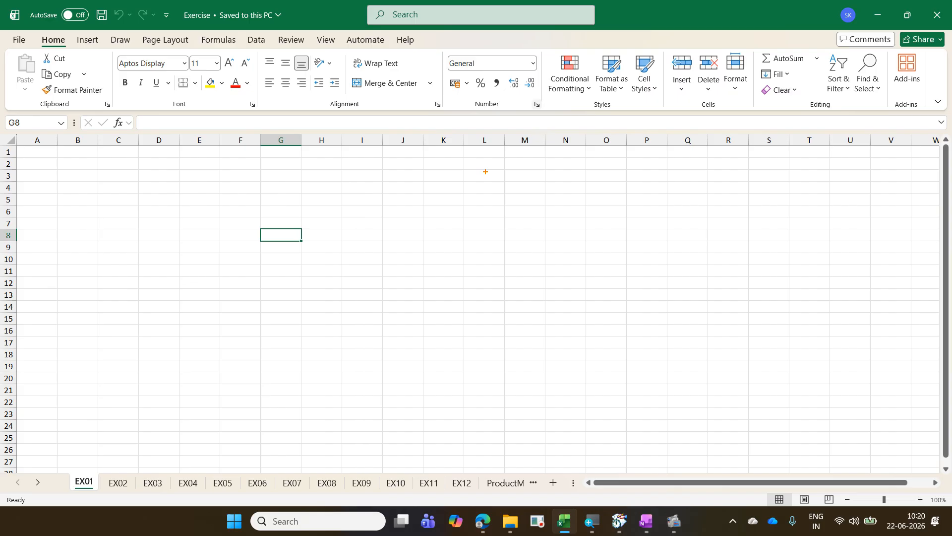
Step: Box Wrap Text, Merge & Center and Conditional Formatting in pink, and add an arrow from Conditional Formatting labelled "Commands"
{"action": "left_click_drag", "start_coordinate": [345, 53], "coordinate": [404, 72]}
{"action": "left_click_drag", "start_coordinate": [346, 78], "coordinate": [421, 93]}
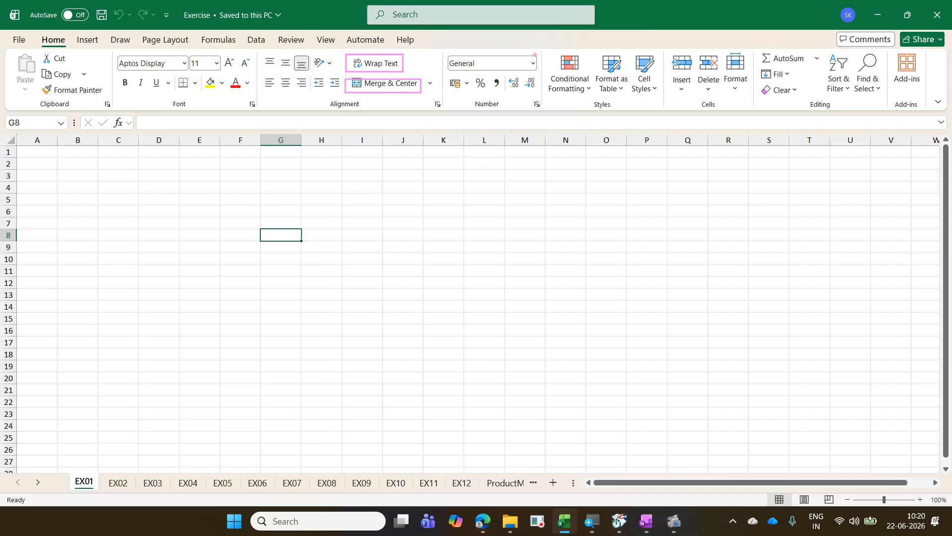
{"action": "left_click_drag", "start_coordinate": [535, 54], "coordinate": [593, 95]}
{"action": "left_click_drag", "start_coordinate": [615, 212], "coordinate": [548, 97]}
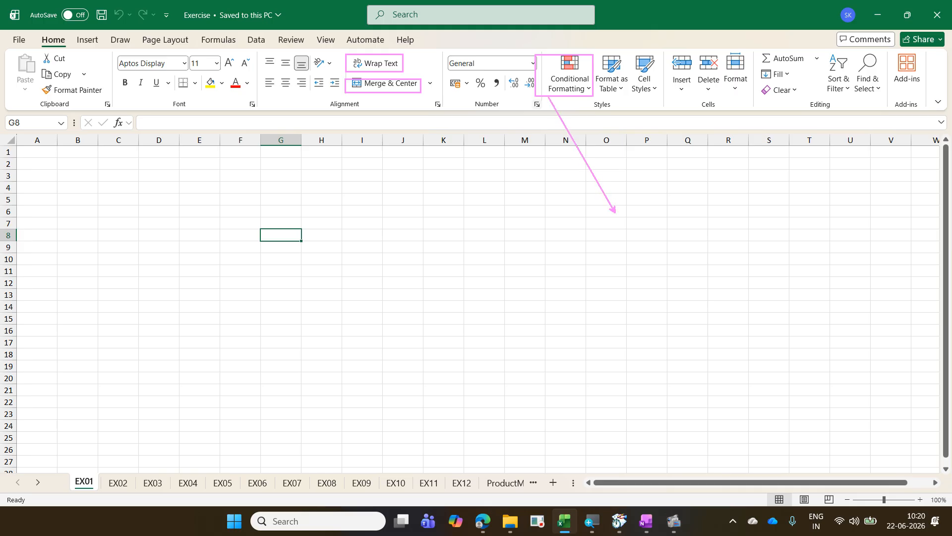
{"action": "type", "text": "tCommands"}
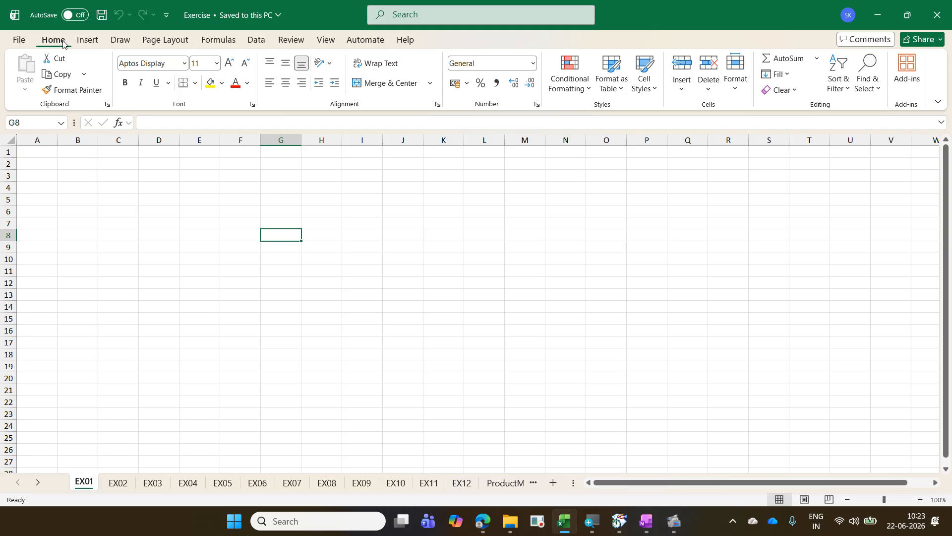
Step: Collapse the ribbon and expand it again twice through the Home heading
{"action": "double_click", "coordinate": [63, 43]}
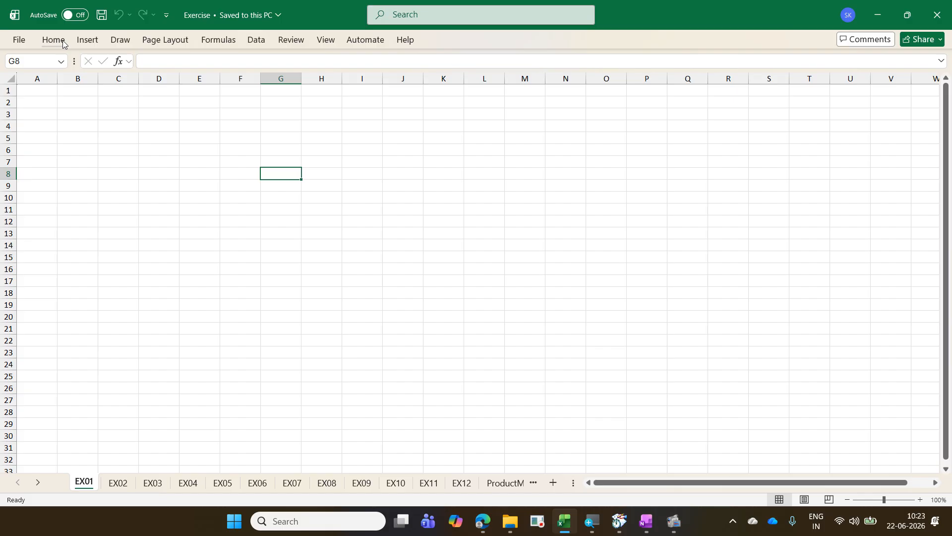
{"action": "double_click", "coordinate": [63, 44]}
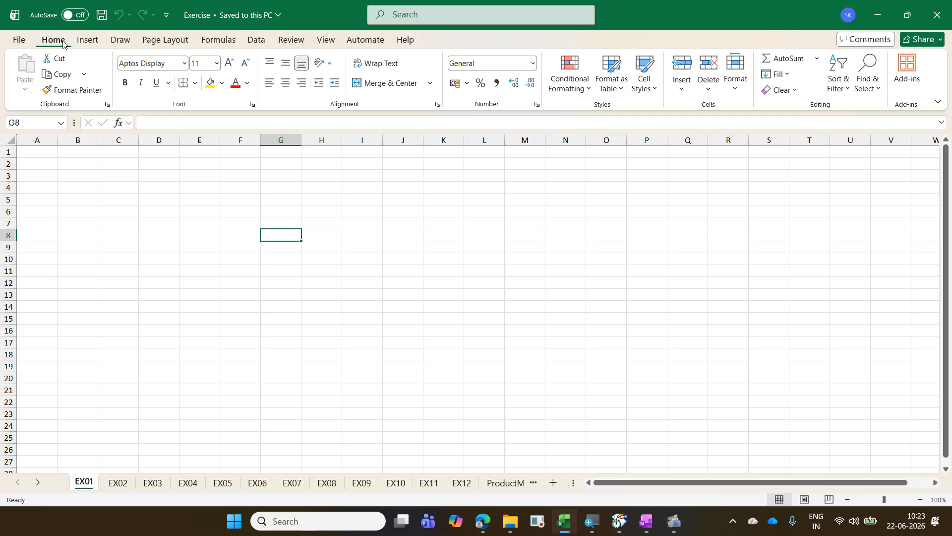
{"action": "double_click", "coordinate": [63, 43]}
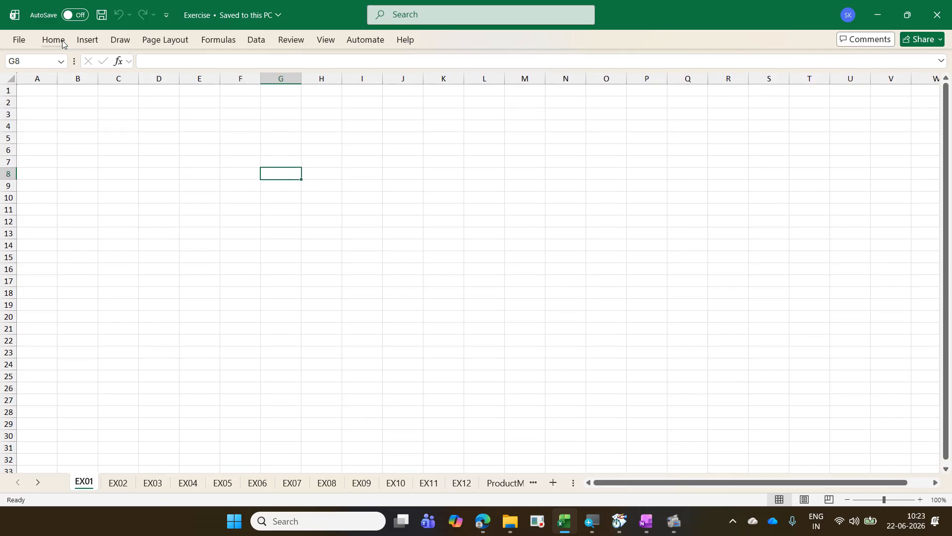
{"action": "double_click", "coordinate": [63, 43]}
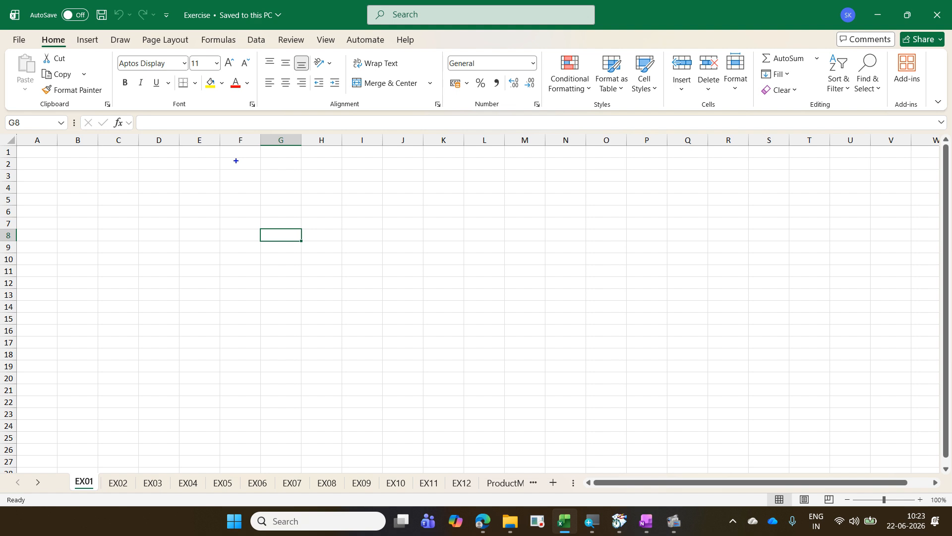
Step: Write the blue on-screen note "Ctrl F1 / Ctrl Fn F1 - Hide or unhide ribbon" over the upper rows of the sheet
{"action": "type", "text": "tCtrl F1 "}
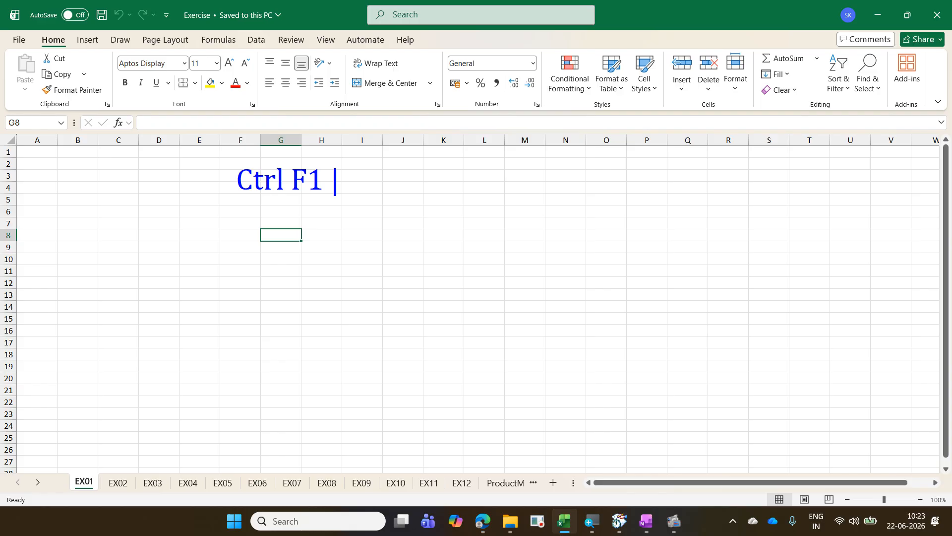
{"action": "type", "text": "/ Ctr"}
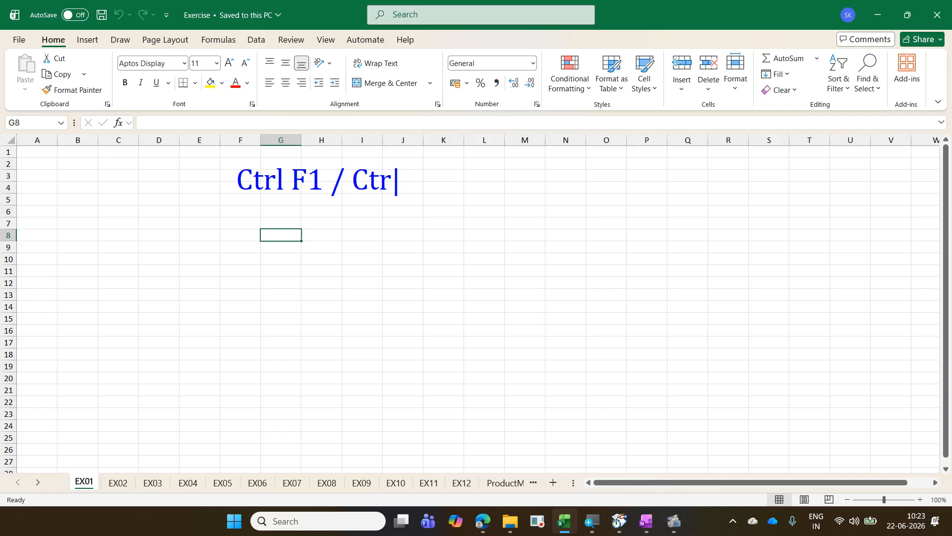
{"action": "type", "text": "l Fn"}
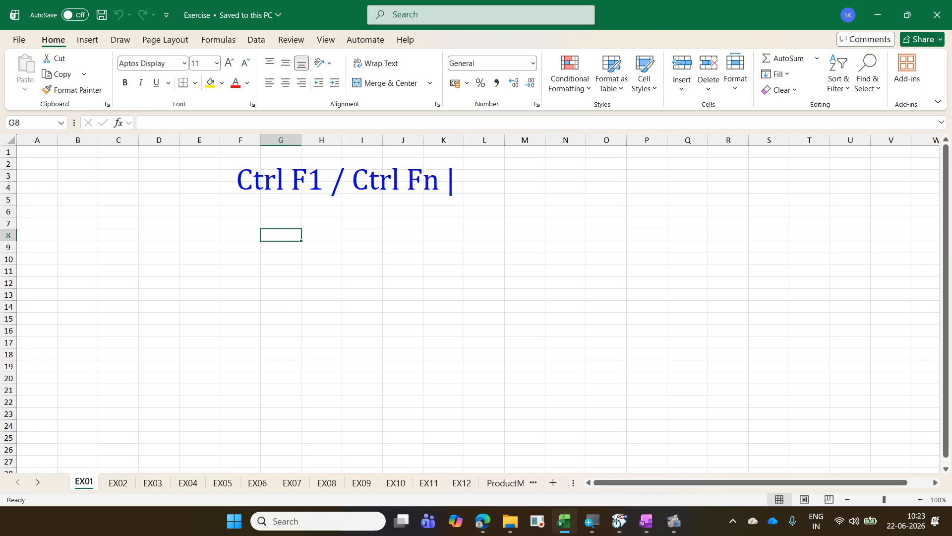
{"action": "type", "text": " F1 - Hi"}
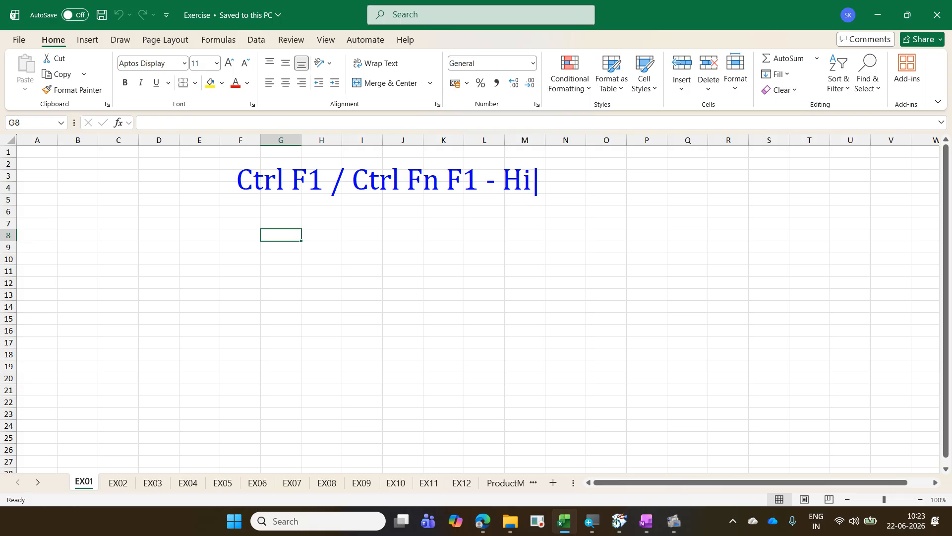
{"action": "type", "text": "de or un"}
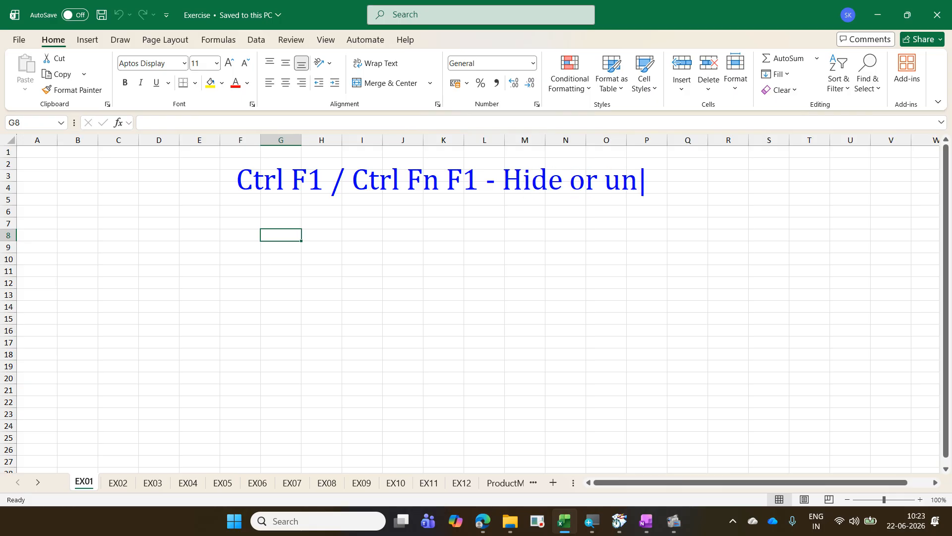
{"action": "type", "text": "hide ribbon"}
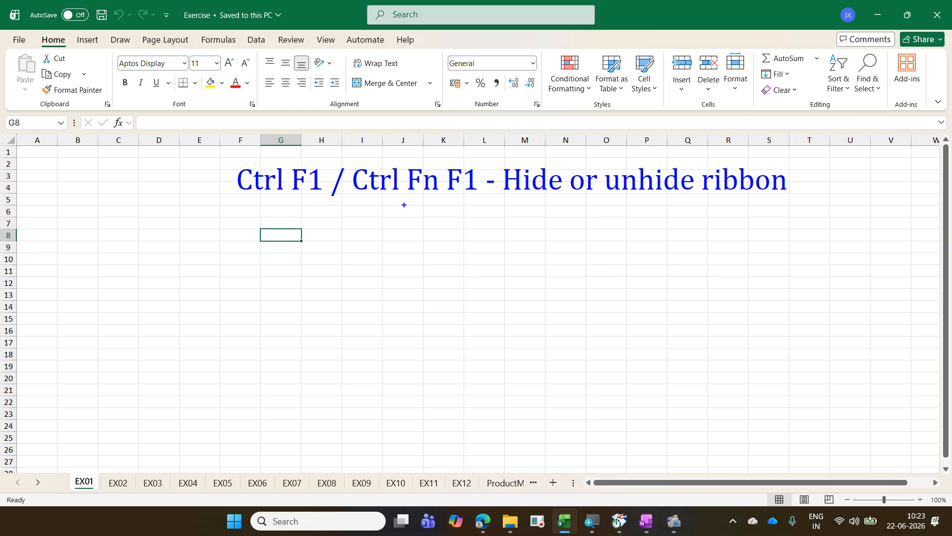
Step: Underline "Fn" in the note, and add a second note below reading "Fn Esc - Switch on / off fn key"
{"action": "left_click_drag", "start_coordinate": [402, 199], "coordinate": [440, 199]}
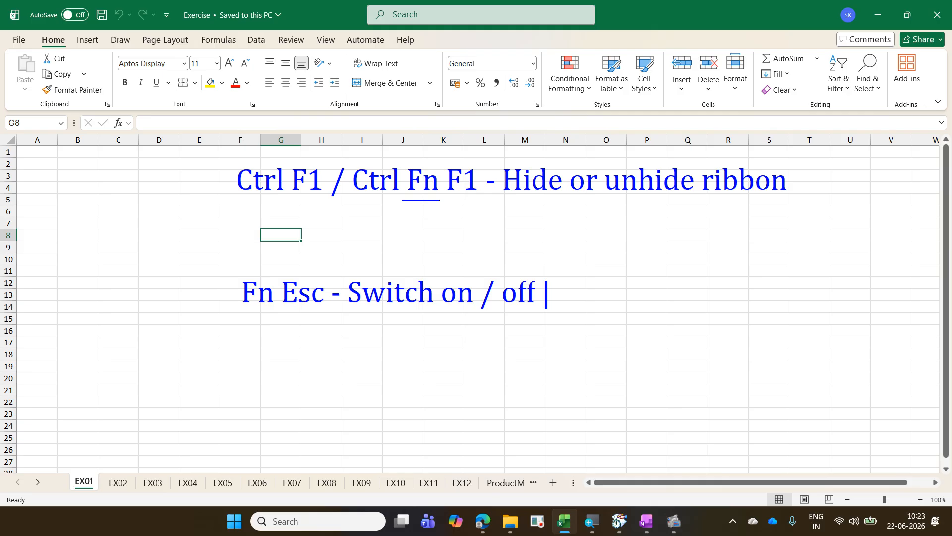
{"action": "type", "text": "fn key"}
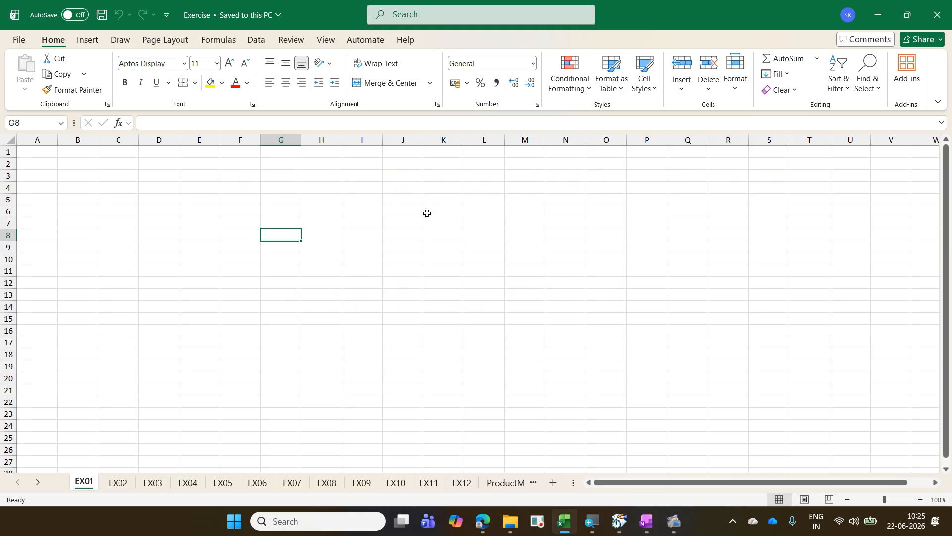
Step: Demonstrate the noted ribbon shortcut by hiding and unhiding the ribbon repeatedly, leaving it displayed
{"action": "key", "text": "ctrl+F1"}
{"action": "key", "text": "ctrl+F1"}
{"action": "key", "text": "ctrl+F1"}
{"action": "key", "text": "ctrl+F1"}
{"action": "key", "text": "ctrl+F1"}
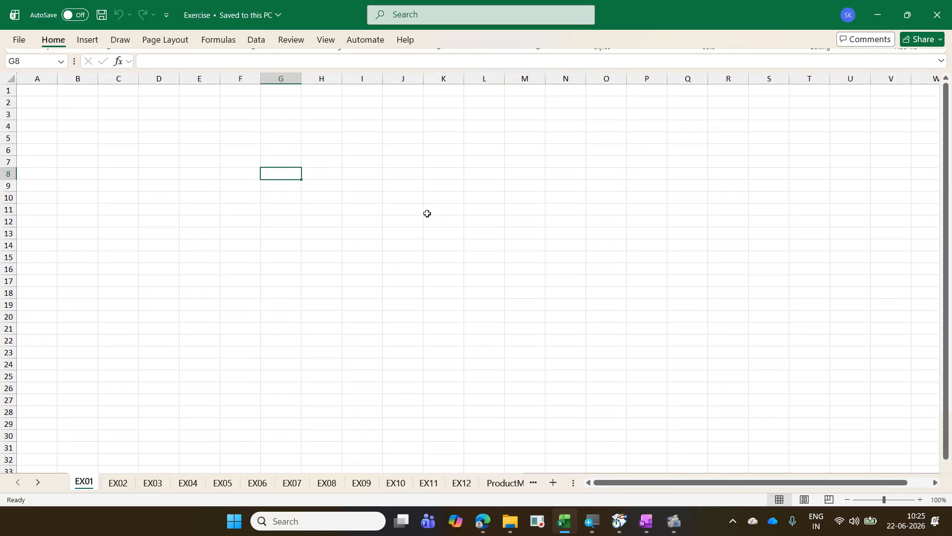
{"action": "key", "text": "ctrl+F1"}
{"action": "key", "text": "ctrl+F1"}
{"action": "key", "text": "ctrl+F1"}
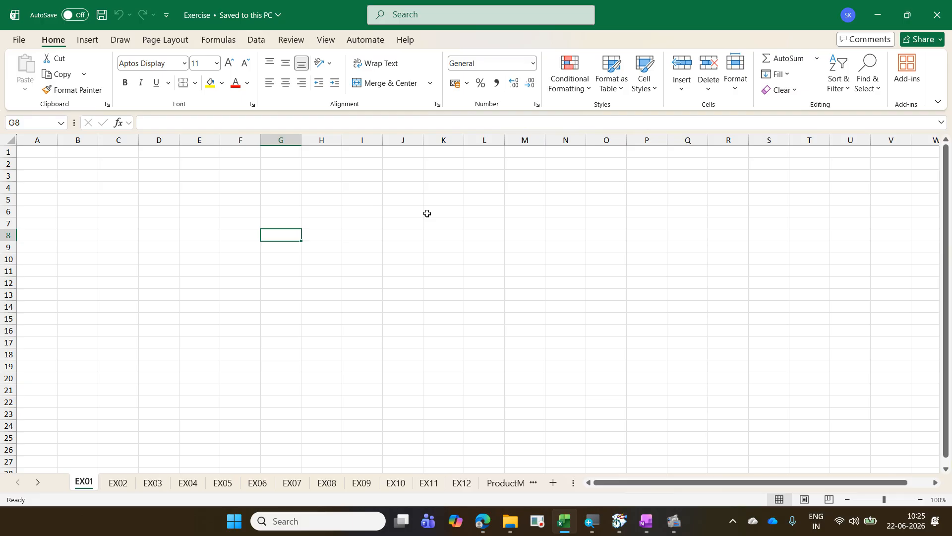
{"action": "key", "text": "ctrl+F1"}
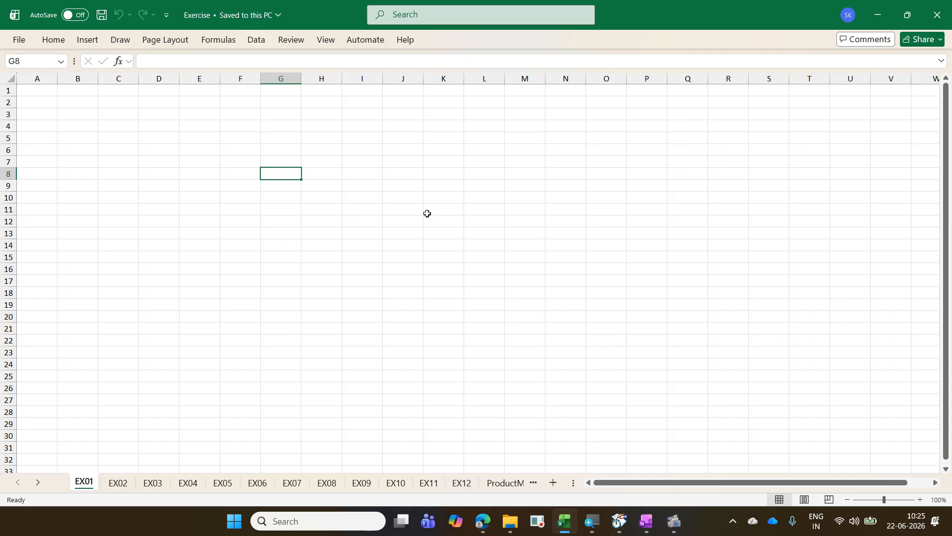
{"action": "key", "text": "ctrl+F1"}
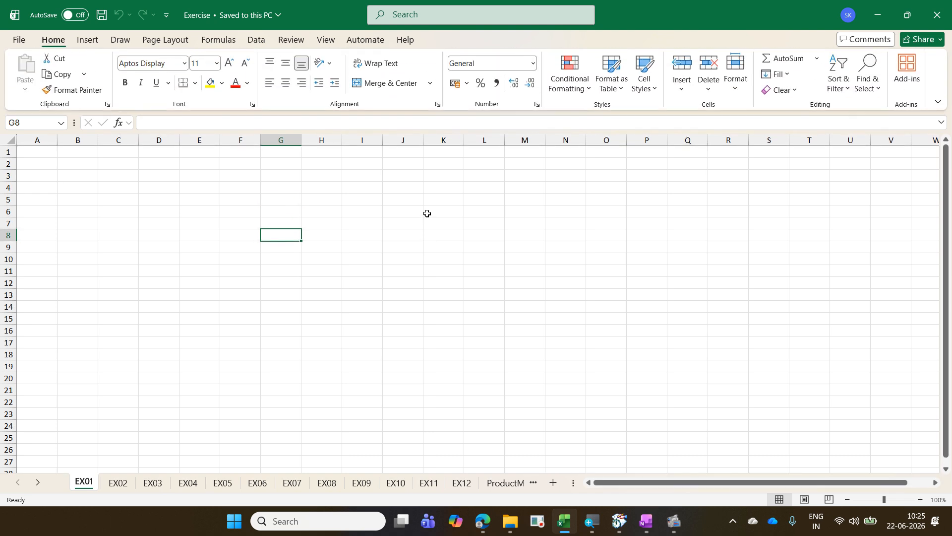
Step: Write the blue on-screen note "Ctrl Shift F1 / Ctrl Shift Fn F1 - Hide or unhide all" over the upper rows of the sheet
{"action": "left_click", "coordinate": [290, 428]}
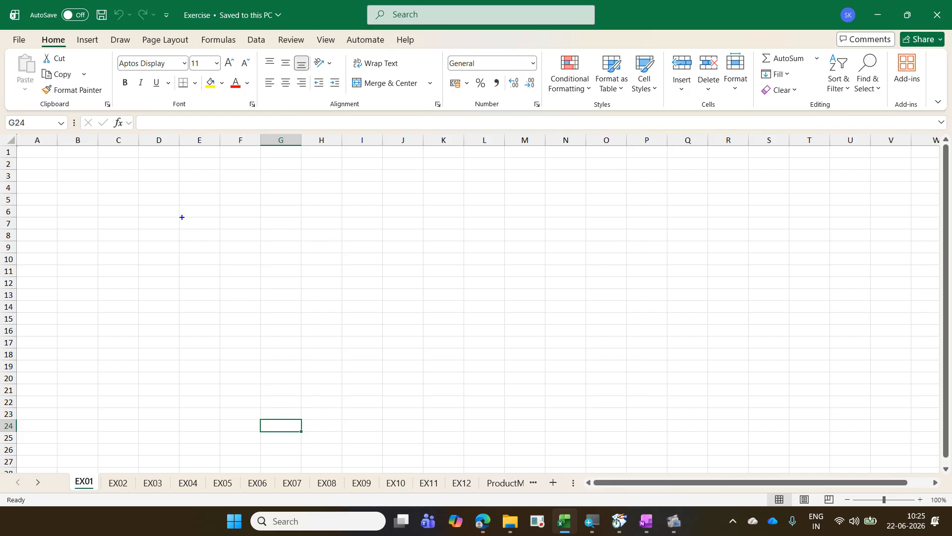
{"action": "type", "text": "tCtrl Shift F1 "}
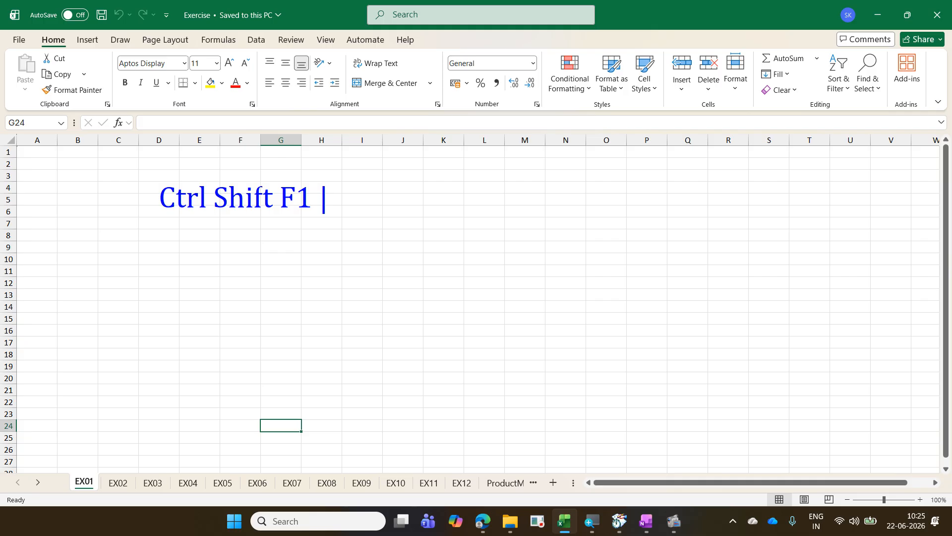
{"action": "type", "text": "/ "}
{"action": "type", "text": "Ctrl Sh"}
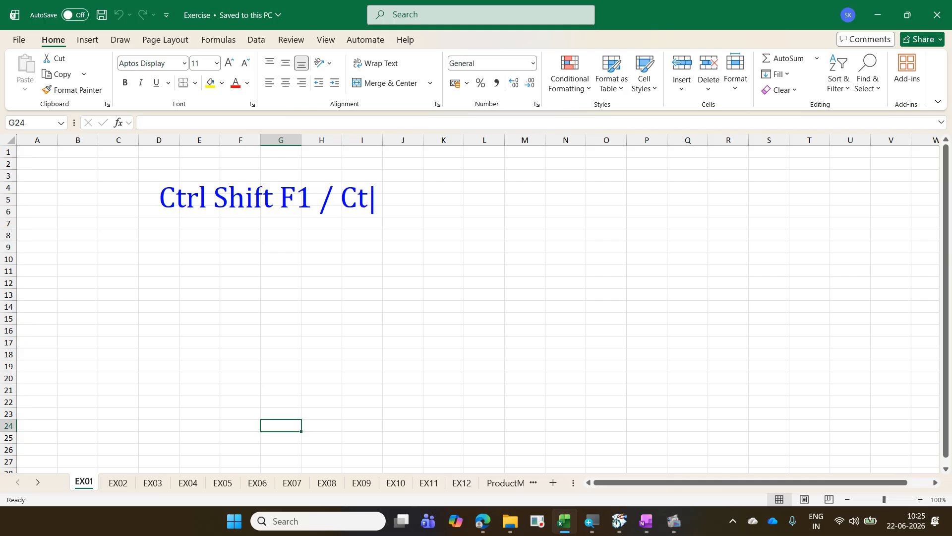
{"action": "type", "text": "ift"}
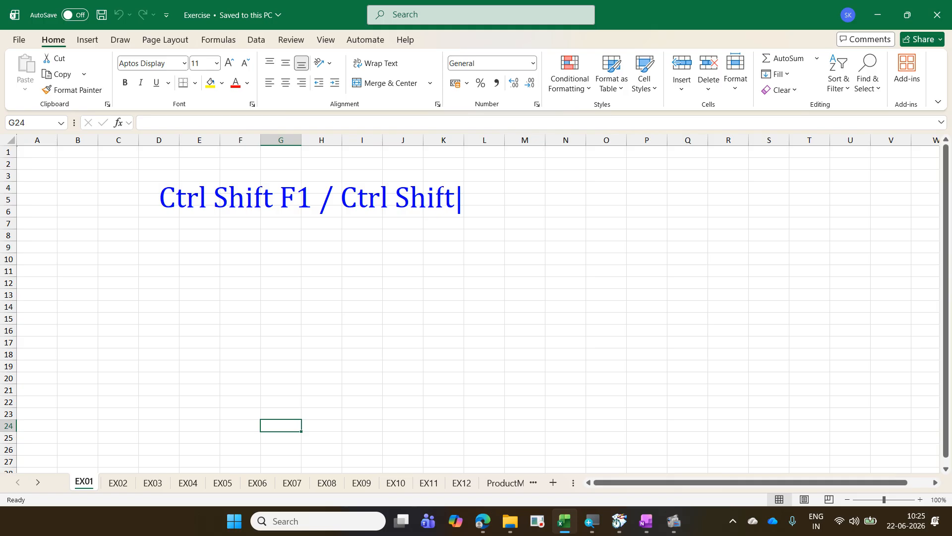
{"action": "type", "text": " Fn F1 - "}
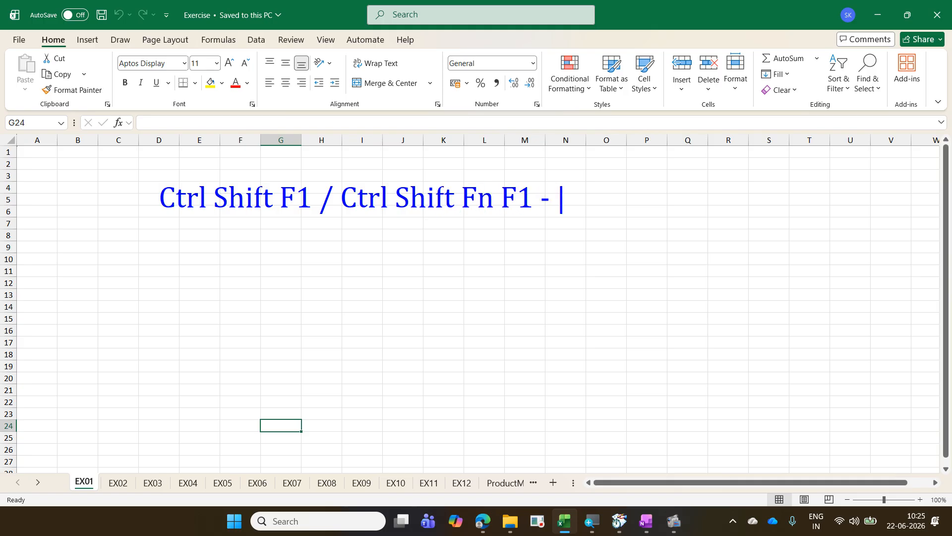
{"action": "type", "text": "Hi"}
{"action": "type", "text": "e"}
{"action": "key", "text": "BackSpace"}
{"action": "key", "text": "BackSpace"}
{"action": "type", "text": "de or un"}
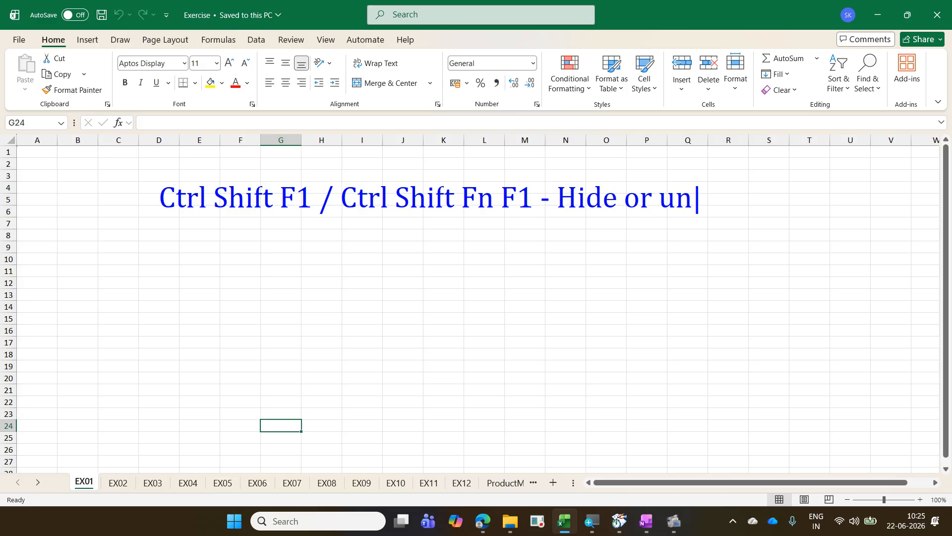
{"action": "type", "text": "hide all"}
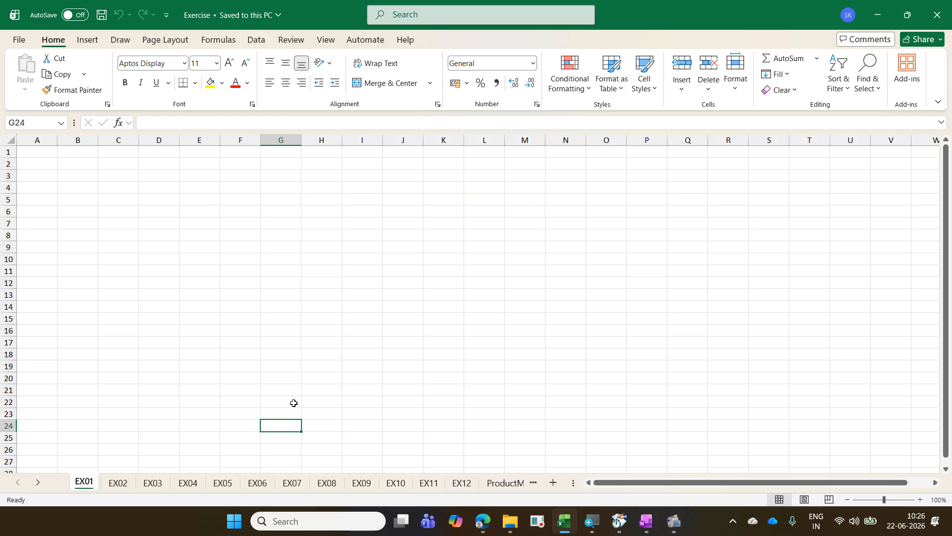
Step: Demonstrate the noted shortcut by hiding and restoring the full ribbon and status bar twice, leaving them displayed
{"action": "key", "text": "ctrl+shift+F1"}
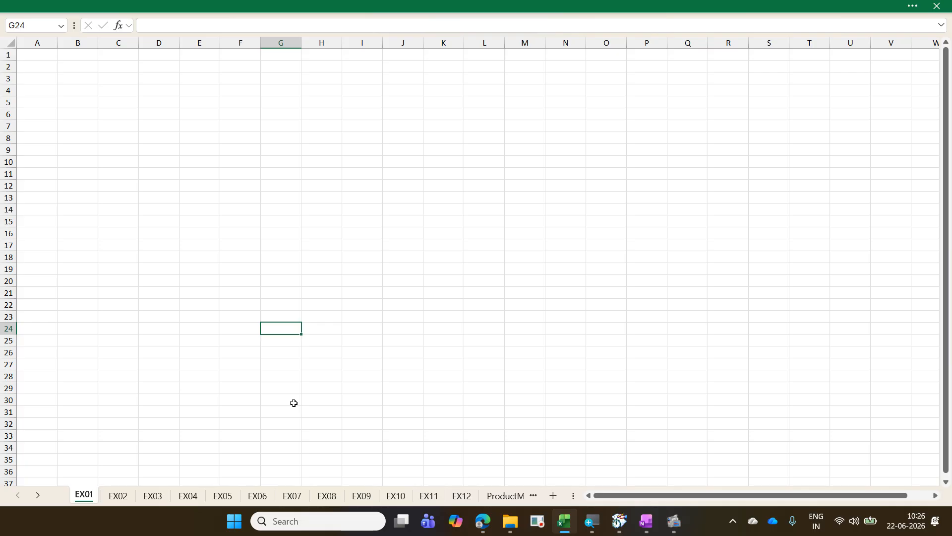
{"action": "key", "text": "ctrl+shift+F1"}
{"action": "key", "text": "ctrl+shift+F1"}
{"action": "key", "text": "ctrl+shift+F1"}
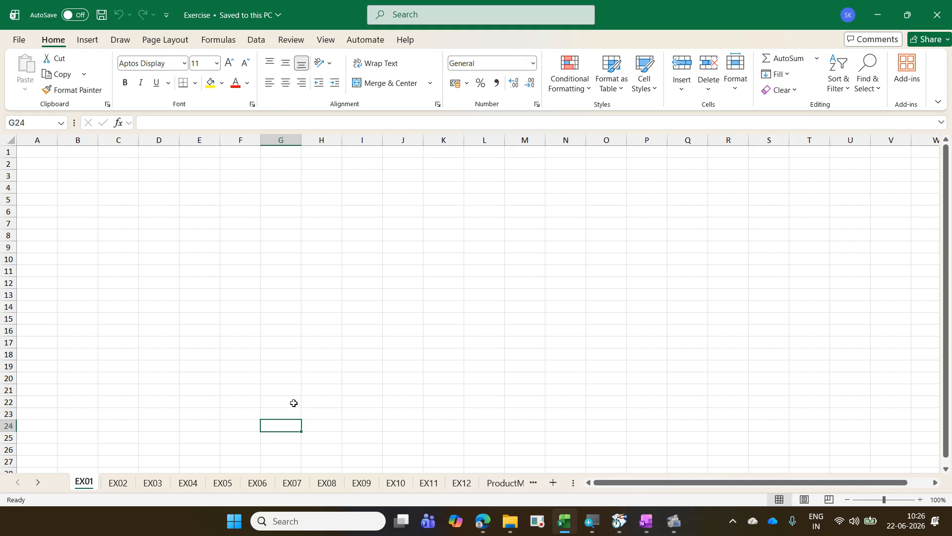
Step: Select cell A1, outline the Name Box and the formula bar with on-screen drawings, and clear the drawings
{"action": "left_click", "coordinate": [39, 153]}
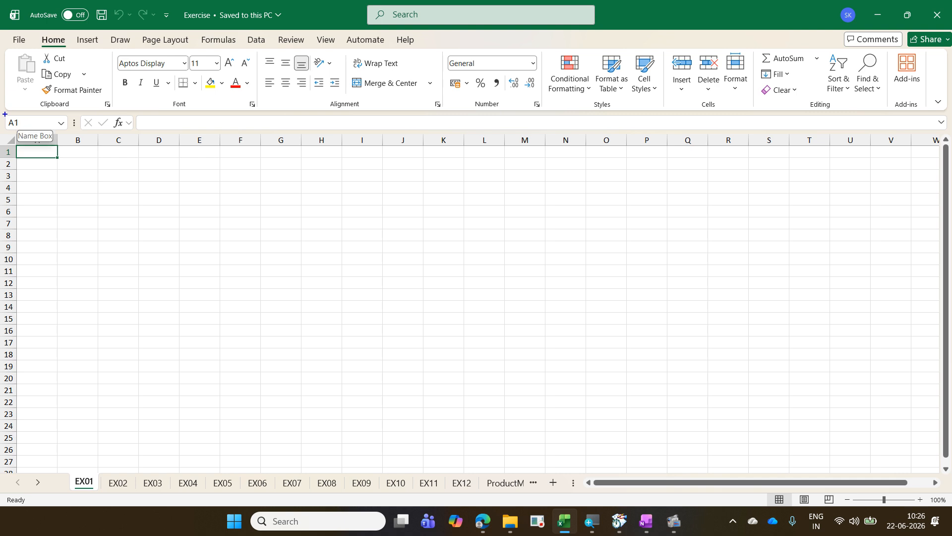
{"action": "mouse_move", "coordinate": [16, 120]}
{"action": "left_mouse_down"}
{"action": "mouse_move", "coordinate": [55, 131]}
{"action": "mouse_move", "coordinate": [23, 133]}
{"action": "mouse_move", "coordinate": [16, 116]}
{"action": "mouse_move", "coordinate": [3, 118]}
{"action": "left_mouse_up"}
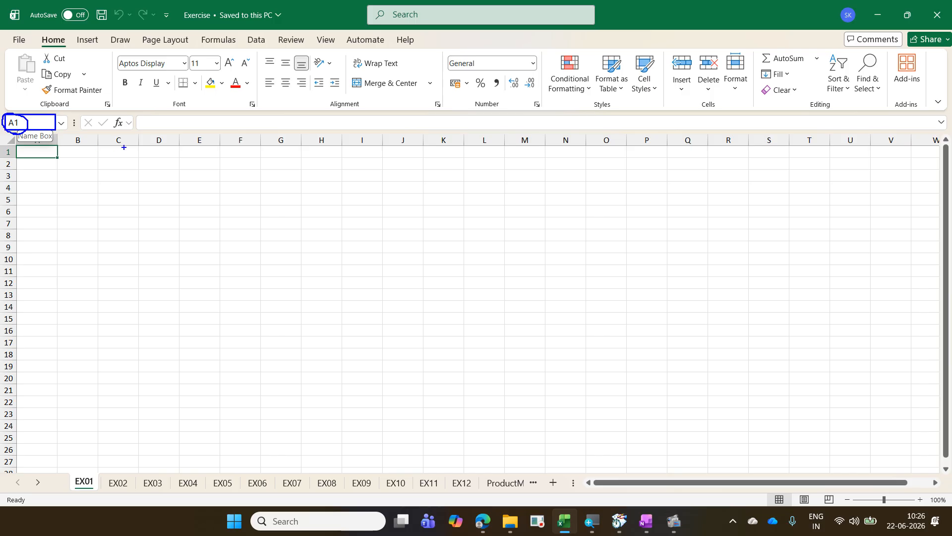
{"action": "mouse_move", "coordinate": [134, 114]}
{"action": "left_mouse_down"}
{"action": "mouse_move", "coordinate": [153, 127]}
{"action": "mouse_move", "coordinate": [346, 131]}
{"action": "left_mouse_up"}
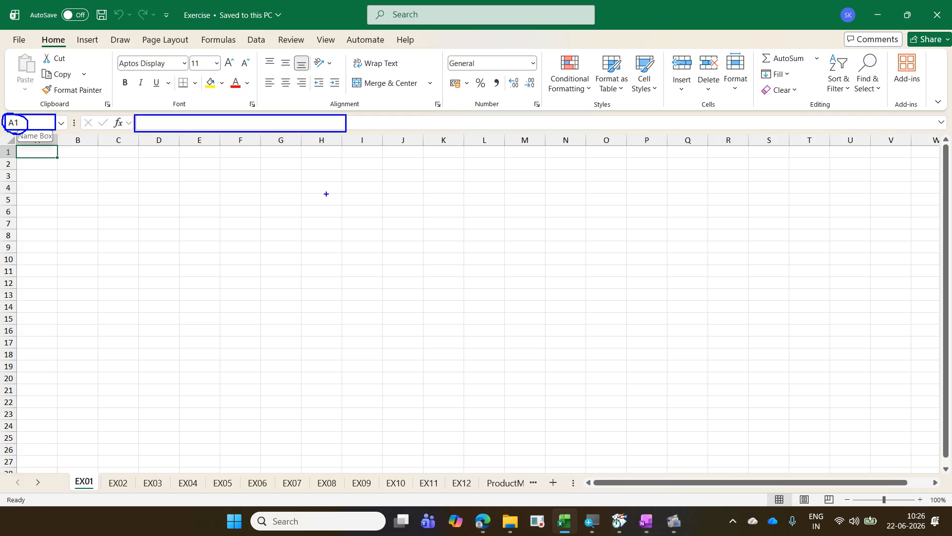
{"action": "key", "text": "Escape"}
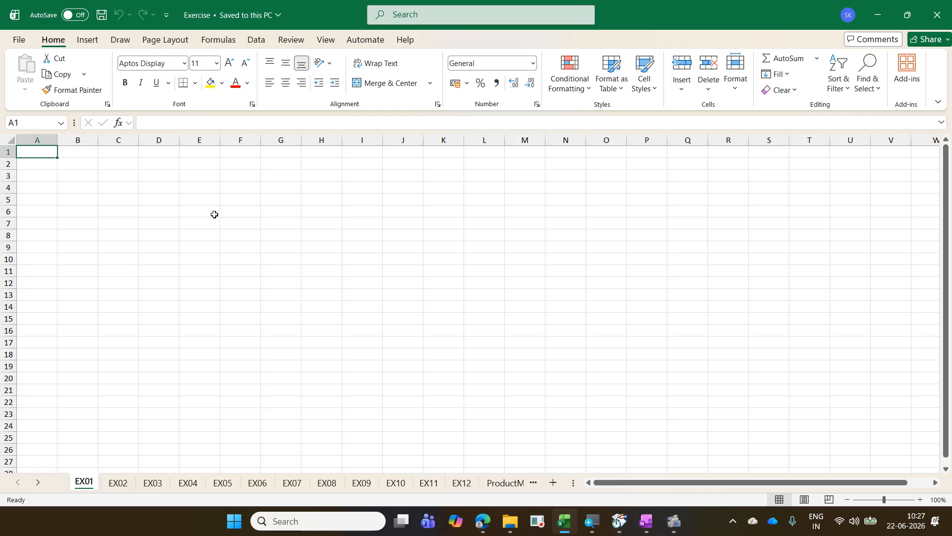
Step: Write the on-screen note "Ctrl Shift U - Increase or decrease formula bar" and outline the formula bar's expand arrow
{"action": "type", "text": "tCtrl "}
{"action": "type", "text": "Sh"}
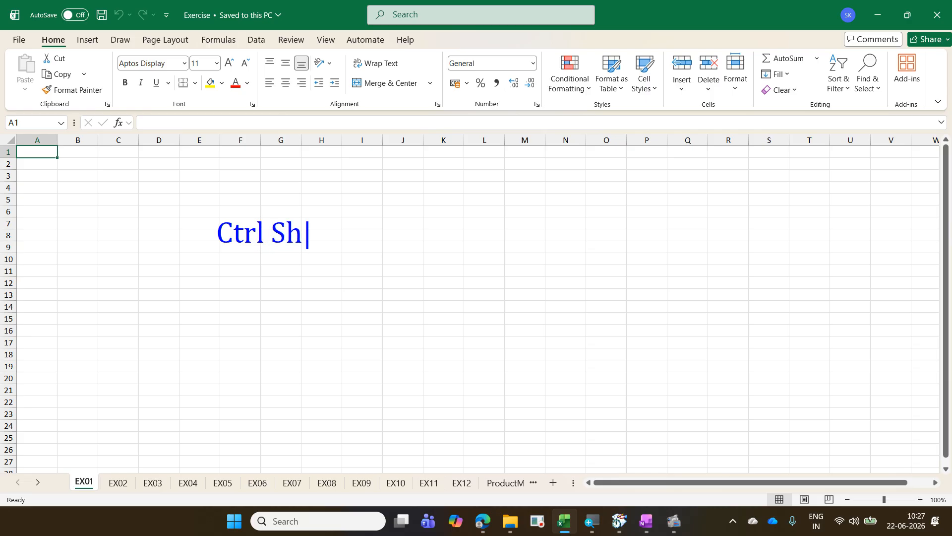
{"action": "type", "text": "ift U - hid"}
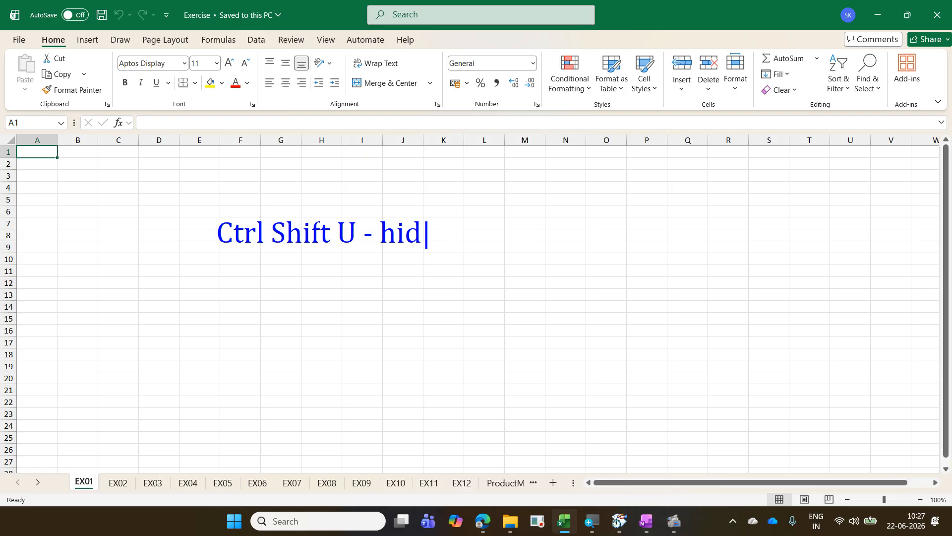
{"action": "key", "text": "BackSpace"}
{"action": "key", "text": "BackSpace"}
{"action": "key", "text": "BackSpace"}
{"action": "type", "text": "In"}
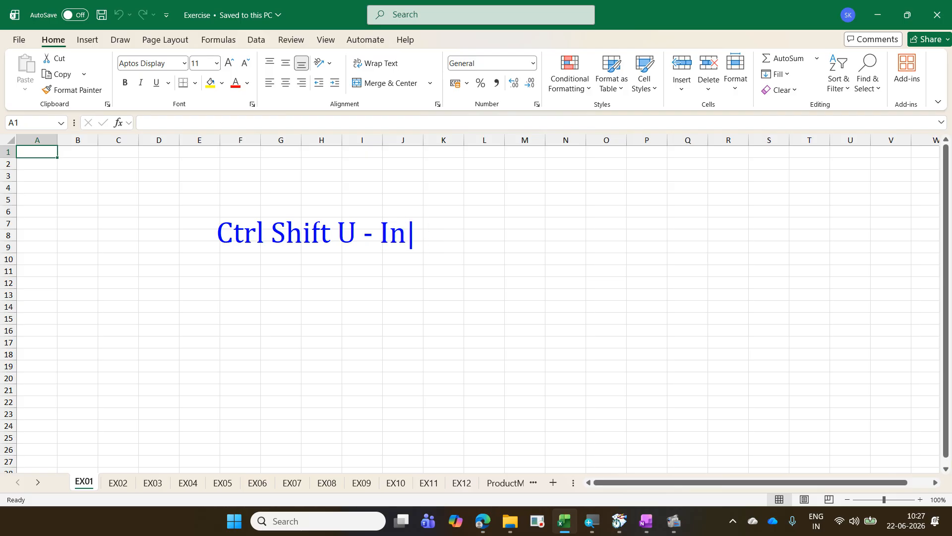
{"action": "type", "text": "crease "}
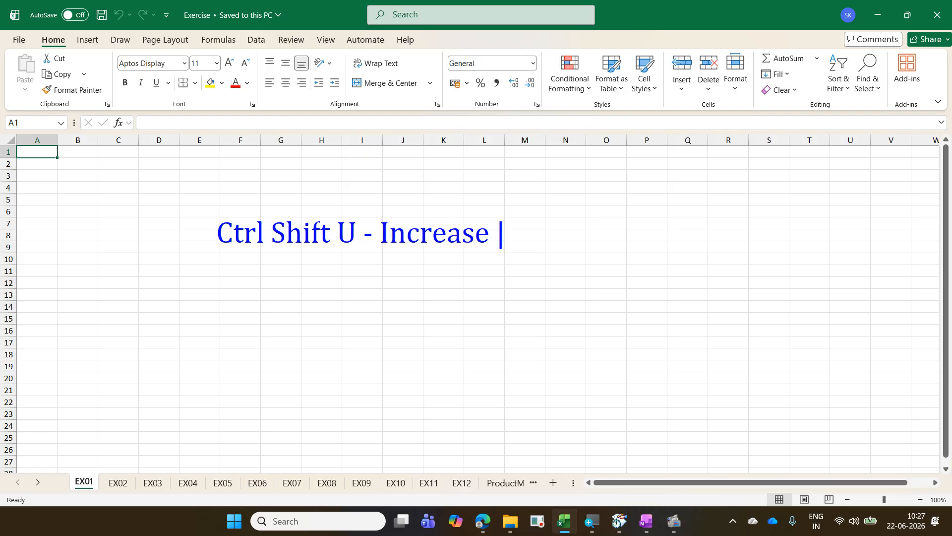
{"action": "type", "text": "or decr"}
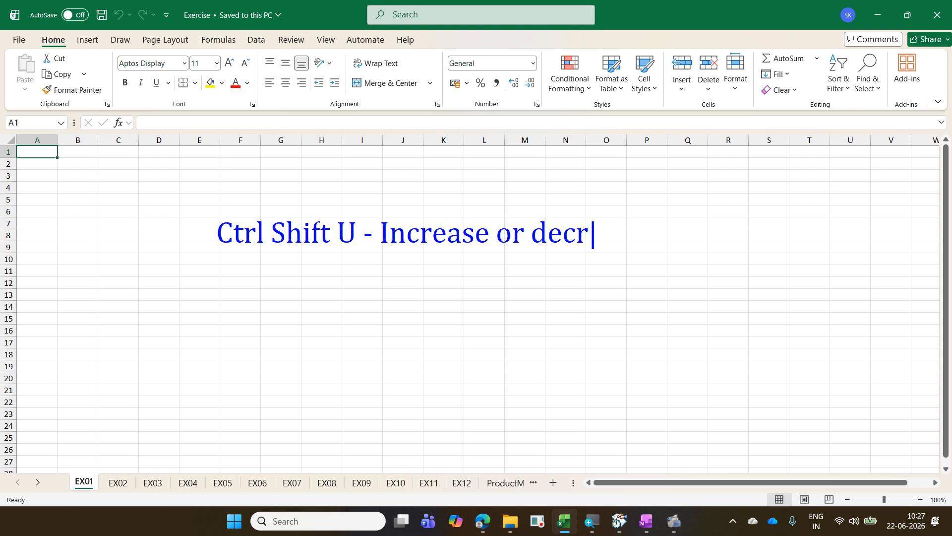
{"action": "type", "text": "ease form"}
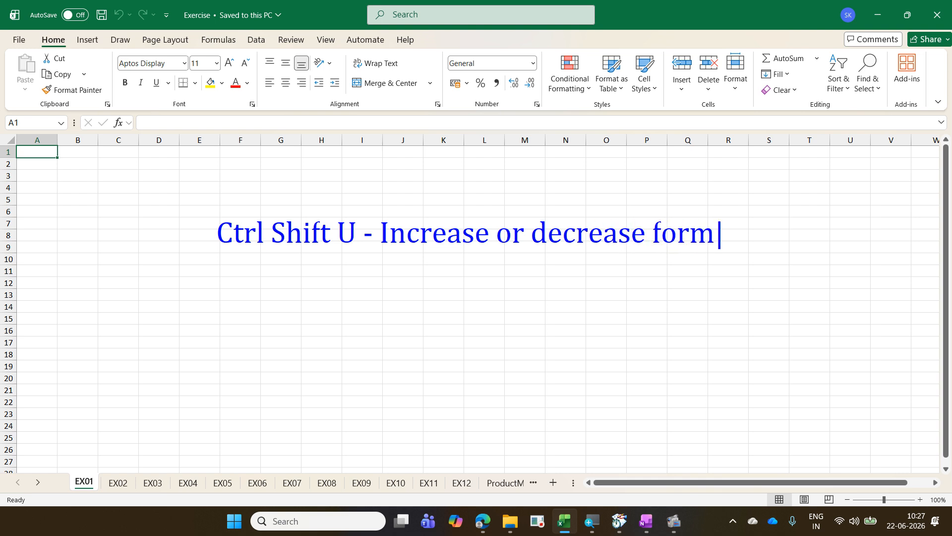
{"action": "type", "text": "ula bar"}
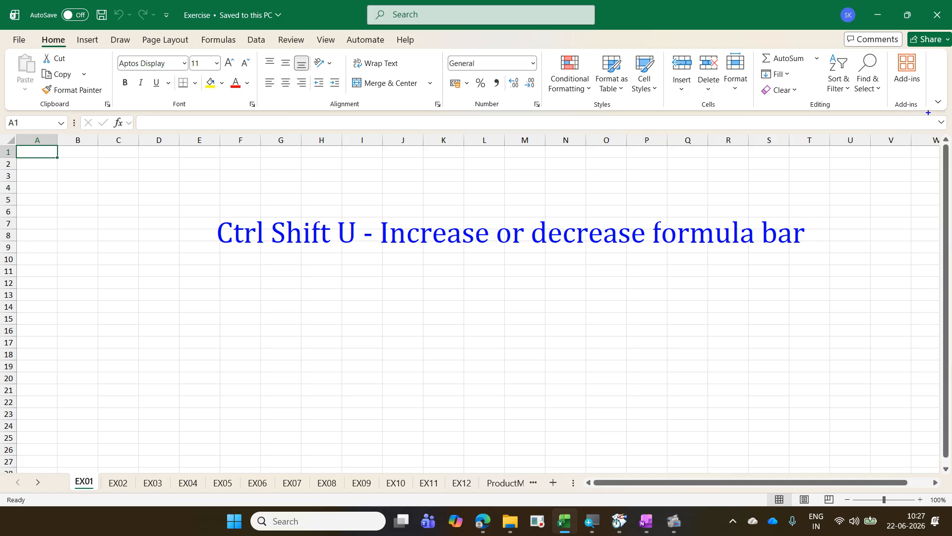
{"action": "left_click_drag", "start_coordinate": [928, 113], "coordinate": [951, 131]}
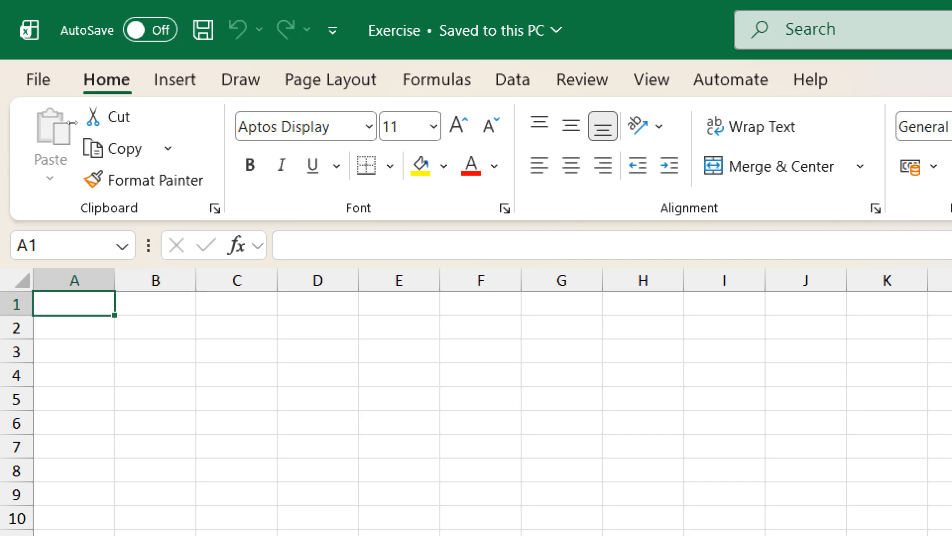
Step: Widen the Name Box, and demonstrate selecting the whole worksheet before returning to cell A1
{"action": "left_click_drag", "start_coordinate": [148, 245], "coordinate": [245, 245]}
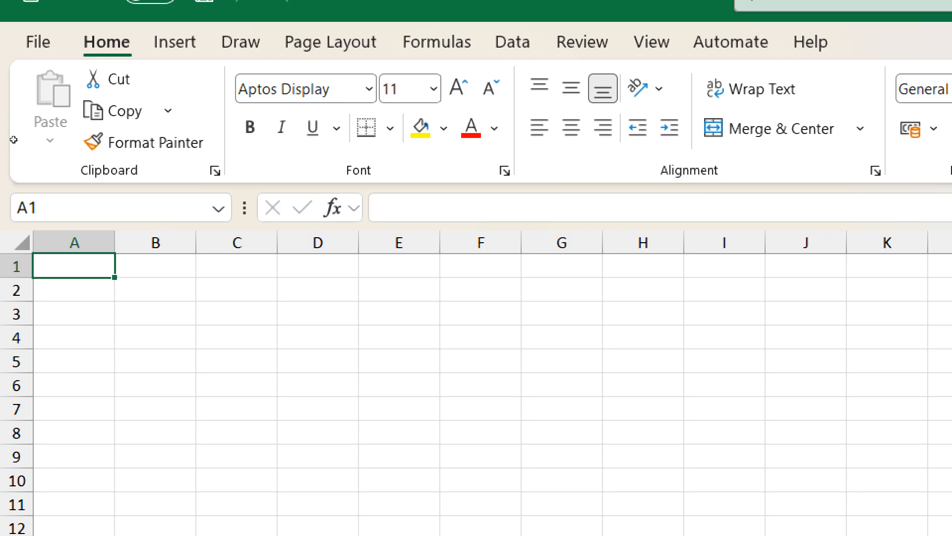
{"action": "key", "text": "ctrl+a"}
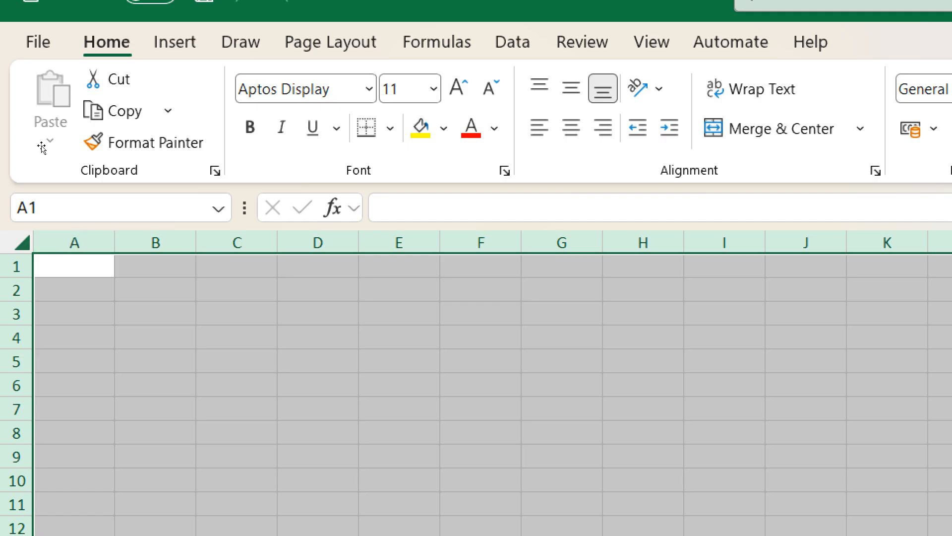
{"action": "left_click", "coordinate": [80, 268]}
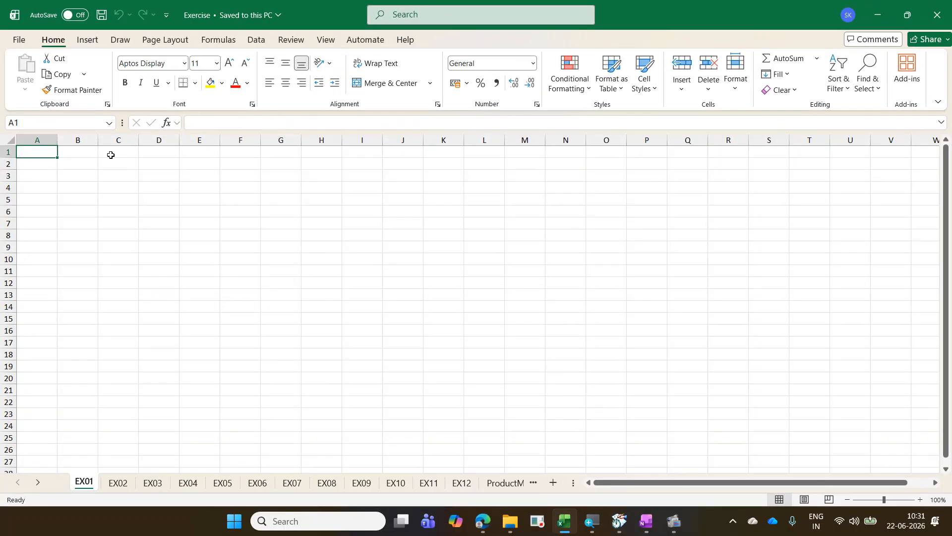
Step: Enter "0 1" in cell C1 and "Binary" in cell C2
{"action": "left_click", "coordinate": [111, 155]}
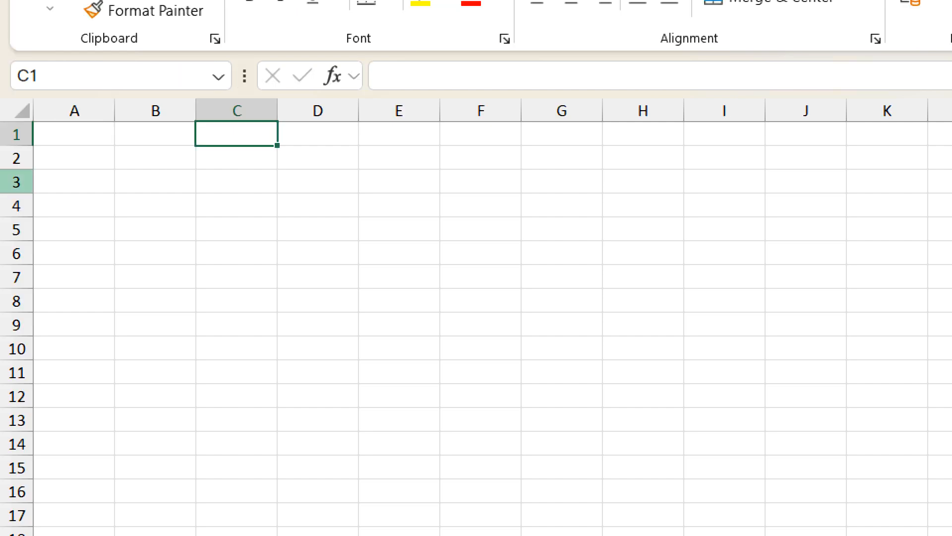
{"action": "key", "text": "F2"}
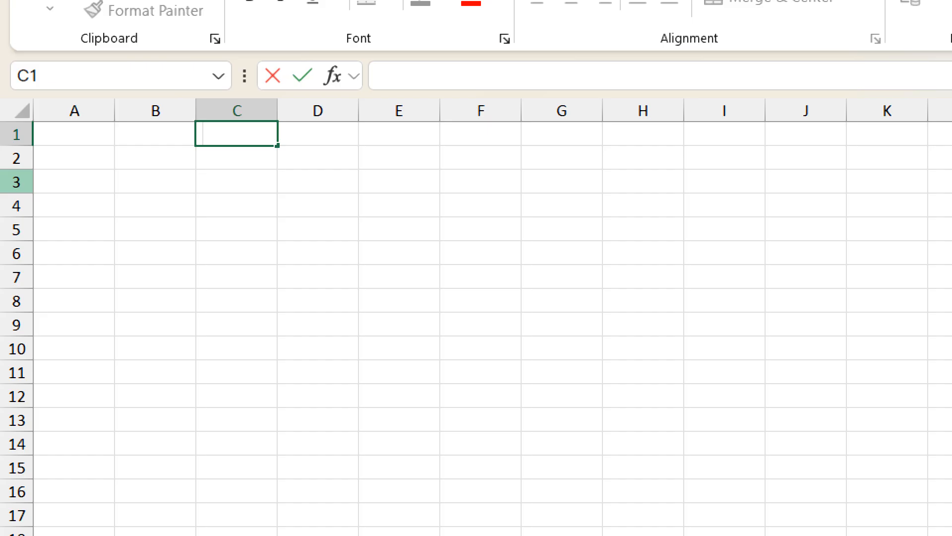
{"action": "type", "text": "0 1"}
{"action": "key", "text": "Return"}
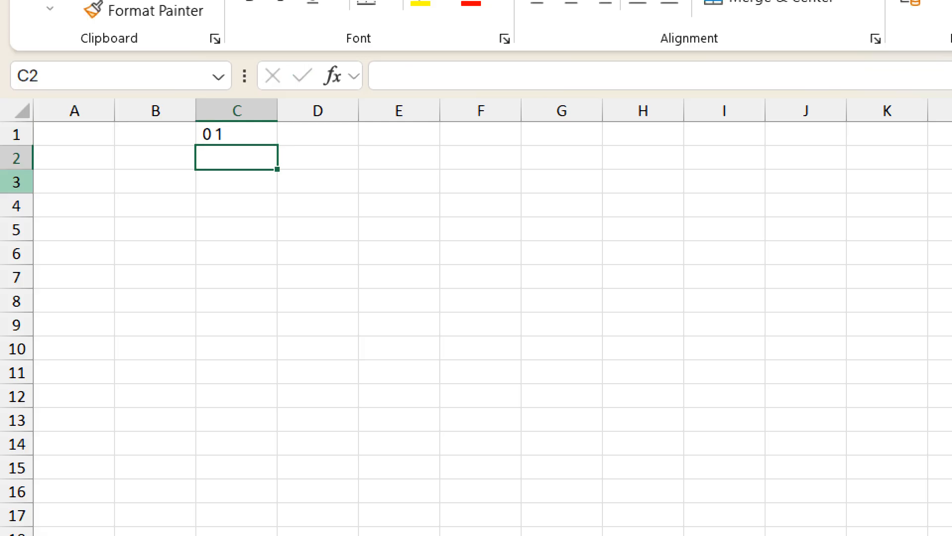
{"action": "type", "text": "Binary"}
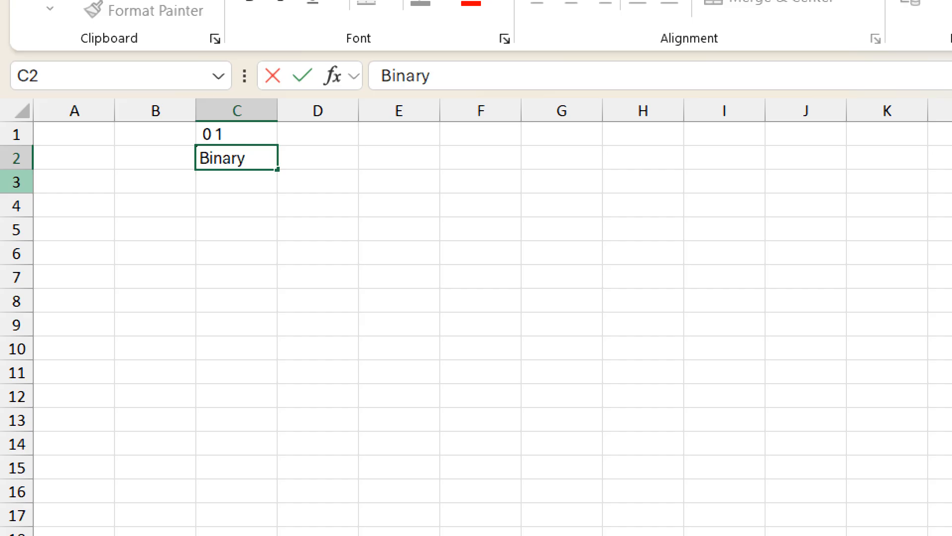
{"action": "key", "text": "Return"}
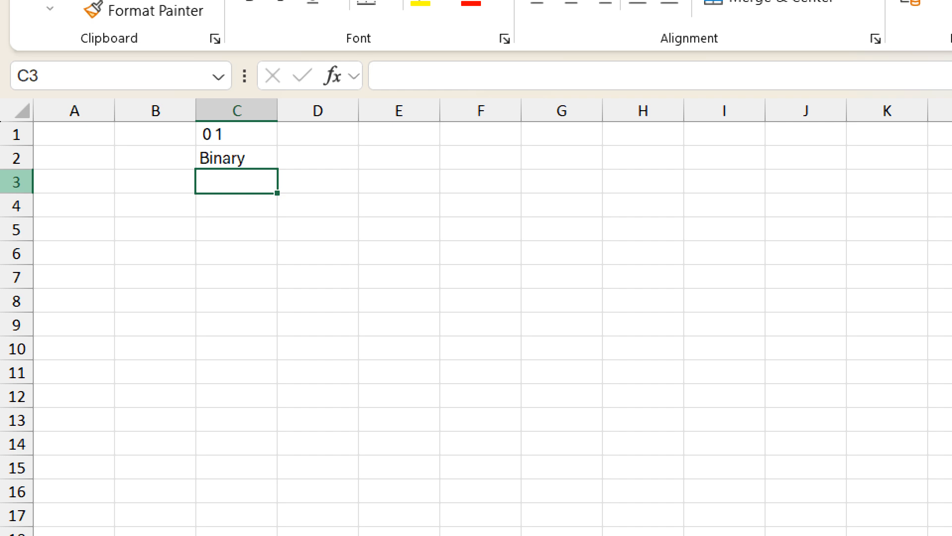
Step: Enter "From 2007" in cell C3 and "14th Version" in cell C4
{"action": "type", "text": "Fro"}
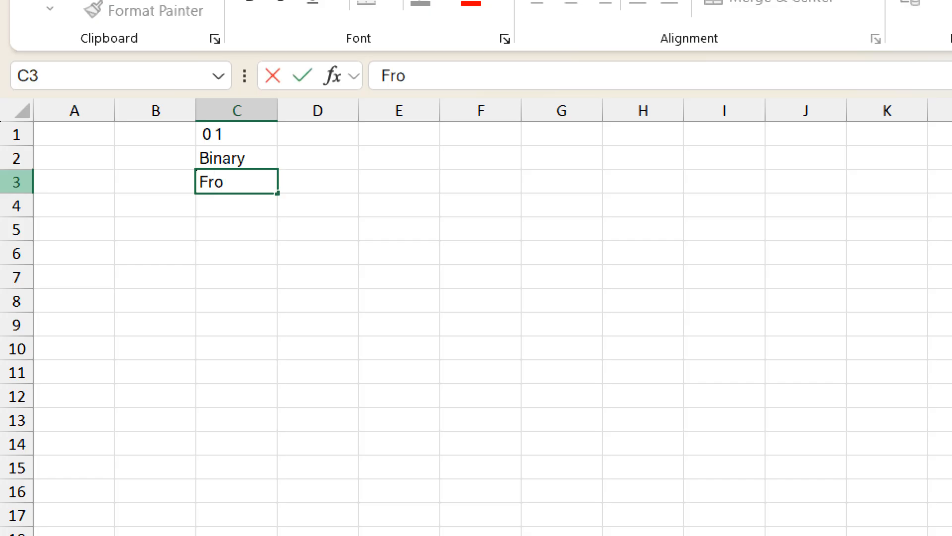
{"action": "type", "text": "m 2007"}
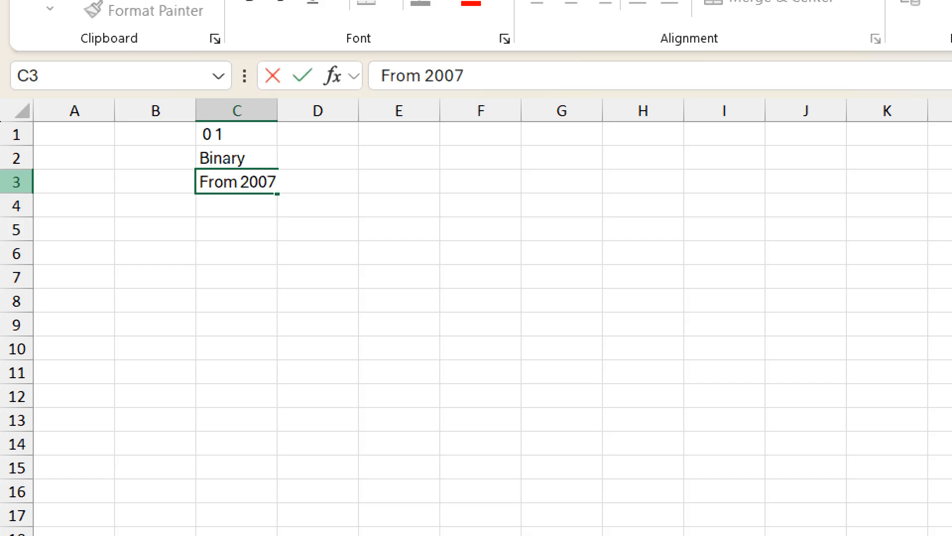
{"action": "key", "text": "Return"}
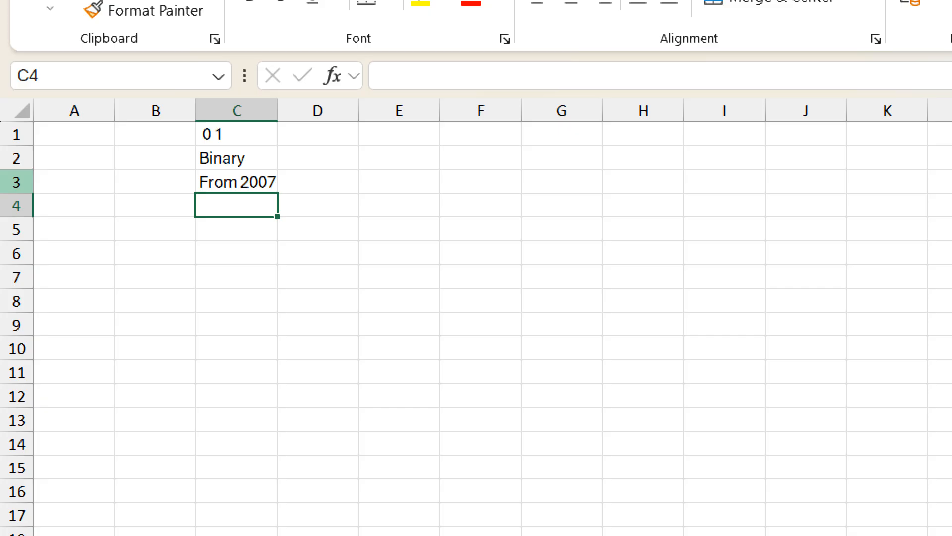
{"action": "type", "text": "14"}
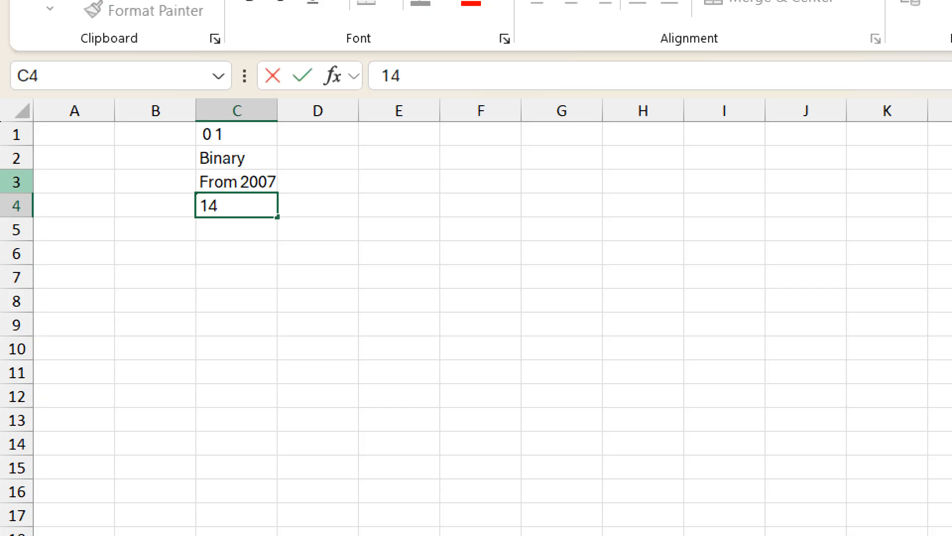
{"action": "type", "text": "th Version"}
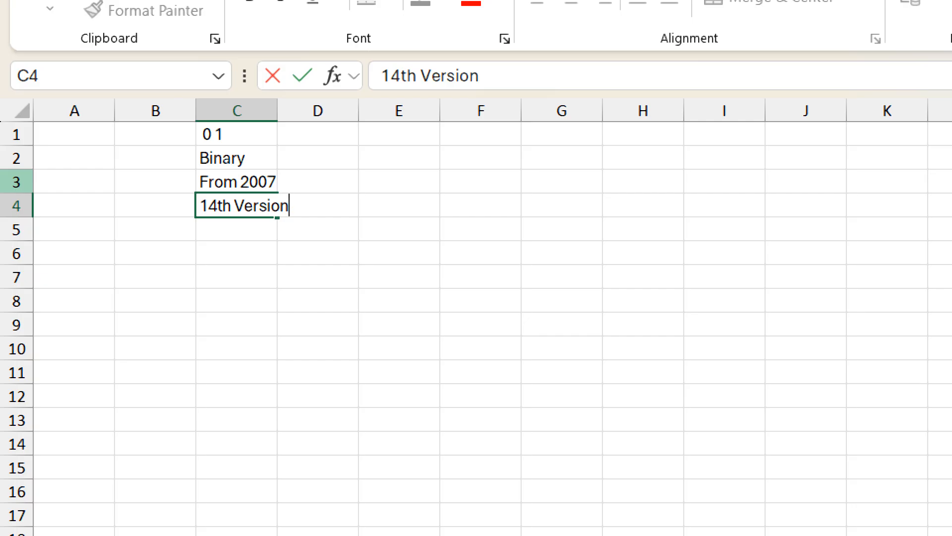
{"action": "key", "text": "Return"}
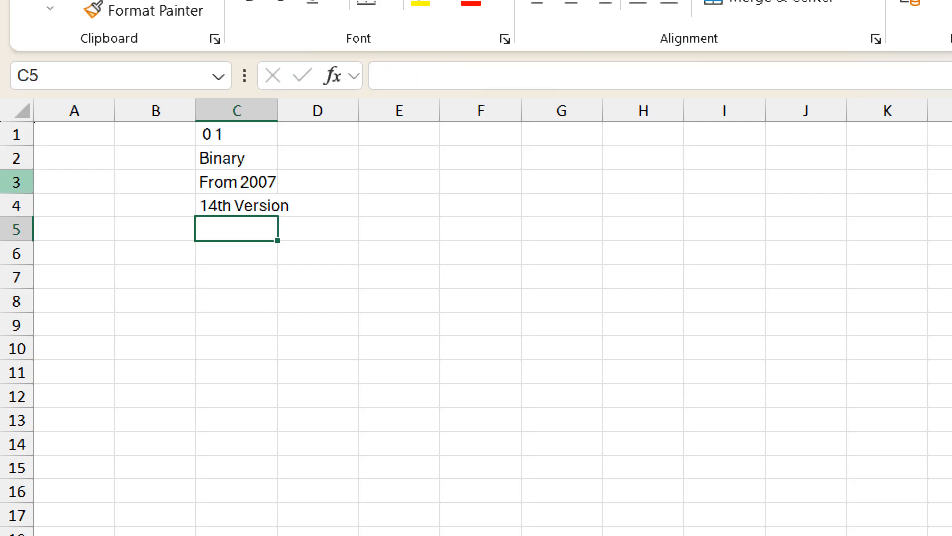
Step: Enter the formula =2^14 in cell C5
{"action": "type", "text": "="}
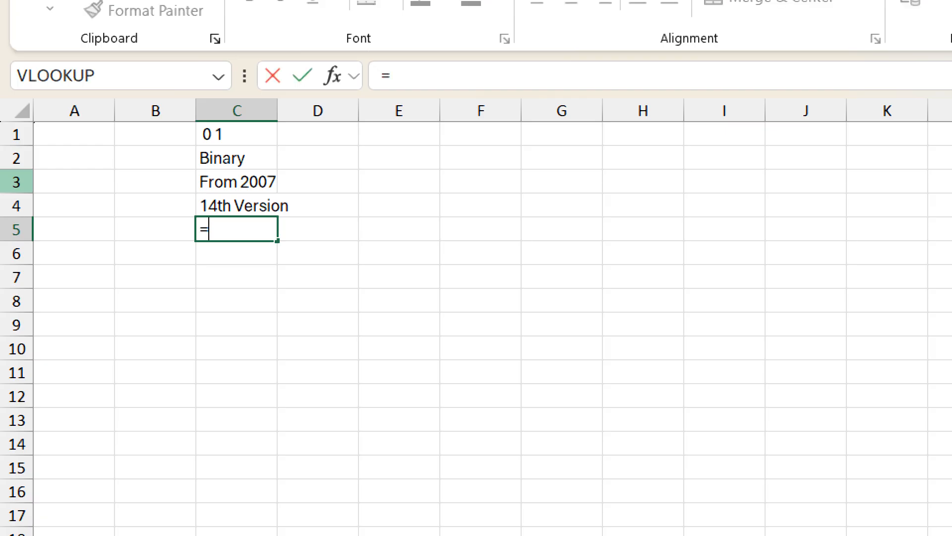
{"action": "type", "text": "2"}
{"action": "type", "text": "^14"}
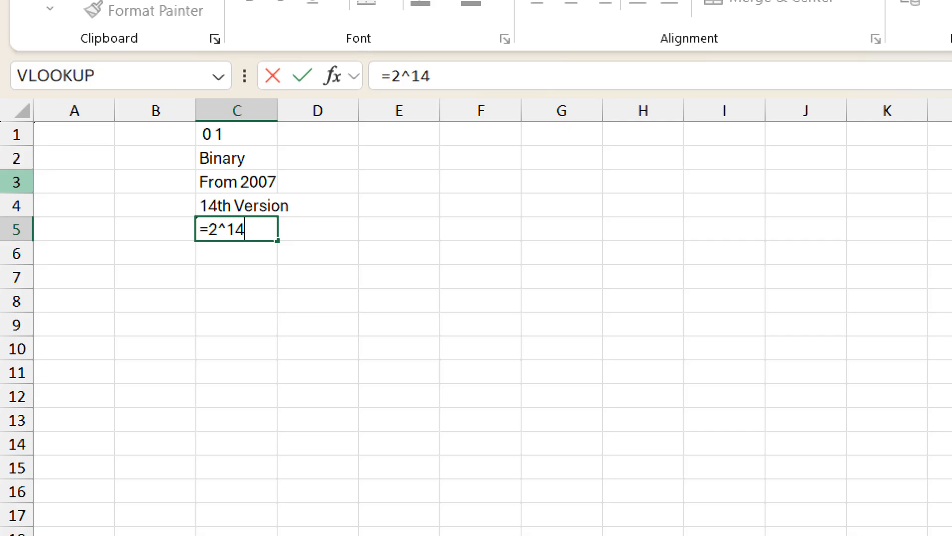
{"action": "key", "text": "Return"}
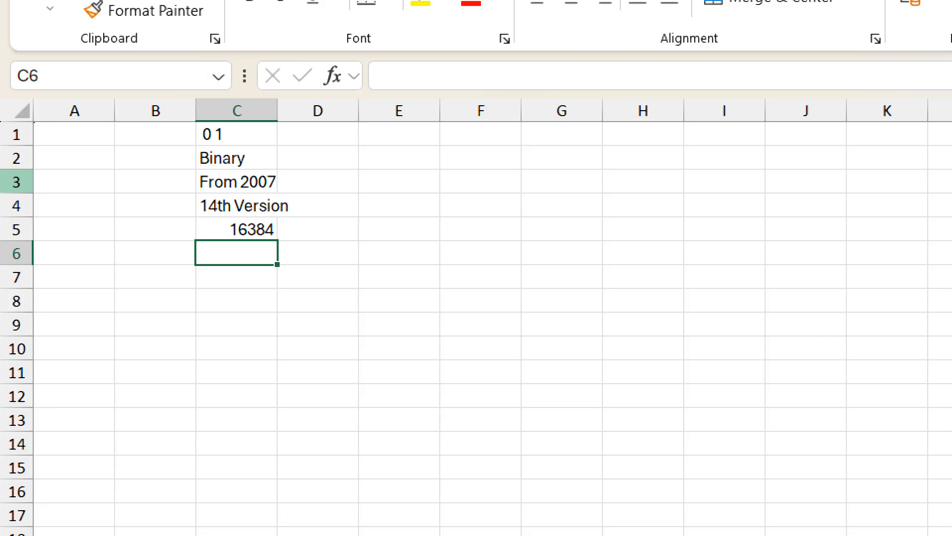
Step: Enter "20th Release" in cell C6 and the formula =2^20 in cell C7
{"action": "type", "text": "20th"}
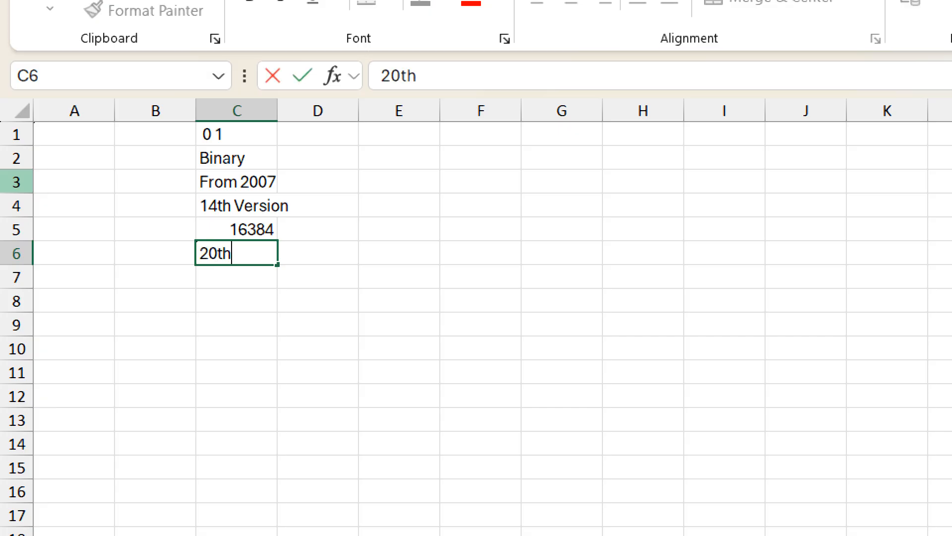
{"action": "type", "text": " Release"}
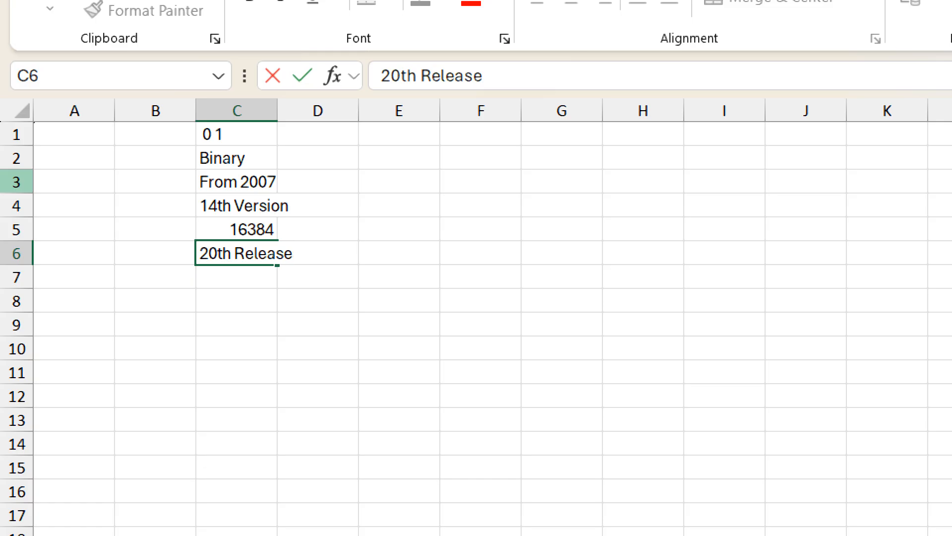
{"action": "key", "text": "Return"}
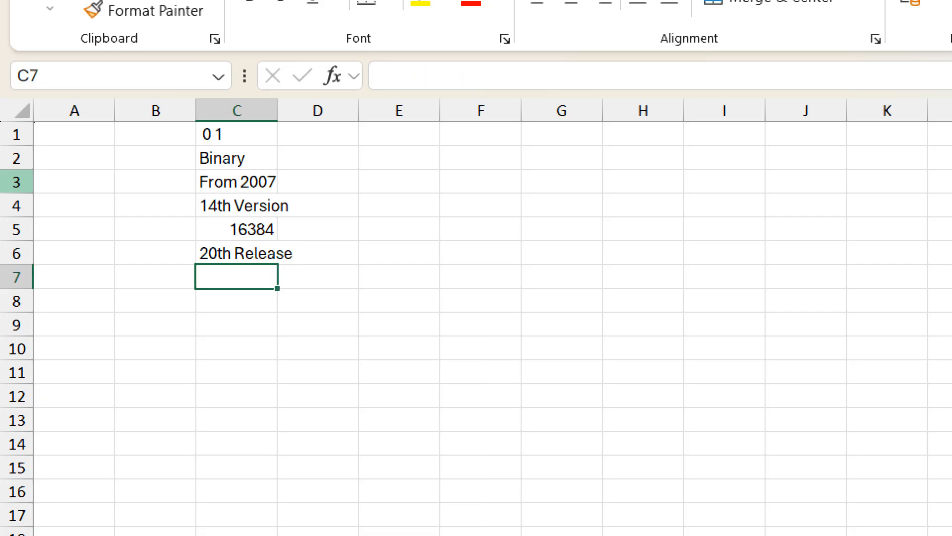
{"action": "type", "text": "=2"}
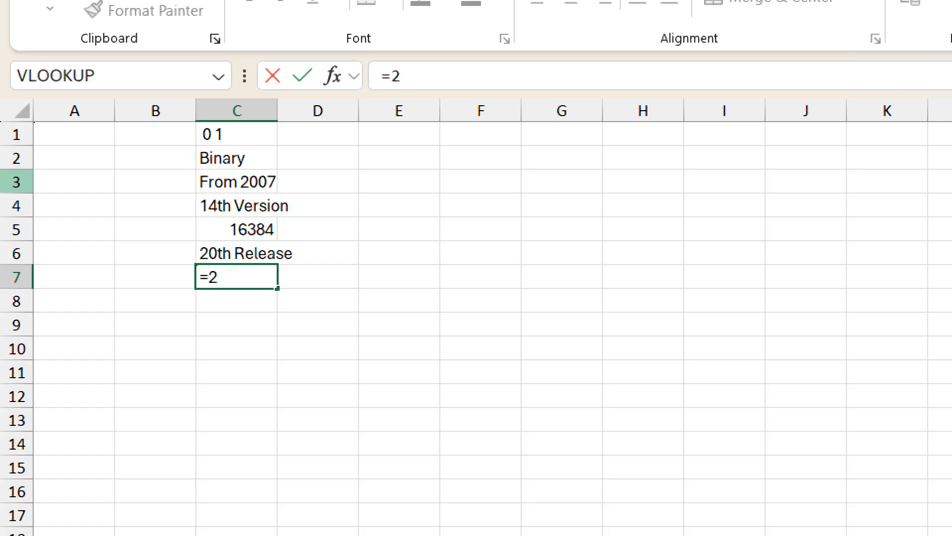
{"action": "type", "text": "^20"}
{"action": "key", "text": "Return"}
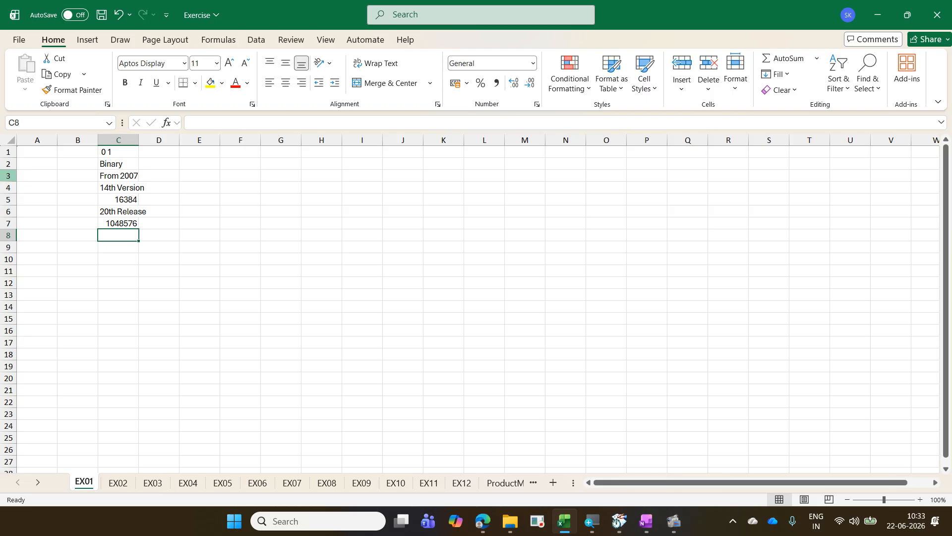
Step: Go to the worksheet's last row in column A and across to its last column
{"action": "key", "text": "ctrl+Left"}
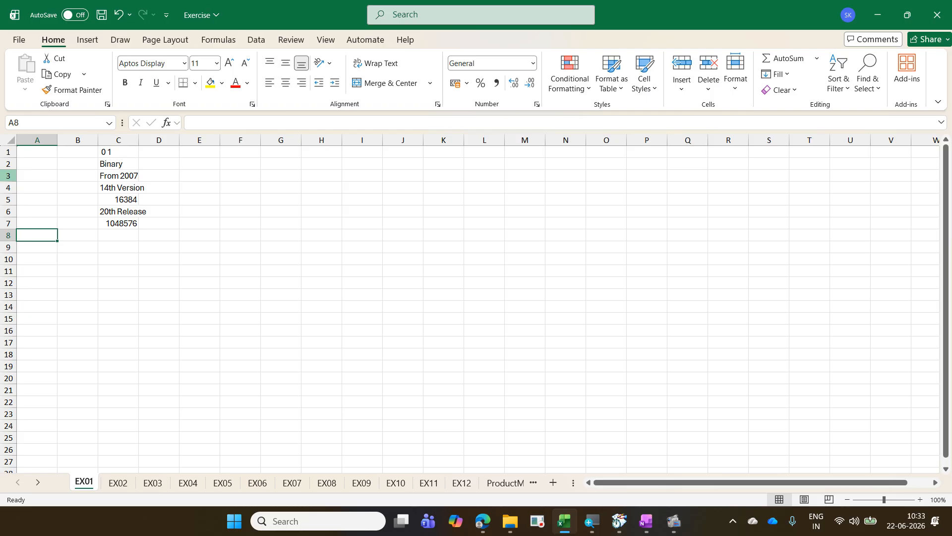
{"action": "key", "text": "ctrl+Down"}
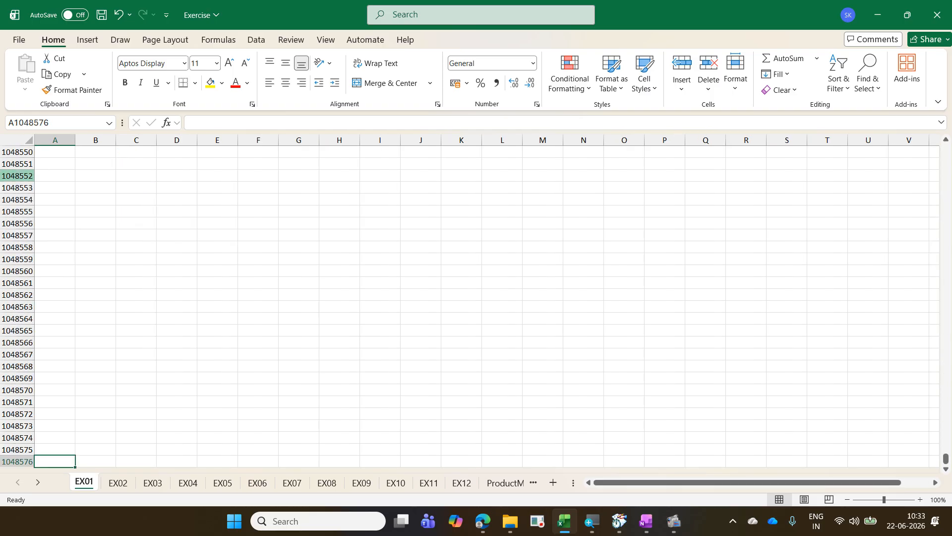
{"action": "key", "text": "ctrl+Right"}
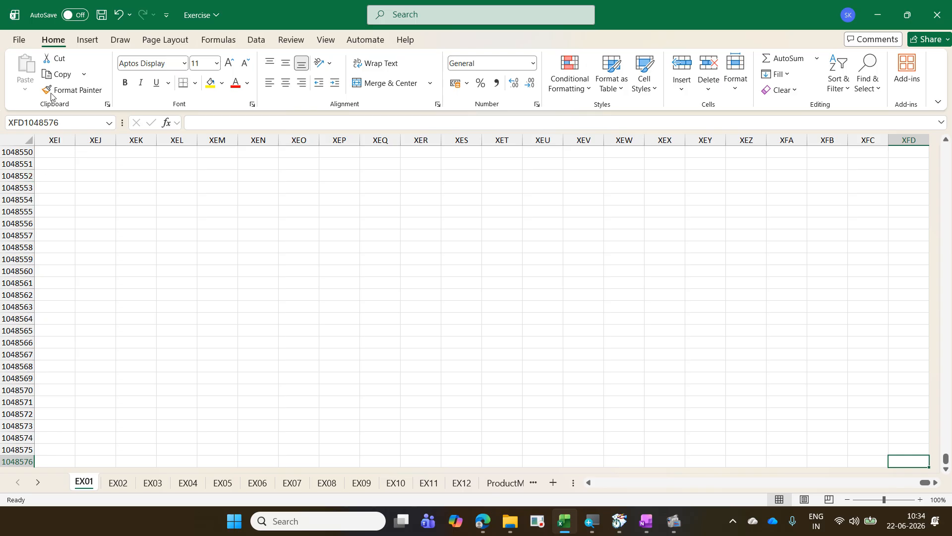
Step: Turn on the R1C1 reference style in the formula options, marking the Formulas category and the option with on-screen outlines and an arrow
{"action": "left_click", "coordinate": [23, 41]}
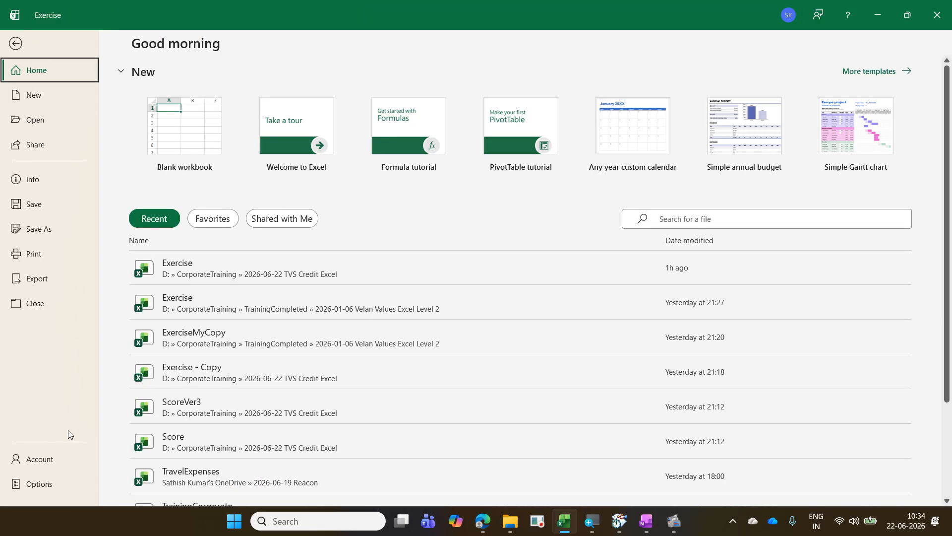
{"action": "left_click", "coordinate": [62, 479]}
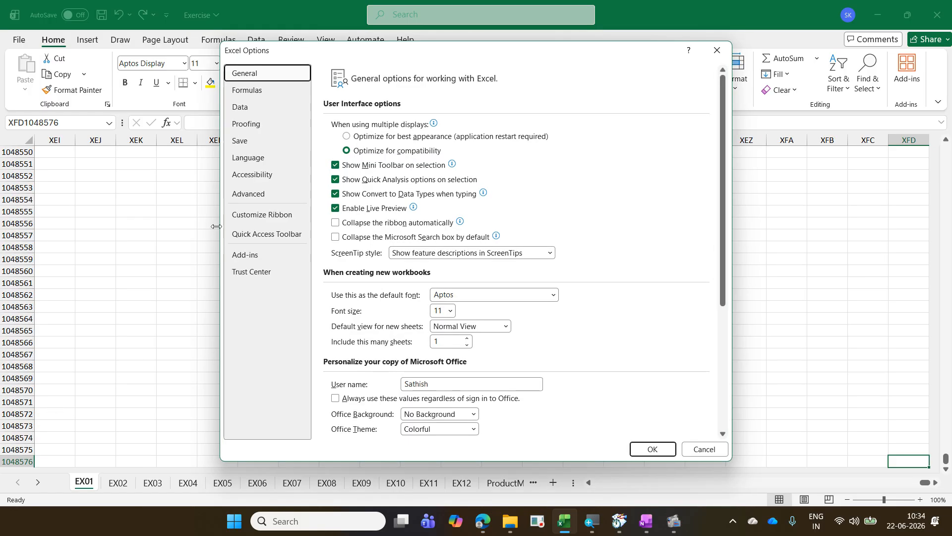
{"action": "left_click", "coordinate": [255, 98]}
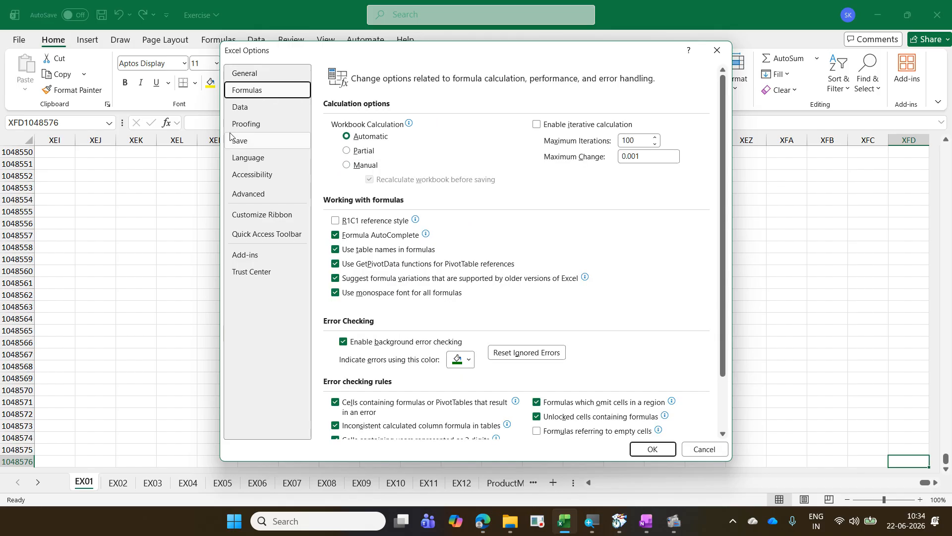
{"action": "left_click", "coordinate": [336, 221]}
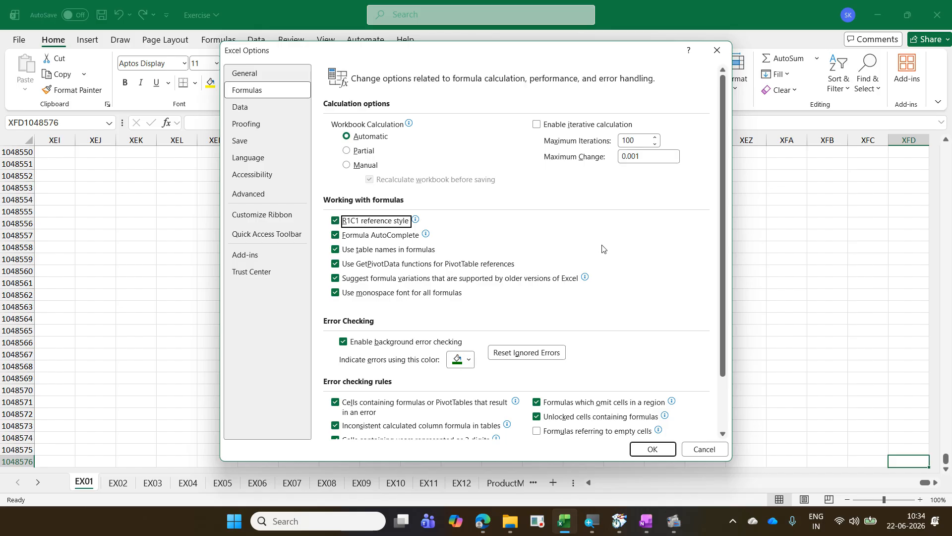
{"action": "left_click_drag", "start_coordinate": [217, 81], "coordinate": [311, 103]}
{"action": "mouse_move", "coordinate": [322, 213]}
{"action": "left_mouse_down"}
{"action": "mouse_move", "coordinate": [421, 234]}
{"action": "mouse_move", "coordinate": [267, 103]}
{"action": "left_mouse_up"}
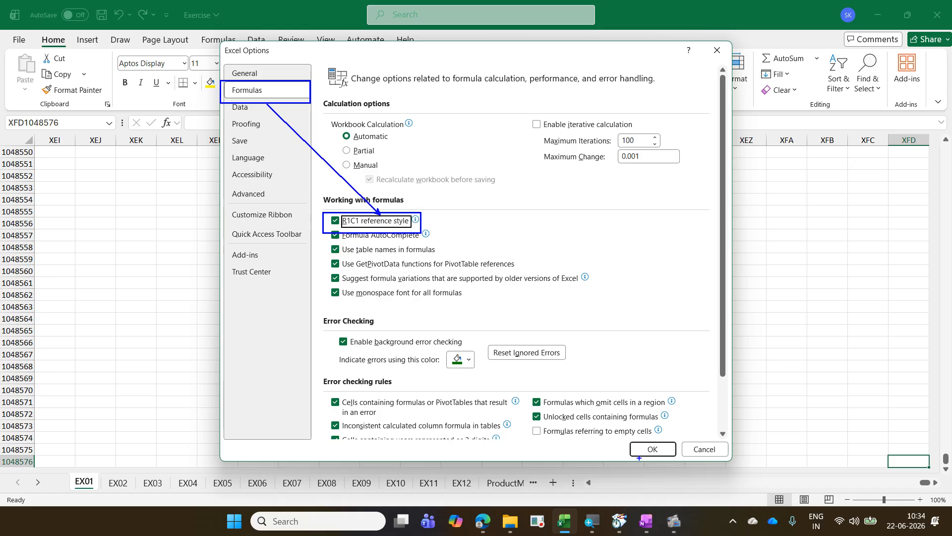
{"action": "mouse_move", "coordinate": [625, 438]}
{"action": "left_mouse_down"}
{"action": "mouse_move", "coordinate": [680, 460]}
{"action": "mouse_move", "coordinate": [391, 236]}
{"action": "left_mouse_up"}
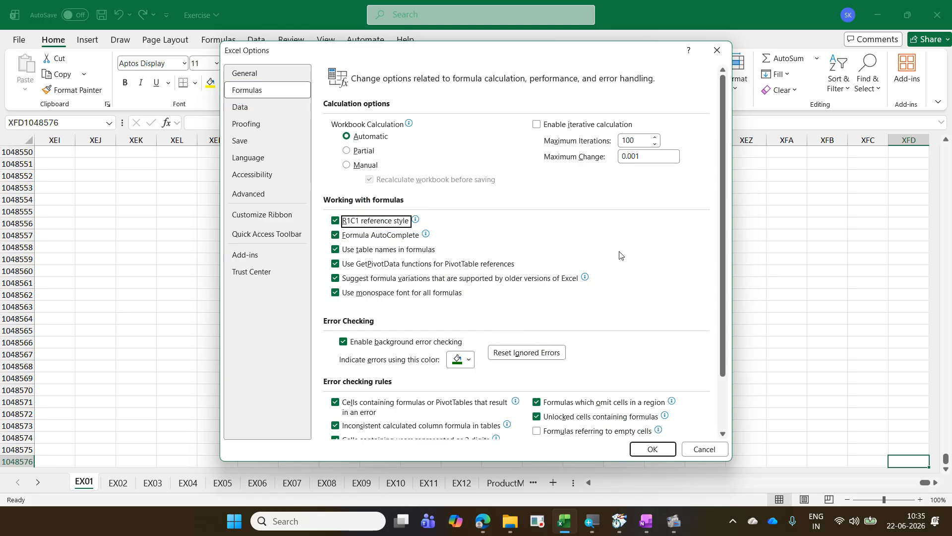
{"action": "left_click", "coordinate": [668, 449]}
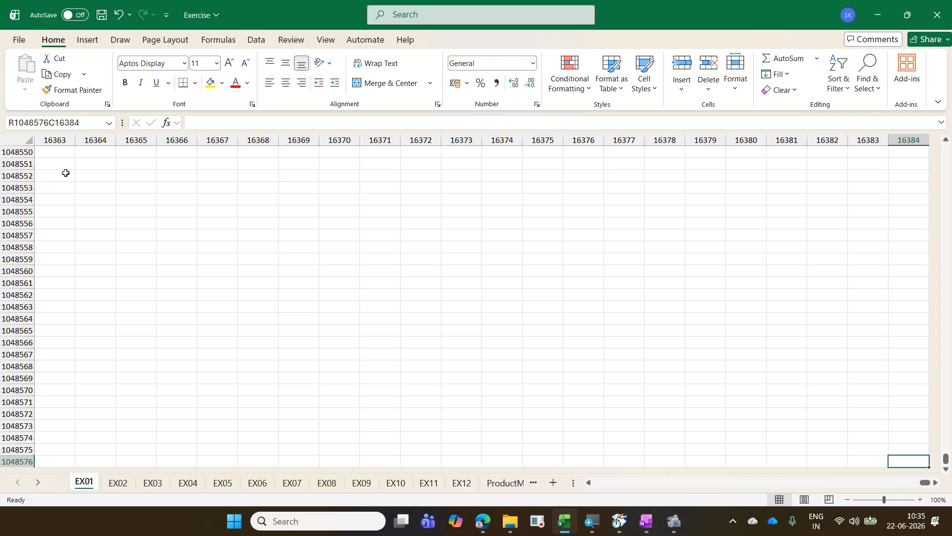
Step: Turn the R1C1 reference style back off in the formula options
{"action": "left_click", "coordinate": [19, 41]}
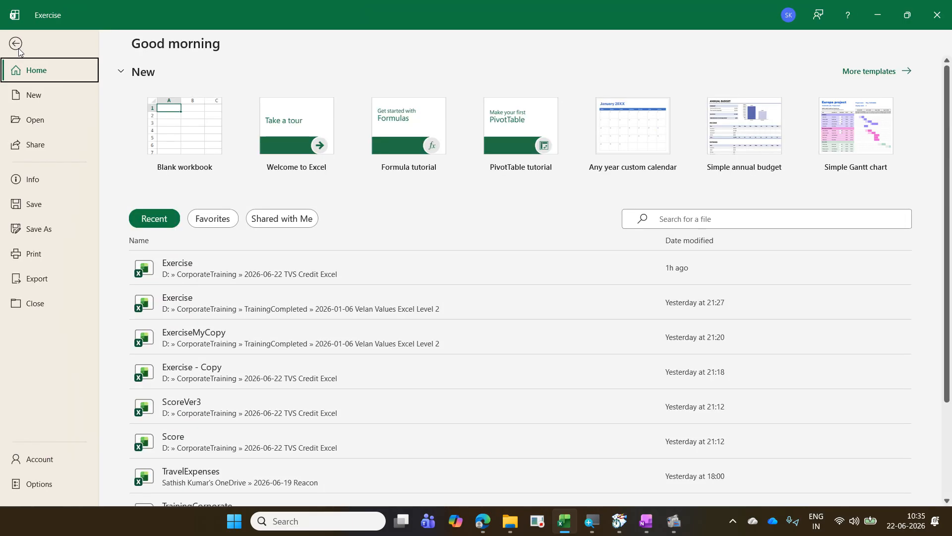
{"action": "left_click", "coordinate": [40, 484]}
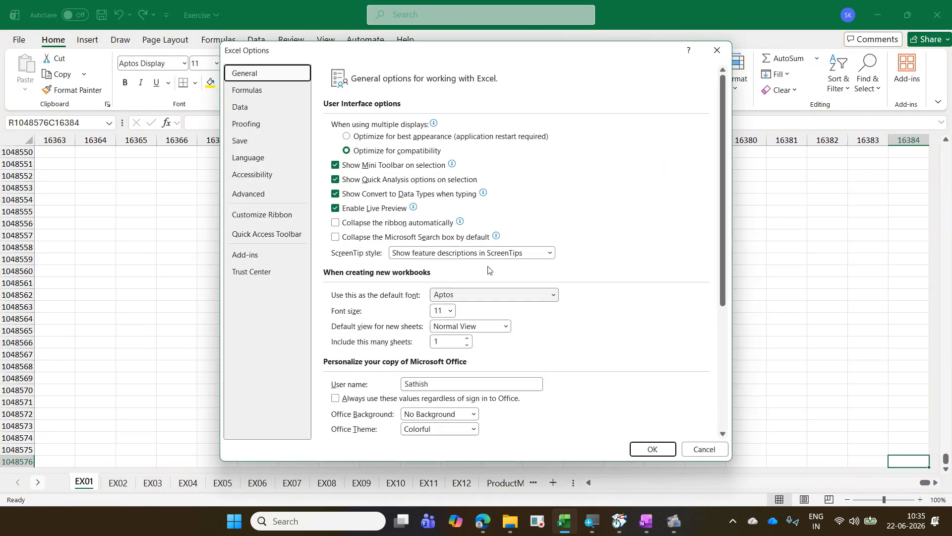
{"action": "left_click", "coordinate": [261, 91]}
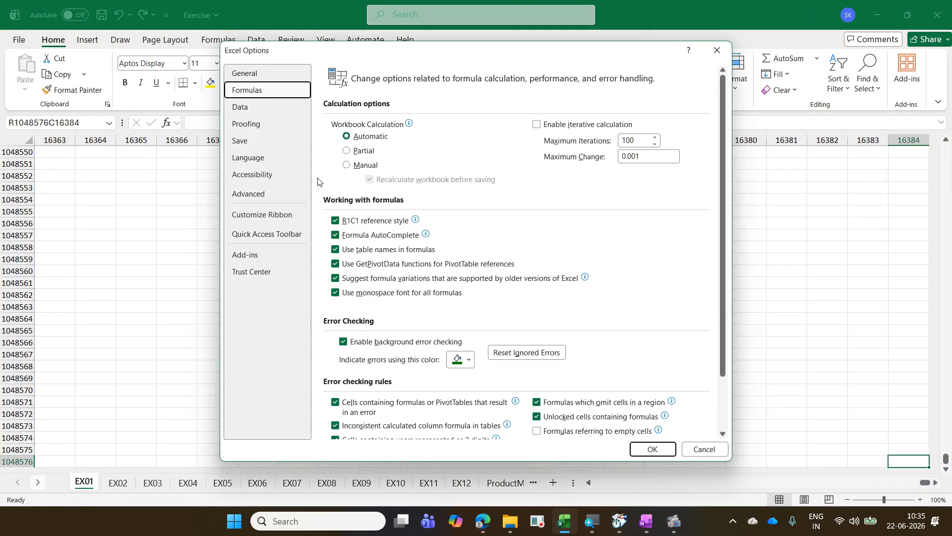
{"action": "left_click", "coordinate": [356, 222]}
{"action": "left_click", "coordinate": [356, 222]}
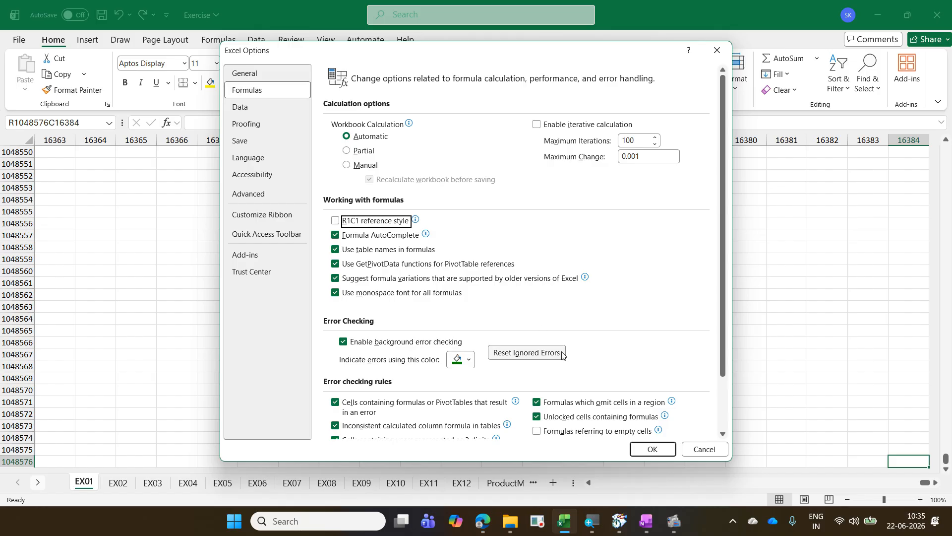
{"action": "left_click", "coordinate": [643, 448]}
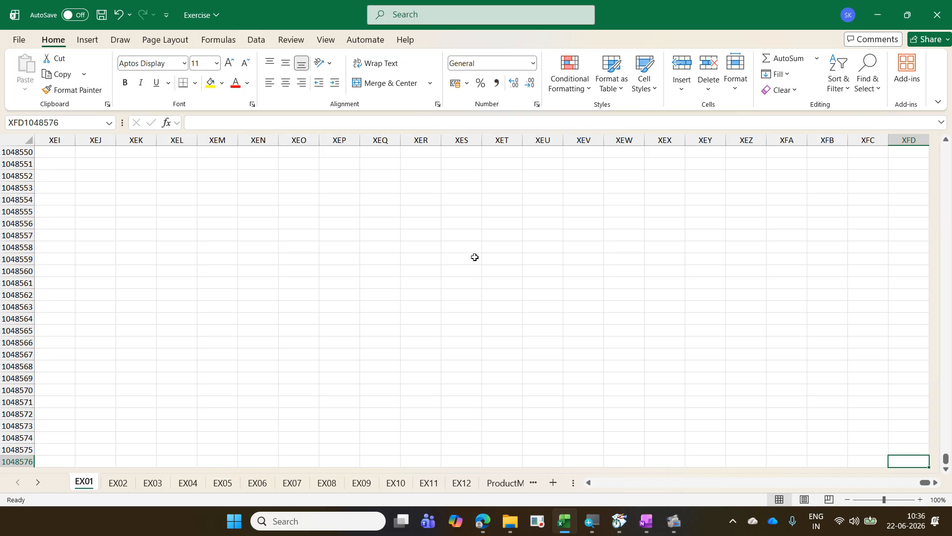
Step: Write the on-screen note "Ctrl Home / Ctrl Fn Home - A1", clear it, and return to cell A1
{"action": "type", "text": "tCtrl "}
{"action": "type", "text": "H"}
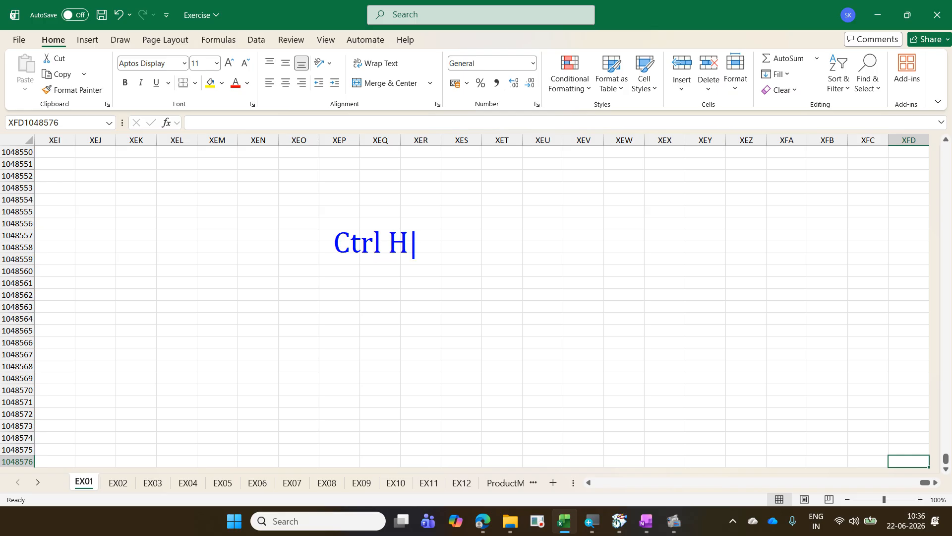
{"action": "type", "text": "ome / "}
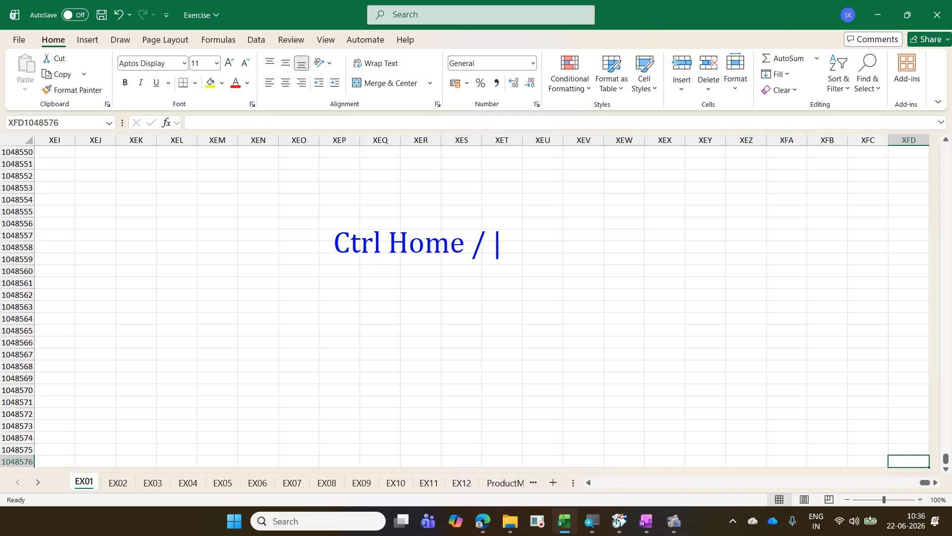
{"action": "type", "text": "Ctrl Fn"}
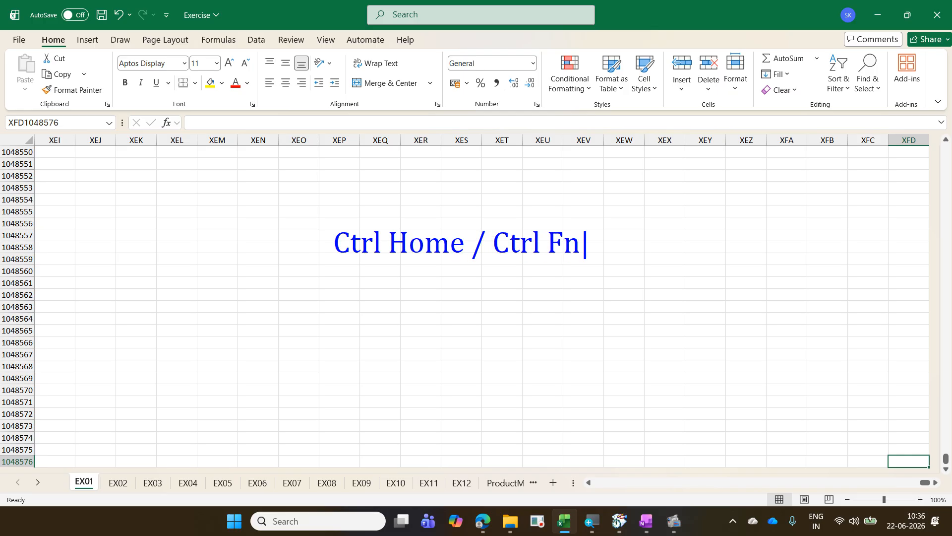
{"action": "type", "text": " Home"}
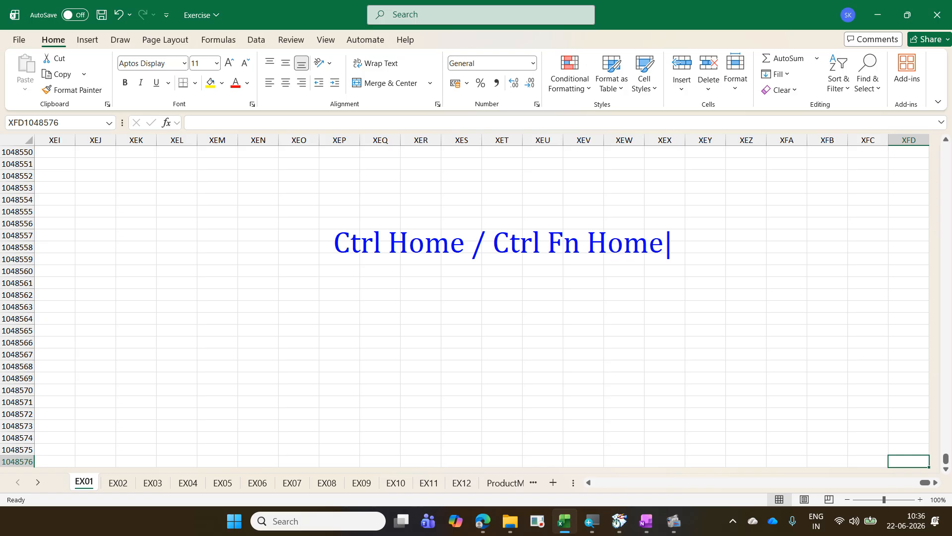
{"action": "type", "text": " - A1"}
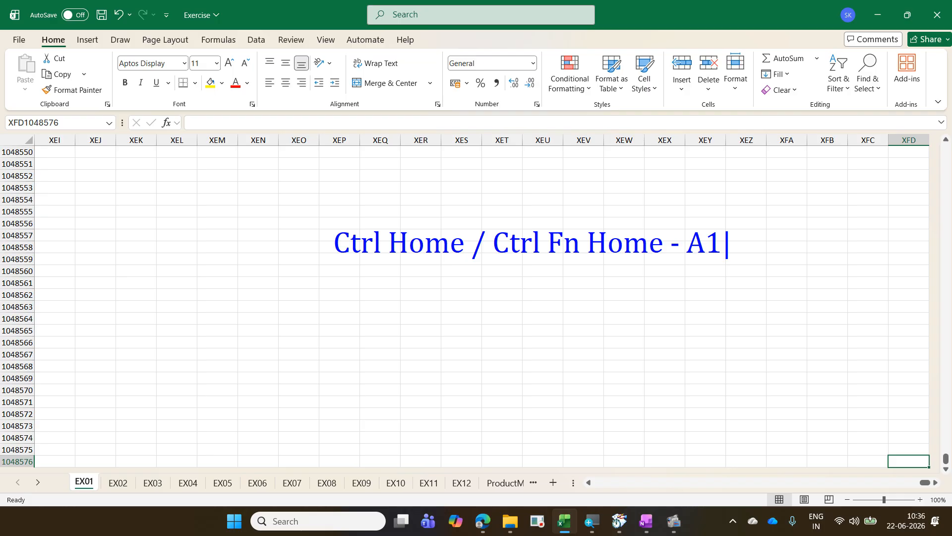
{"action": "key", "text": "Escape"}
{"action": "key", "text": "Escape"}
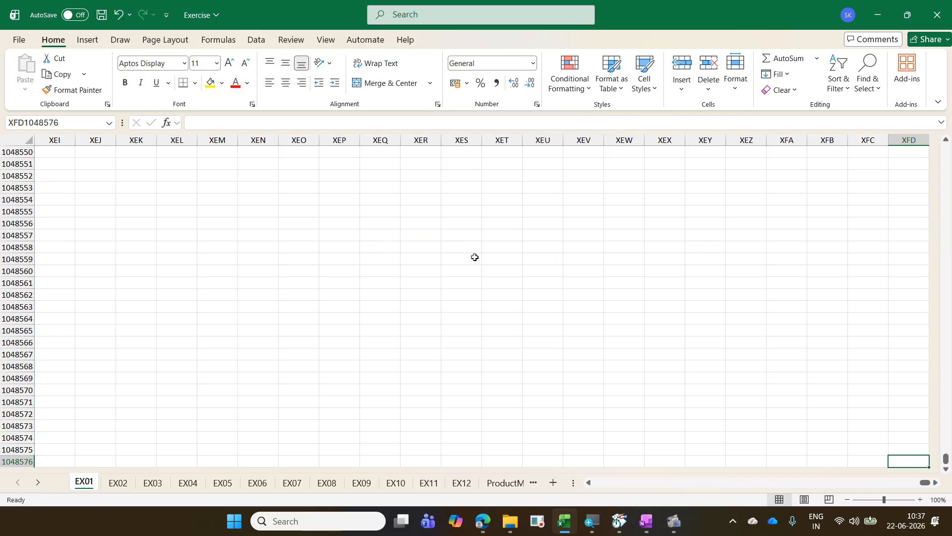
{"action": "key", "text": "ctrl+Home"}
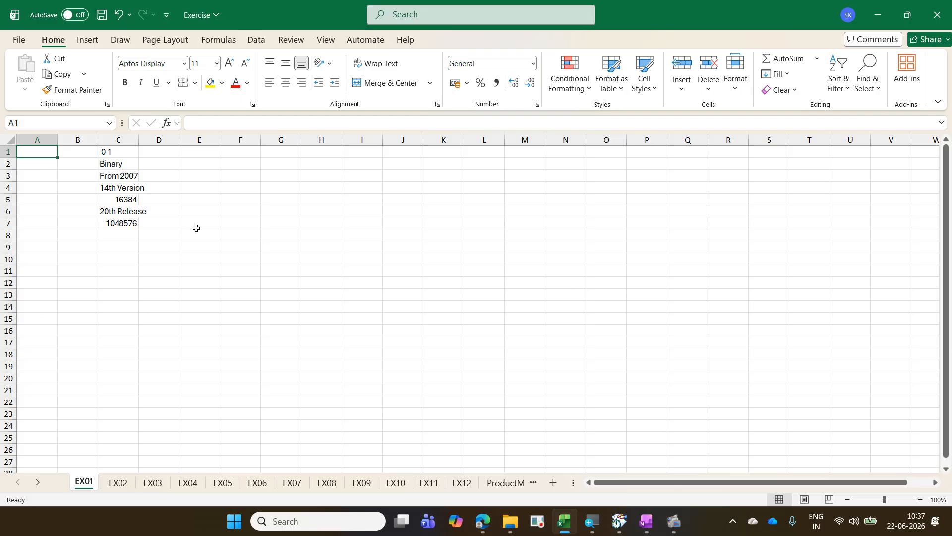
Step: Write the on-screen note "Pagedown / Fn Pagedown - Next page down" beside the entries in column C
{"action": "left_click_drag", "start_coordinate": [181, 192], "coordinate": [180, 219]}
{"action": "type", "text": "Page"}
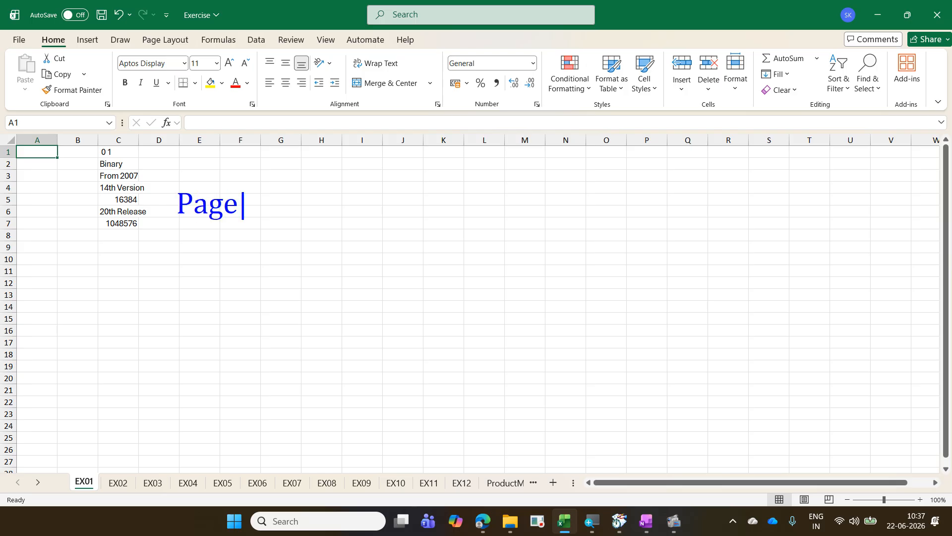
{"action": "type", "text": "down /"}
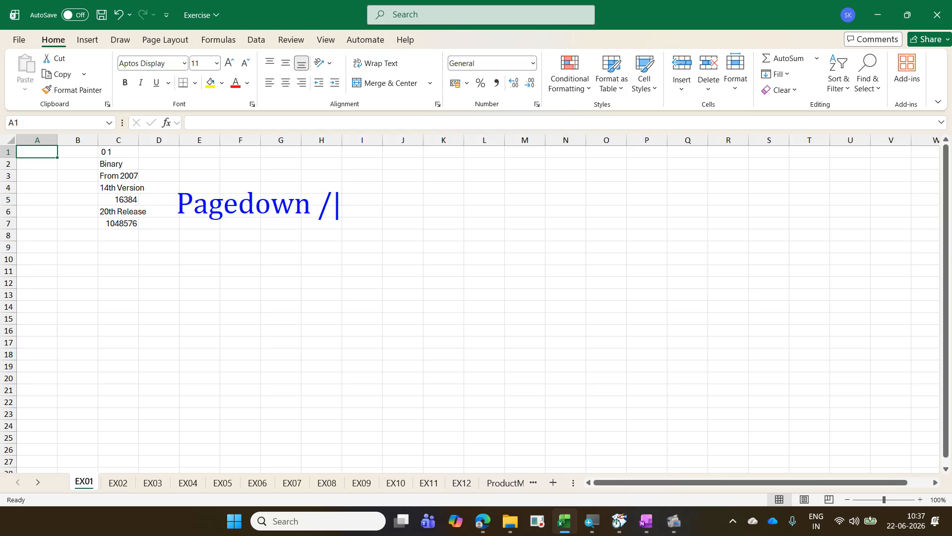
{"action": "type", "text": " Fn "}
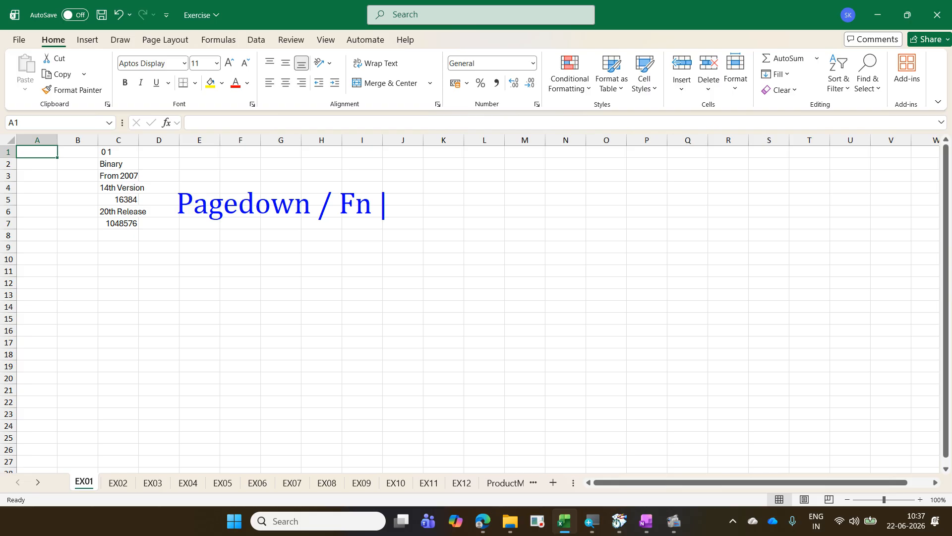
{"action": "type", "text": "Pagedown "}
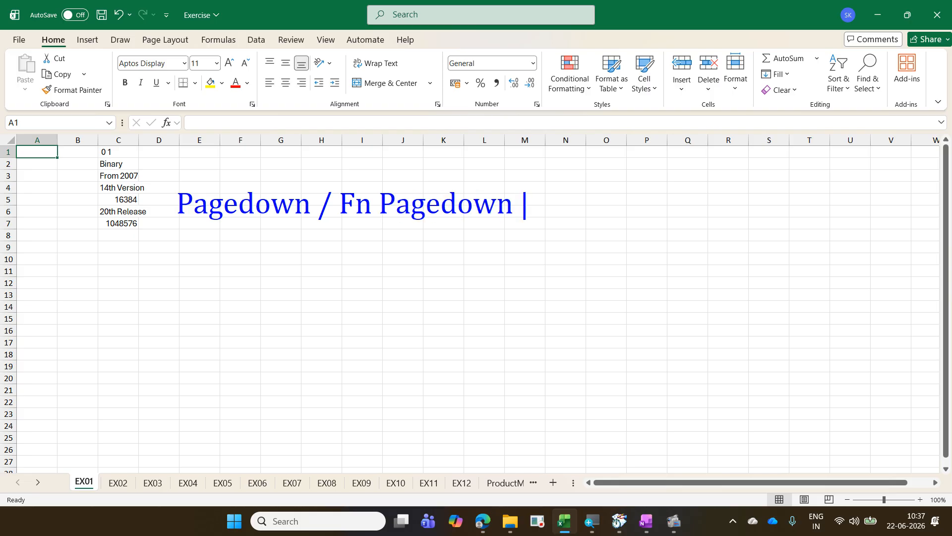
{"action": "type", "text": "- Next page down"}
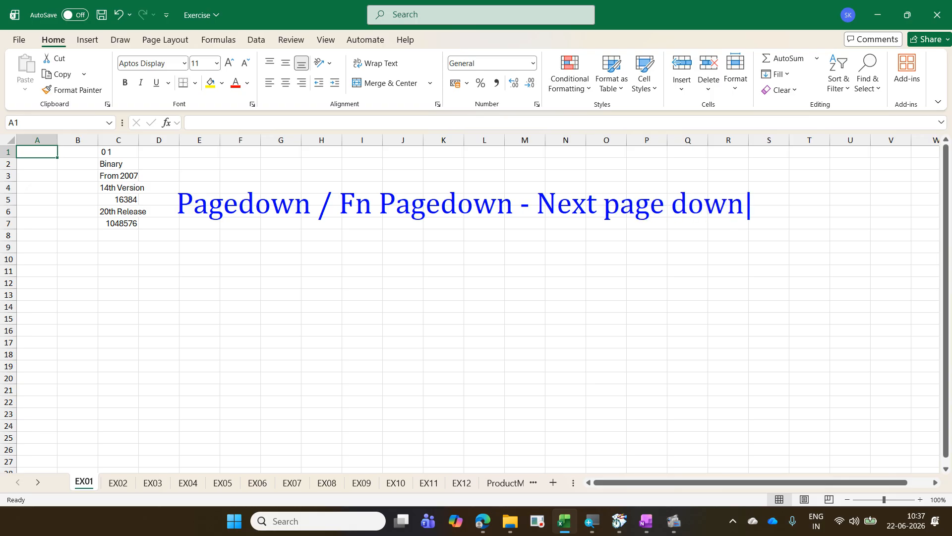
Step: Add a second line to the on-screen note reading "Pageup / Fn Pageup - Previous page up"
{"action": "key", "text": "Return"}
{"action": "type", "text": "Page"}
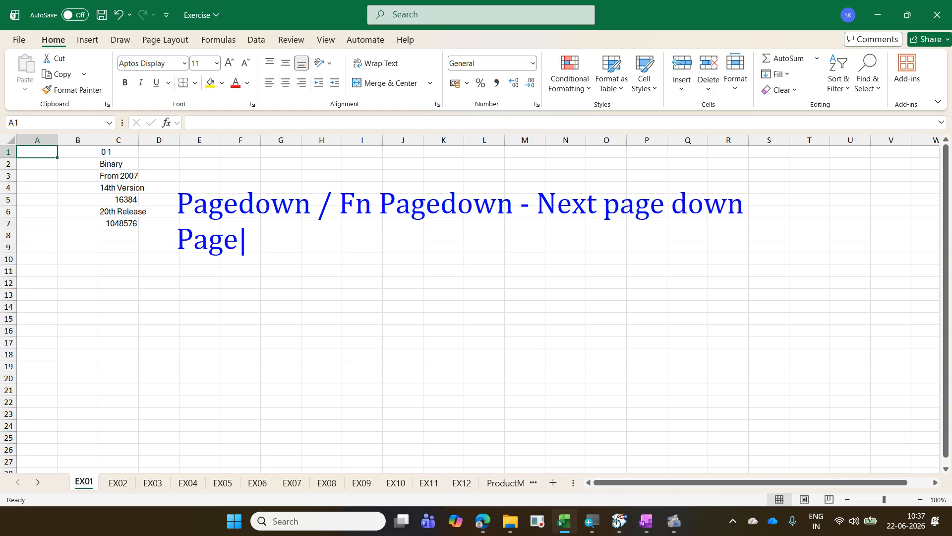
{"action": "type", "text": "up / "}
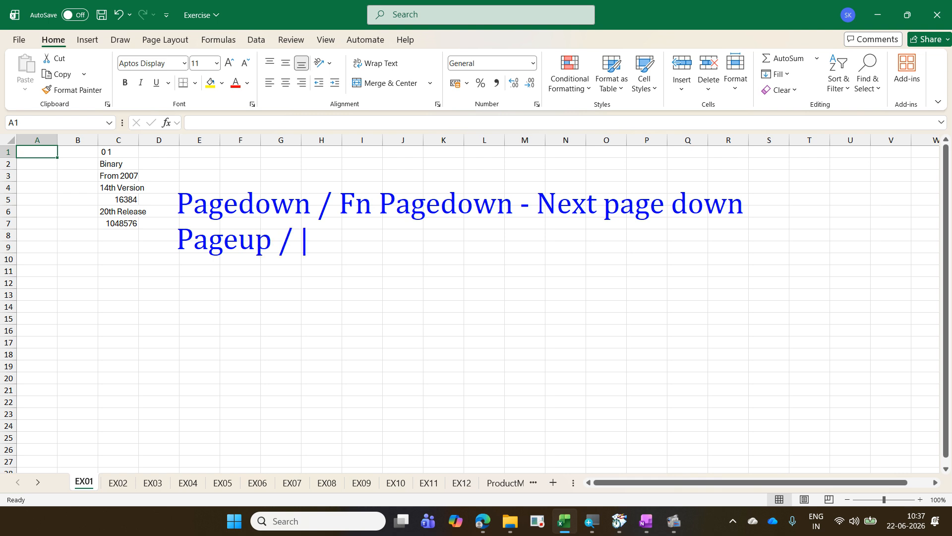
{"action": "type", "text": "Fn Pa"}
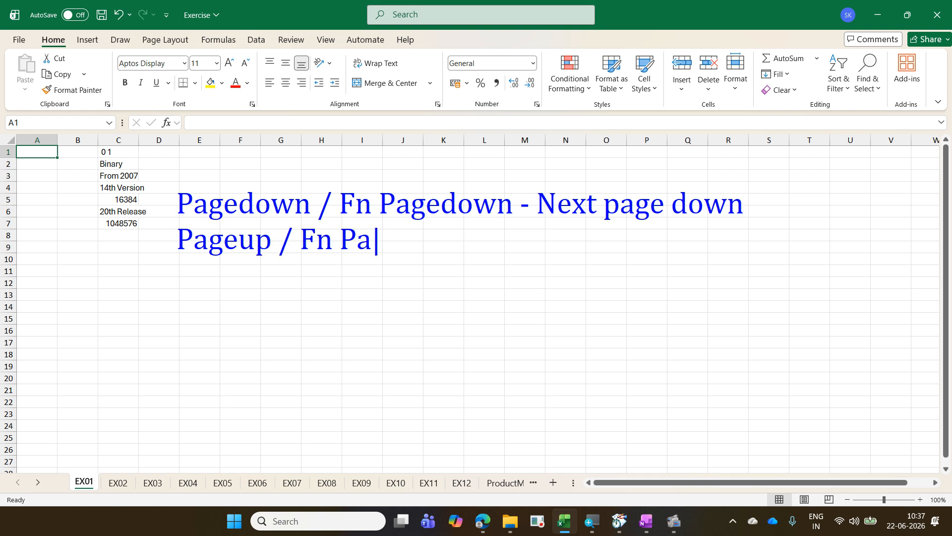
{"action": "type", "text": "geup "}
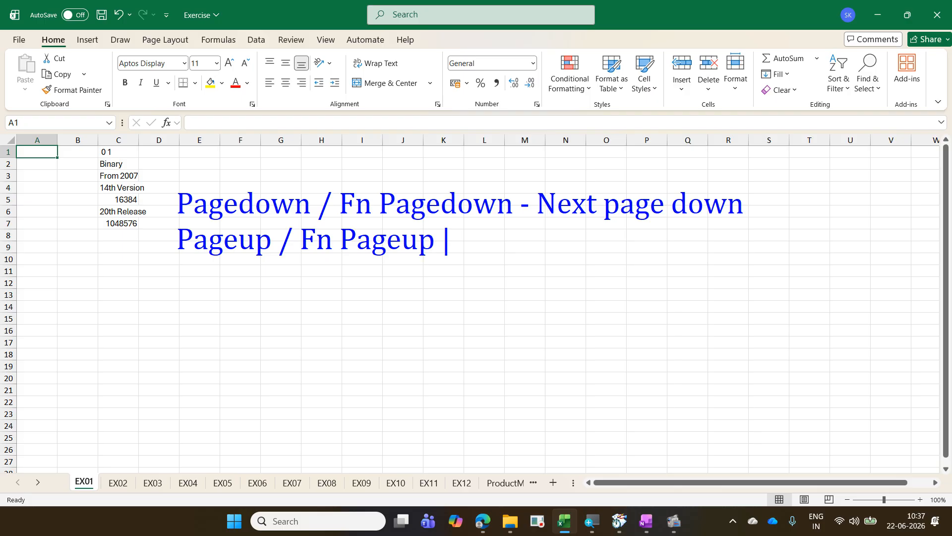
{"action": "type", "text": "- Previo"}
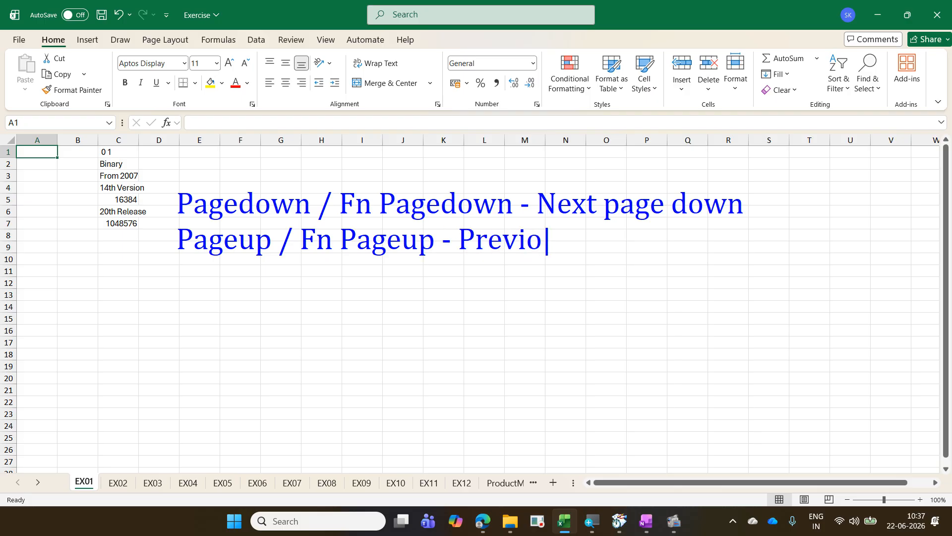
{"action": "type", "text": "us page up"}
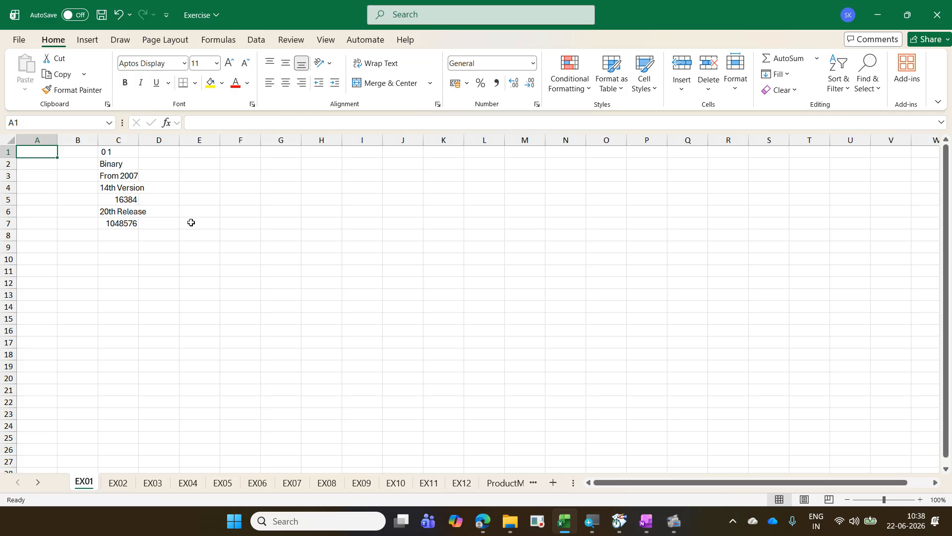
Step: Move the active cell down the worksheet several screens at a time, and return the same way to cell A1
{"action": "key", "text": "Page_Down"}
{"action": "key", "text": "Page_Down"}
{"action": "key", "text": "Page_Down"}
{"action": "key", "text": "Page_Down"}
{"action": "key", "text": "Page_Down"}
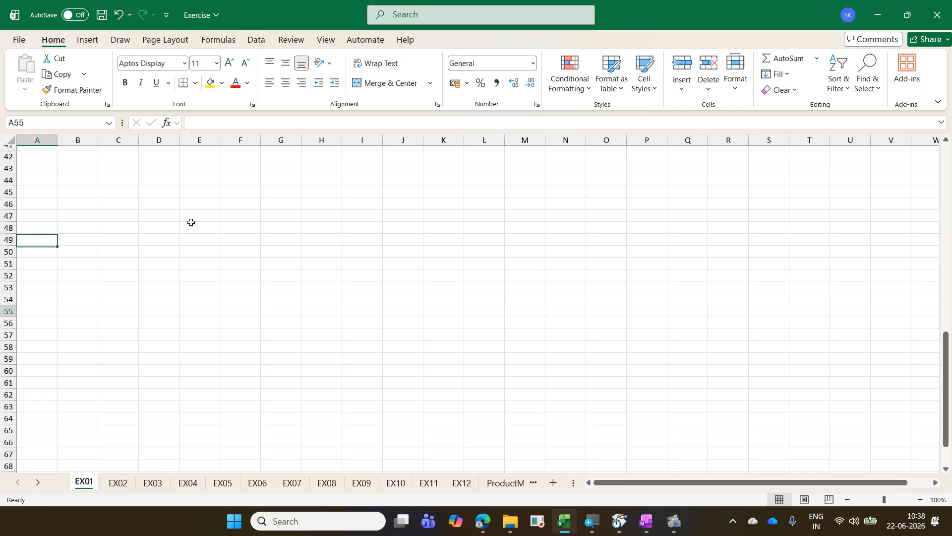
{"action": "key", "text": "Page_Up"}
{"action": "key", "text": "Page_Up"}
{"action": "key", "text": "Page_Up"}
{"action": "key", "text": "Page_Up"}
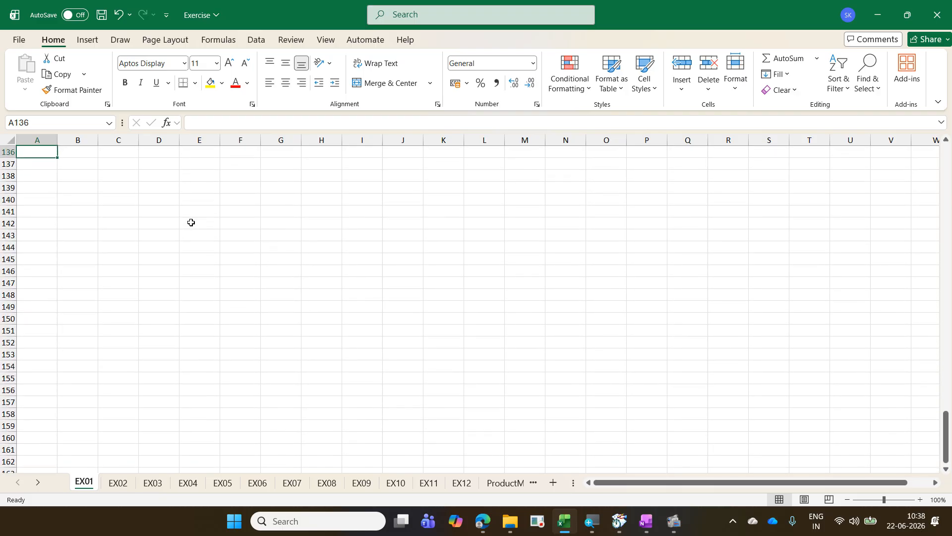
{"action": "key", "text": "Page_Up"}
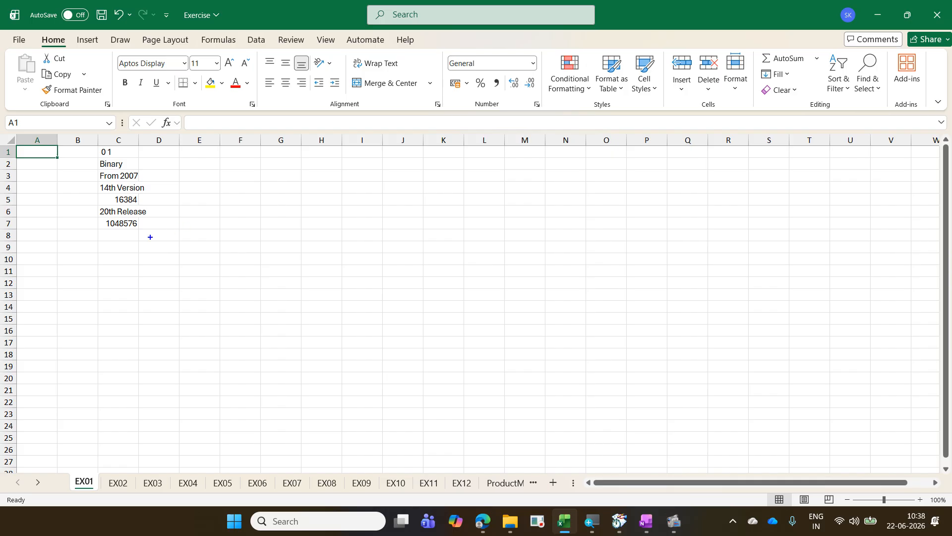
Step: Write the on-screen note "Alt Pagedown / Alt Fn Pagedown-Next page right" below the entries in column C
{"action": "type", "text": "Alt Pagedow"}
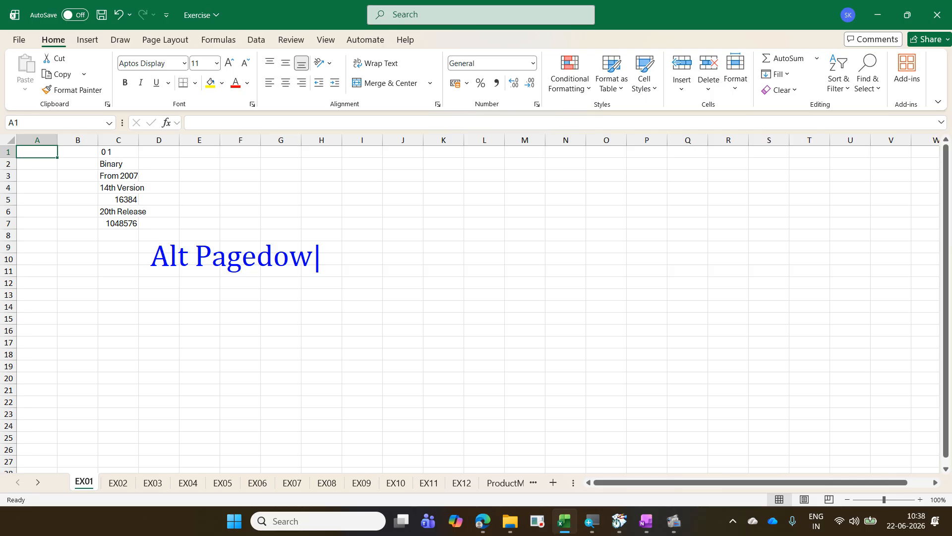
{"action": "type", "text": "n / Al"}
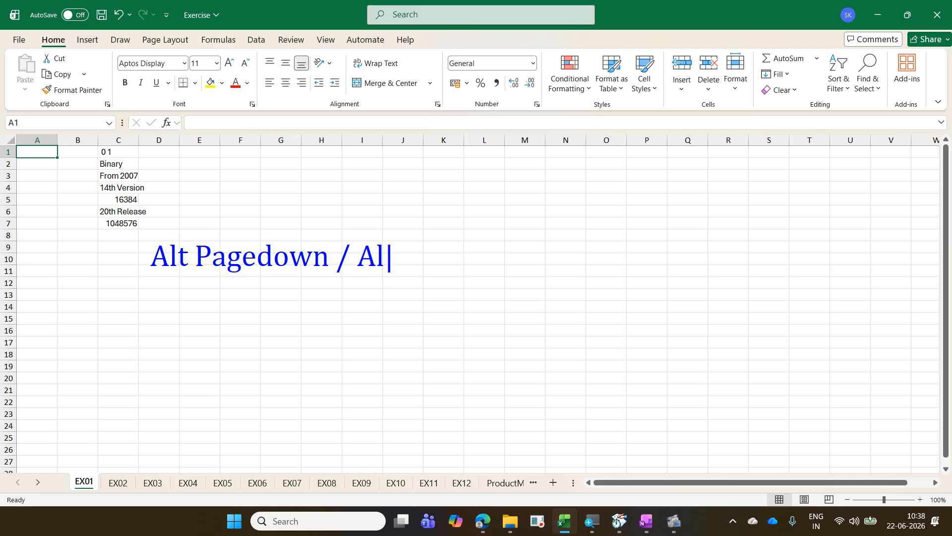
{"action": "type", "text": "t Fn Pag"}
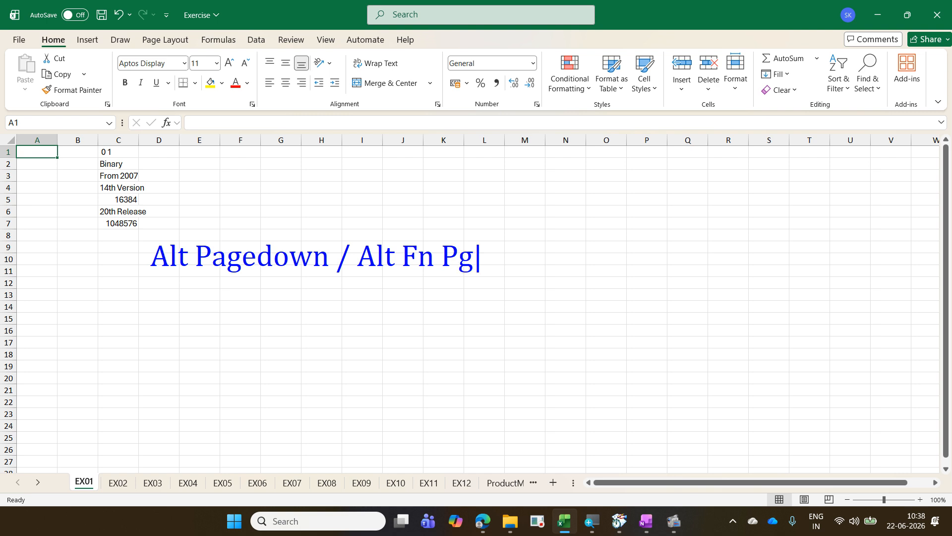
{"action": "key", "text": "BackSpace"}
{"action": "type", "text": "agedo"}
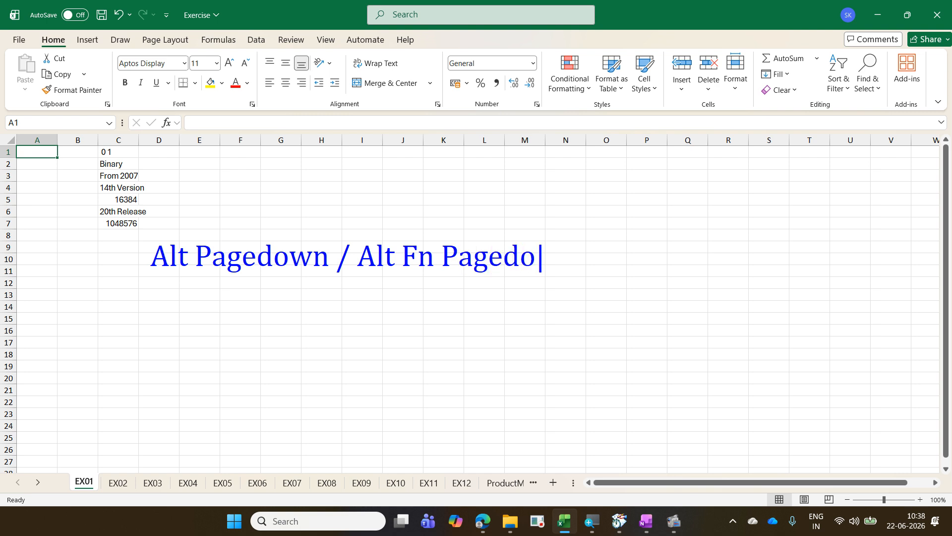
{"action": "type", "text": "wn-Next page right"}
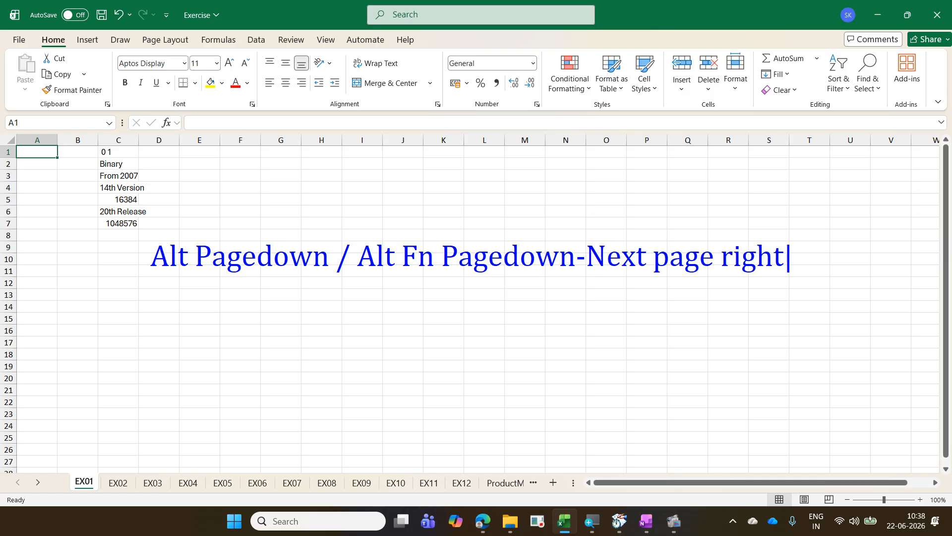
Step: Add a second line to the on-screen note reading "Alt Pageup / Alt Fn Pageup - Previous page left"
{"action": "key", "text": "Return"}
{"action": "type", "text": "Al"}
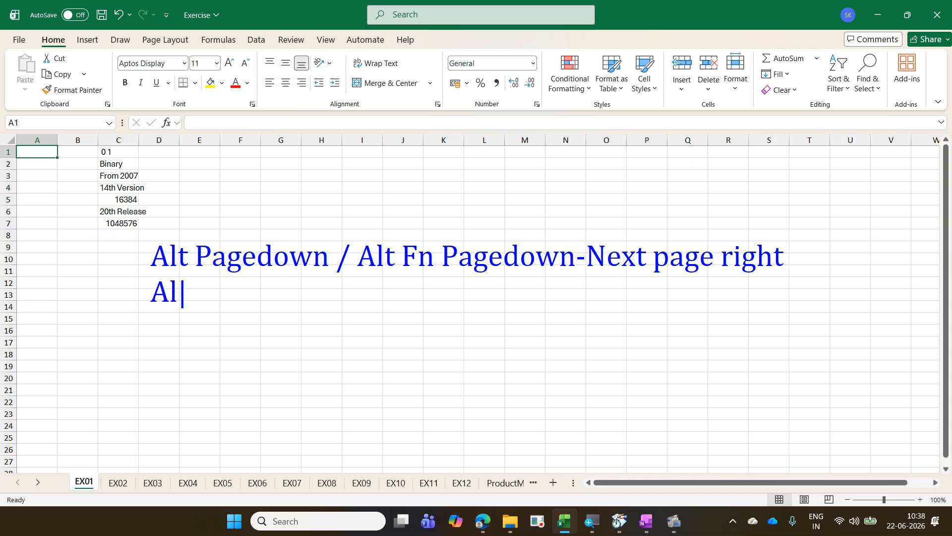
{"action": "type", "text": "t Pageup"}
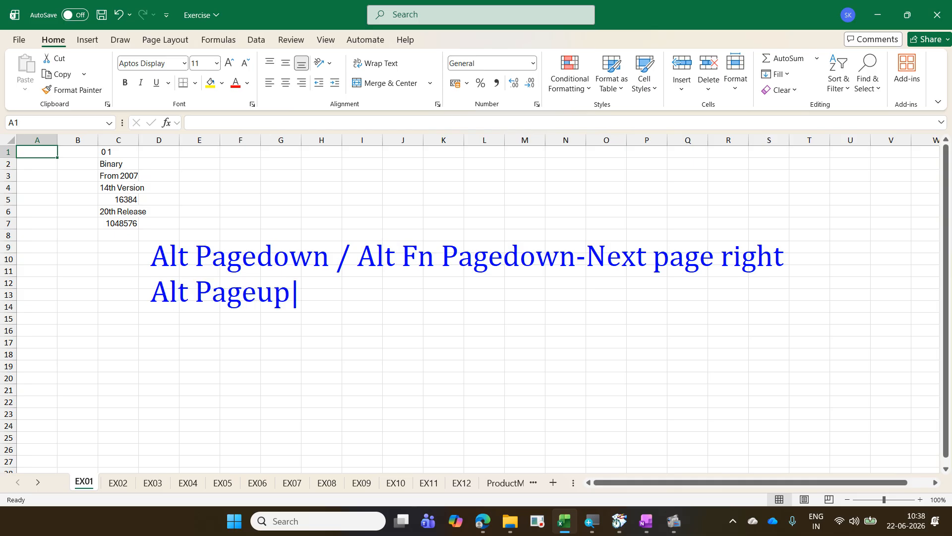
{"action": "type", "text": " / Alt "}
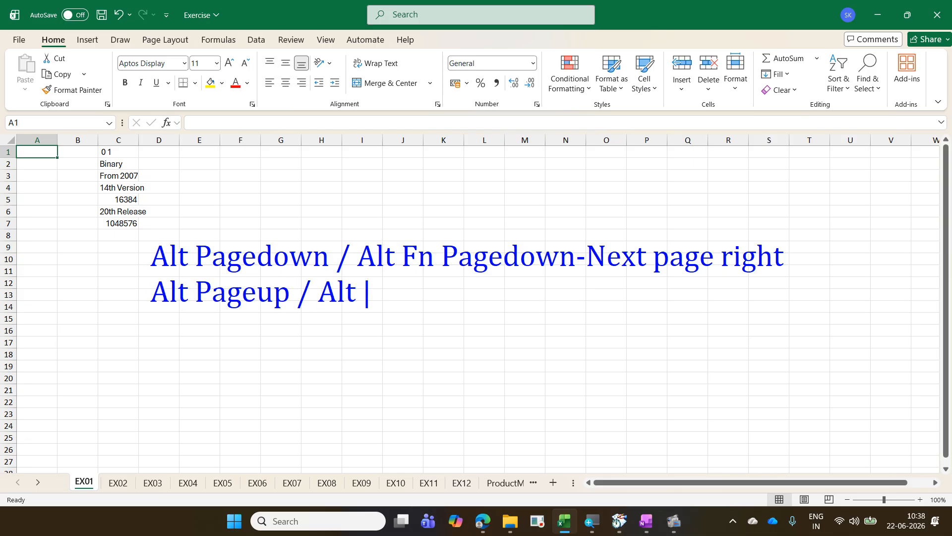
{"action": "type", "text": "Fn"}
{"action": "type", "text": "Pageup "}
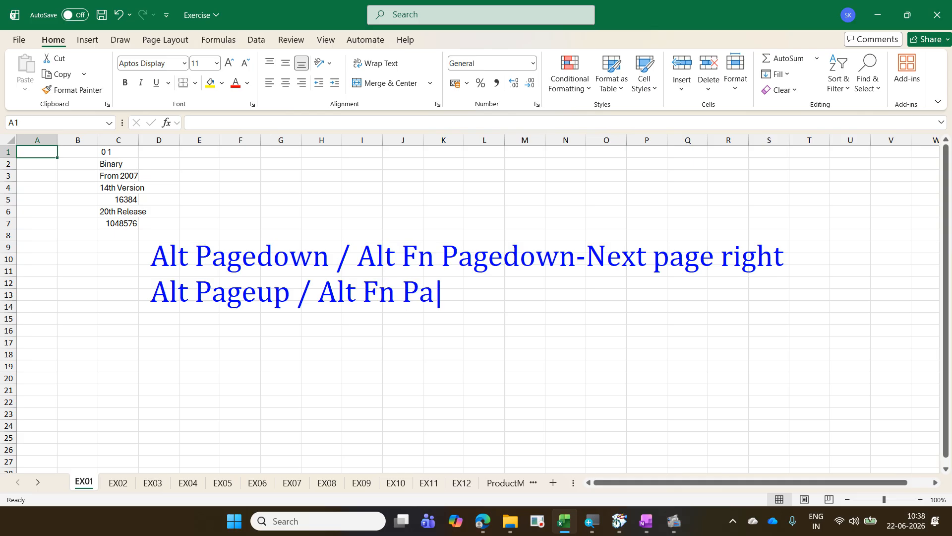
{"action": "type", "text": "- "}
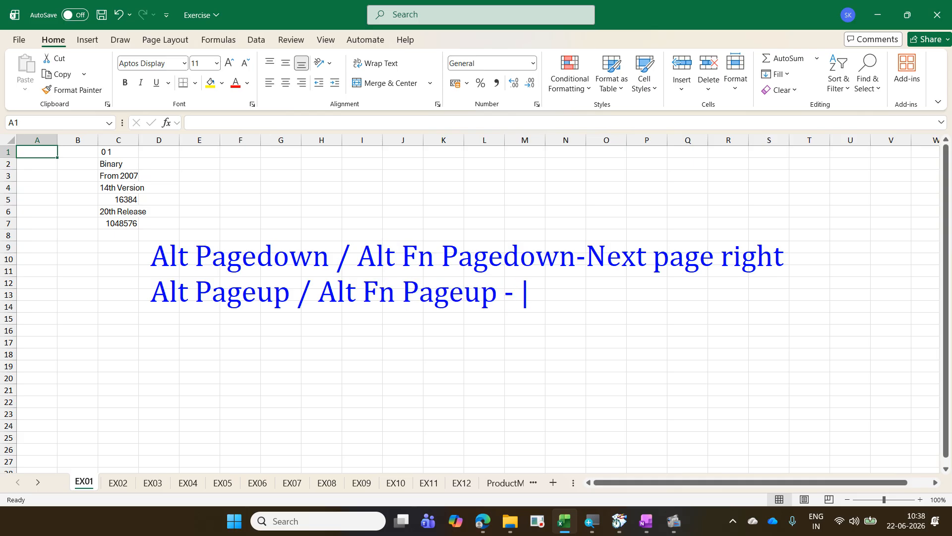
{"action": "type", "text": "Previous"}
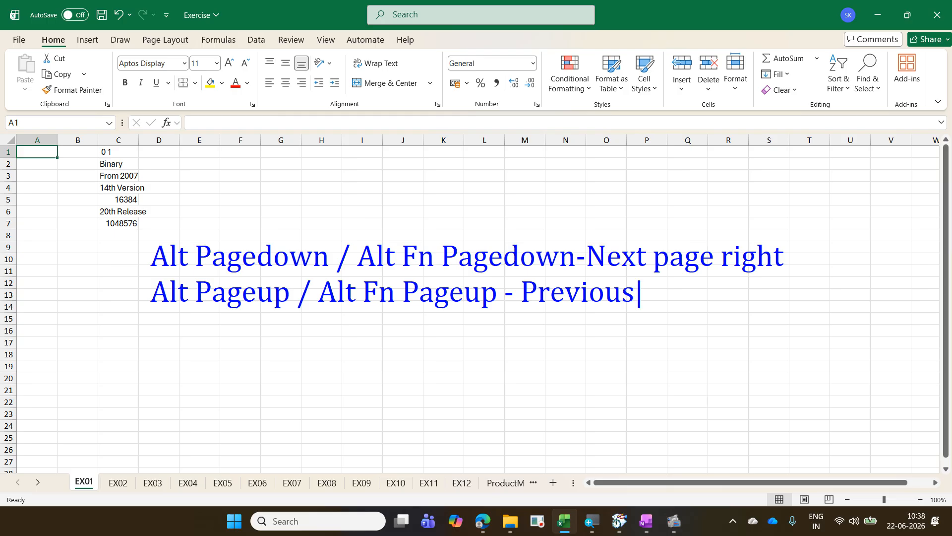
{"action": "type", "text": " page left"}
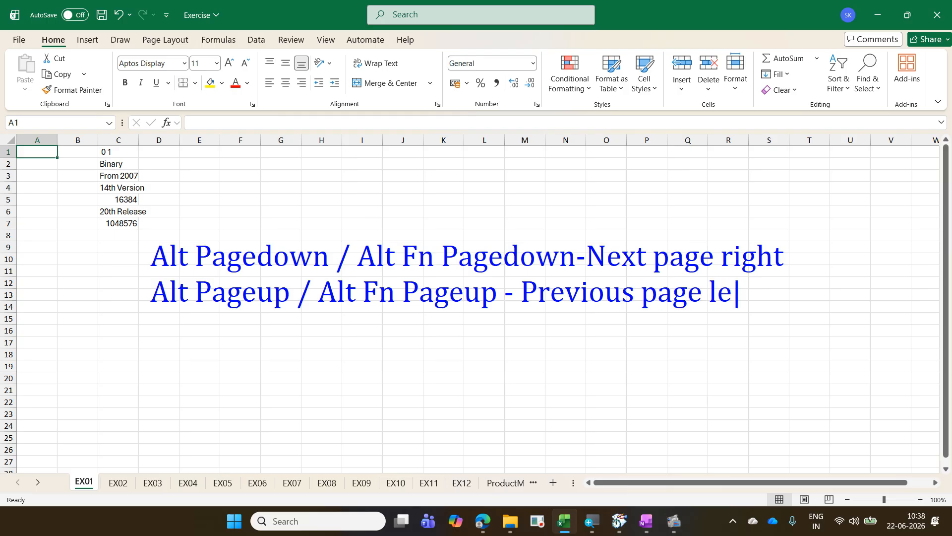
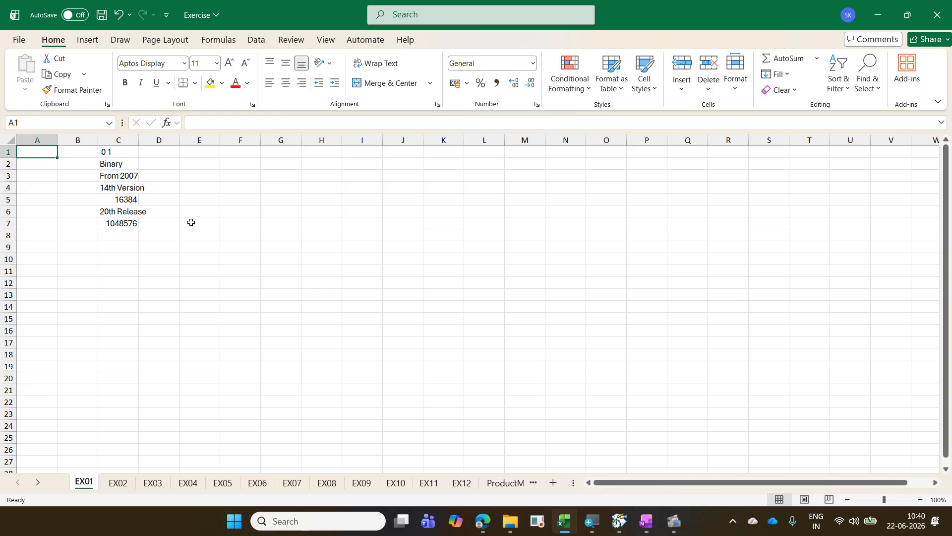
Step: Move the active cell several screens to the right along row 1, and return the same way to cell A1
{"action": "key", "text": "alt+Page_Down"}
{"action": "key", "text": "alt+Page_Down"}
{"action": "key", "text": "alt+Page_Down"}
{"action": "key", "text": "alt+Page_Down"}
{"action": "key", "text": "alt+Page_Down"}
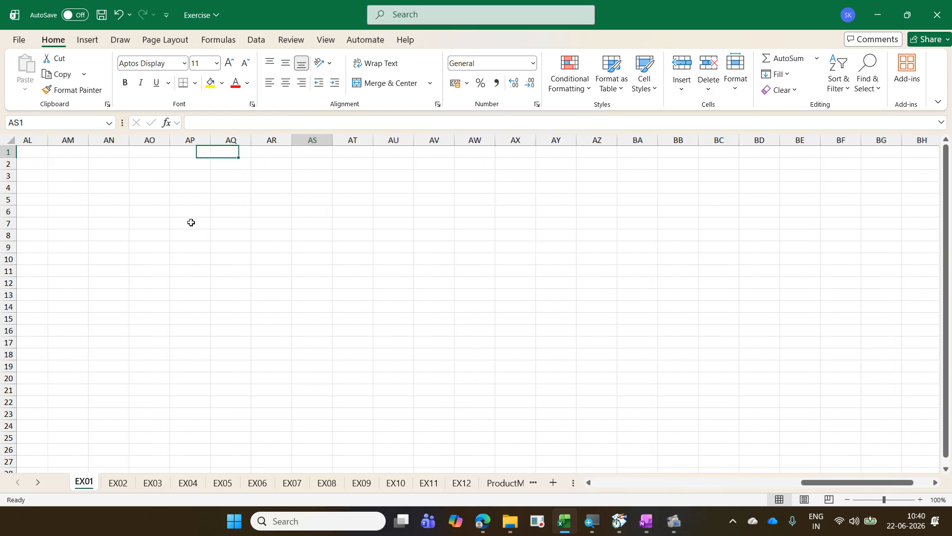
{"action": "key", "text": "alt+Page_Down"}
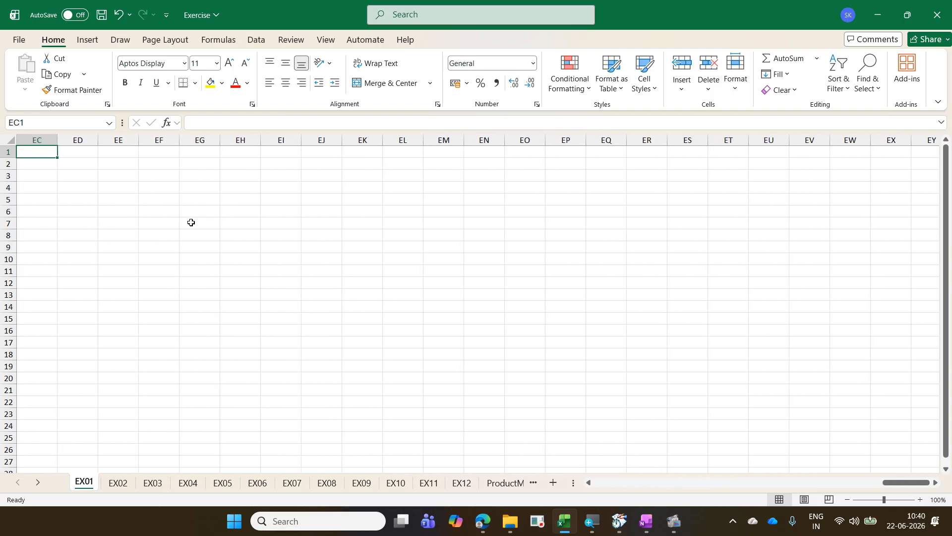
{"action": "key", "text": "alt+Page_Up"}
{"action": "key", "text": "alt+Page_Up"}
{"action": "key", "text": "alt+Page_Up"}
{"action": "key", "text": "alt+Page_Up"}
{"action": "key", "text": "alt+Page_Up"}
{"action": "key", "text": "alt+Page_Up"}
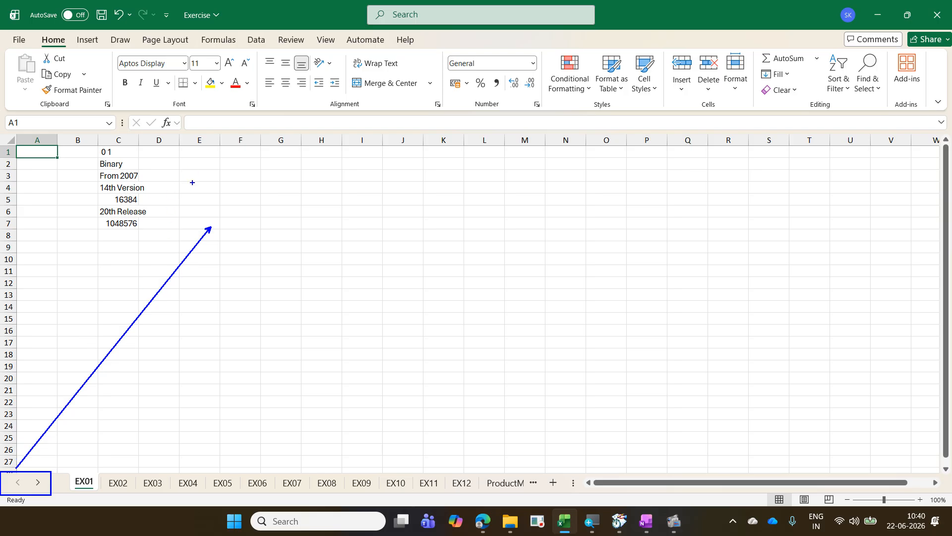
Step: Write the on-screen note "Sheet Tab" at the arrow's tip and mark the EX01 to EX05 sheet tabs with a wavy freehand line
{"action": "type", "text": "tSheet "}
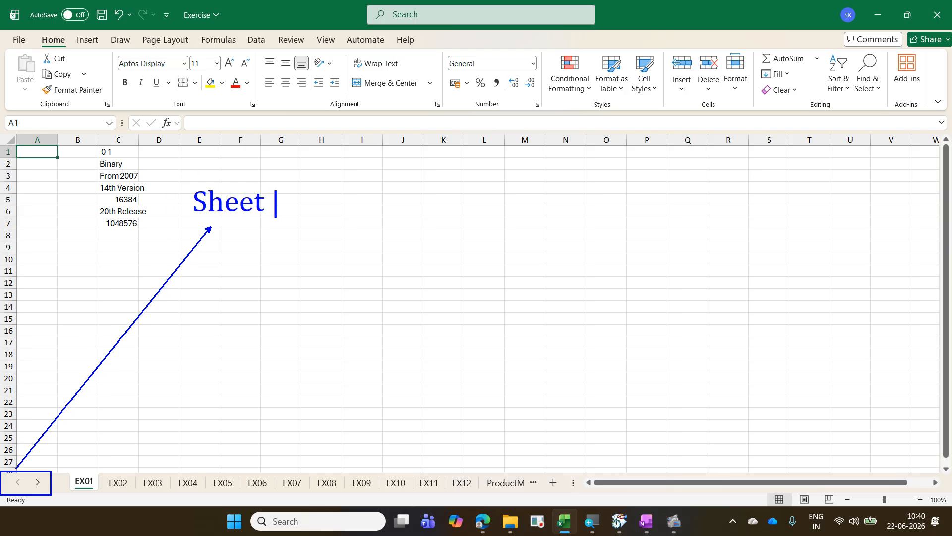
{"action": "type", "text": "Tab"}
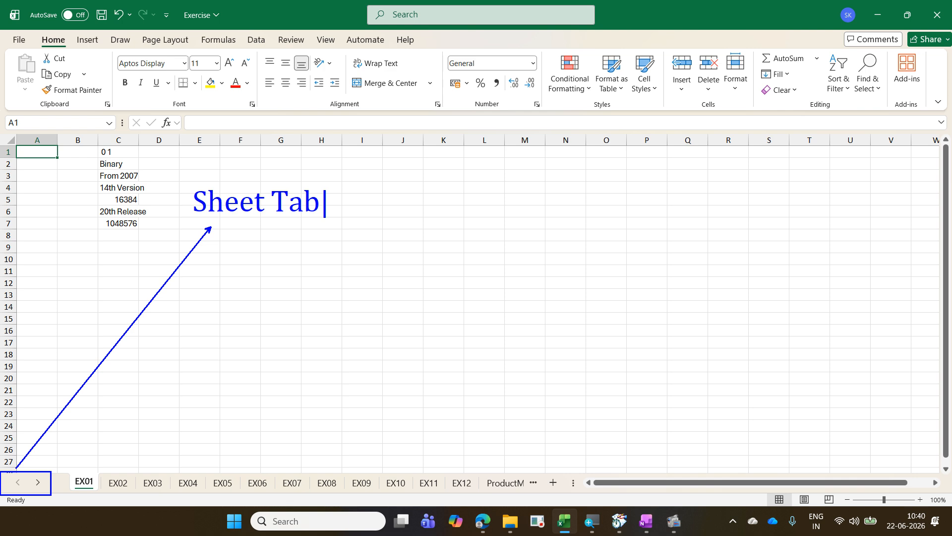
{"action": "key", "text": "Escape"}
{"action": "mouse_move", "coordinate": [84, 475]}
{"action": "left_mouse_down"}
{"action": "mouse_move", "coordinate": [139, 464]}
{"action": "mouse_move", "coordinate": [219, 474]}
{"action": "left_mouse_up"}
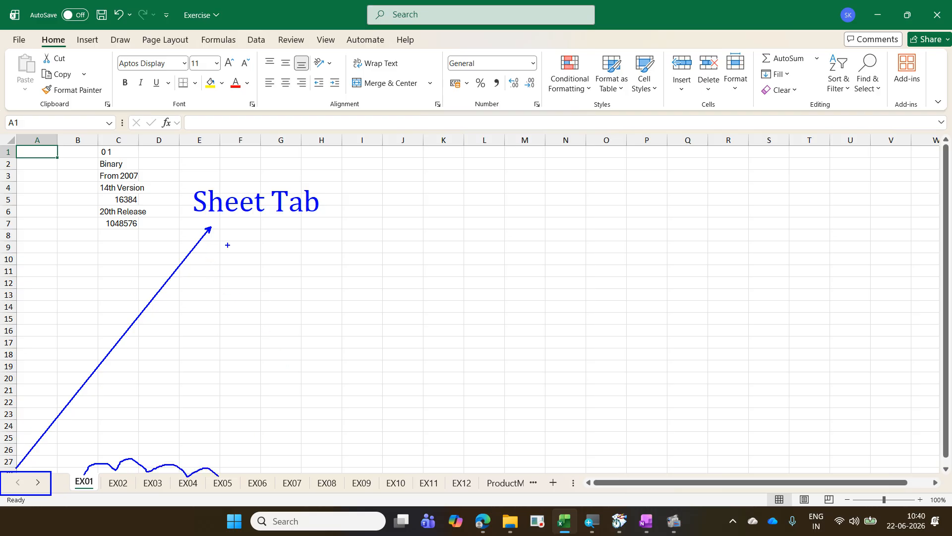
Step: Write the on-screen note "Ctrl Pagedown / Ctrl Fn Pagedown - Next sheet" below the "Sheet Tab" note
{"action": "type", "text": "tCtrl"}
{"action": "type", "text": " Pagedown"}
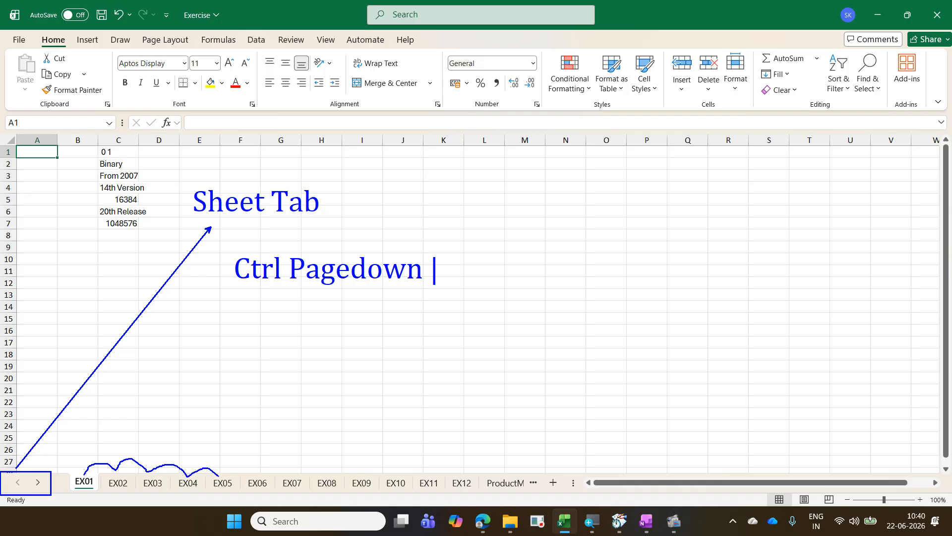
{"action": "type", "text": " / Ctrl"}
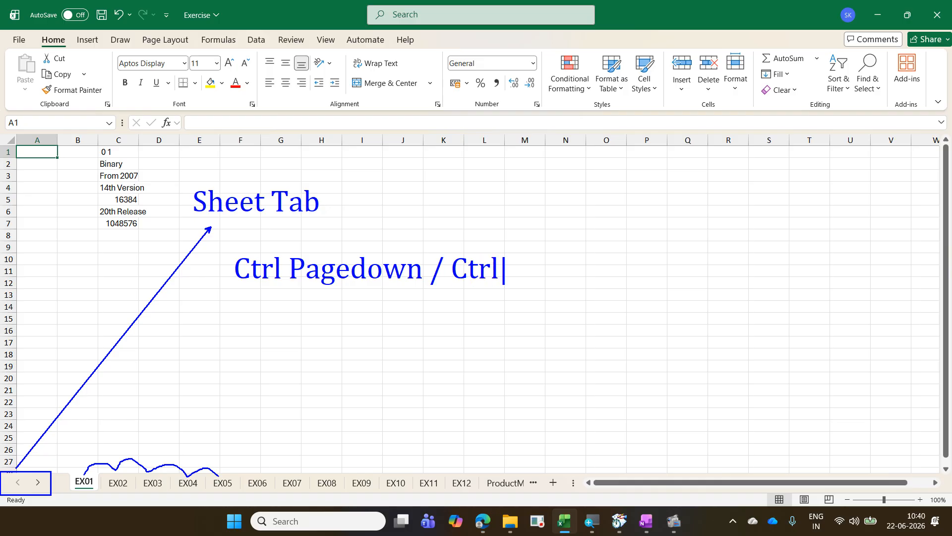
{"action": "type", "text": " Fn P"}
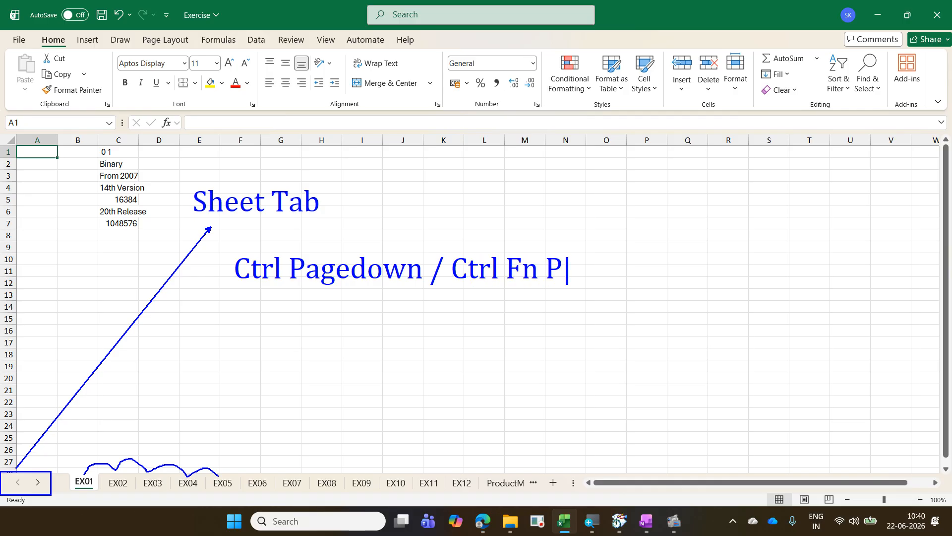
{"action": "type", "text": "agedown "}
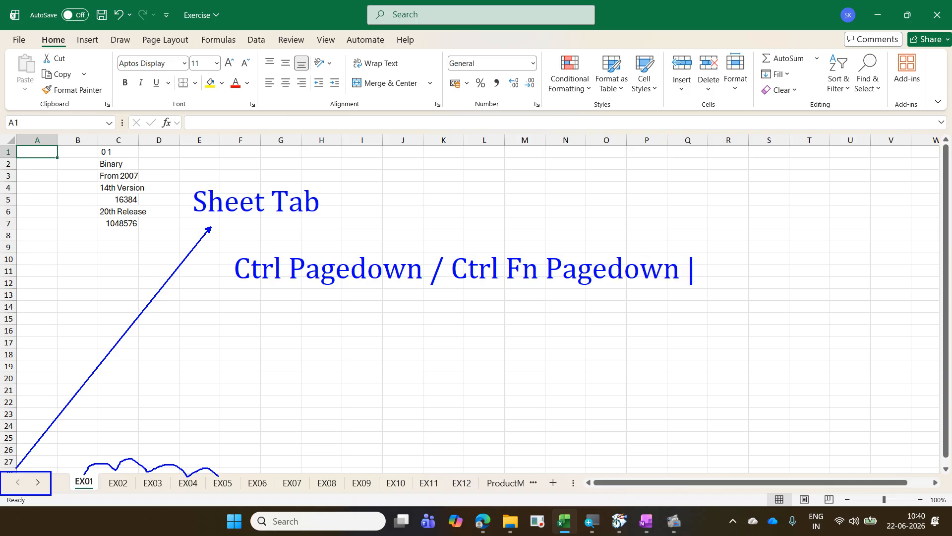
{"action": "type", "text": "- Next "}
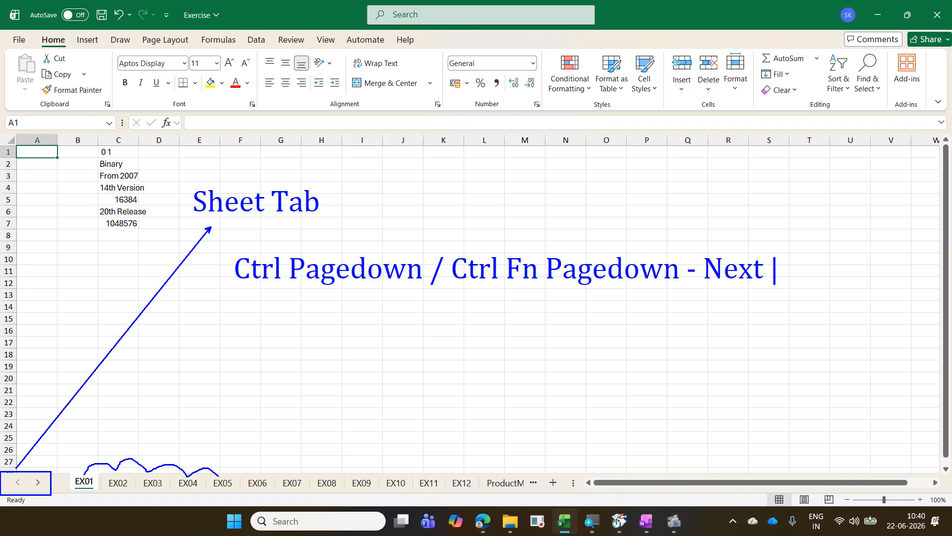
{"action": "type", "text": "sheet"}
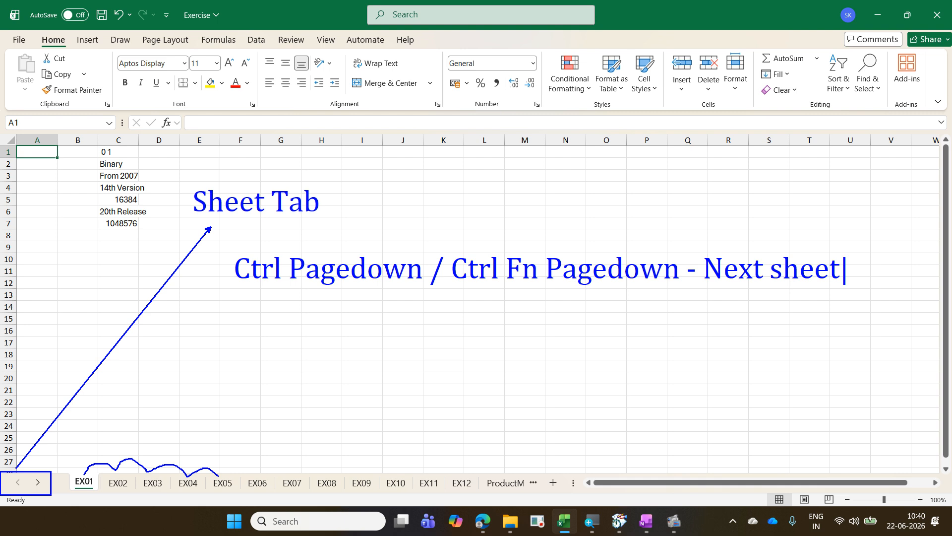
Step: Add a second line to the note reading "Ctrl Pageup / Ctrl Fn Pageup - Previous sheet", and leave the annotation mode
{"action": "key", "text": "Return"}
{"action": "type", "text": "Ctrl Pa"}
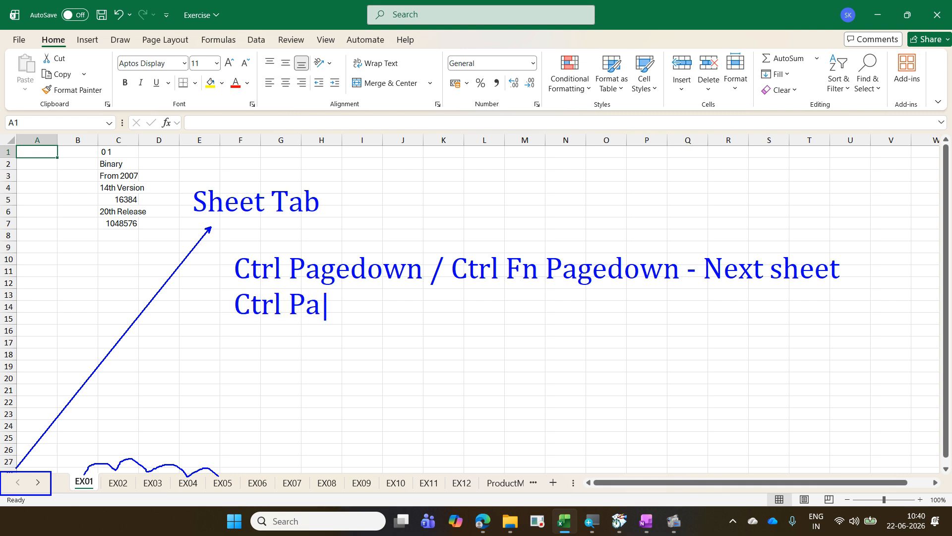
{"action": "type", "text": "geup "}
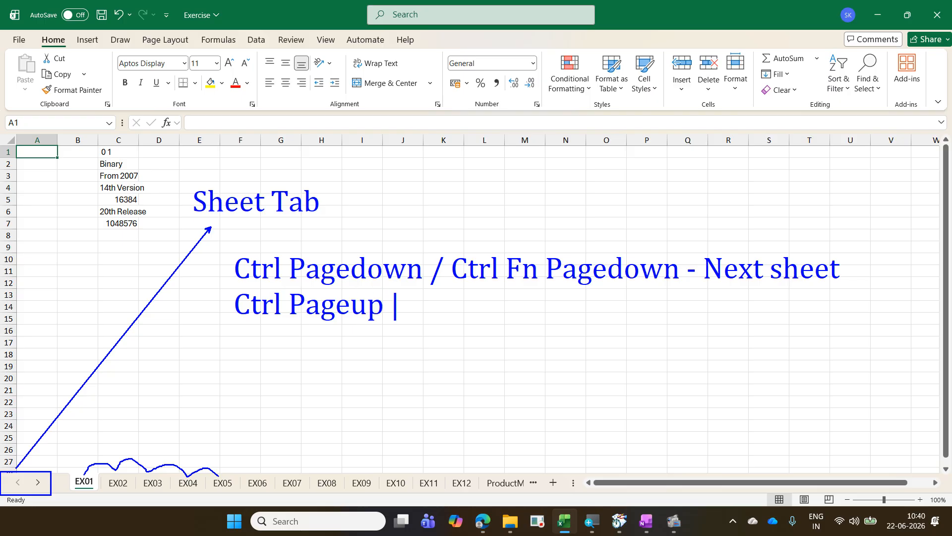
{"action": "type", "text": "/ Ctrl "}
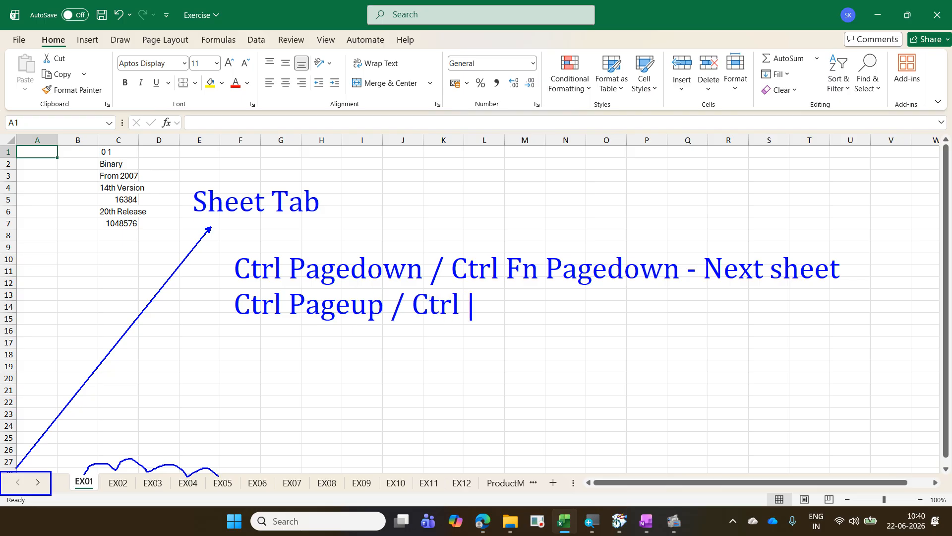
{"action": "type", "text": "Fn Pa"}
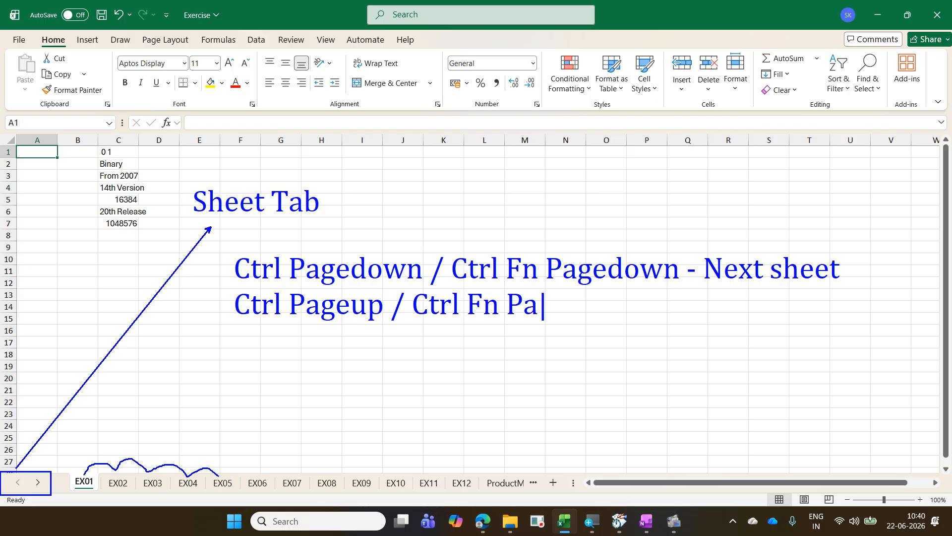
{"action": "type", "text": "geup - "}
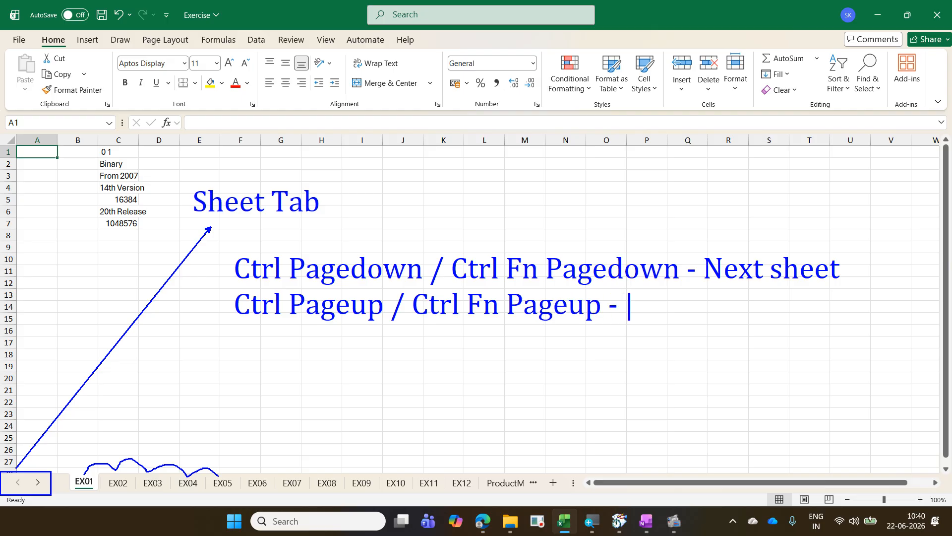
{"action": "type", "text": "Previous sheet"}
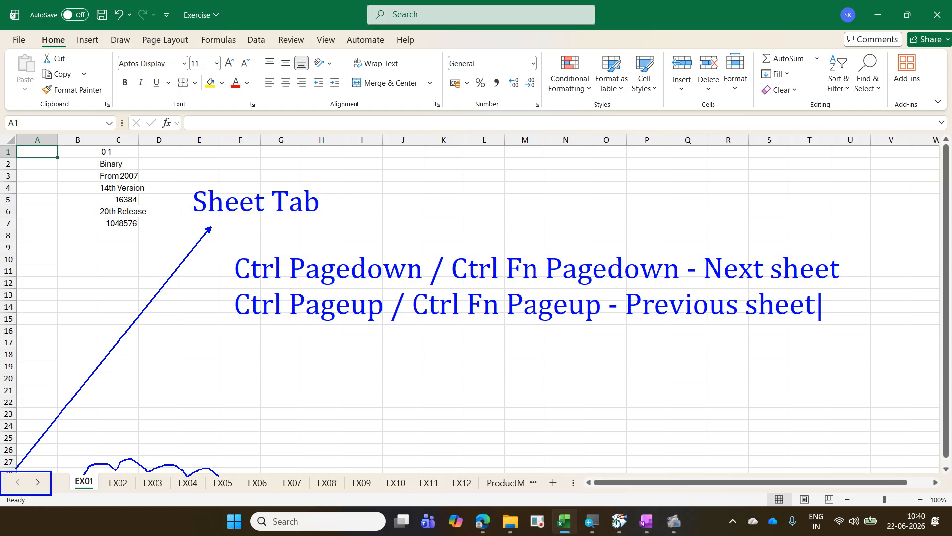
{"action": "key", "text": "Escape"}
{"action": "key", "text": "Escape"}
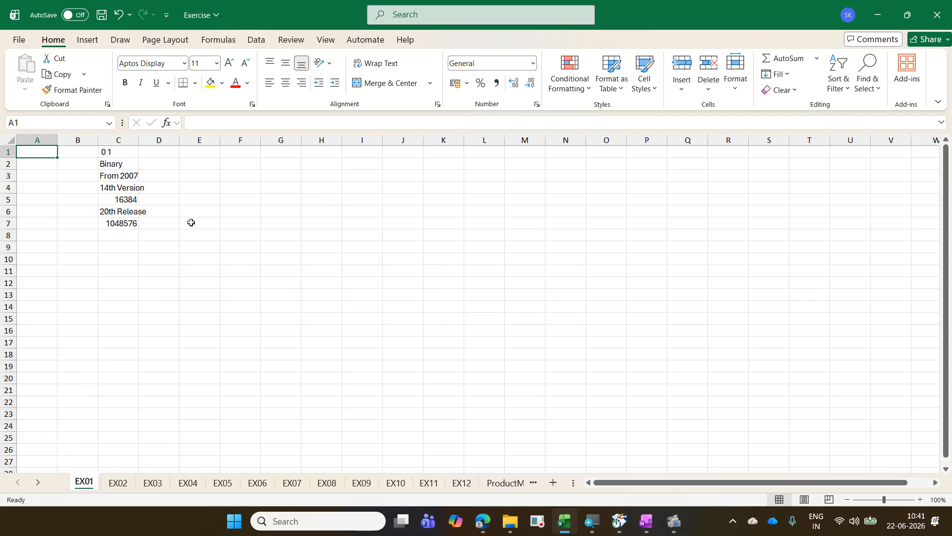
Step: Switch forward sheet by sheet from EX01 to EX05, and back the same way to EX01
{"action": "key", "text": "ctrl+Page_Down"}
{"action": "key", "text": "ctrl+Page_Down"}
{"action": "key", "text": "ctrl+Page_Down"}
{"action": "key", "text": "ctrl+Page_Down"}
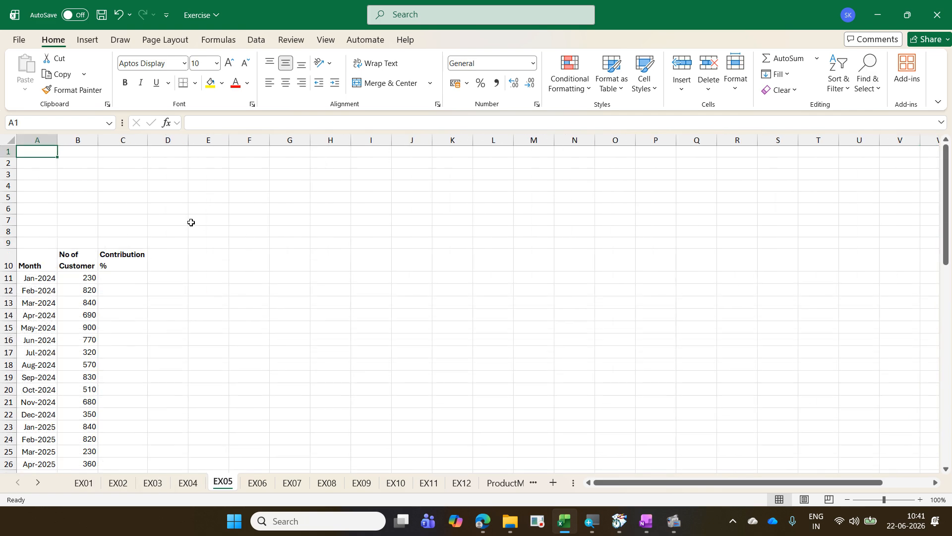
{"action": "key", "text": "ctrl+Page_Up"}
{"action": "key", "text": "ctrl+Page_Up"}
{"action": "key", "text": "ctrl+Page_Up"}
{"action": "key", "text": "ctrl+Page_Up"}
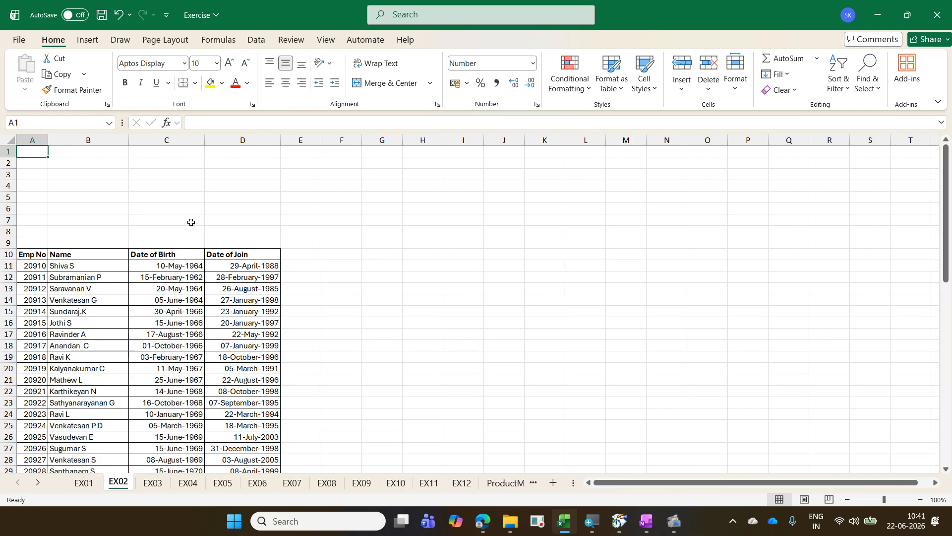
Step: Switch forward again sheet by sheet as far as EX07, and return the same way to EX01
{"action": "key", "text": "ctrl+Page_Down"}
{"action": "key", "text": "ctrl+Page_Down"}
{"action": "key", "text": "ctrl+Page_Down"}
{"action": "key", "text": "ctrl+Page_Down"}
{"action": "key", "text": "ctrl+Page_Down"}
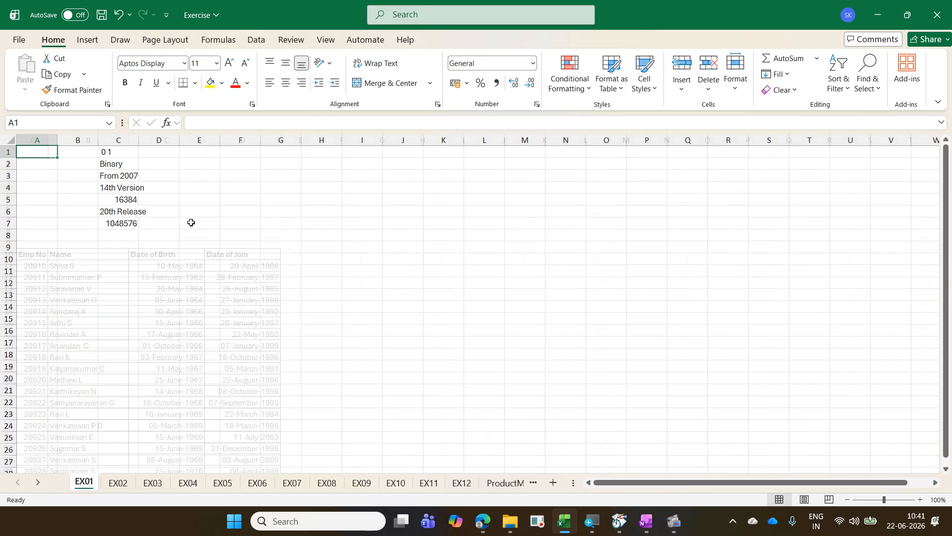
{"action": "key", "text": "ctrl+Page_Down"}
{"action": "key", "text": "ctrl+Page_Down"}
{"action": "key", "text": "ctrl+Page_Down"}
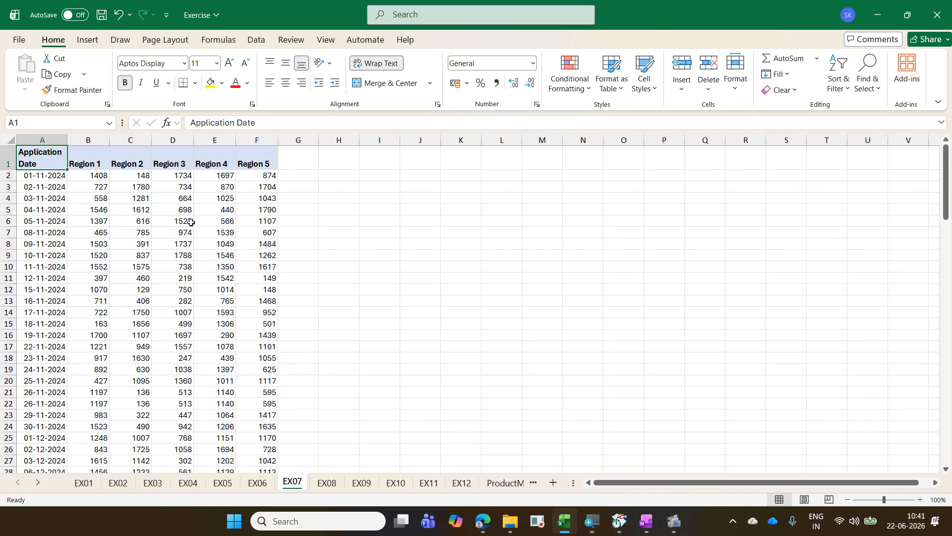
{"action": "key", "text": "ctrl+Page_Up"}
{"action": "key", "text": "ctrl+Page_Up"}
{"action": "key", "text": "ctrl+Page_Up"}
{"action": "key", "text": "ctrl+Page_Up"}
{"action": "key", "text": "ctrl+Page_Up"}
{"action": "key", "text": "ctrl+Page_Up"}
{"action": "key", "text": "ctrl+Page_Up"}
{"action": "key", "text": "ctrl+Page_Up"}
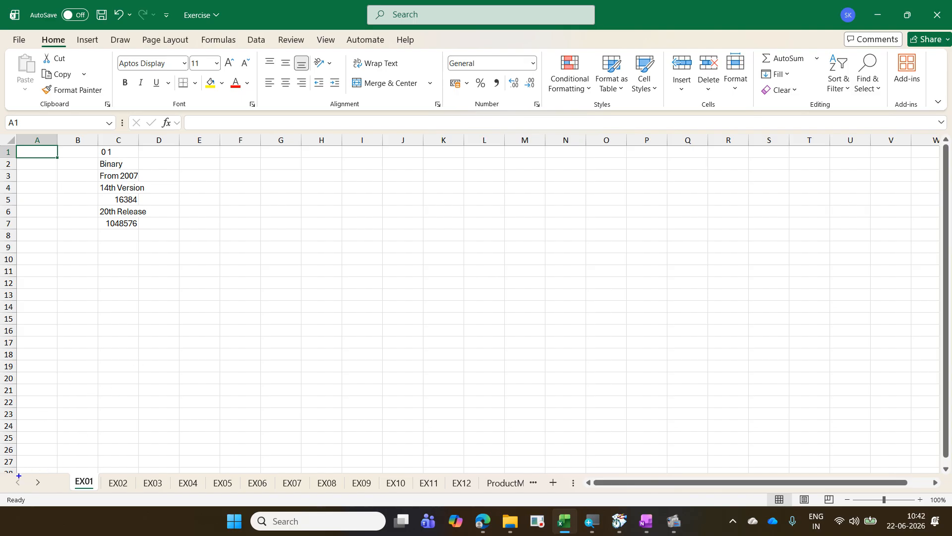
Step: Frame the sheet navigation arrows with an on-screen rectangle, and activate sheet EX20 from the list of all sheets
{"action": "left_click_drag", "start_coordinate": [5, 475], "coordinate": [58, 492]}
{"action": "key", "text": "Escape"}
{"action": "right_click", "coordinate": [28, 485]}
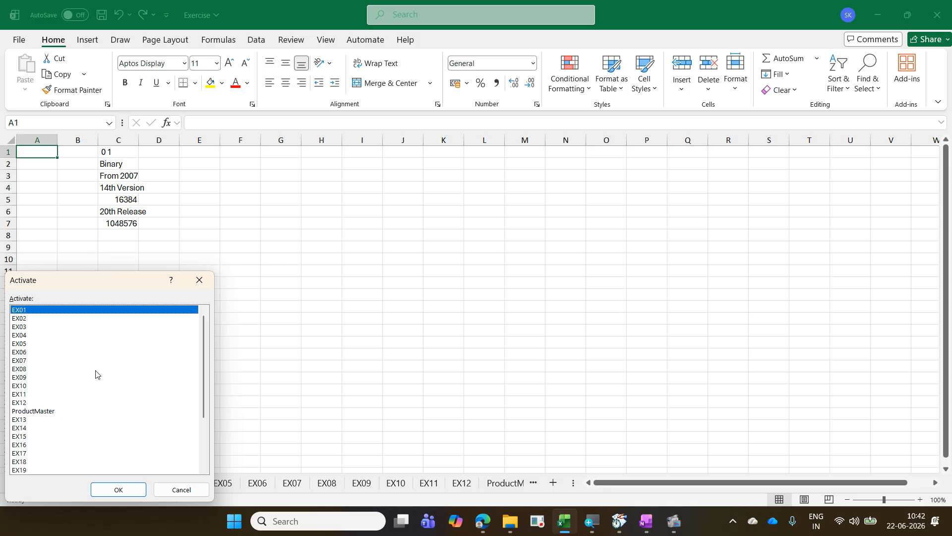
{"action": "scroll", "coordinate": [92, 362], "scroll_direction": "down", "scroll_amount": 3}
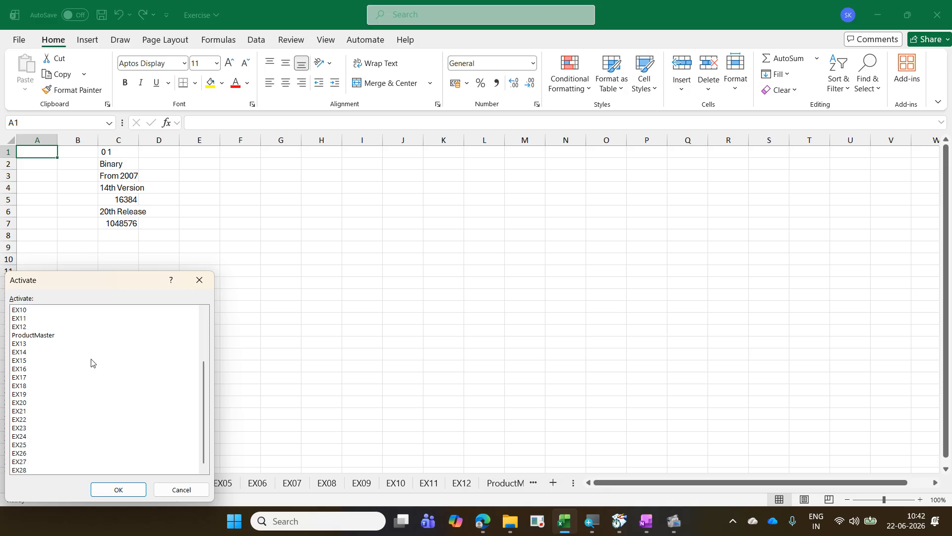
{"action": "left_click", "coordinate": [54, 395]}
{"action": "left_click", "coordinate": [52, 402]}
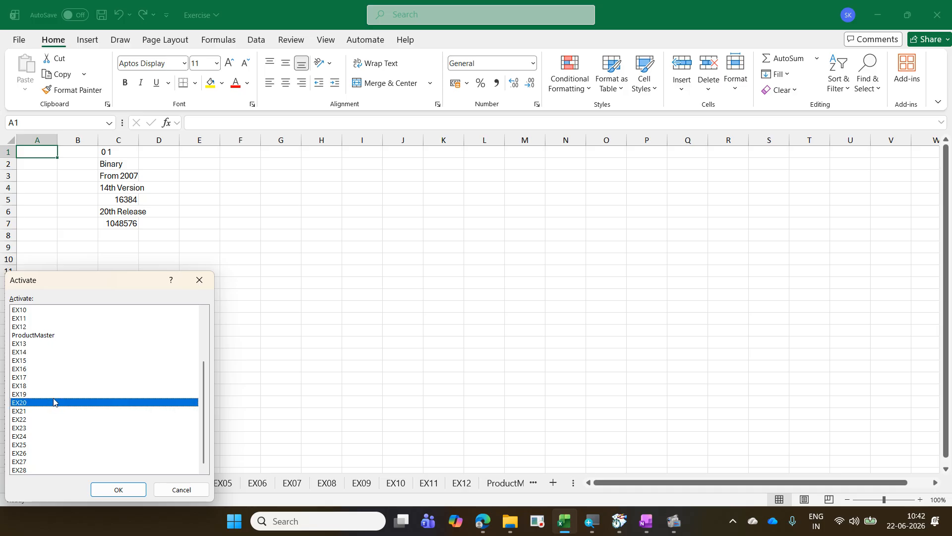
{"action": "left_click", "coordinate": [119, 489]}
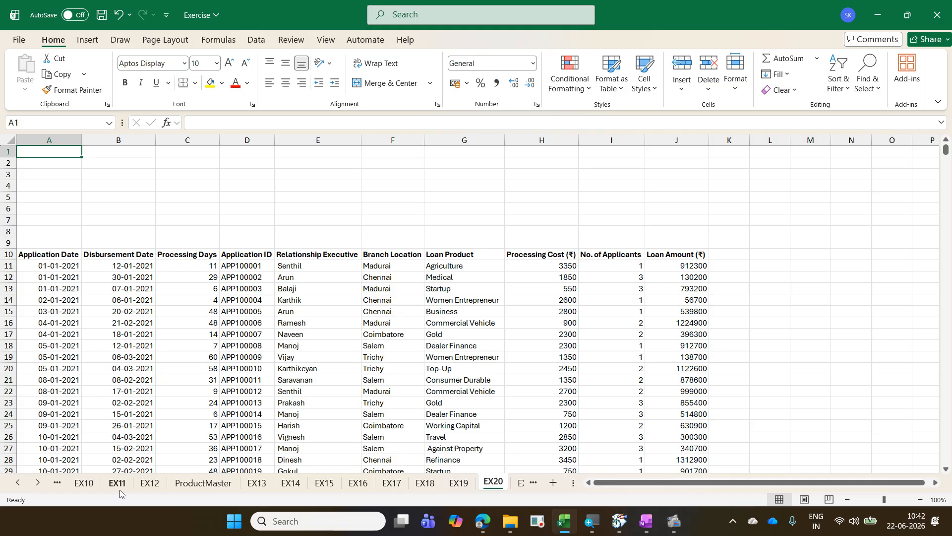
Step: Return to sheet EX01 through the list of all sheets
{"action": "right_click", "coordinate": [29, 479]}
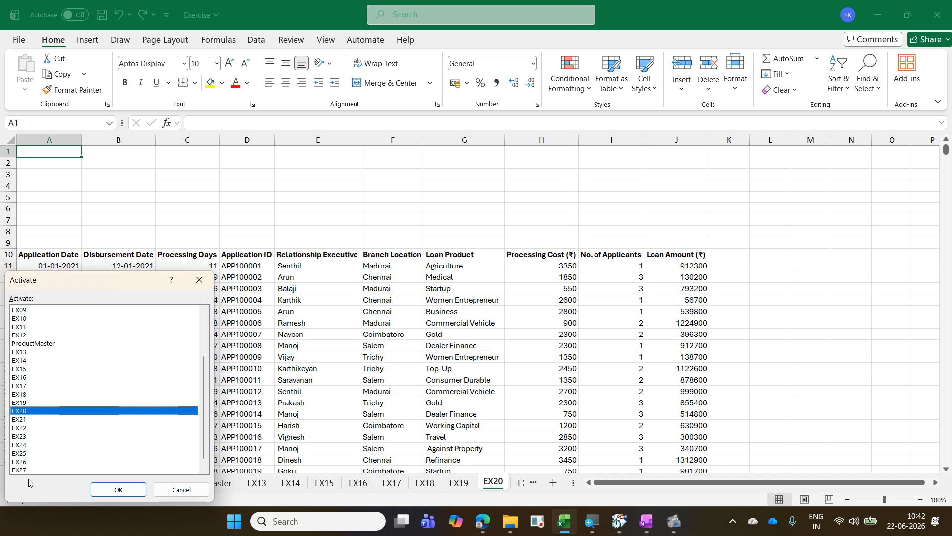
{"action": "scroll", "coordinate": [39, 404], "scroll_direction": "up", "scroll_amount": 3}
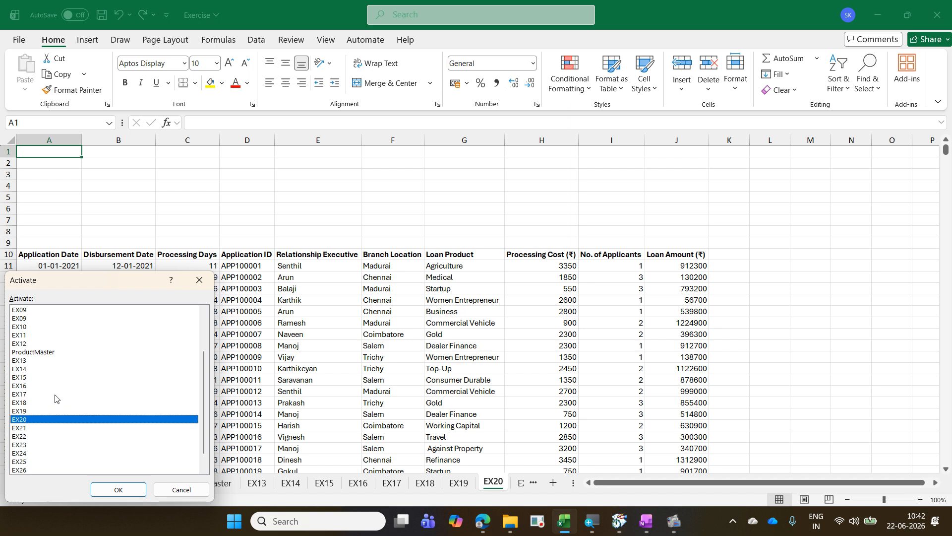
{"action": "left_click", "coordinate": [83, 311]}
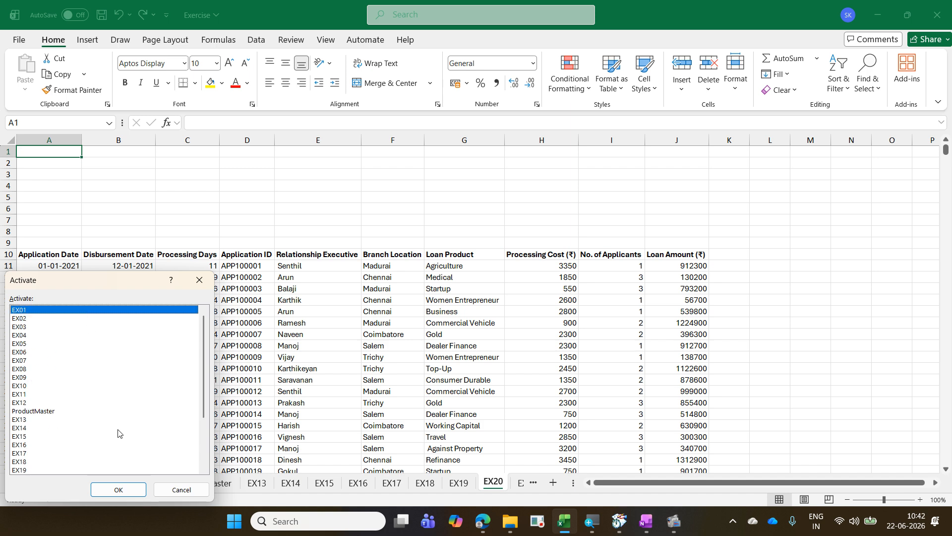
{"action": "left_click", "coordinate": [122, 489]}
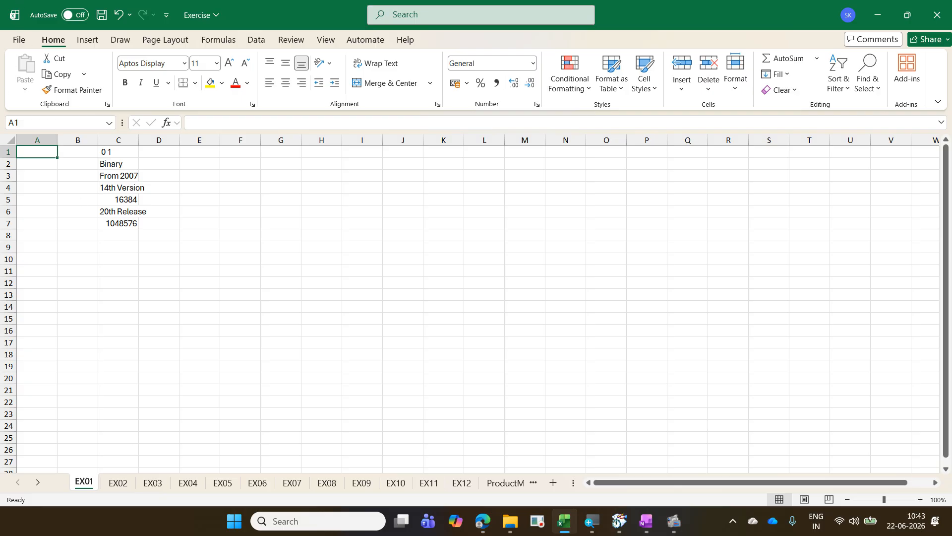
Step: Show the EX01 tab's context commands and outline the Insert command and the new-sheet button with on-screen rectangles
{"action": "right_click", "coordinate": [86, 482]}
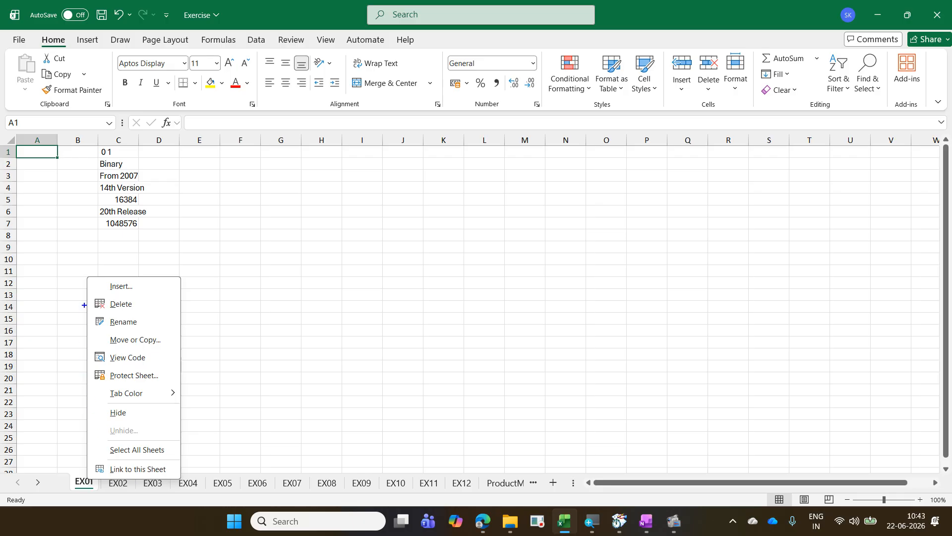
{"action": "left_click_drag", "start_coordinate": [88, 280], "coordinate": [182, 299]}
{"action": "left_click_drag", "start_coordinate": [534, 475], "coordinate": [571, 495]}
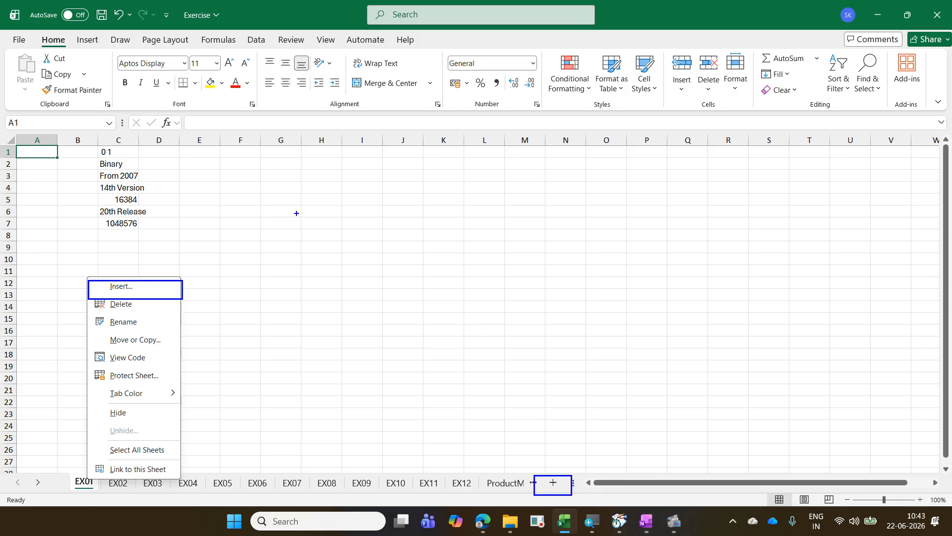
Step: Add the on-screen note "Shift F11 / Shift Fn F11 - Insert a new sheet", and clear the annotations
{"action": "left_click_drag", "start_coordinate": [301, 221], "coordinate": [301, 248]}
{"action": "type", "text": "Shift "}
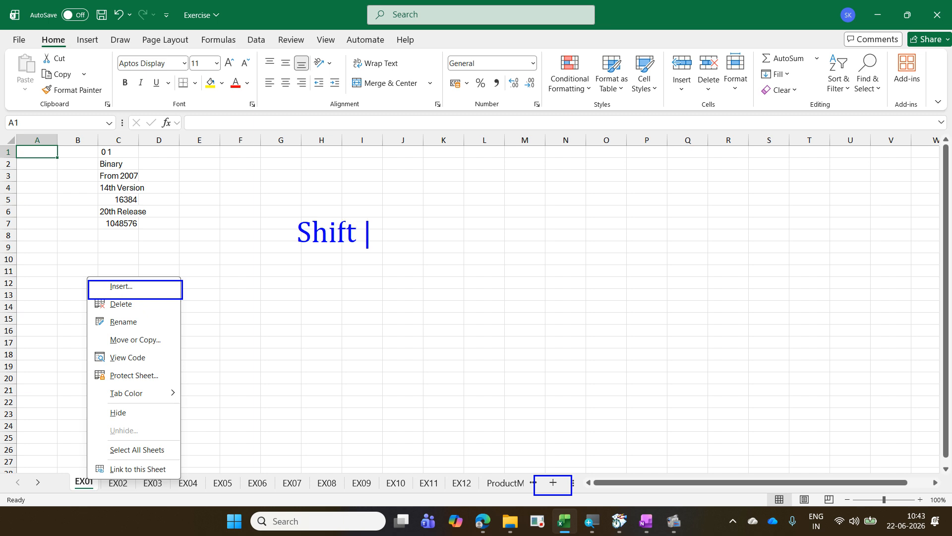
{"action": "type", "text": "F11 / Shift "}
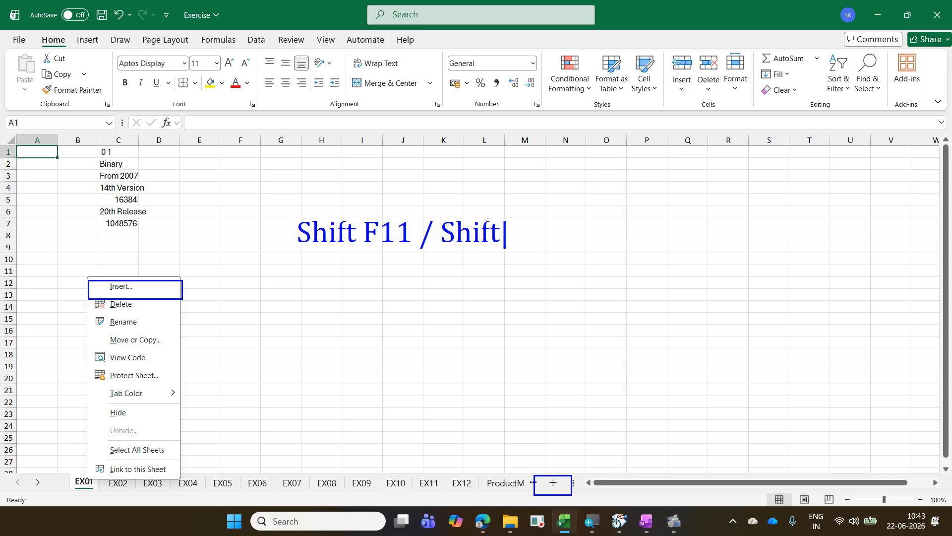
{"action": "type", "text": "Fn f1"}
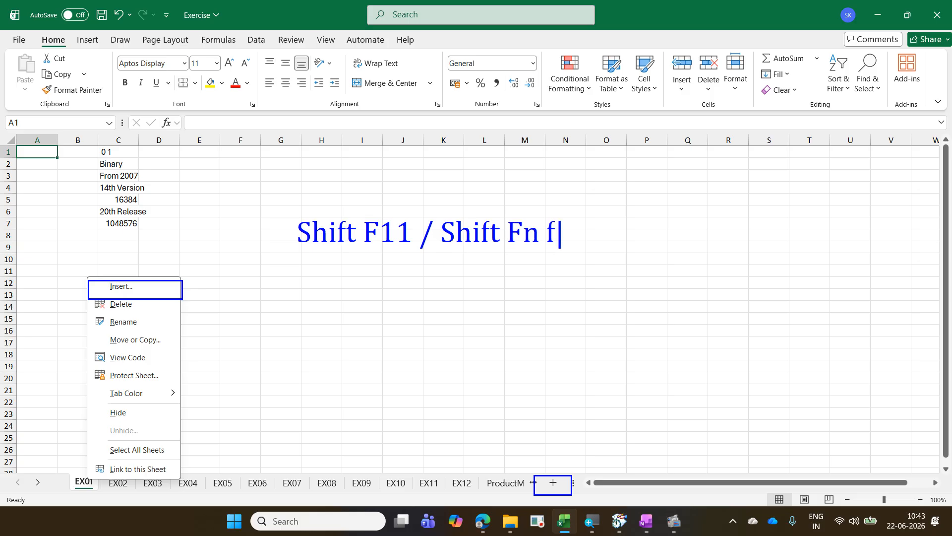
{"action": "key", "text": "BackSpace"}
{"action": "key", "text": "BackSpace"}
{"action": "type", "text": "G"}
{"action": "key", "text": "BackSpace"}
{"action": "type", "text": "F11 - "}
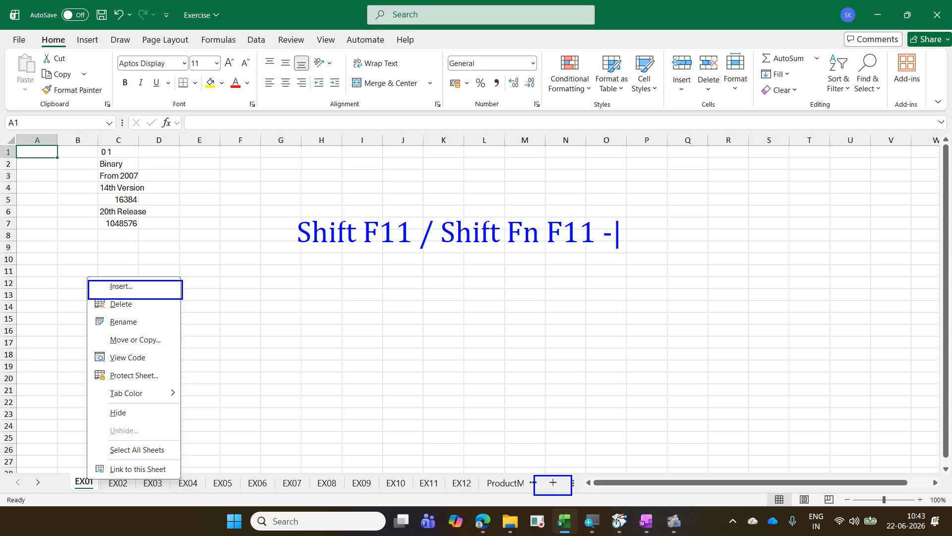
{"action": "type", "text": "Insert "}
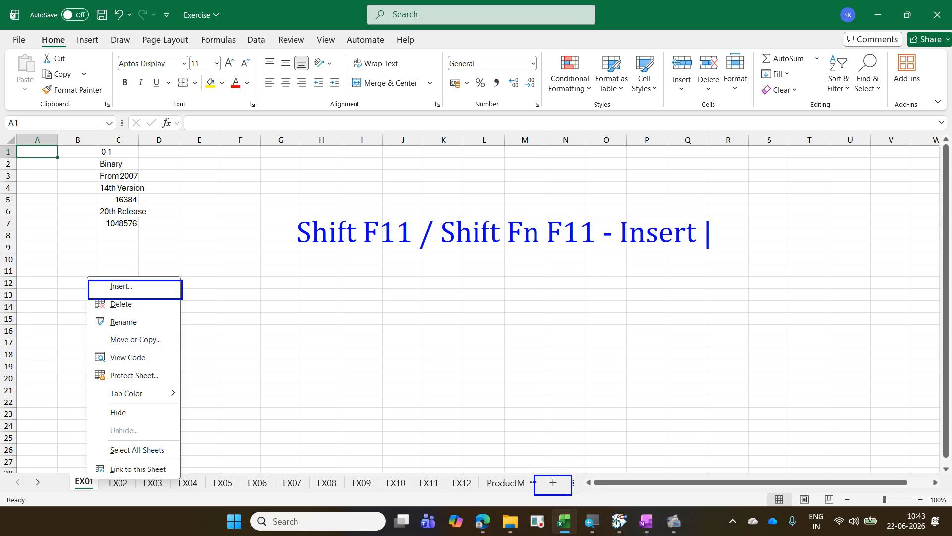
{"action": "type", "text": "a new sh"}
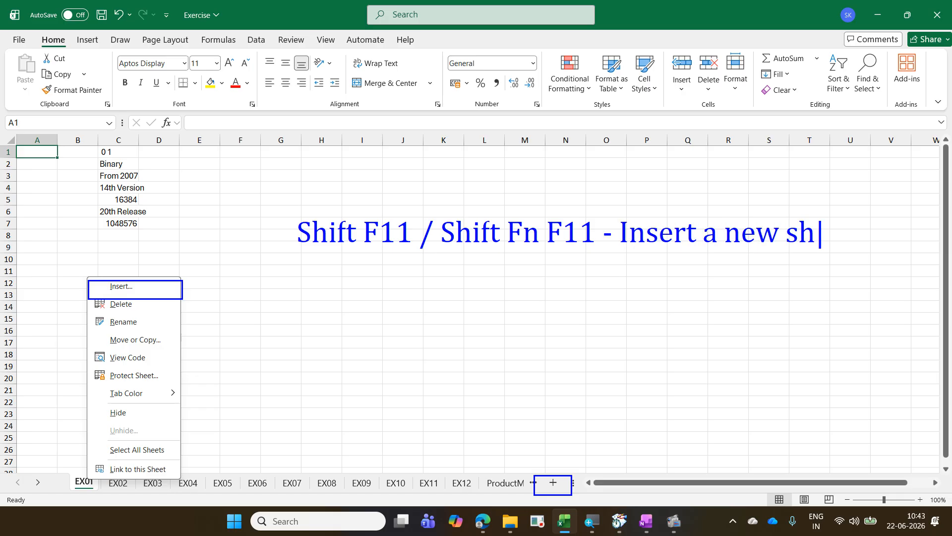
{"action": "type", "text": "eet"}
{"action": "left_click", "coordinate": [87, 482]}
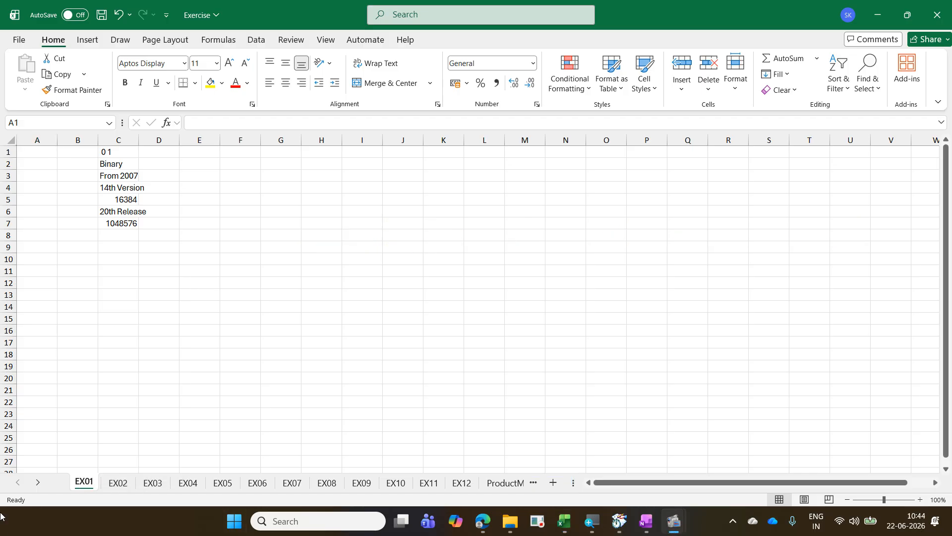
Step: Insert a blank worksheet in front of EX01 and delete that new sheet
{"action": "left_click", "coordinate": [446, 351]}
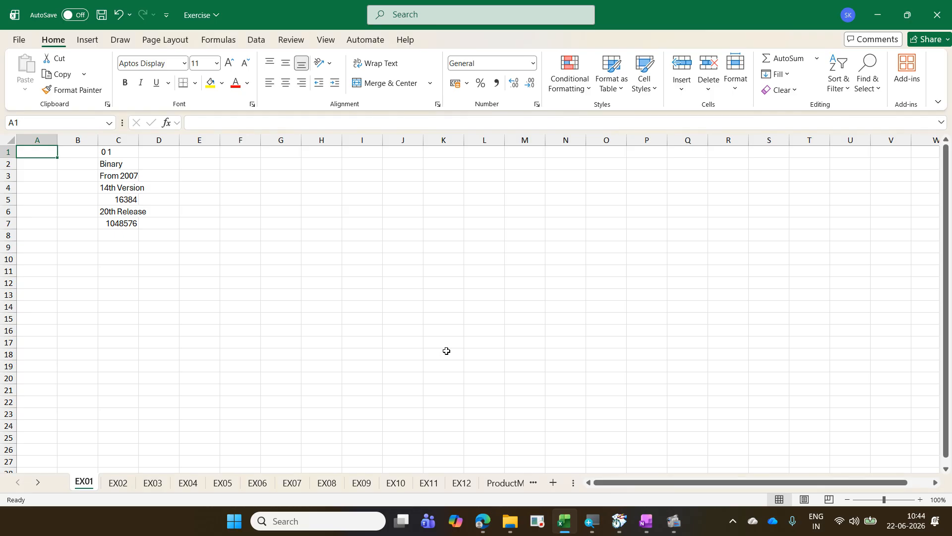
{"action": "key", "text": "shift+F11"}
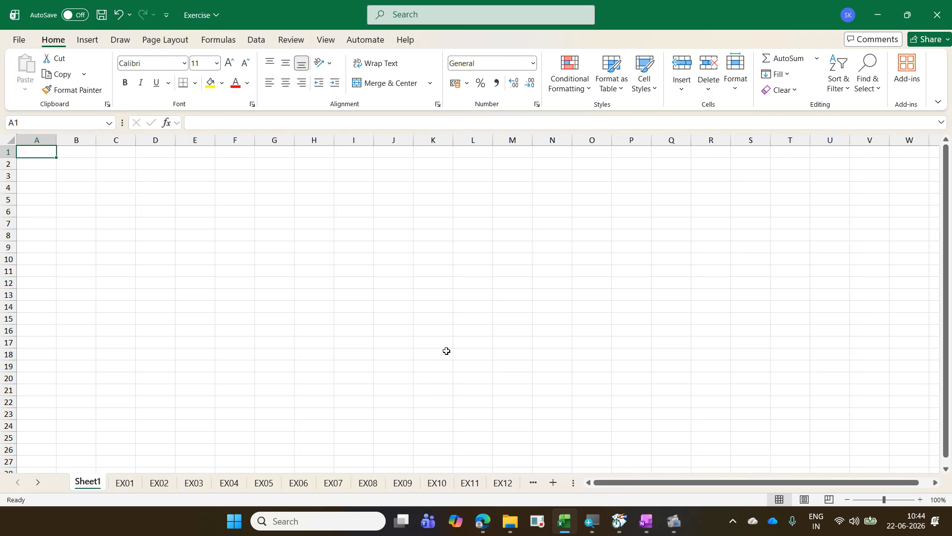
{"action": "right_click", "coordinate": [93, 478]}
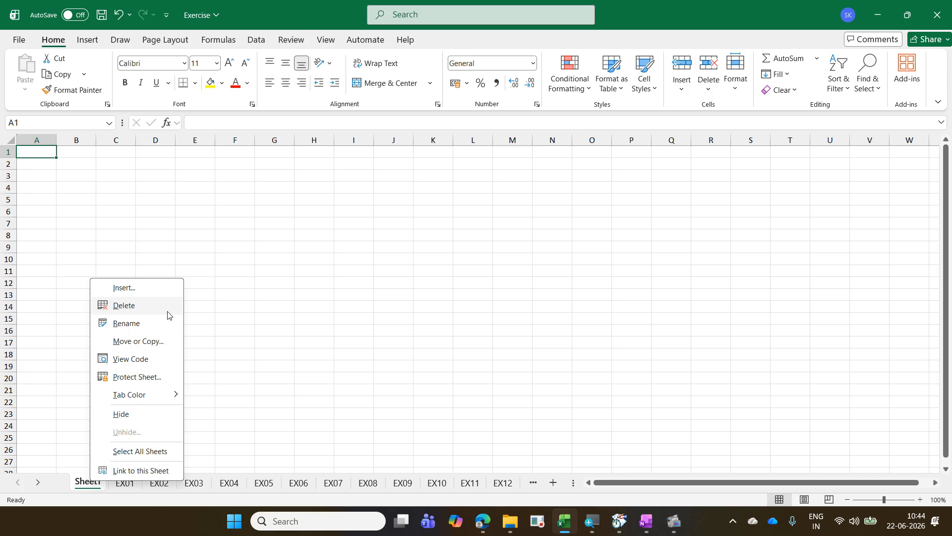
{"action": "left_click", "coordinate": [124, 305]}
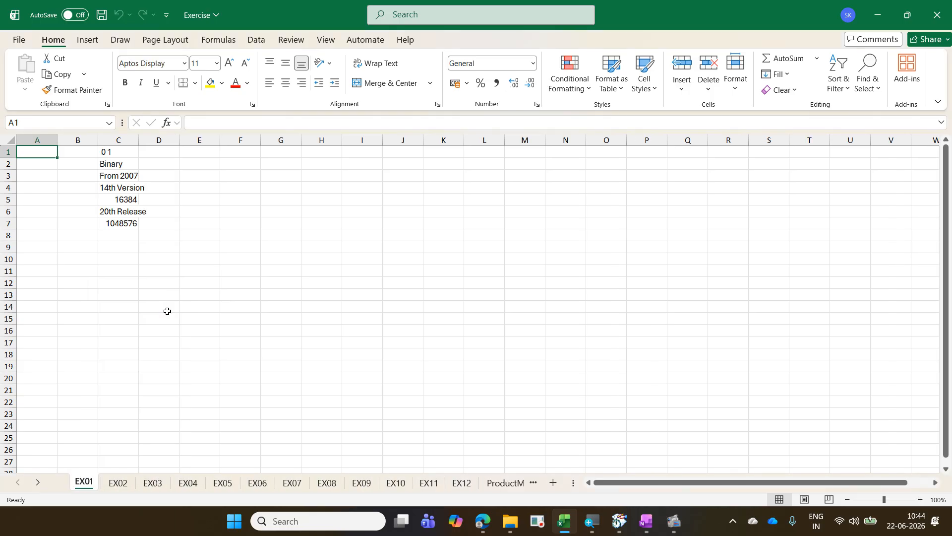
Step: Try to delete sheet EX08, cancel at the confirmation, and return to EX01
{"action": "left_click", "coordinate": [324, 482]}
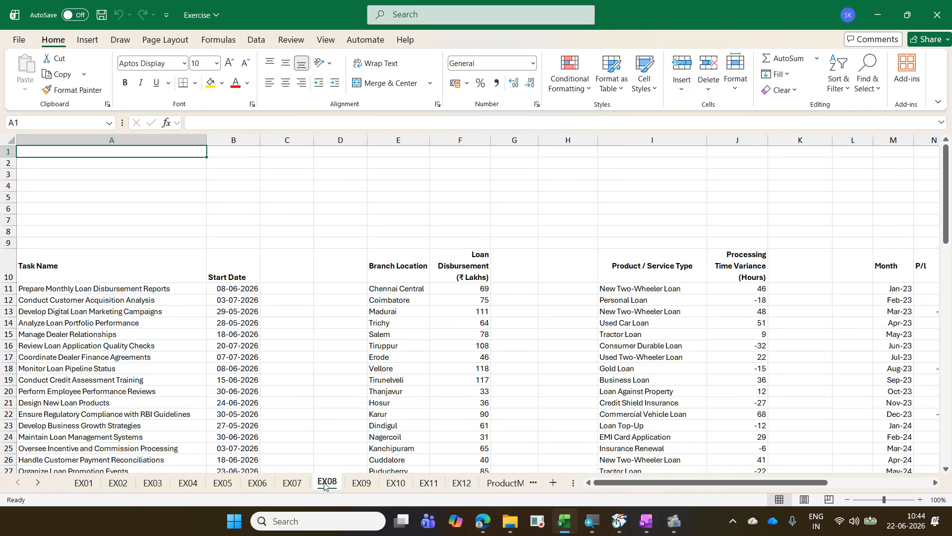
{"action": "right_click", "coordinate": [325, 483]}
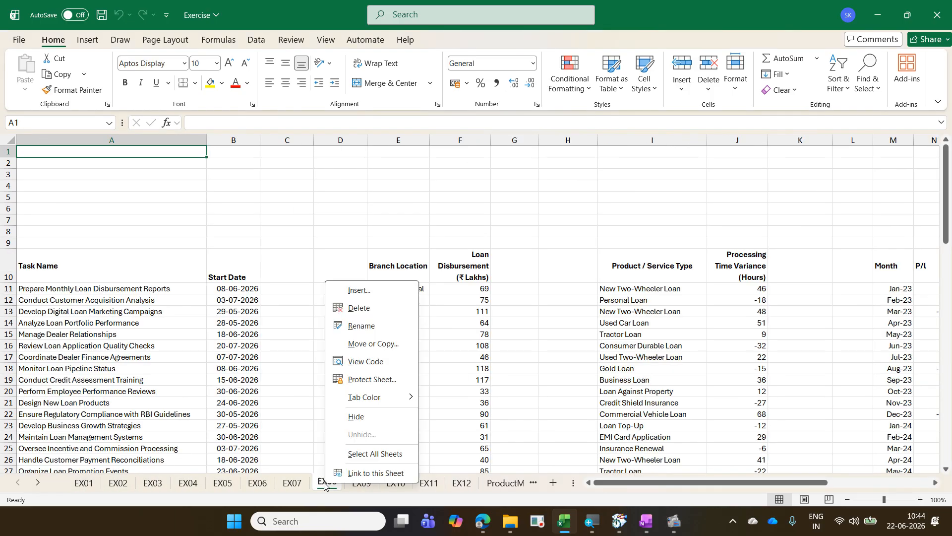
{"action": "left_click", "coordinate": [372, 313]}
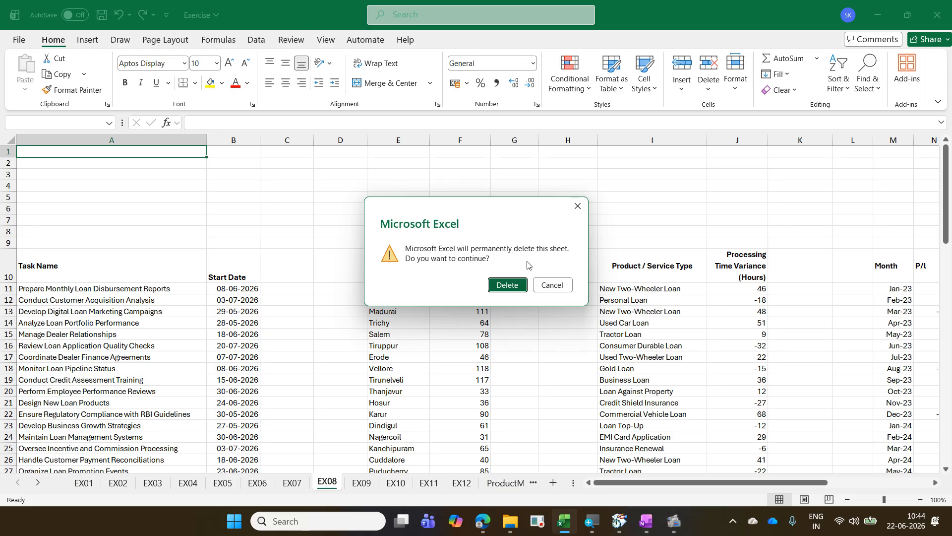
{"action": "left_click", "coordinate": [551, 285]}
{"action": "left_click", "coordinate": [84, 483]}
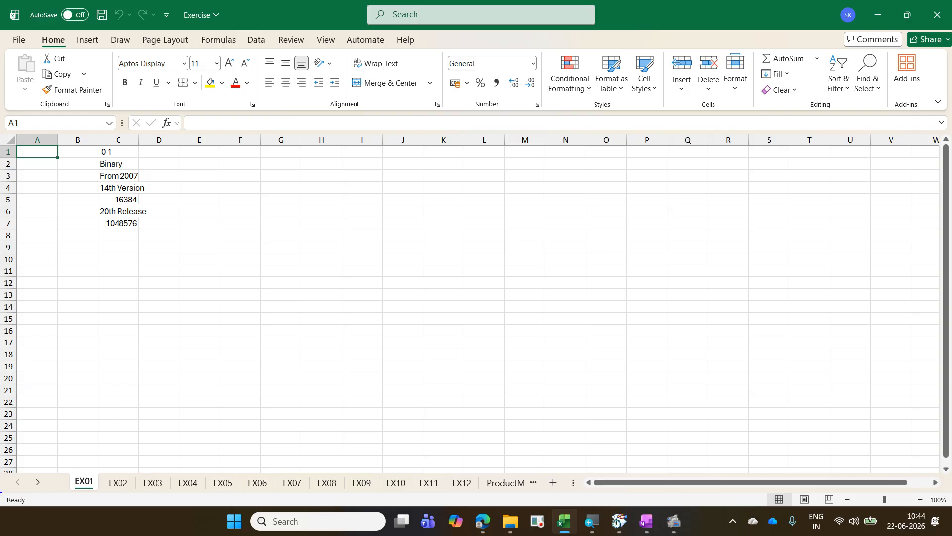
Step: Frame the status bar with an on-screen rectangle and label it "Status Bar" with an arrow
{"action": "mouse_move", "coordinate": [1, 487]}
{"action": "left_mouse_down"}
{"action": "mouse_move", "coordinate": [245, 511]}
{"action": "mouse_move", "coordinate": [761, 511]}
{"action": "left_mouse_up"}
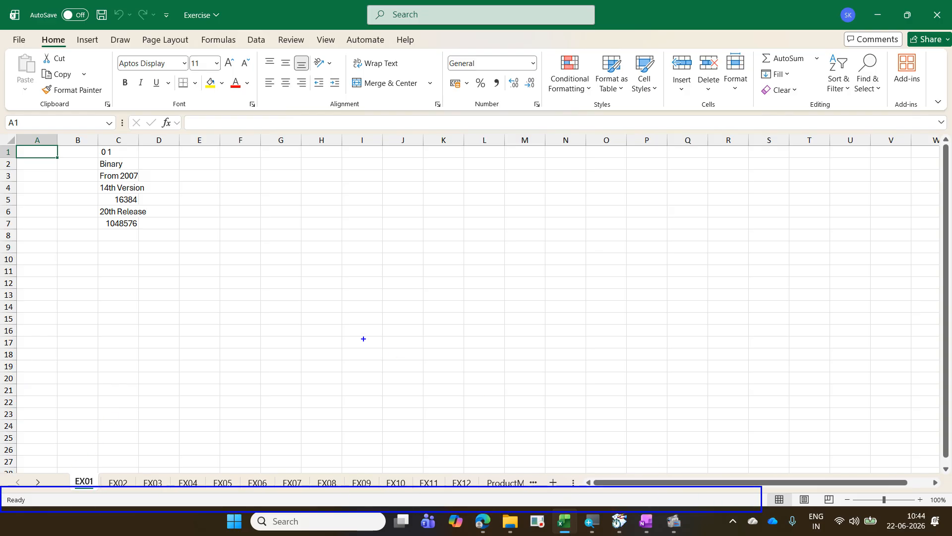
{"action": "left_click_drag", "start_coordinate": [350, 316], "coordinate": [149, 480]}
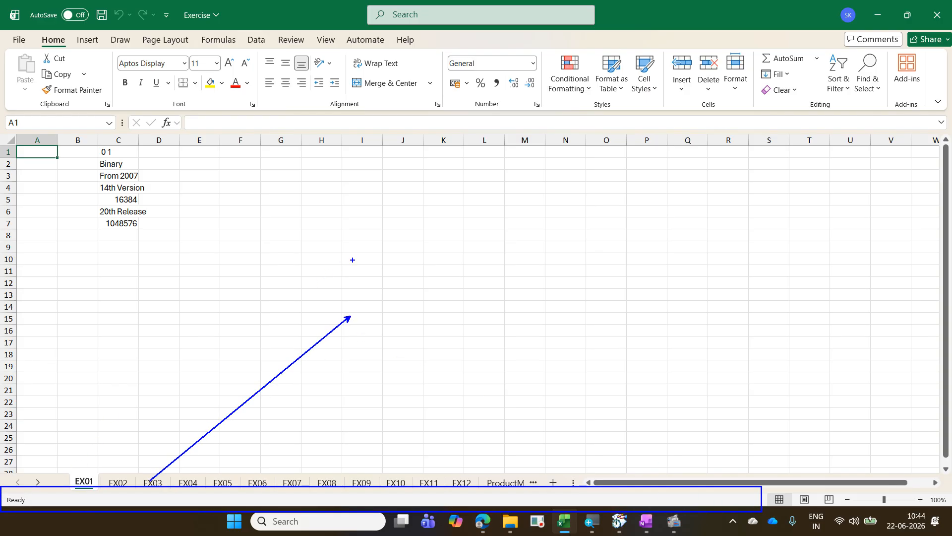
{"action": "type", "text": "tSta"}
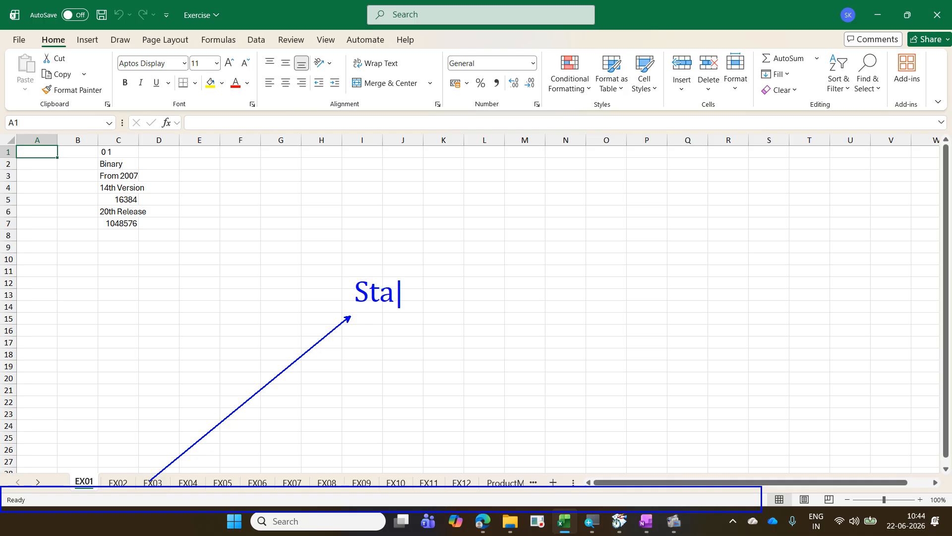
{"action": "type", "text": "tus Bar"}
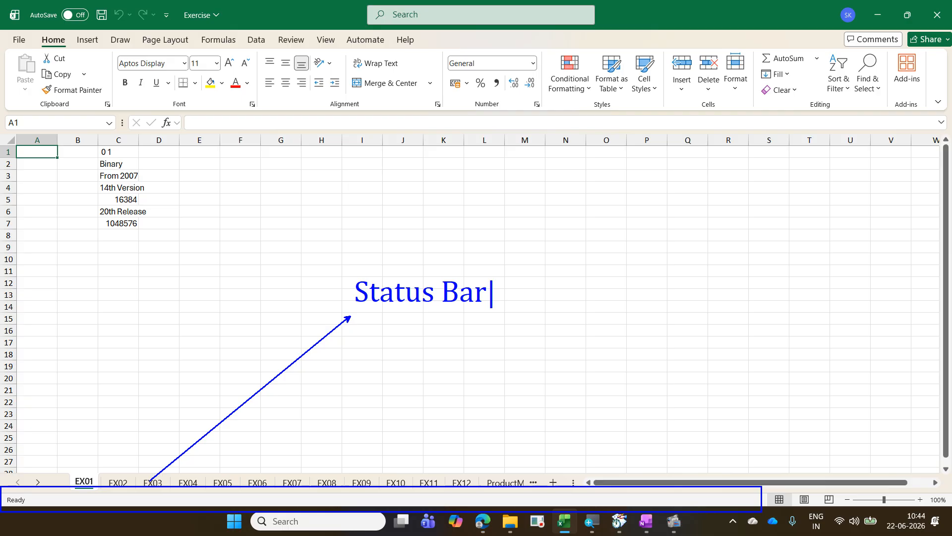
{"action": "key", "text": "Escape"}
Step: Switch to Word and create a blank document
{"action": "left_click", "coordinate": [221, 528]}
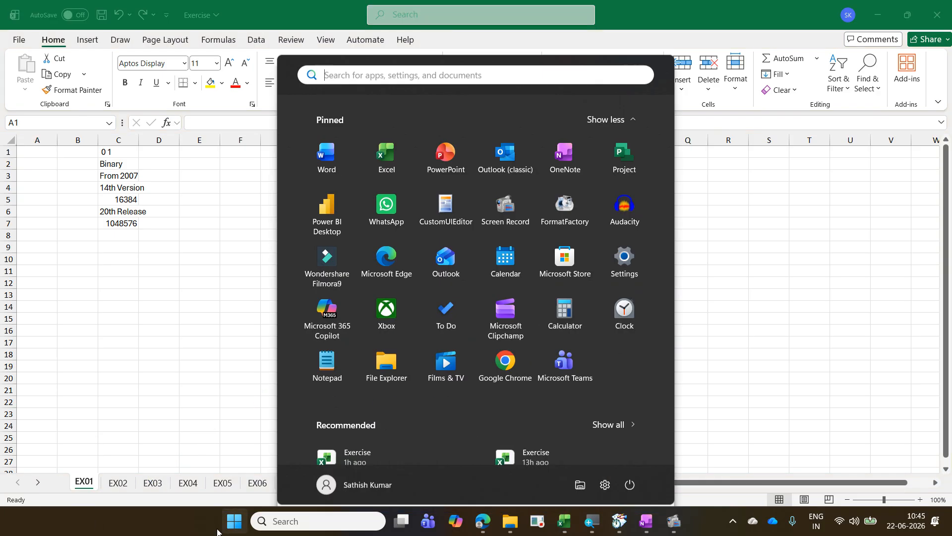
{"action": "left_click", "coordinate": [328, 161]}
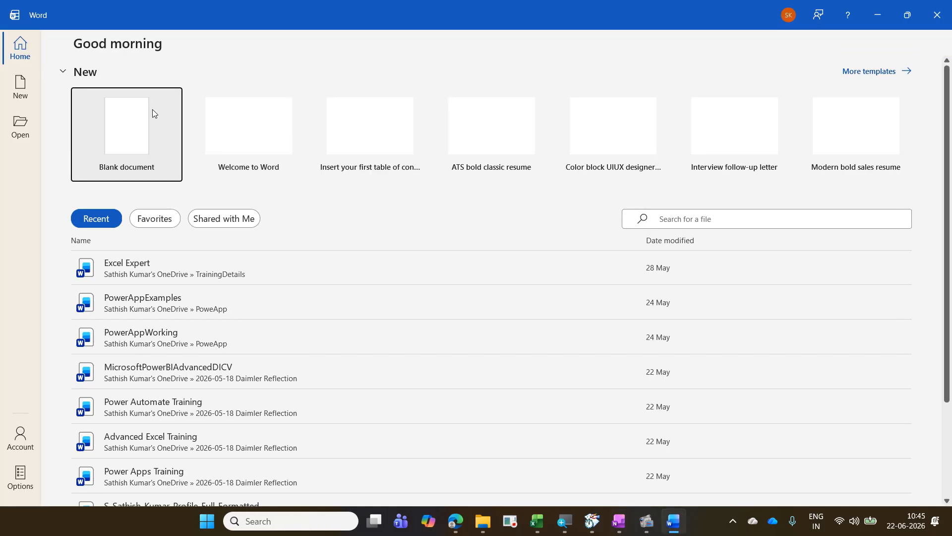
{"action": "left_click", "coordinate": [152, 111]}
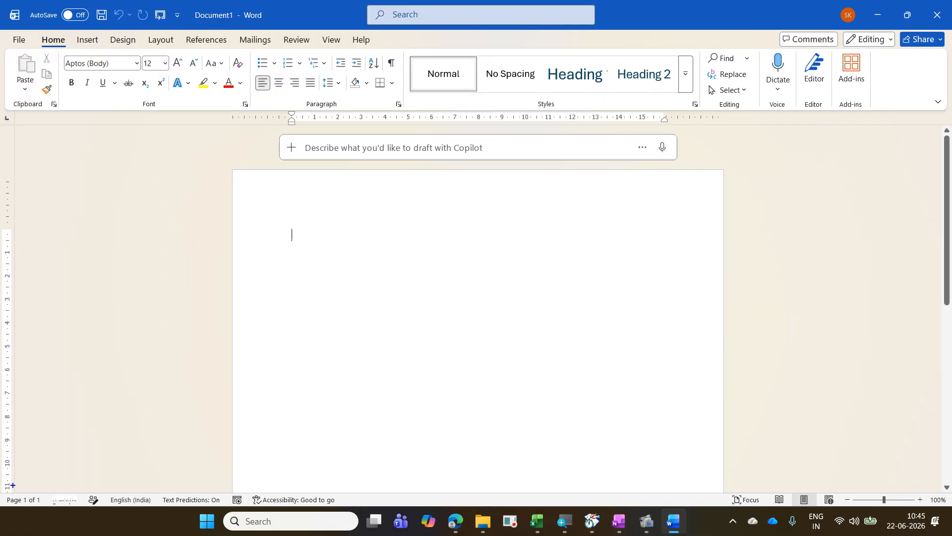
Step: Frame the page indicator on the status bar with an on-screen rectangle, and add page breaks up to a third page
{"action": "left_click_drag", "start_coordinate": [0, 488], "coordinate": [52, 513]}
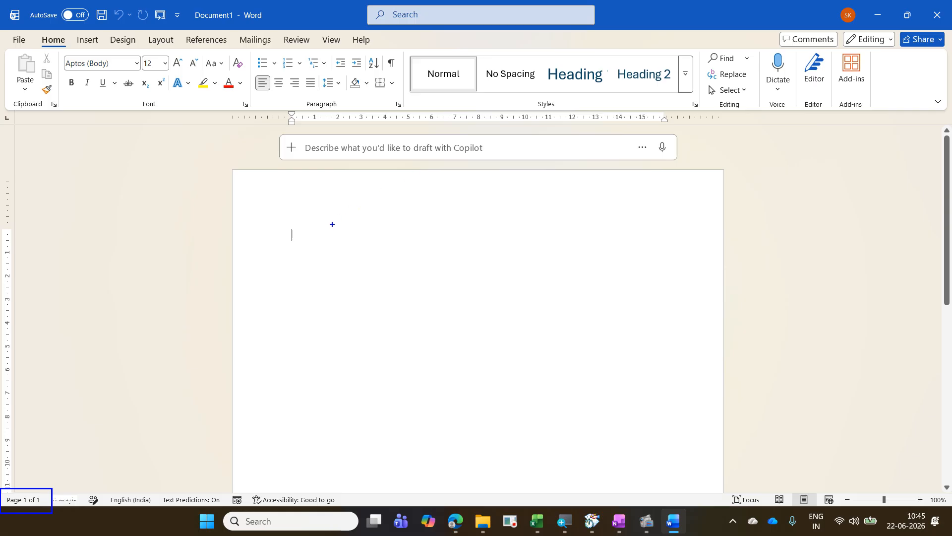
{"action": "left_click_drag", "start_coordinate": [333, 224], "coordinate": [419, 148]}
{"action": "key", "text": "Escape"}
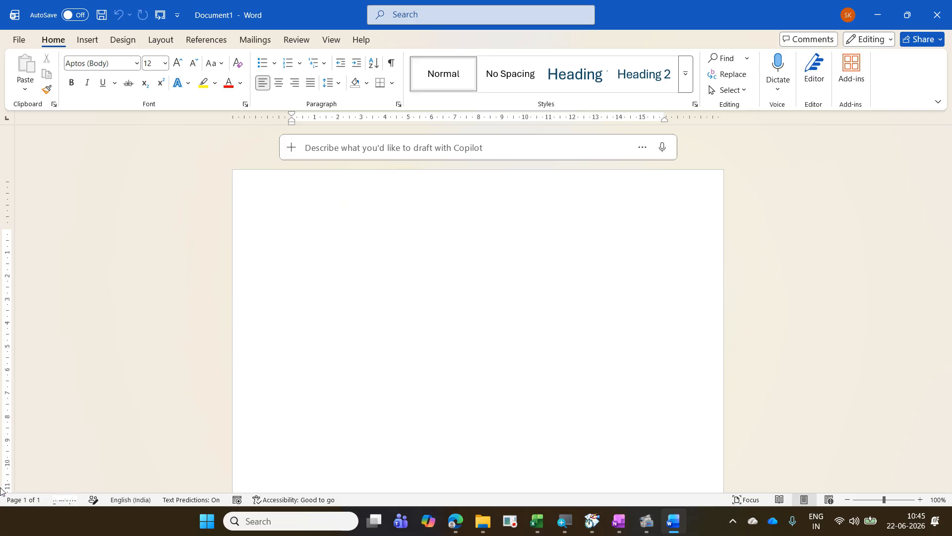
{"action": "key", "text": "ctrl+Return"}
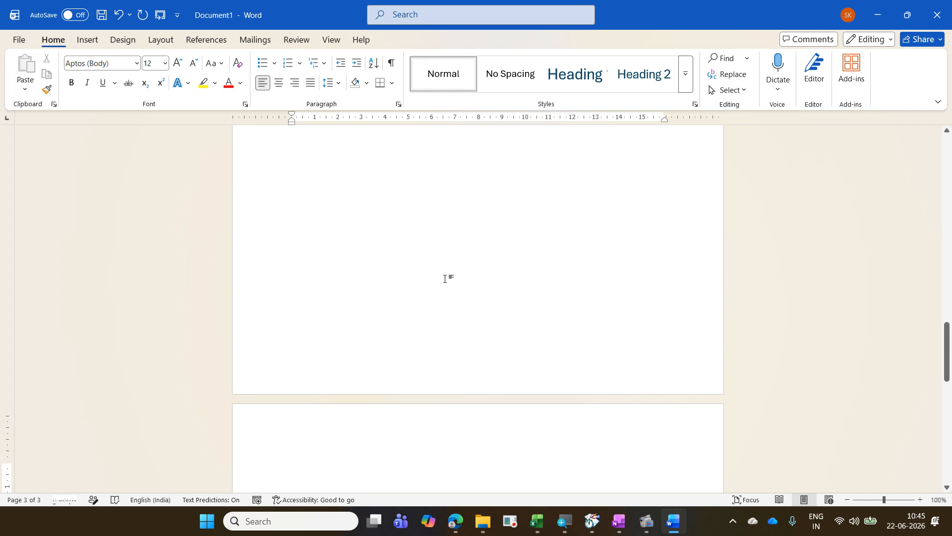
Step: Return to the Excel workbook and enable Sheet Number on the status bar
{"action": "left_click", "coordinate": [880, 11]}
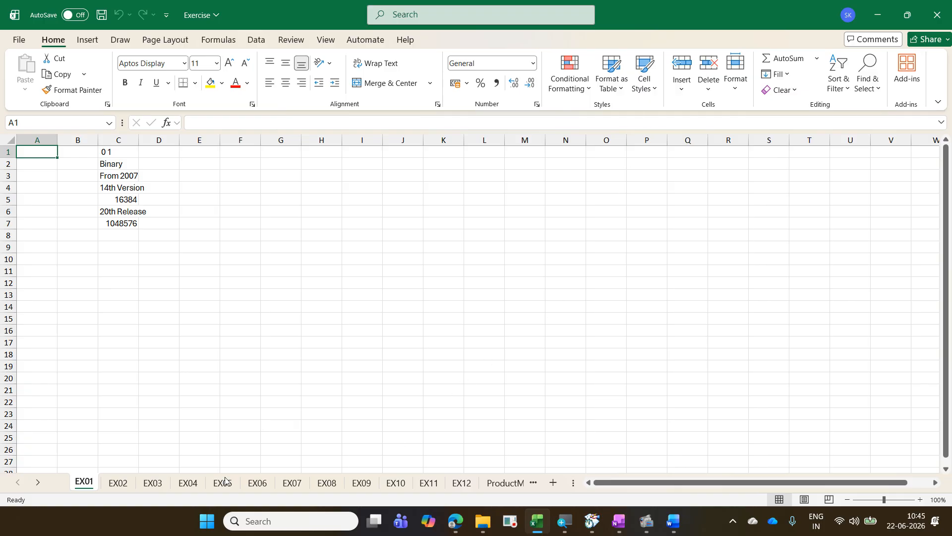
{"action": "right_click", "coordinate": [72, 506]}
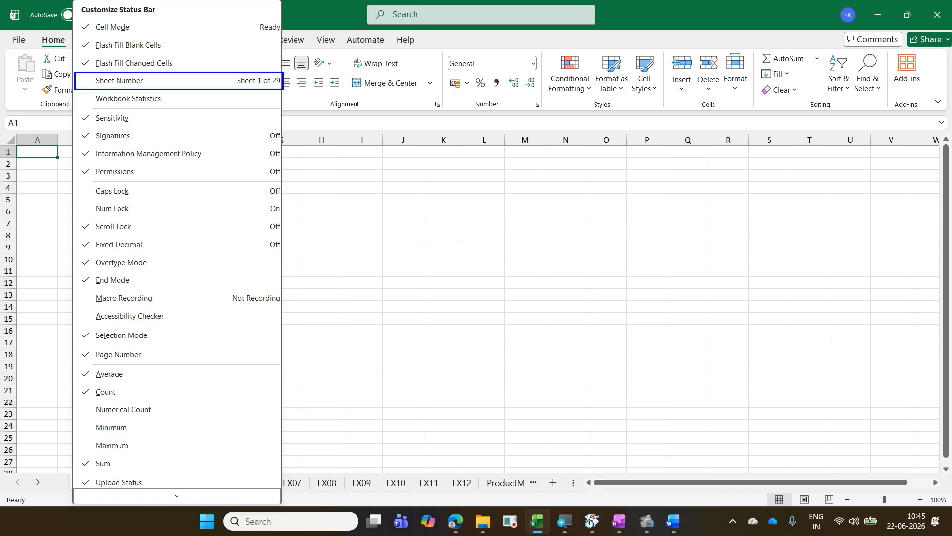
{"action": "key", "text": "Escape"}
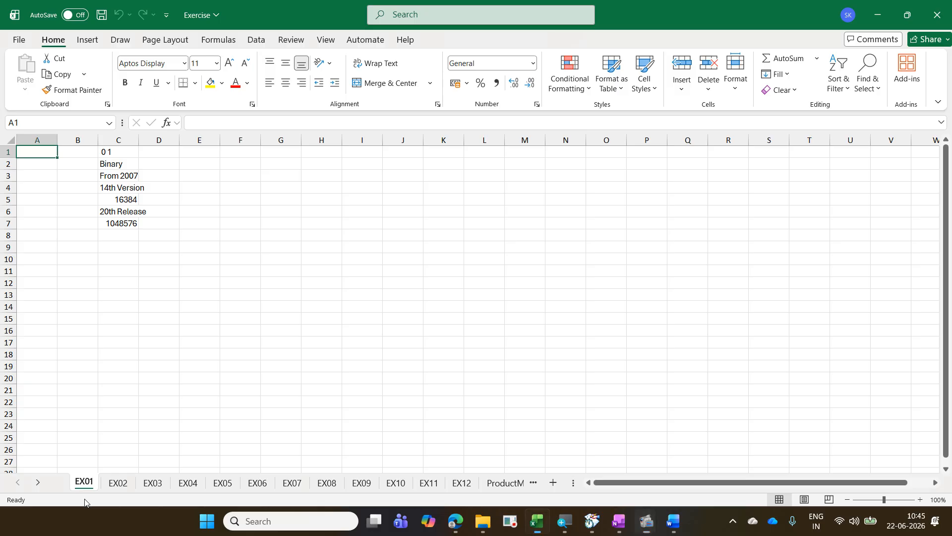
{"action": "right_click", "coordinate": [85, 500]}
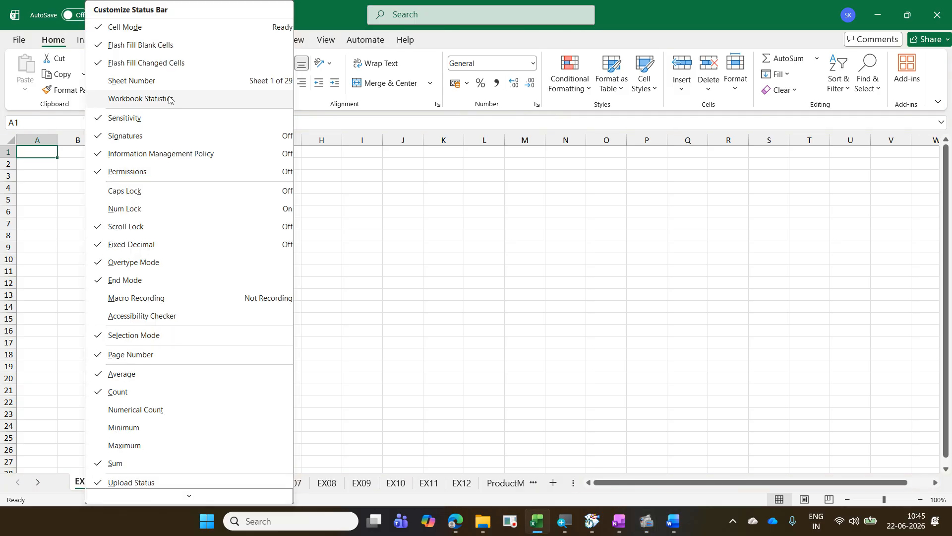
{"action": "left_click", "coordinate": [99, 79]}
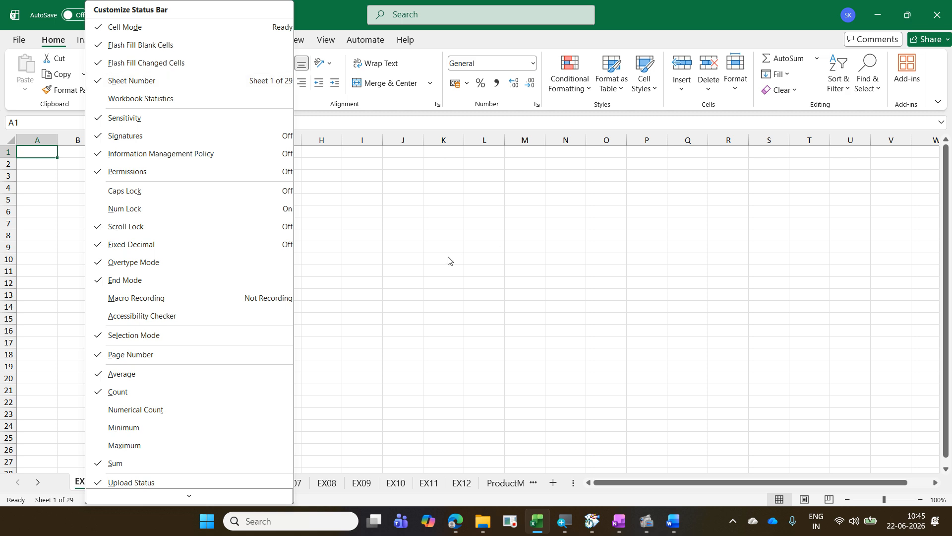
{"action": "left_click", "coordinate": [472, 264]}
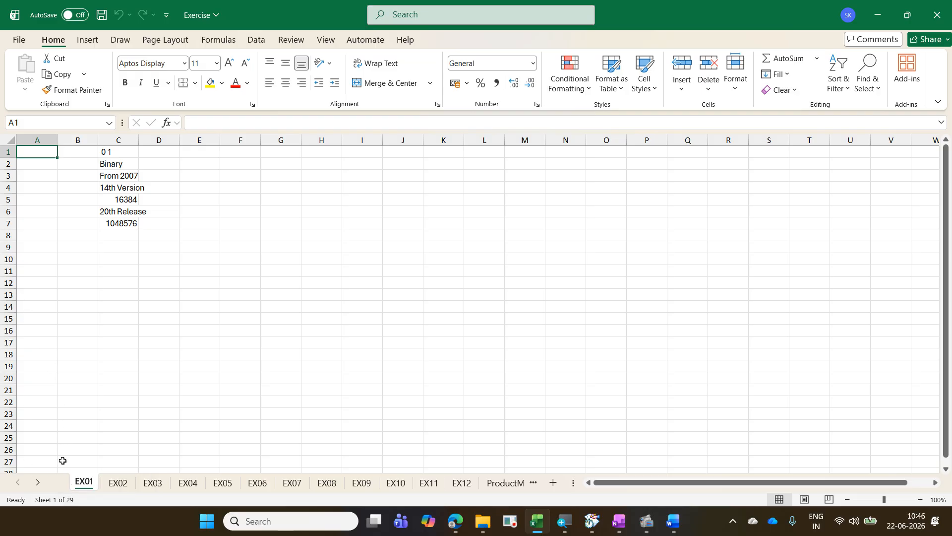
Step: Filter the workbook's navigation list for 23, and go to the range A12:C24 on sheet EX23
{"action": "left_click", "coordinate": [55, 501]}
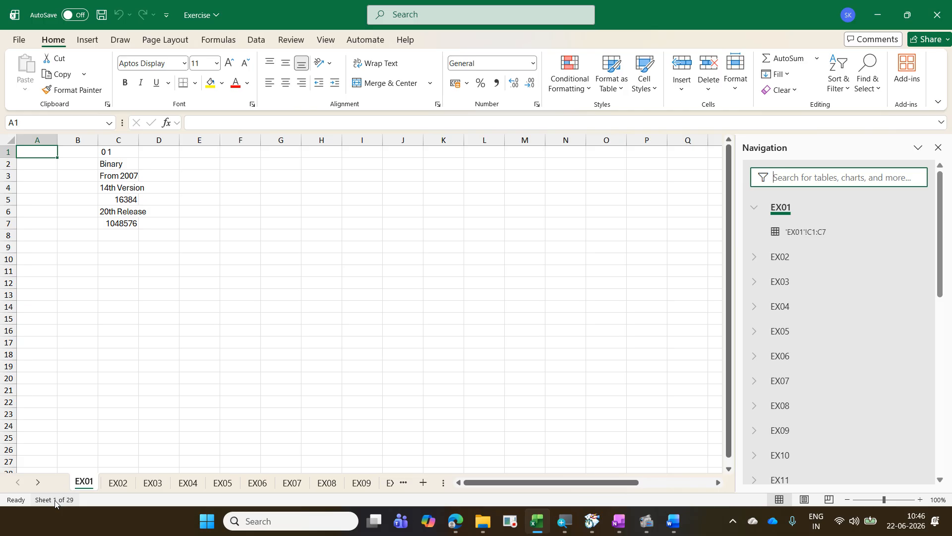
{"action": "type", "text": "23"}
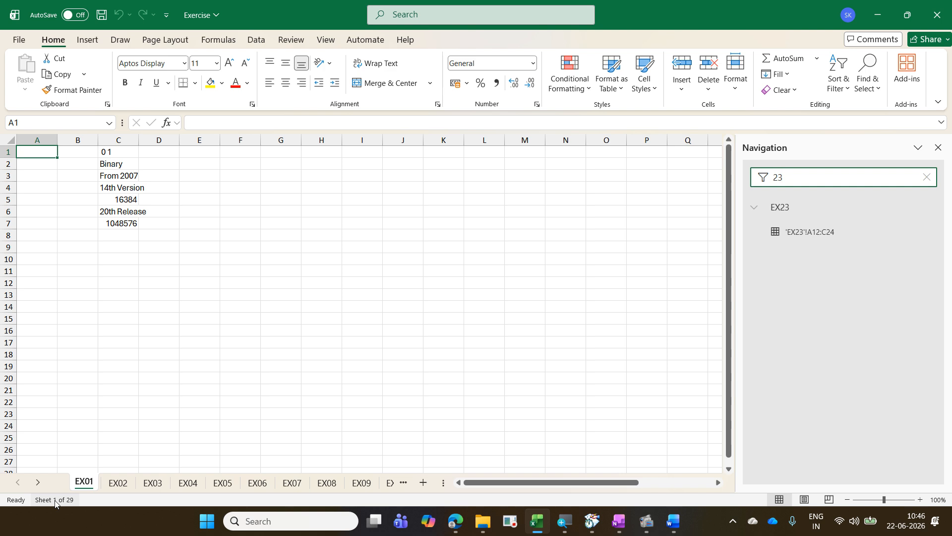
{"action": "left_click", "coordinate": [812, 207]}
{"action": "left_click", "coordinate": [813, 239]}
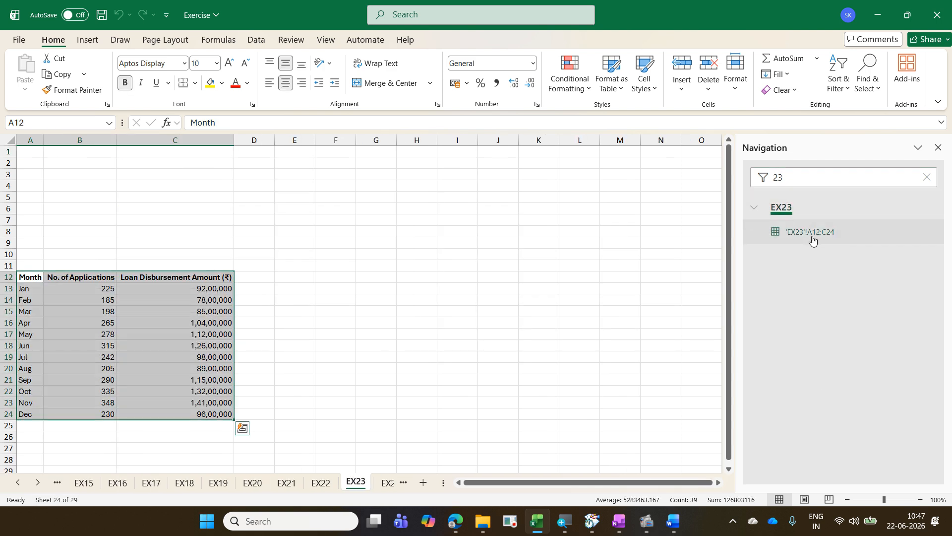
{"action": "left_click", "coordinate": [938, 147]}
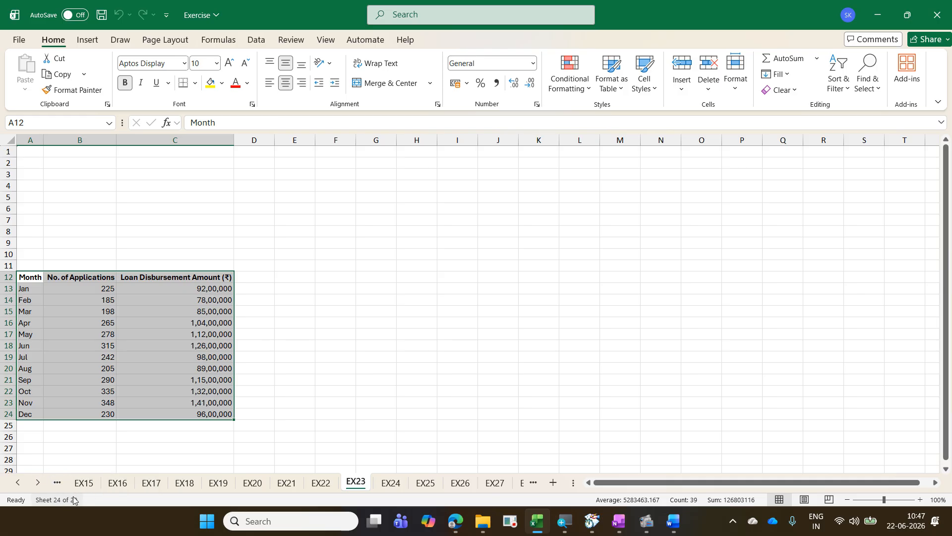
Step: Go to sheet EX01 through the workbook's navigation list, and close the list
{"action": "left_click", "coordinate": [56, 499]}
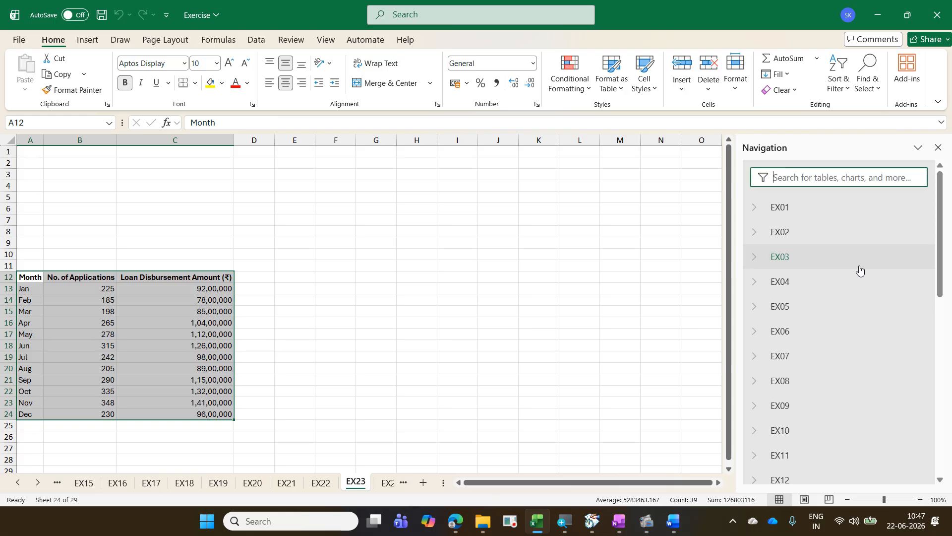
{"action": "left_click", "coordinate": [805, 213]}
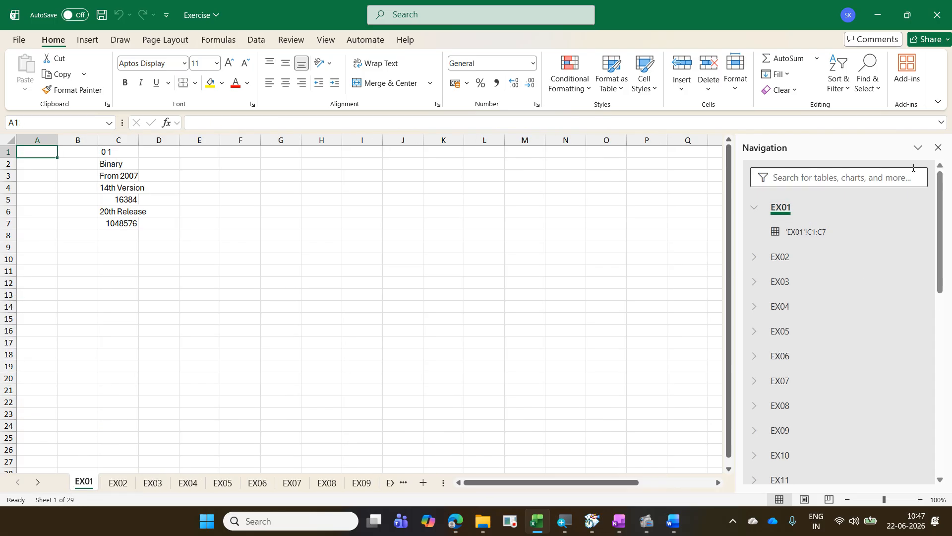
{"action": "left_click", "coordinate": [938, 148]}
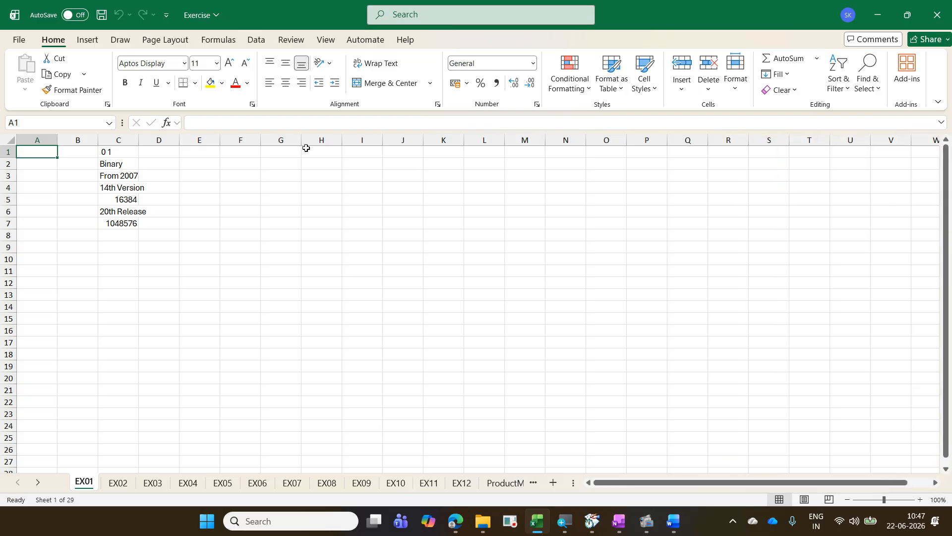
Step: Display the View commands, and frame the View heading and the Navigation command with on-screen rectangles
{"action": "left_click", "coordinate": [325, 41]}
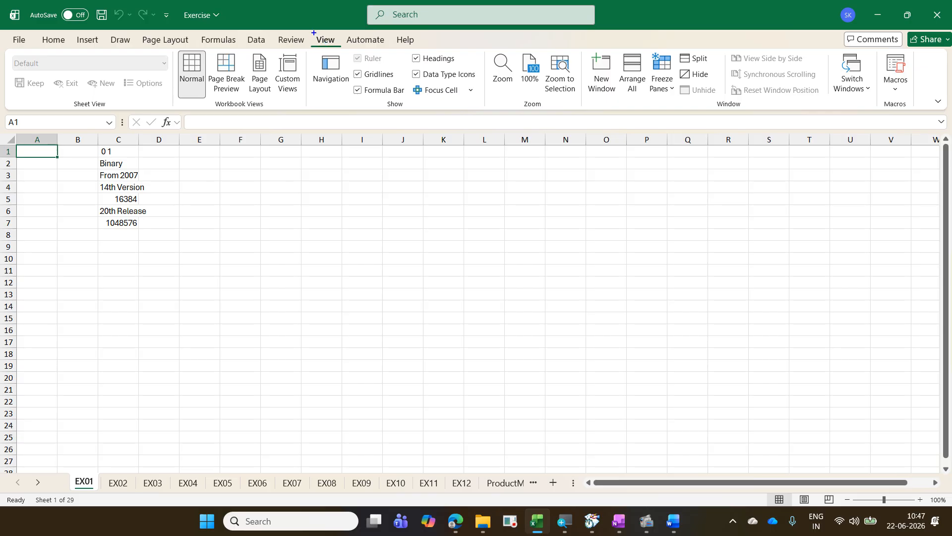
{"action": "mouse_move", "coordinate": [313, 33]}
{"action": "left_mouse_down"}
{"action": "mouse_move", "coordinate": [340, 47]}
{"action": "mouse_move", "coordinate": [320, 57]}
{"action": "mouse_move", "coordinate": [351, 94]}
{"action": "left_mouse_up"}
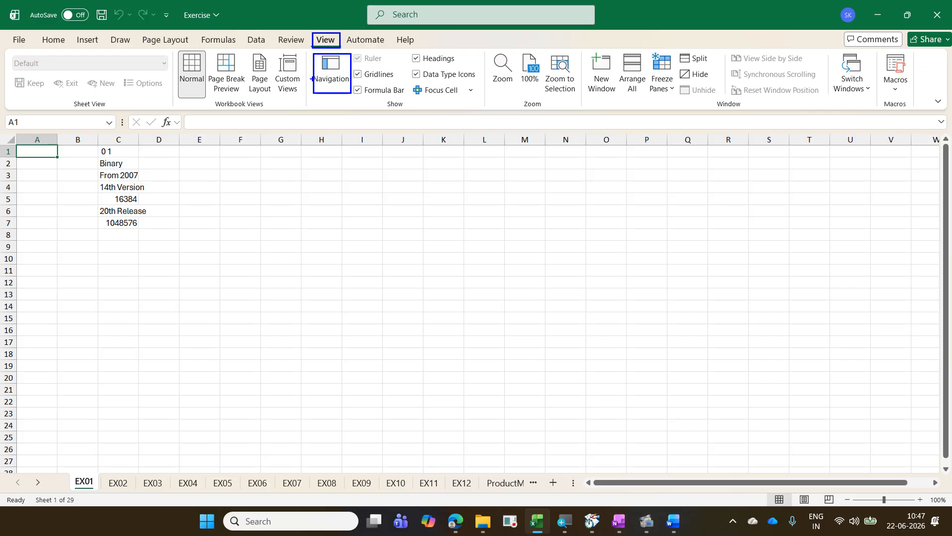
{"action": "left_click_drag", "start_coordinate": [316, 47], "coordinate": [313, 77]}
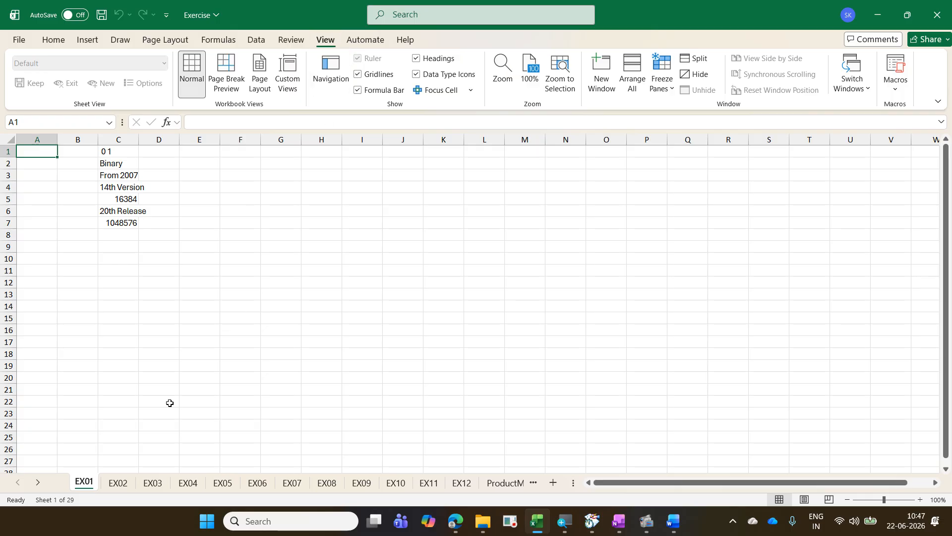
Step: Enable Workbook Statistics on the status bar, and view the statistics for the current sheet and workbook
{"action": "right_click", "coordinate": [87, 503]}
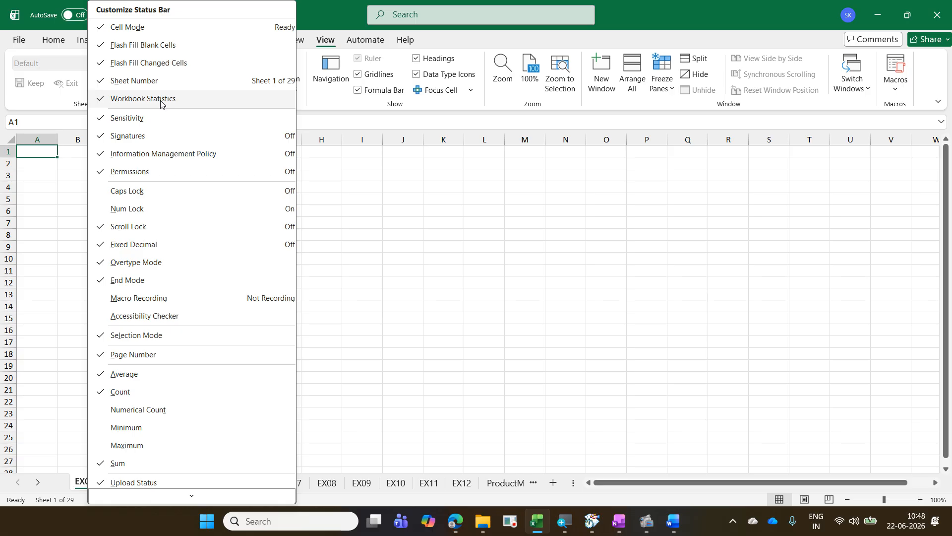
{"action": "left_click", "coordinate": [573, 275]}
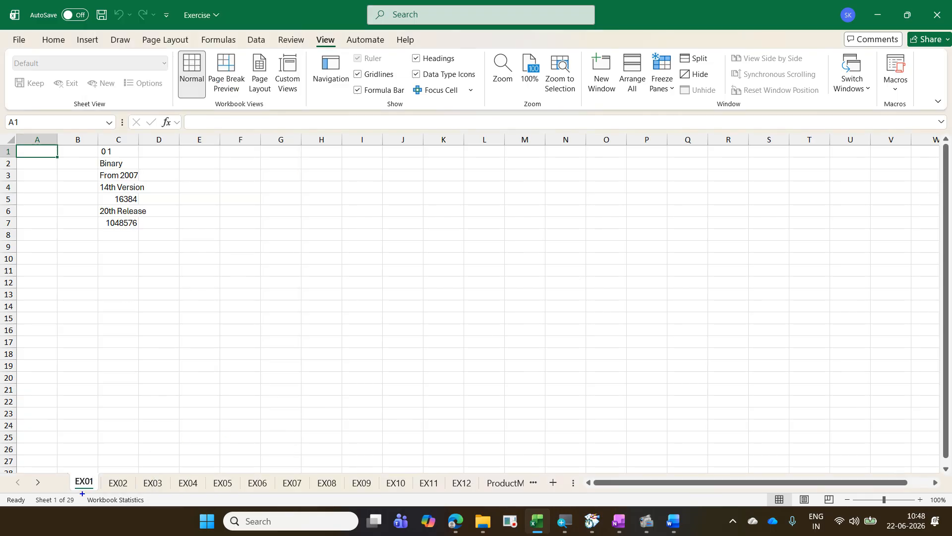
{"action": "left_click", "coordinate": [125, 503]}
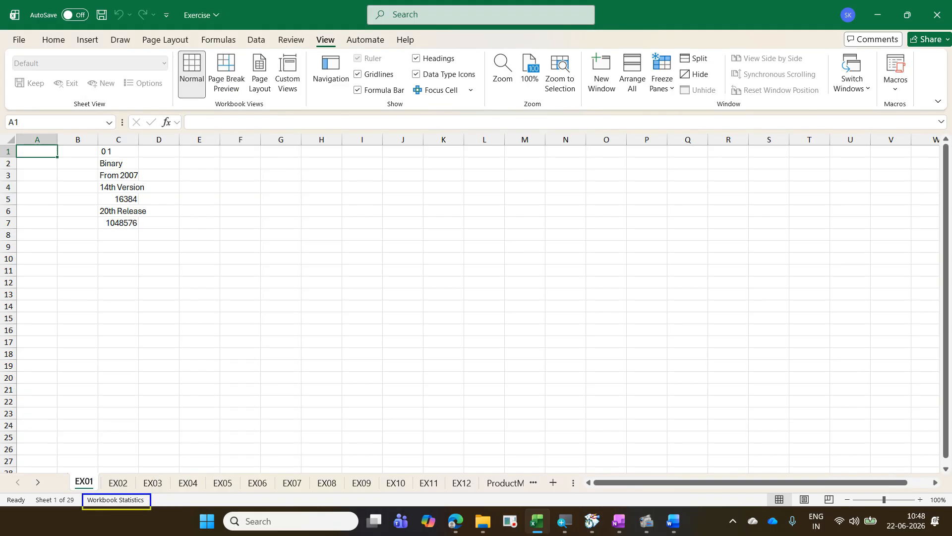
{"action": "left_click", "coordinate": [130, 502]}
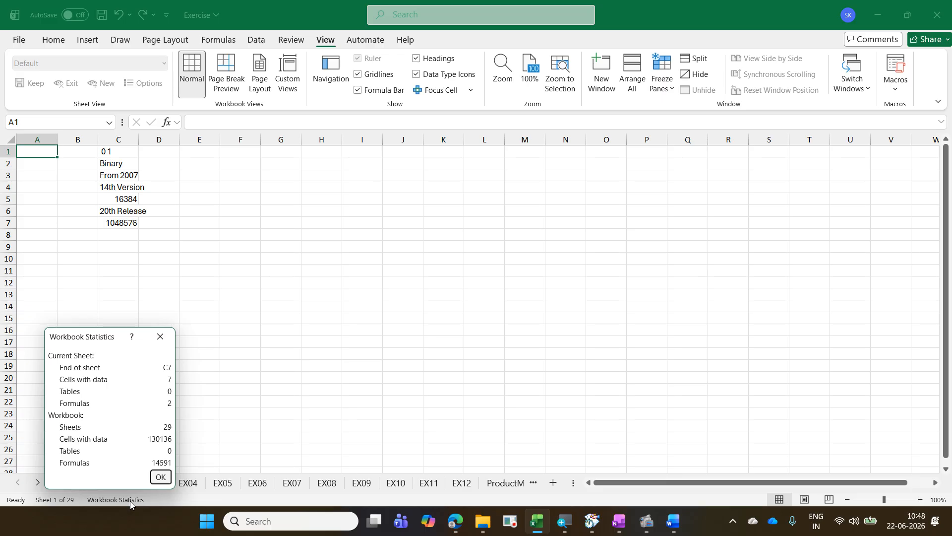
{"action": "key", "text": "Escape"}
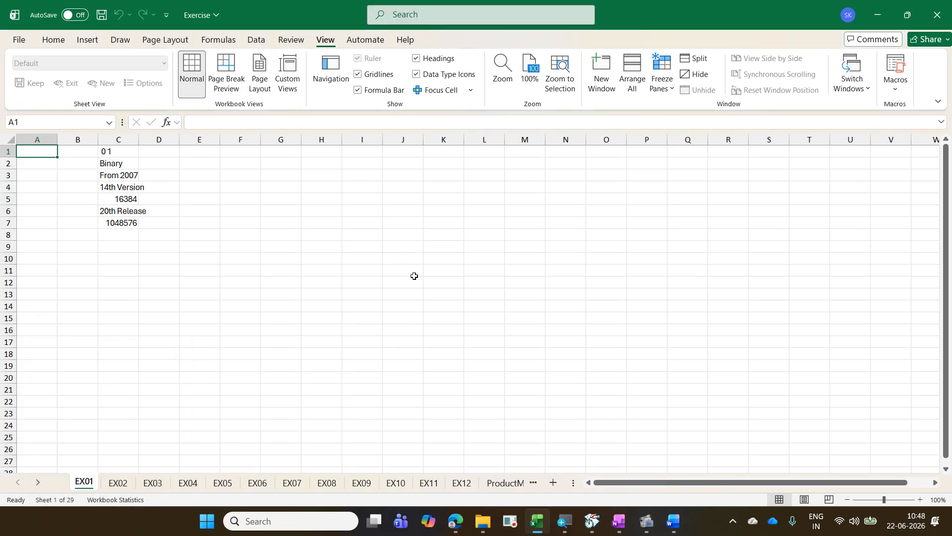
Step: Display the Review commands, and frame the Review heading and the Workbook Statistics command with on-screen rectangles
{"action": "left_click", "coordinate": [293, 40]}
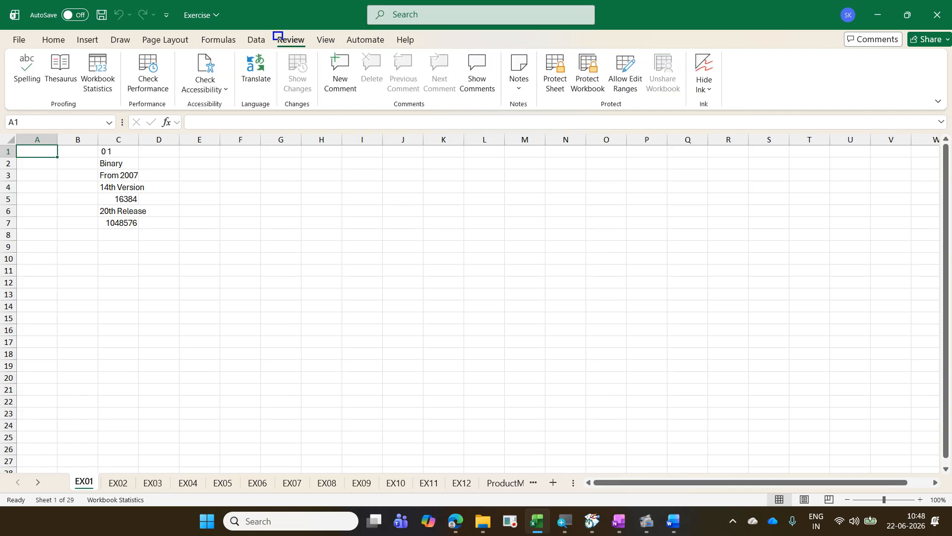
{"action": "left_click", "coordinate": [280, 35]}
{"action": "mouse_move", "coordinate": [76, 51]}
{"action": "left_mouse_down"}
{"action": "mouse_move", "coordinate": [121, 100]}
{"action": "mouse_move", "coordinate": [273, 41]}
{"action": "left_mouse_up"}
Step: Go to sheet EX06 and select the Customer Service Calls values in G11:G22
{"action": "left_click", "coordinate": [183, 483]}
{"action": "left_click", "coordinate": [225, 484]}
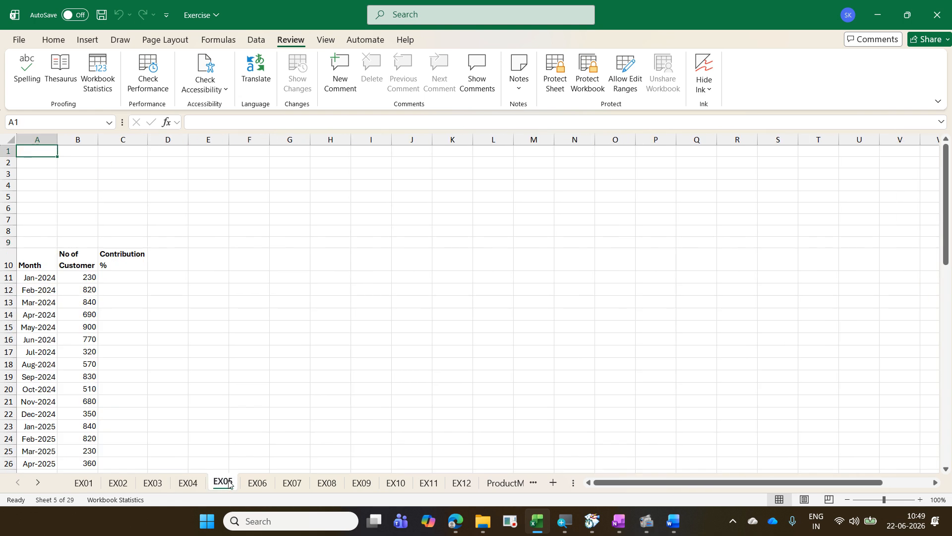
{"action": "left_click", "coordinate": [258, 482]}
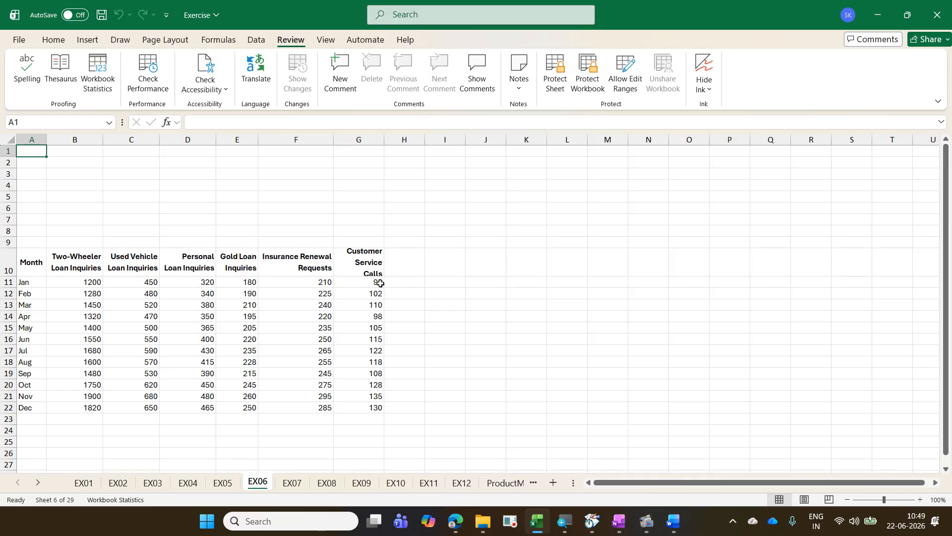
{"action": "left_click_drag", "start_coordinate": [379, 282], "coordinate": [374, 419]}
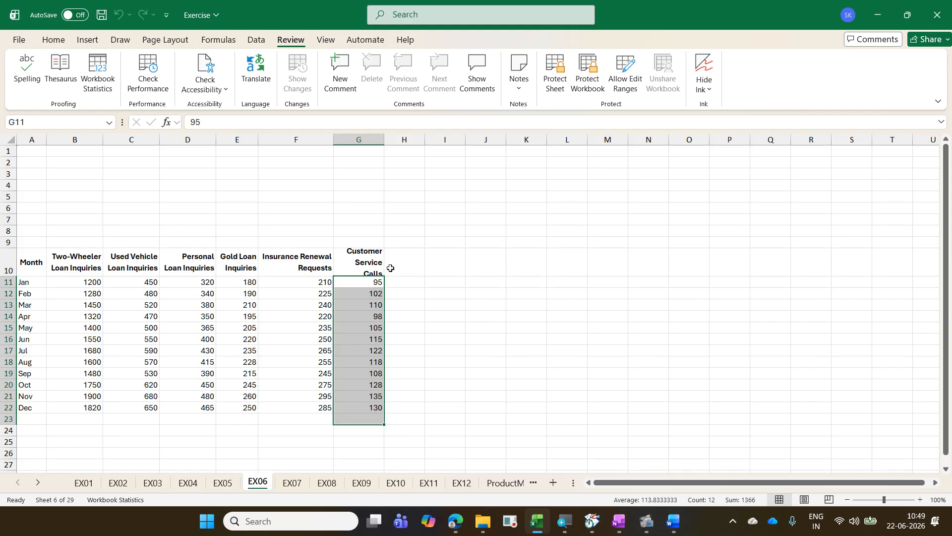
{"action": "left_click_drag", "start_coordinate": [370, 281], "coordinate": [376, 409]}
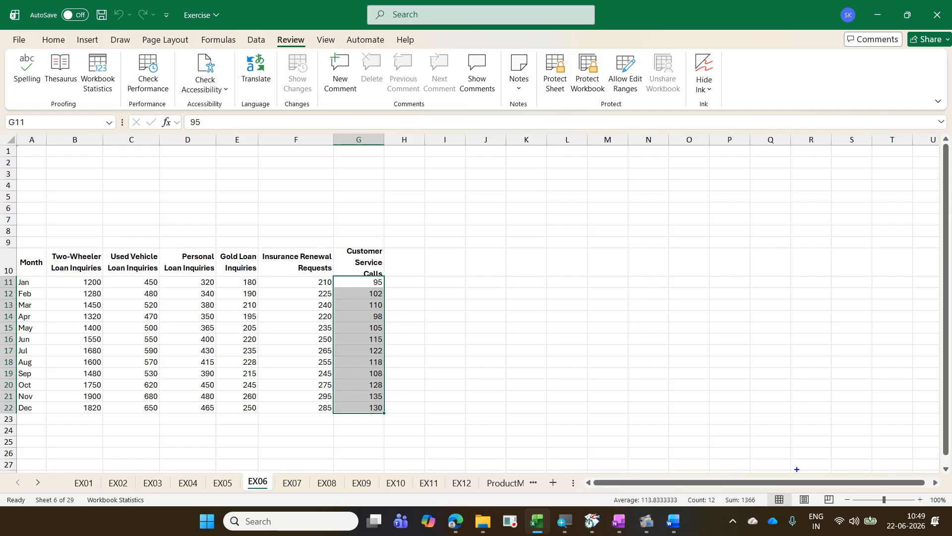
Step: Frame the average, count and sum on the status bar, mark each with an on-screen tick, and clear the markings
{"action": "mouse_move", "coordinate": [606, 490]}
{"action": "left_mouse_down"}
{"action": "mouse_move", "coordinate": [632, 506]}
{"action": "mouse_move", "coordinate": [762, 512]}
{"action": "mouse_move", "coordinate": [769, 450]}
{"action": "left_mouse_up"}
{"action": "left_click_drag", "start_coordinate": [701, 483], "coordinate": [723, 473]}
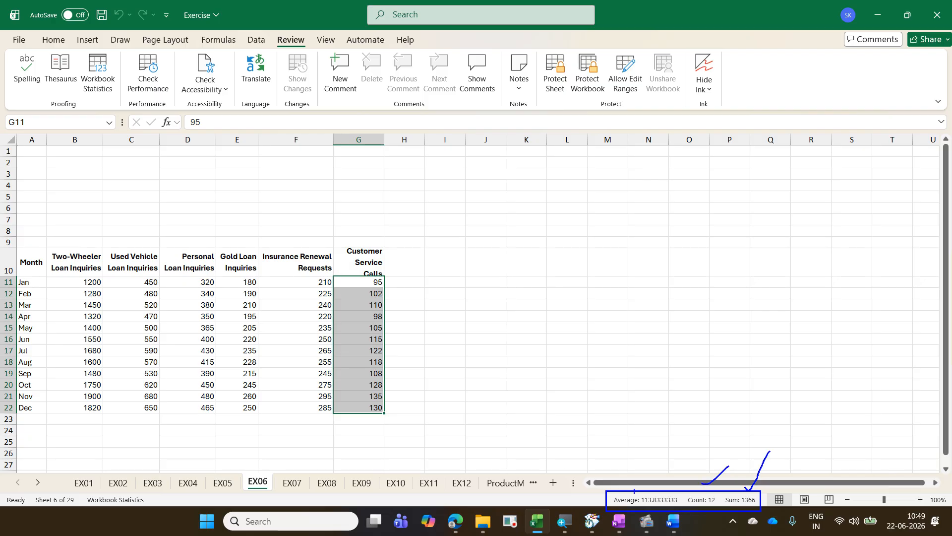
{"action": "left_click_drag", "start_coordinate": [634, 491], "coordinate": [664, 463]}
{"action": "key", "text": "Escape"}
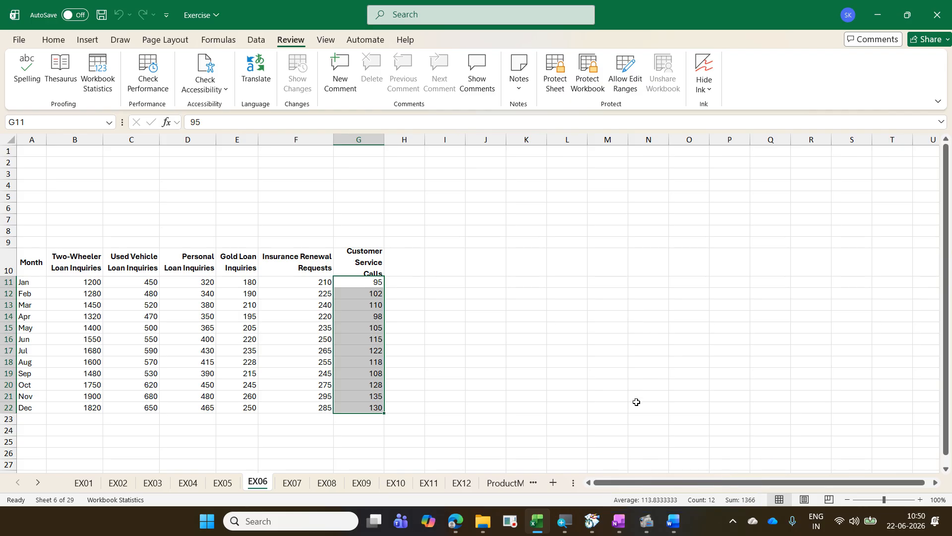
Step: Enable Numerical Count, Minimum and Maximum on the status bar, and frame all the selection statistics with an on-screen rectangle
{"action": "right_click", "coordinate": [569, 502]}
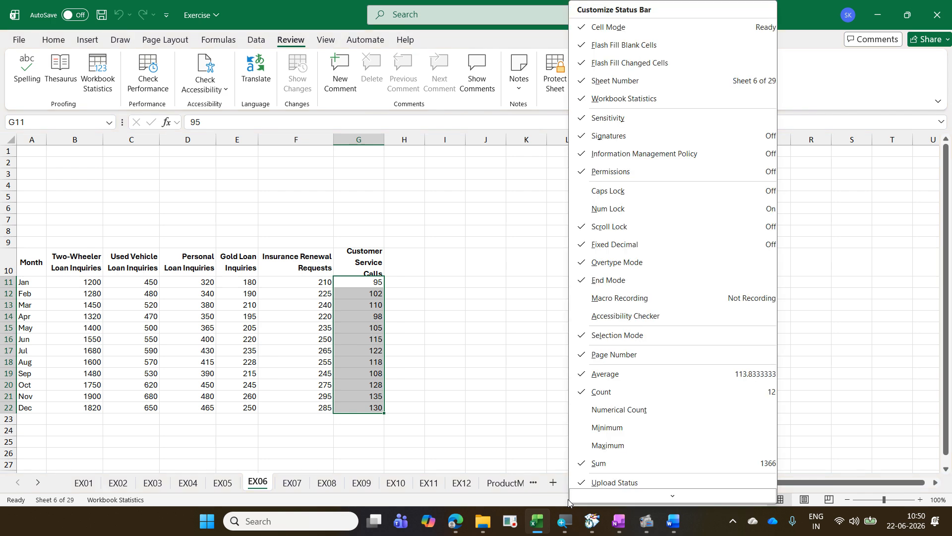
{"action": "scroll", "coordinate": [654, 305], "scroll_direction": "down", "scroll_amount": 2}
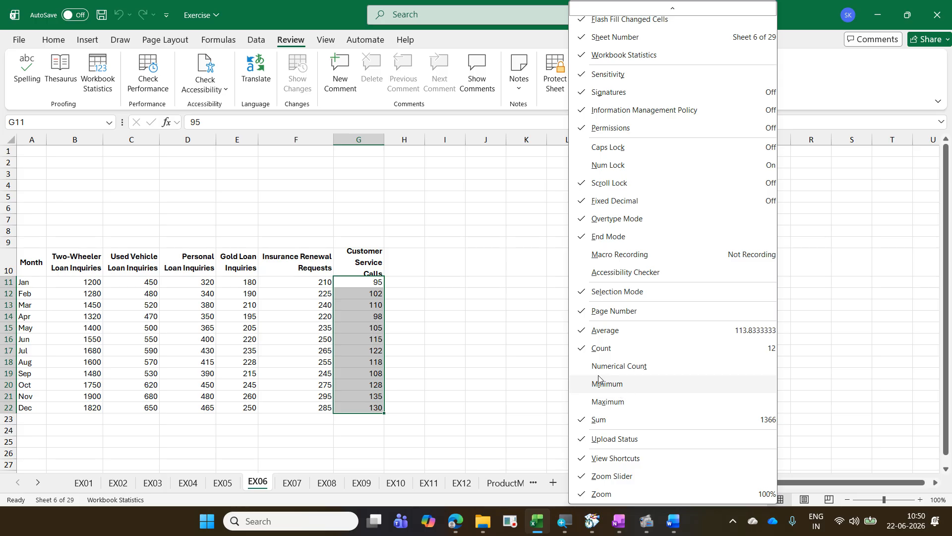
{"action": "left_click", "coordinate": [585, 372]}
{"action": "left_click", "coordinate": [584, 381]}
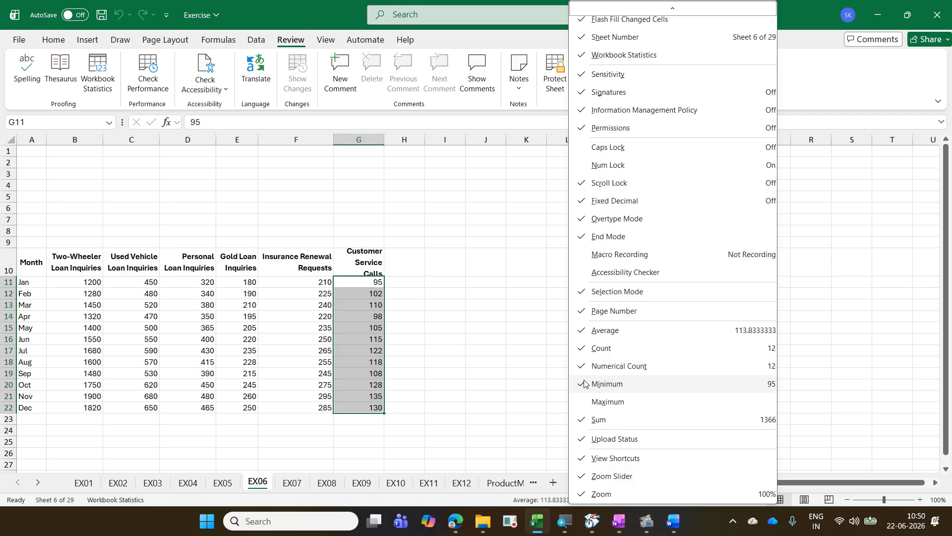
{"action": "left_click", "coordinate": [585, 407]}
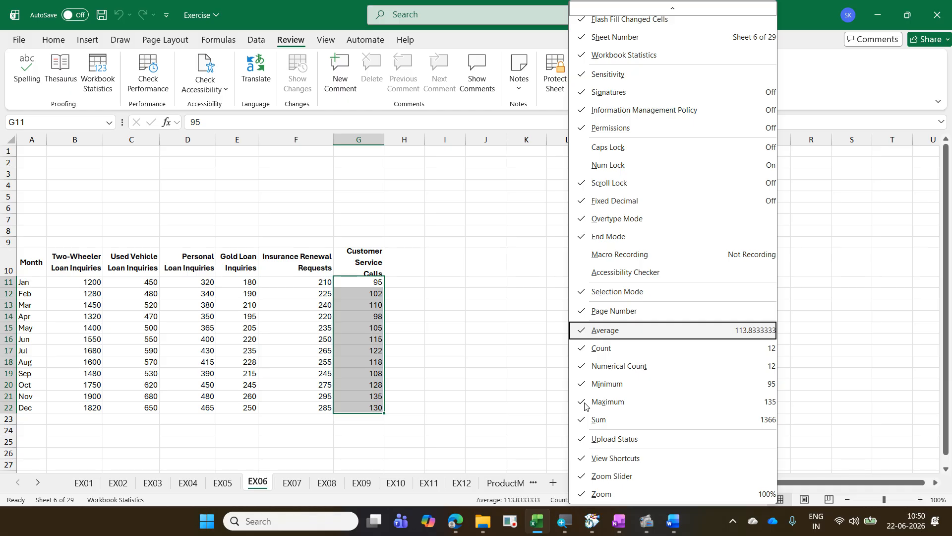
{"action": "key", "text": "Escape"}
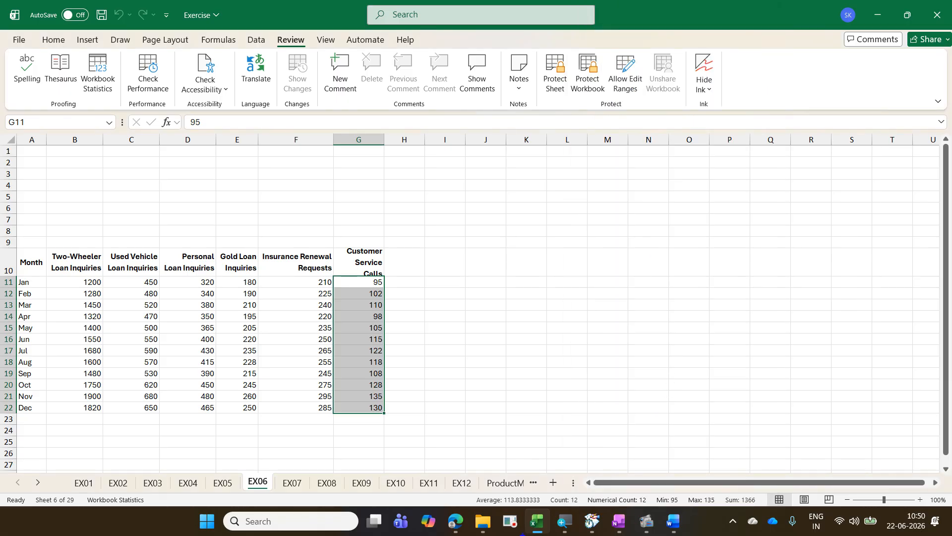
{"action": "mouse_move", "coordinate": [461, 498]}
{"action": "left_mouse_down"}
{"action": "mouse_move", "coordinate": [493, 507]}
{"action": "mouse_move", "coordinate": [763, 506]}
{"action": "left_mouse_up"}
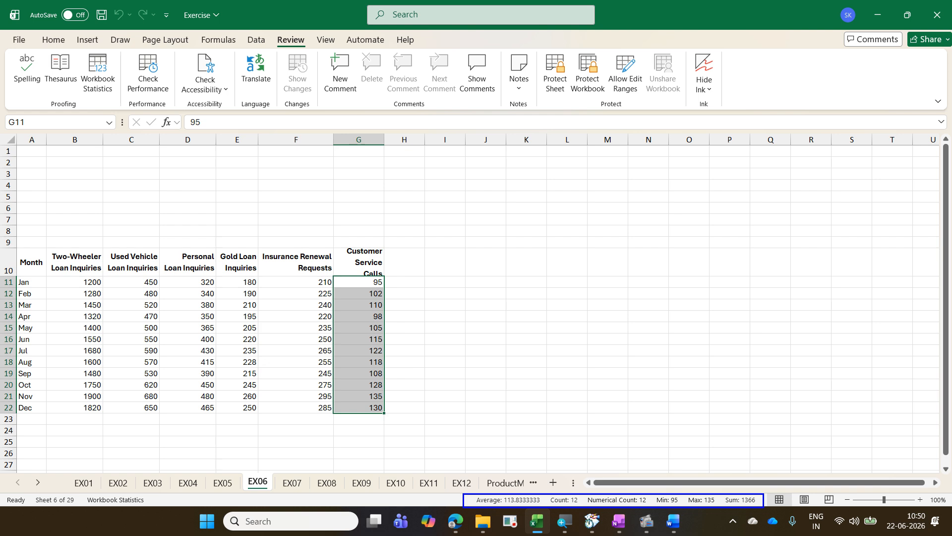
Step: Widen column G slightly, and copy the status bar's sum for G11:G22 into cell L10 as a value
{"action": "left_click_drag", "start_coordinate": [551, 280], "coordinate": [566, 375]}
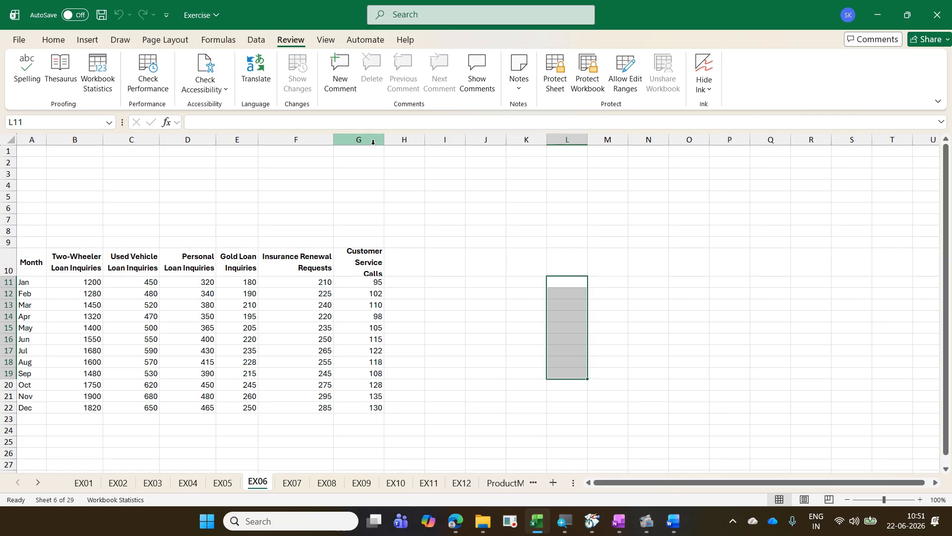
{"action": "left_click_drag", "start_coordinate": [381, 139], "coordinate": [388, 140]}
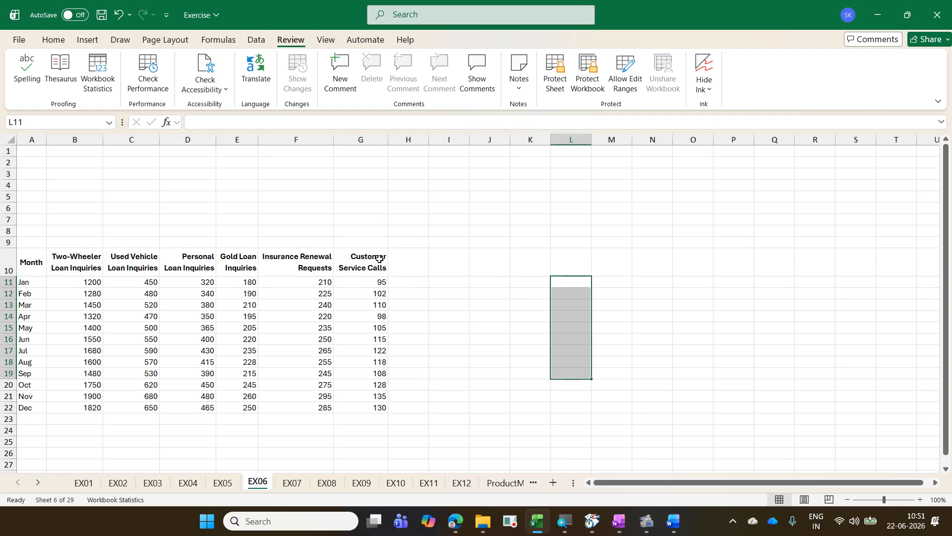
{"action": "left_click_drag", "start_coordinate": [377, 279], "coordinate": [369, 408]}
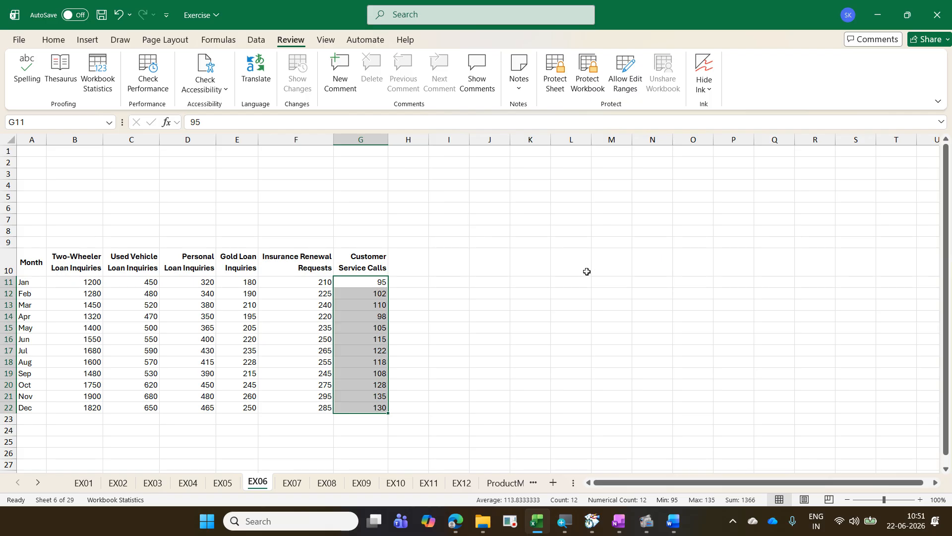
{"action": "left_click", "coordinate": [556, 265]}
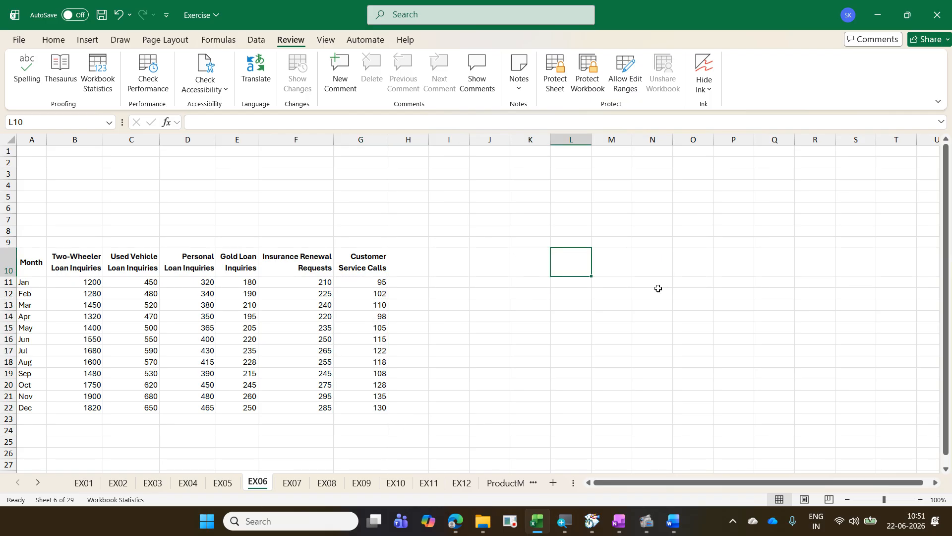
{"action": "type", "text": "1366"}
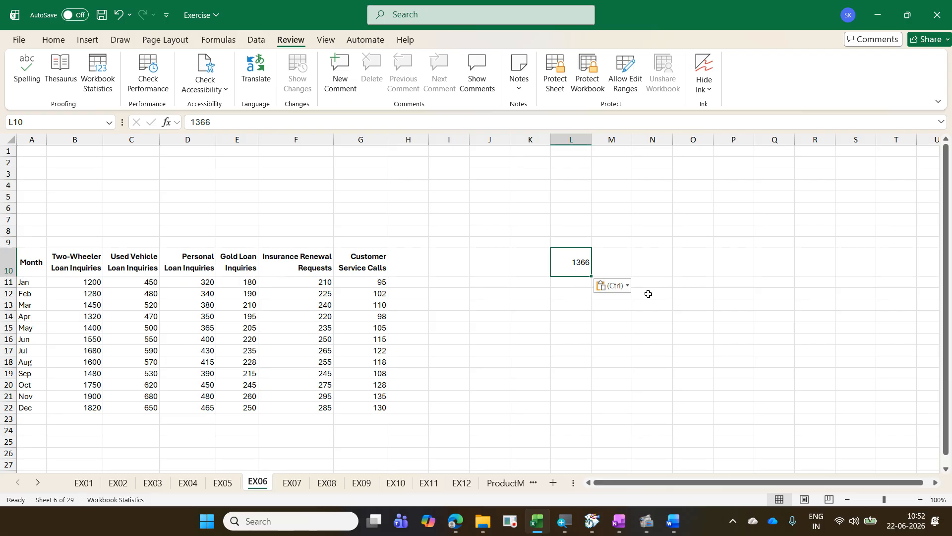
{"action": "left_click_drag", "start_coordinate": [380, 281], "coordinate": [385, 409]}
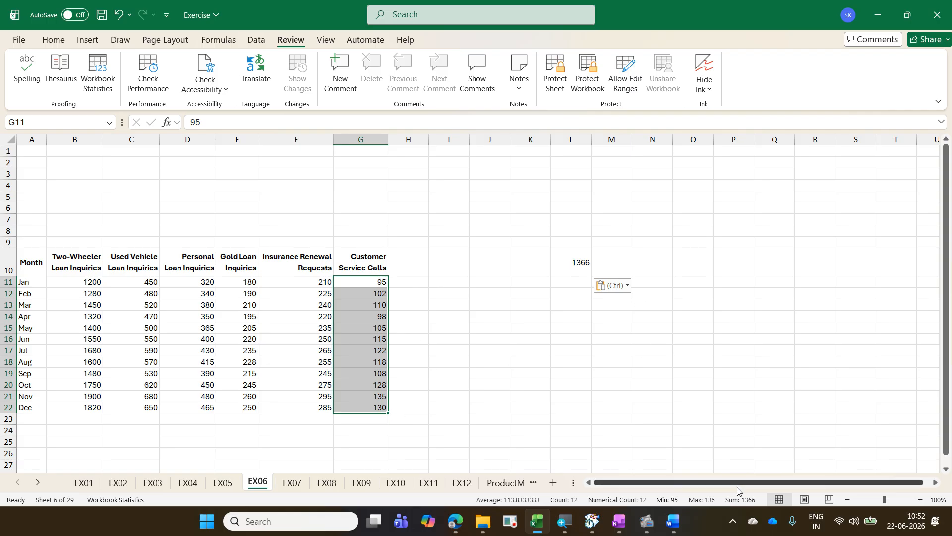
{"action": "left_click", "coordinate": [746, 272]}
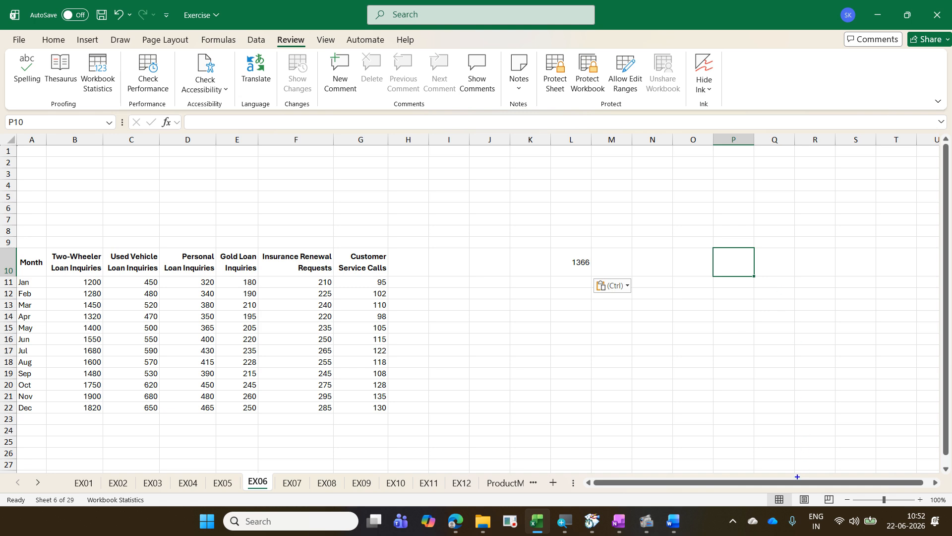
Step: Frame the view shortcuts and the zoom slider with on-screen rectangles, and mark each view shortcut with a tick
{"action": "left_click_drag", "start_coordinate": [769, 488], "coordinate": [838, 506]}
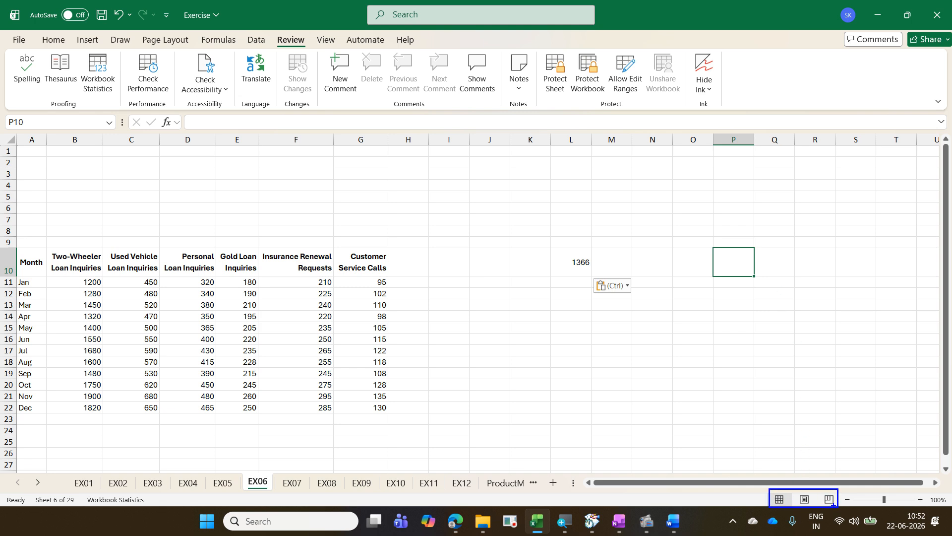
{"action": "mouse_move", "coordinate": [770, 480]}
{"action": "left_mouse_down"}
{"action": "mouse_move", "coordinate": [794, 459]}
{"action": "mouse_move", "coordinate": [812, 472]}
{"action": "mouse_move", "coordinate": [819, 458]}
{"action": "mouse_move", "coordinate": [845, 459]}
{"action": "left_mouse_up"}
{"action": "left_click_drag", "start_coordinate": [839, 491], "coordinate": [938, 513]}
Step: Draw an on-screen arrow between the zoom slider and the sheet area, and label it "Zoom Slider"
{"action": "left_click_drag", "start_coordinate": [765, 364], "coordinate": [908, 491]}
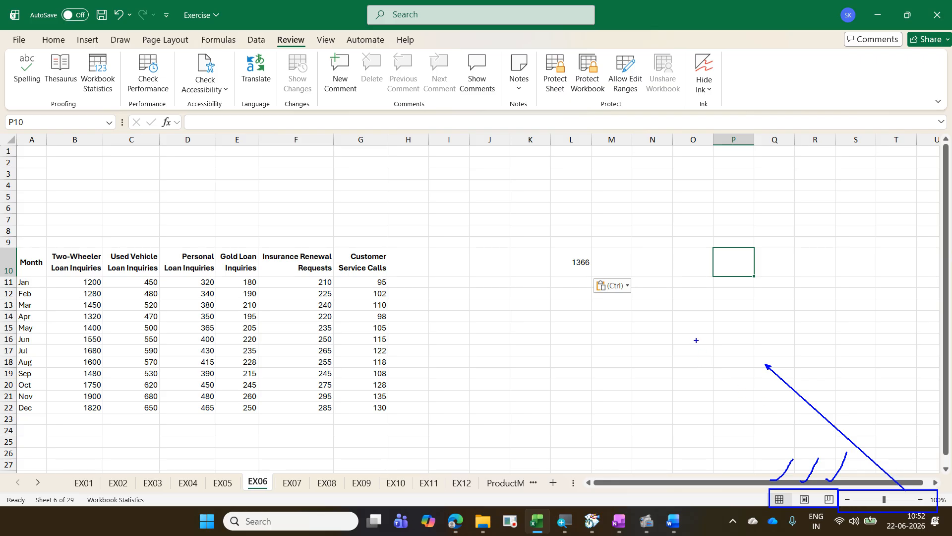
{"action": "type", "text": "tZoom S"}
{"action": "type", "text": "lidr"}
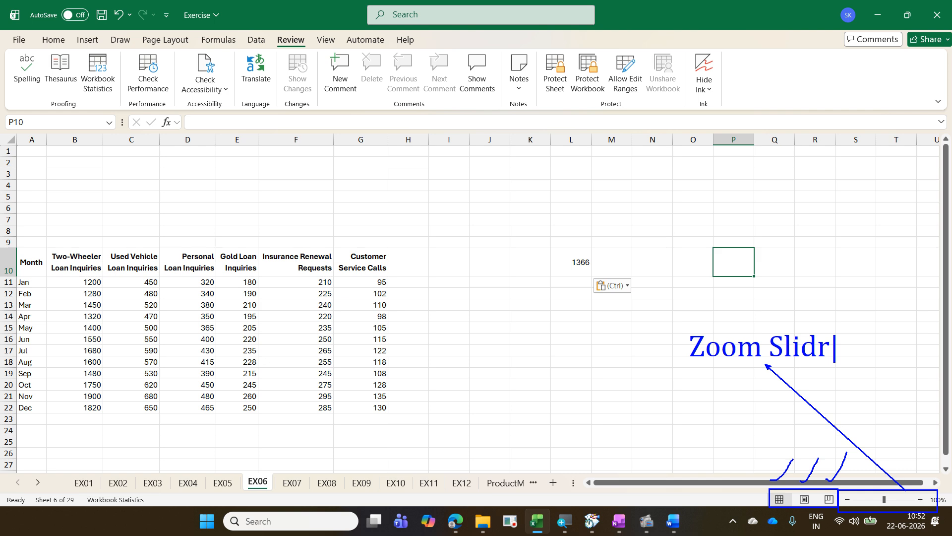
{"action": "key", "text": "BackSpace"}
{"action": "type", "text": "er"}
Step: Clear the on-screen annotations, and zoom the sheet in to 120% and back to 100%
{"action": "key", "text": "Escape"}
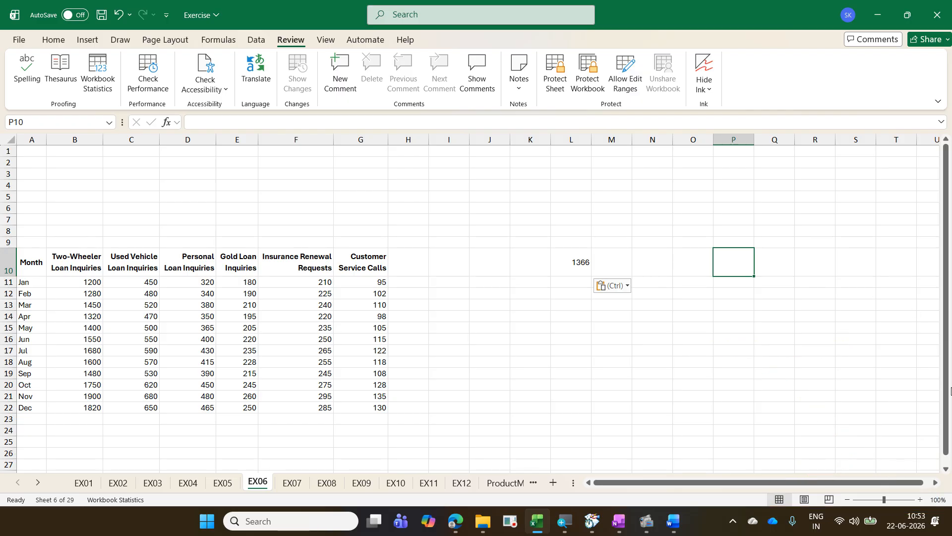
{"action": "left_click", "coordinate": [921, 500]}
{"action": "left_click", "coordinate": [921, 500]}
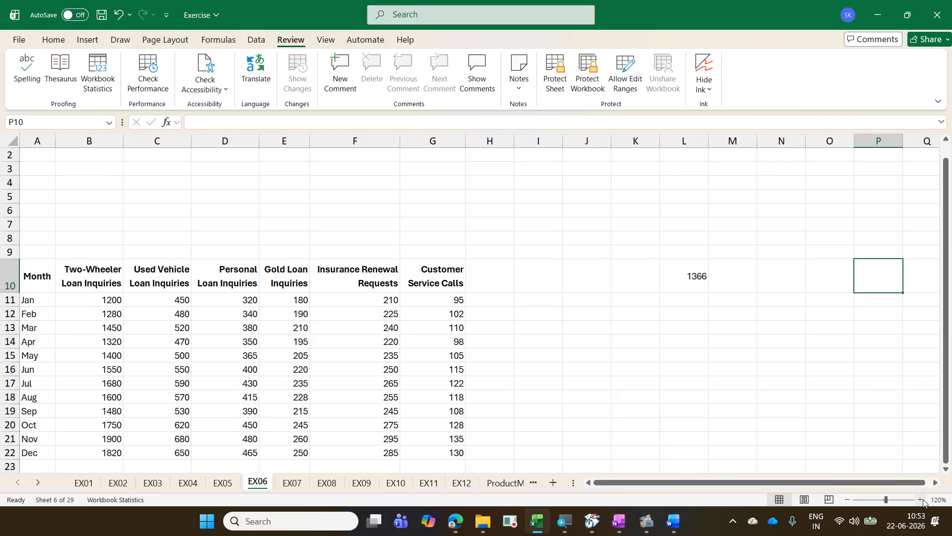
{"action": "left_click", "coordinate": [847, 500]}
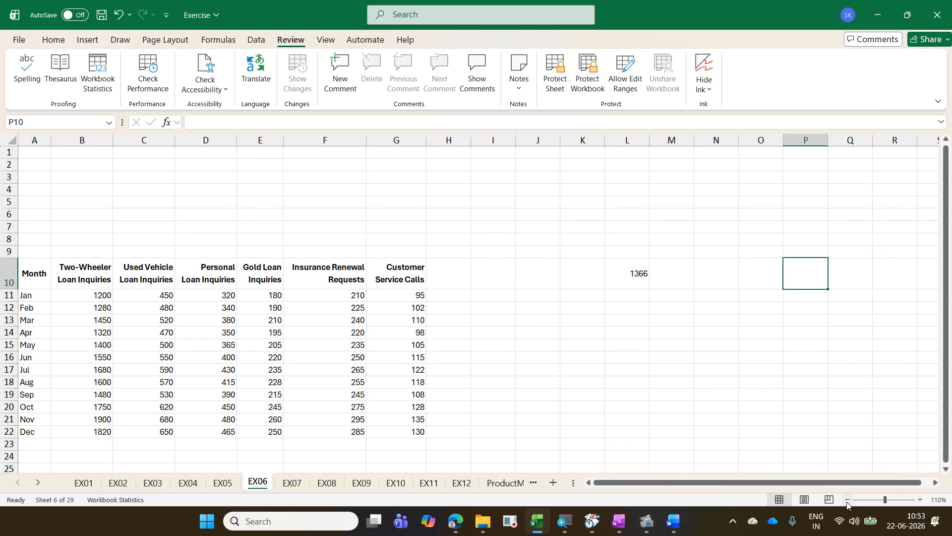
{"action": "left_click", "coordinate": [847, 499]}
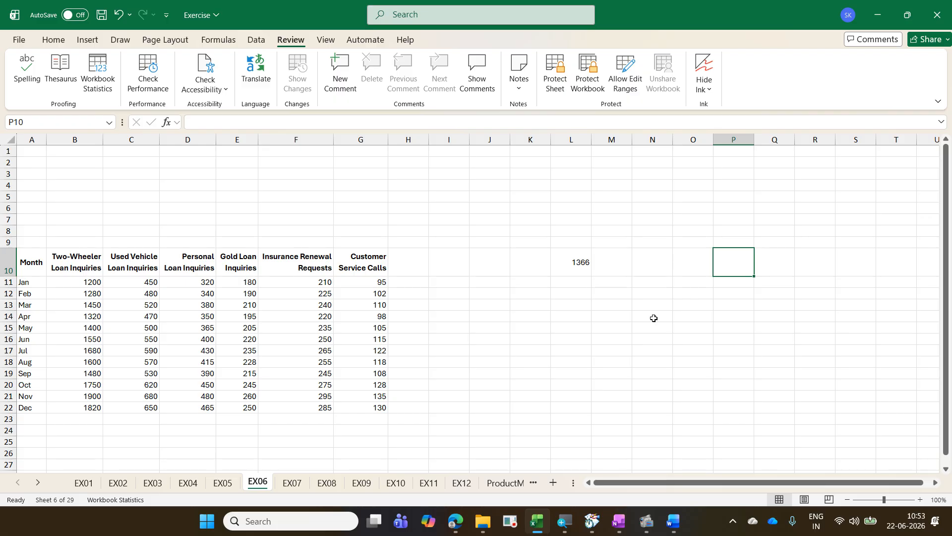
Step: Demonstrate continuous zooming by magnifying and shrinking the EX06 sheet repeatedly around the pointer
{"action": "scroll", "coordinate": [653, 318], "scroll_direction": "up", "scroll_amount": 1}
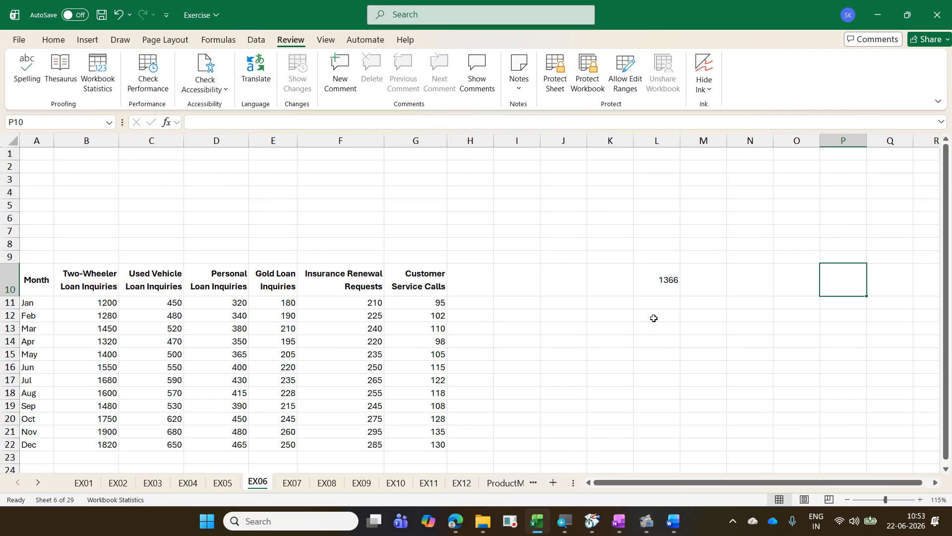
{"action": "scroll", "coordinate": [654, 318], "scroll_direction": "up", "scroll_amount": 2}
{"action": "scroll", "coordinate": [653, 318], "scroll_direction": "down", "scroll_amount": 3}
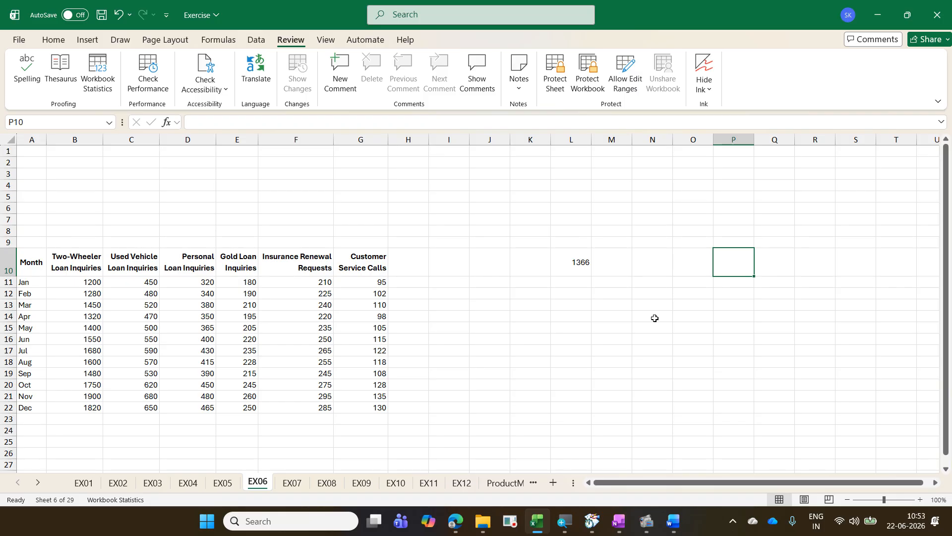
{"action": "scroll", "coordinate": [655, 318], "scroll_direction": "up", "scroll_amount": 4}
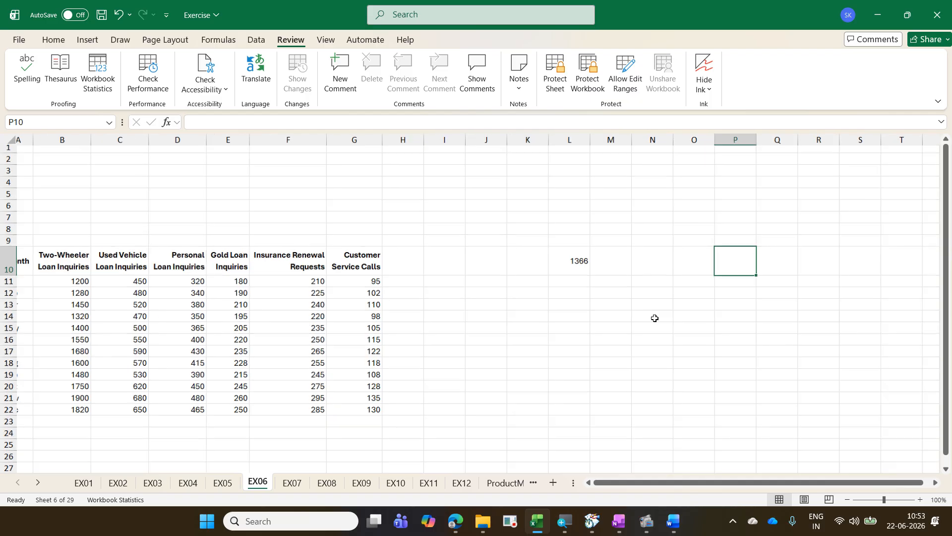
{"action": "scroll", "coordinate": [655, 317], "scroll_direction": "down", "scroll_amount": 5}
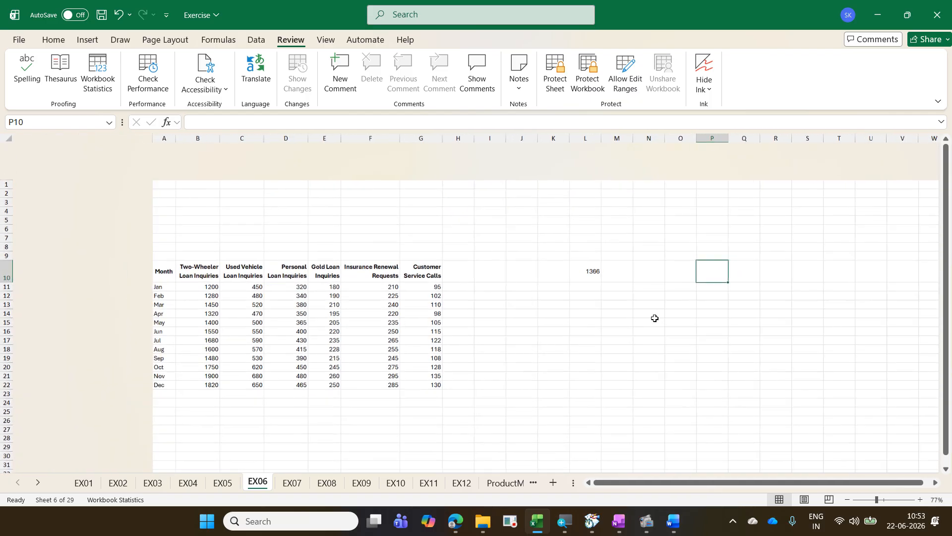
{"action": "scroll", "coordinate": [654, 318], "scroll_direction": "up", "scroll_amount": 4}
{"action": "scroll", "coordinate": [654, 318], "scroll_direction": "down", "scroll_amount": 3}
{"action": "scroll", "coordinate": [654, 318], "scroll_direction": "down", "scroll_amount": 2}
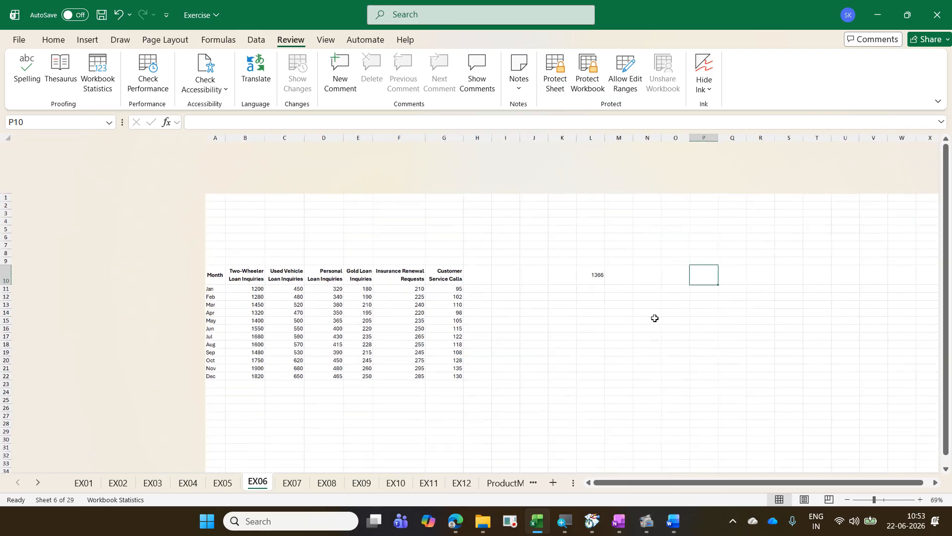
{"action": "scroll", "coordinate": [655, 318], "scroll_direction": "up", "scroll_amount": 3}
{"action": "scroll", "coordinate": [655, 318], "scroll_direction": "down", "scroll_amount": 3}
{"action": "scroll", "coordinate": [655, 318], "scroll_direction": "up", "scroll_amount": 4}
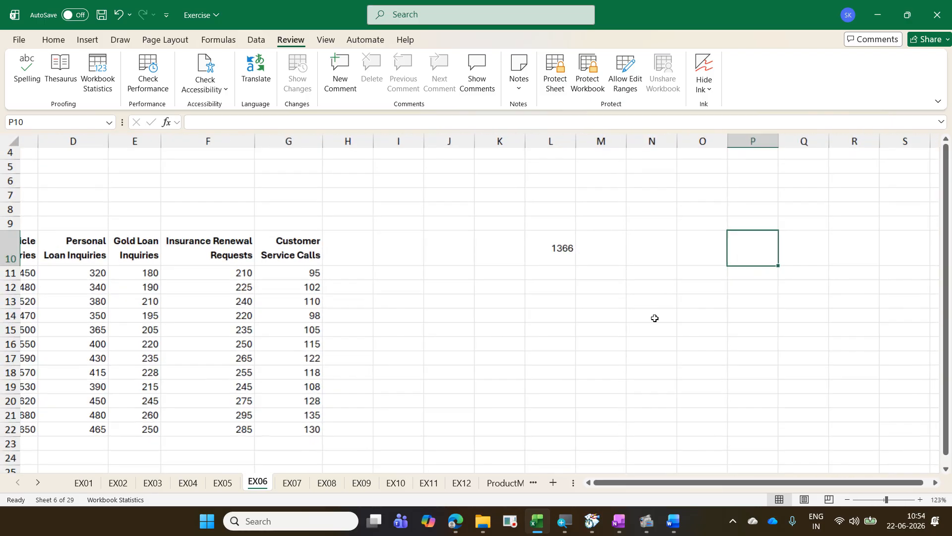
{"action": "scroll", "coordinate": [654, 318], "scroll_direction": "down", "scroll_amount": 3}
{"action": "scroll", "coordinate": [654, 318], "scroll_direction": "up", "scroll_amount": 3}
{"action": "scroll", "coordinate": [654, 318], "scroll_direction": "down", "scroll_amount": 4}
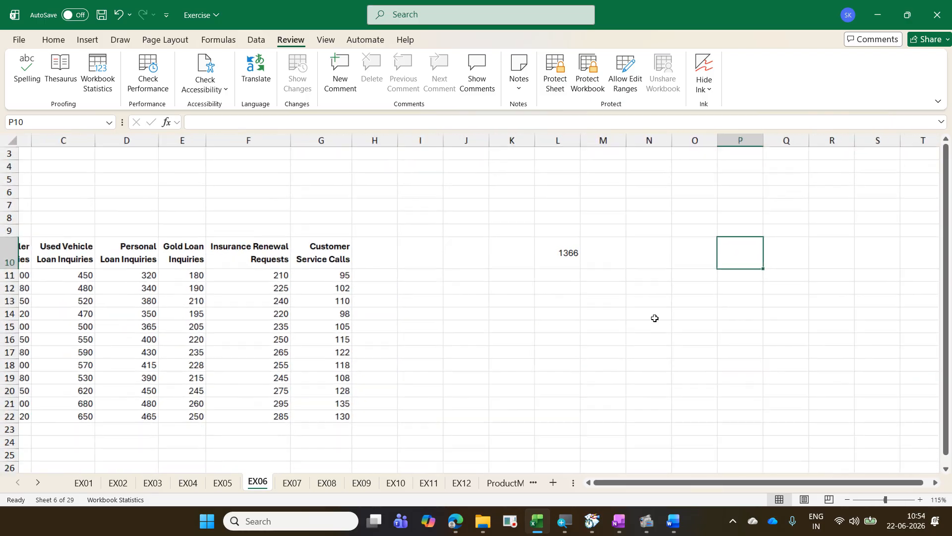
{"action": "scroll", "coordinate": [654, 318], "scroll_direction": "up", "scroll_amount": 4}
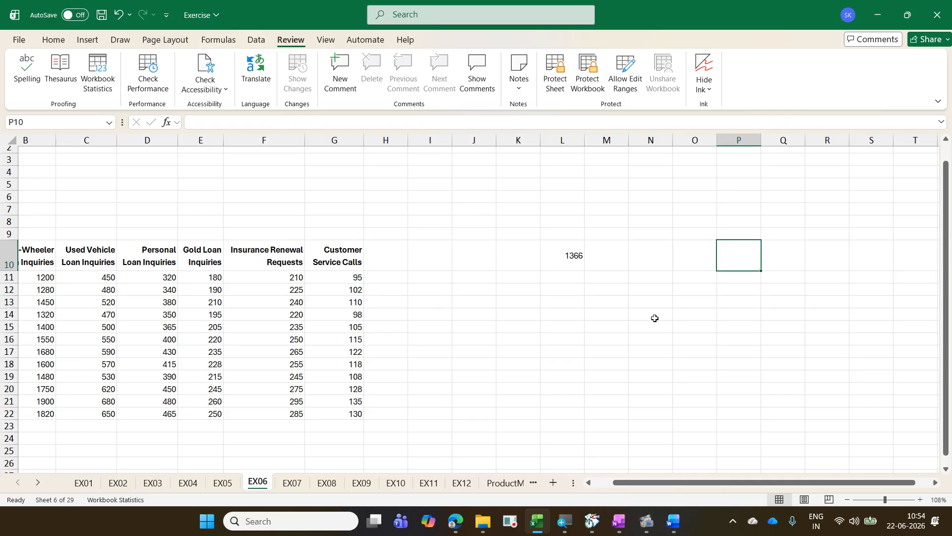
Step: Look across the EX06 sheet's distant columns and down past row 150, and return to its data table
{"action": "scroll", "coordinate": [654, 318], "scroll_direction": "right", "scroll_amount": 20}
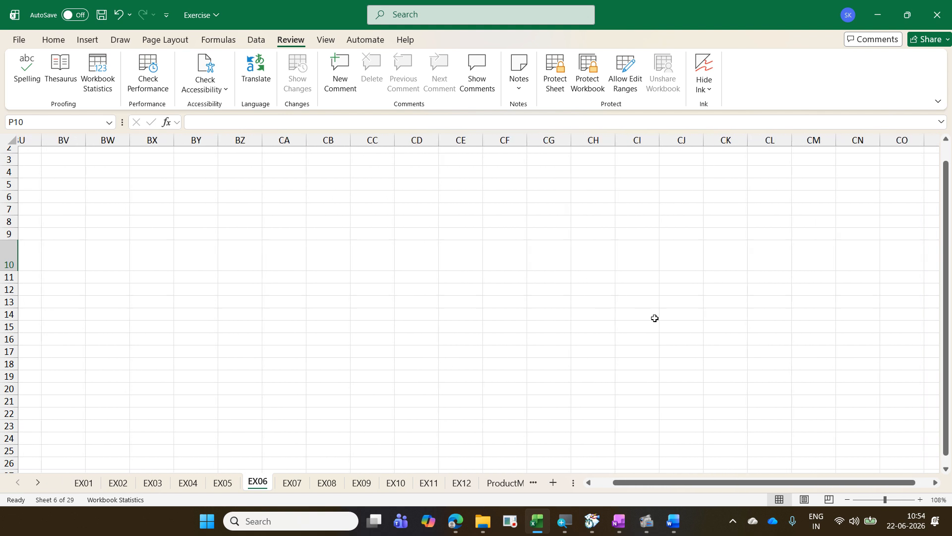
{"action": "scroll", "coordinate": [654, 318], "scroll_direction": "right", "scroll_amount": 2}
{"action": "scroll", "coordinate": [655, 318], "scroll_direction": "left", "scroll_amount": 20}
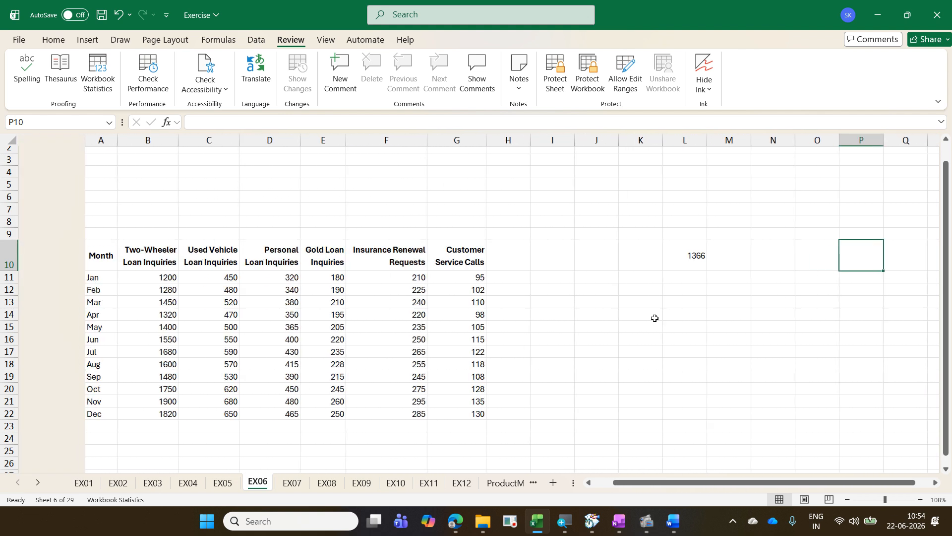
{"action": "scroll", "coordinate": [654, 318], "scroll_direction": "up", "scroll_amount": 2}
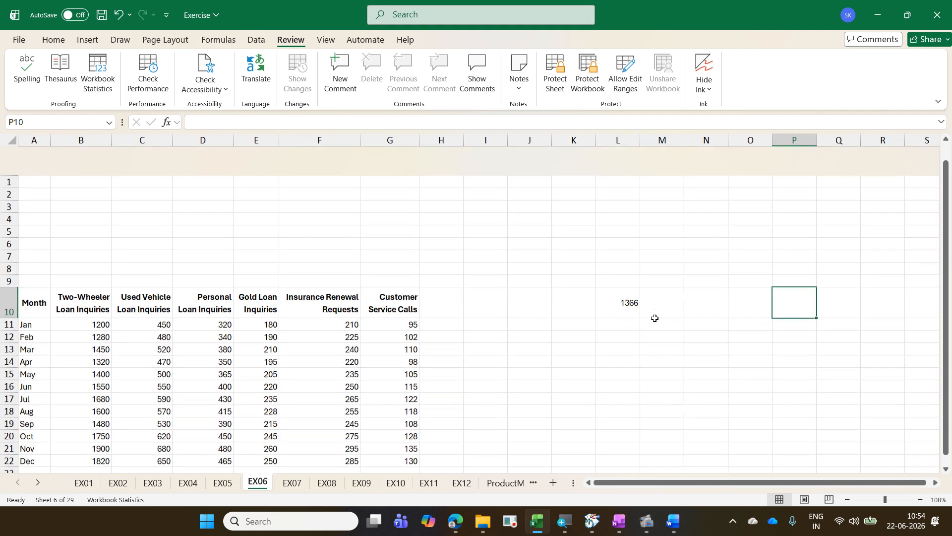
{"action": "scroll", "coordinate": [655, 318], "scroll_direction": "down", "scroll_amount": 20}
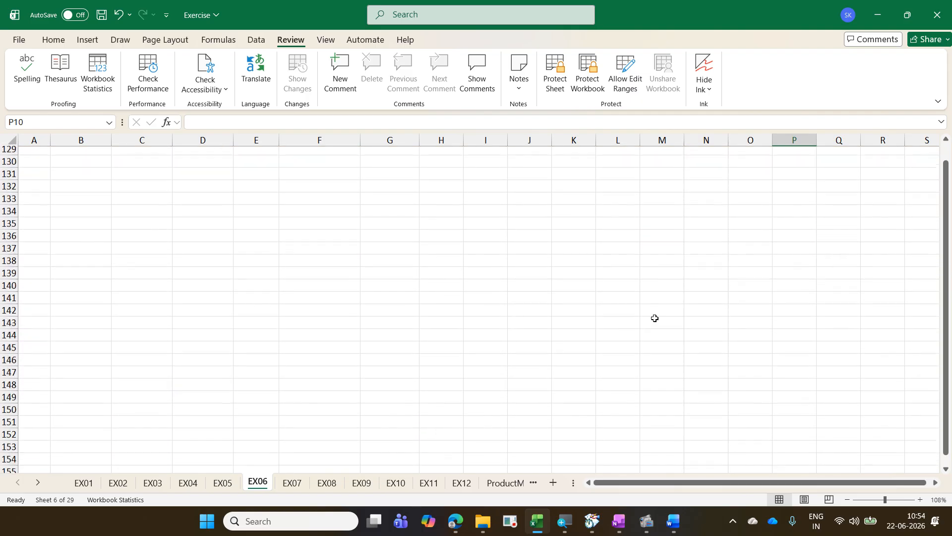
{"action": "scroll", "coordinate": [654, 318], "scroll_direction": "up", "scroll_amount": 20}
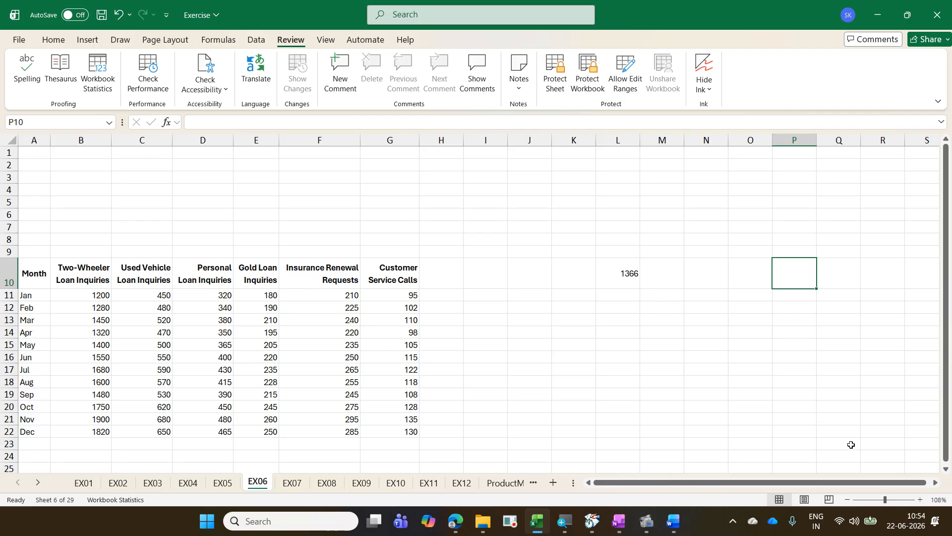
Step: Restore the sheet zoom to 100% and delete the value in cell L10
{"action": "left_click", "coordinate": [848, 500]}
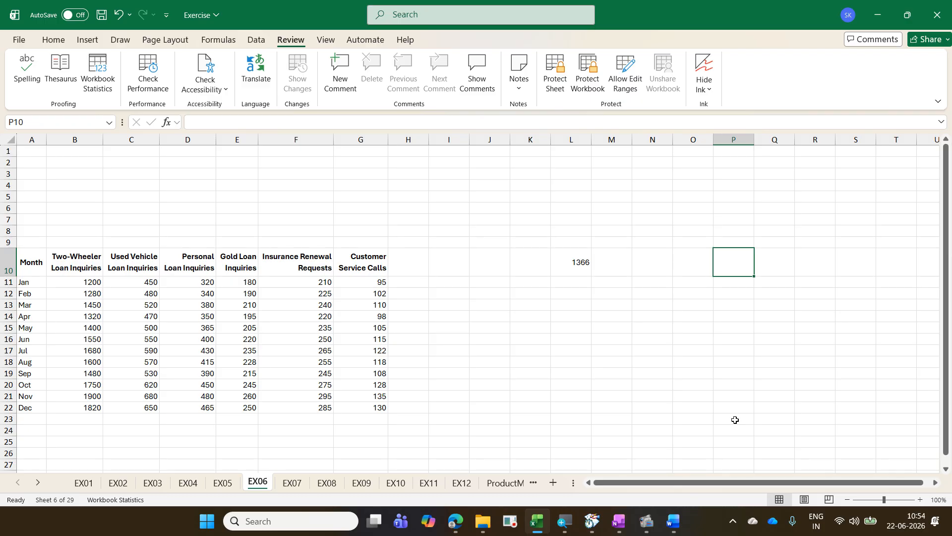
{"action": "left_click", "coordinate": [586, 279]}
{"action": "left_click", "coordinate": [580, 267]}
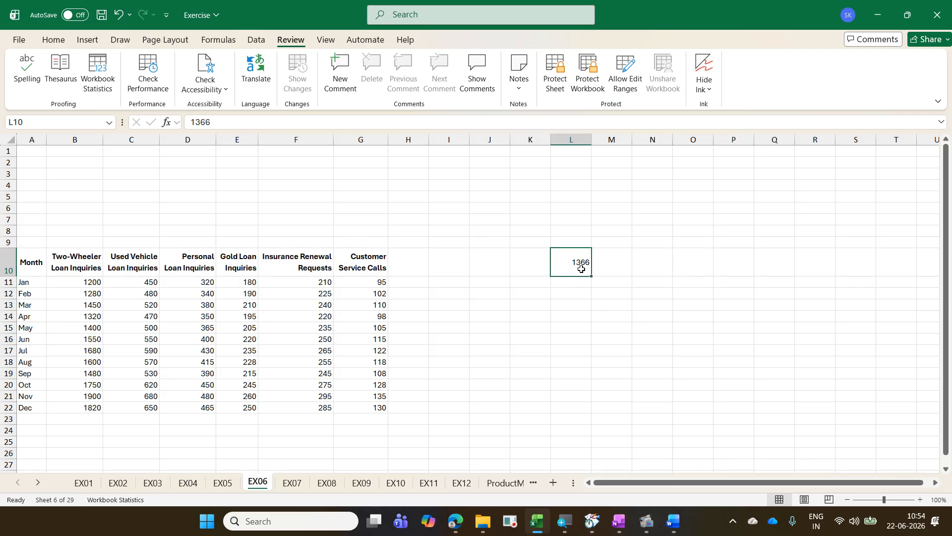
{"action": "key", "text": "Delete"}
{"action": "left_click", "coordinate": [541, 336]}
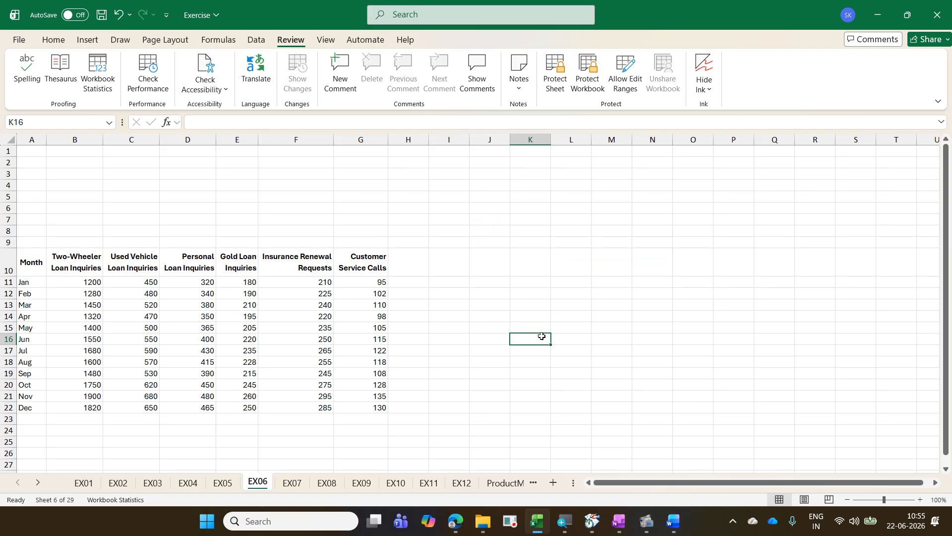
Step: Zoom the sheet in to 130% and return it to 100%
{"action": "key", "text": "ctrl+alt+equal"}
{"action": "key", "text": "ctrl+alt+equal"}
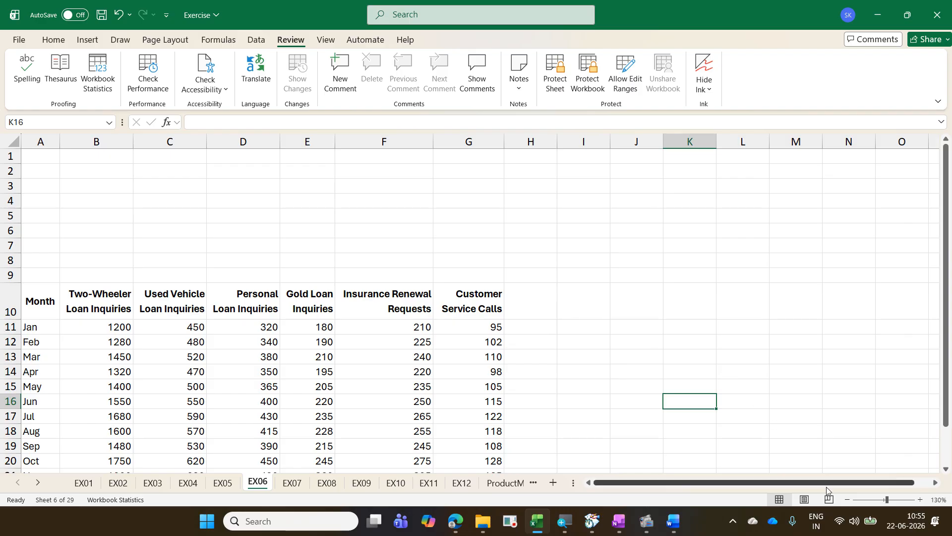
{"action": "left_click", "coordinate": [847, 500]}
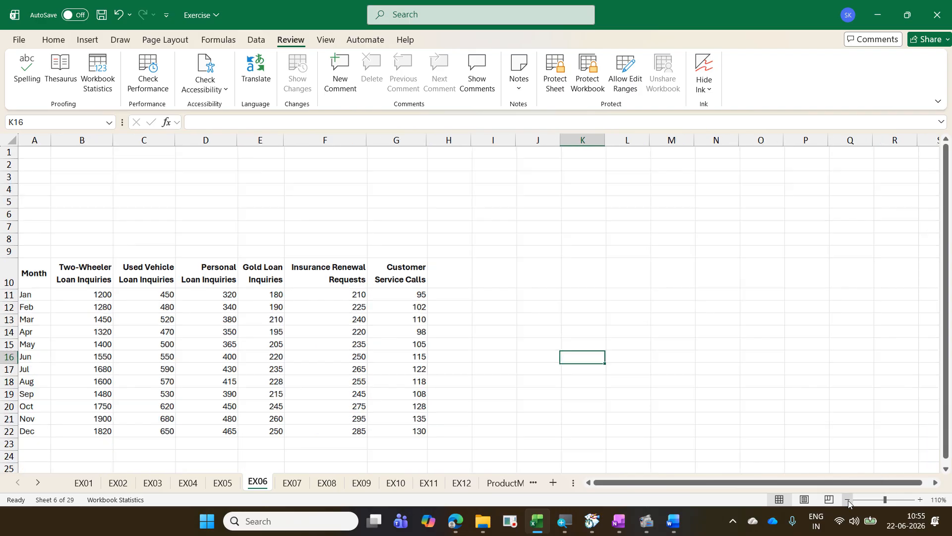
{"action": "left_click", "coordinate": [848, 500]}
{"action": "left_click", "coordinate": [847, 500]}
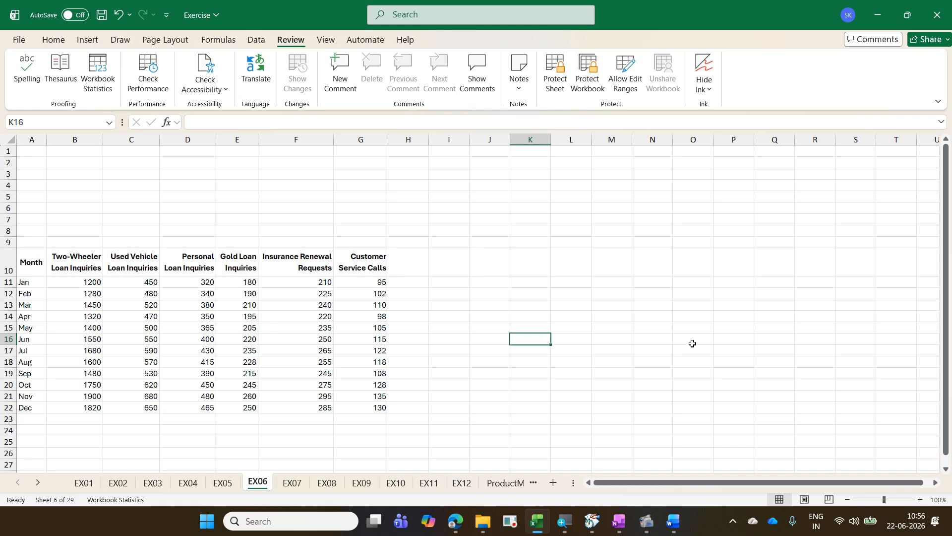
Step: Switch from the EX06 sheet to the EX01 sheet
{"action": "key", "text": "ctrl+Page_Up"}
{"action": "key", "text": "ctrl+Page_Up"}
{"action": "key", "text": "ctrl+Page_Up"}
{"action": "key", "text": "ctrl+Page_Up"}
{"action": "key", "text": "ctrl+Page_Up"}
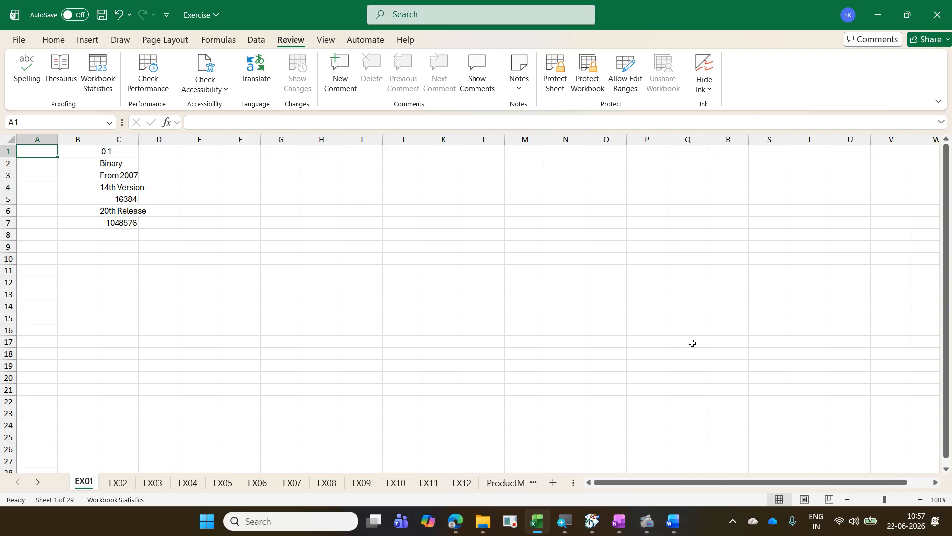
{"action": "left_click", "coordinate": [876, 14]}
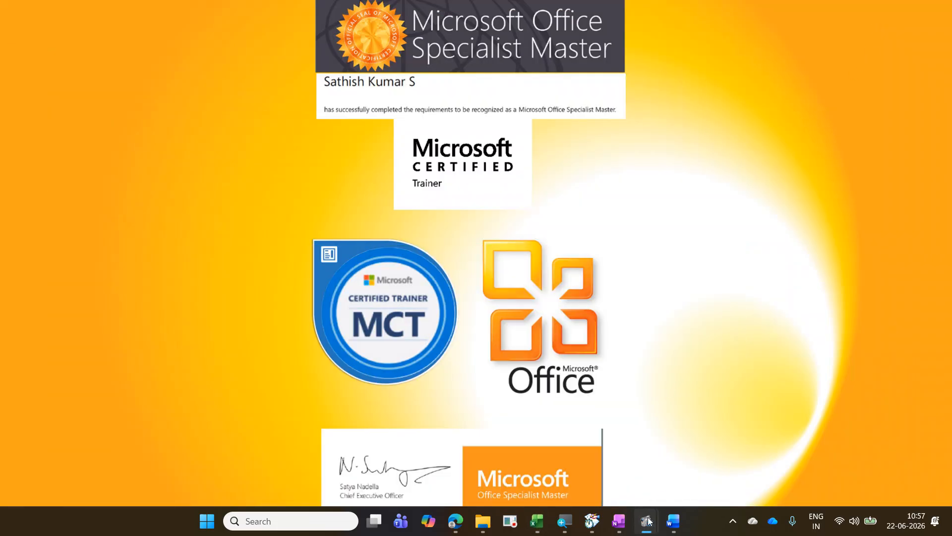
{"action": "mouse_move", "coordinate": [647, 520]}
{"action": "left_click", "coordinate": [596, 466]}
{"action": "key", "text": "ctrl+shift+r"}
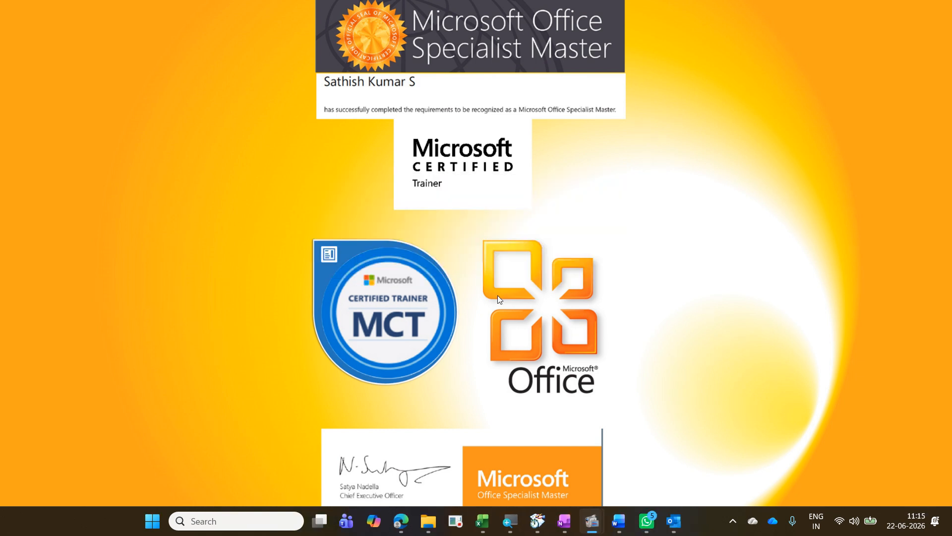
{"action": "left_click", "coordinate": [482, 522]}
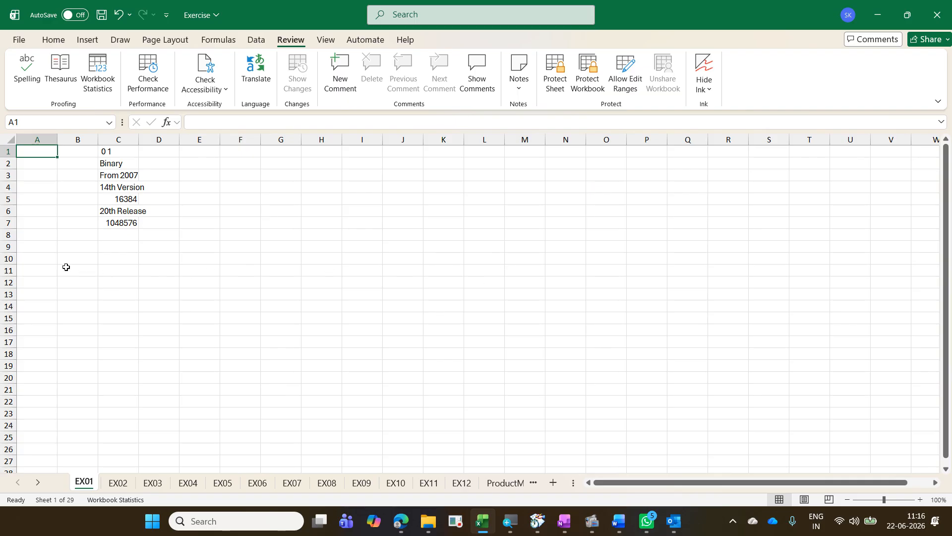
Step: Enter the heading "Fill Handle" in cell A10 of the EX01 sheet
{"action": "left_click", "coordinate": [43, 258]}
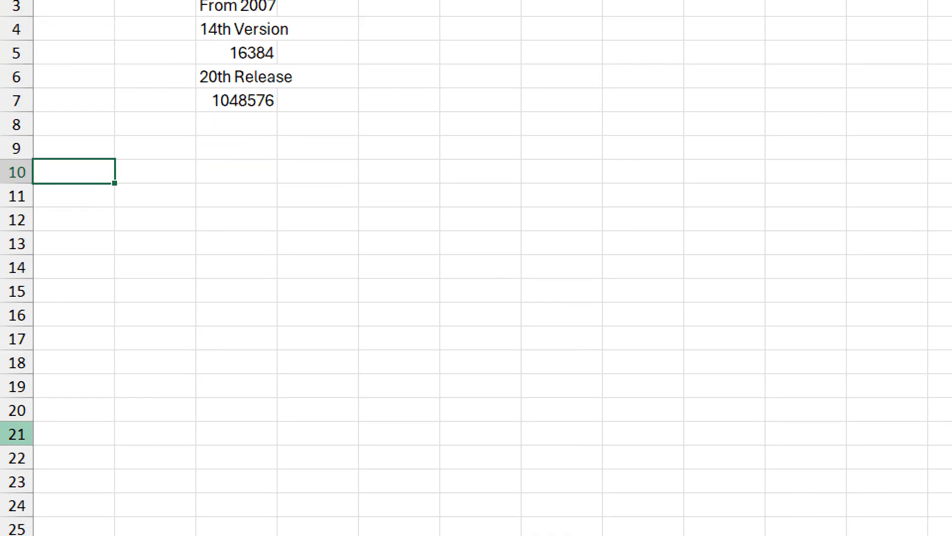
{"action": "type", "text": "Fill Handle"}
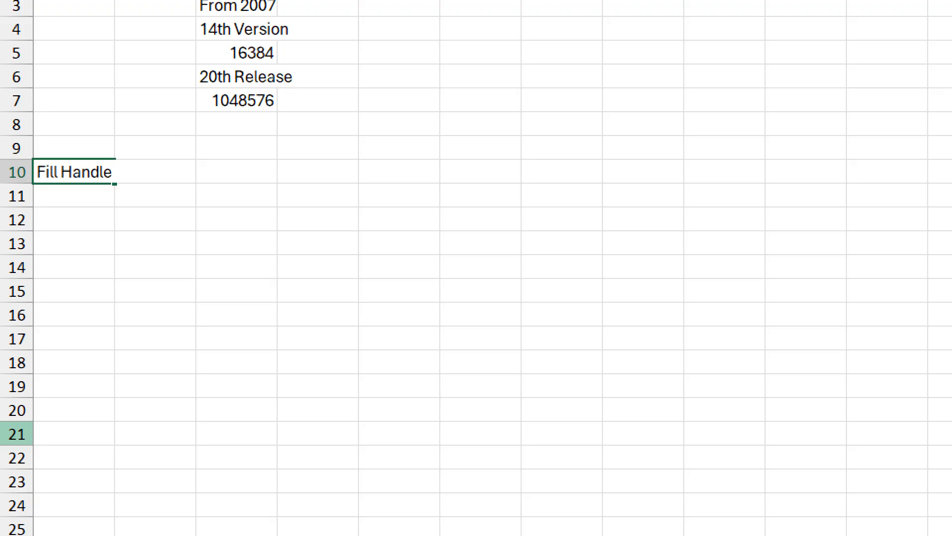
{"action": "key", "text": "Return"}
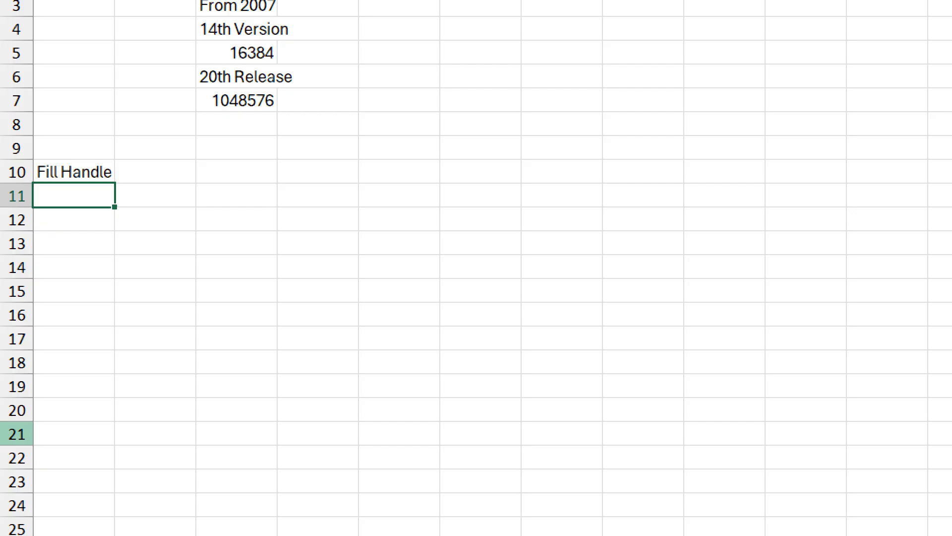
Step: Enter "Jan" in cell A11 below the Fill Handle heading and select that cell
{"action": "type", "text": "Jan"}
{"action": "key", "text": "Return"}
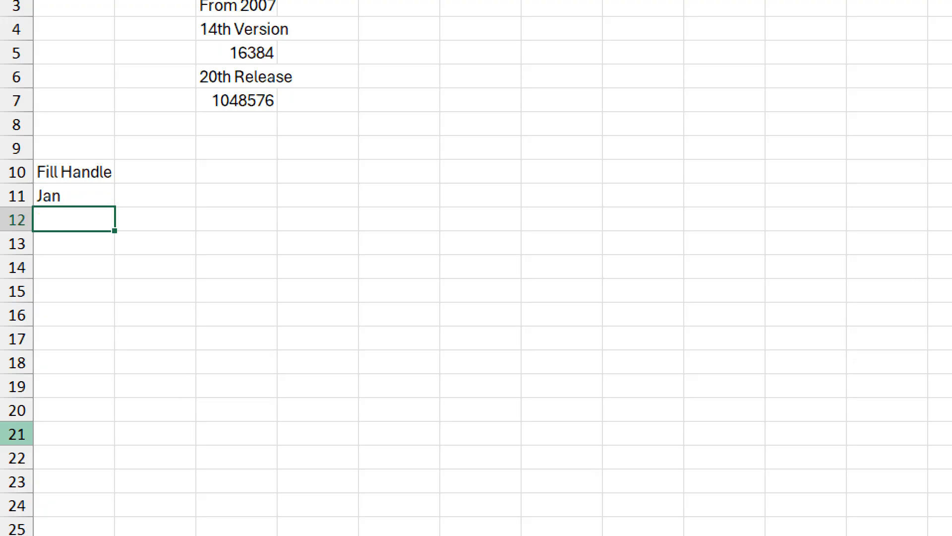
{"action": "key", "text": "Up"}
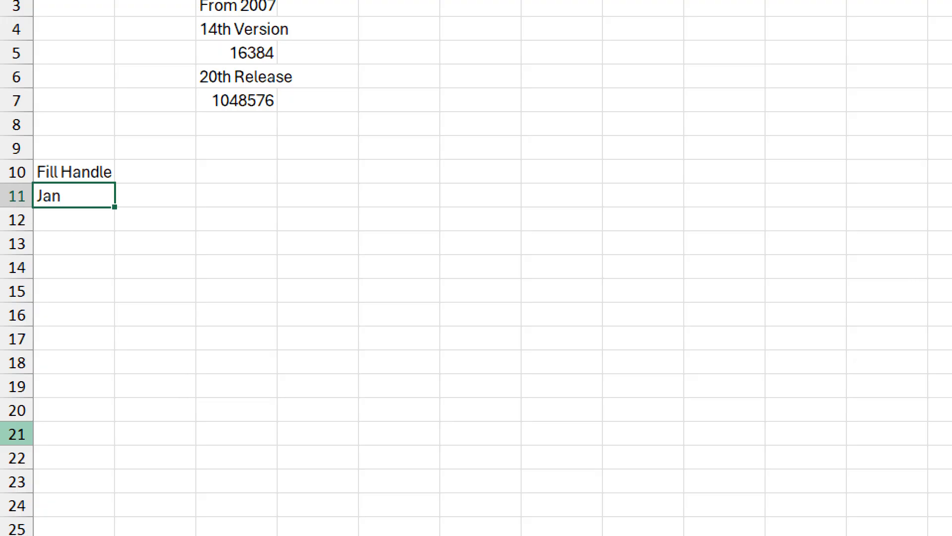
{"action": "key", "text": "Down"}
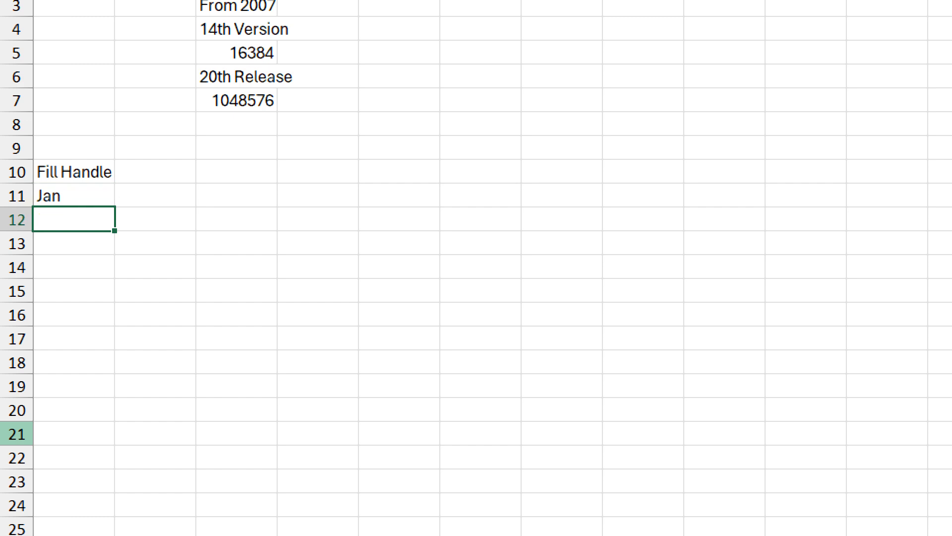
{"action": "key", "text": "Up"}
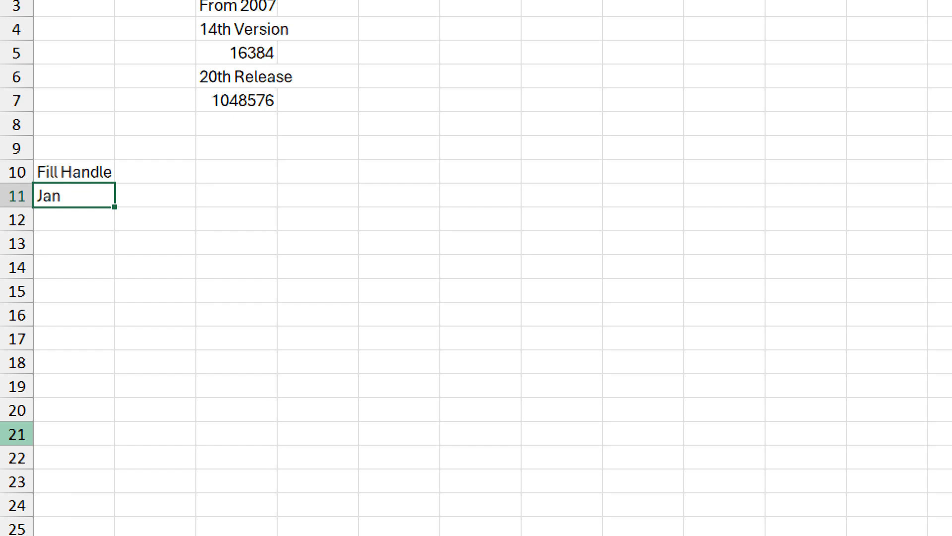
{"action": "type", "text": "Jan"}
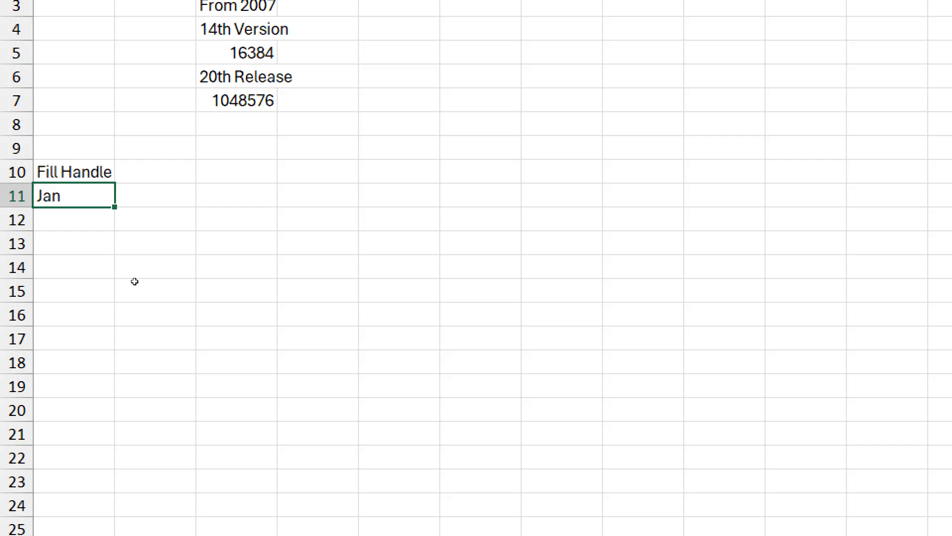
{"action": "key", "text": "Up"}
{"action": "key", "text": "Right"}
{"action": "key", "text": "Right"}
{"action": "key", "text": "Right"}
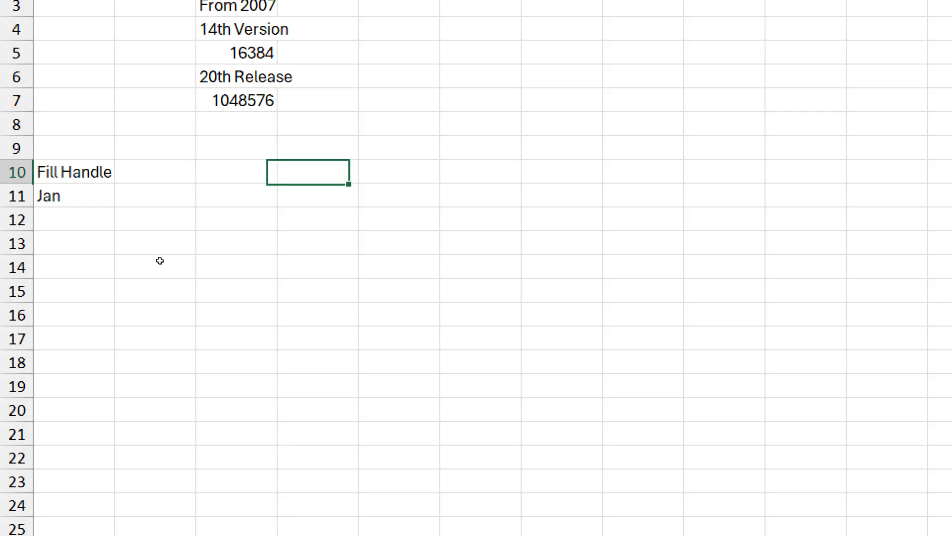
{"action": "key", "text": "Down"}
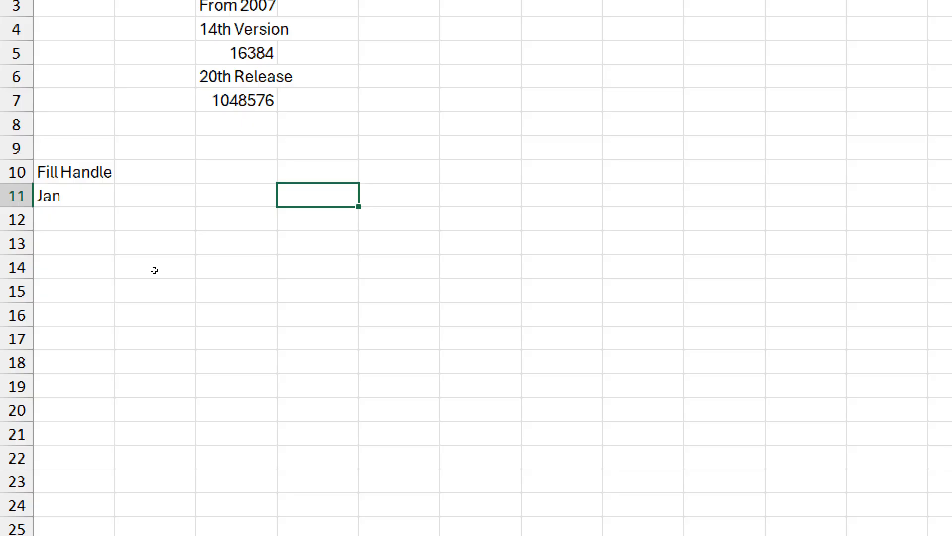
{"action": "left_click_drag", "start_coordinate": [155, 270], "coordinate": [234, 323]}
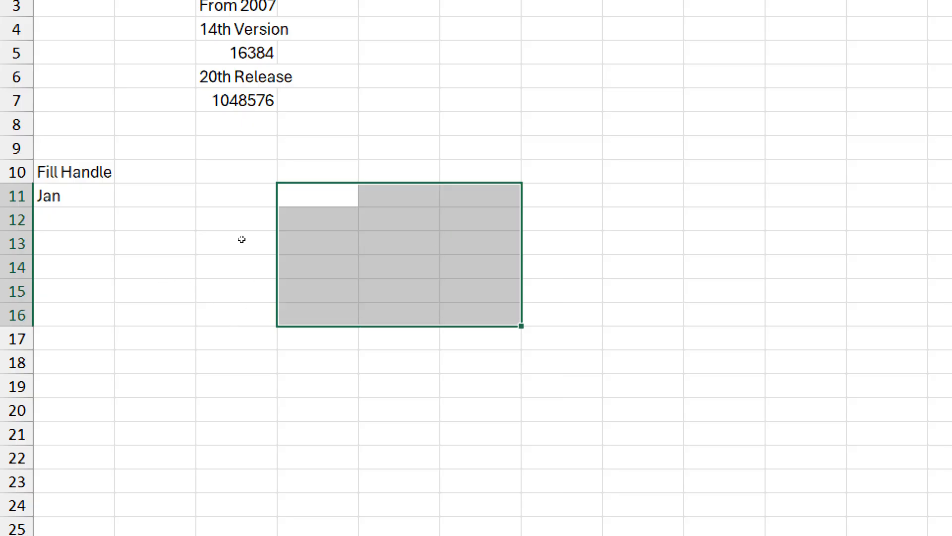
{"action": "left_click_drag", "start_coordinate": [241, 236], "coordinate": [288, 338]}
{"action": "left_click_drag", "start_coordinate": [199, 250], "coordinate": [274, 351]}
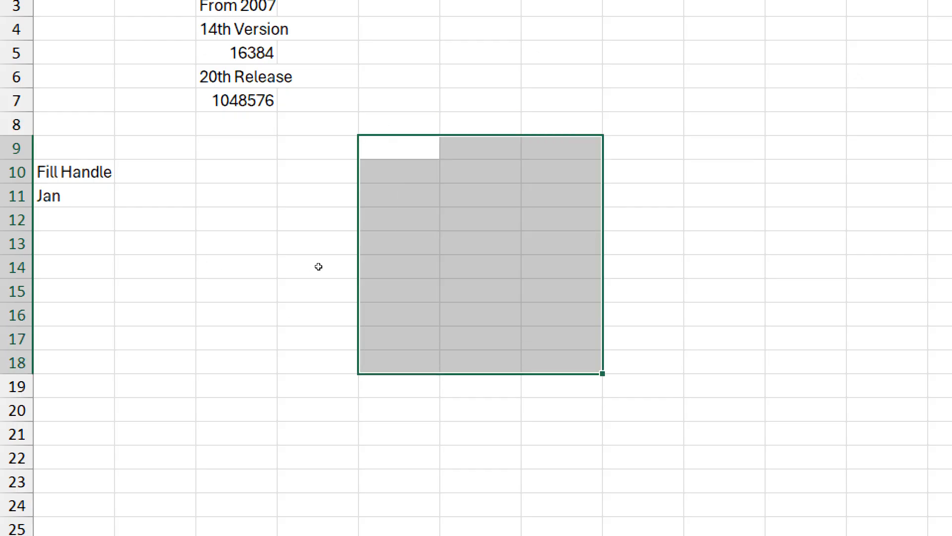
{"action": "left_click_drag", "start_coordinate": [319, 267], "coordinate": [354, 346]}
{"action": "left_click_drag", "start_coordinate": [247, 283], "coordinate": [328, 392]}
{"action": "left_click_drag", "start_coordinate": [328, 261], "coordinate": [397, 361]}
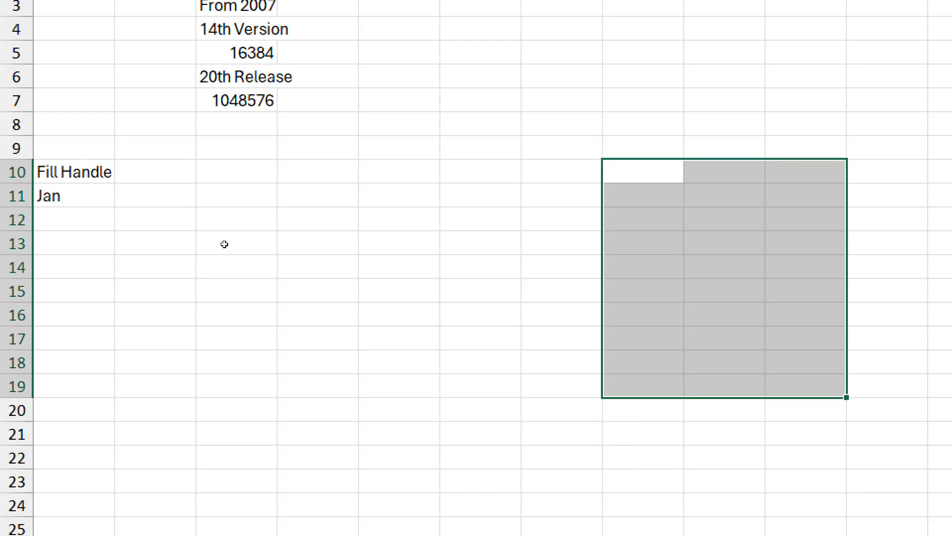
{"action": "left_click_drag", "start_coordinate": [225, 244], "coordinate": [285, 342]}
{"action": "left_click_drag", "start_coordinate": [335, 263], "coordinate": [399, 370]}
{"action": "left_click_drag", "start_coordinate": [221, 273], "coordinate": [272, 358]}
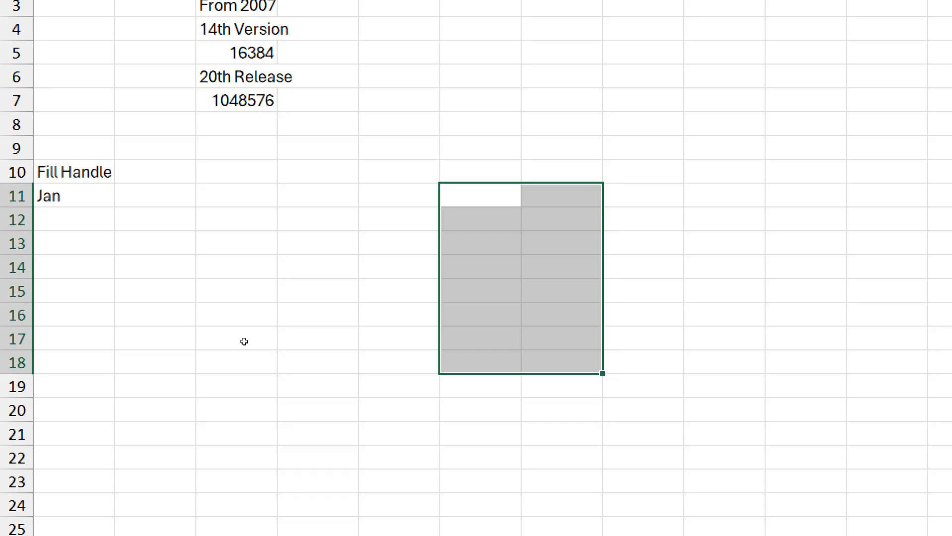
Step: Fill the month abbreviations down from "Jan" in cell A11 to "Dec" in A22 with the fill handle
{"action": "left_click", "coordinate": [42, 268]}
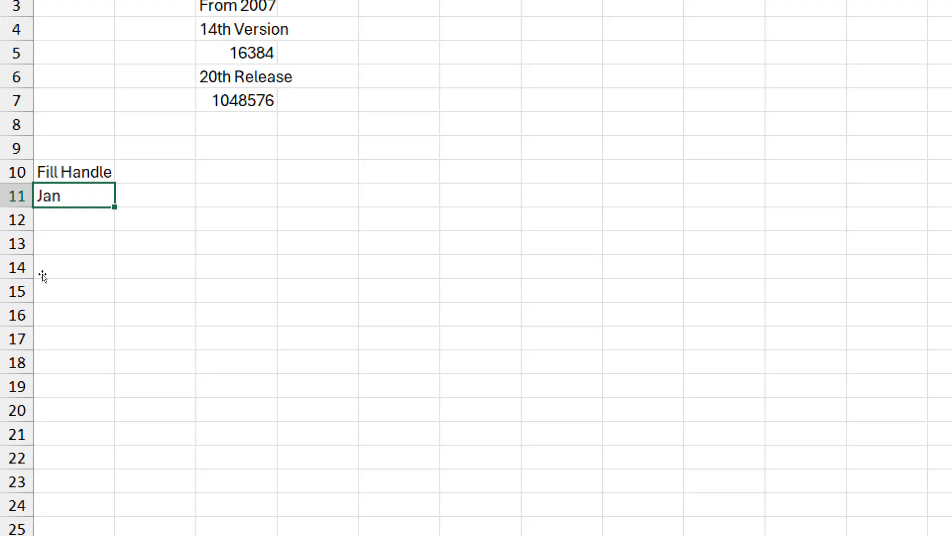
{"action": "mouse_move", "coordinate": [43, 274]}
{"action": "left_mouse_down"}
{"action": "mouse_move", "coordinate": [57, 285]}
{"action": "mouse_move", "coordinate": [284, 271]}
{"action": "mouse_move", "coordinate": [299, 245]}
{"action": "mouse_move", "coordinate": [288, 303]}
{"action": "mouse_move", "coordinate": [198, 314]}
{"action": "mouse_move", "coordinate": [61, 289]}
{"action": "mouse_move", "coordinate": [33, 268]}
{"action": "left_mouse_up"}
{"action": "left_click_drag", "start_coordinate": [57, 278], "coordinate": [61, 404]}
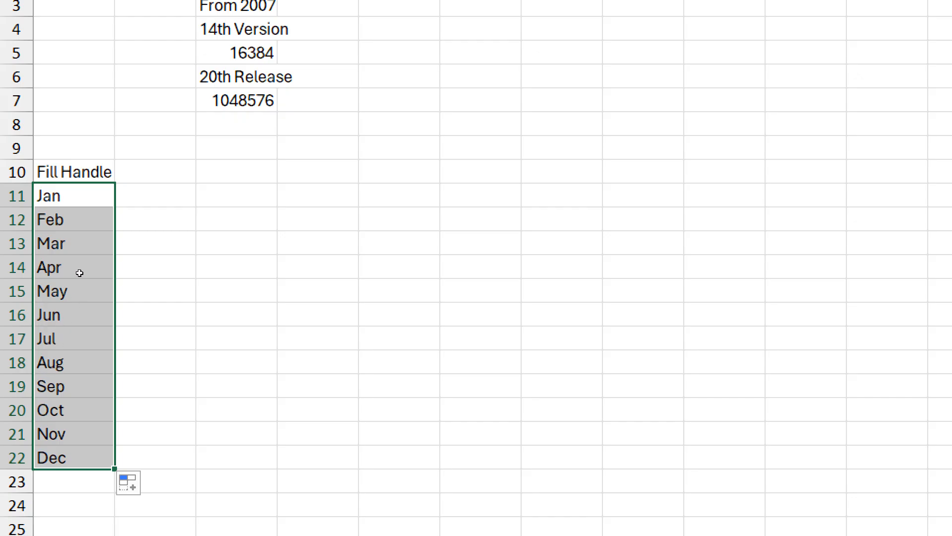
Step: Enter "January" in cell B11 and fill the full month names down to "December" in B22
{"action": "key", "text": "Right"}
{"action": "type", "text": "Ja"}
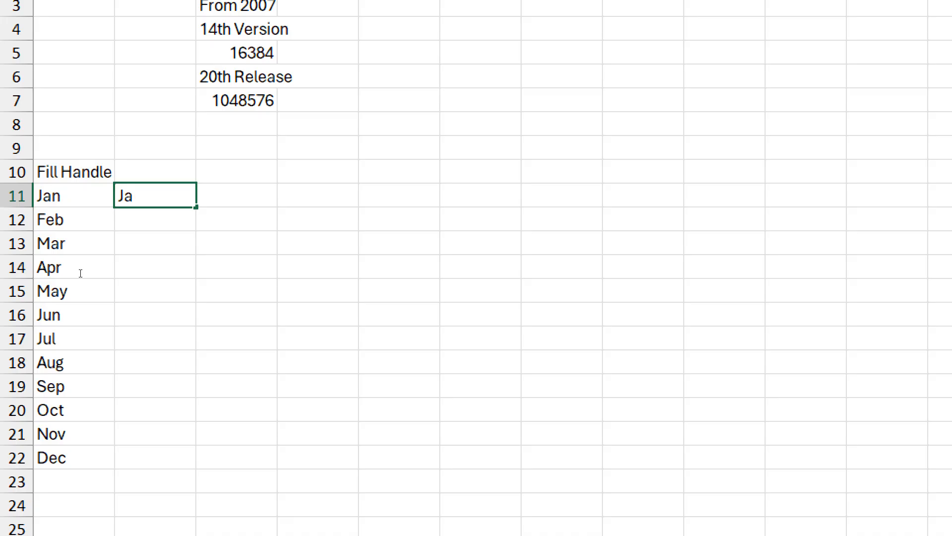
{"action": "type", "text": "nuary"}
{"action": "left_click_drag", "start_coordinate": [98, 274], "coordinate": [103, 400]}
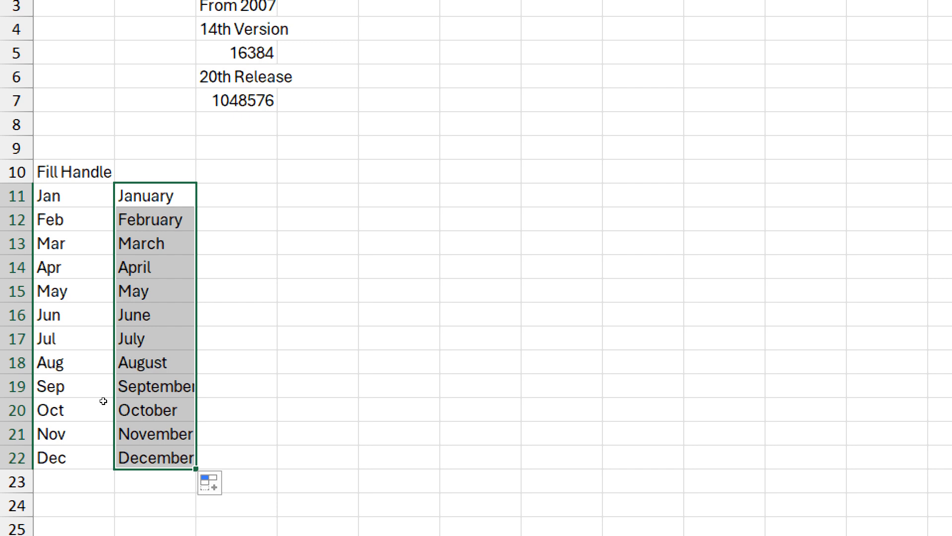
Step: Enter "Sun" in cell C11 and fill the weekday abbreviations down to "Sat" in C17
{"action": "key", "text": "Right"}
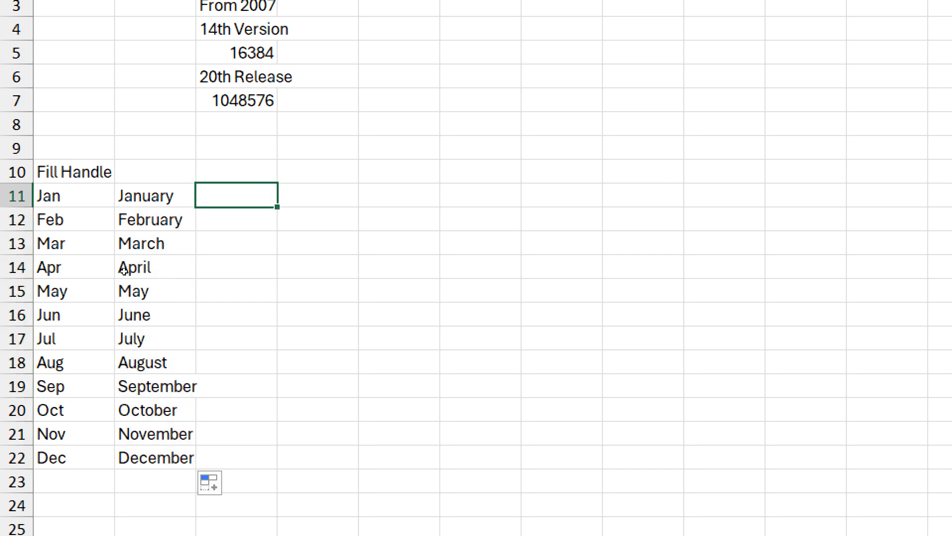
{"action": "type", "text": "Sun"}
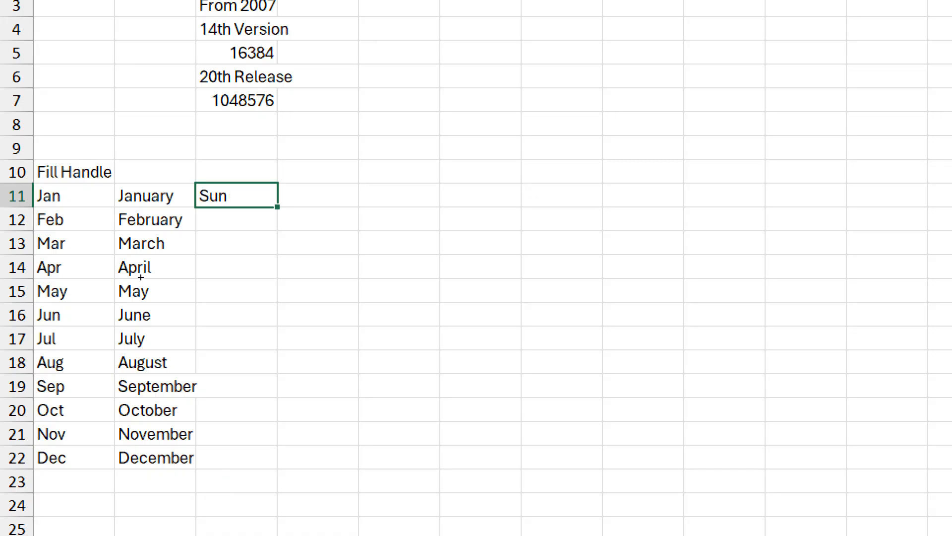
{"action": "left_click_drag", "start_coordinate": [277, 206], "coordinate": [278, 350]}
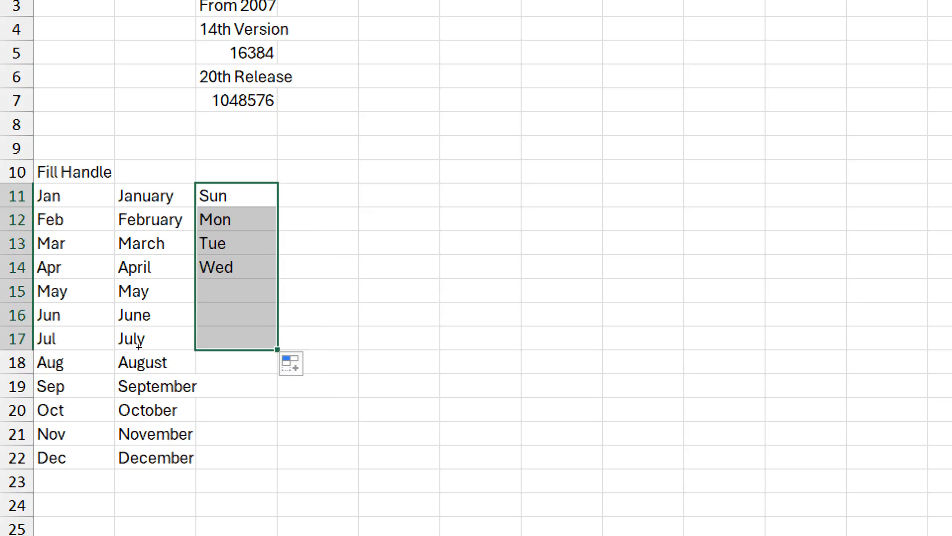
Step: Enter "1st" in cell D11 and fill the ordinals down to "12th" in D22
{"action": "key", "text": "Right"}
{"action": "type", "text": "1s"}
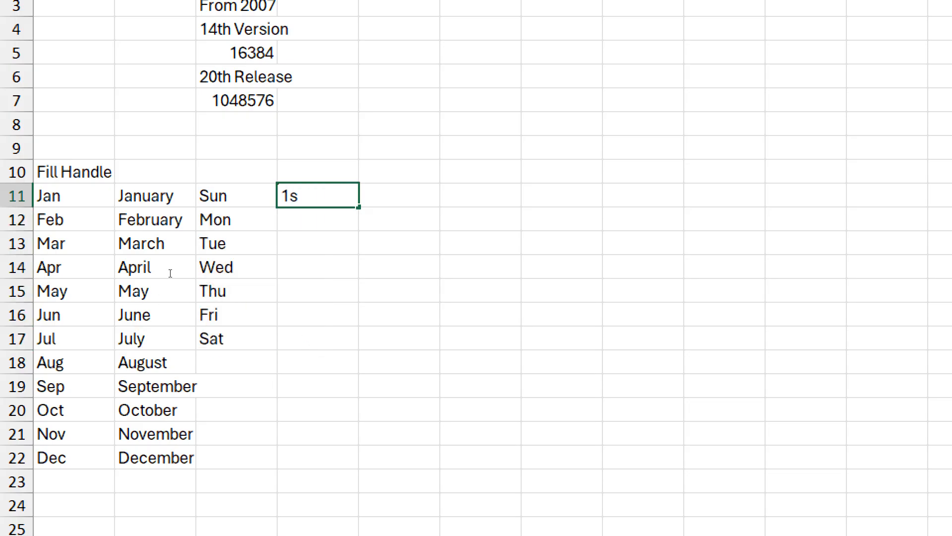
{"action": "type", "text": "t"}
{"action": "left_click_drag", "start_coordinate": [359, 207], "coordinate": [359, 464]}
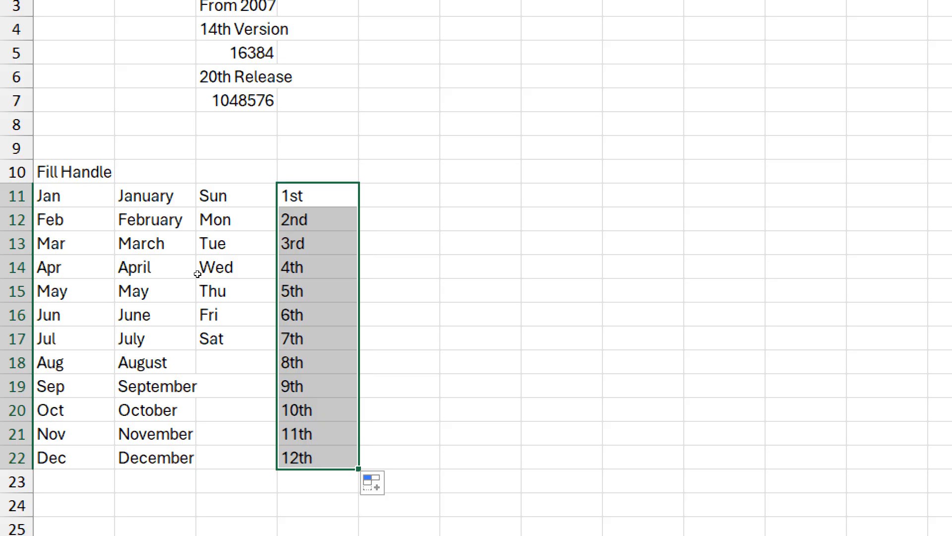
Step: Enter 1 in cell E11 and fill the same value down to E22
{"action": "key", "text": "Right"}
{"action": "type", "text": "1"}
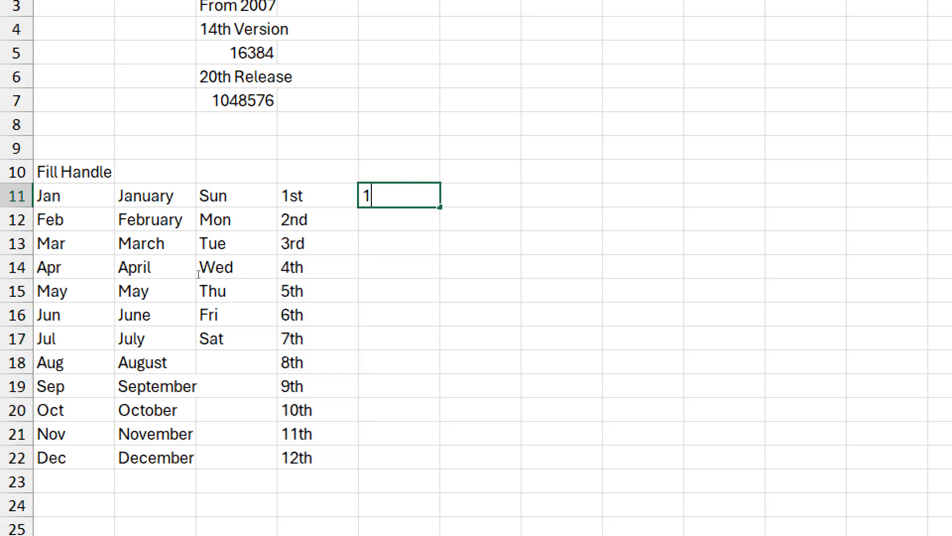
{"action": "key", "text": "ctrl+Return"}
{"action": "left_click_drag", "start_coordinate": [440, 206], "coordinate": [441, 461]}
Step: Enter 1 in F11 and 2 in F12, and extend the two cells as a number series to 12 in F22
{"action": "key", "text": "Right"}
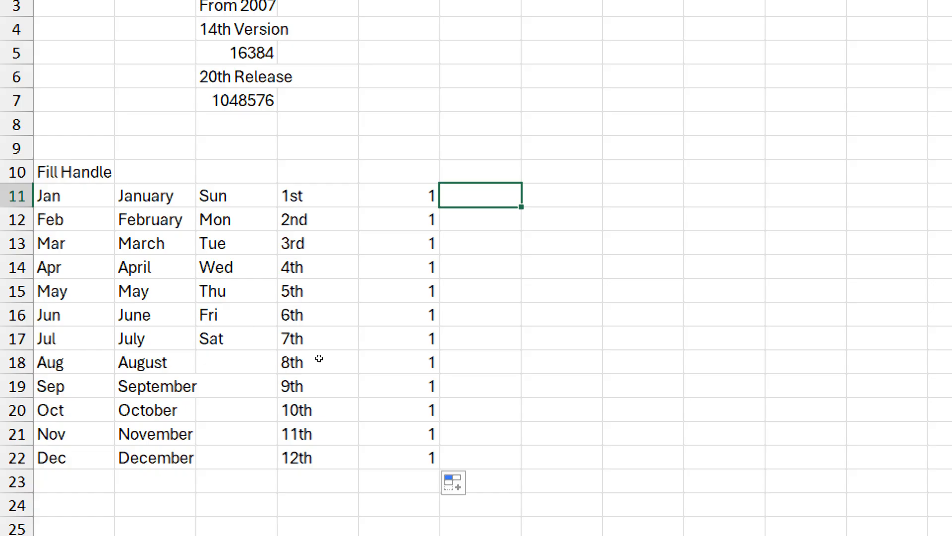
{"action": "type", "text": "1"}
{"action": "key", "text": "Return"}
{"action": "type", "text": "2"}
{"action": "key", "text": "Return"}
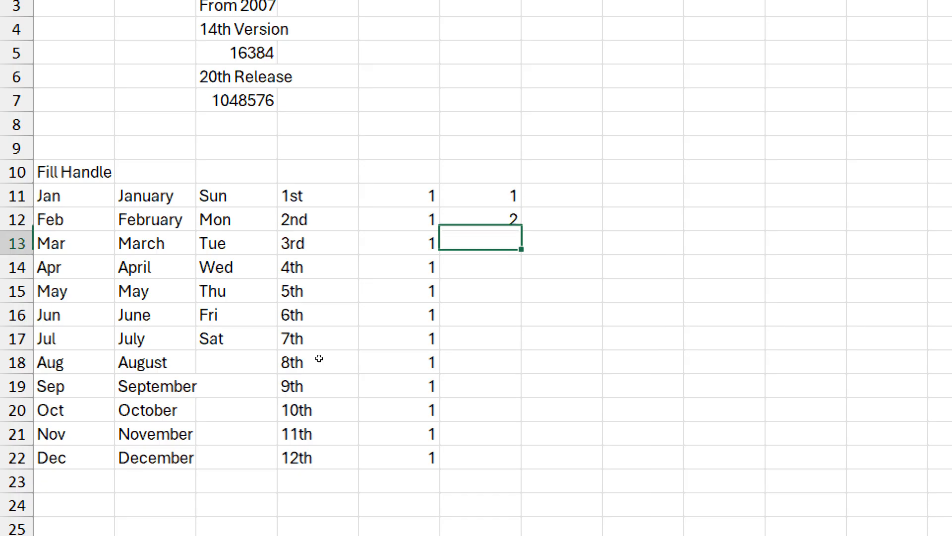
{"action": "key", "text": "Up"}
{"action": "key", "text": "Up"}
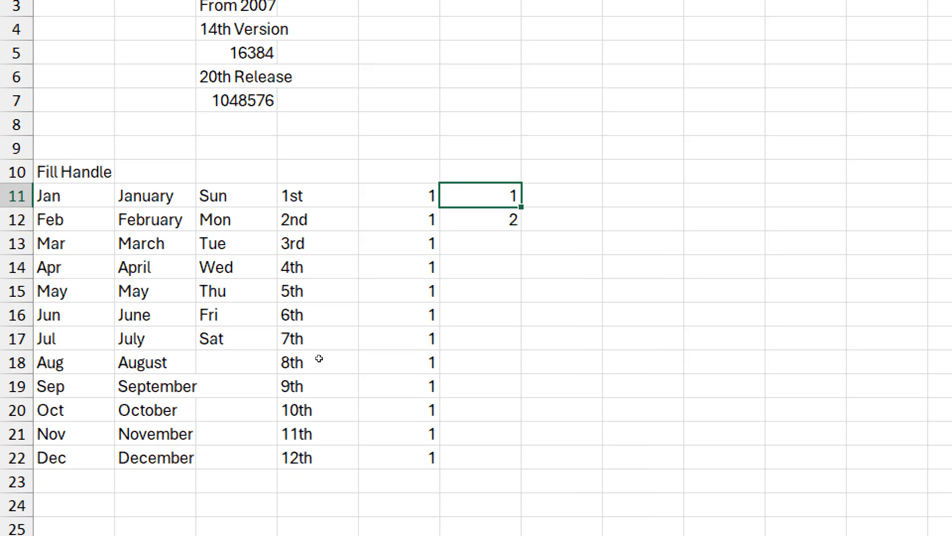
{"action": "key", "text": "shift+Down"}
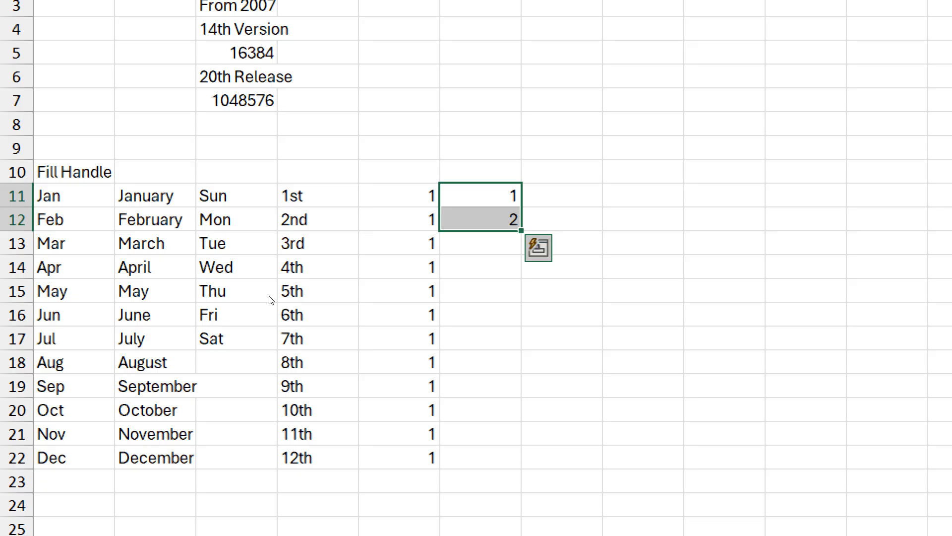
{"action": "left_click_drag", "start_coordinate": [521, 230], "coordinate": [501, 408]}
{"action": "left_click_drag", "start_coordinate": [248, 387], "coordinate": [247, 403]}
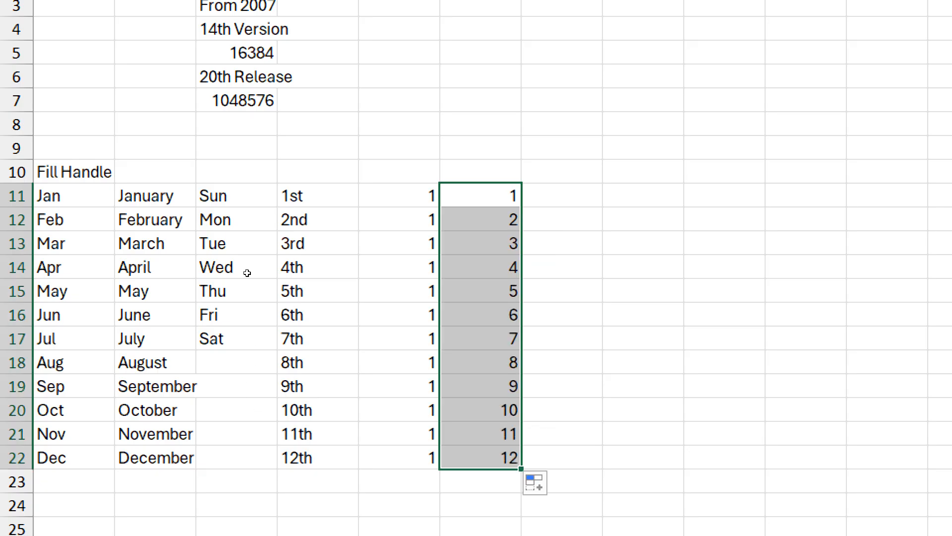
{"action": "key", "text": "shift+BackSpace"}
{"action": "key", "text": "Down"}
{"action": "key", "text": "Up"}
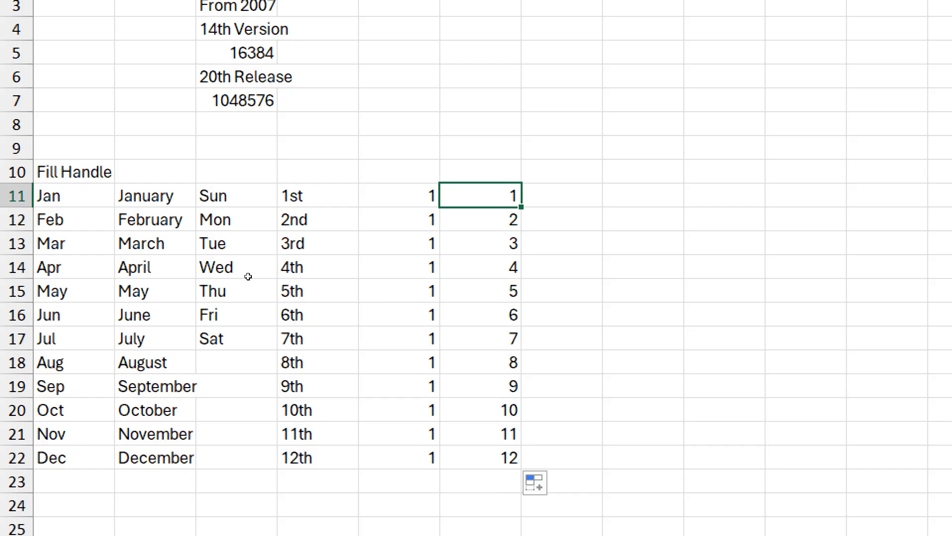
{"action": "key", "text": "shift+Down"}
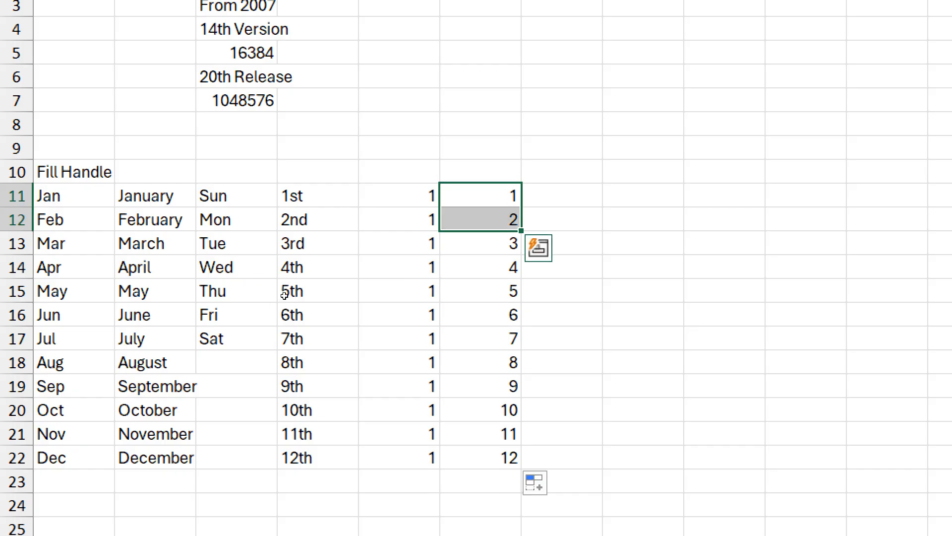
Step: Enter 1 in cell G11 and fill it down as an increasing series to 12 in G22
{"action": "key", "text": "Right"}
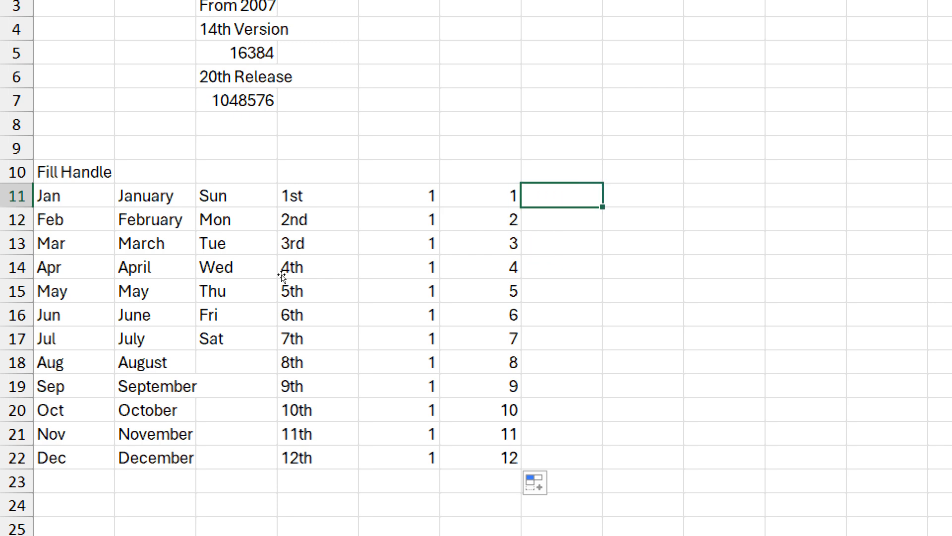
{"action": "type", "text": "1"}
{"action": "key", "text": "ctrl+Return"}
{"action": "left_click_drag", "start_coordinate": [602, 207], "coordinate": [603, 469]}
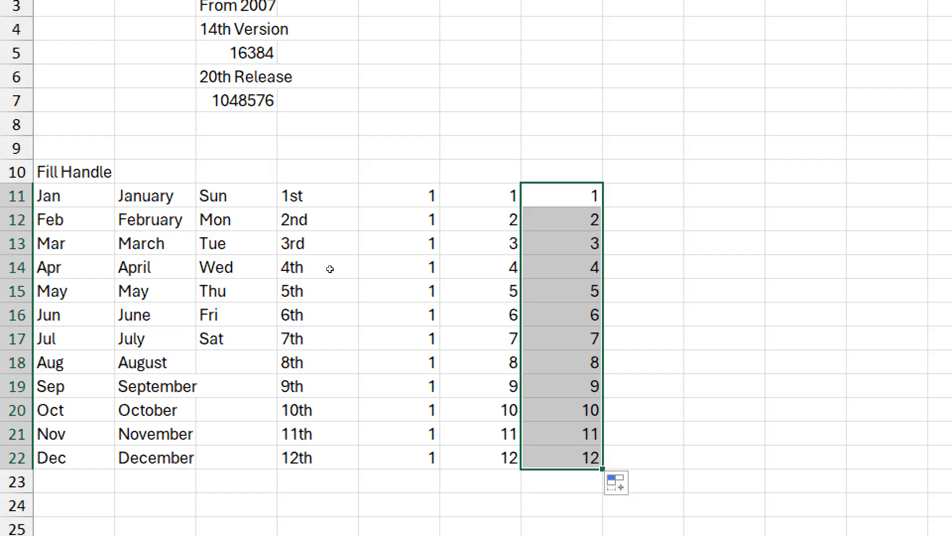
Step: Enter 1 in cell H11 and copy it down to H22 with the fill handle
{"action": "key", "text": "Right"}
{"action": "type", "text": "1"}
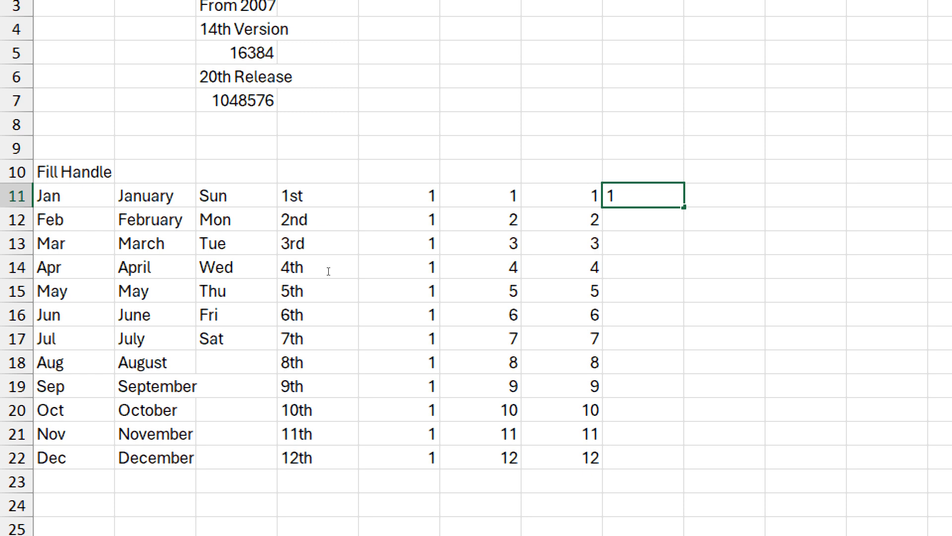
{"action": "left_click_drag", "start_coordinate": [684, 207], "coordinate": [683, 467]}
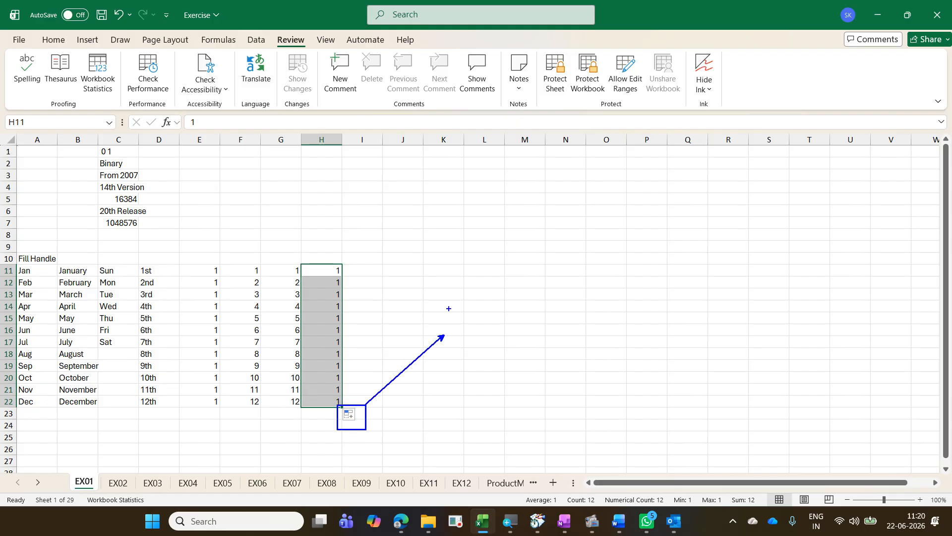
{"action": "type", "text": "tSmart "}
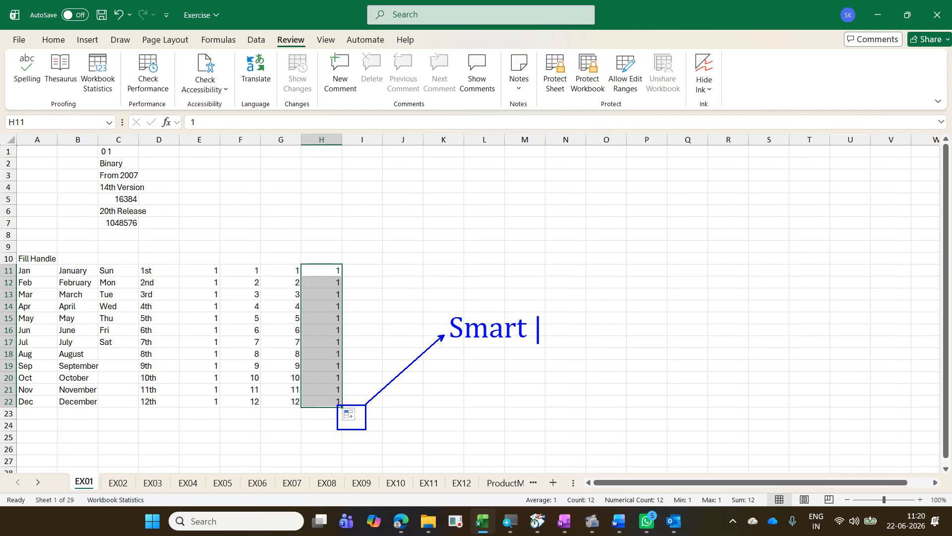
{"action": "type", "text": "Tag"}
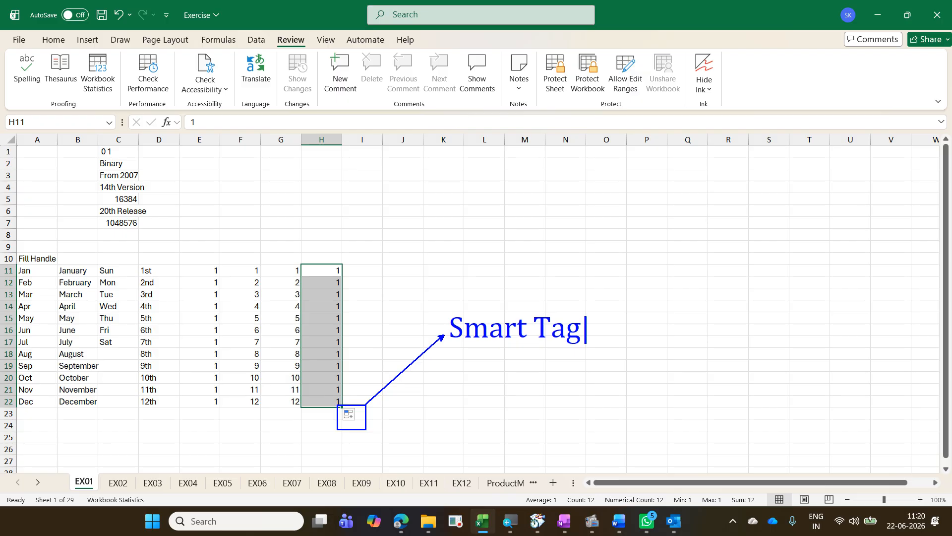
{"action": "key", "text": "Escape"}
{"action": "key", "text": "Escape"}
Step: Change the auto fill option of the copied range H11:H22 to Fill Series
{"action": "left_click", "coordinate": [349, 414]}
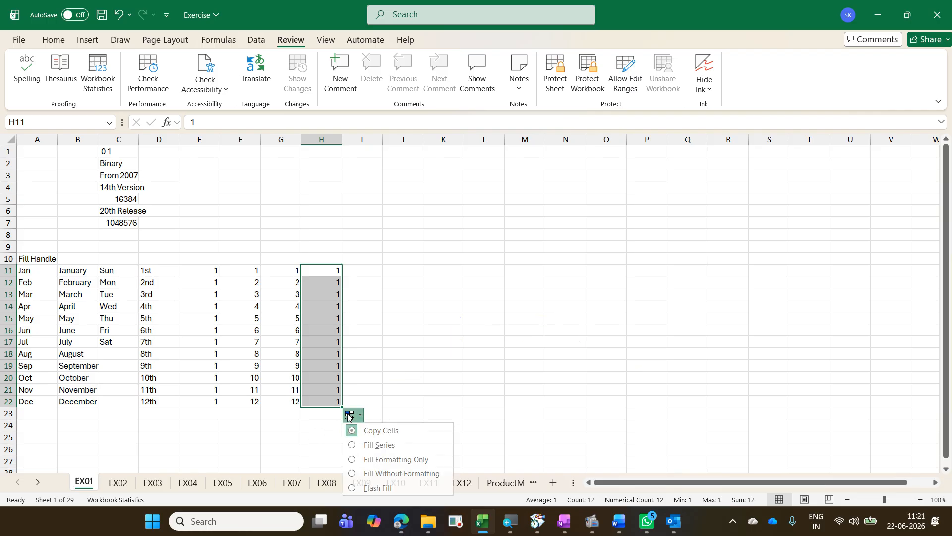
{"action": "left_click", "coordinate": [375, 444]}
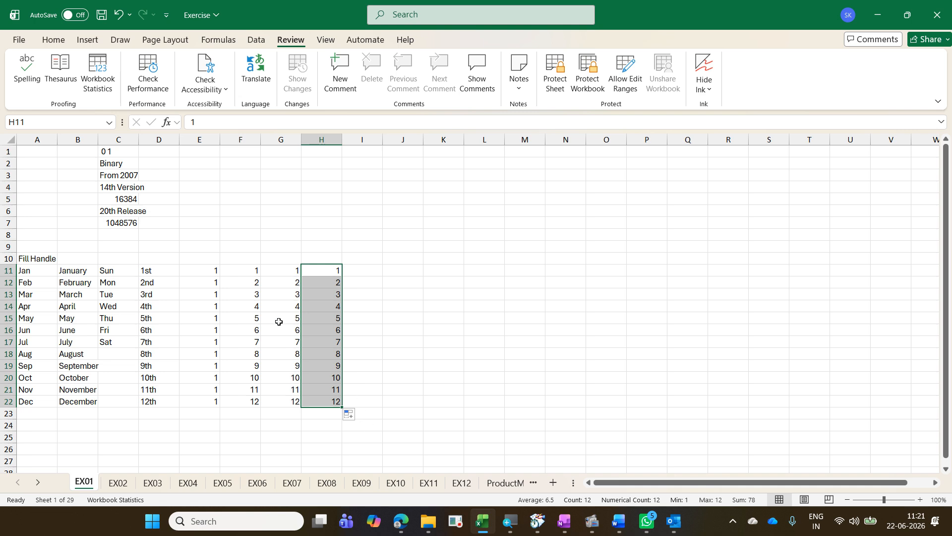
Step: Review the starting cells of the number series in columns F, G and H and the auto fill options of column H
{"action": "left_click_drag", "start_coordinate": [251, 273], "coordinate": [251, 282]}
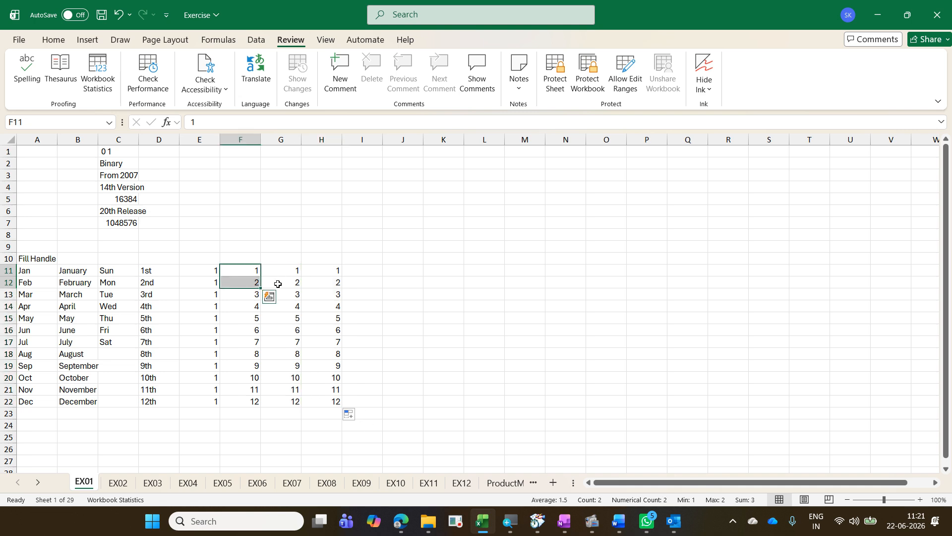
{"action": "left_click", "coordinate": [287, 267]}
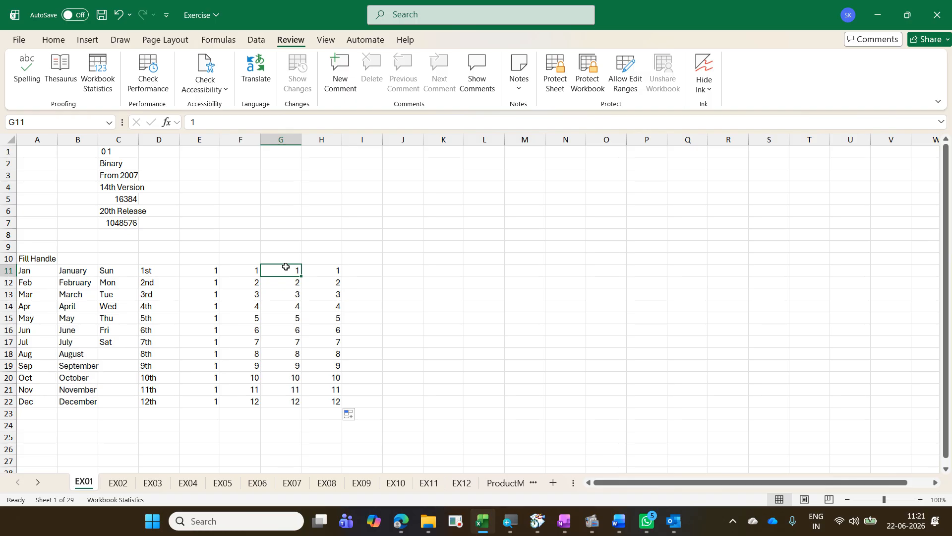
{"action": "left_click", "coordinate": [329, 269]}
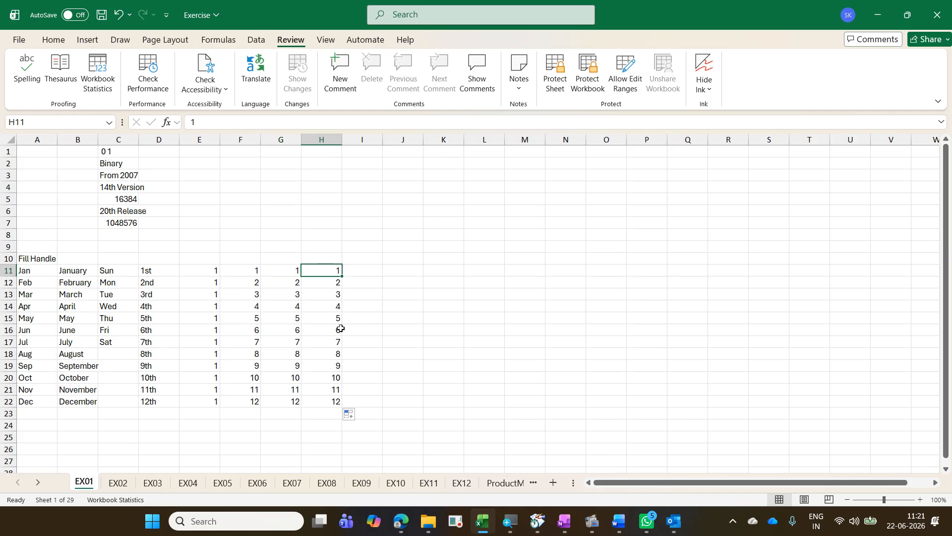
{"action": "left_click", "coordinate": [350, 414]}
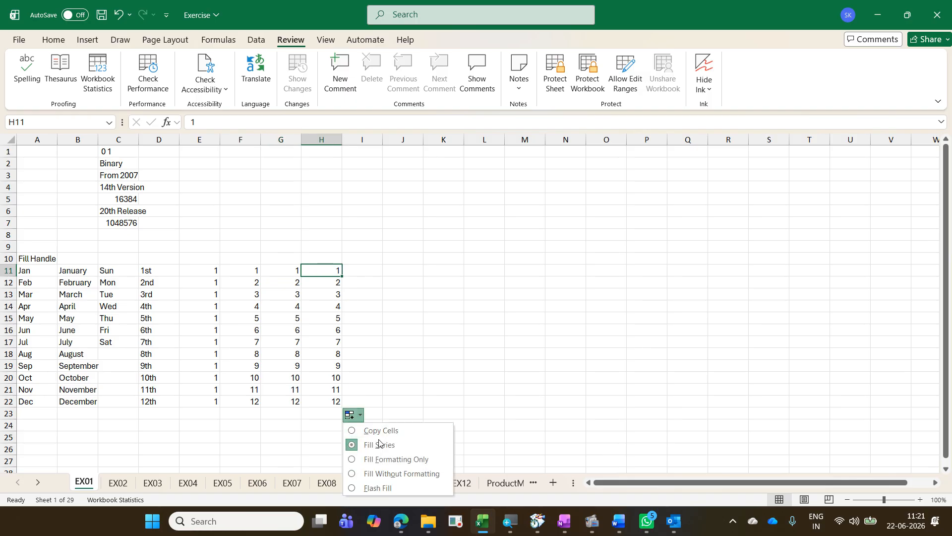
{"action": "left_click", "coordinate": [523, 307]}
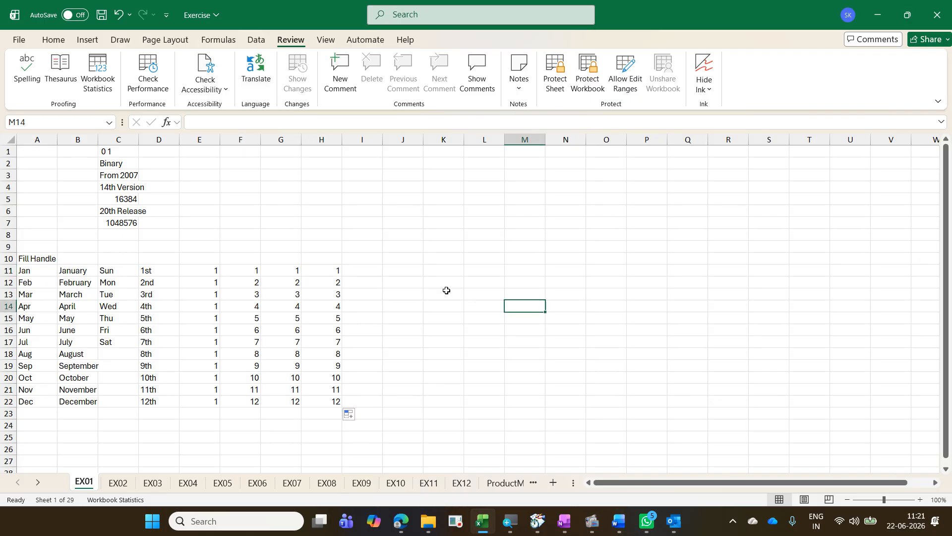
Step: Enter 1 in cell I11 and keep that cell selected
{"action": "left_click", "coordinate": [353, 273]}
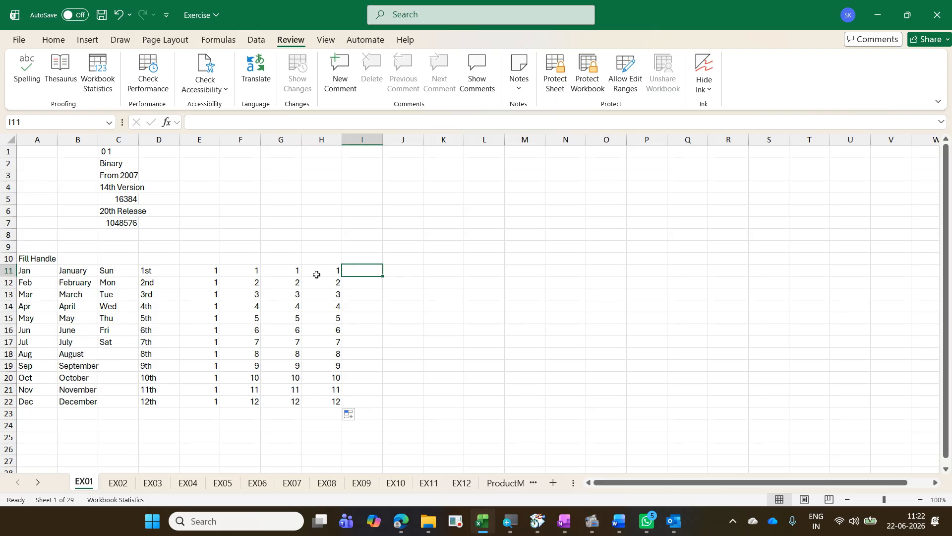
{"action": "type", "text": "1"}
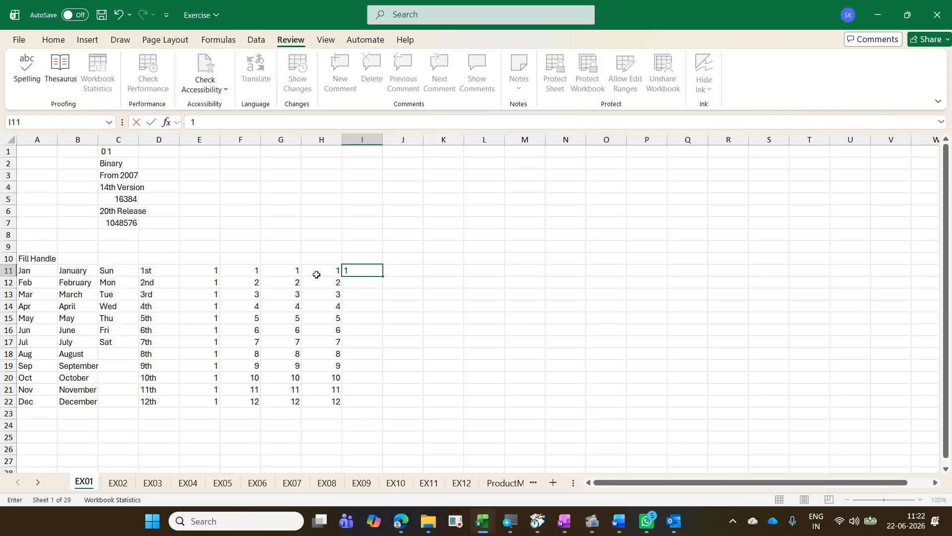
{"action": "key", "text": "ctrl+Return"}
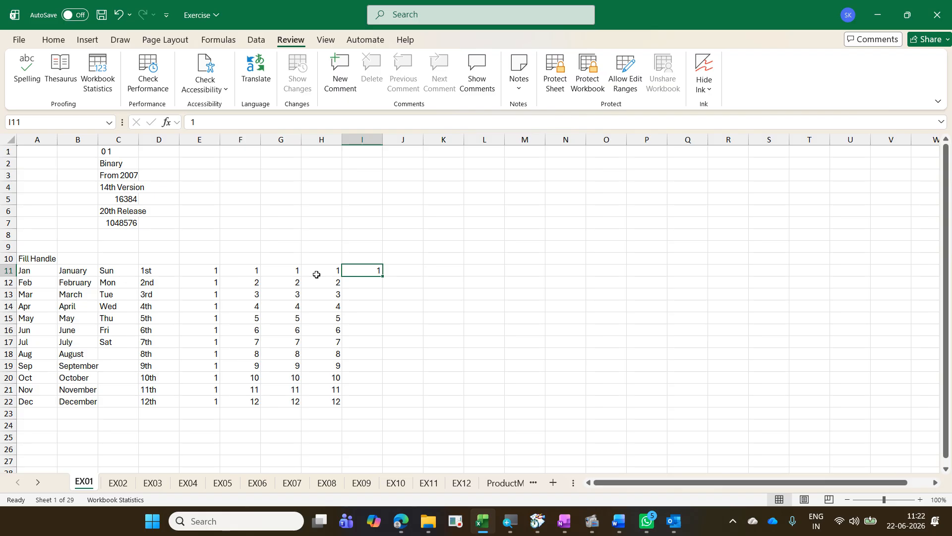
Step: Try copying the 1 in I11 down to I119 with the fill handle, and undo the fill
{"action": "left_click_drag", "start_coordinate": [383, 277], "coordinate": [395, 490]}
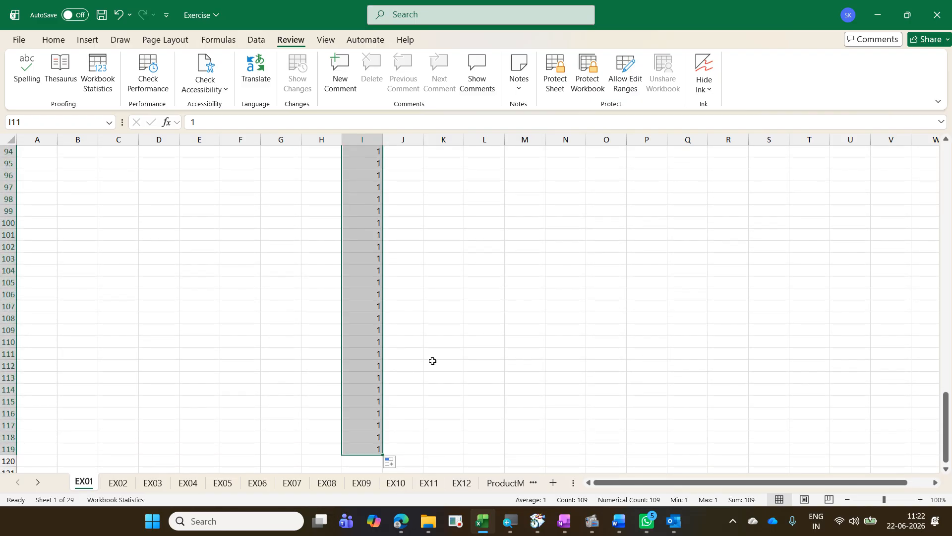
{"action": "key", "text": "ctrl+z"}
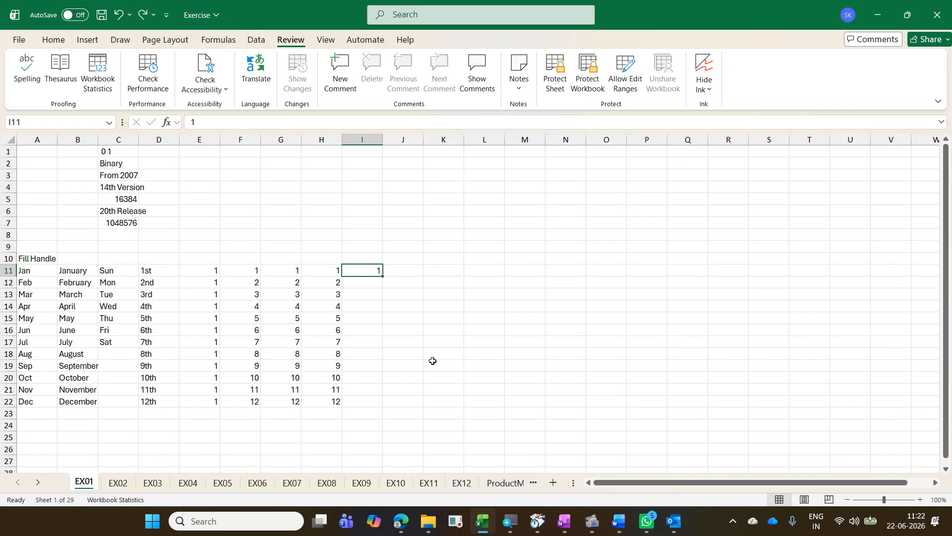
{"action": "left_click", "coordinate": [60, 45]}
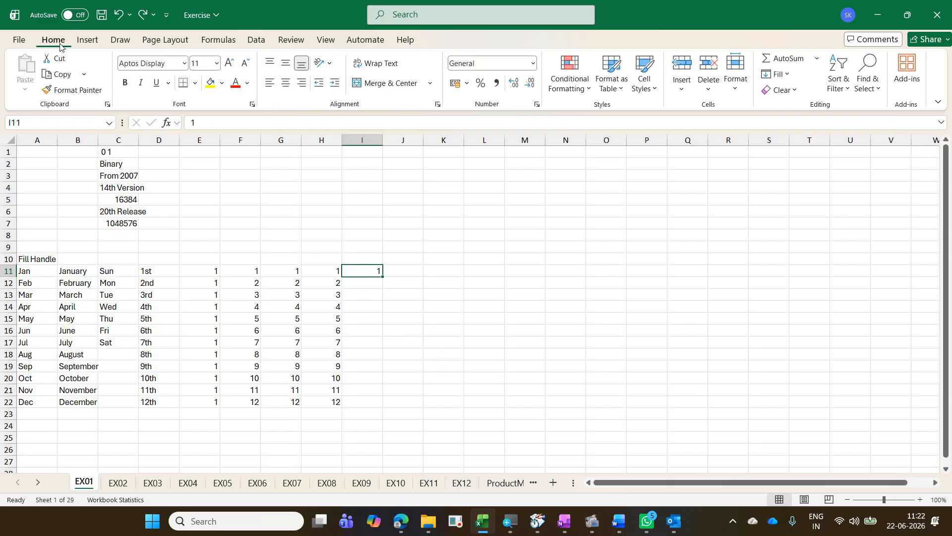
{"action": "key", "text": "ctrl+2"}
{"action": "left_click_drag", "start_coordinate": [37, 33], "coordinate": [73, 47]}
{"action": "left_click_drag", "start_coordinate": [799, 96], "coordinate": [844, 114]}
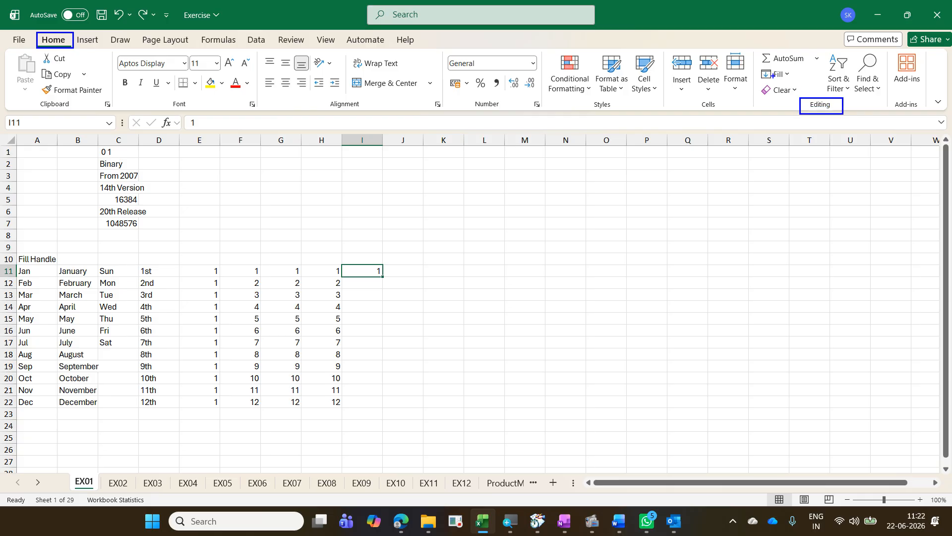
{"action": "left_click_drag", "start_coordinate": [753, 62], "coordinate": [801, 87]}
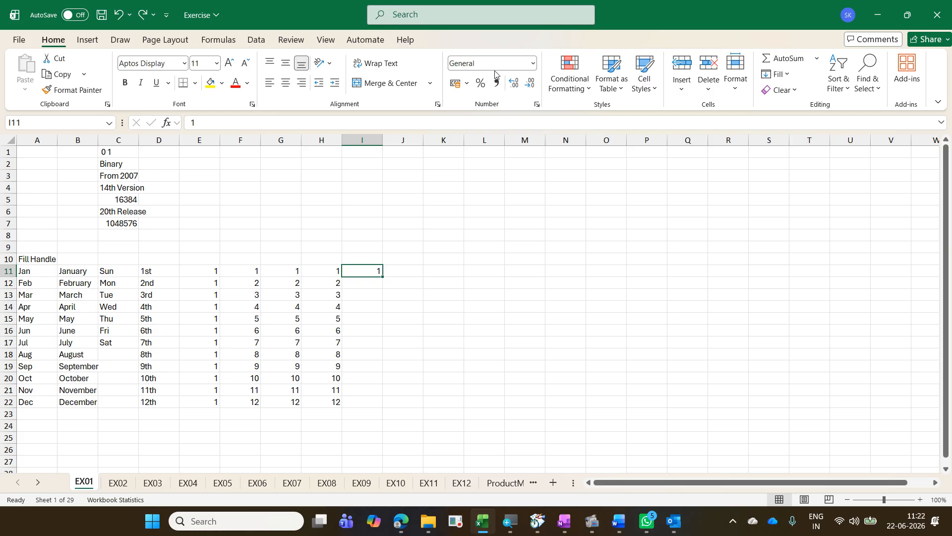
Step: Open the Series fill settings for cell I11 and set the series to run in columns
{"action": "left_click", "coordinate": [792, 74]}
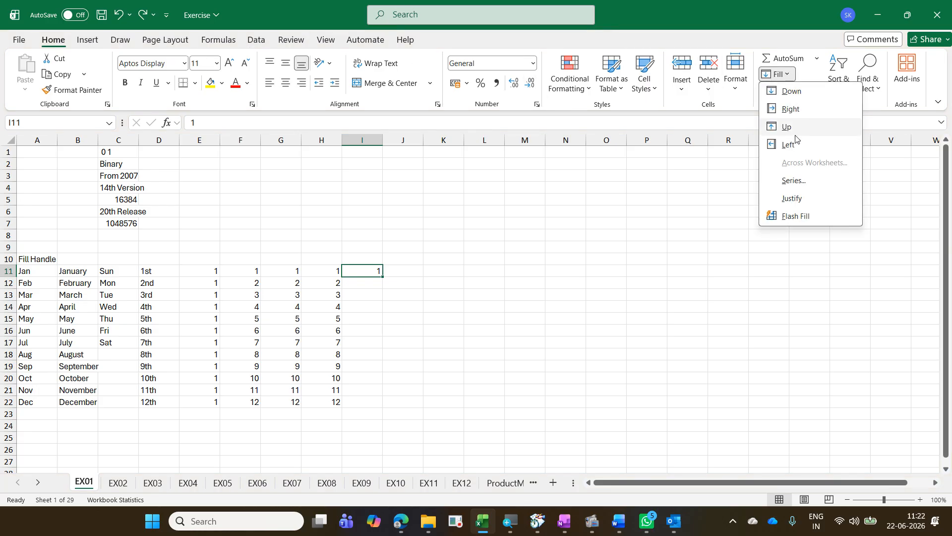
{"action": "left_click", "coordinate": [794, 180]}
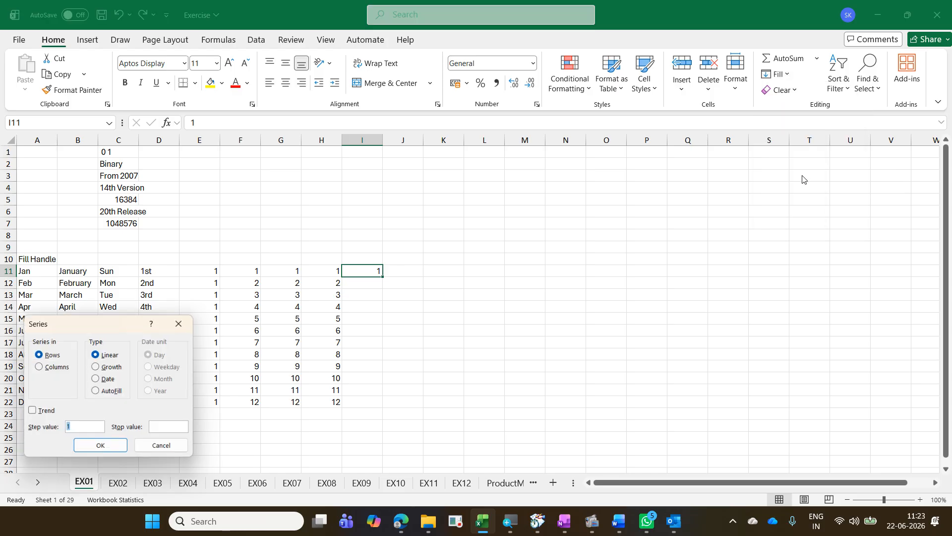
{"action": "left_click_drag", "start_coordinate": [155, 328], "coordinate": [557, 216]}
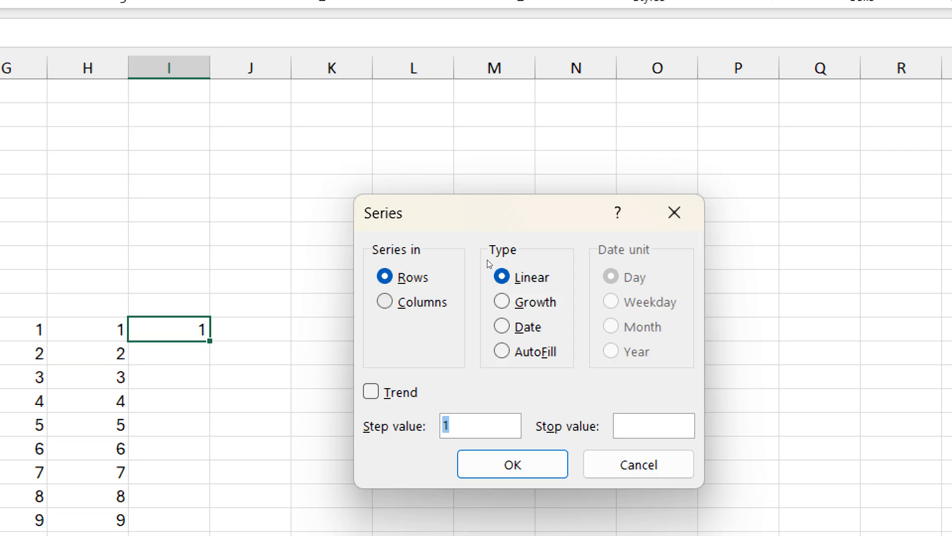
{"action": "key", "text": "alt+c"}
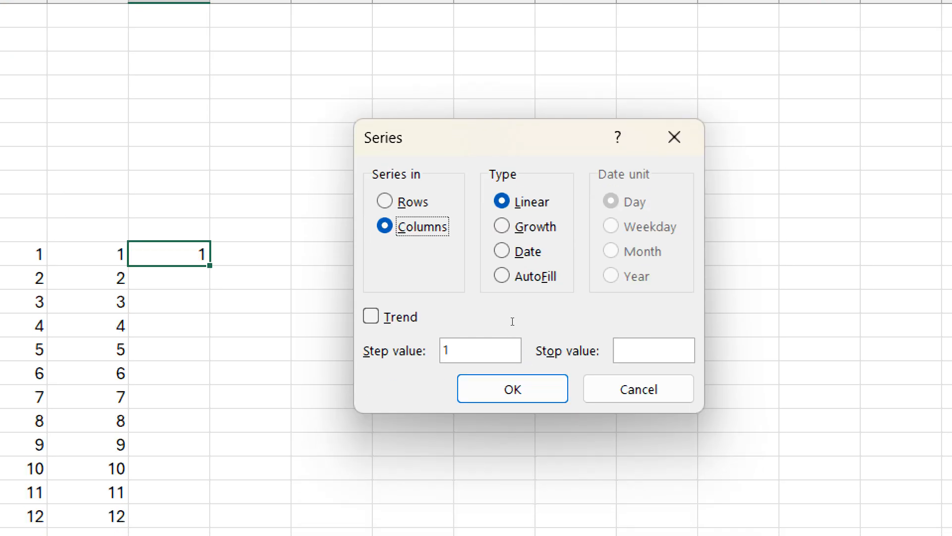
Step: Fill down from I11 as a linear series with step value 1 and stop value 5000, and undo the fill
{"action": "left_click", "coordinate": [512, 341]}
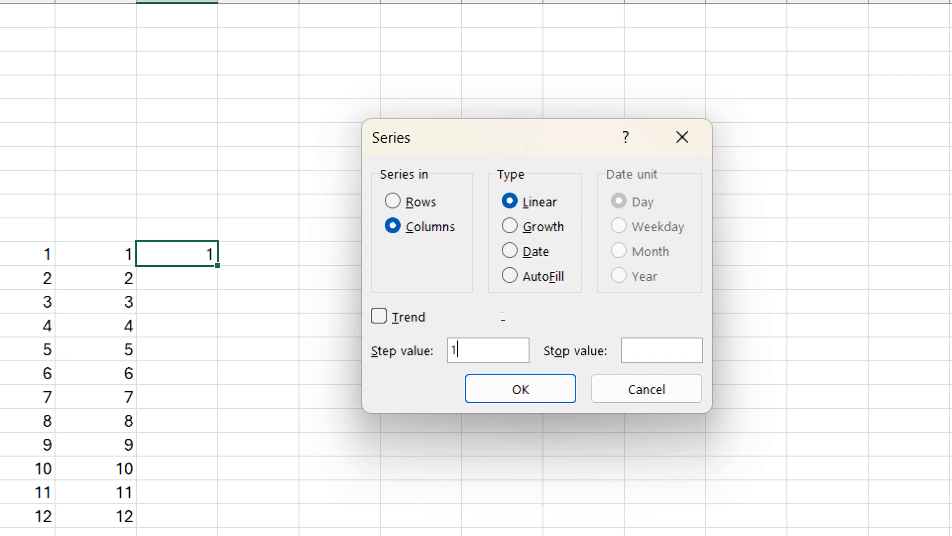
{"action": "left_click_drag", "start_coordinate": [501, 317], "coordinate": [490, 317]}
{"action": "type", "text": "2"}
{"action": "double_click", "coordinate": [491, 347]}
{"action": "type", "text": "1"}
{"action": "left_click", "coordinate": [637, 350]}
{"action": "type", "text": "5000"}
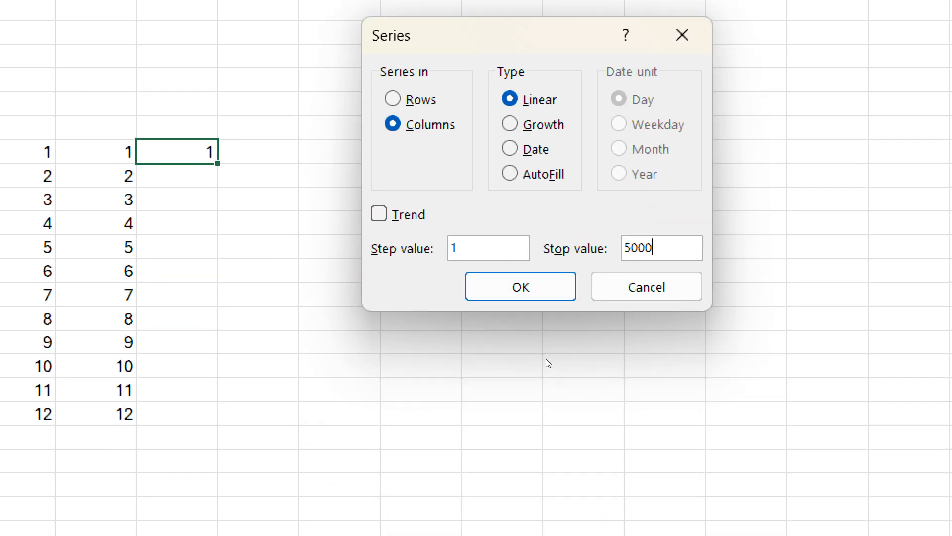
{"action": "key", "text": "Return"}
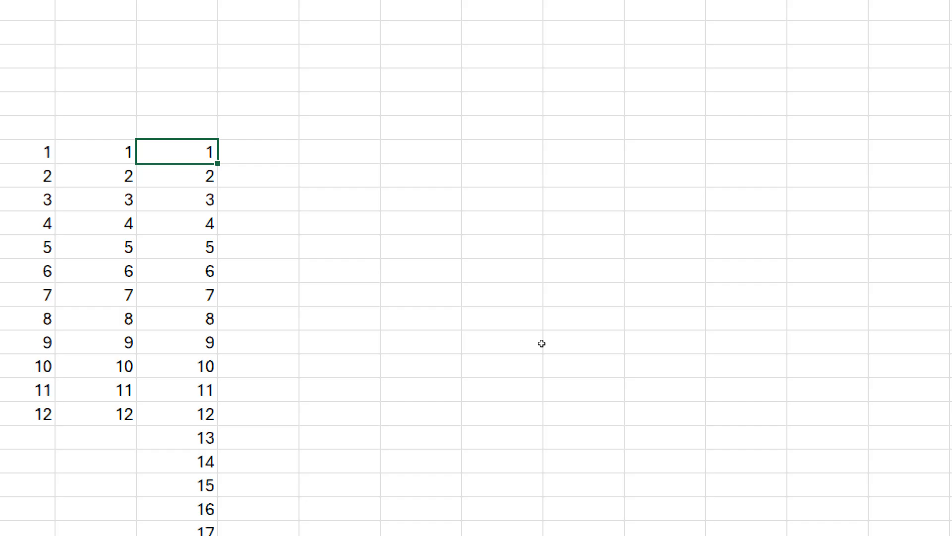
{"action": "key", "text": "ctrl+z"}
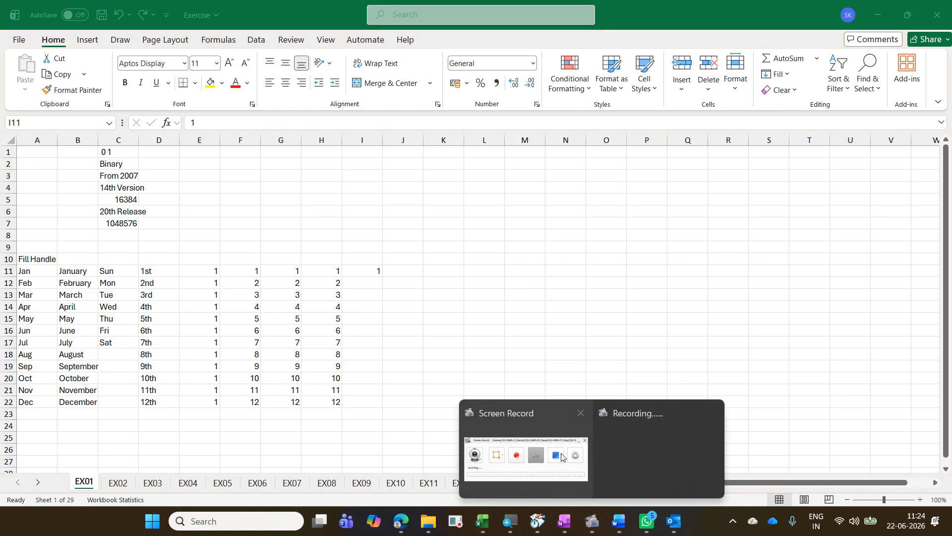
{"action": "left_click", "coordinate": [562, 455]}
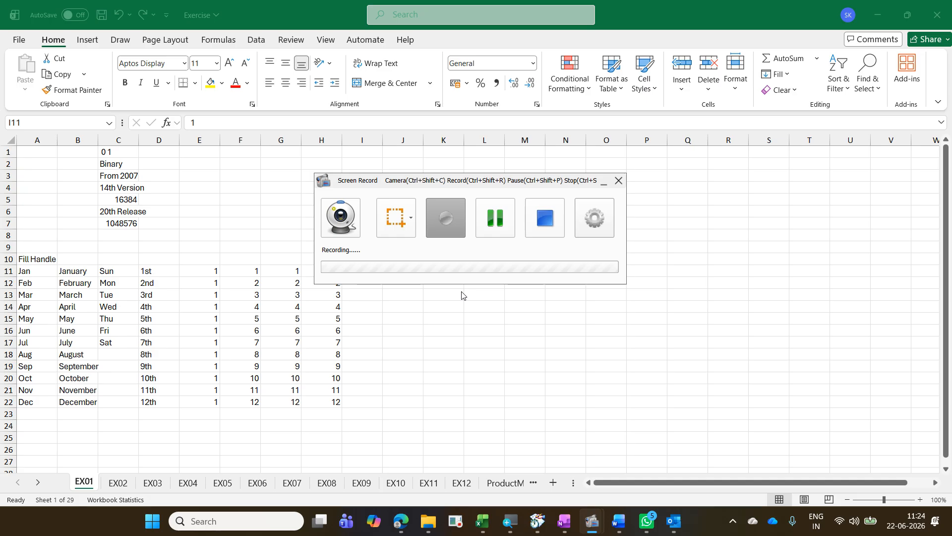
{"action": "left_click", "coordinate": [603, 182]}
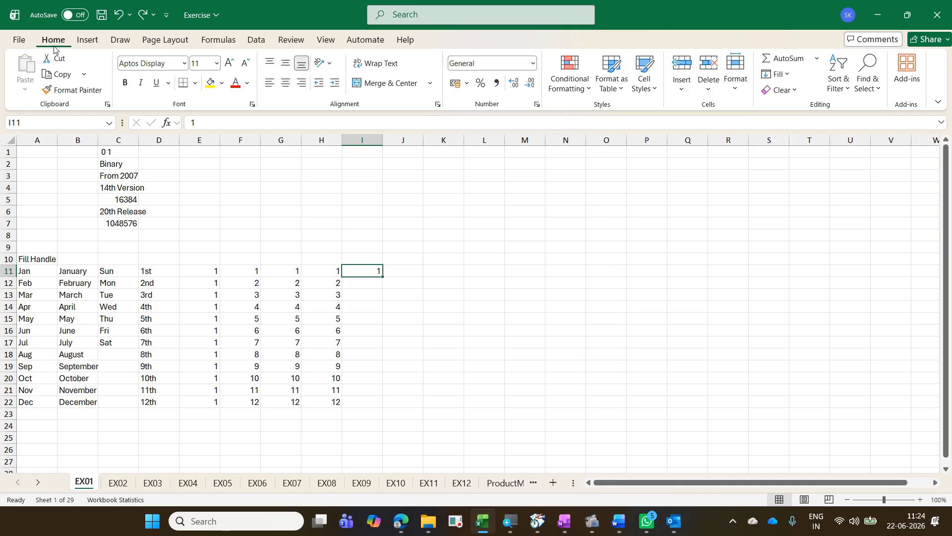
Step: Fill column I from I11 with a linear Series in columns, using step value 1 and stop value 5000
{"action": "left_click", "coordinate": [792, 79]}
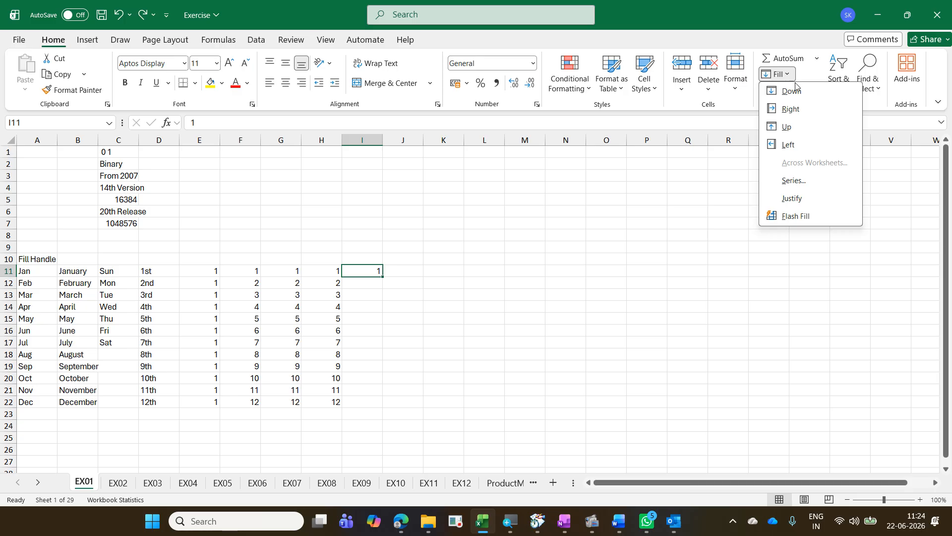
{"action": "left_click", "coordinate": [826, 179]}
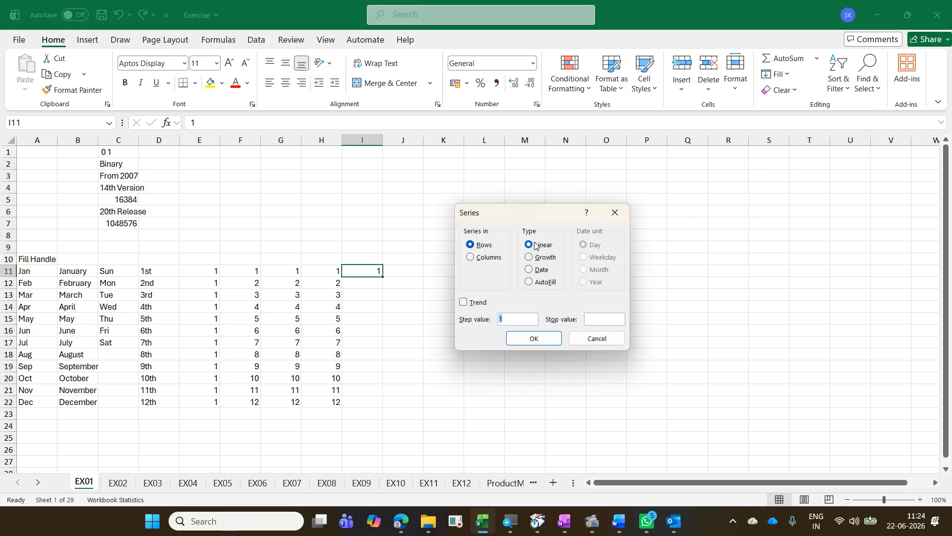
{"action": "left_click", "coordinate": [496, 258]}
{"action": "left_click", "coordinate": [598, 319]}
{"action": "type", "text": "5000"}
{"action": "left_click", "coordinate": [532, 338]}
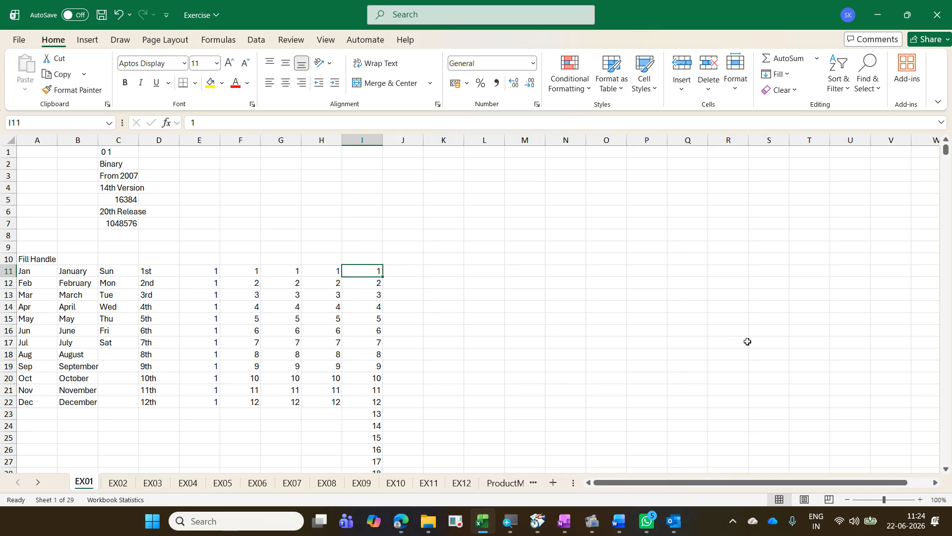
Step: Check both ends of the series in column I and select the whole range I11:I5010
{"action": "key", "text": "ctrl+Down"}
{"action": "key", "text": "ctrl+Up"}
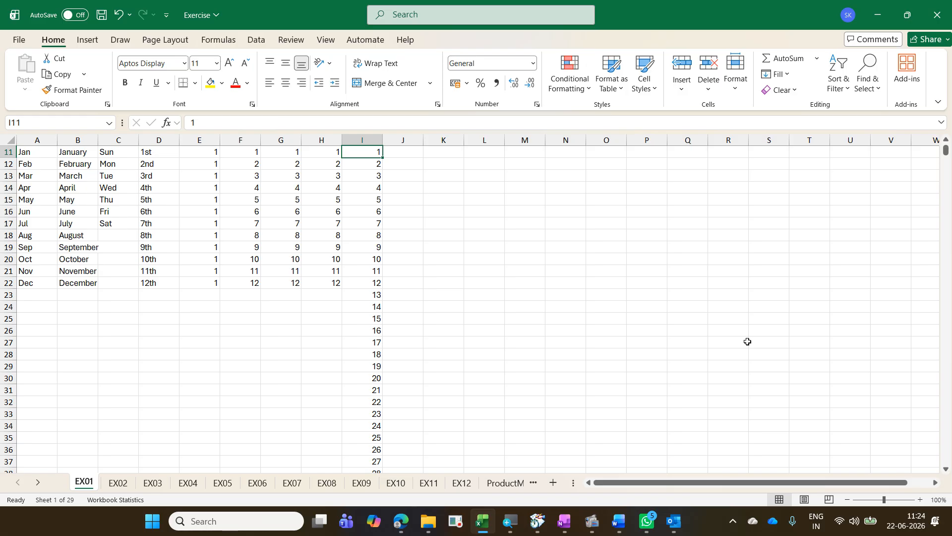
{"action": "key", "text": "ctrl+shift+Down"}
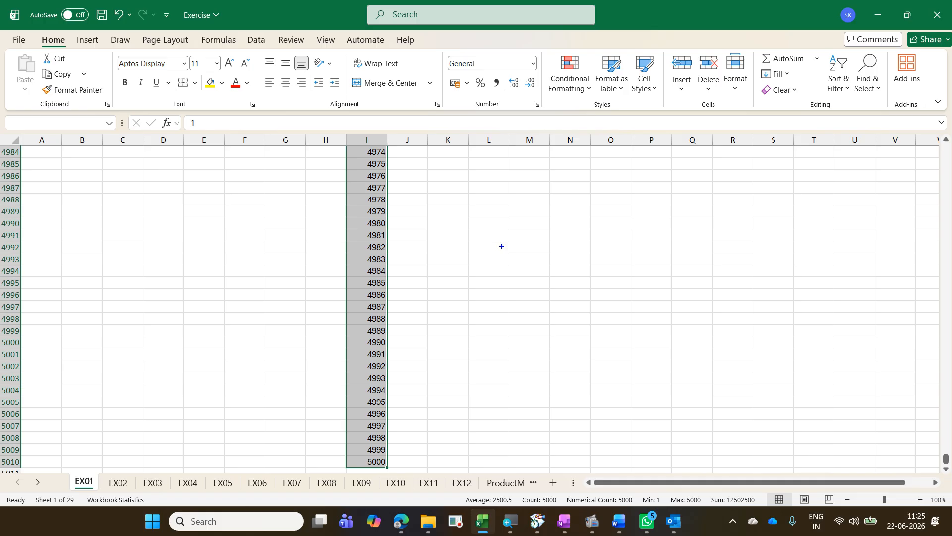
{"action": "type", "text": "tCtrl"}
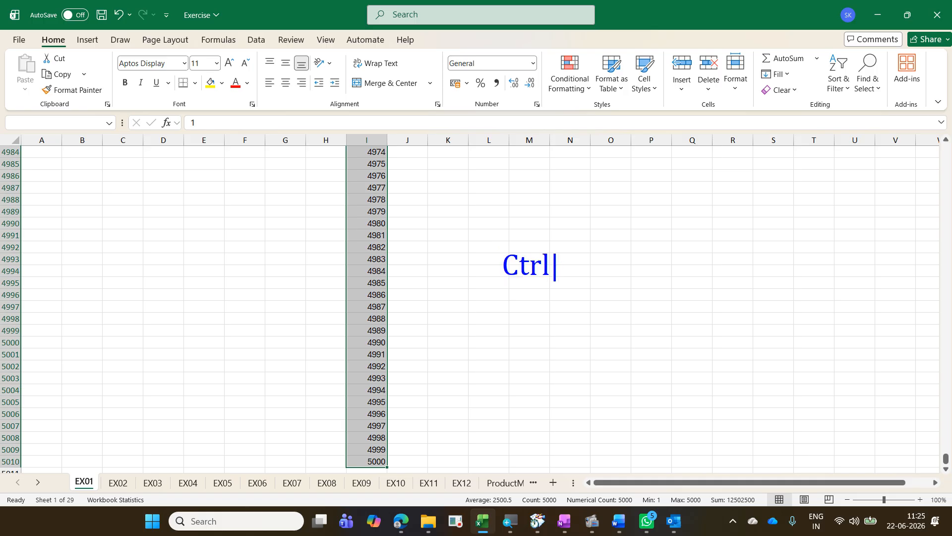
{"action": "type", "text": " ."}
{"action": "key", "text": "Escape"}
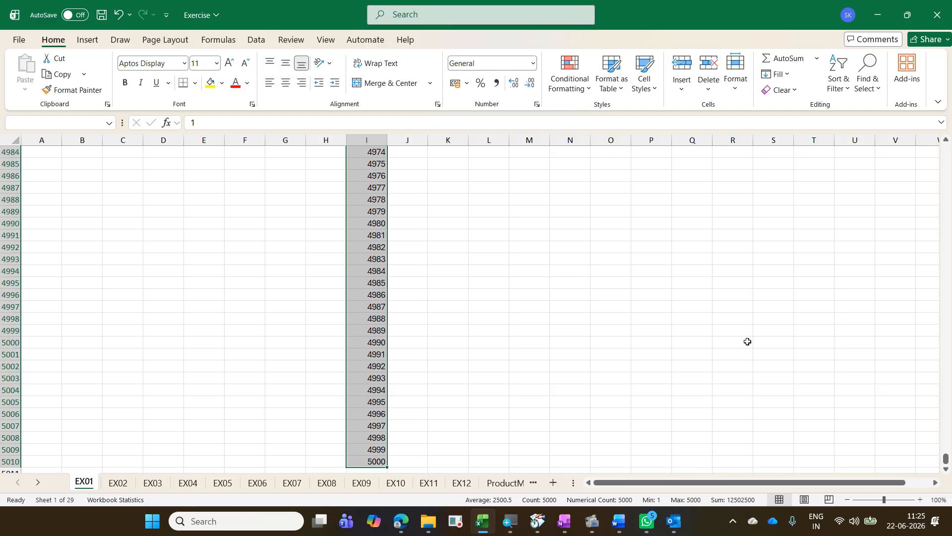
Step: Move the active cell back and forth between the first and last cells of the selected range, finishing at I11
{"action": "key", "text": "ctrl+period"}
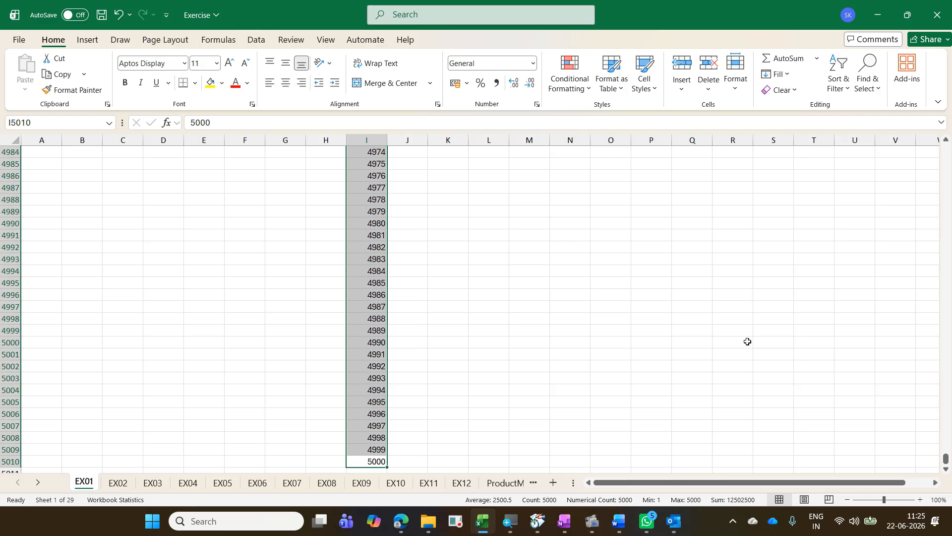
{"action": "key", "text": "ctrl+period"}
{"action": "key", "text": "ctrl+period"}
{"action": "key", "text": "ctrl+period"}
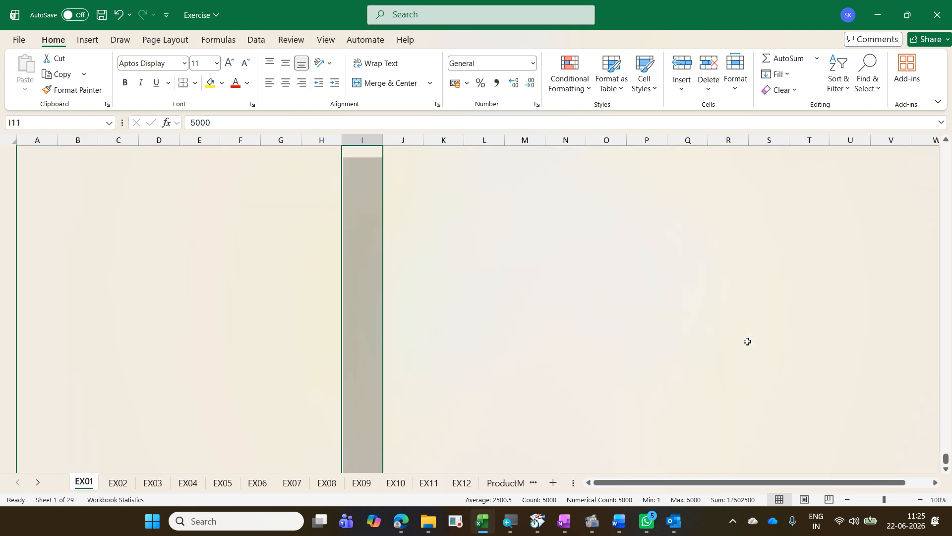
{"action": "key", "text": "ctrl+period"}
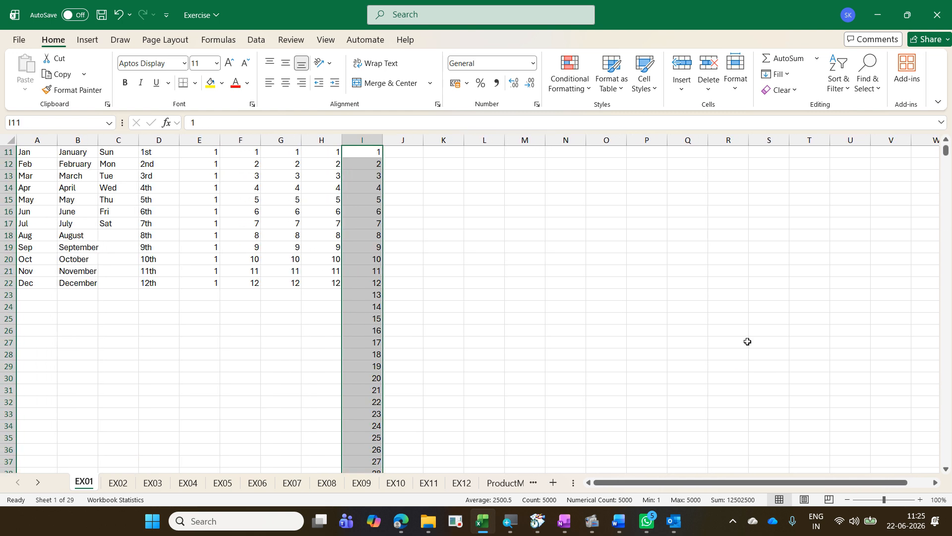
{"action": "key", "text": "ctrl+period"}
{"action": "key", "text": "ctrl+period"}
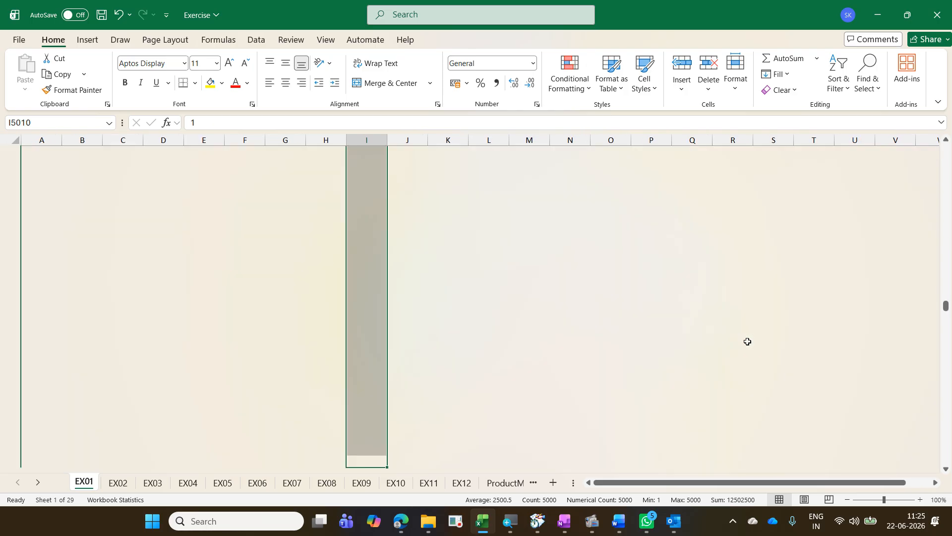
{"action": "key", "text": "ctrl+period"}
{"action": "key", "text": "ctrl+period"}
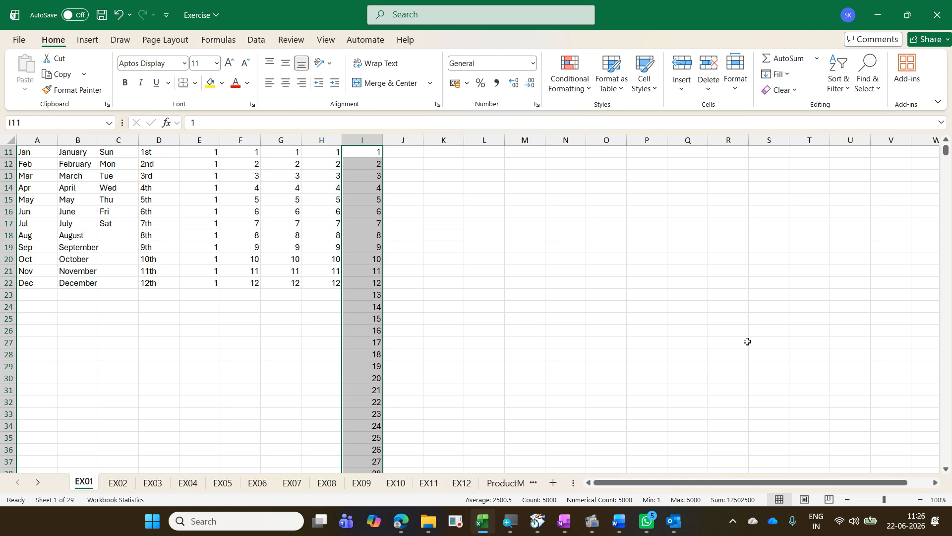
{"action": "scroll", "coordinate": [748, 341], "scroll_direction": "up", "scroll_amount": 4}
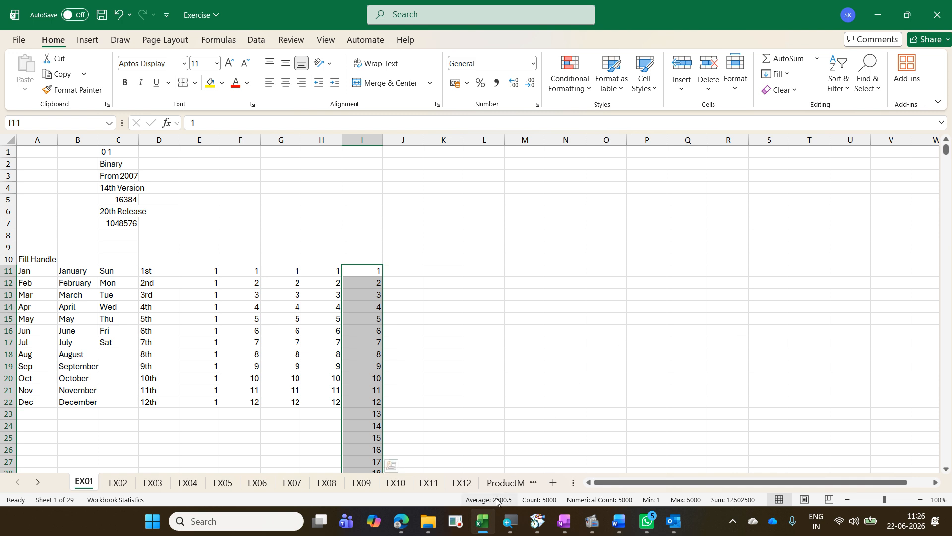
Step: Switch to File Explorer and open the workbook Exercise - Copy from the 2026-06-22 TVS Credit Excel folder
{"action": "left_click", "coordinate": [430, 520]}
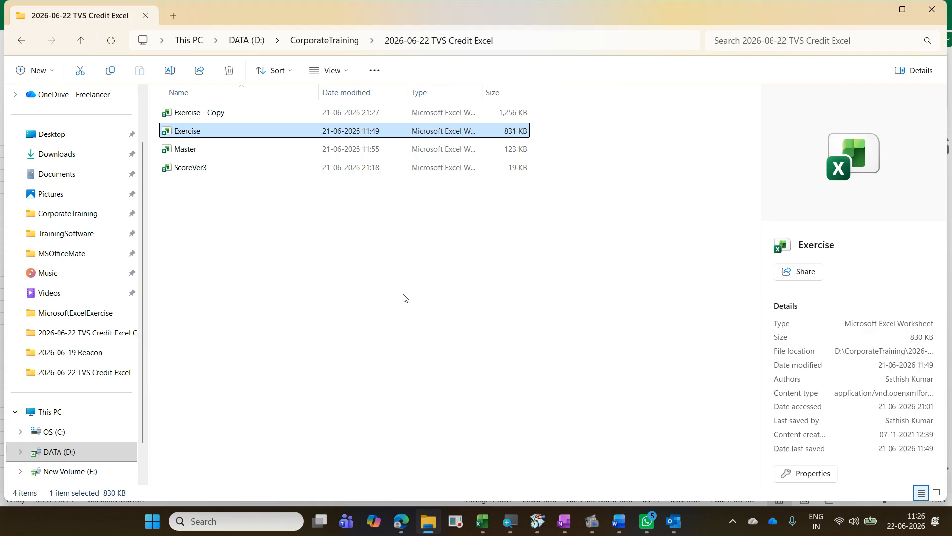
{"action": "left_click", "coordinate": [263, 118]}
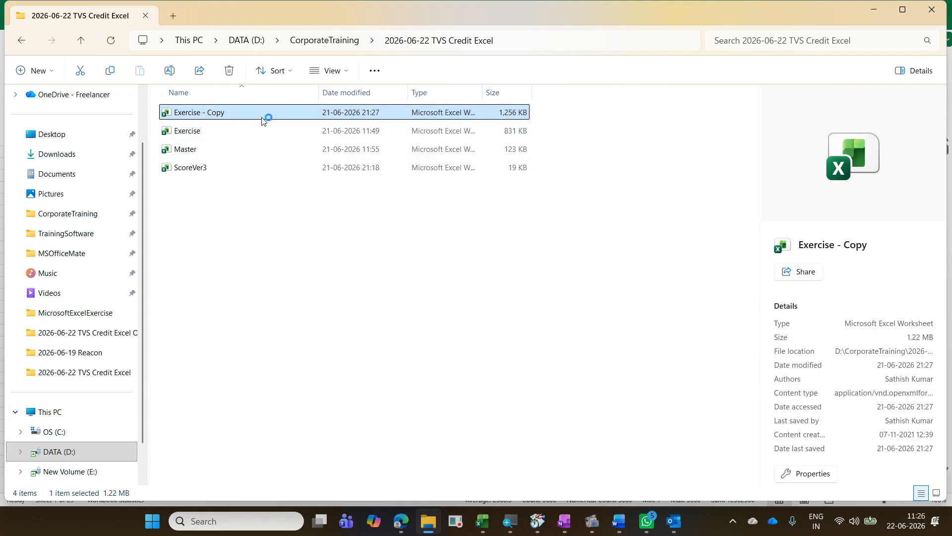
{"action": "double_click", "coordinate": [262, 119]}
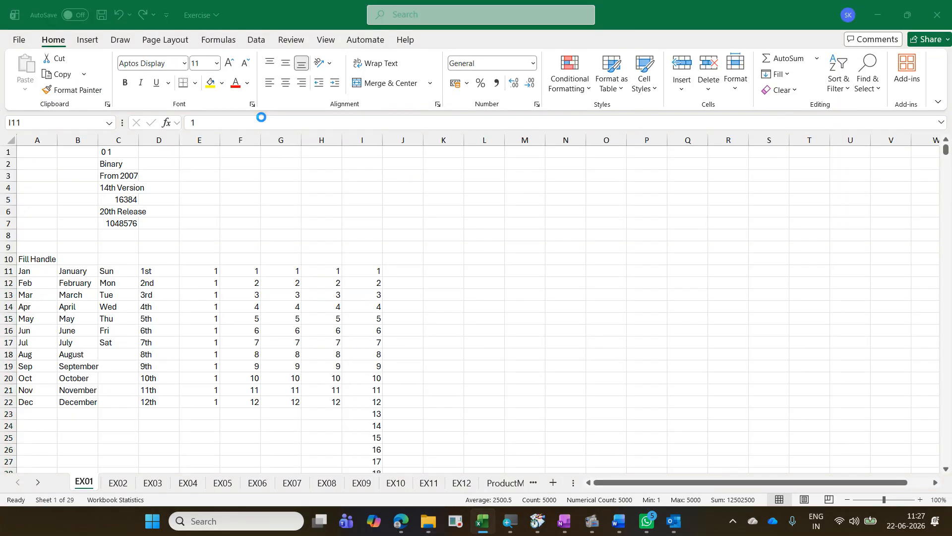
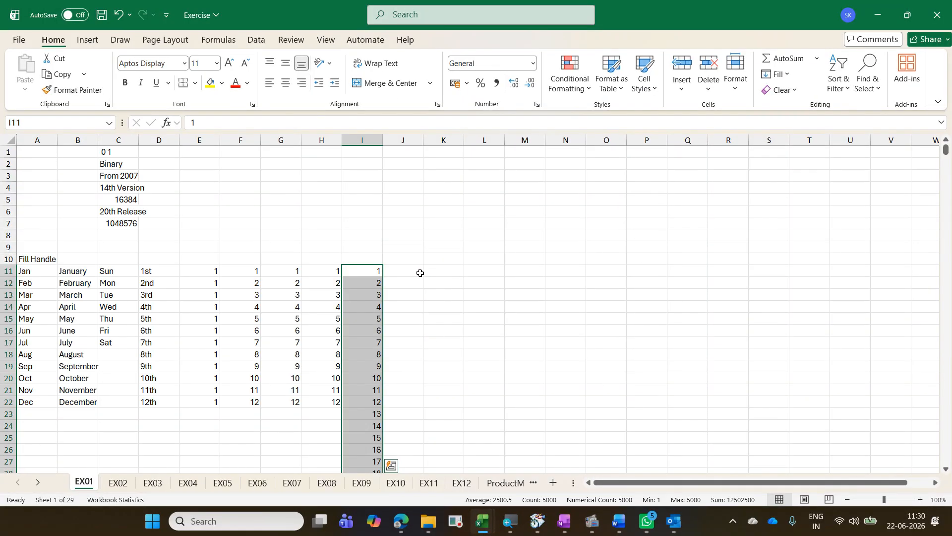
Step: Enter 500 in J11 and fill column J with a linear Series in columns, using step value 15 and stop value 5990
{"action": "left_click", "coordinate": [419, 271]}
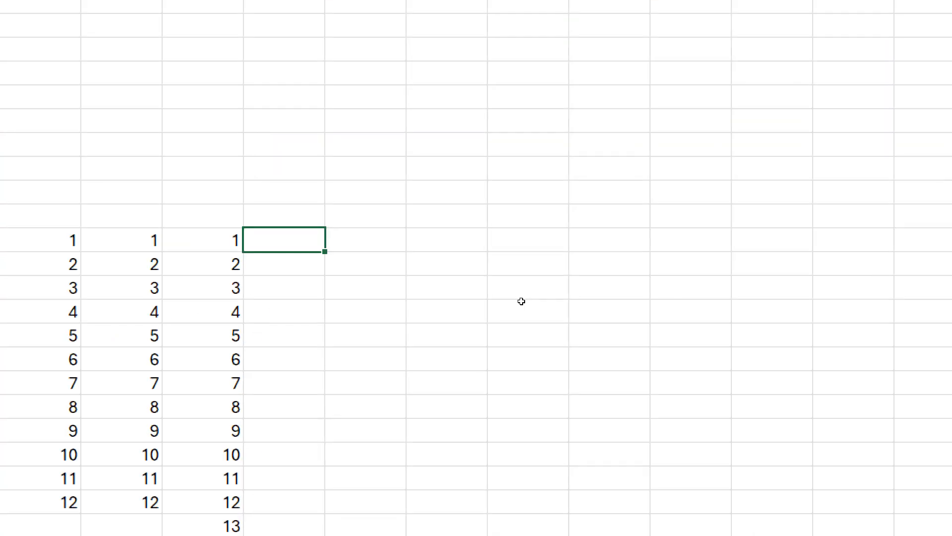
{"action": "type", "text": "500"}
{"action": "key", "text": "ctrl+Return"}
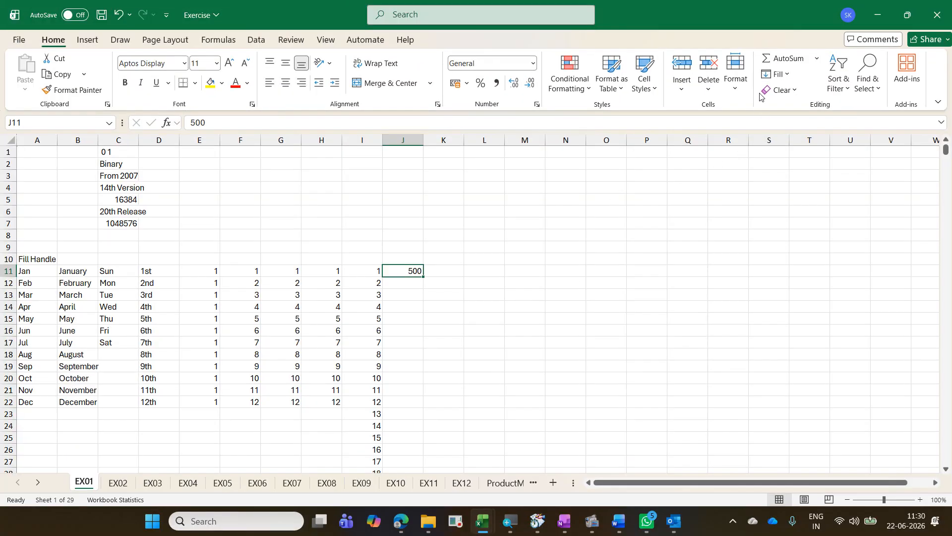
{"action": "left_click", "coordinate": [788, 75]}
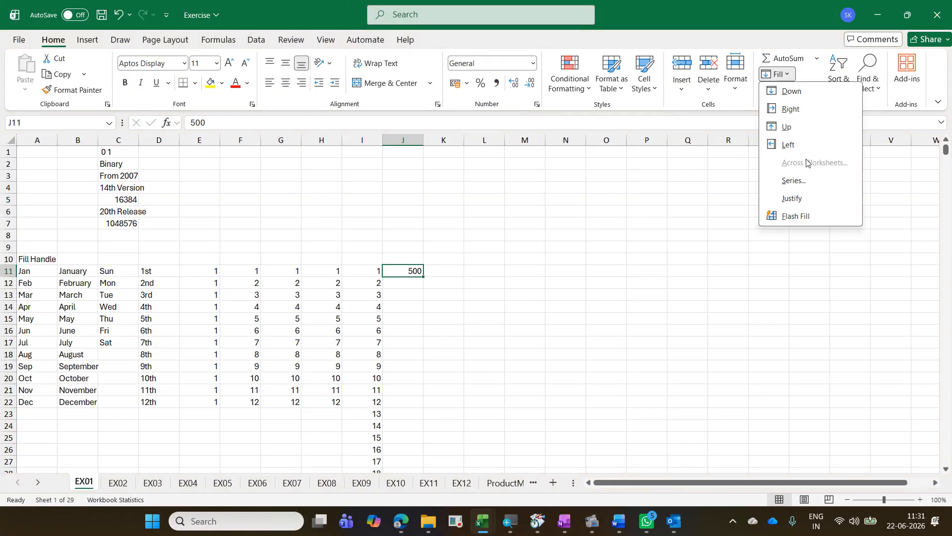
{"action": "left_click", "coordinate": [807, 183]}
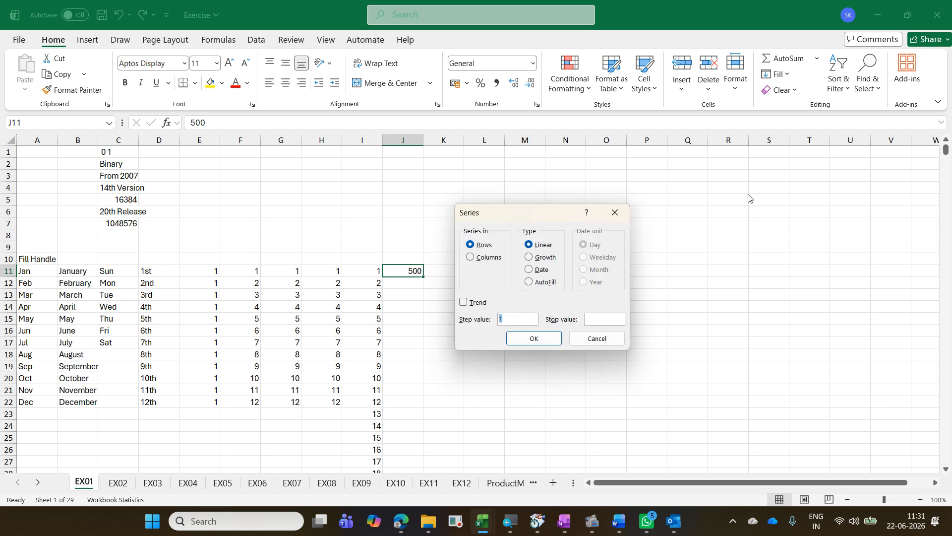
{"action": "left_click", "coordinate": [489, 259]}
{"action": "left_click", "coordinate": [519, 322]}
{"action": "type", "text": "5"}
{"action": "left_click", "coordinate": [604, 318]}
{"action": "type", "text": "5990"}
{"action": "left_click", "coordinate": [542, 338]}
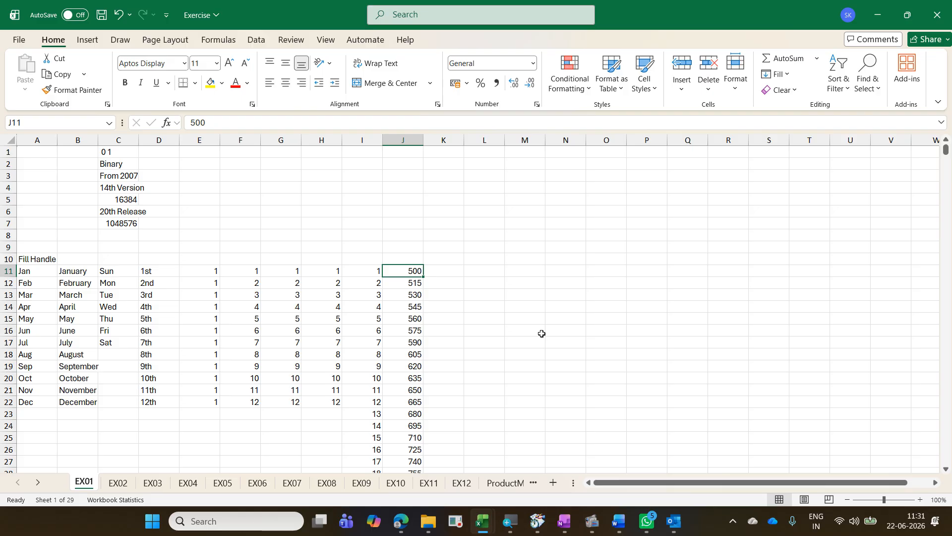
Step: Check the last cell of the series in column J and return to J1
{"action": "key", "text": "ctrl+Down"}
{"action": "key", "text": "ctrl+Up"}
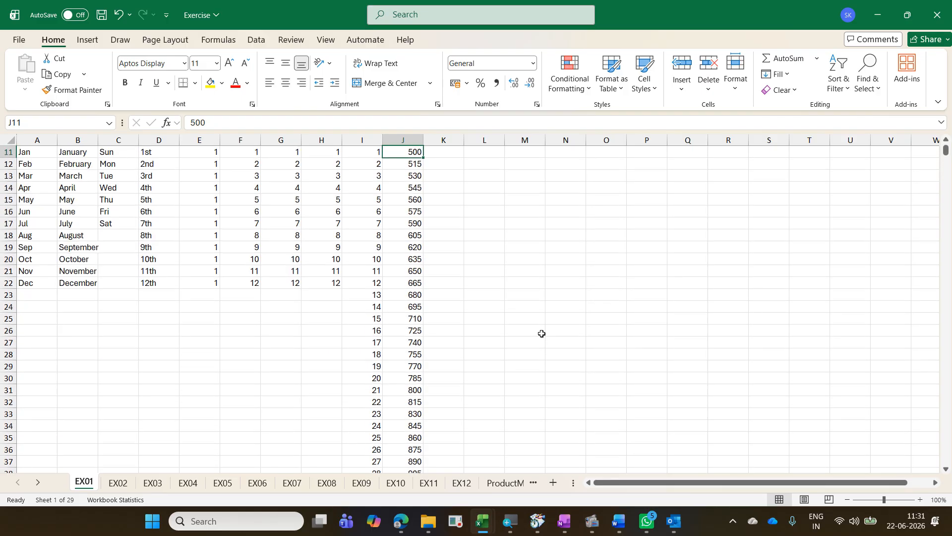
{"action": "key", "text": "ctrl+Up"}
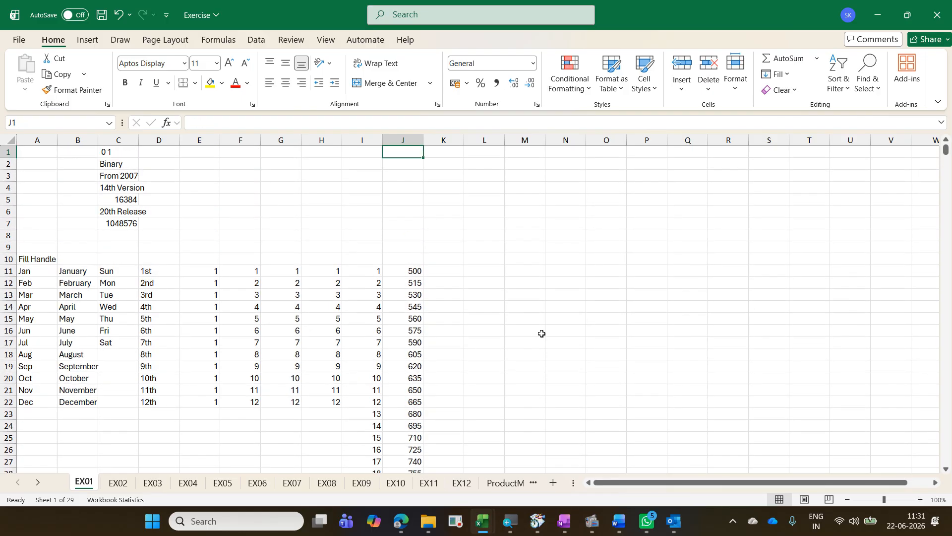
Step: Enter TVS, Credit and Services in cells K1, K2 and K3
{"action": "key", "text": "Right"}
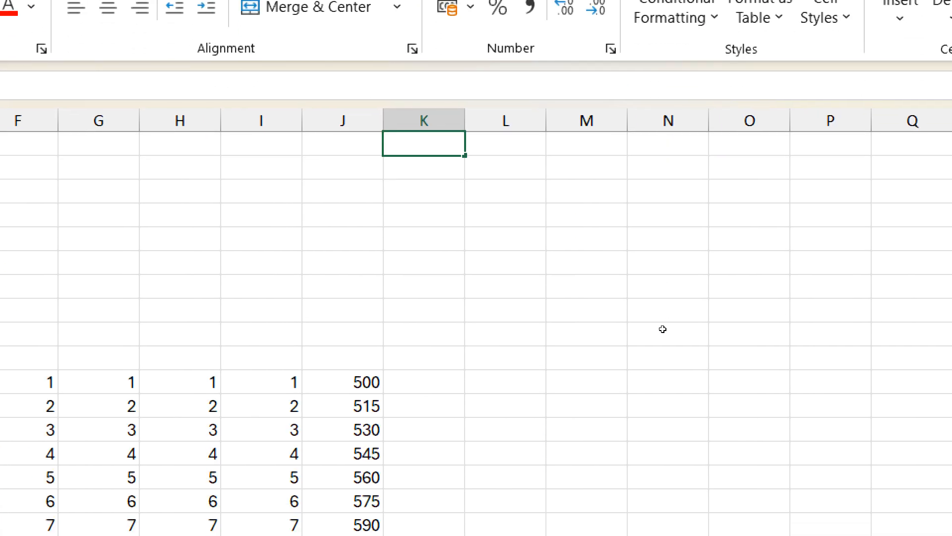
{"action": "type", "text": "TVS"}
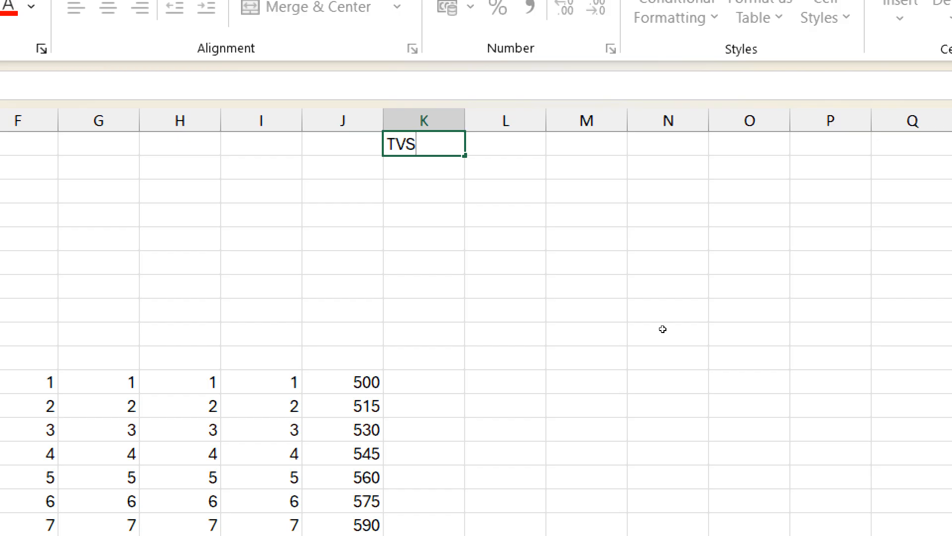
{"action": "key", "text": "Return"}
{"action": "type", "text": "Credir"}
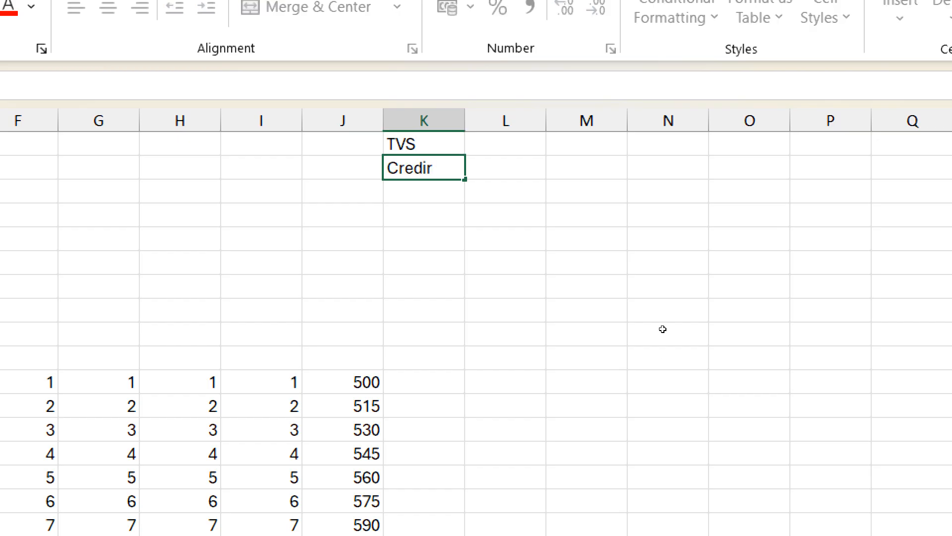
{"action": "key", "text": "BackSpace"}
{"action": "type", "text": "t"}
{"action": "key", "text": "Return"}
{"action": "type", "text": "Ser"}
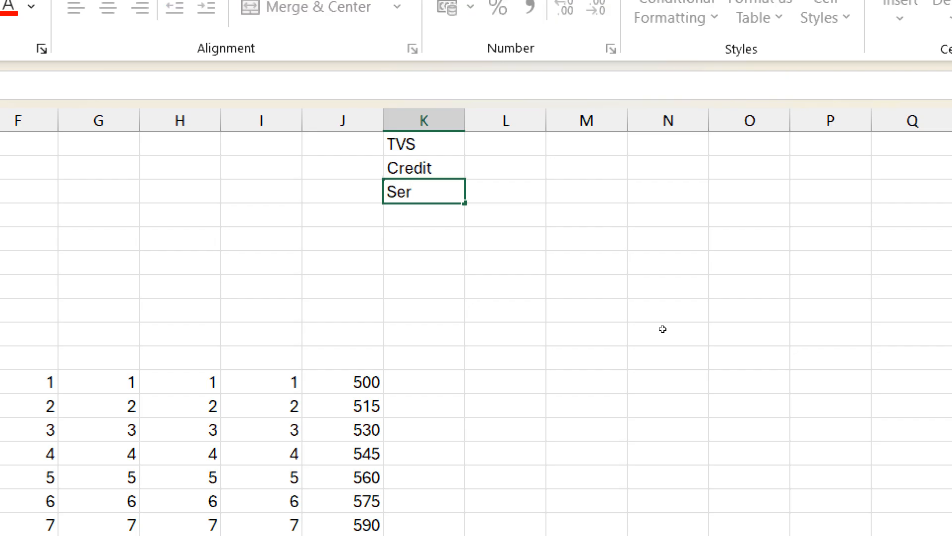
{"action": "type", "text": "vices"}
{"action": "key", "text": "Return"}
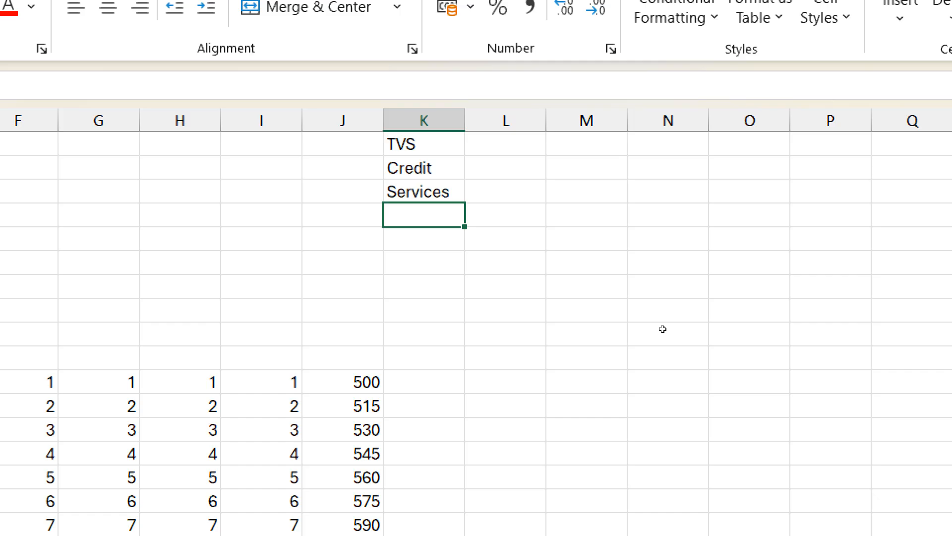
Step: Join the three words in L1 with the formula =CONCATENATE(K1,K2,K3), keeping L1 as the active cell
{"action": "left_click", "coordinate": [505, 144]}
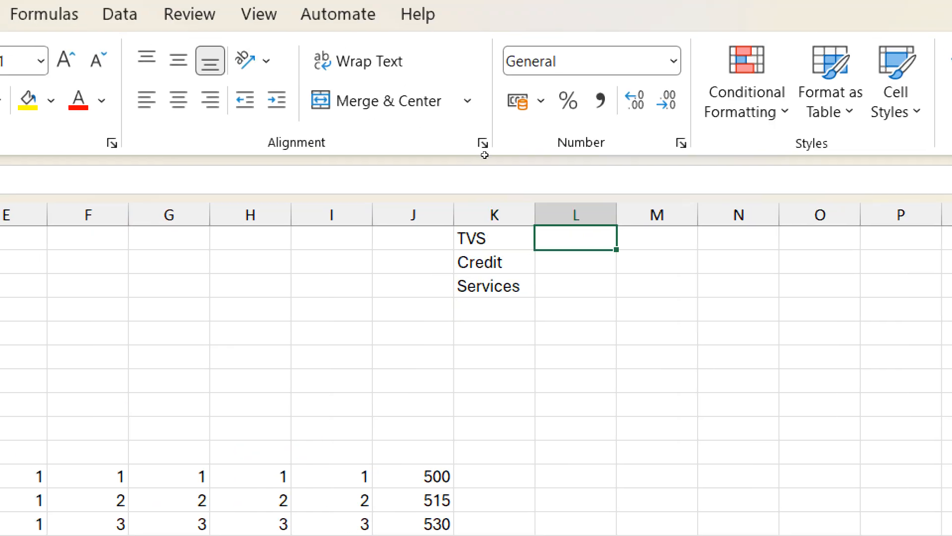
{"action": "type", "text": "=c"}
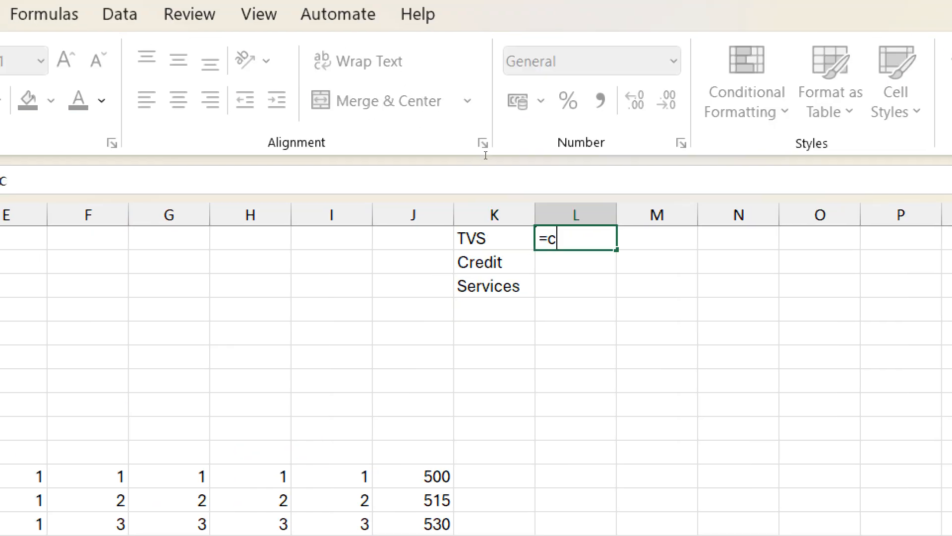
{"action": "type", "text": "on"}
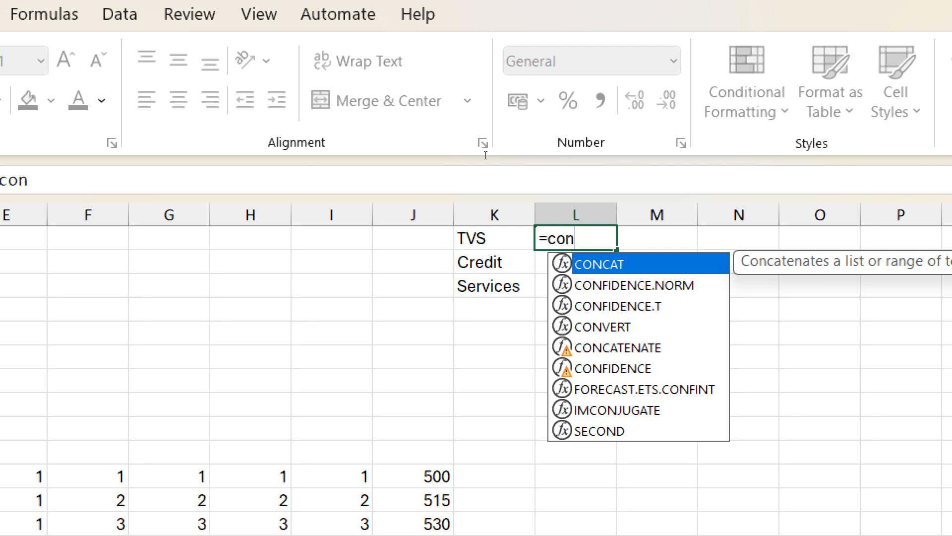
{"action": "key", "text": "Down"}
{"action": "key", "text": "Down"}
{"action": "key", "text": "Down"}
{"action": "key", "text": "Down"}
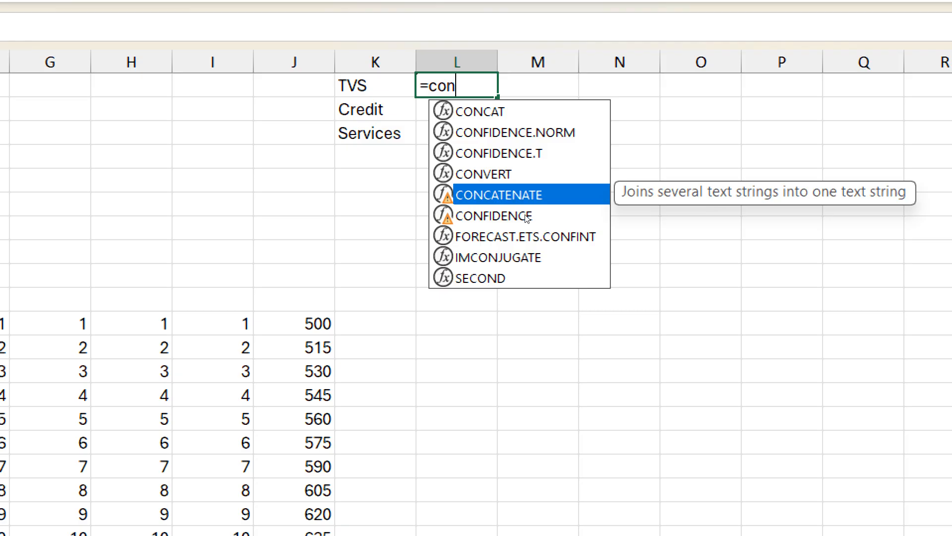
{"action": "key", "text": "Tab"}
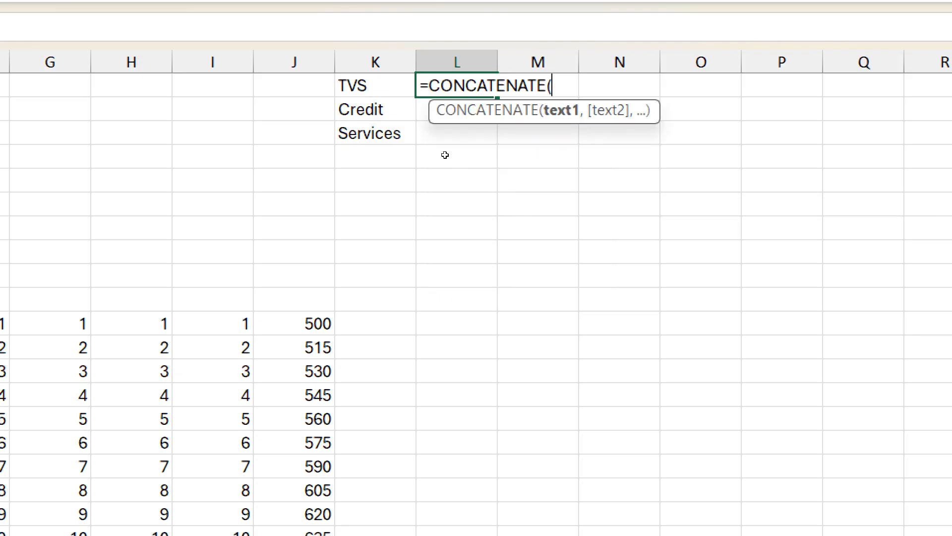
{"action": "key", "text": "Left"}
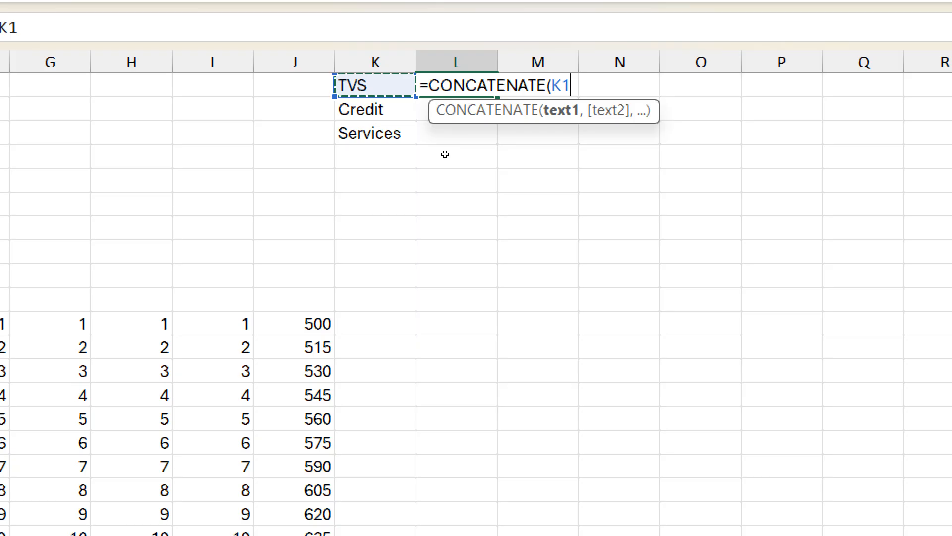
{"action": "type", "text": ","}
{"action": "key", "text": "Left"}
{"action": "key", "text": "Down"}
{"action": "type", "text": ","}
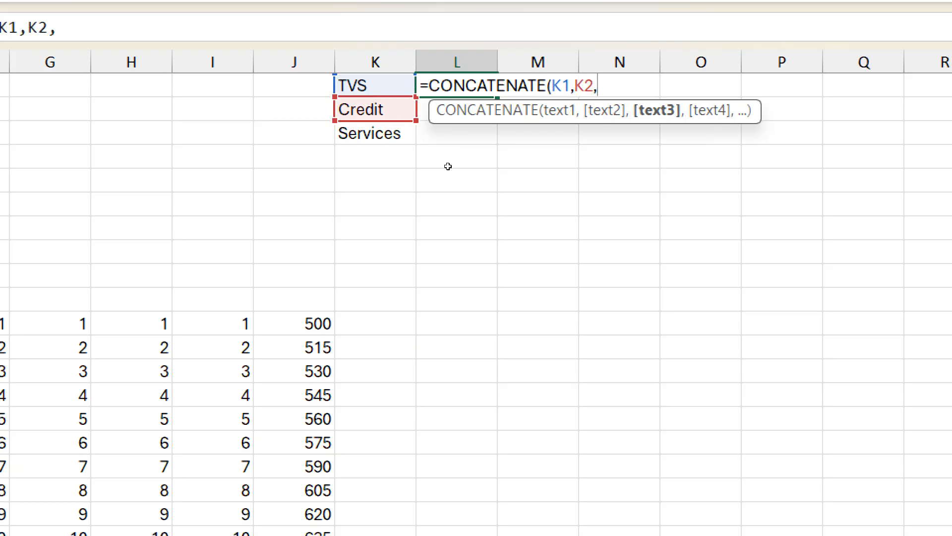
{"action": "key", "text": "Left"}
{"action": "key", "text": "Down"}
{"action": "key", "text": "Down"}
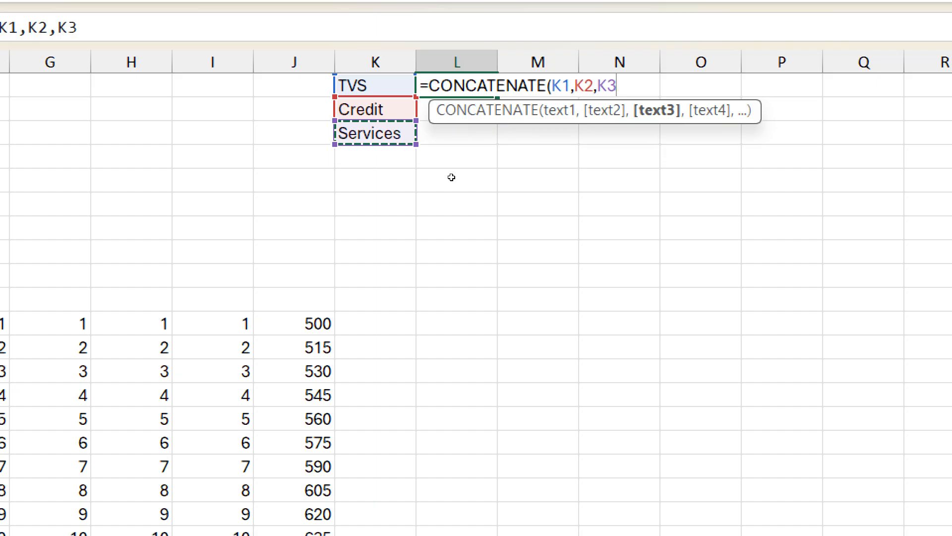
{"action": "key", "text": "ctrl+Return"}
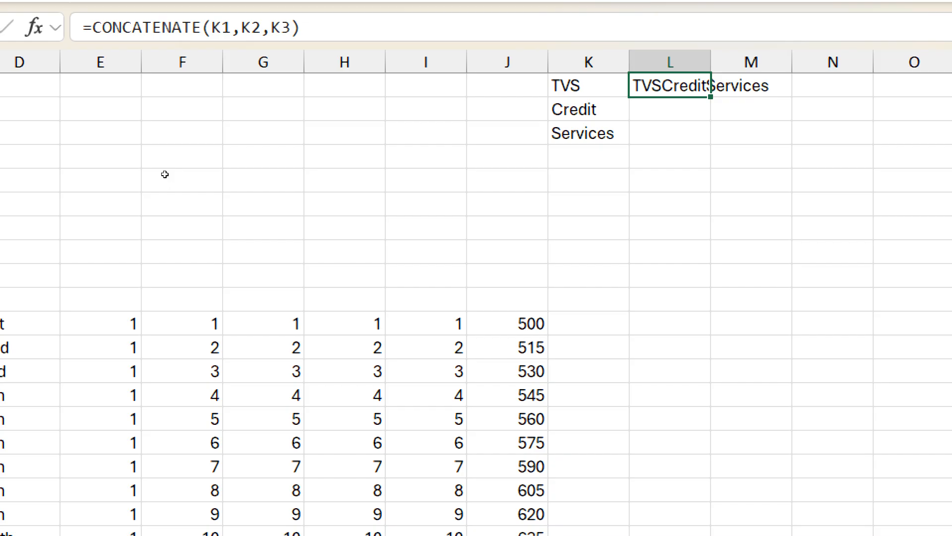
Step: Enter =CONCAT(K1:K3) in L2 and compare its formula with the one in L1
{"action": "key", "text": "Return"}
{"action": "type", "text": "=con"}
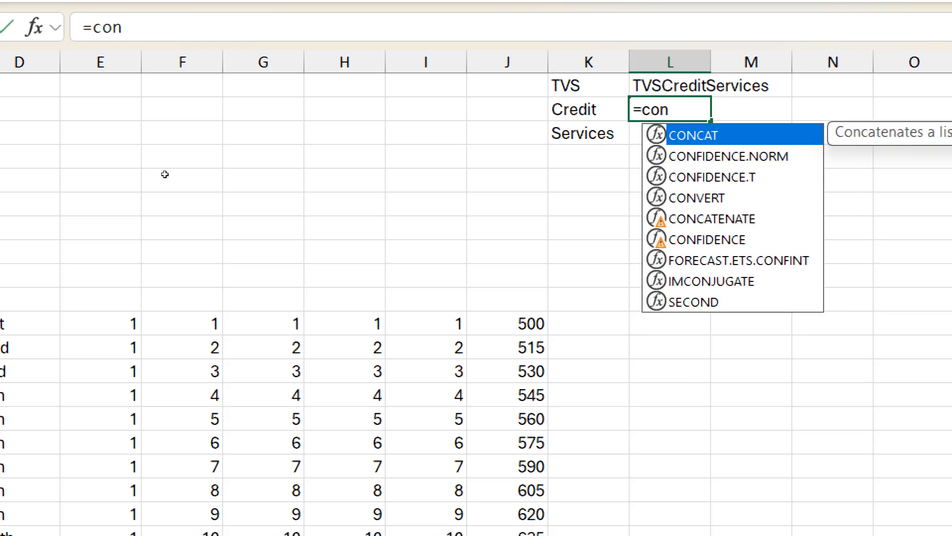
{"action": "key", "text": "Tab"}
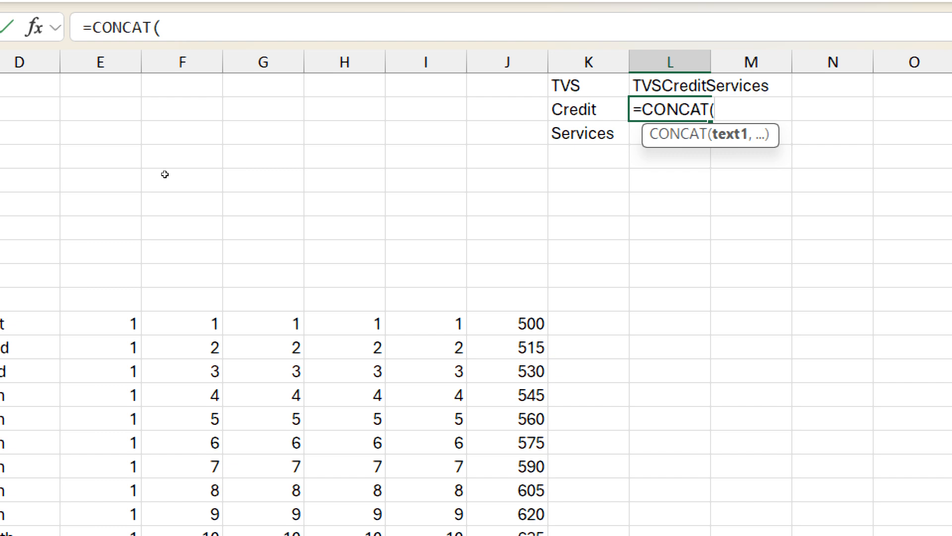
{"action": "left_click_drag", "start_coordinate": [588, 86], "coordinate": [589, 133]}
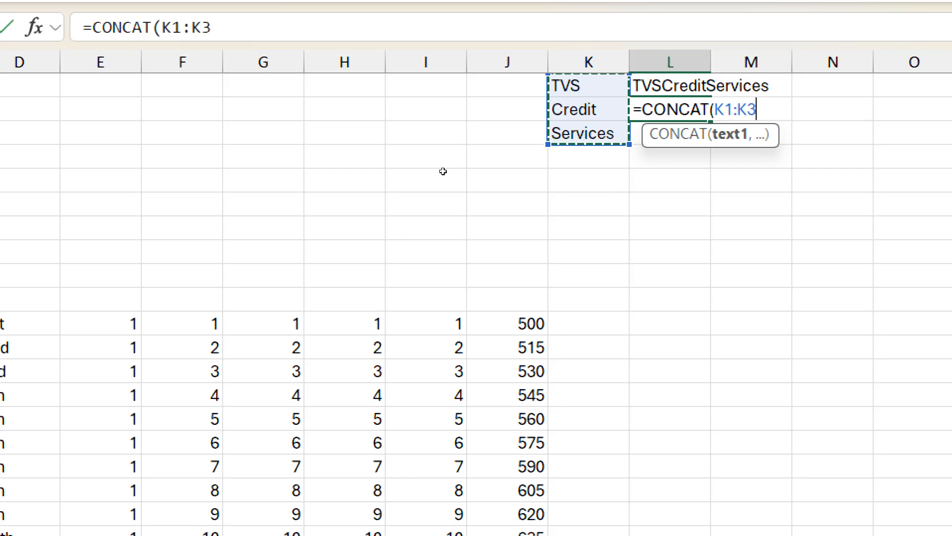
{"action": "key", "text": "Return"}
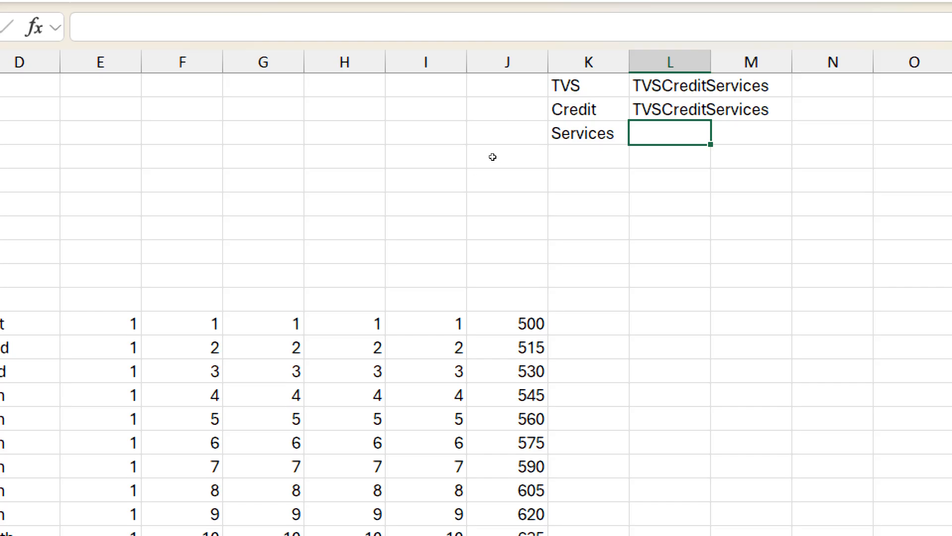
{"action": "key", "text": "Up"}
{"action": "key", "text": "Up"}
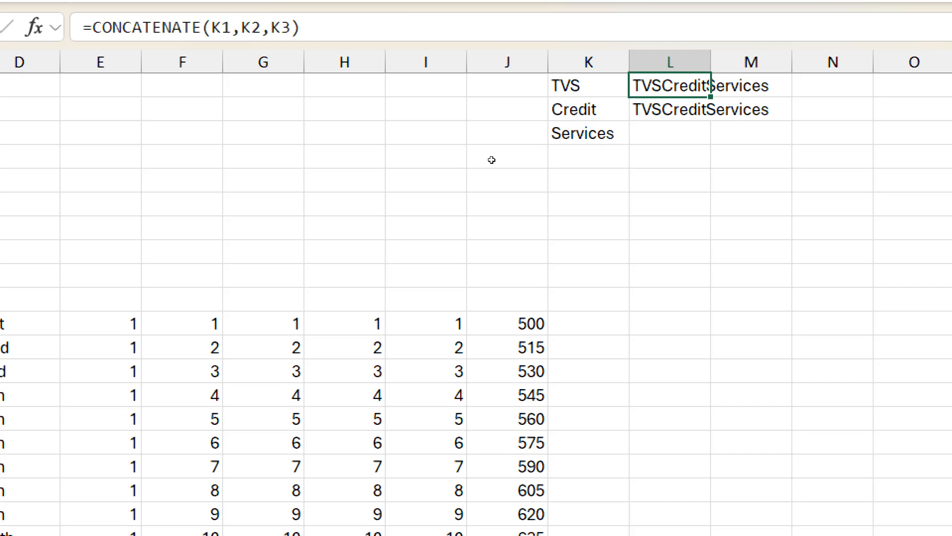
{"action": "key", "text": "Down"}
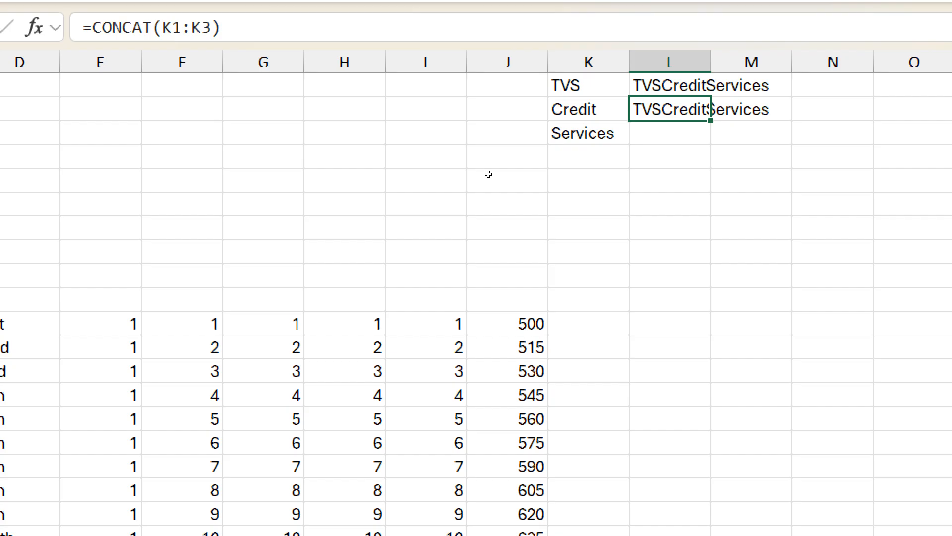
Step: Join the three words in L3 with the formula =TEXTJOIN(" ",TRUE,K1:K3), keeping L3 as the active cell
{"action": "key", "text": "Down"}
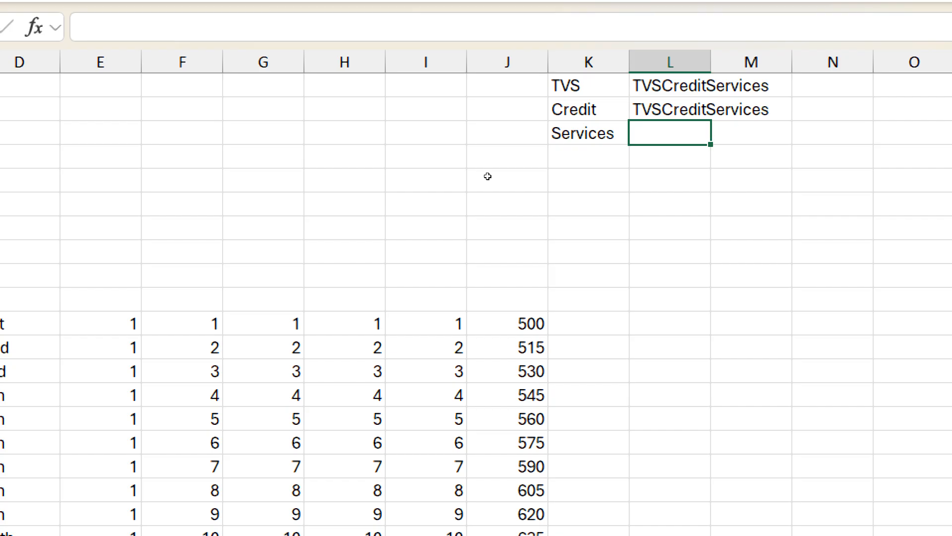
{"action": "type", "text": "=te"}
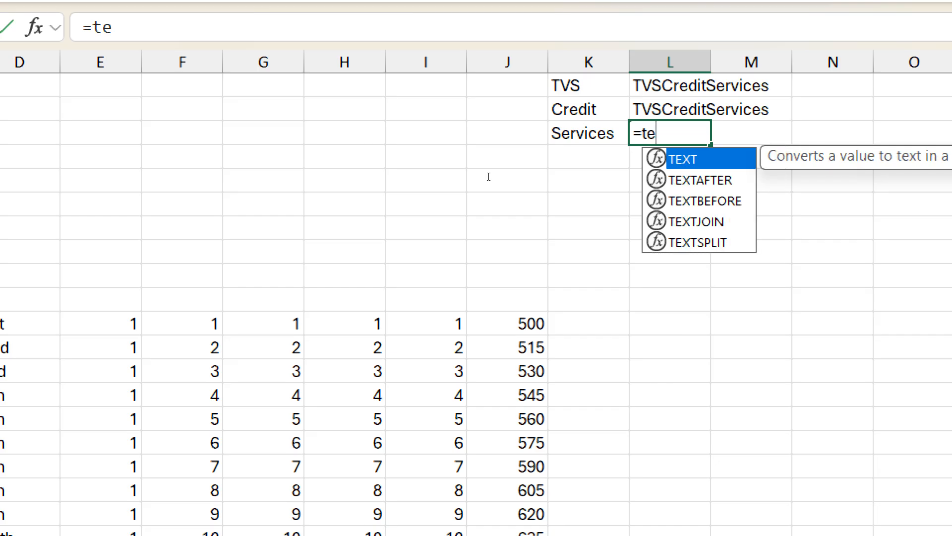
{"action": "type", "text": "xt"}
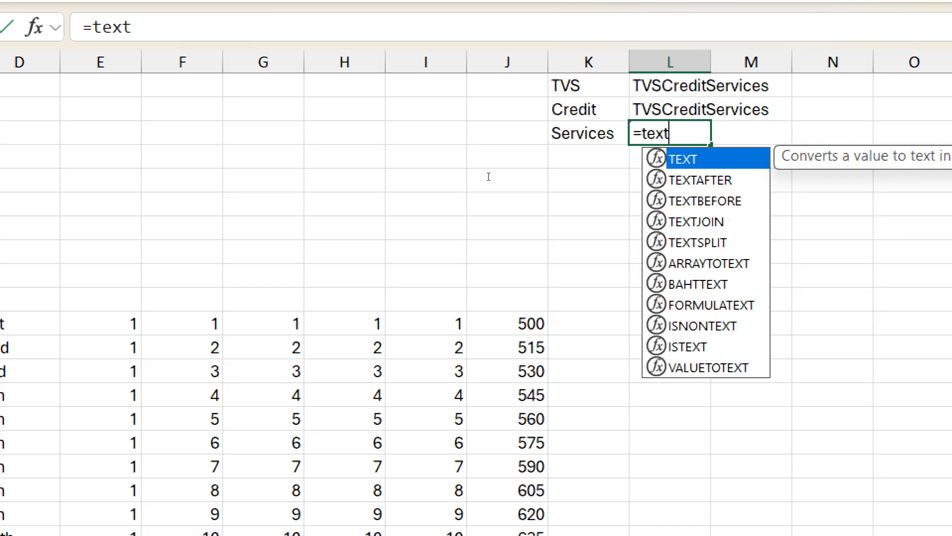
{"action": "type", "text": "jo"}
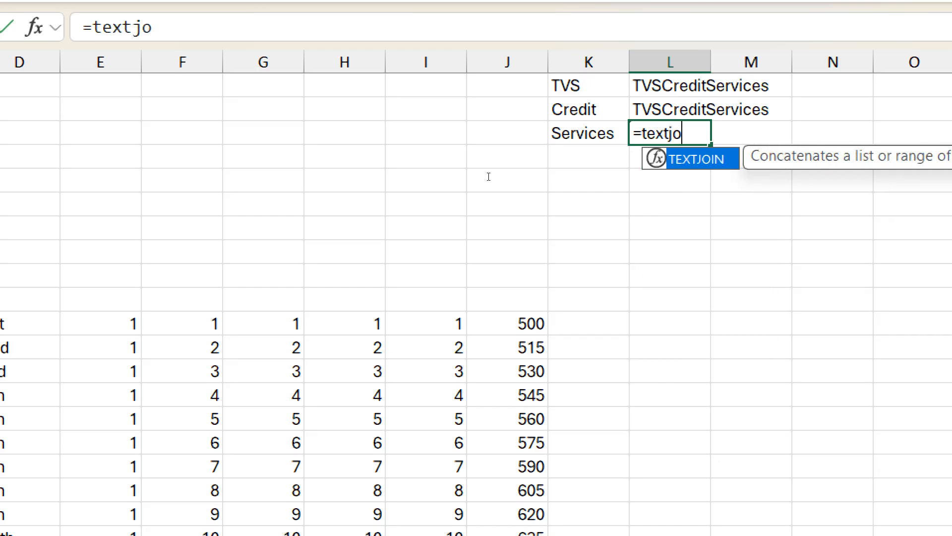
{"action": "type", "text": "in"}
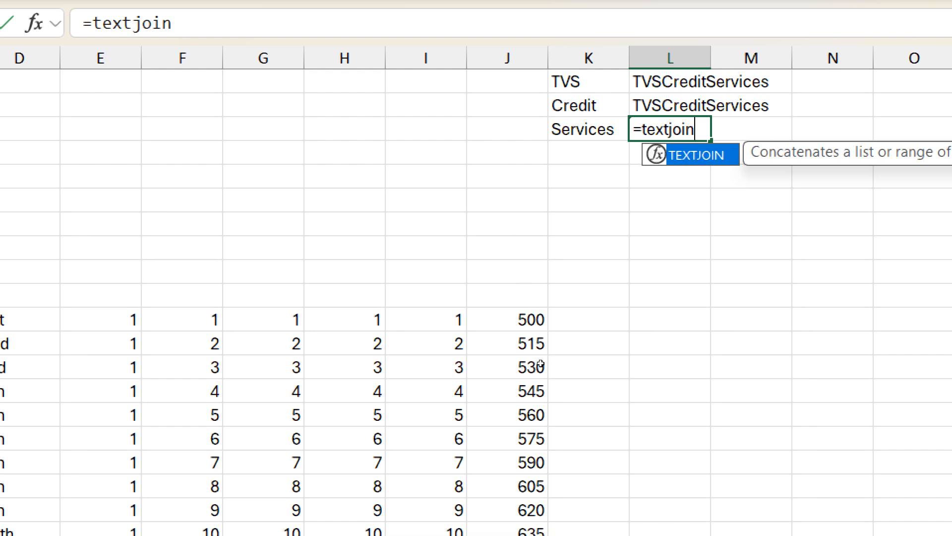
{"action": "type", "text": "("}
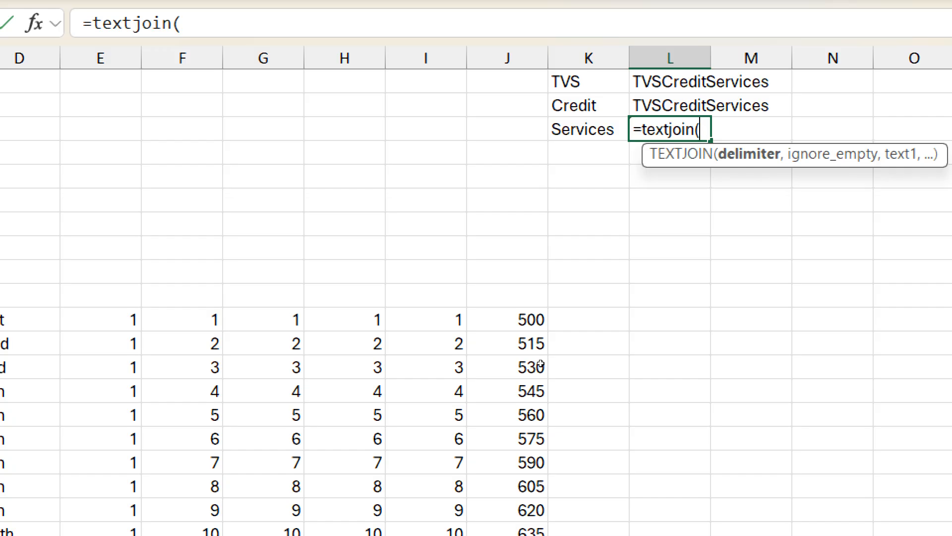
{"action": "type", "text": "\""}
{"action": "type", "text": "-"}
{"action": "key", "text": "BackSpace"}
{"action": "type", "text": "\","}
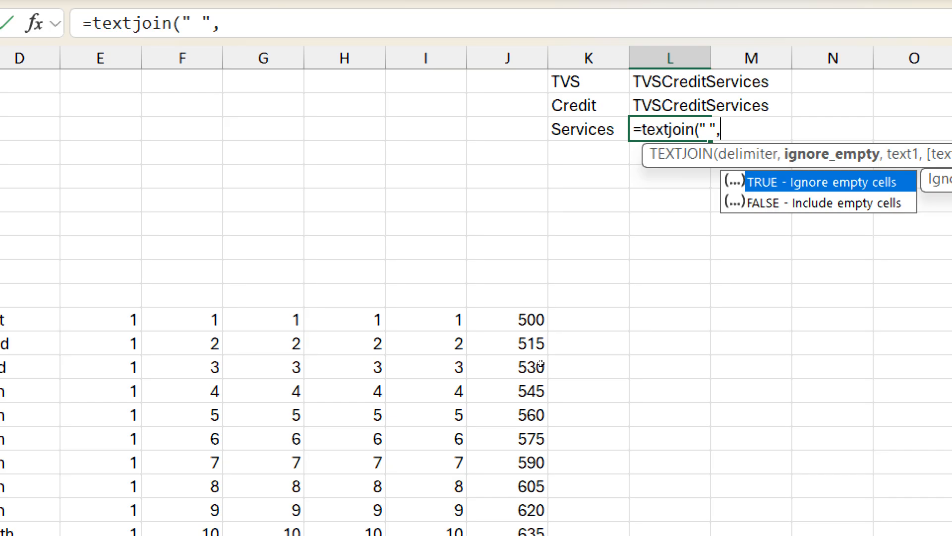
{"action": "type", "text": "tr"}
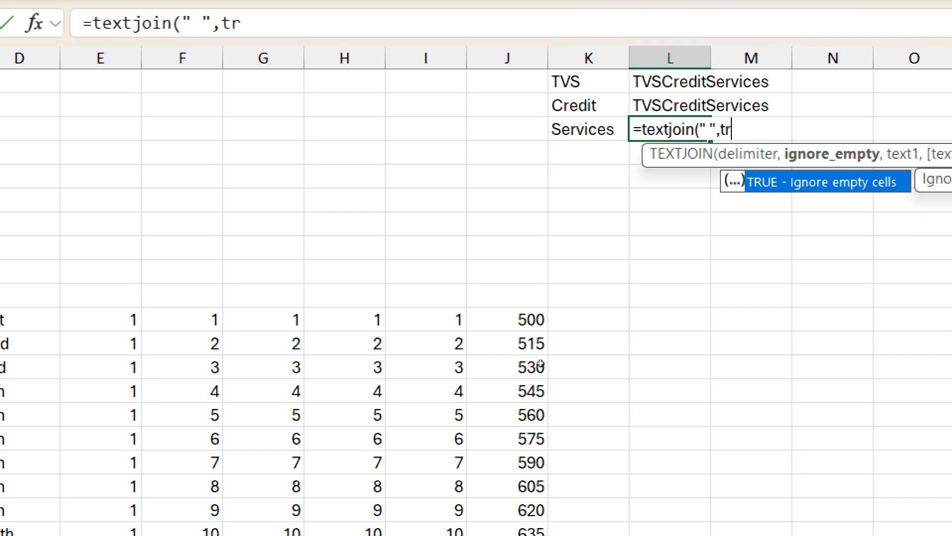
{"action": "type", "text": "ue,"}
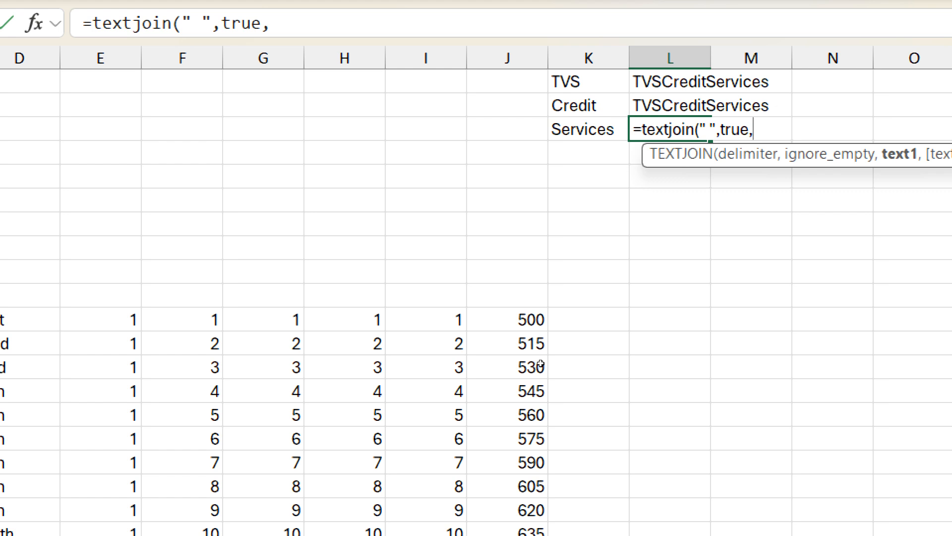
{"action": "left_click_drag", "start_coordinate": [588, 82], "coordinate": [589, 129]}
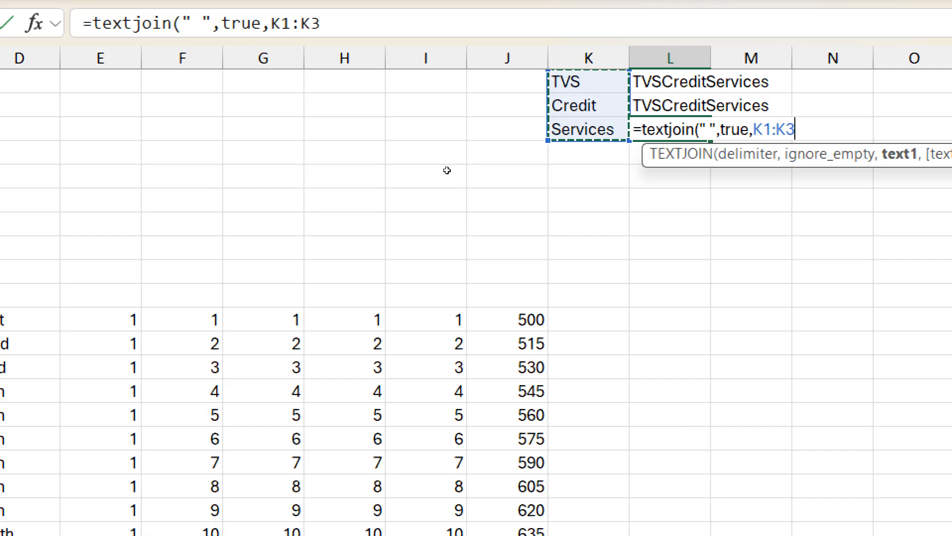
{"action": "key", "text": "ctrl+Return"}
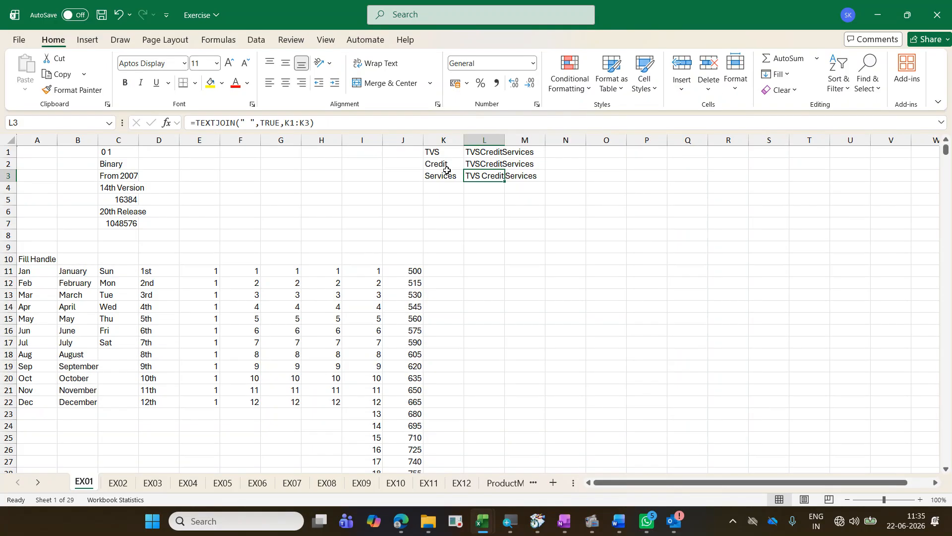
Step: Clear the three joining formulas from L1:L3
{"action": "key", "text": "shift+Up"}
{"action": "key", "text": "shift+Up"}
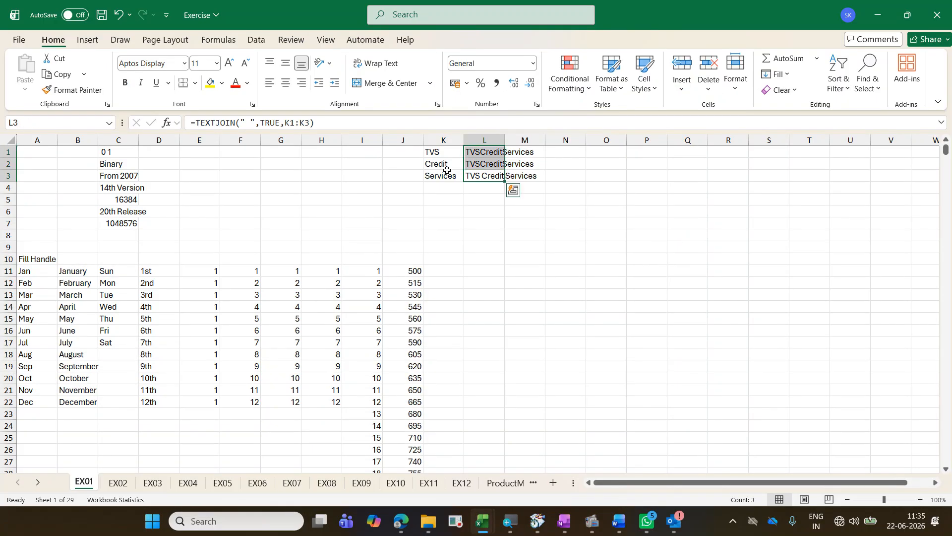
{"action": "key", "text": "Delete"}
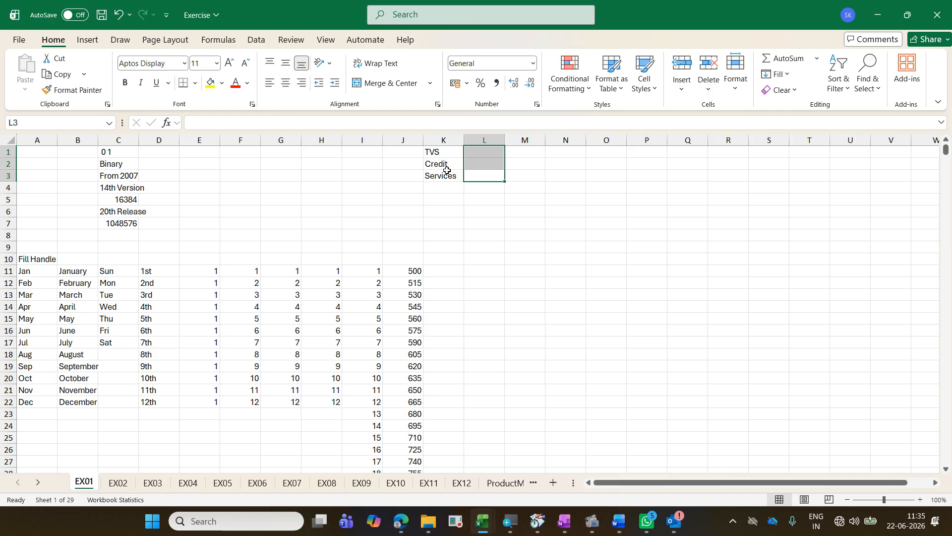
Step: Widen column K to fit the full phrase and combine the words in K1:K3 into K1 with Fill Justify
{"action": "key", "text": "Left"}
{"action": "key", "text": "Up"}
{"action": "key", "text": "Up"}
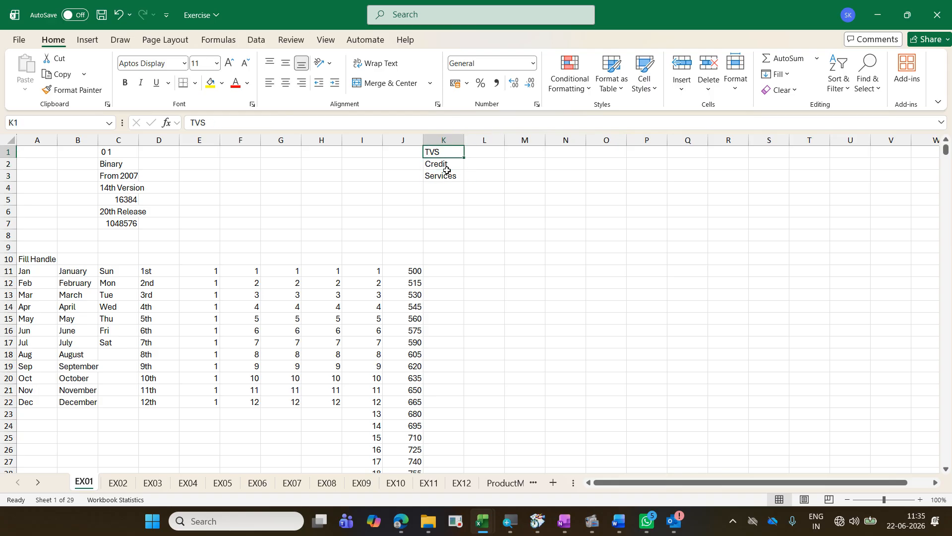
{"action": "key", "text": "shift+Down"}
{"action": "key", "text": "shift+Down"}
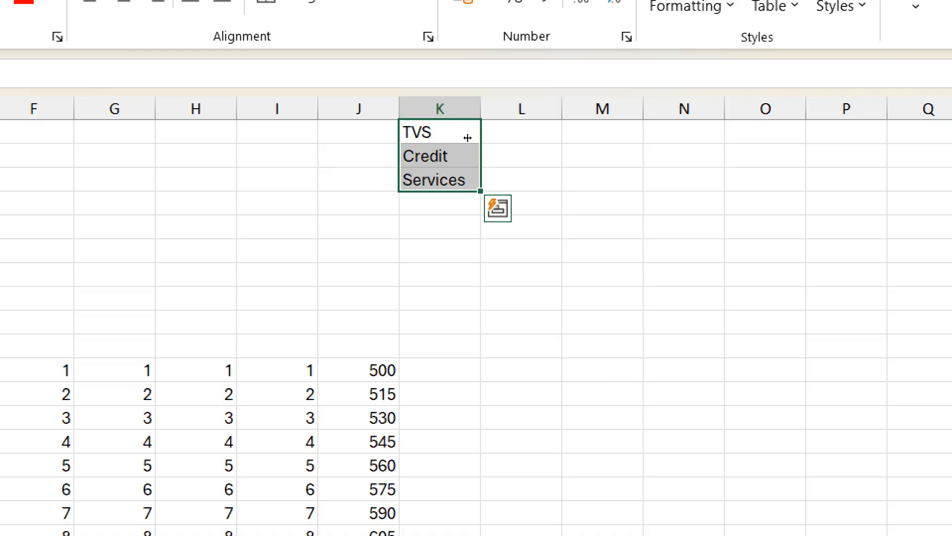
{"action": "left_click_drag", "start_coordinate": [465, 135], "coordinate": [548, 151]}
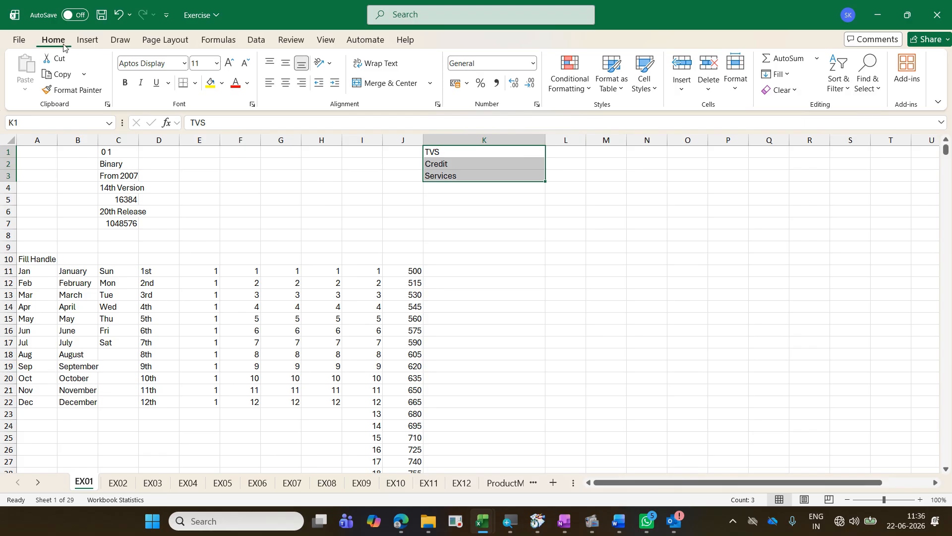
{"action": "left_click", "coordinate": [788, 76]}
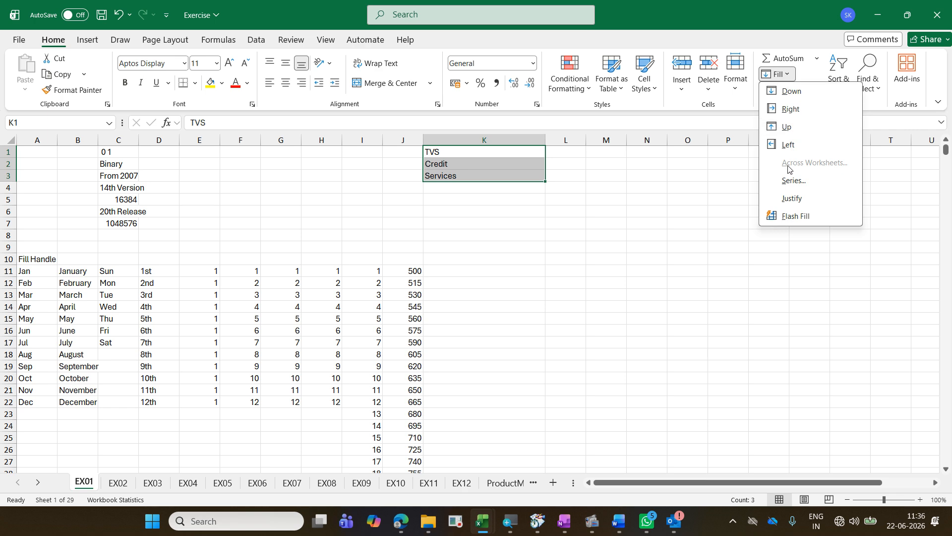
{"action": "left_click", "coordinate": [791, 199]}
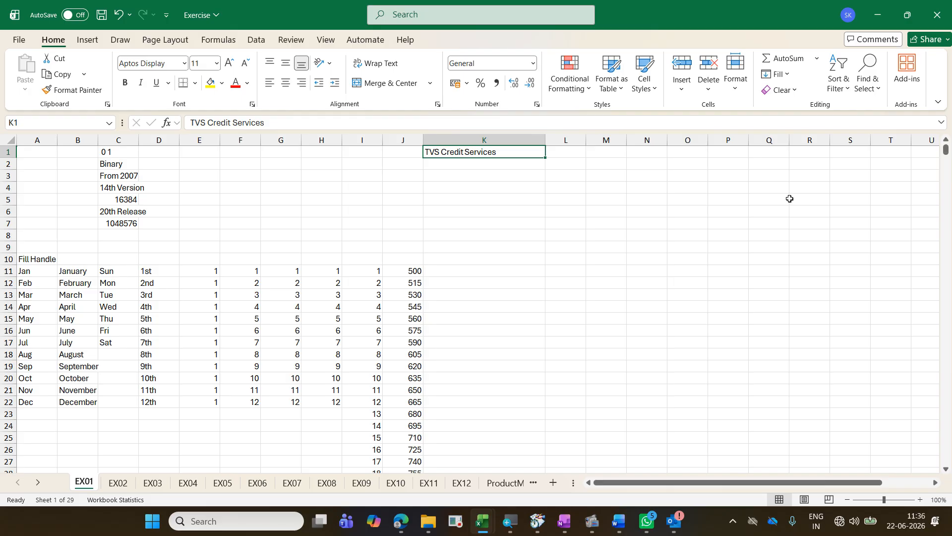
Step: Undo the Justify and apply it to K1:K3 once more
{"action": "key", "text": "ctrl+z"}
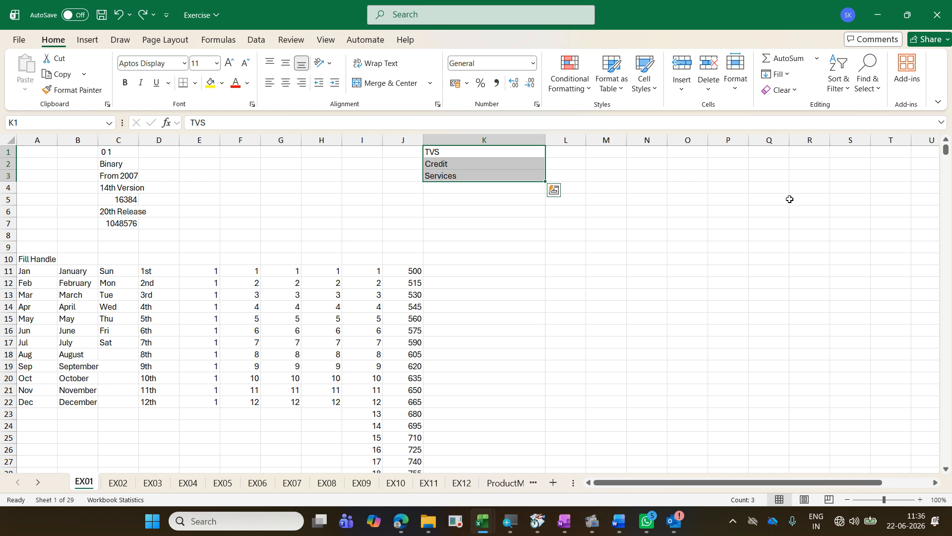
{"action": "left_click", "coordinate": [777, 74]}
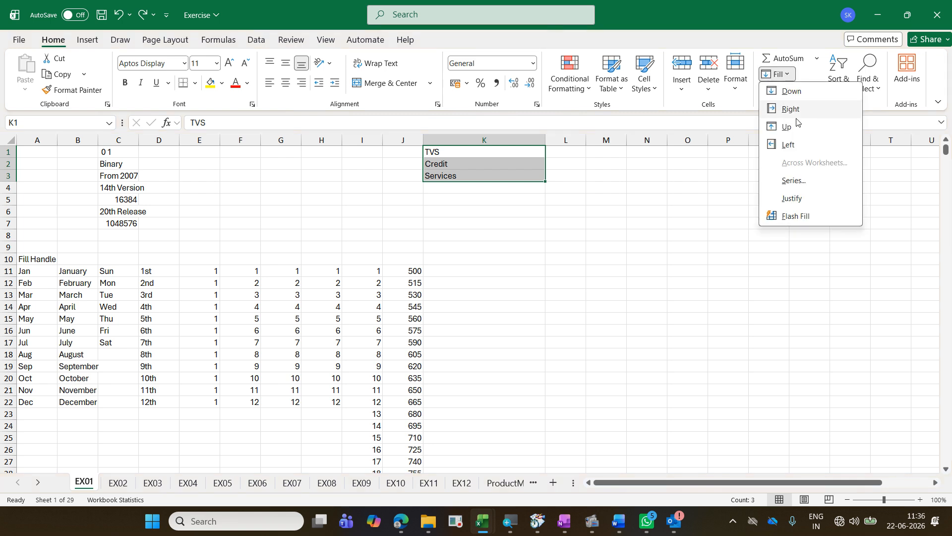
{"action": "left_click", "coordinate": [792, 198]}
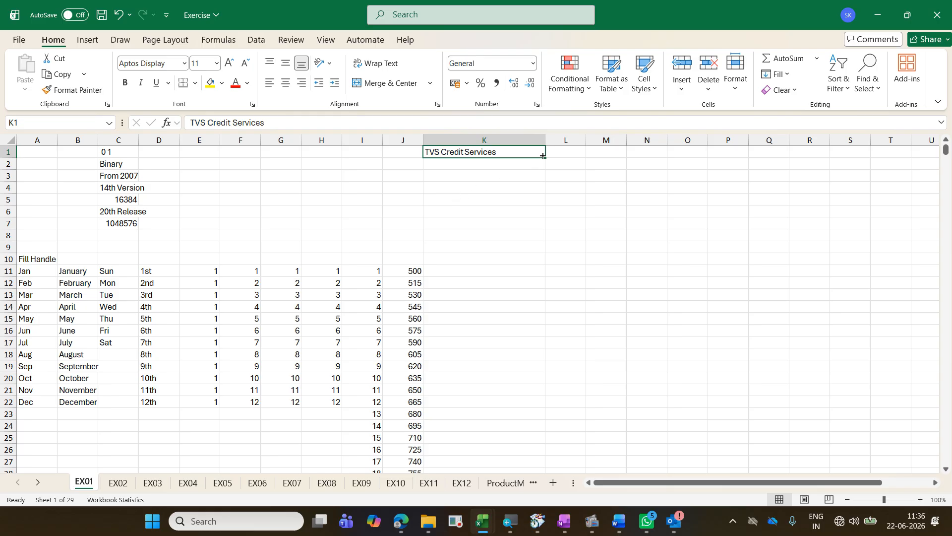
Step: Narrow column K, split the phrase in K1 down into separate cells with Fill Justify, and undo both changes
{"action": "left_click_drag", "start_coordinate": [544, 140], "coordinate": [454, 154]}
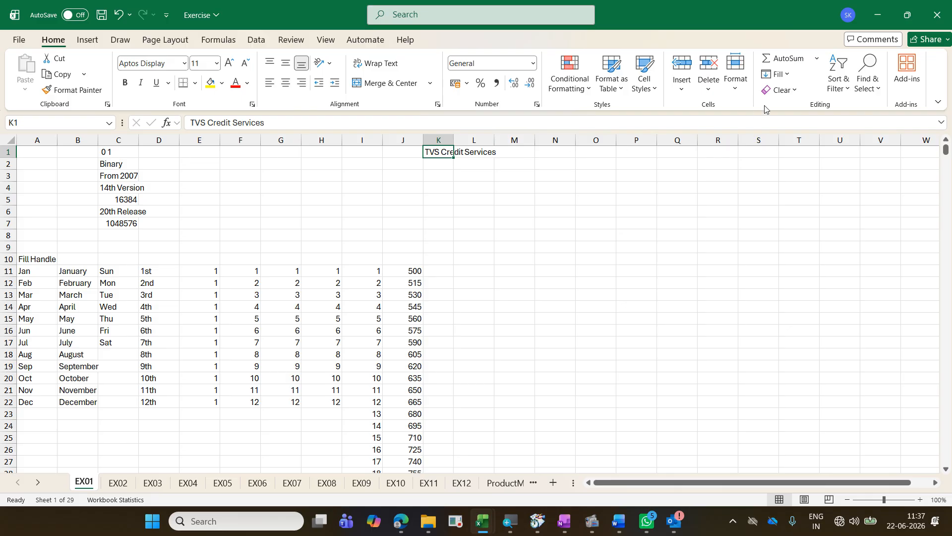
{"action": "left_click", "coordinate": [793, 74]}
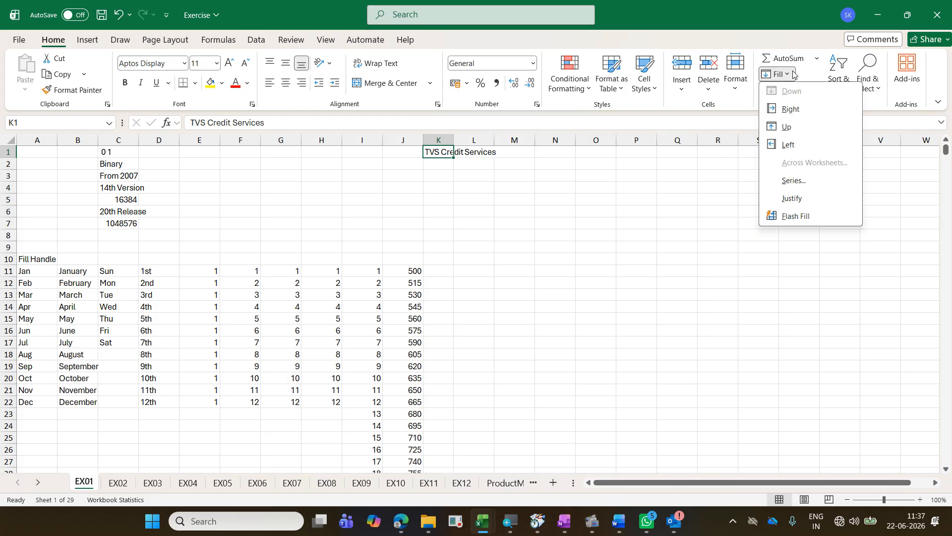
{"action": "left_click", "coordinate": [820, 198]}
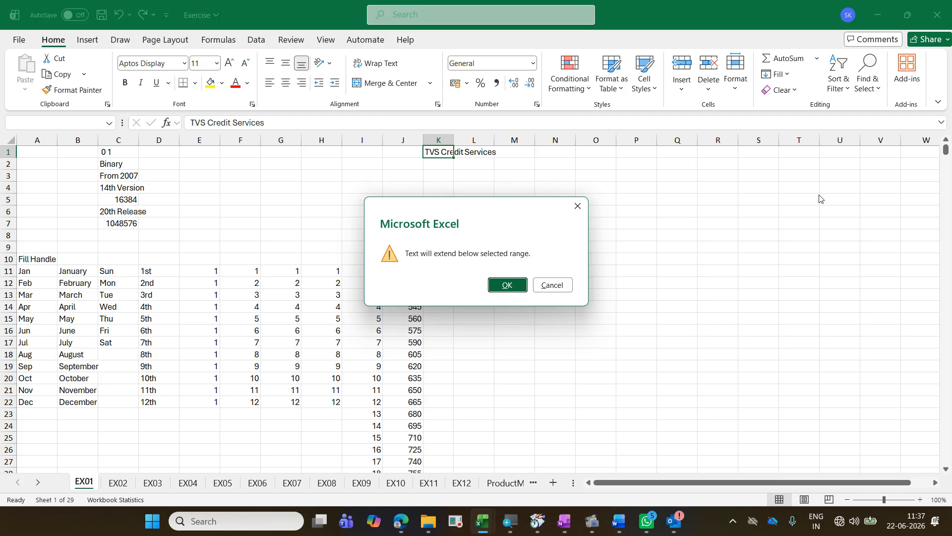
{"action": "left_click", "coordinate": [518, 287]}
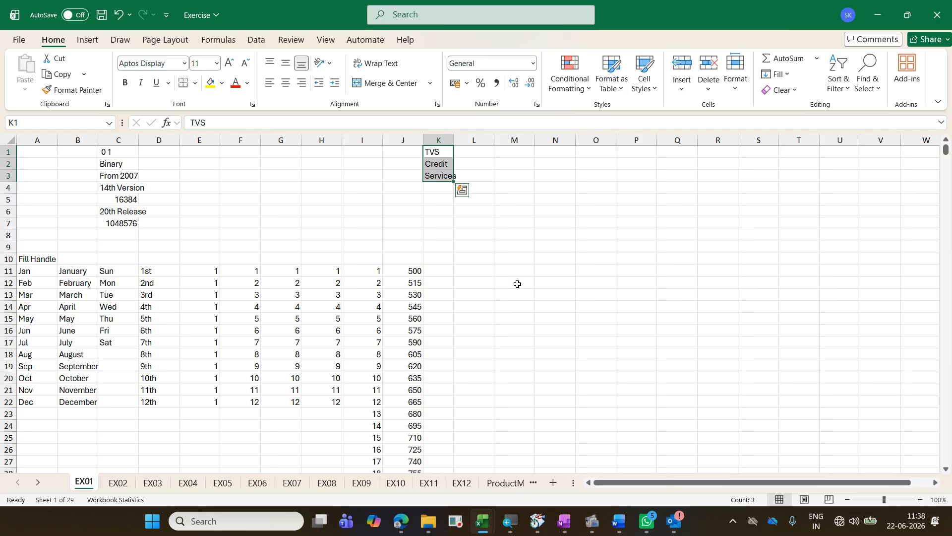
{"action": "key", "text": "ctrl+z"}
{"action": "key", "text": "ctrl+z"}
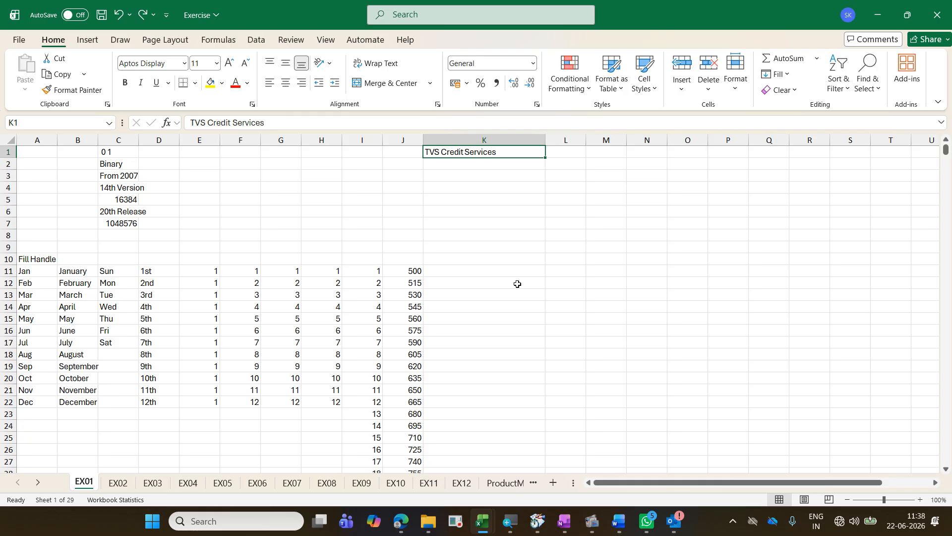
Step: Begin a date entry in cell K6 with the day and month as 01 06
{"action": "key", "text": "Down"}
{"action": "key", "text": "Down"}
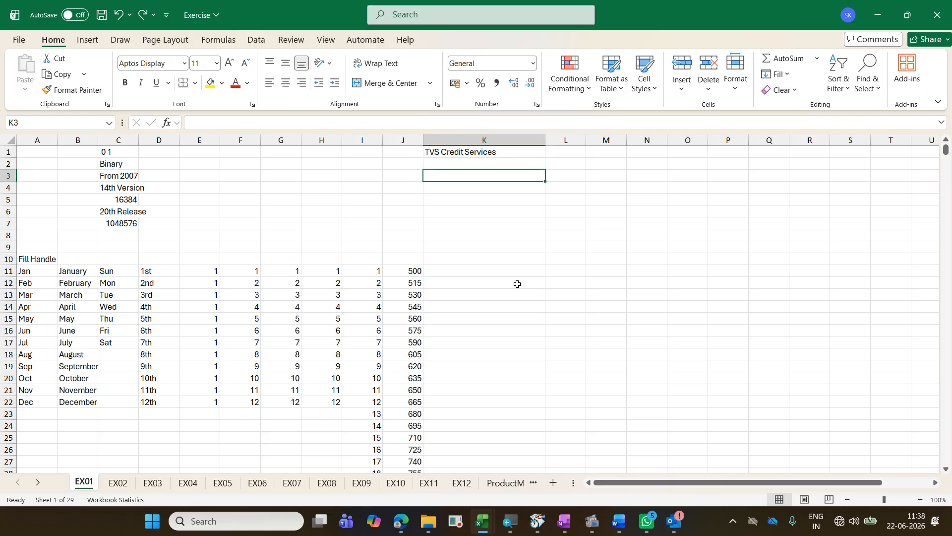
{"action": "key", "text": "Down"}
{"action": "key", "text": "Down"}
{"action": "key", "text": "Down"}
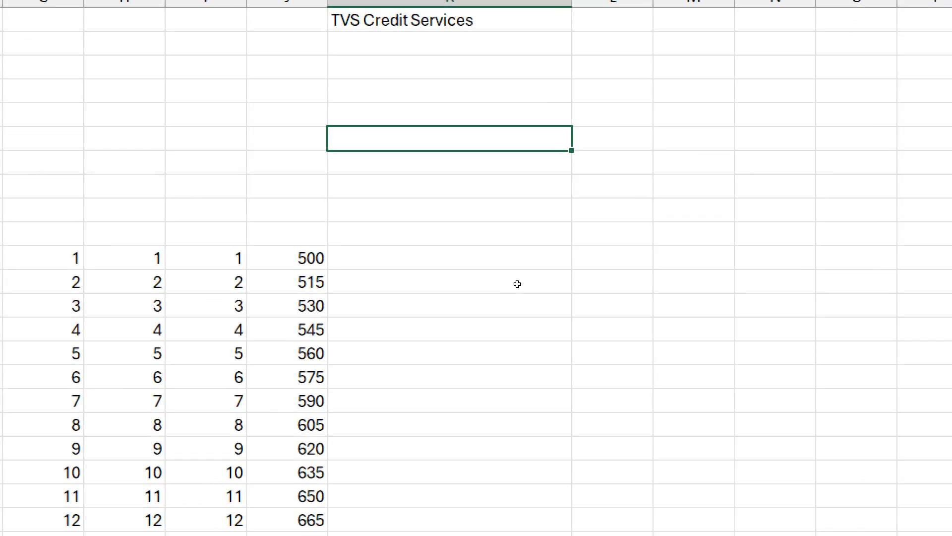
{"action": "type", "text": "01"}
{"action": "type", "text": "06"}
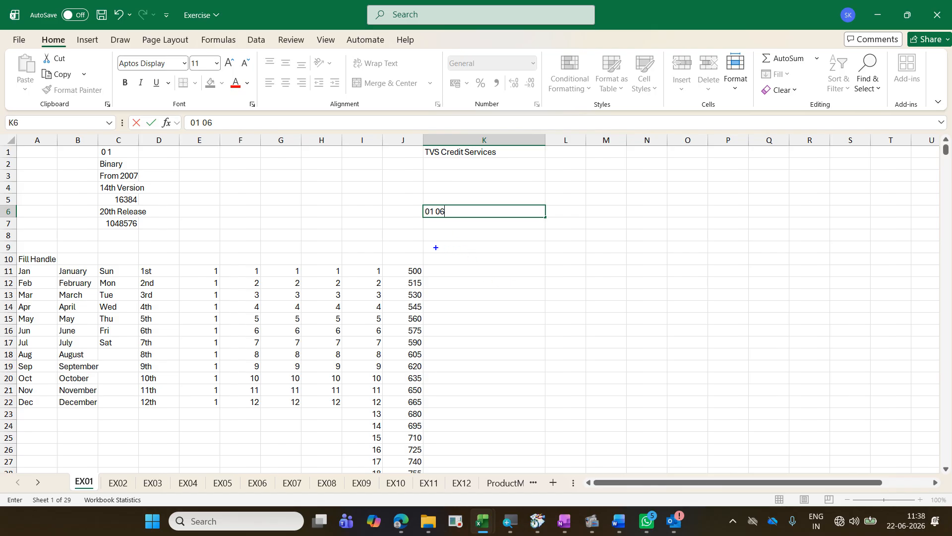
Step: Annotate the screen with "DMY - 1st Jun" and "MDY - 6th Jan" below the K6 entry, and dismiss the annotation
{"action": "type", "text": "tDMY"}
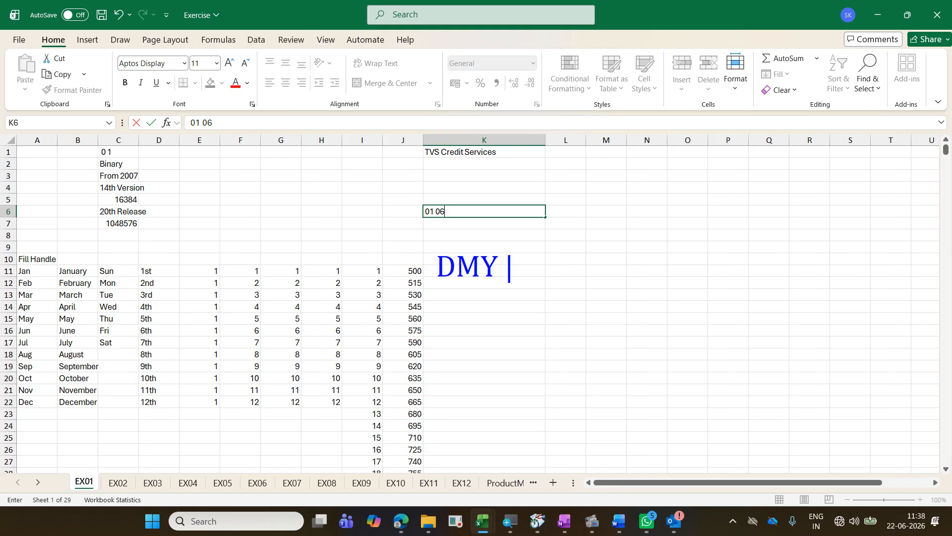
{"action": "type", "text": " - 1st Jun"}
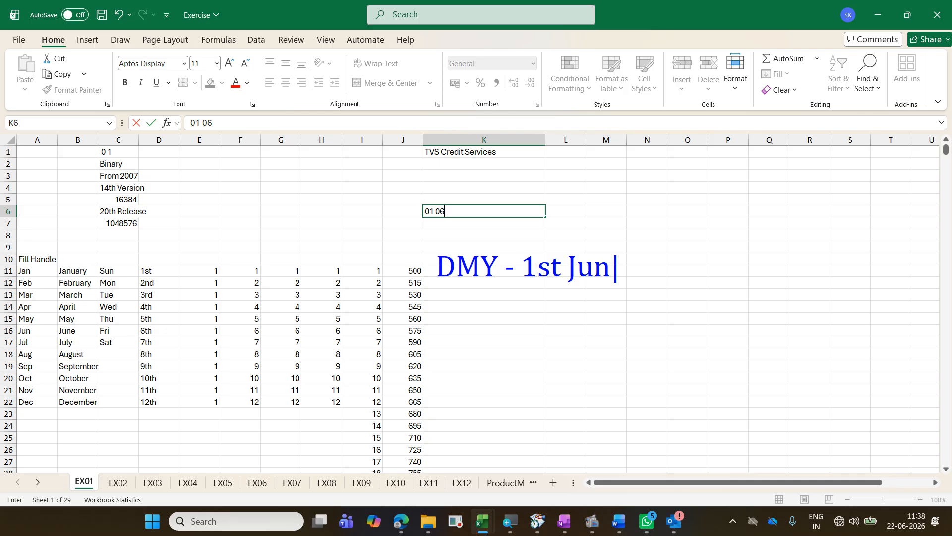
{"action": "key", "text": "Return"}
{"action": "type", "text": "MD"}
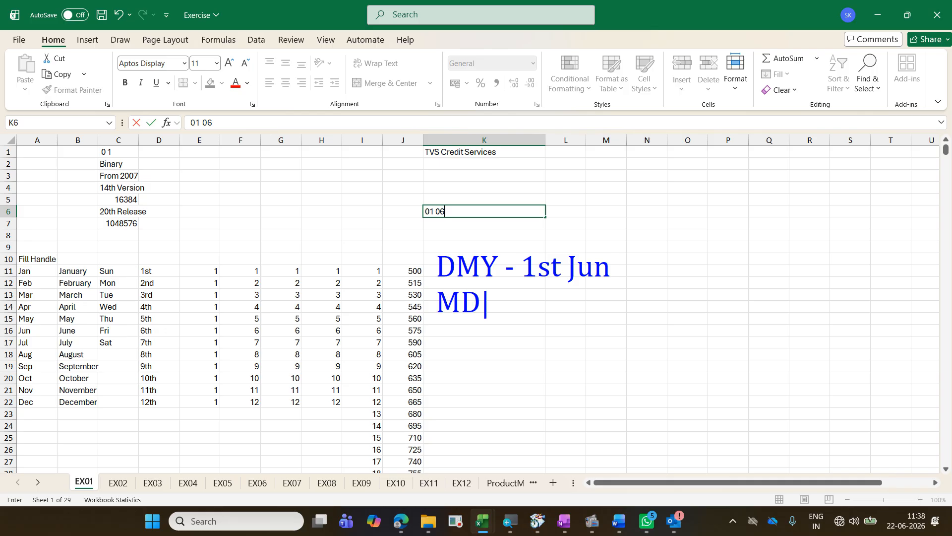
{"action": "type", "text": "Y - 6th Jan"}
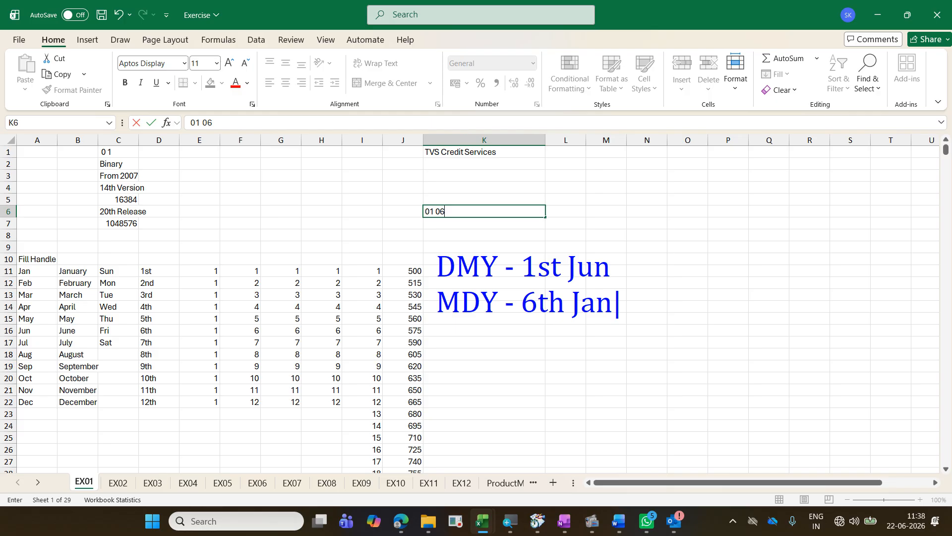
{"action": "key", "text": "Escape"}
{"action": "key", "text": "Escape"}
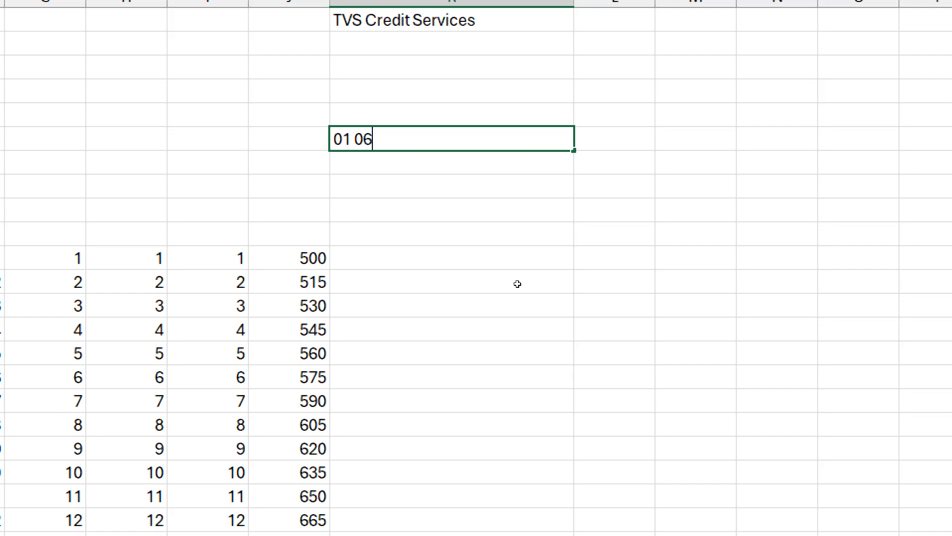
Step: Complete the date in cell K6 with the month spelled out, as 01 Jun 2026
{"action": "key", "text": "BackSpace"}
{"action": "key", "text": "BackSpace"}
{"action": "type", "text": "Jun 20267"}
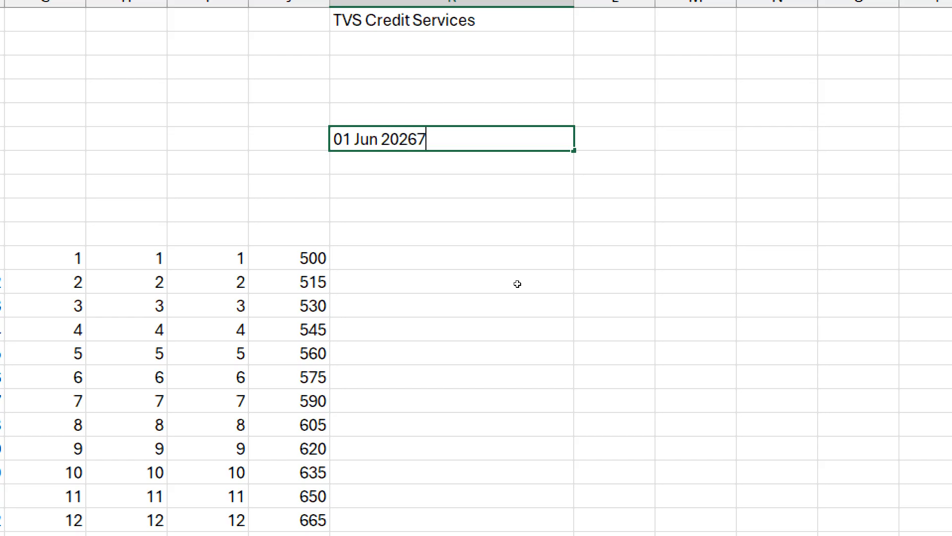
{"action": "key", "text": "BackSpace"}
{"action": "key", "text": "ctrl+Return"}
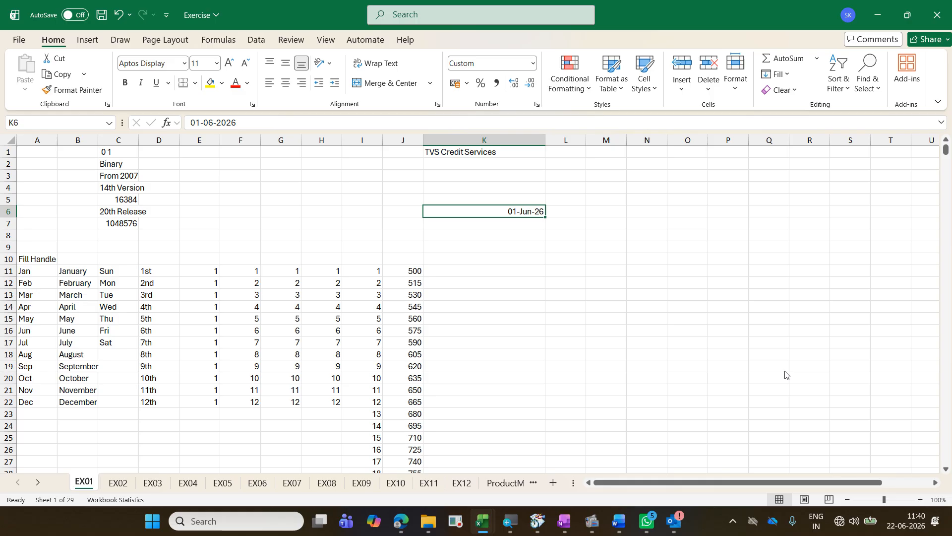
Step: Annotate the screen with "Shift F10 - Right Click" below the K6 date, and dismiss the annotation
{"action": "type", "text": "tShift "}
{"action": "type", "text": "F"}
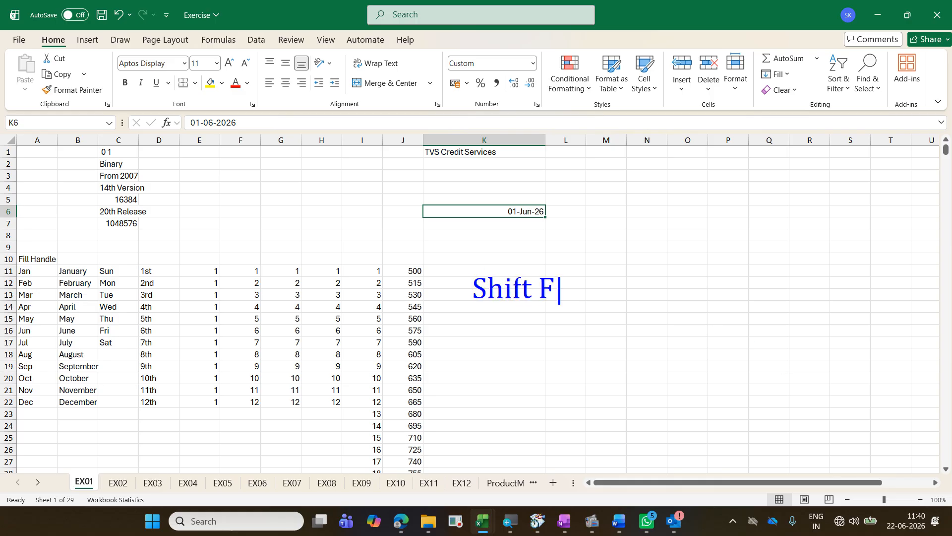
{"action": "type", "text": "10 - R"}
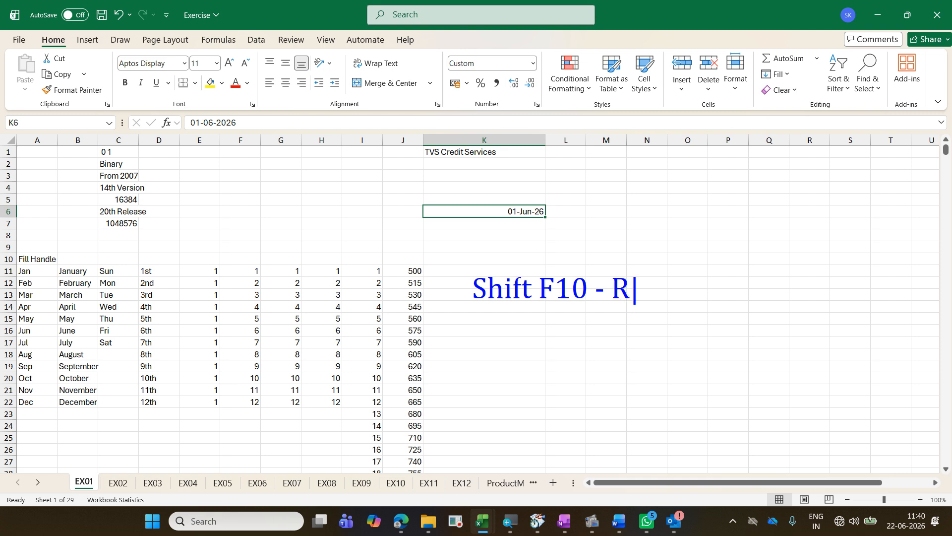
{"action": "type", "text": "ight Click"}
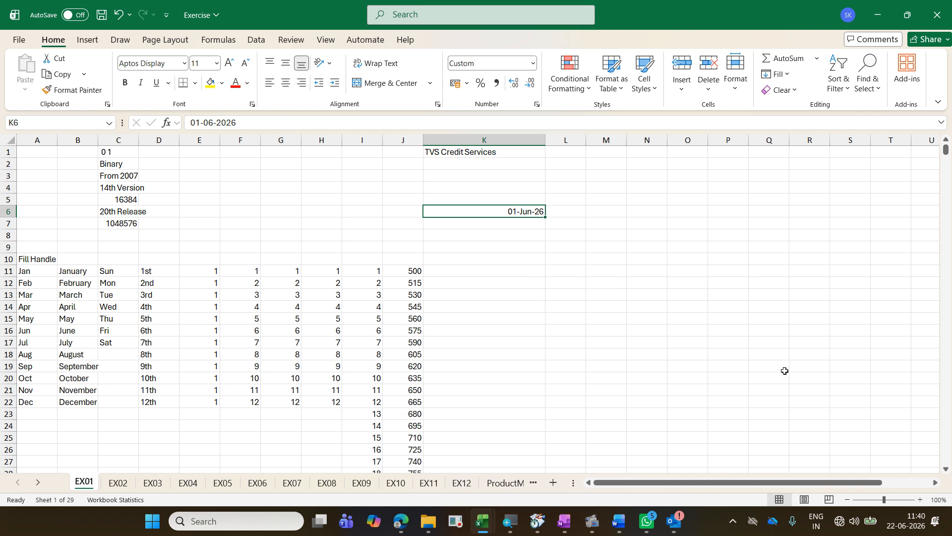
Step: Open the Format Cells settings for K6 and close them with the dd-mmm-yy format kept
{"action": "key", "text": "shift+F10"}
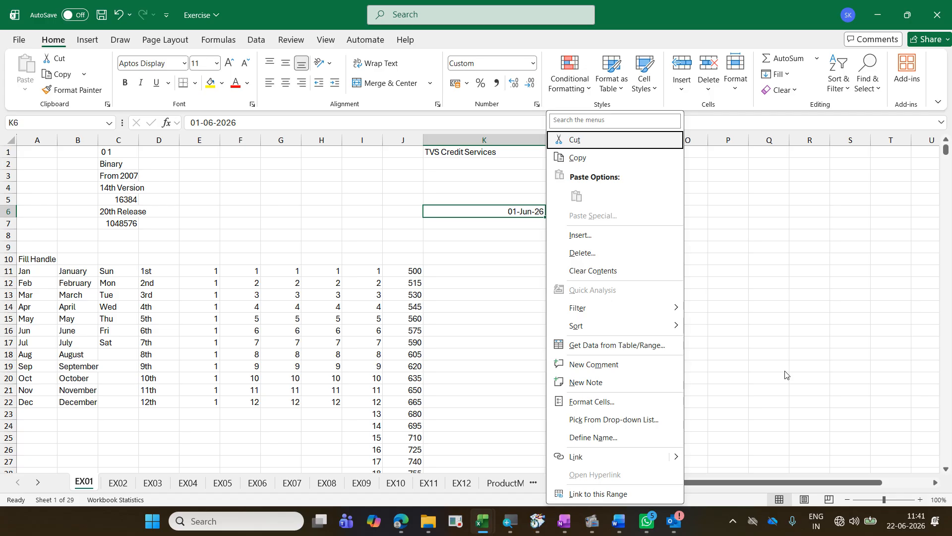
{"action": "key", "text": "f"}
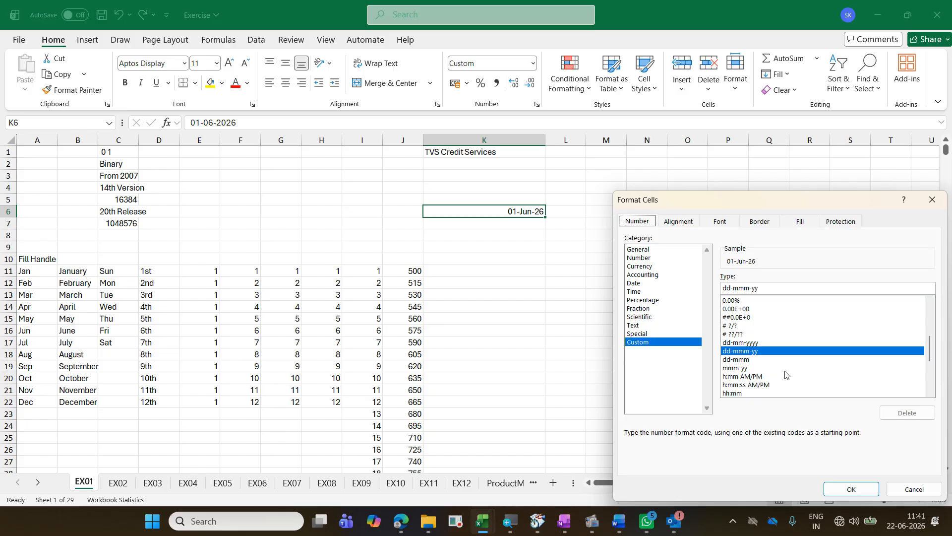
{"action": "key", "text": "Return"}
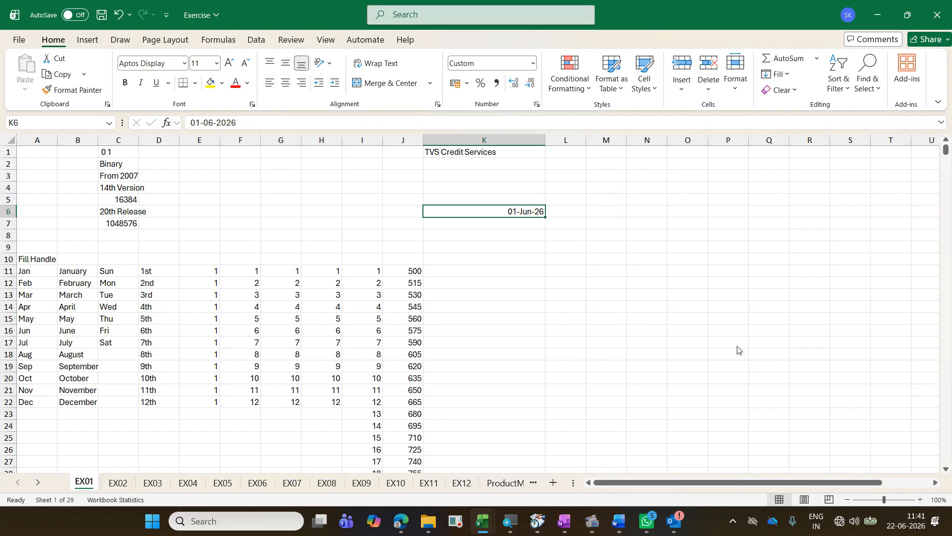
Step: Annotate the screen with "Ctrl 1 - Format cells" below the K6 date, and dismiss the annotation
{"action": "type", "text": "tCtrl "}
{"action": "type", "text": "1 - F"}
{"action": "type", "text": "orm"}
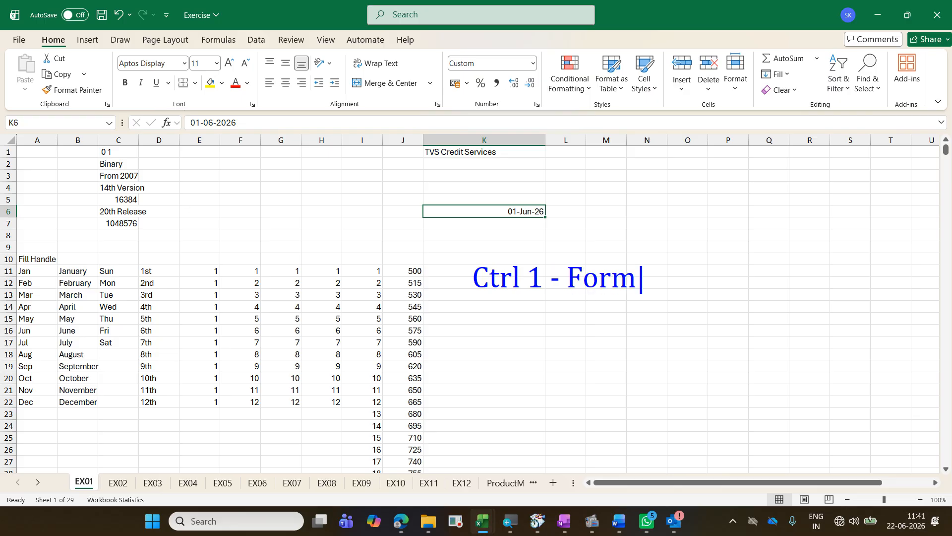
{"action": "type", "text": "at cells"}
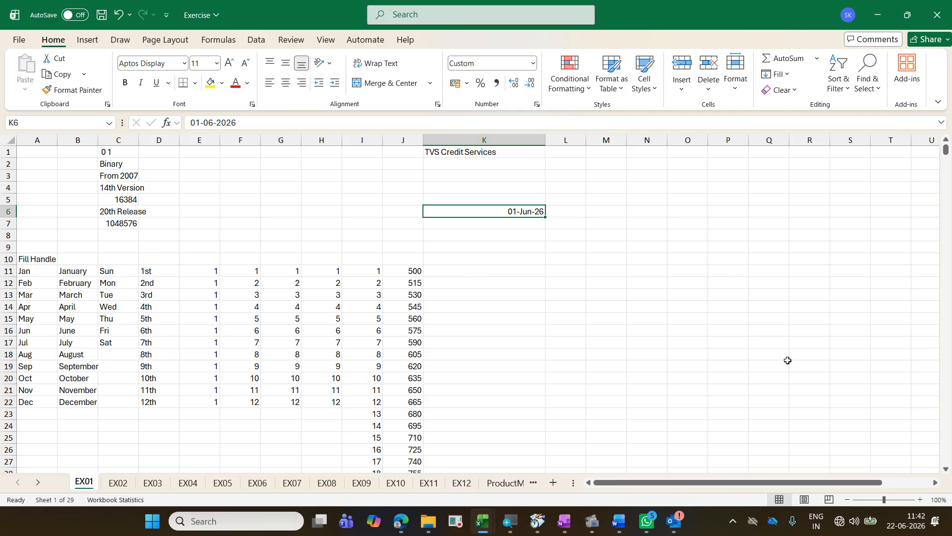
Step: Open Format Cells for K6, draw a box around Number and a wavy line across the other headings, and clear the drawing
{"action": "key", "text": "ctrl+1"}
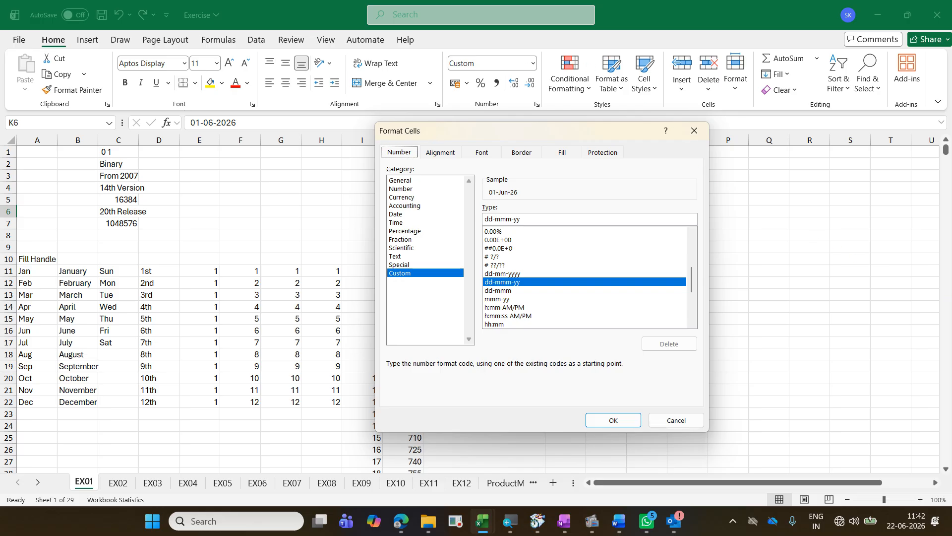
{"action": "mouse_move", "coordinate": [384, 144]}
{"action": "left_mouse_down"}
{"action": "mouse_move", "coordinate": [419, 161]}
{"action": "mouse_move", "coordinate": [459, 132]}
{"action": "mouse_move", "coordinate": [525, 144]}
{"action": "mouse_move", "coordinate": [574, 131]}
{"action": "mouse_move", "coordinate": [589, 145]}
{"action": "left_mouse_up"}
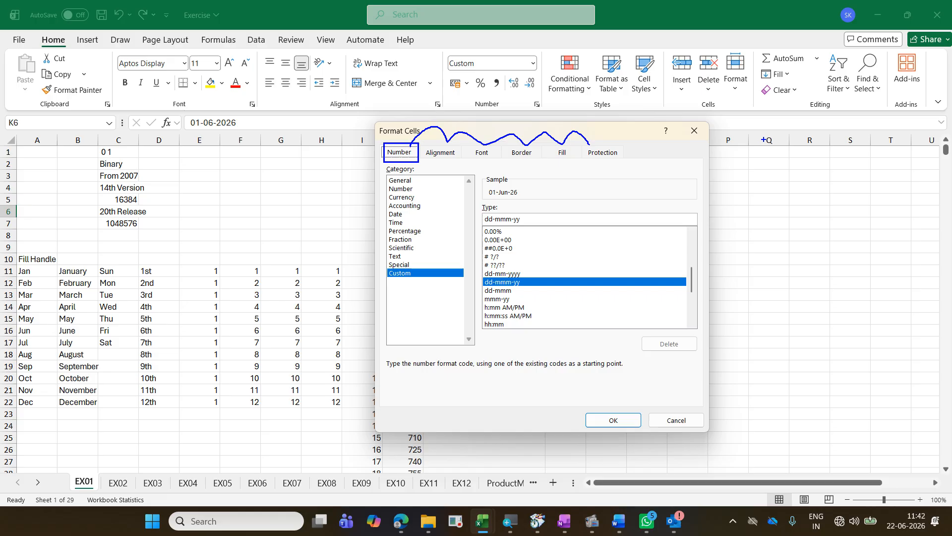
{"action": "key", "text": "Escape"}
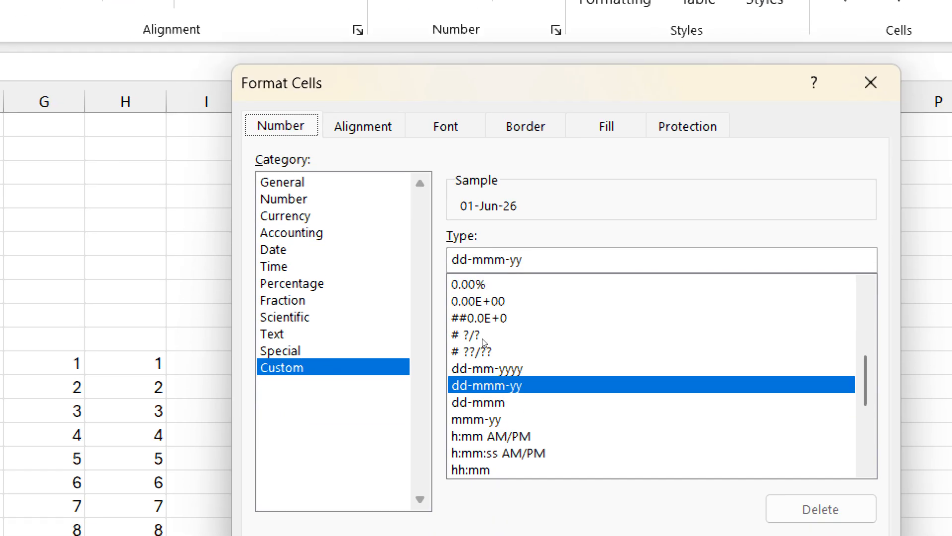
Step: Cycle through the Format Cells pages from Number to Protection and around again
{"action": "key", "text": "ctrl+Tab"}
{"action": "key", "text": "ctrl+Tab"}
{"action": "key", "text": "ctrl+Tab"}
{"action": "key", "text": "ctrl+Tab"}
{"action": "key", "text": "ctrl+Tab"}
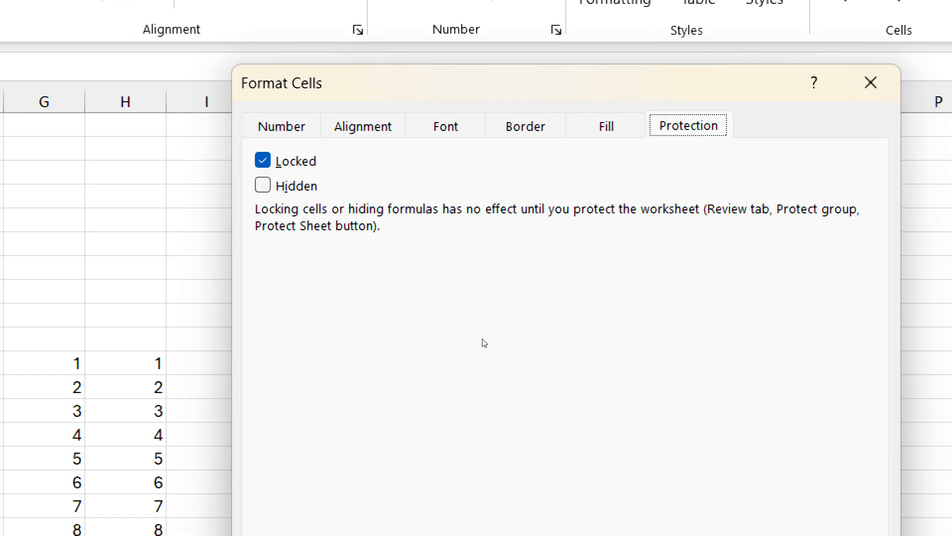
{"action": "key", "text": "ctrl+Tab"}
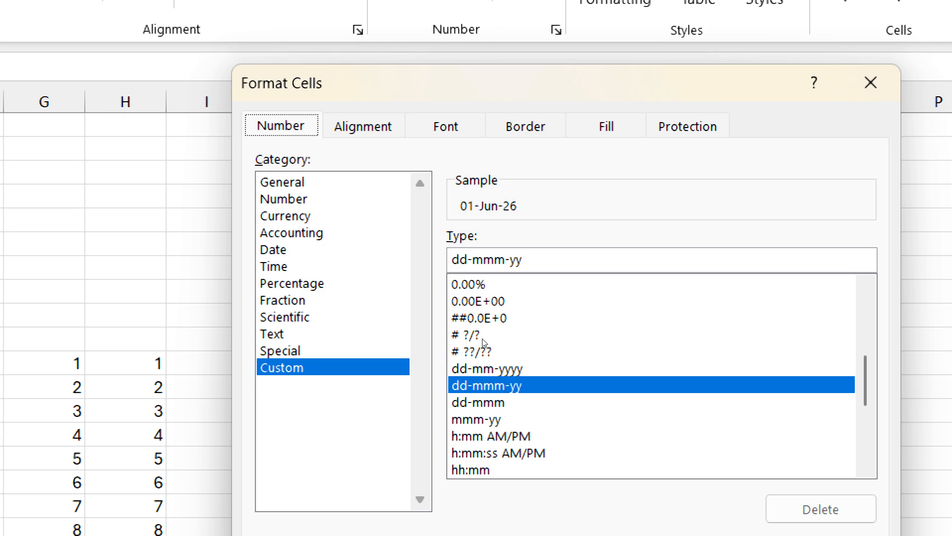
{"action": "key", "text": "ctrl+Tab"}
{"action": "key", "text": "ctrl+Tab"}
{"action": "key", "text": "ctrl+Tab"}
{"action": "key", "text": "ctrl+Tab"}
{"action": "key", "text": "ctrl+Tab"}
{"action": "key", "text": "ctrl+Tab"}
Step: Look through the Alignment, Font, Border, Fill and Protection settings in Format Cells one by one
{"action": "key", "text": "Right"}
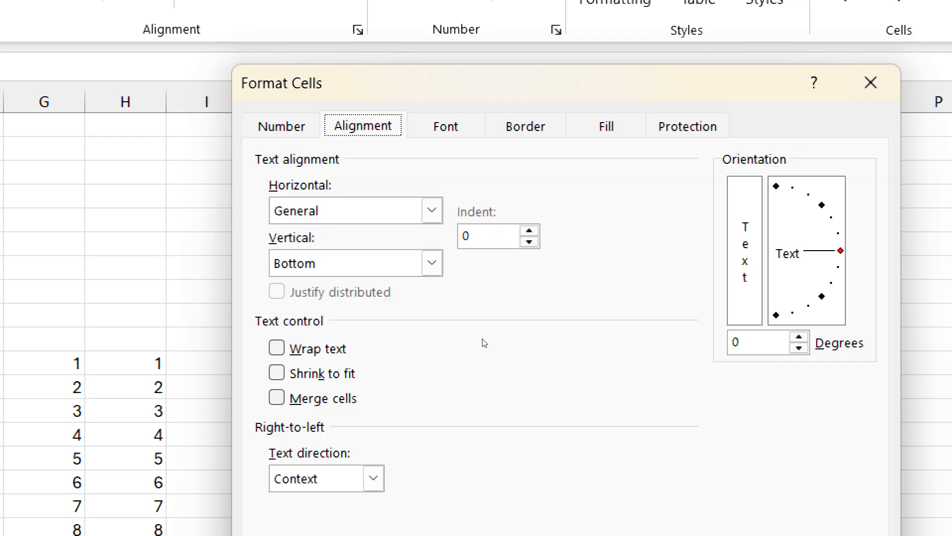
{"action": "key", "text": "Right"}
{"action": "key", "text": "Right"}
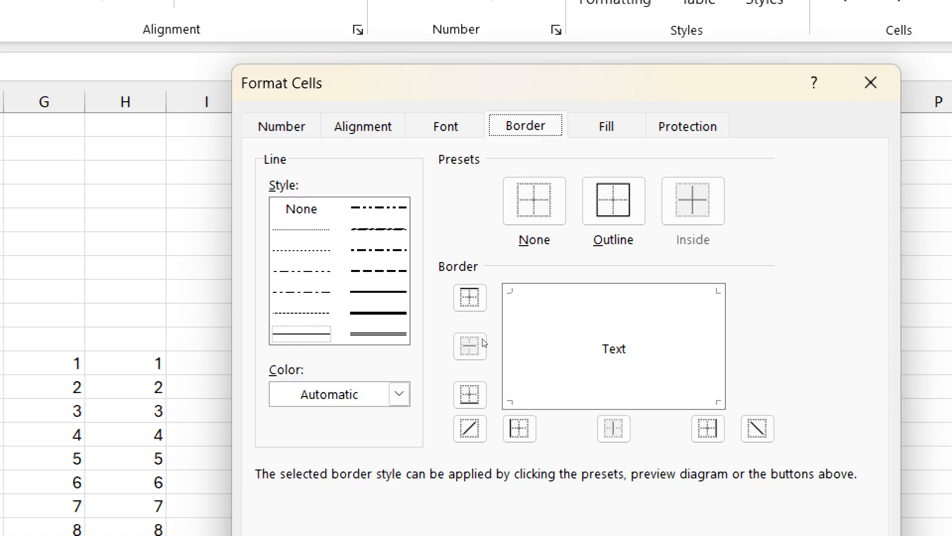
{"action": "key", "text": "Right"}
{"action": "key", "text": "Right"}
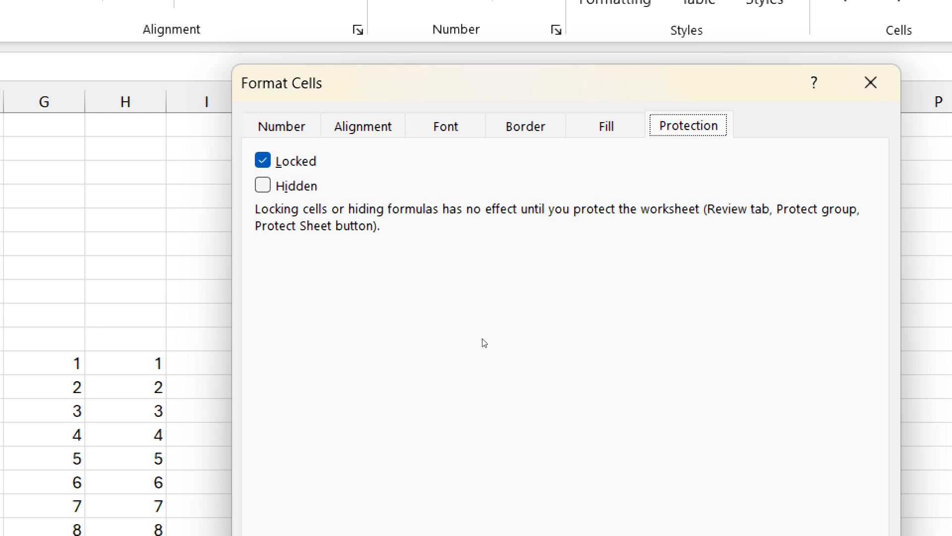
{"action": "key", "text": "Left"}
{"action": "key", "text": "Left"}
{"action": "key", "text": "Left"}
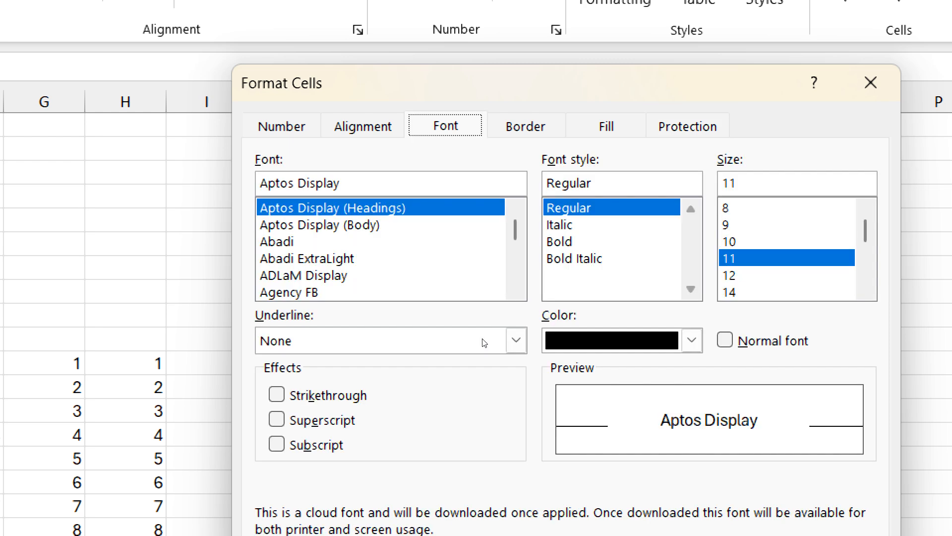
{"action": "key", "text": "Right"}
{"action": "key", "text": "Right"}
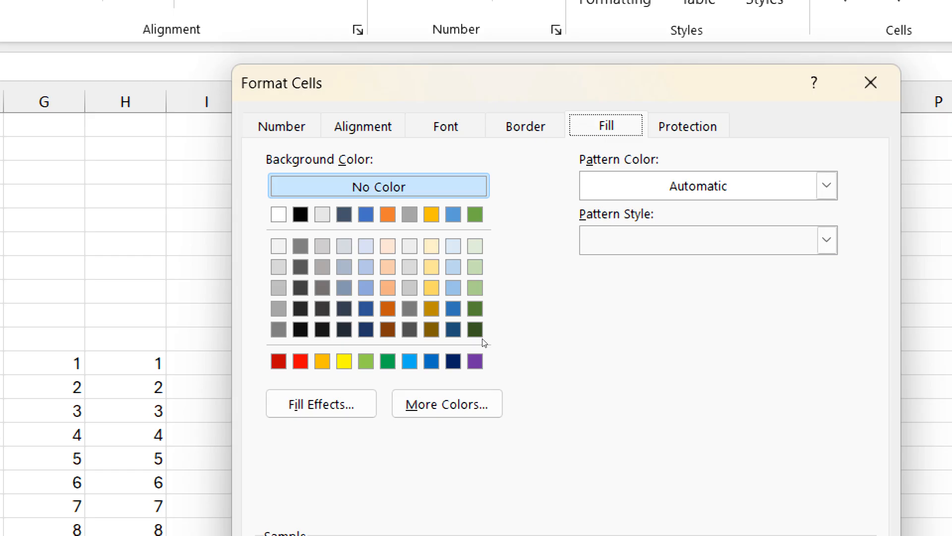
Step: Return to the Number settings and browse the format categories upward from Custom to General
{"action": "key", "text": "n"}
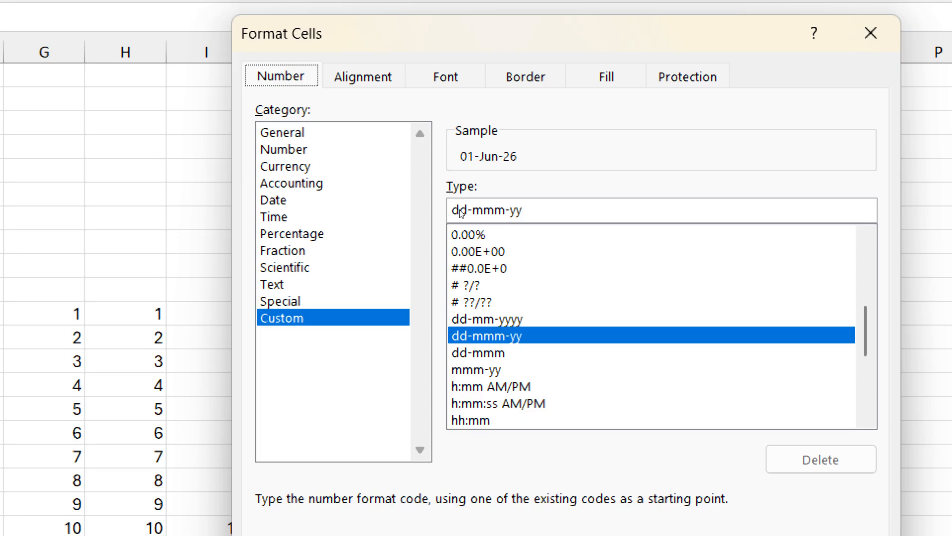
{"action": "key", "text": "Tab"}
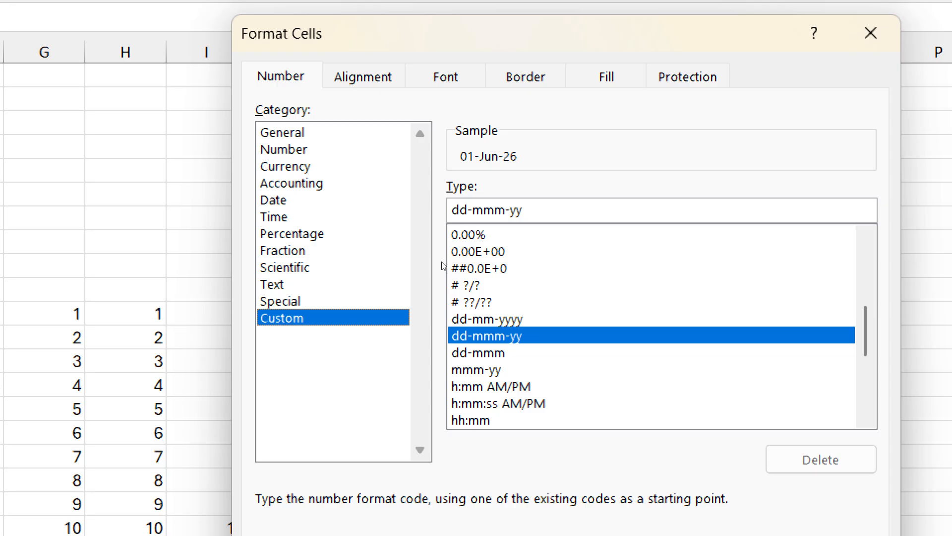
{"action": "key", "text": "Up"}
{"action": "key", "text": "Up"}
{"action": "key", "text": "Up"}
{"action": "key", "text": "Up"}
{"action": "key", "text": "Up"}
{"action": "key", "text": "Up"}
{"action": "key", "text": "Up"}
{"action": "key", "text": "Up"}
{"action": "key", "text": "Up"}
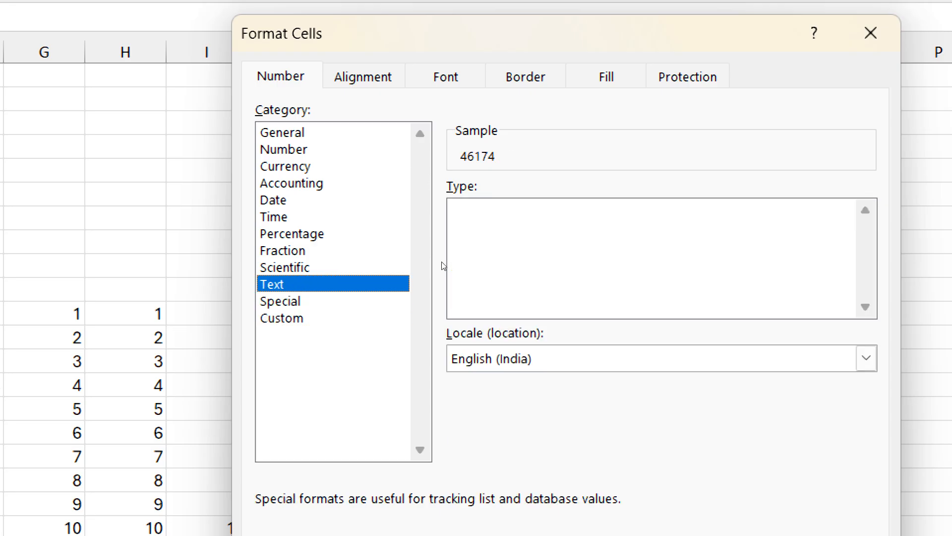
{"action": "key", "text": "Up"}
{"action": "key", "text": "Up"}
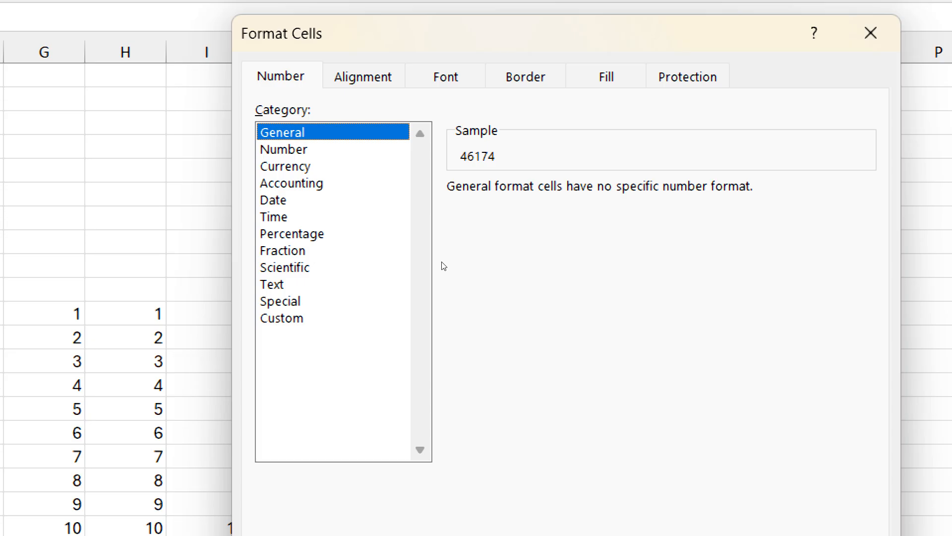
Step: Preview the K6 date in the Accounting, Date, Time and Text categories, returning to Date
{"action": "key", "text": "Down"}
{"action": "key", "text": "Down"}
{"action": "key", "text": "Down"}
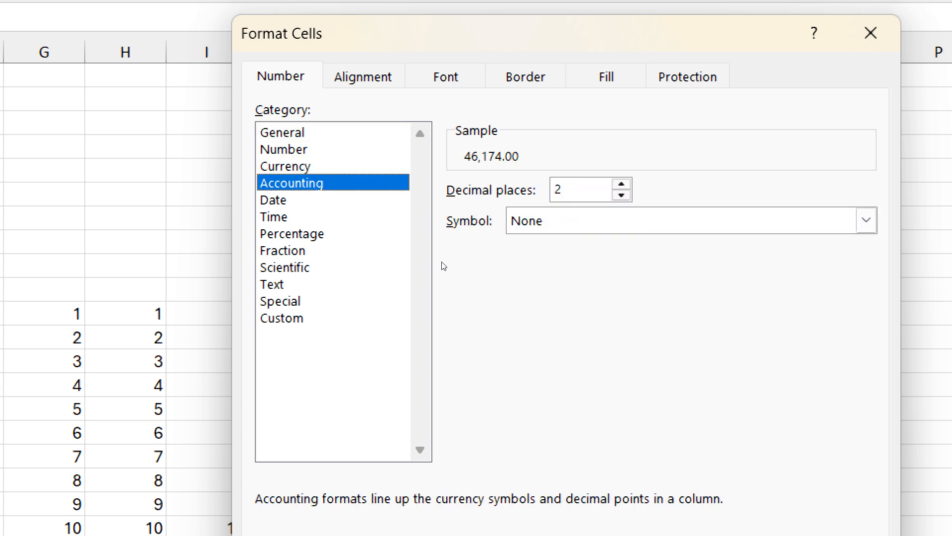
{"action": "key", "text": "Down"}
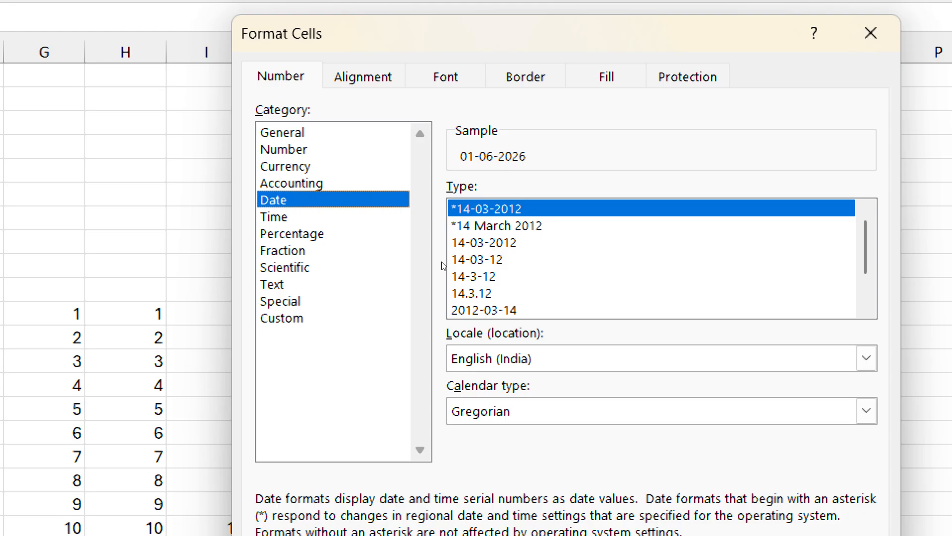
{"action": "key", "text": "Down"}
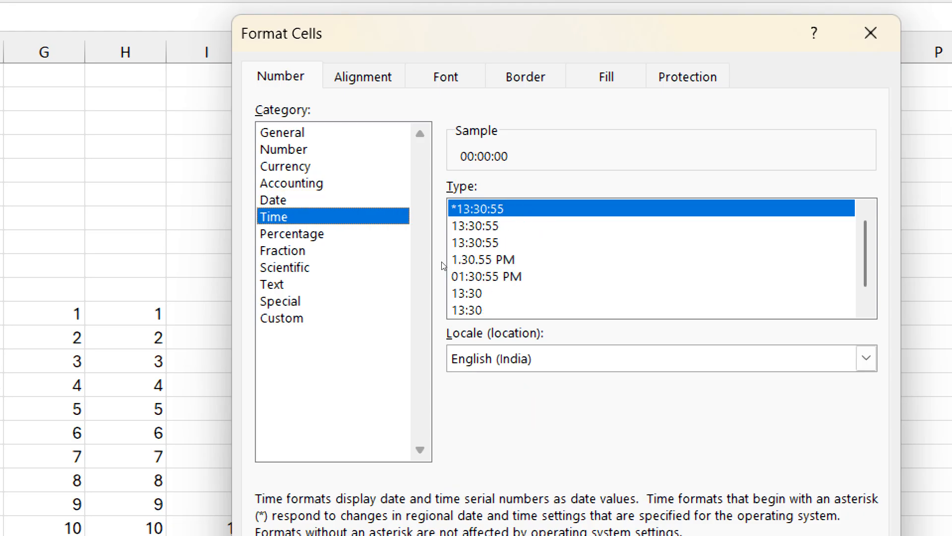
{"action": "key", "text": "t"}
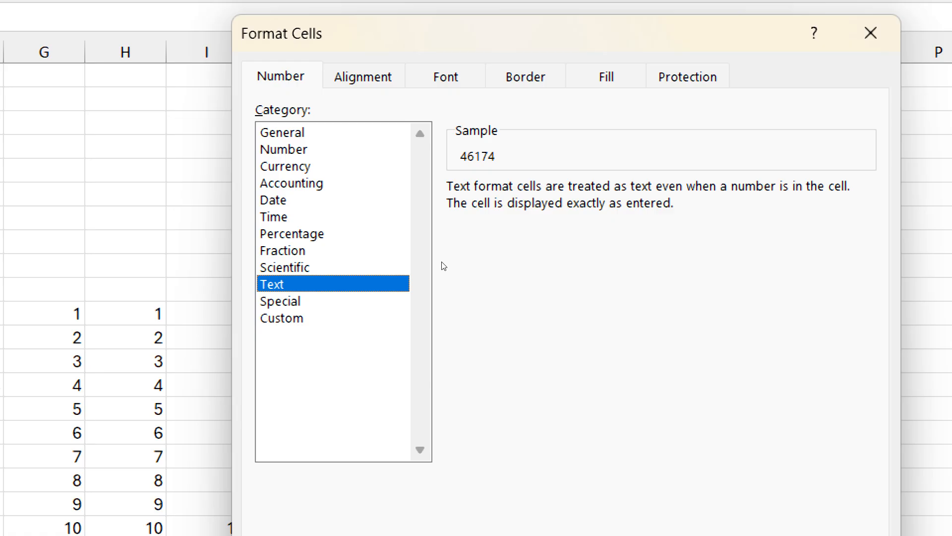
{"action": "key", "text": "d"}
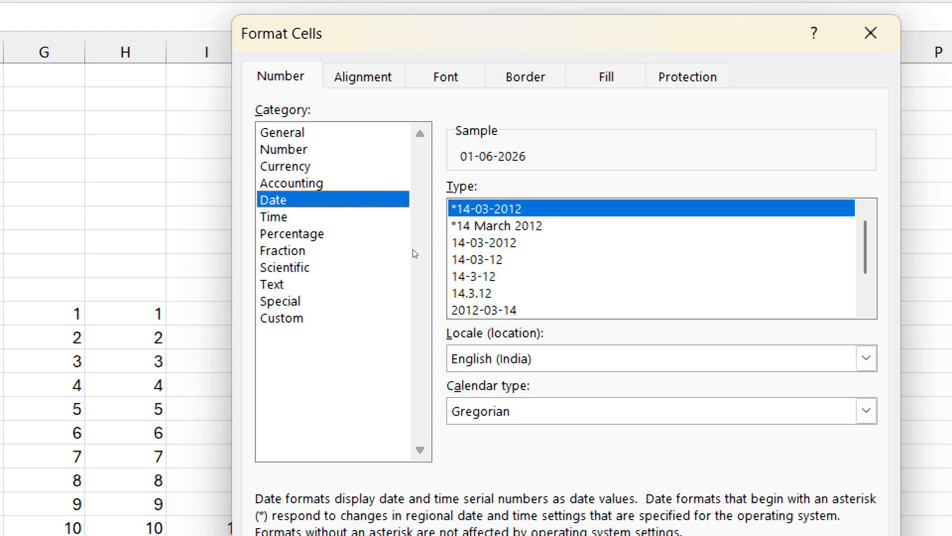
Step: Switch to the Custom number format category and clear its dd-mm-yyyy format code
{"action": "key", "text": "End"}
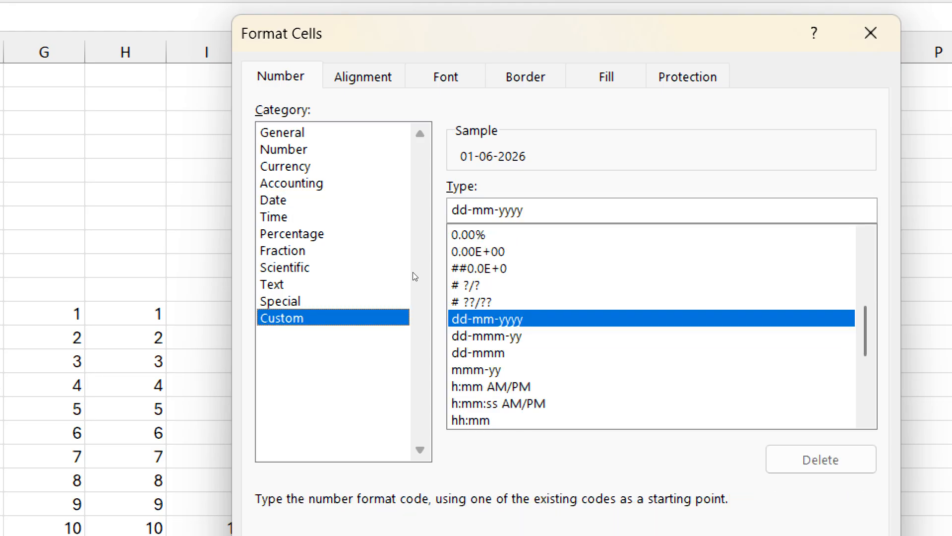
{"action": "double_click", "coordinate": [486, 217]}
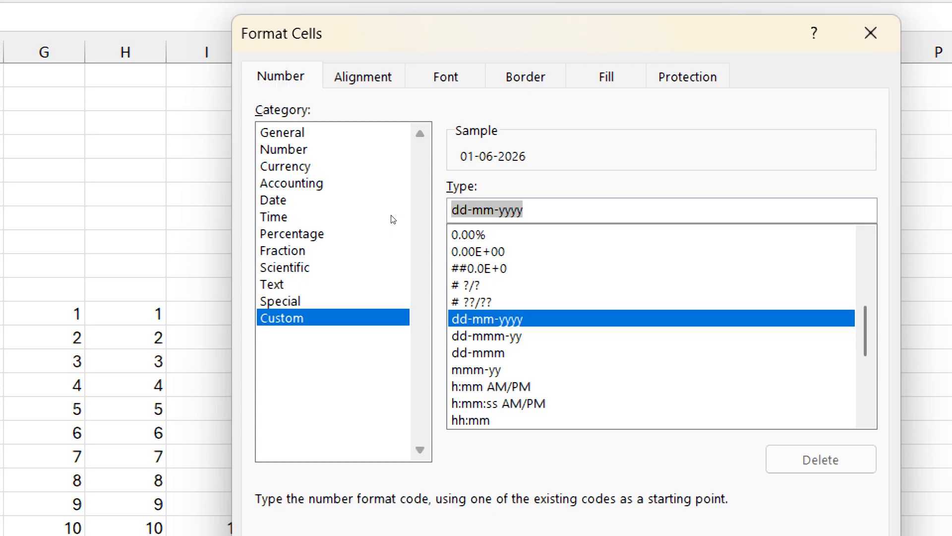
{"action": "key", "text": "BackSpace"}
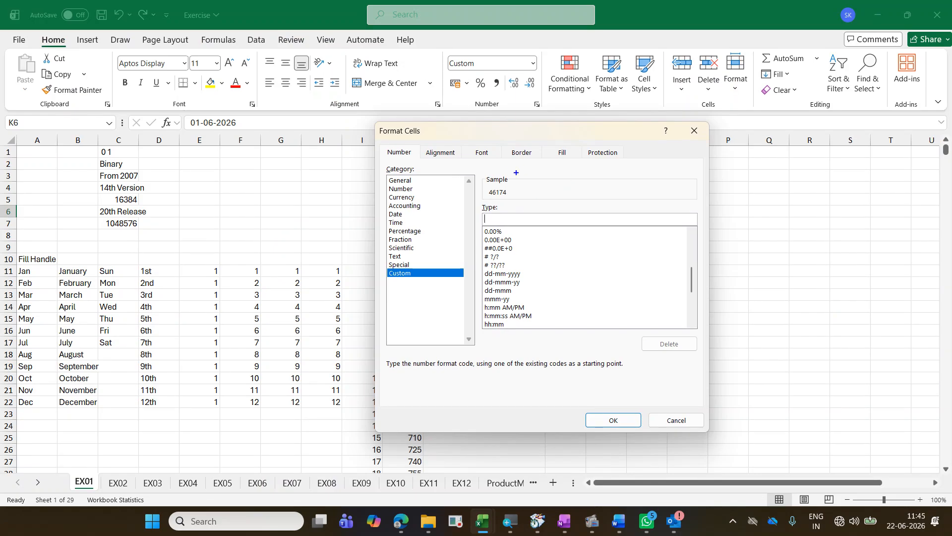
{"action": "left_click_drag", "start_coordinate": [479, 180], "coordinate": [520, 200]}
{"action": "mouse_move", "coordinate": [756, 202]}
{"action": "left_mouse_down"}
{"action": "mouse_move", "coordinate": [524, 184]}
{"action": "mouse_move", "coordinate": [524, 203]}
{"action": "left_mouse_up"}
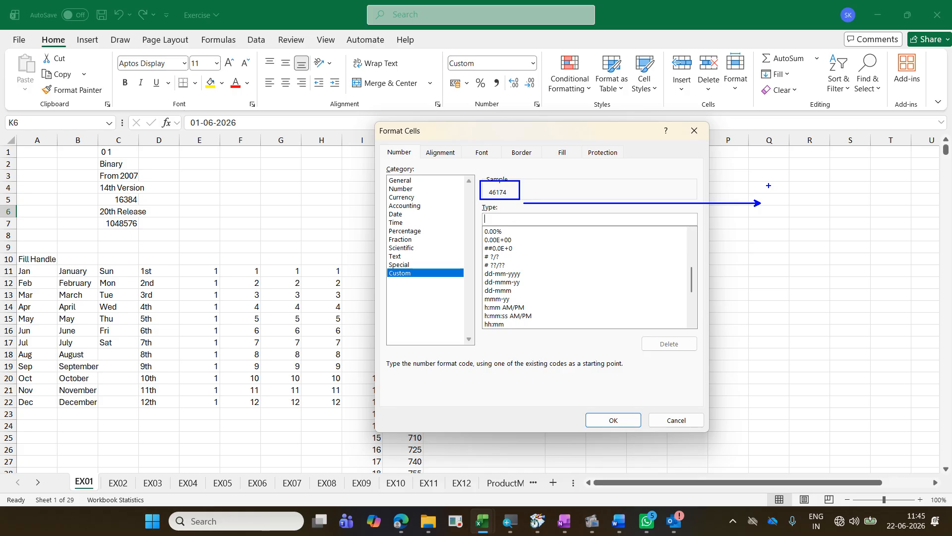
{"action": "left_click_drag", "start_coordinate": [773, 193], "coordinate": [774, 221]}
{"action": "type", "text": "01 Jan 1900"}
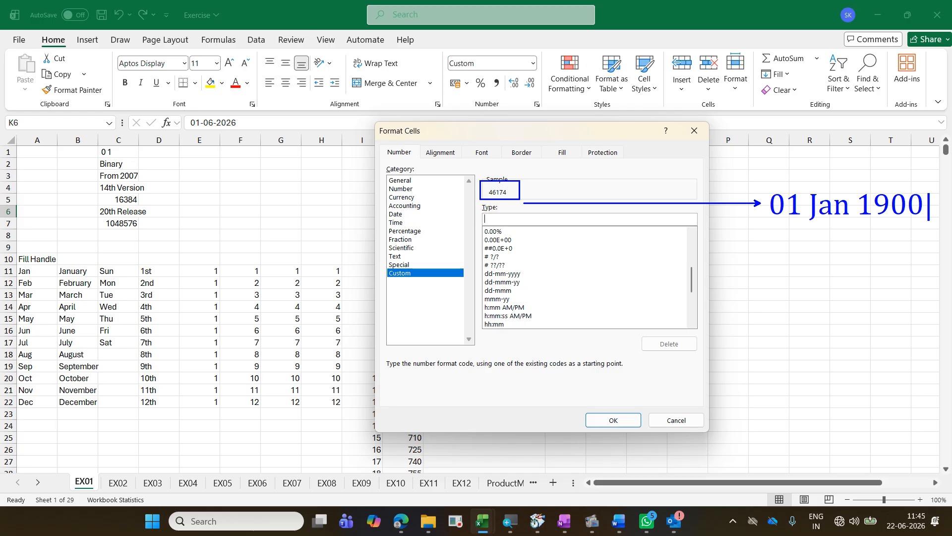
{"action": "key", "text": "Return"}
{"action": "type", "text": "31 De"}
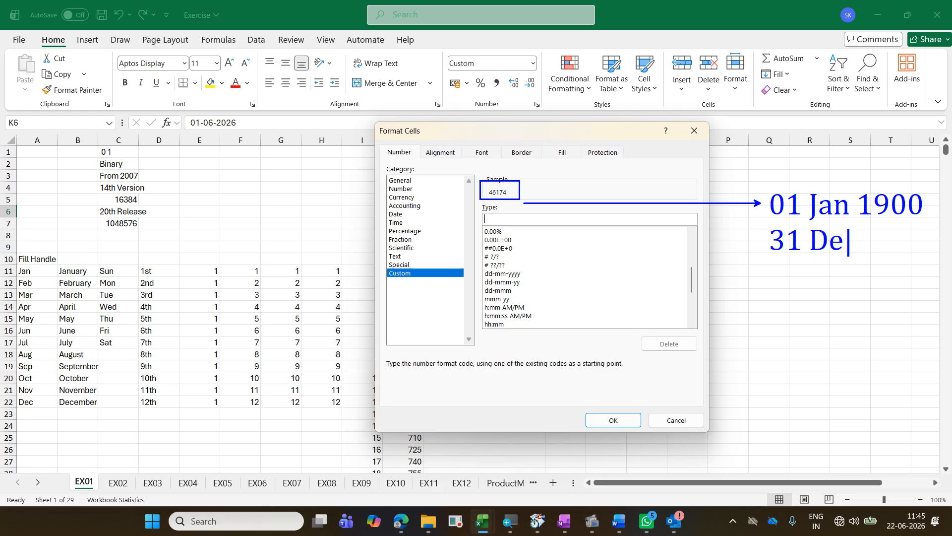
{"action": "type", "text": "c 9999"}
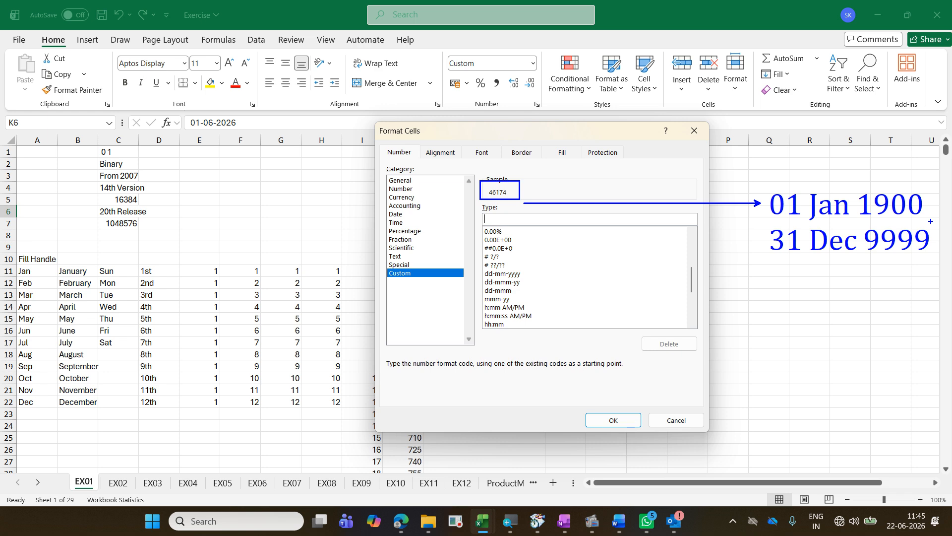
{"action": "key", "text": "Escape"}
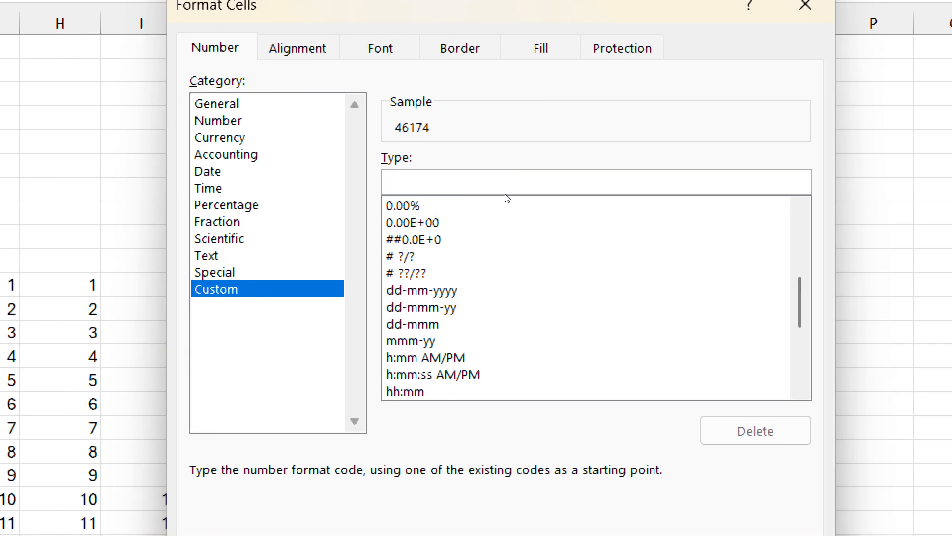
Step: Start the custom date format code with dd for the day, trying a period and a slash as separators
{"action": "left_click", "coordinate": [495, 190]}
{"action": "type", "text": "d"}
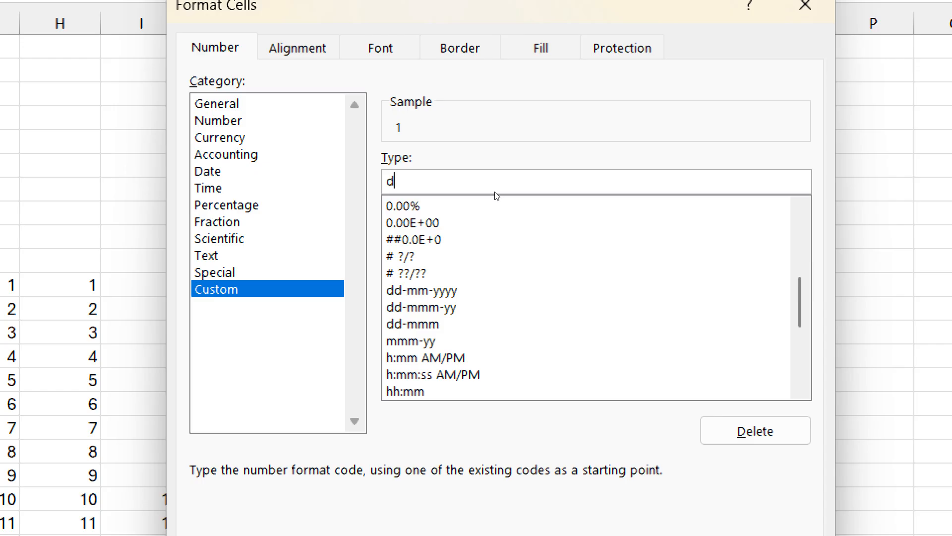
{"action": "type", "text": "d."}
{"action": "key", "text": "BackSpace"}
{"action": "type", "text": "/"}
{"action": "key", "text": "BackSpace"}
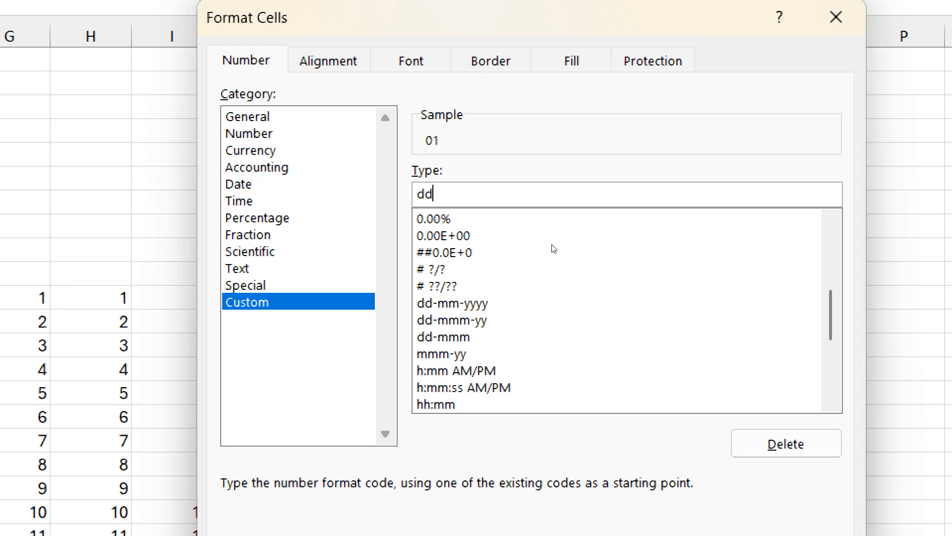
Step: Extend the format code to dd-mmmm, previewing the month code at lengths from one to five letters
{"action": "type", "text": "-mmm"}
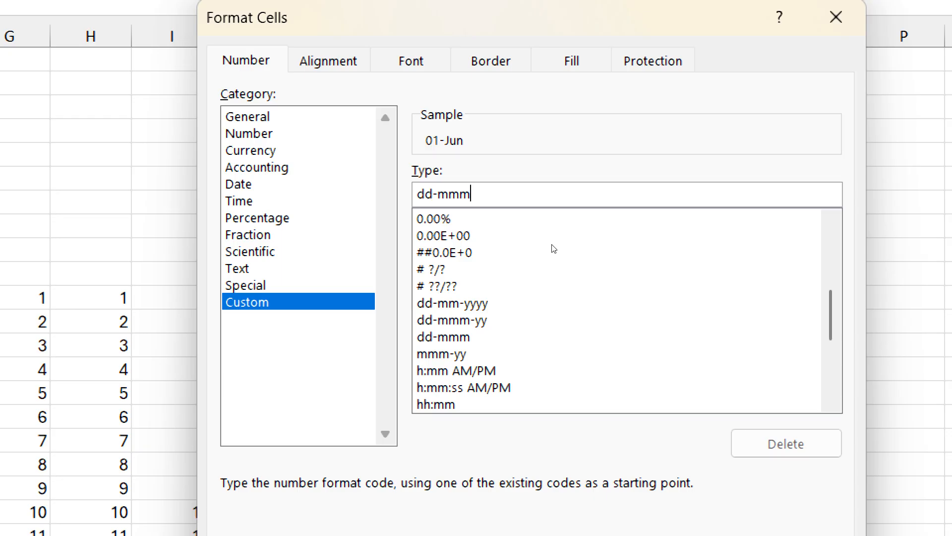
{"action": "type", "text": "m"}
{"action": "type", "text": "m"}
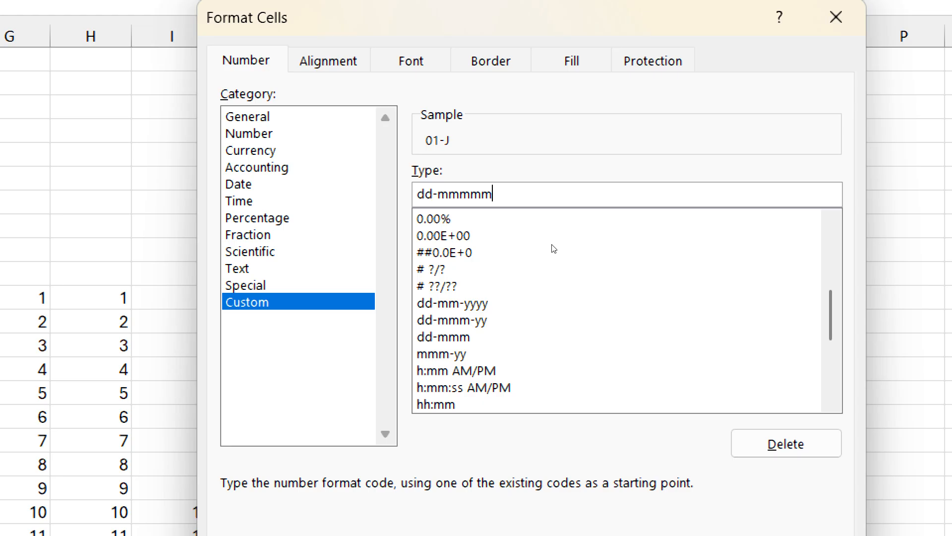
{"action": "key", "text": "BackSpace"}
Step: Complete the format code as dd-mmmm-yyyy,dddd, apply it to K6 and recheck it in Format Cells
{"action": "type", "text": "-yy"}
{"action": "type", "text": "yy"}
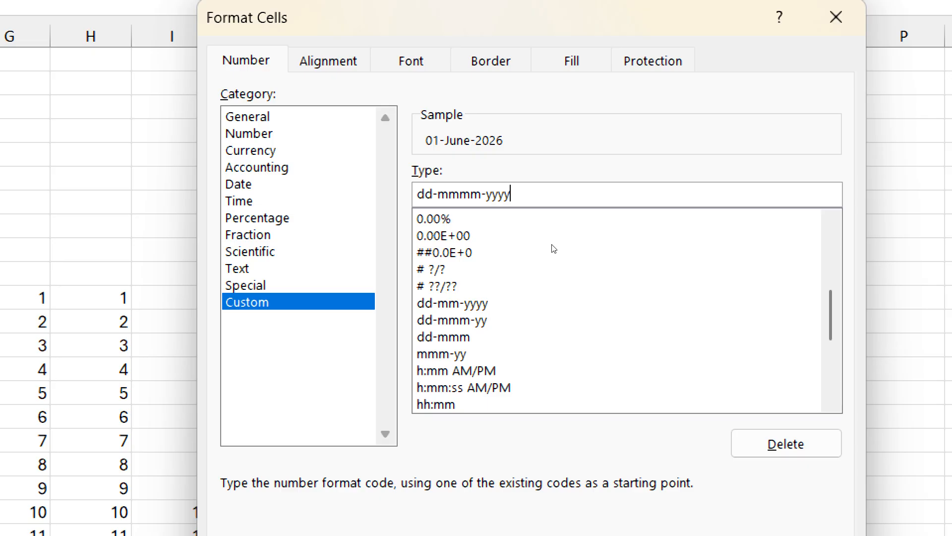
{"action": "type", "text": ",ddd"}
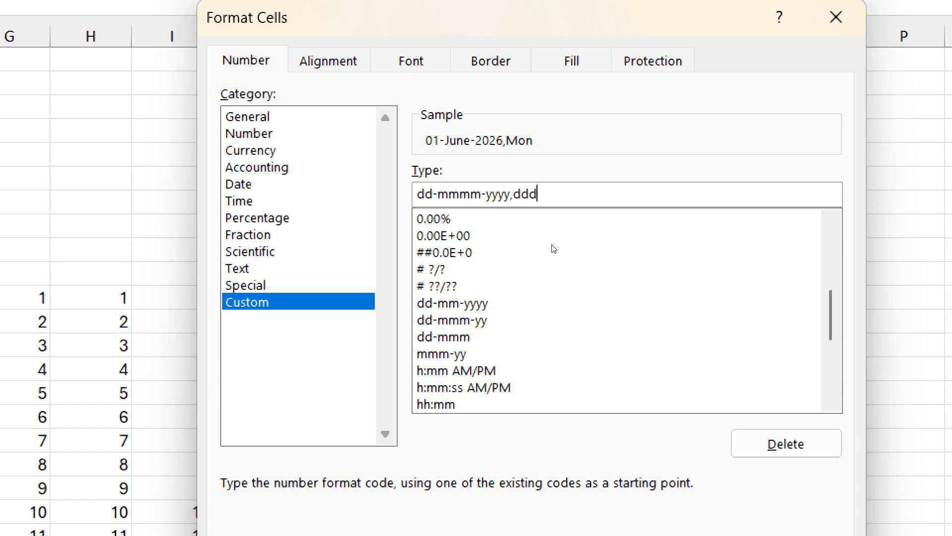
{"action": "type", "text": "d"}
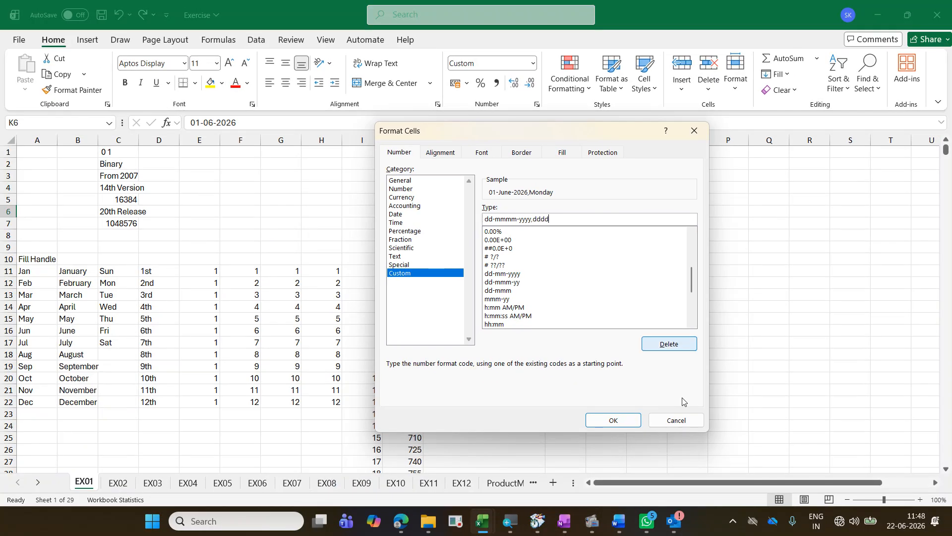
{"action": "left_click", "coordinate": [615, 420]}
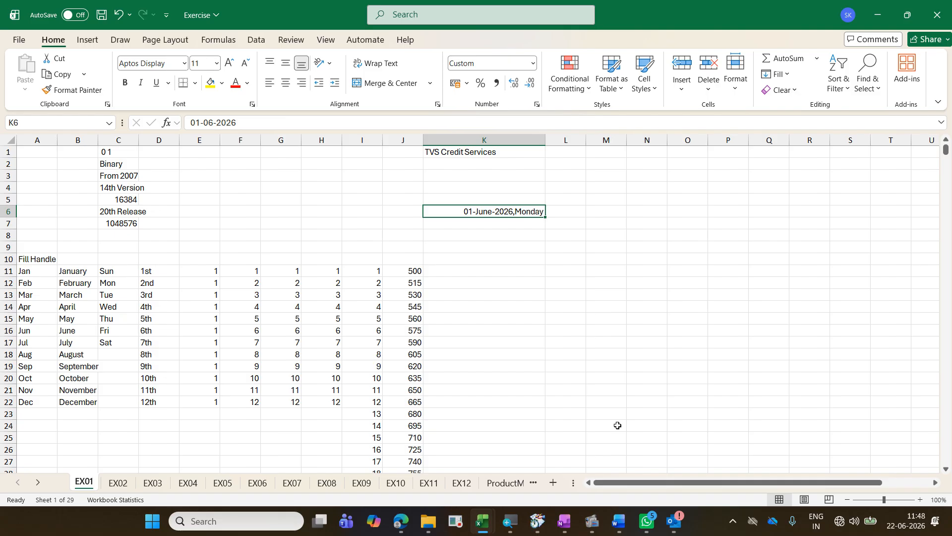
{"action": "key", "text": "ctrl+1"}
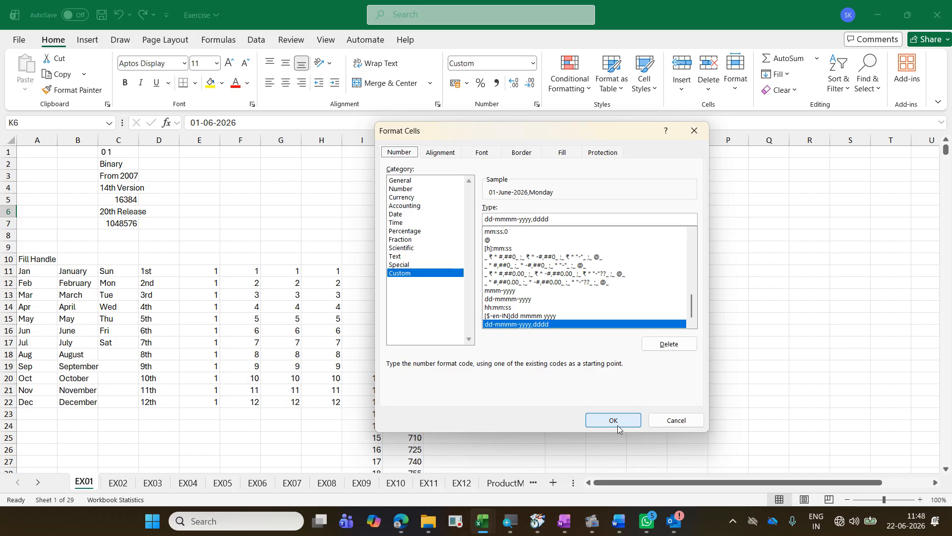
{"action": "left_click", "coordinate": [614, 421]}
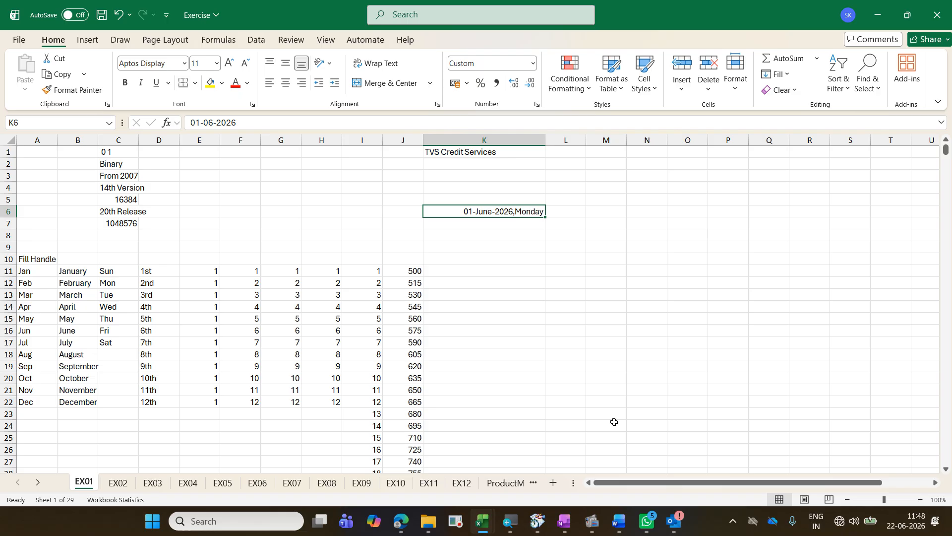
Step: Enter the label "Ctrl ;" in cell K10
{"action": "key", "text": "Down"}
{"action": "key", "text": "Down"}
{"action": "key", "text": "Down"}
{"action": "key", "text": "Down"}
{"action": "key", "text": "Down"}
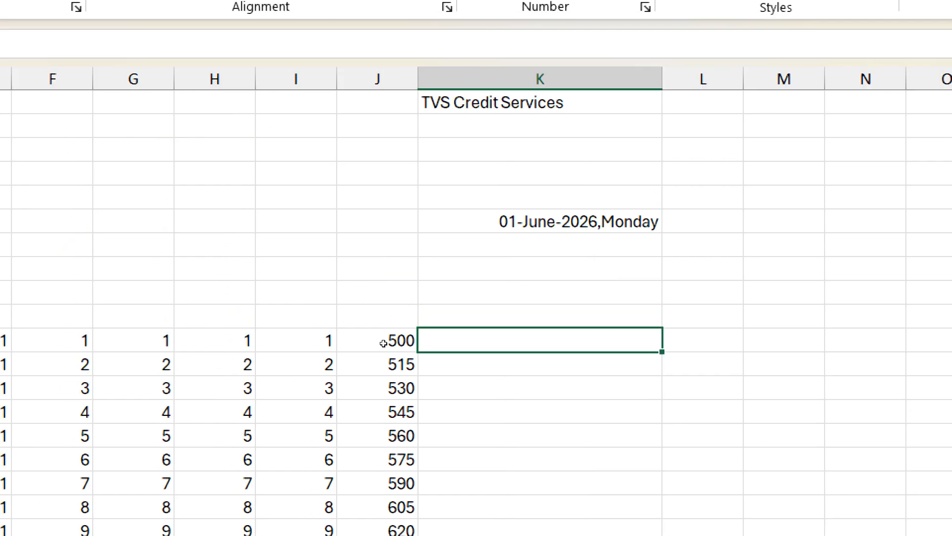
{"action": "key", "text": "Up"}
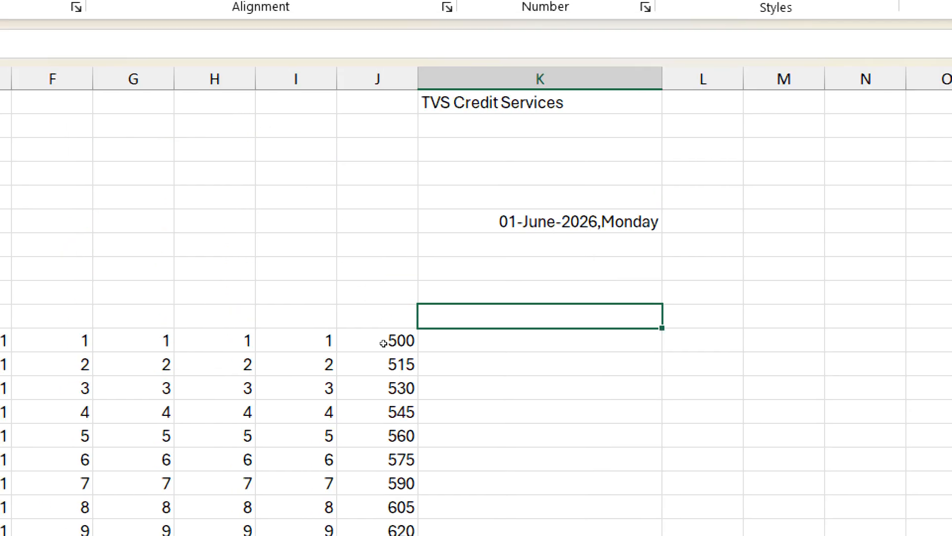
{"action": "type", "text": "Ctrl ;"}
{"action": "key", "text": "Return"}
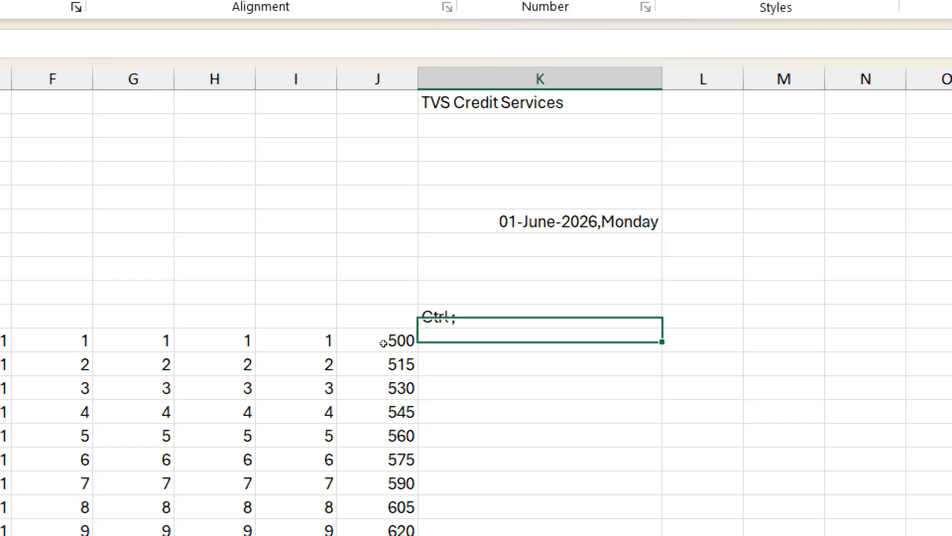
Step: Insert the current date as a fixed value in K11 and check its date format in Format Cells
{"action": "key", "text": "ctrl+semicolon"}
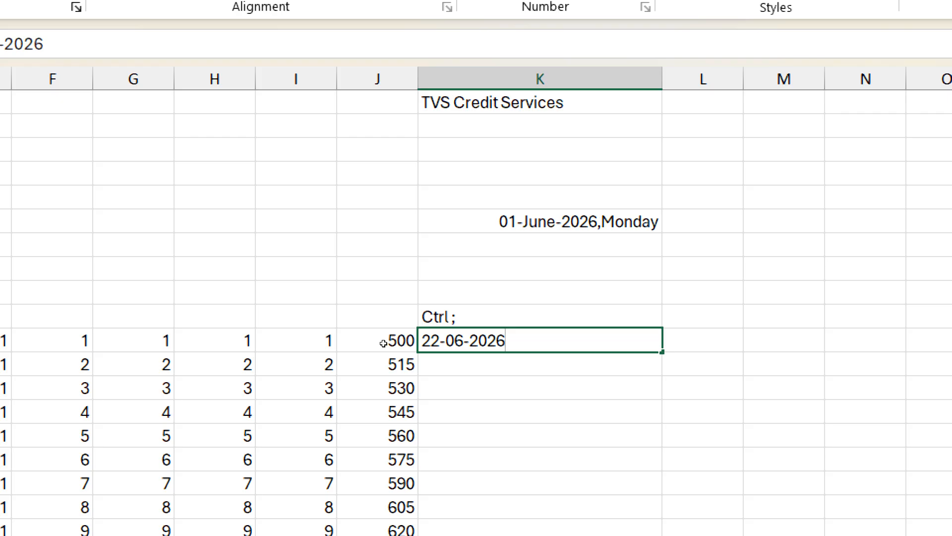
{"action": "key", "text": "ctrl+Return"}
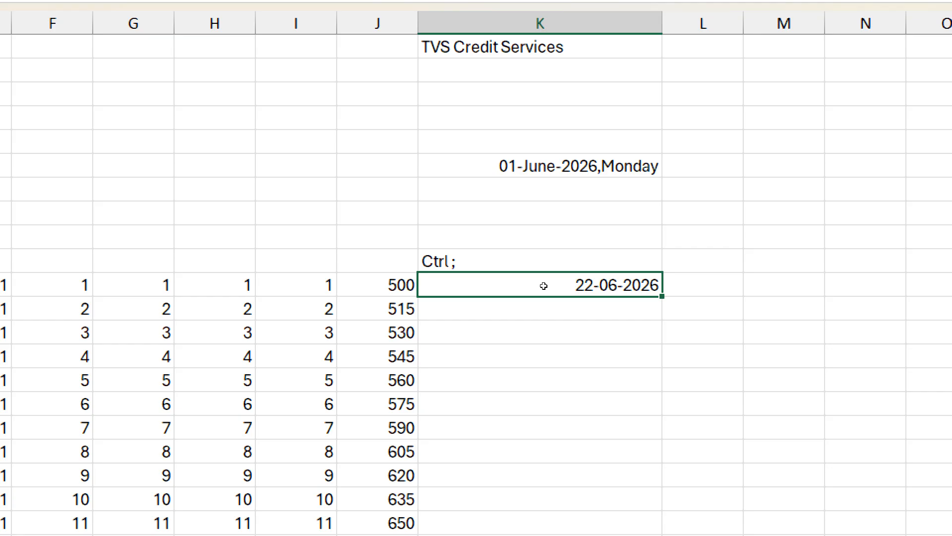
{"action": "key", "text": "ctrl+1"}
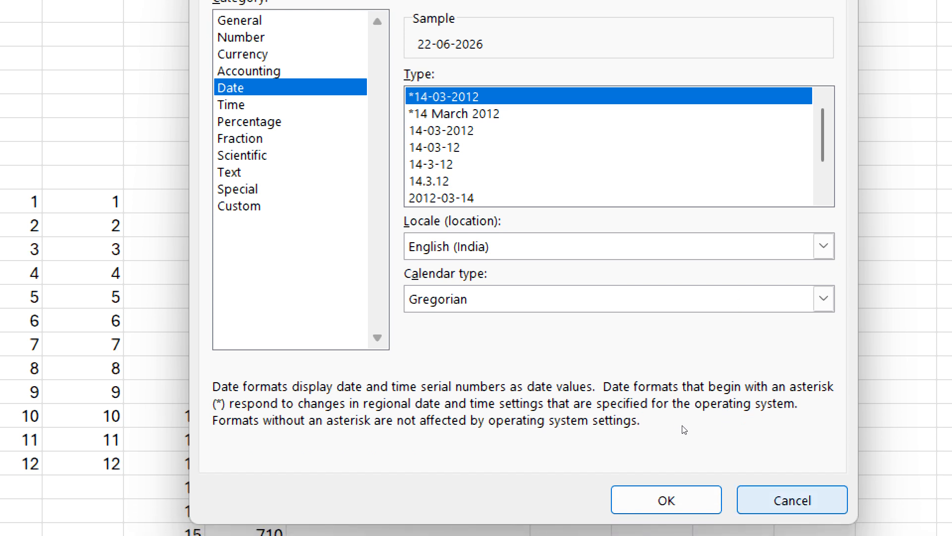
{"action": "key", "text": "Return"}
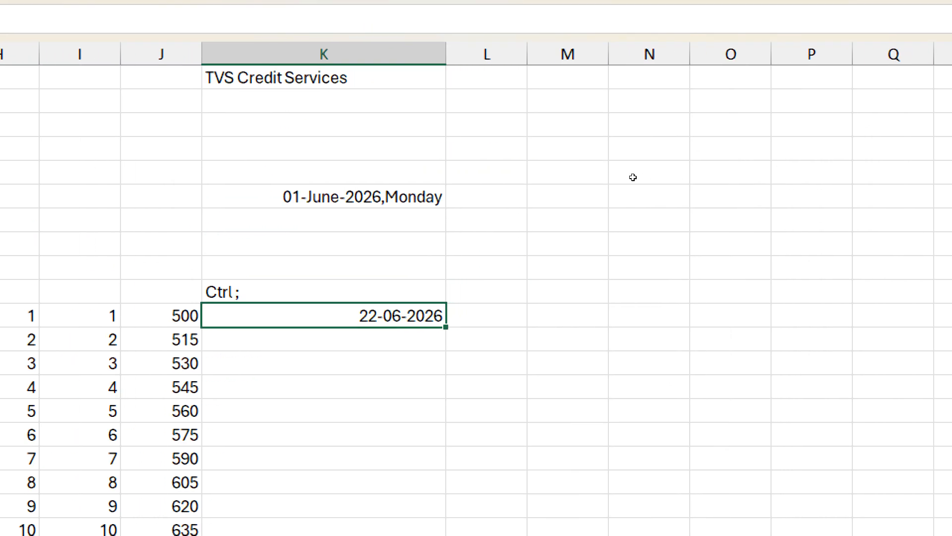
Step: Enter the shortcut label "Ctrl Shift 1" in cell M2
{"action": "left_click", "coordinate": [570, 101]}
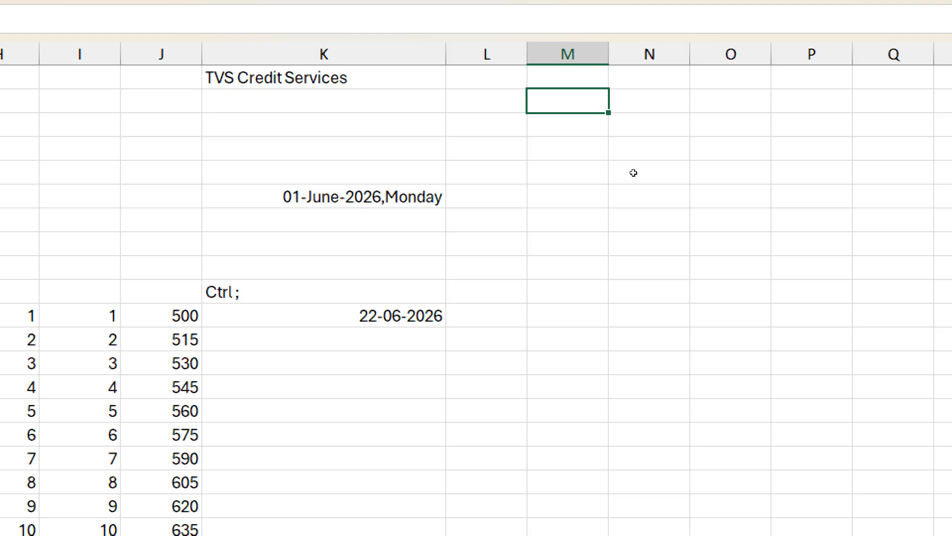
{"action": "type", "text": "Ctrl Shift 1"}
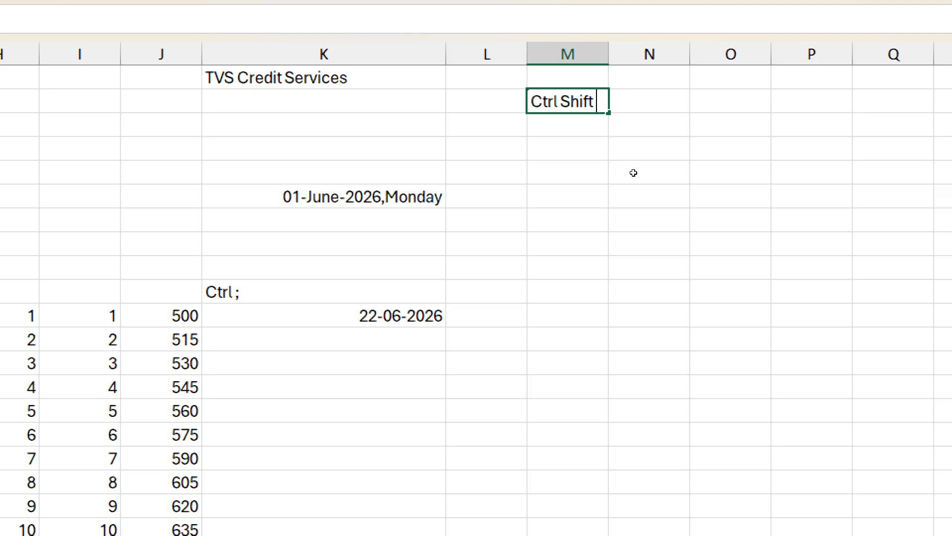
{"action": "key", "text": "Tab"}
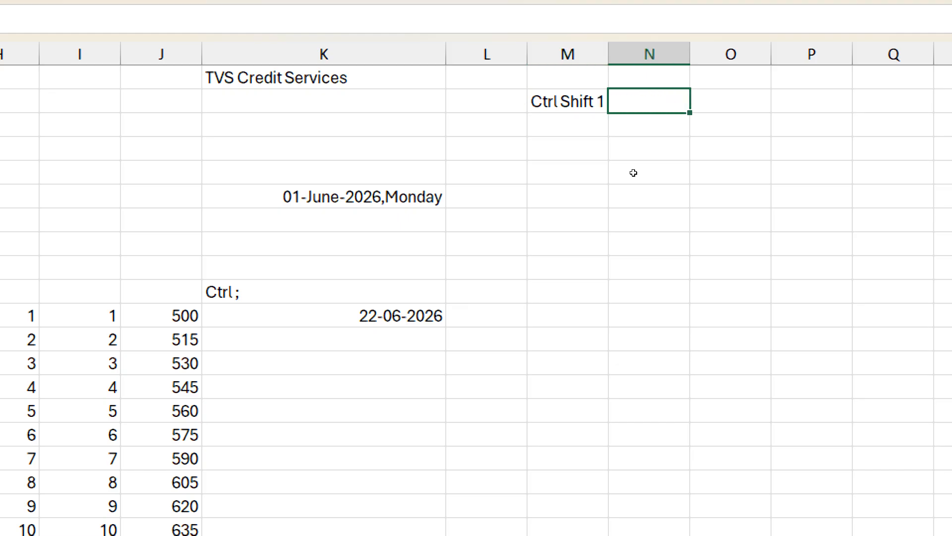
Step: Enter the description "Number with 2 decimals" in cell N2
{"action": "type", "text": "C"}
{"action": "type", "text": "mbder"}
{"action": "key", "text": "BackSpace"}
{"action": "key", "text": "BackSpace"}
{"action": "key", "text": "BackSpace"}
{"action": "type", "text": "er with 2 "}
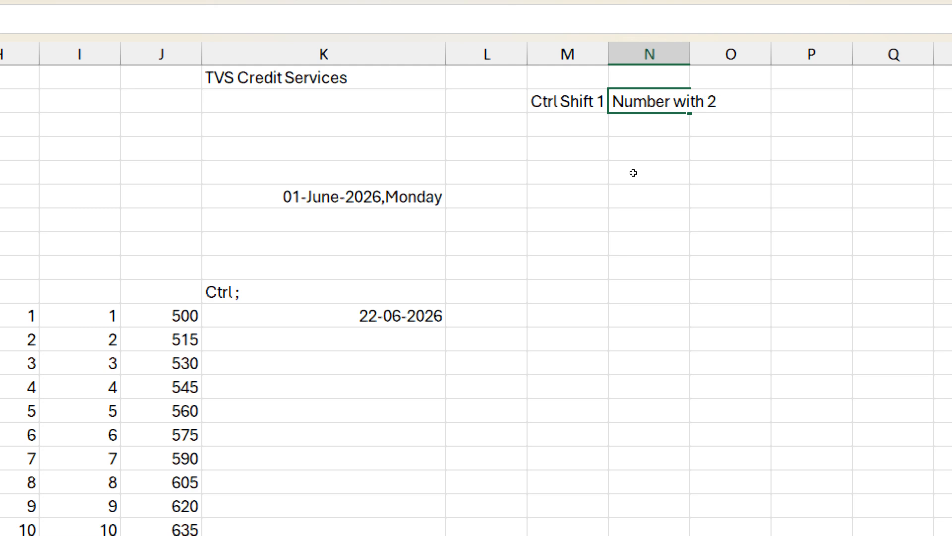
{"action": "type", "text": "decimals"}
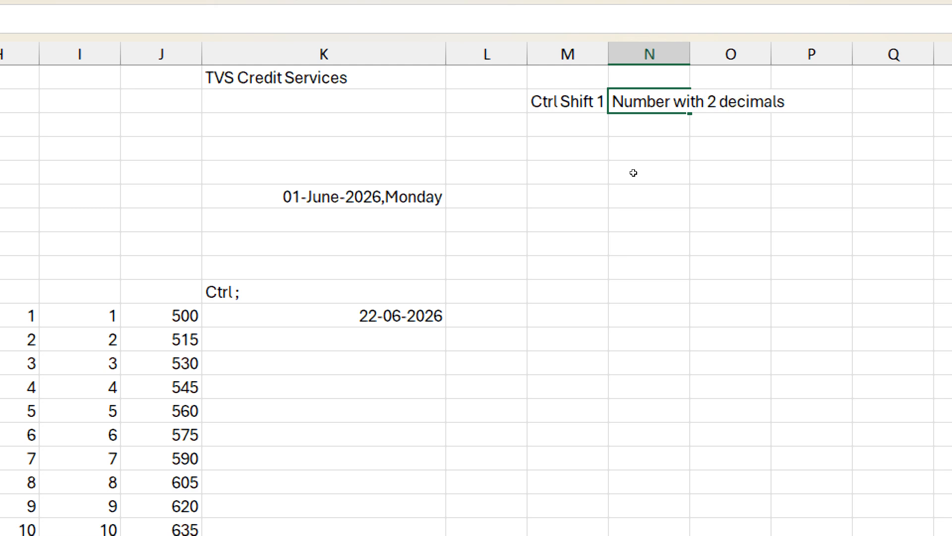
{"action": "key", "text": "Return"}
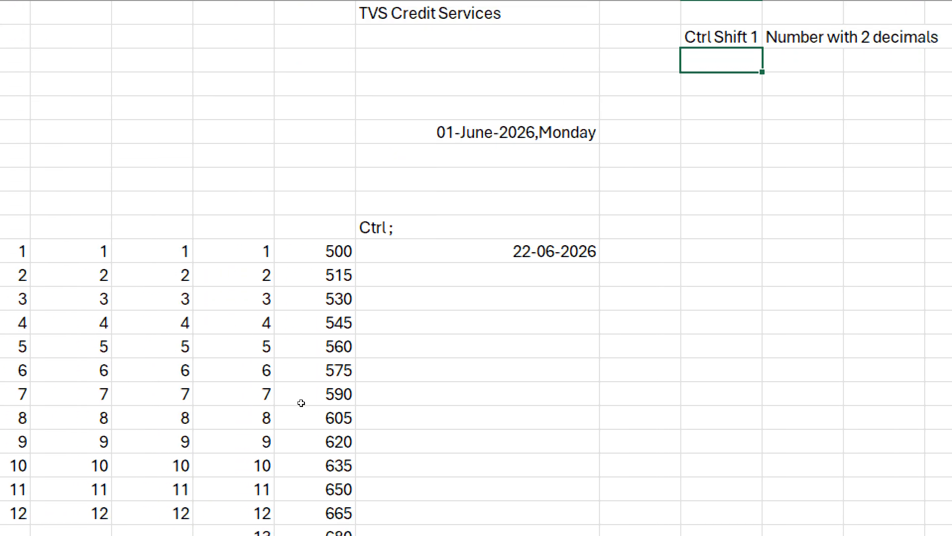
Step: Format the values 1 to 12 in I11:I22 as numbers with two decimals
{"action": "left_click_drag", "start_coordinate": [233, 251], "coordinate": [233, 467]}
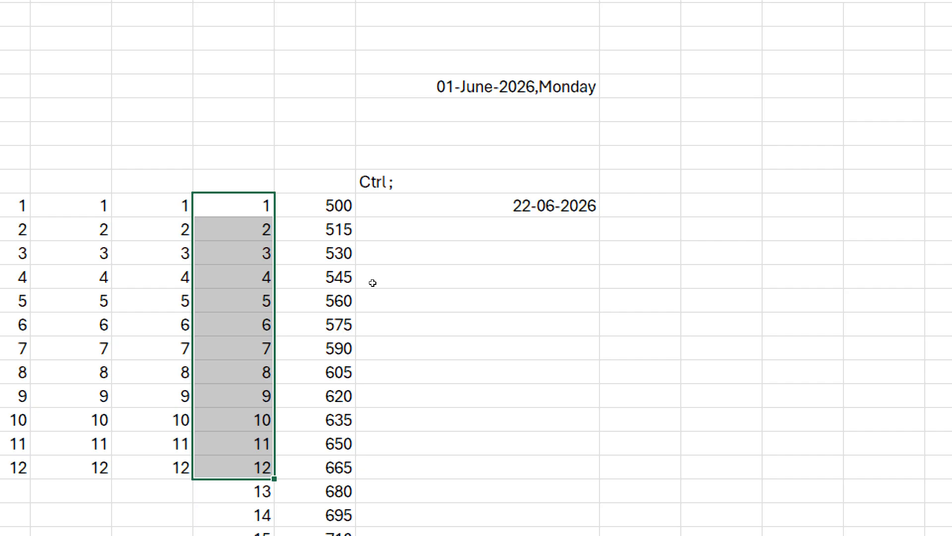
{"action": "key", "text": "ctrl+shift+1"}
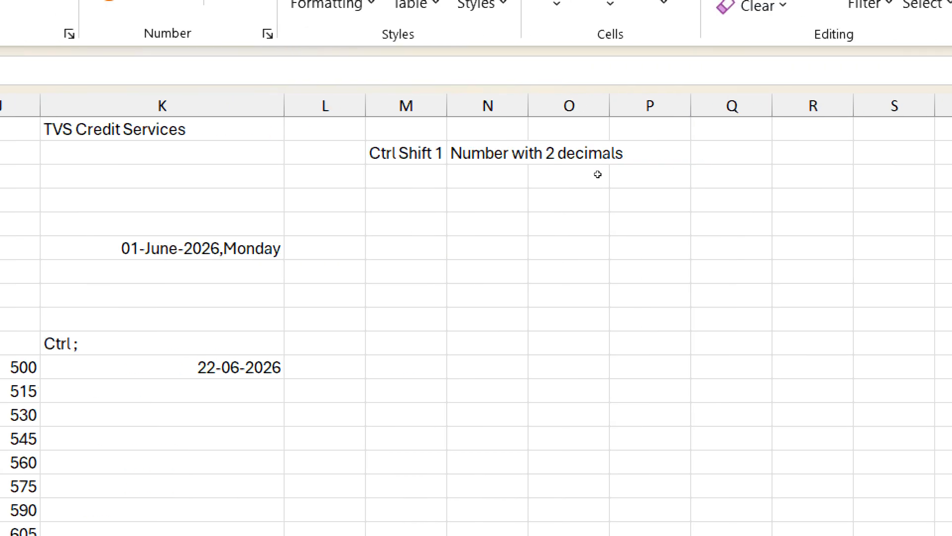
Step: Add the shortcut label "Ctrl Shift 2" in M3 with the description "Time" in N3
{"action": "left_click", "coordinate": [406, 176]}
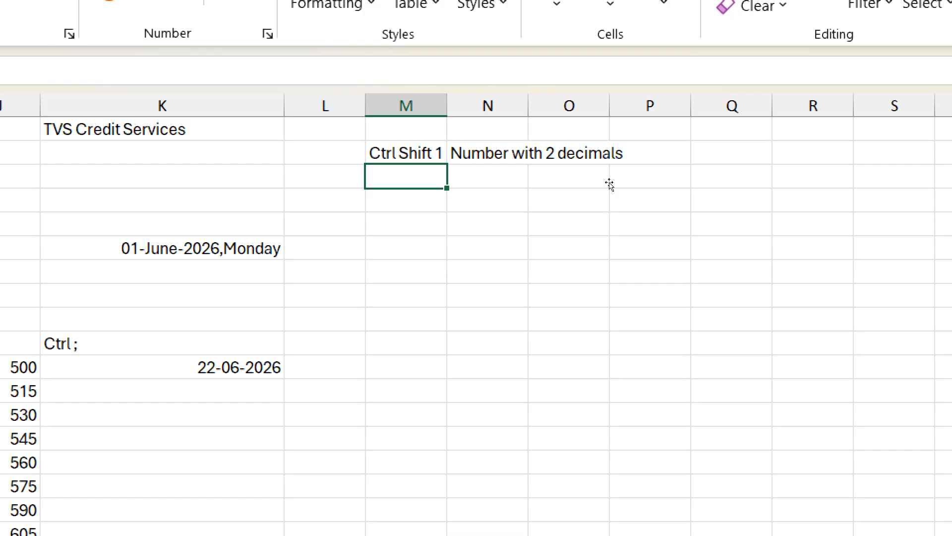
{"action": "type", "text": "Ctrl Shift 1"}
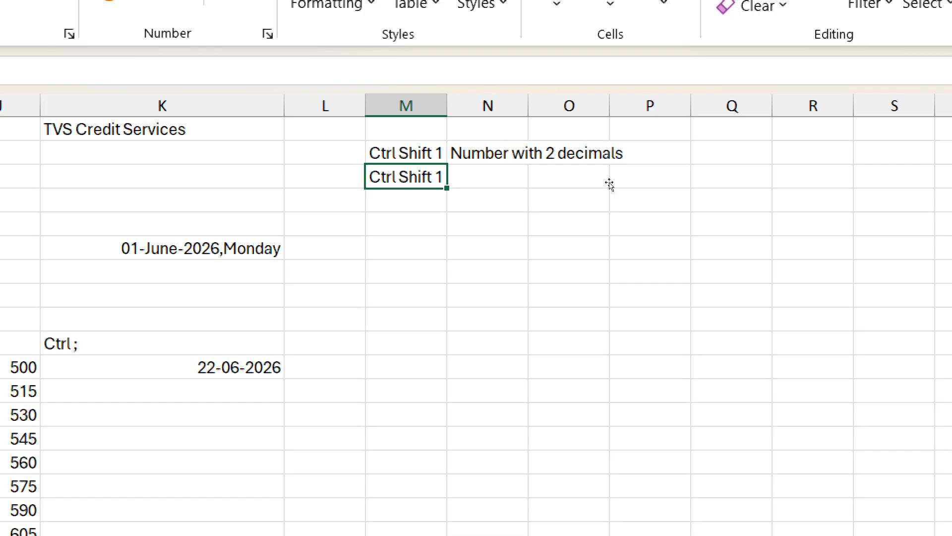
{"action": "key", "text": "BackSpace"}
{"action": "type", "text": "2"}
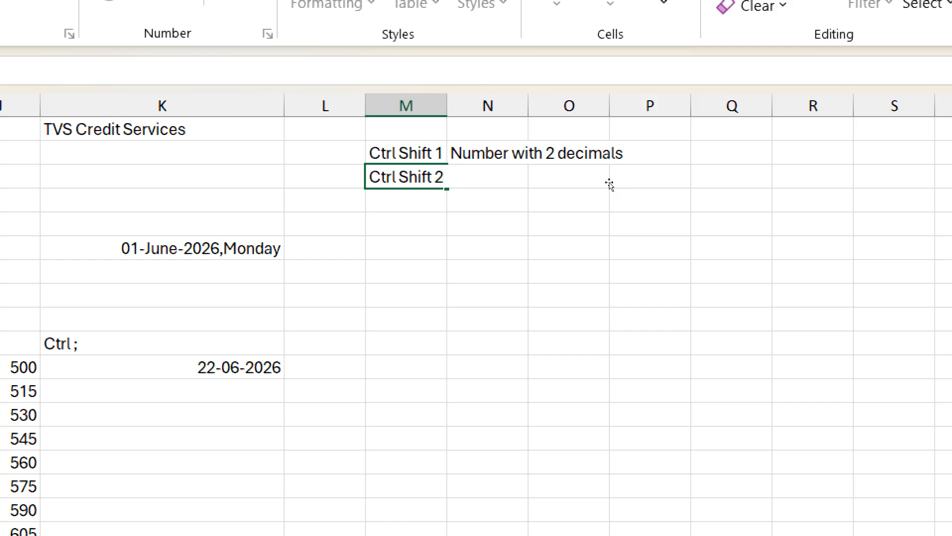
{"action": "key", "text": "Tab"}
{"action": "type", "text": "Time"}
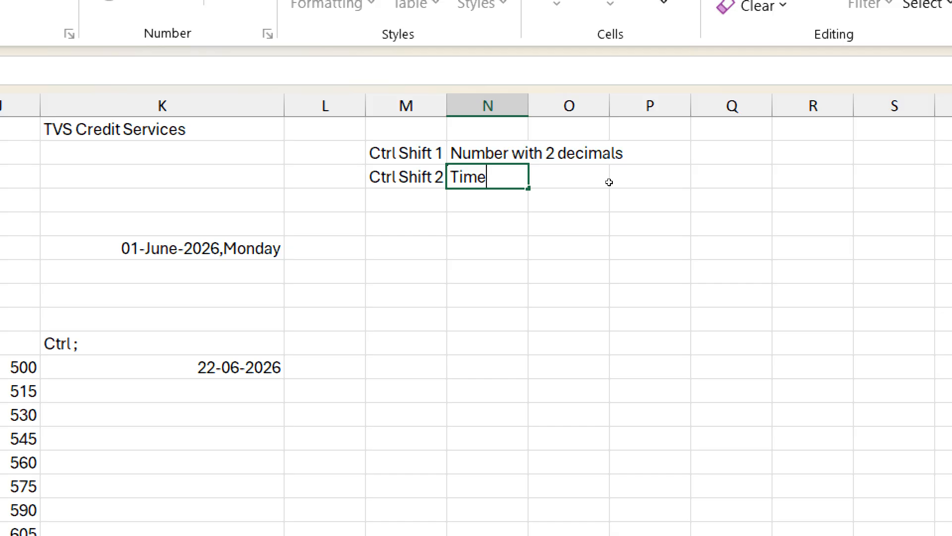
{"action": "key", "text": "Return"}
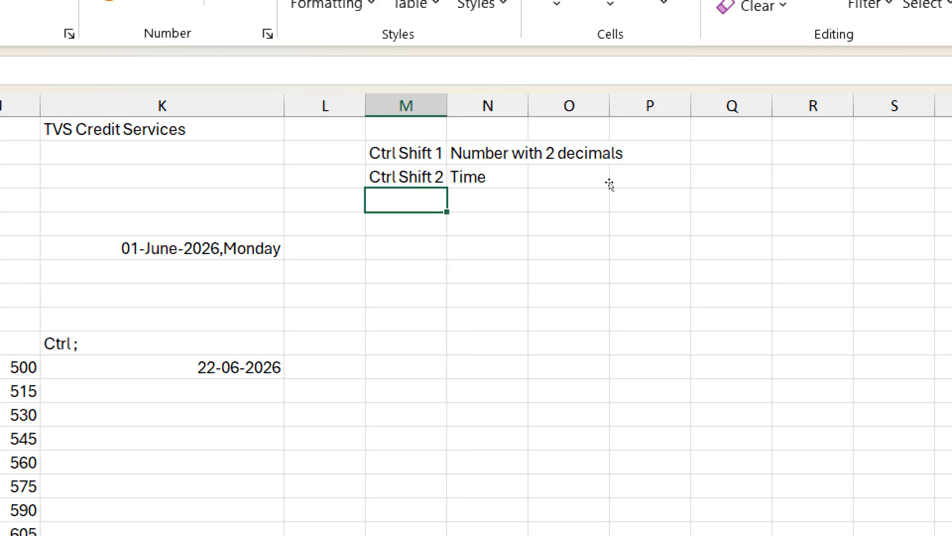
Step: Add the shortcut label "Ctrl Shift 3" in M4 with the description "Date" in N4
{"action": "key", "text": "ctrl+d"}
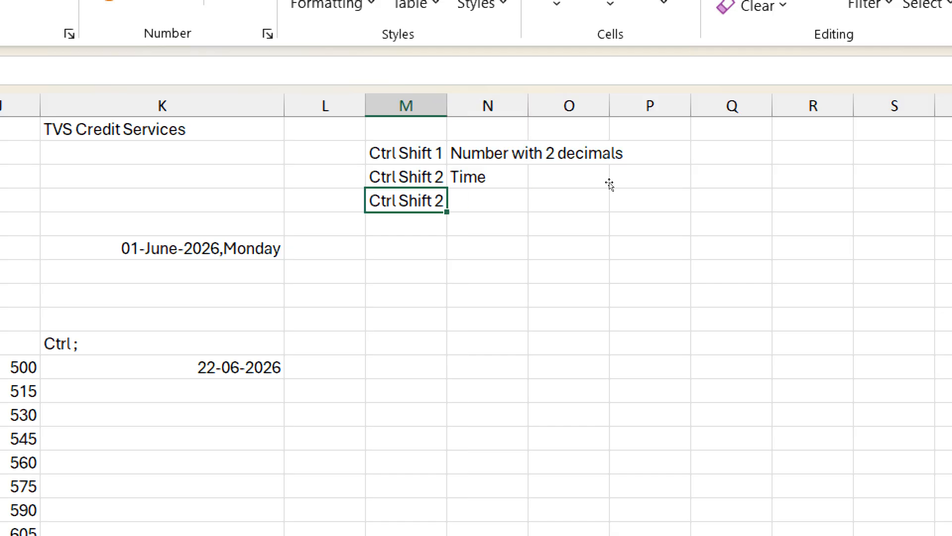
{"action": "key", "text": "F2"}
{"action": "key", "text": "BackSpace"}
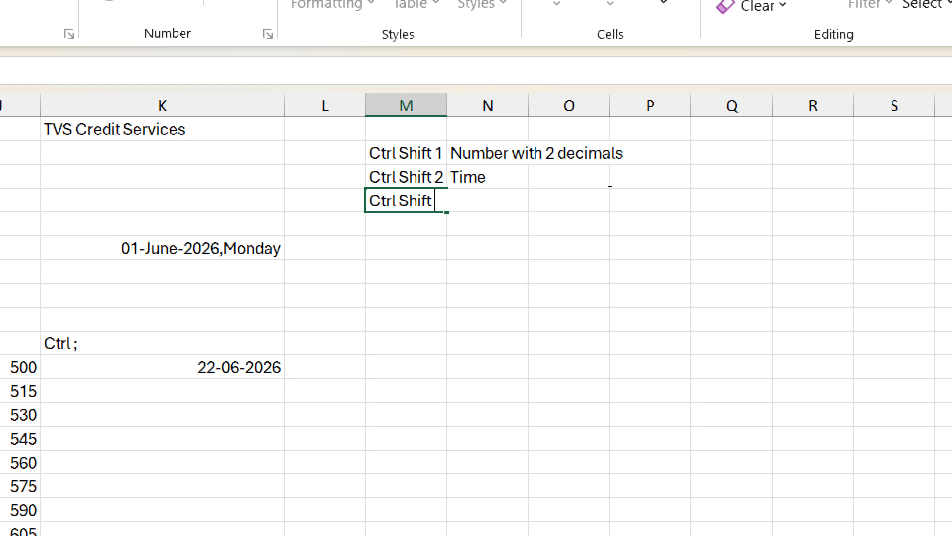
{"action": "type", "text": "3"}
{"action": "key", "text": "Tab"}
{"action": "type", "text": "Date"}
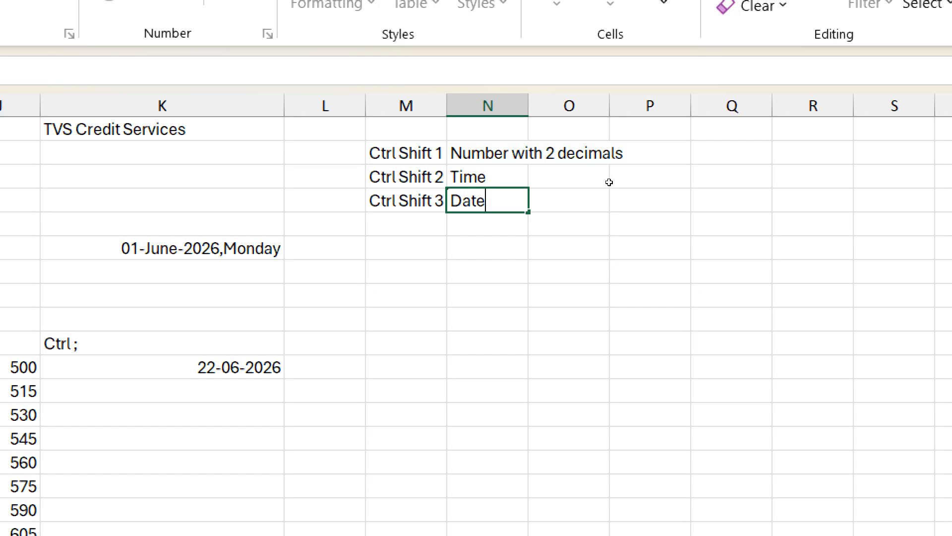
{"action": "key", "text": "Return"}
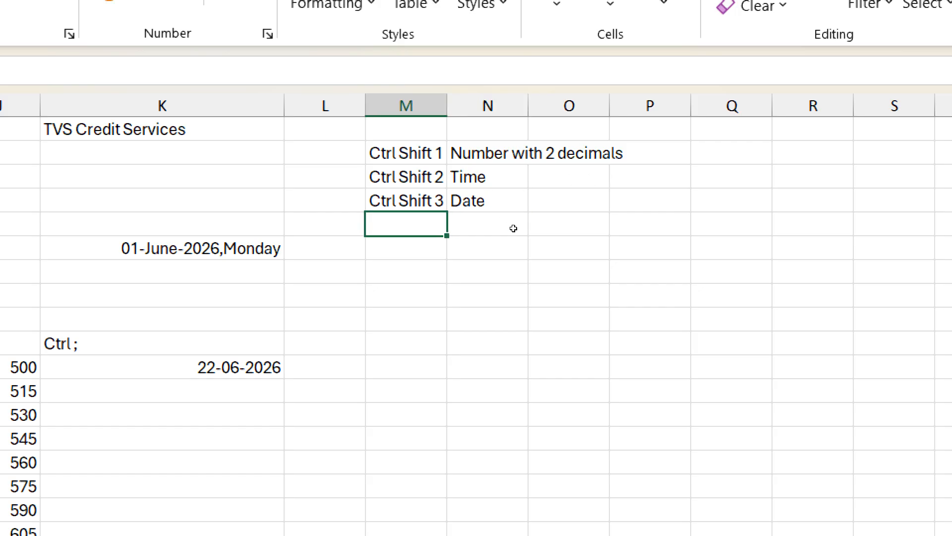
Step: Apply the day-month-year date format with an abbreviated month name to the date in K11
{"action": "key", "text": "Down"}
{"action": "key", "text": "Down"}
{"action": "key", "text": "Down"}
{"action": "key", "text": "Down"}
{"action": "key", "text": "Down"}
{"action": "key", "text": "Down"}
{"action": "key", "text": "Left"}
{"action": "key", "text": "Left"}
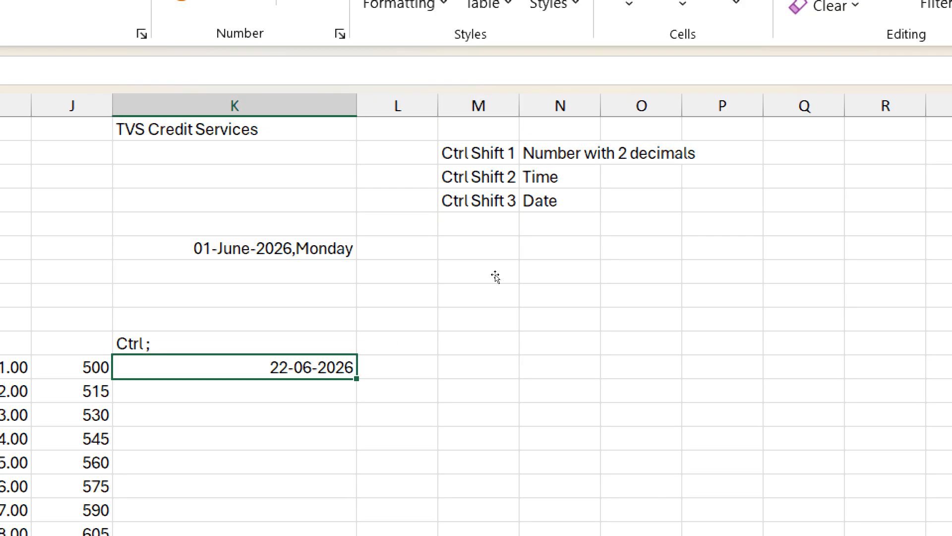
{"action": "key", "text": "ctrl+shift+3"}
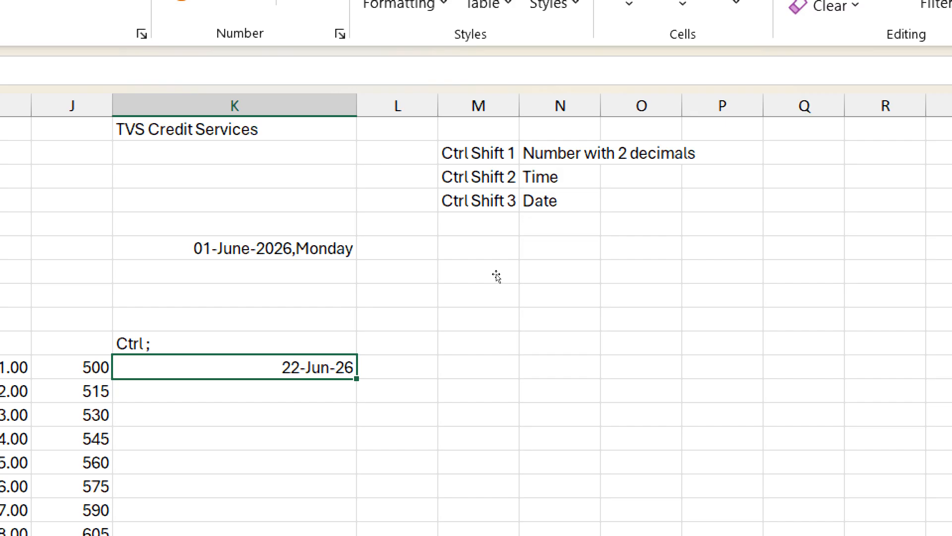
Step: Add the shortcut label "Ctrl Shift 4" in M5 with the description "Currency" in N5
{"action": "left_click", "coordinate": [479, 224]}
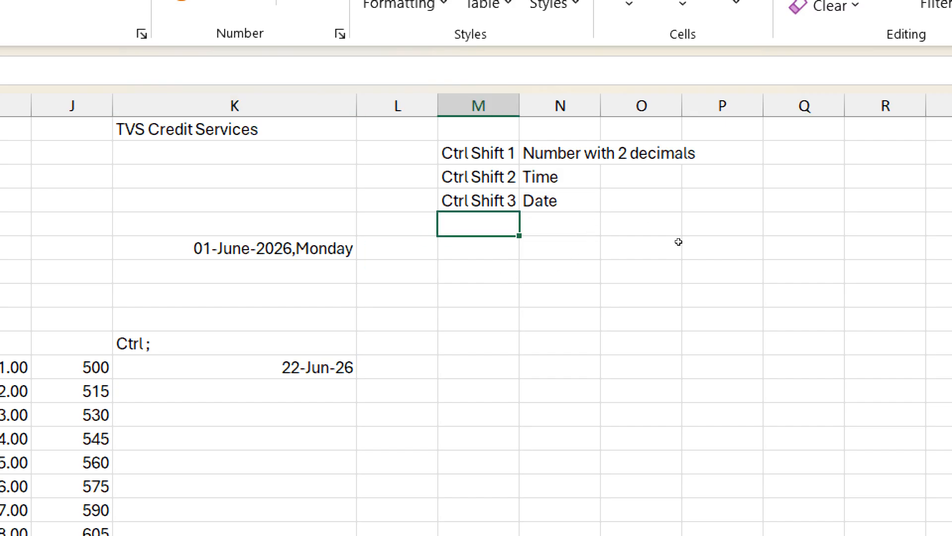
{"action": "key", "text": "ctrl+d"}
{"action": "key", "text": "F2"}
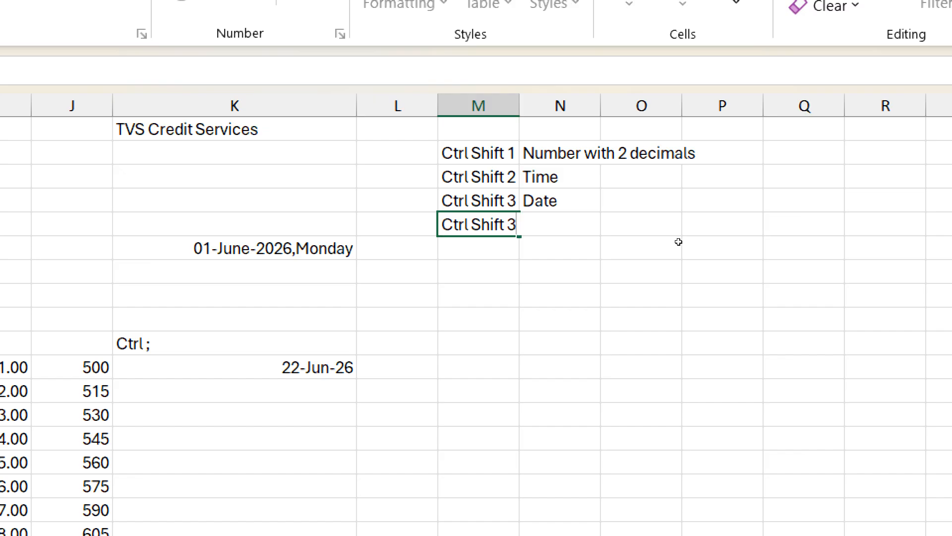
{"action": "key", "text": "BackSpace"}
{"action": "type", "text": "4"}
{"action": "key", "text": "Tab"}
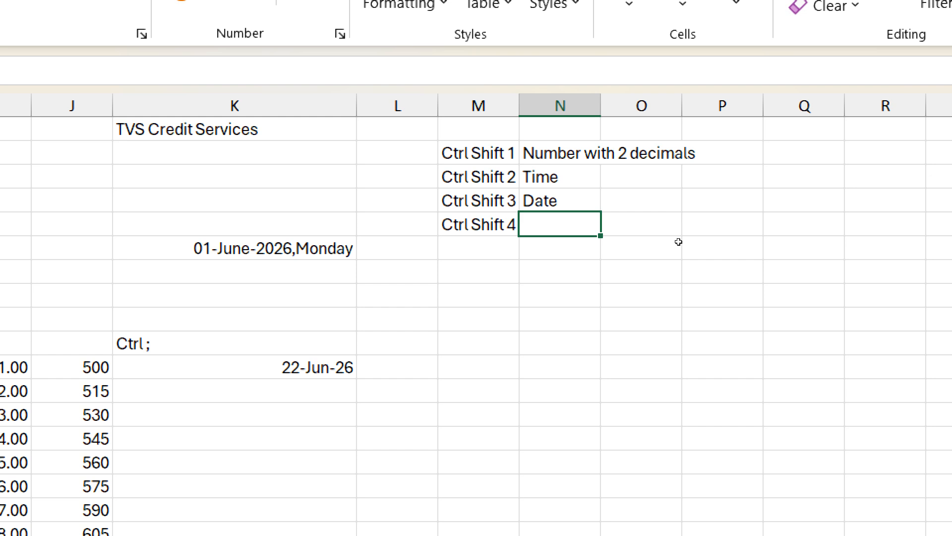
{"action": "type", "text": "Cur"}
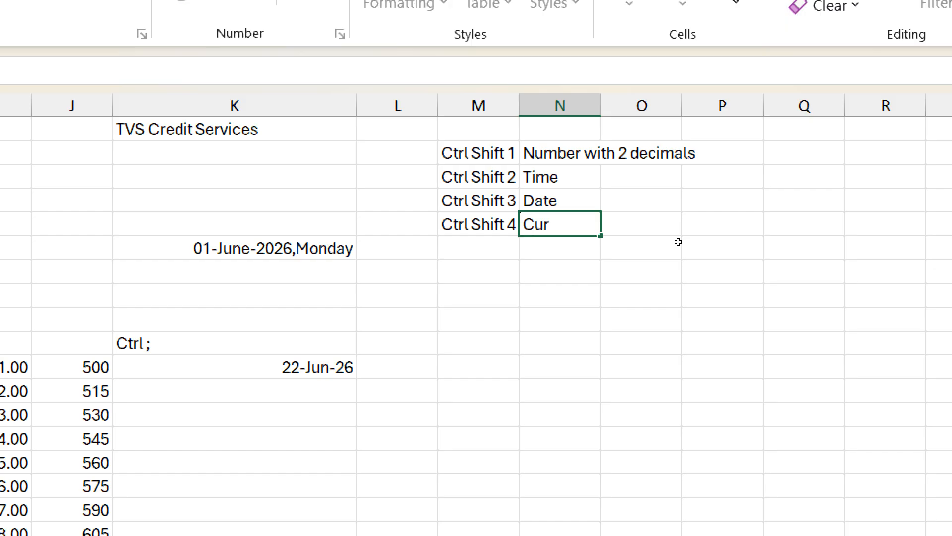
{"action": "type", "text": "rency"}
{"action": "key", "text": "Return"}
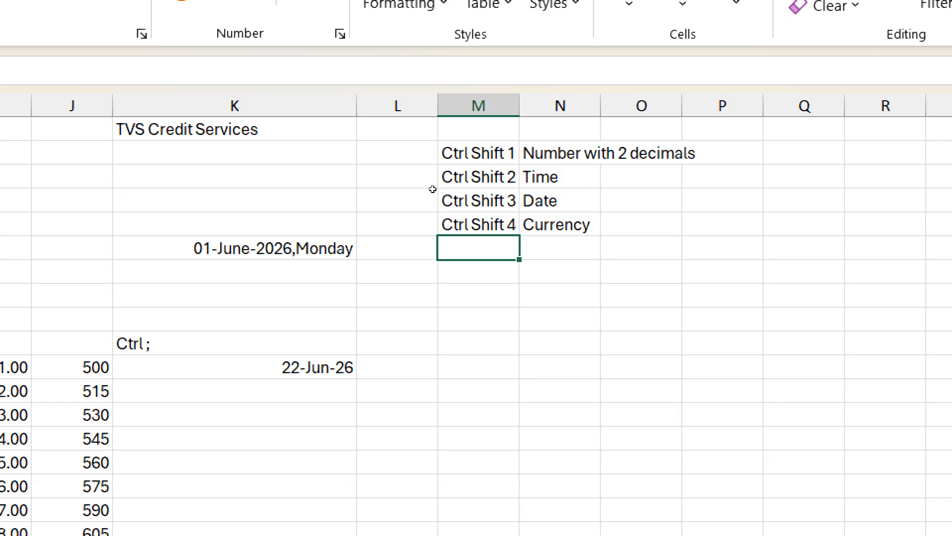
Step: Enter 125000 in K4 and format it as rupee currency with two decimals
{"action": "key", "text": "Left"}
{"action": "key", "text": "Left"}
{"action": "key", "text": "Up"}
{"action": "key", "text": "Up"}
{"action": "type", "text": "12"}
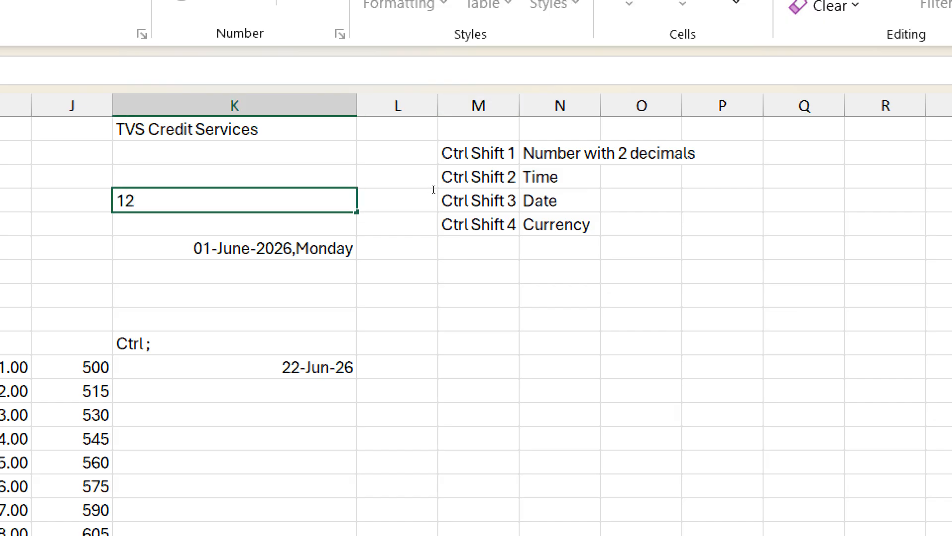
{"action": "type", "text": "5000"}
{"action": "key", "text": "ctrl+Return"}
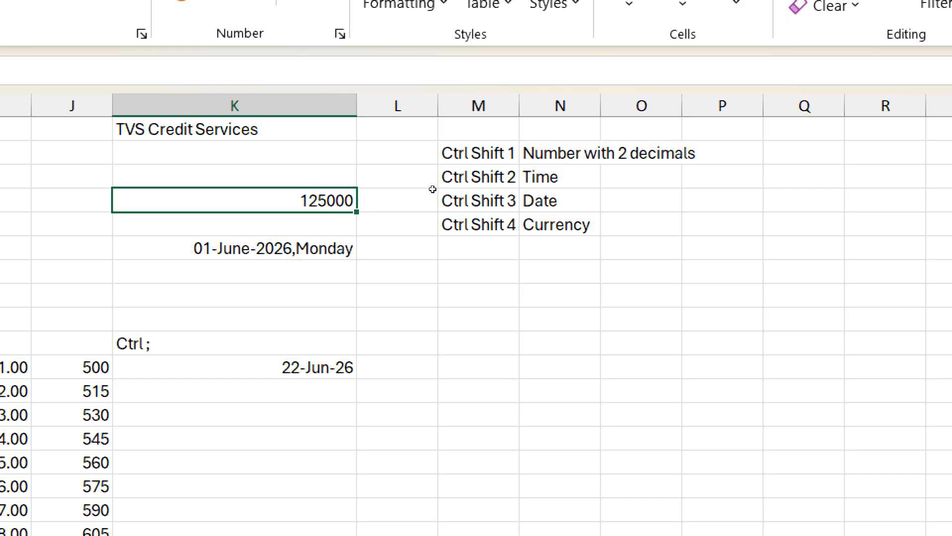
{"action": "key", "text": "ctrl+shift+4"}
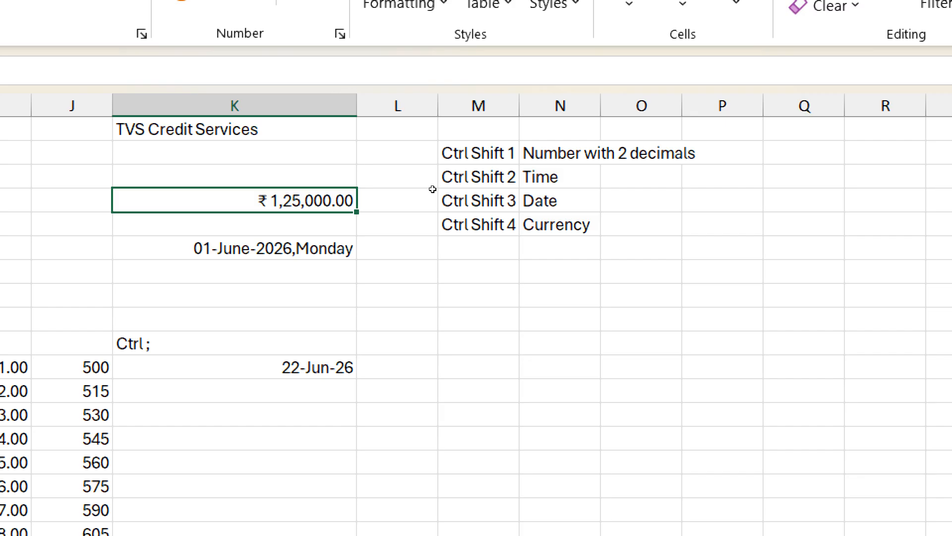
Step: Examine the currency symbols available for K4 in Format Cells, keeping the ₹ symbol
{"action": "key", "text": "ctrl+1"}
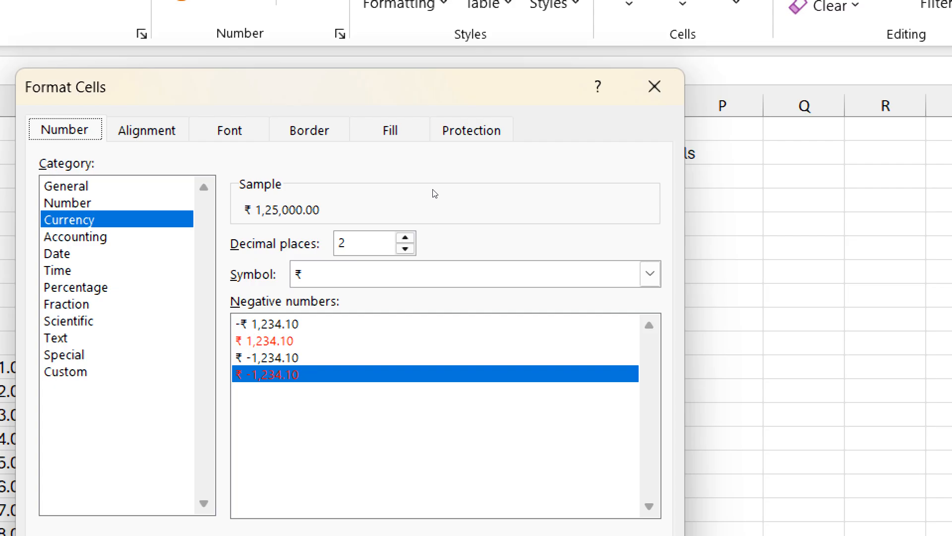
{"action": "key", "text": "alt+s"}
{"action": "key", "text": "alt+Down"}
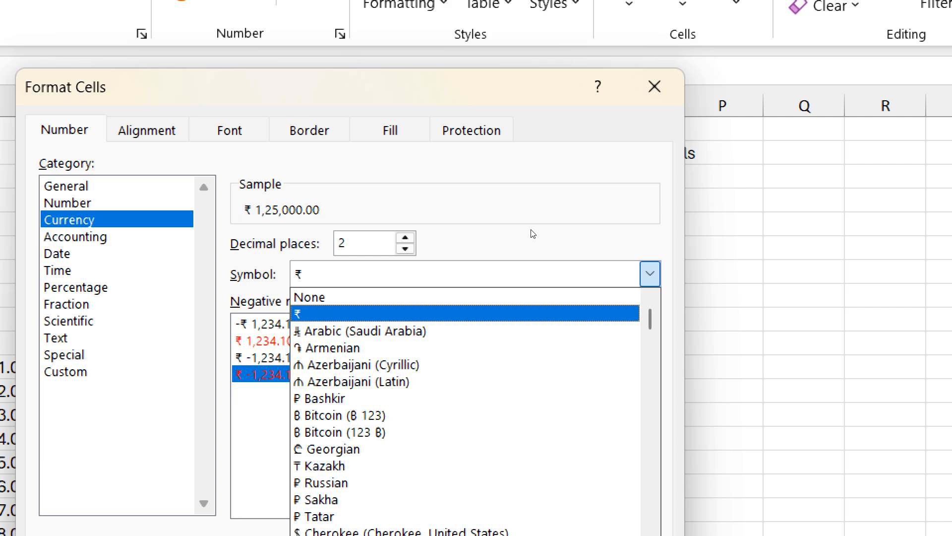
{"action": "scroll", "coordinate": [623, 333], "scroll_direction": "down", "scroll_amount": 2}
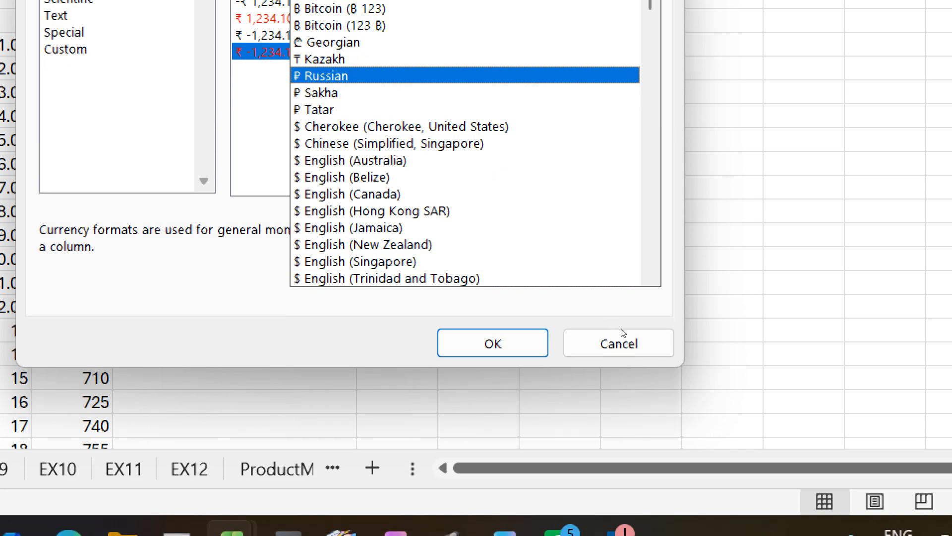
{"action": "scroll", "coordinate": [624, 333], "scroll_direction": "down", "scroll_amount": 9}
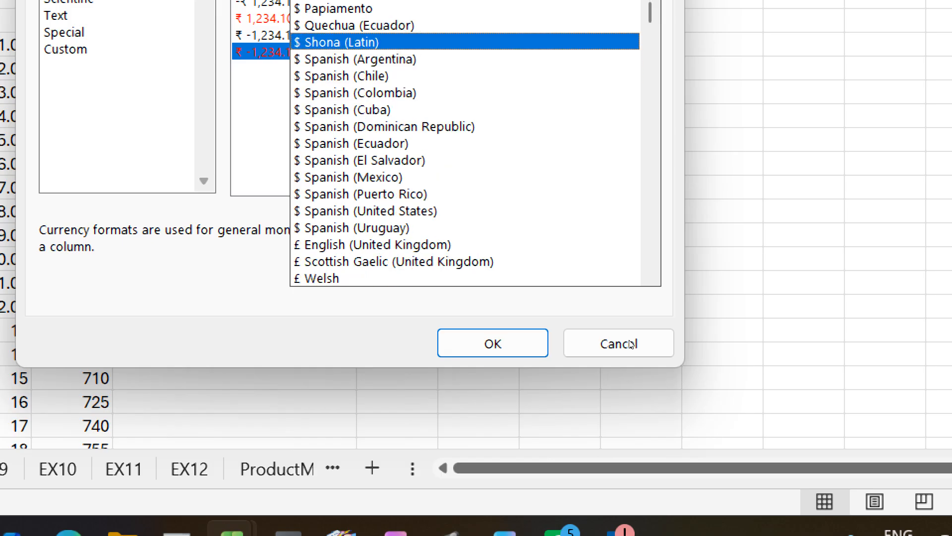
{"action": "scroll", "coordinate": [630, 344], "scroll_direction": "down", "scroll_amount": 13}
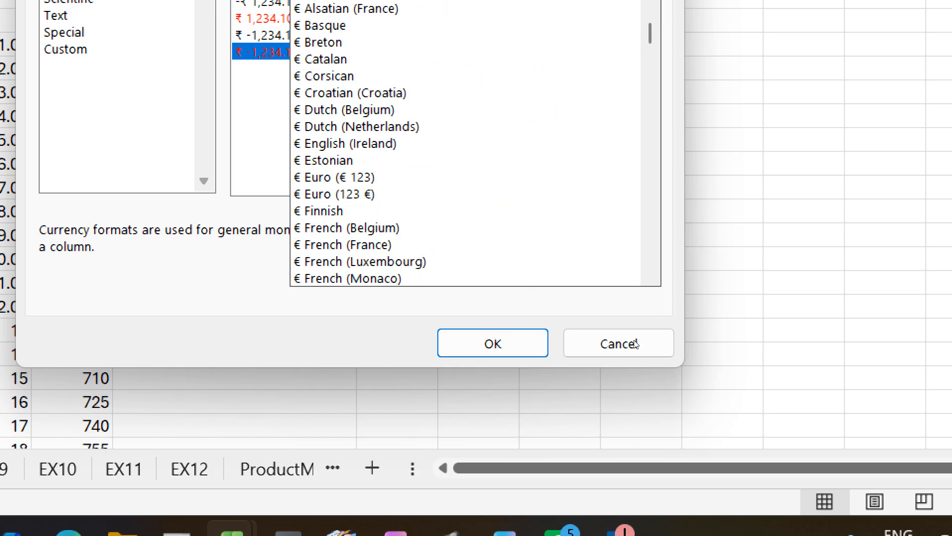
{"action": "scroll", "coordinate": [635, 343], "scroll_direction": "down", "scroll_amount": 14}
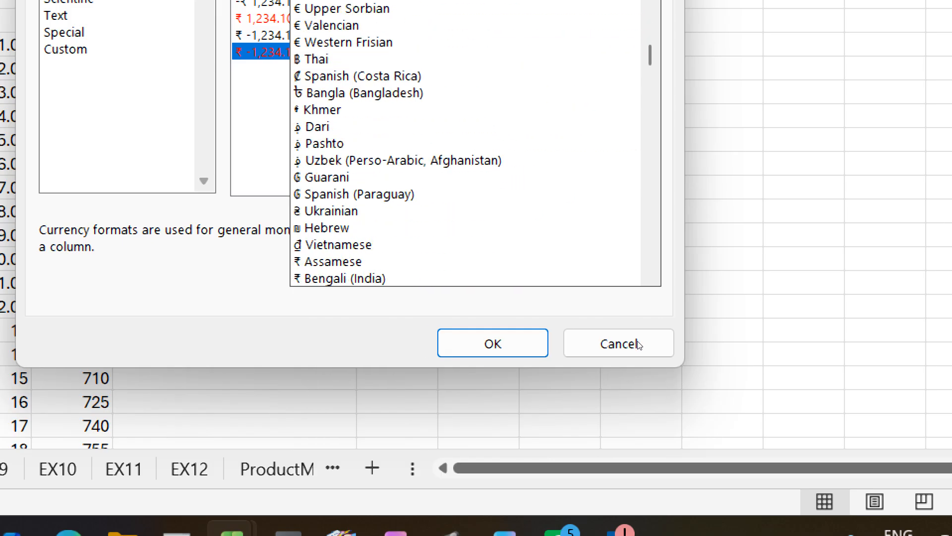
{"action": "scroll", "coordinate": [638, 344], "scroll_direction": "down", "scroll_amount": 4}
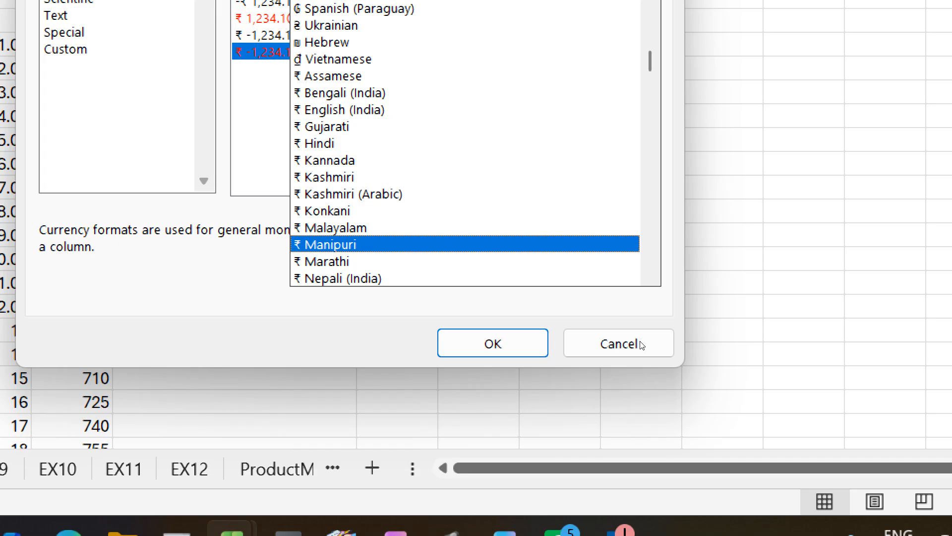
{"action": "left_click", "coordinate": [639, 343]}
{"action": "left_click", "coordinate": [640, 343]}
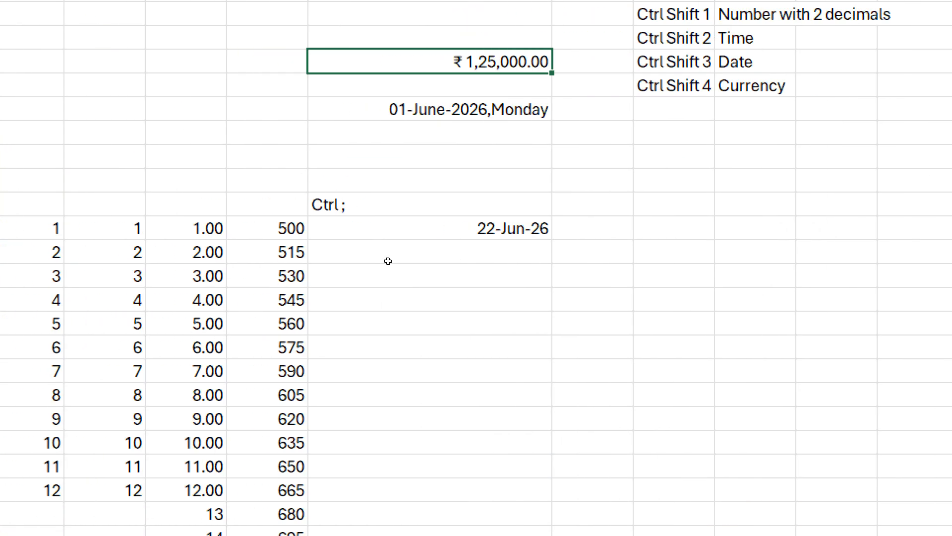
{"action": "key", "text": "ctrl+1"}
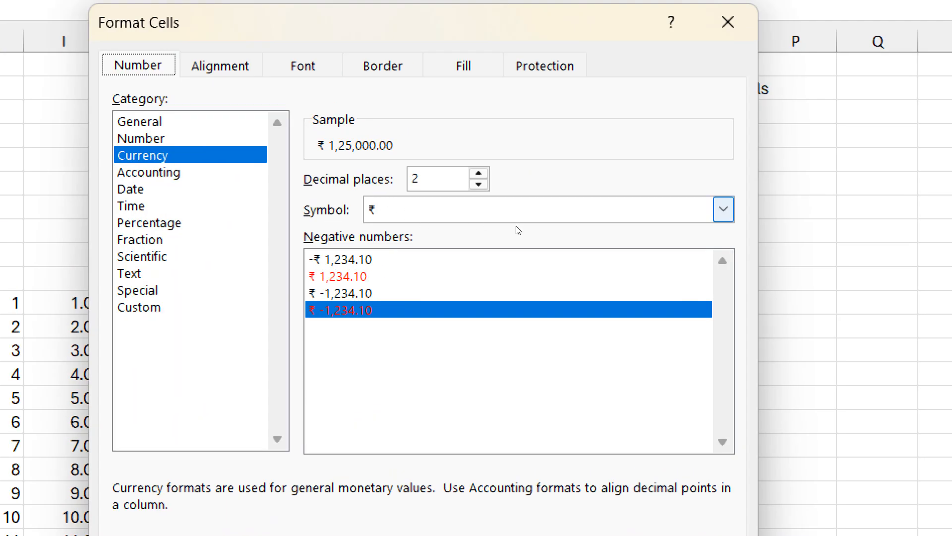
{"action": "left_click", "coordinate": [517, 227]}
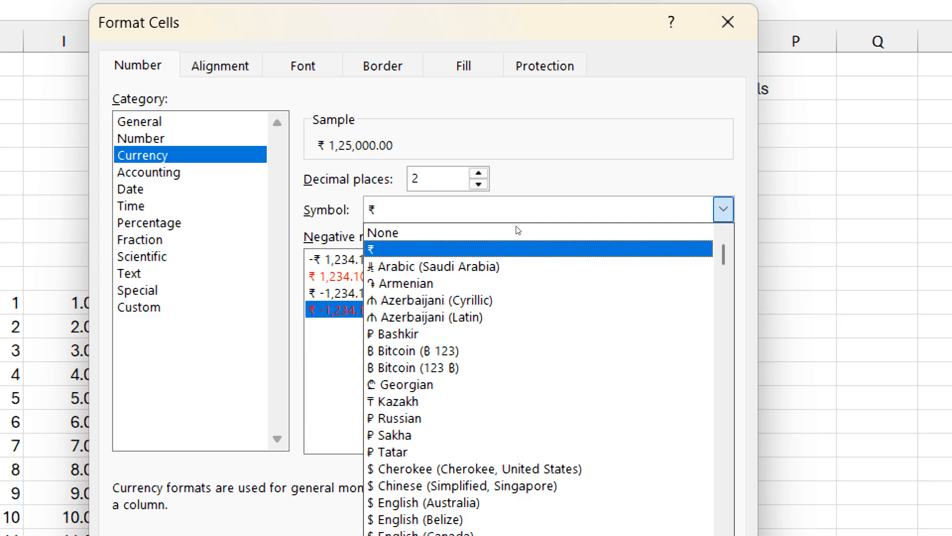
{"action": "key", "text": "Return"}
{"action": "key", "text": "Return"}
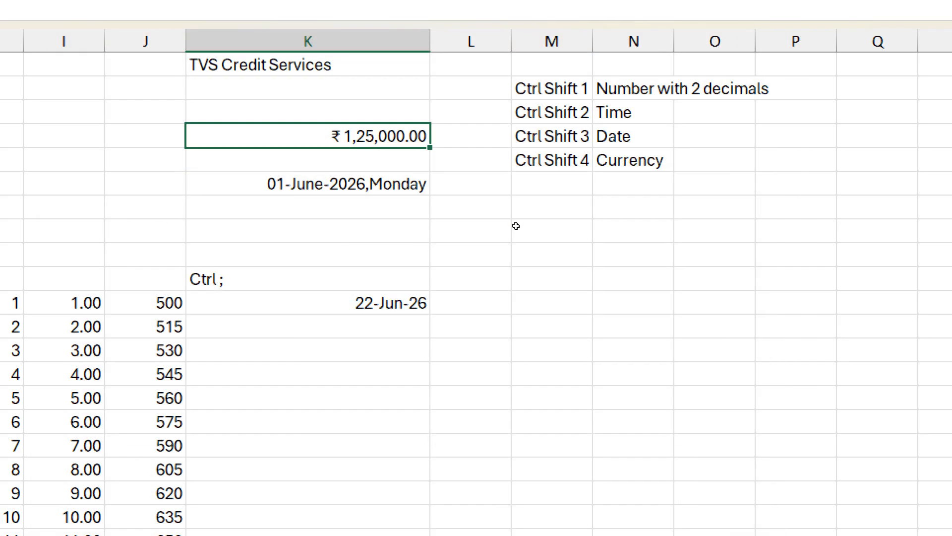
Step: Add the shortcut label "Ctrl Shift 5" in M6 with the description "Percentage" in N6
{"action": "left_click", "coordinate": [585, 191]}
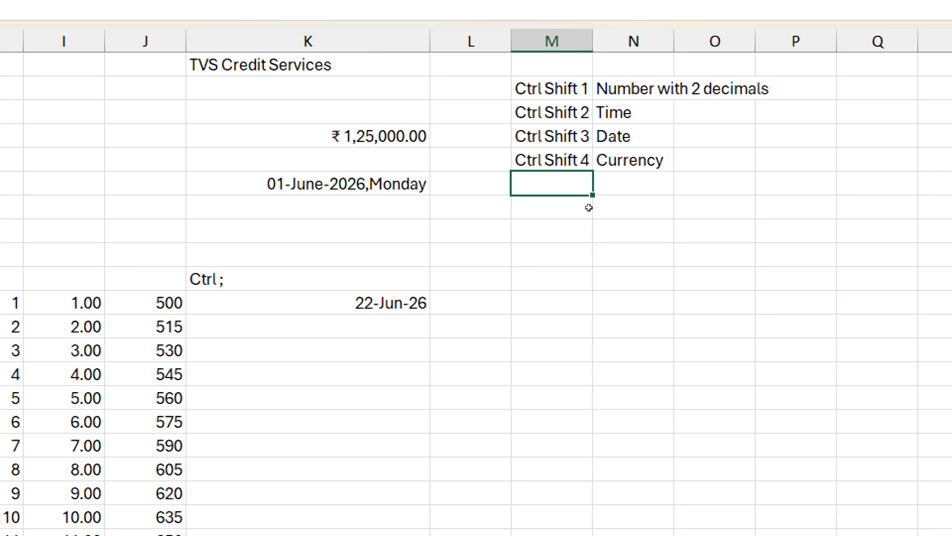
{"action": "type", "text": "Ctrl Shift 4"}
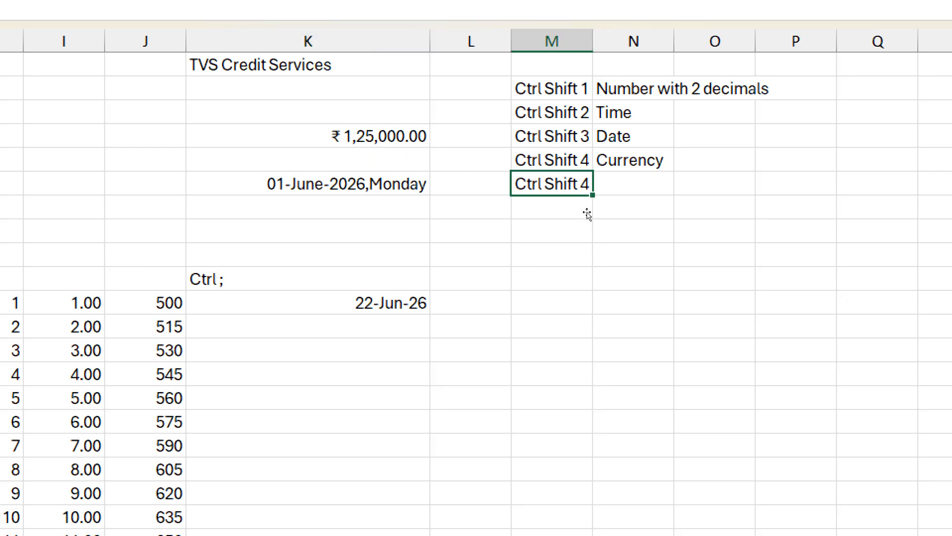
{"action": "key", "text": "BackSpace"}
{"action": "type", "text": "5"}
{"action": "key", "text": "Tab"}
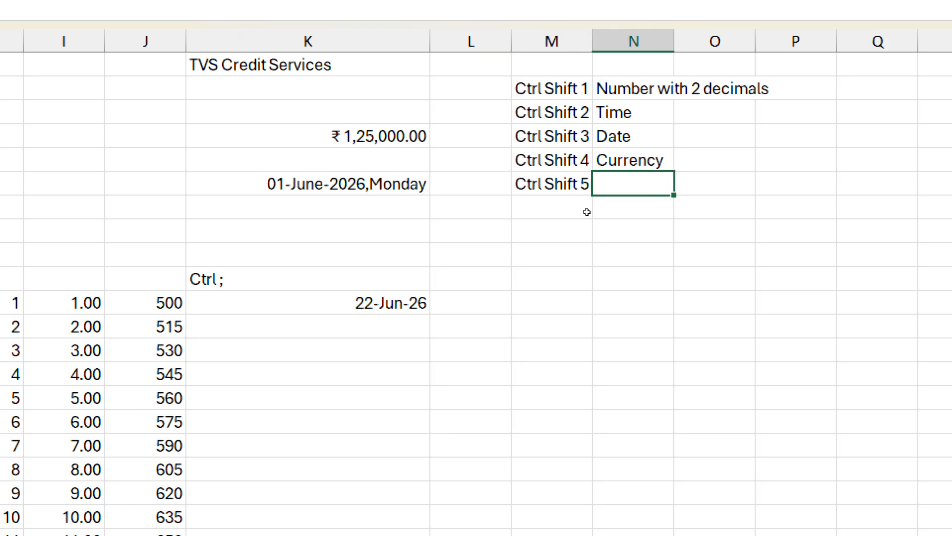
{"action": "type", "text": "Percenta"}
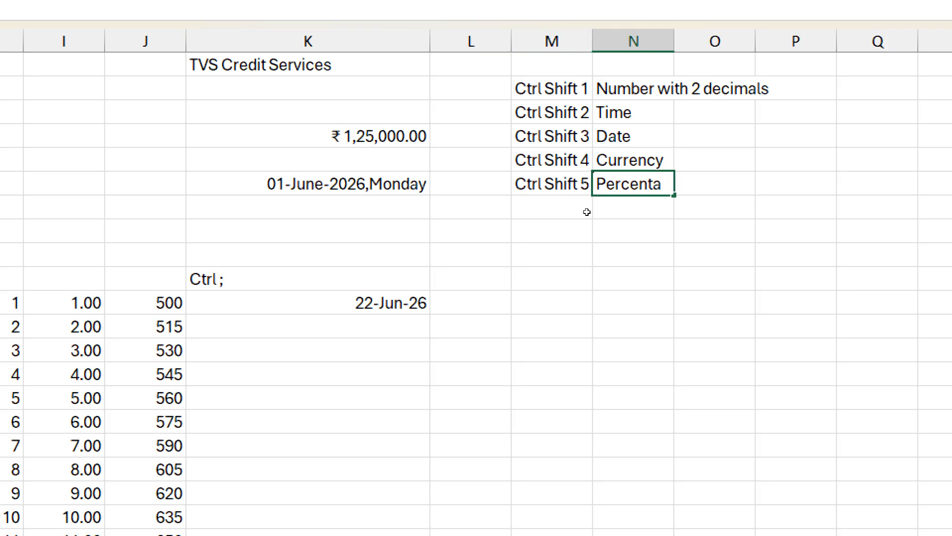
{"action": "type", "text": "ge"}
{"action": "key", "text": "Return"}
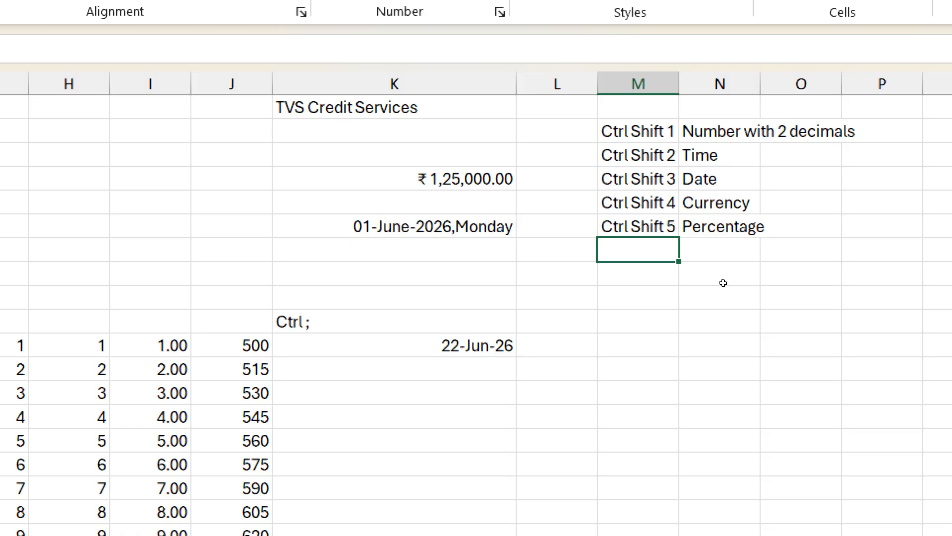
Step: Add the shortcut label "Ctrl Shift ~" in M7 and reset I11:I22 to the General number format
{"action": "key", "text": "ctrl+apostrophe"}
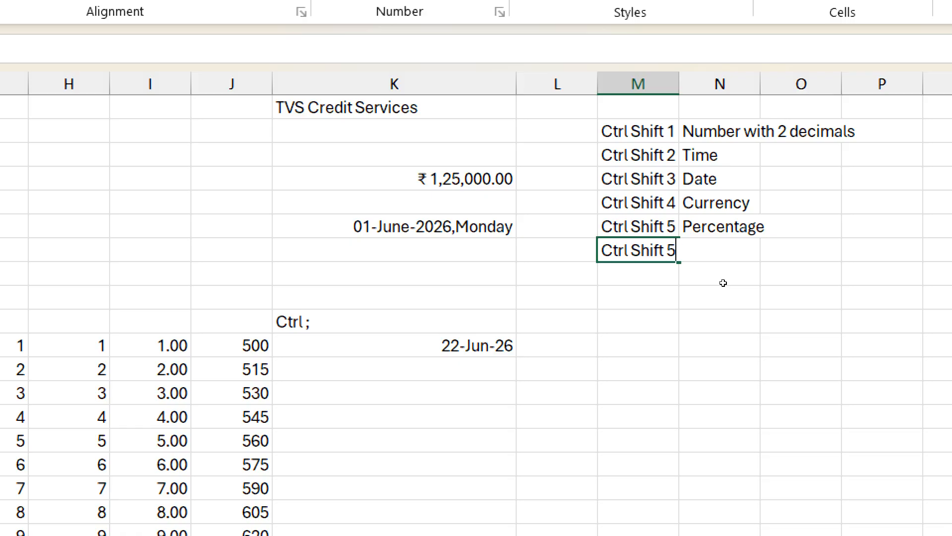
{"action": "key", "text": "BackSpace"}
{"action": "type", "text": "~"}
{"action": "key", "text": "Tab"}
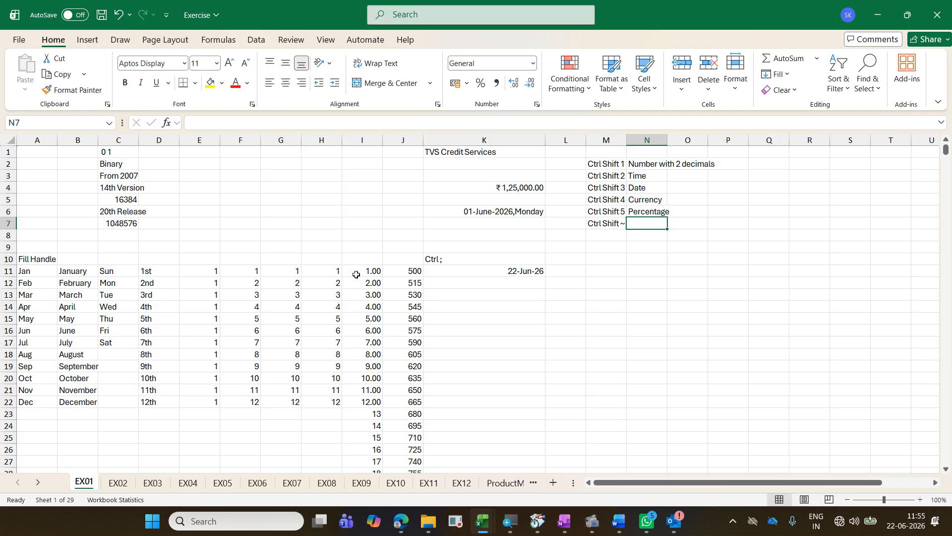
{"action": "left_click_drag", "start_coordinate": [361, 272], "coordinate": [365, 400]}
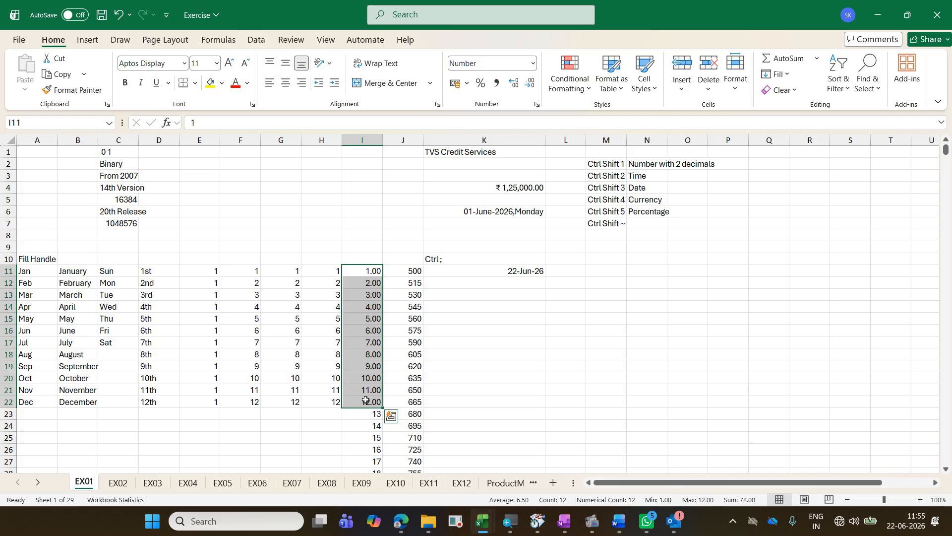
{"action": "key", "text": "ctrl+shift+asciitilde"}
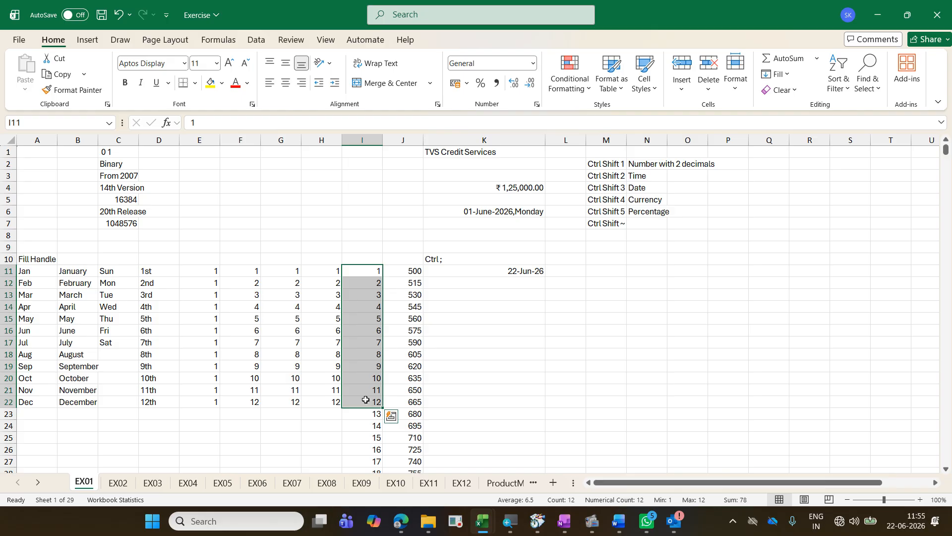
Step: Enter the description "Number without decimals(if 0)" in N7 beside the Ctrl Shift ~ label
{"action": "left_click", "coordinate": [647, 223]}
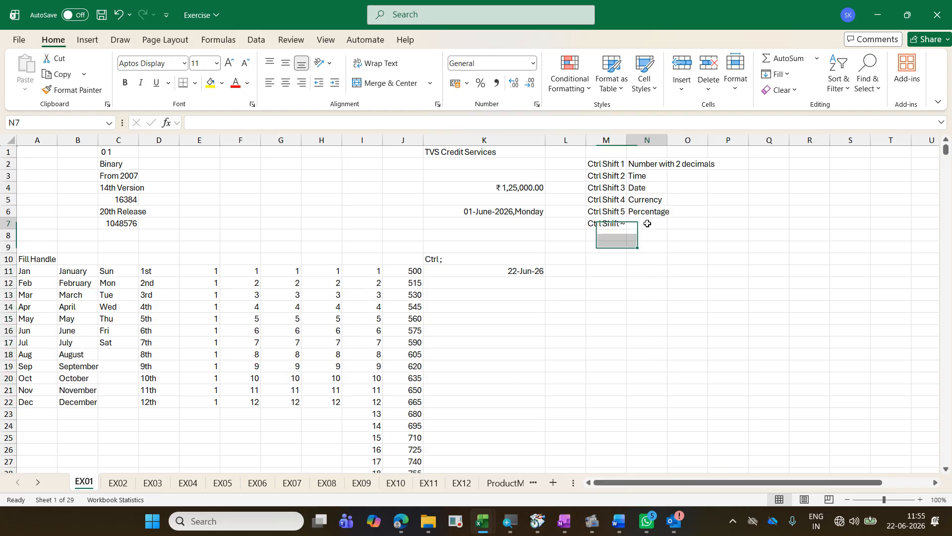
{"action": "type", "text": "Nuj"}
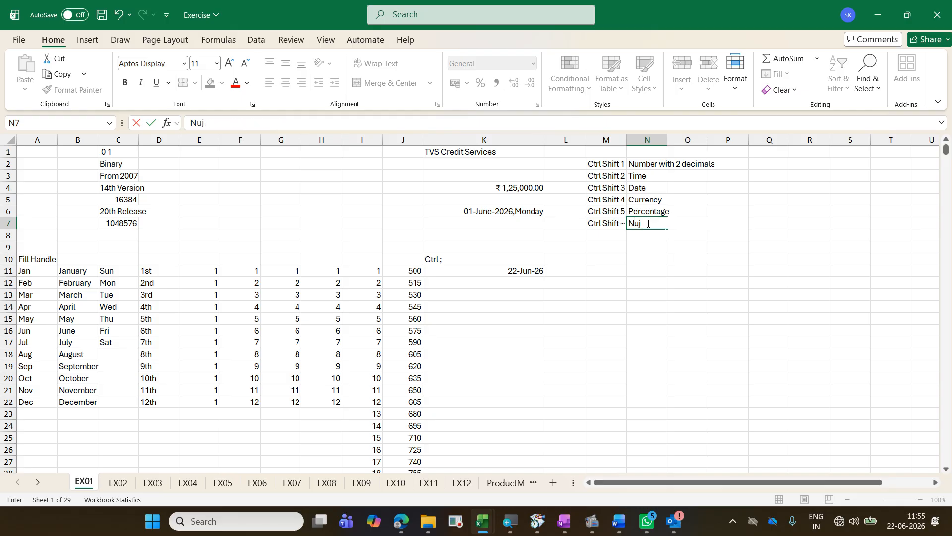
{"action": "key", "text": "BackSpace"}
{"action": "key", "text": "BackSpace"}
{"action": "type", "text": "u"}
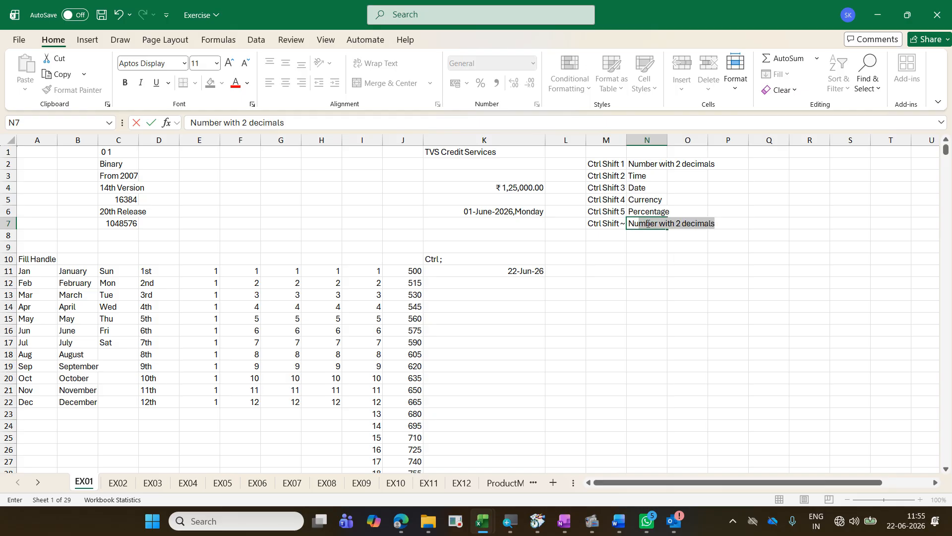
{"action": "key", "text": "ctrl+Return"}
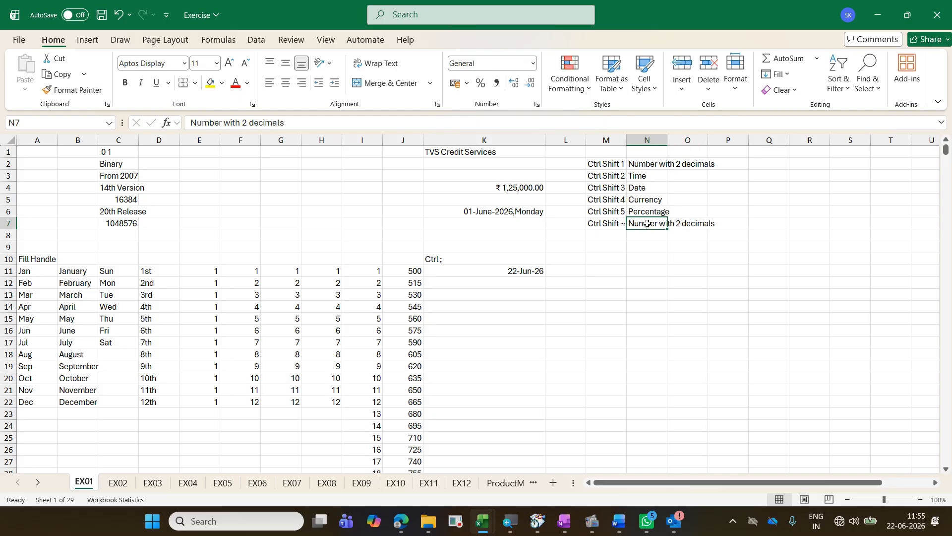
{"action": "key", "text": "F2"}
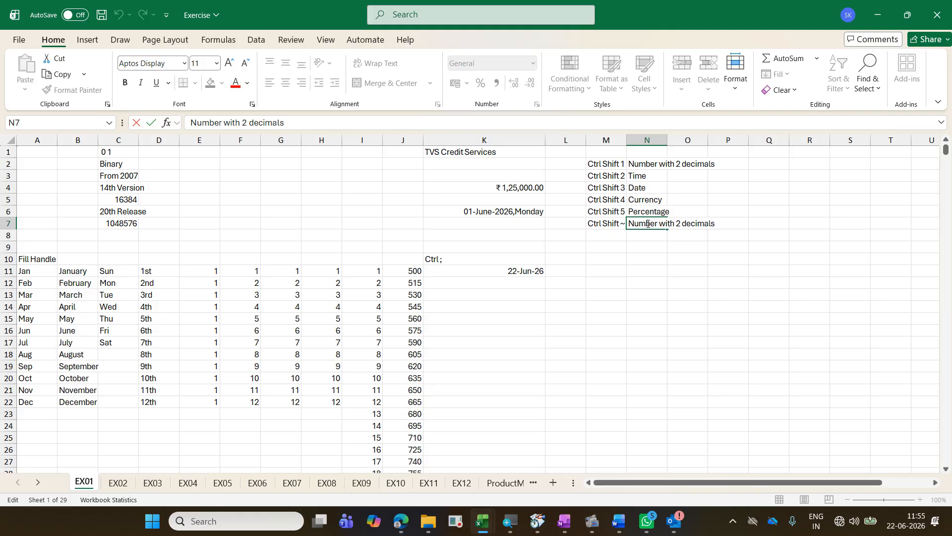
{"action": "key", "text": "shift+Right"}
{"action": "key", "text": "BackSpace"}
{"action": "key", "text": "BackSpace"}
{"action": "type", "text": "out decimals"}
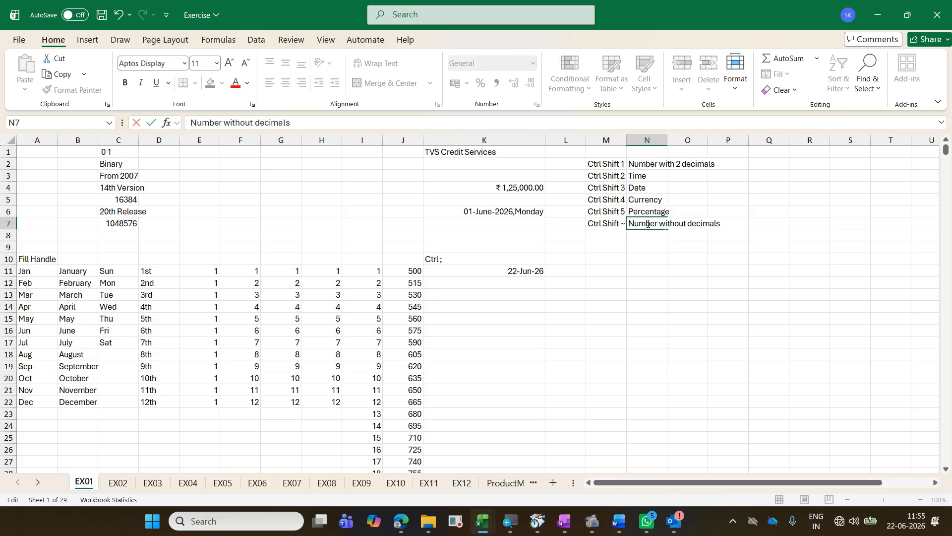
{"action": "type", "text": "(if 0)"}
{"action": "key", "text": "Return"}
Step: Format H11:H20 as numbers with two decimals, and return the range to the General format
{"action": "left_click", "coordinate": [337, 271]}
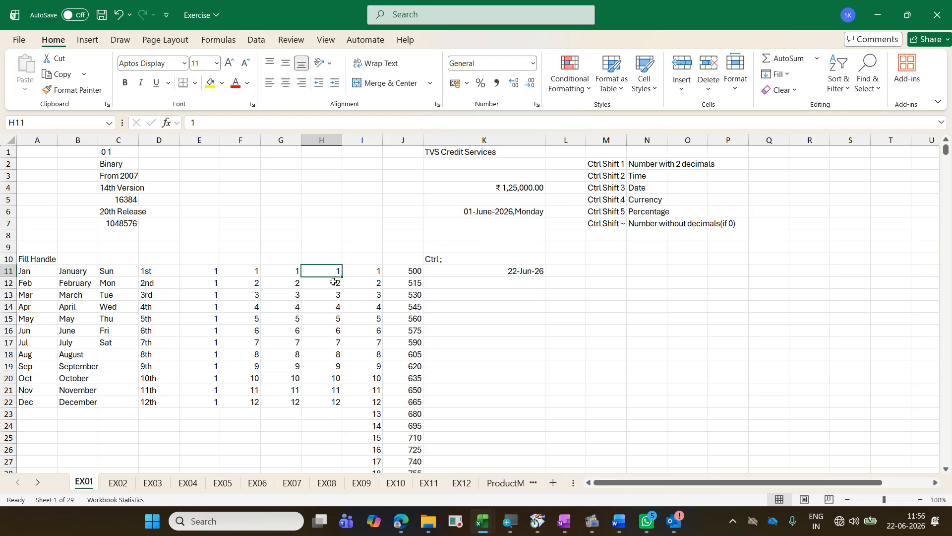
{"action": "left_click_drag", "start_coordinate": [334, 281], "coordinate": [335, 378]}
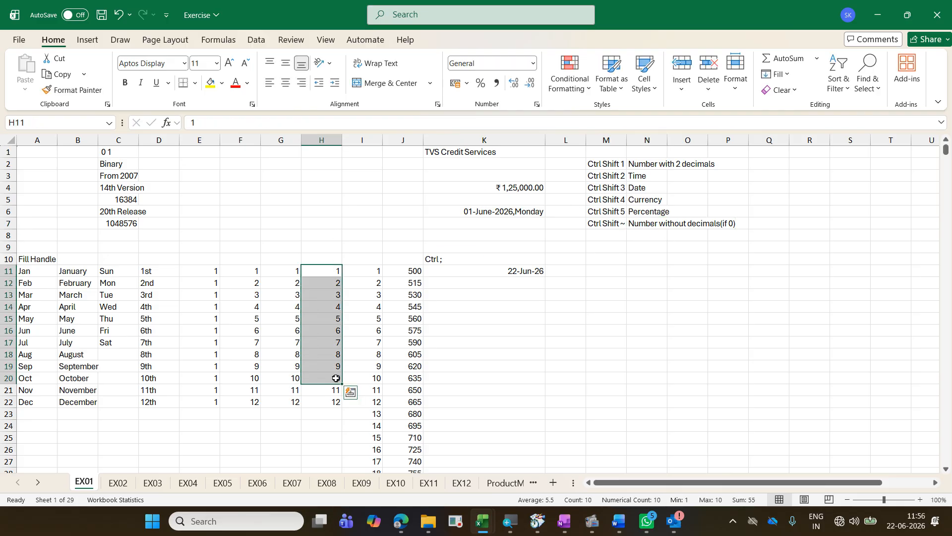
{"action": "key", "text": "ctrl+shift+1"}
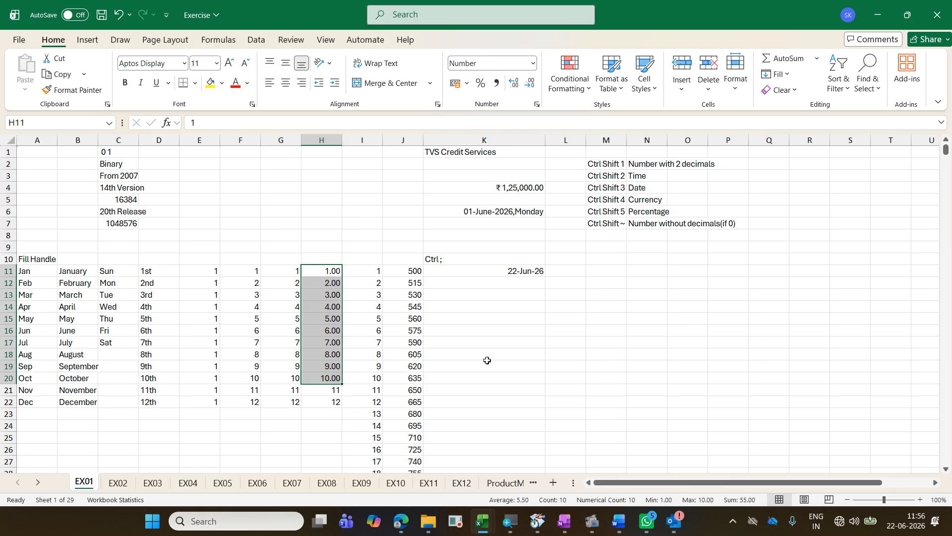
{"action": "key", "text": "ctrl+shift+grave"}
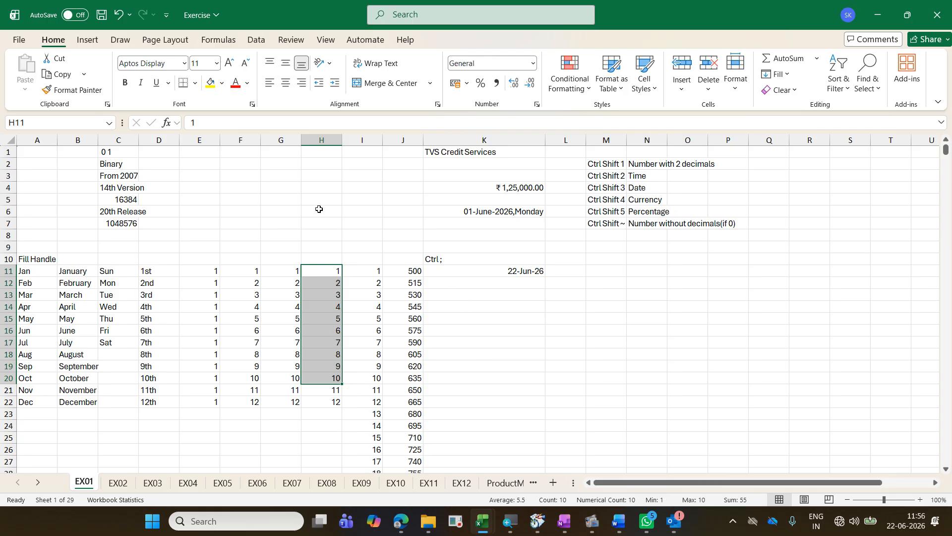
Step: Enter 12.56 in H6 as an example of a number with real decimals
{"action": "left_click", "coordinate": [319, 210]}
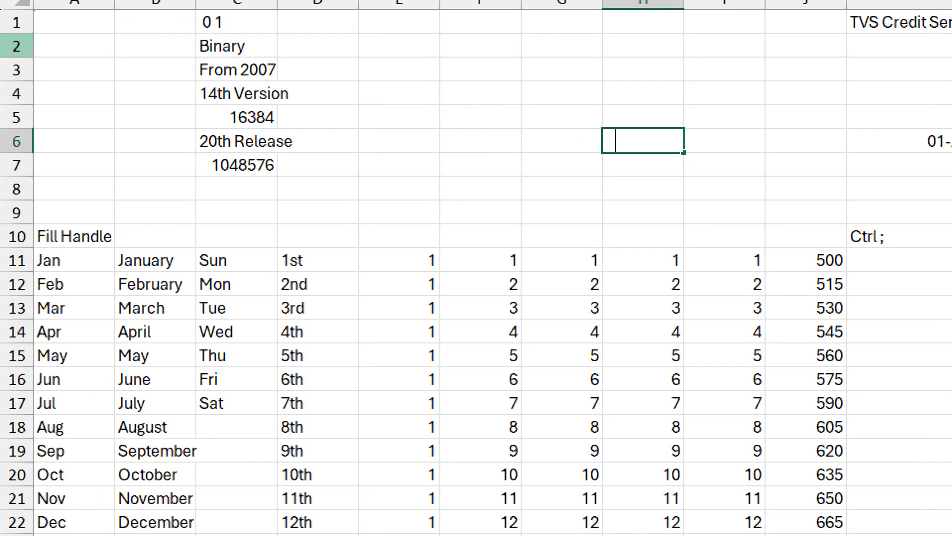
{"action": "type", "text": "12.56"}
{"action": "key", "text": "ctrl+Return"}
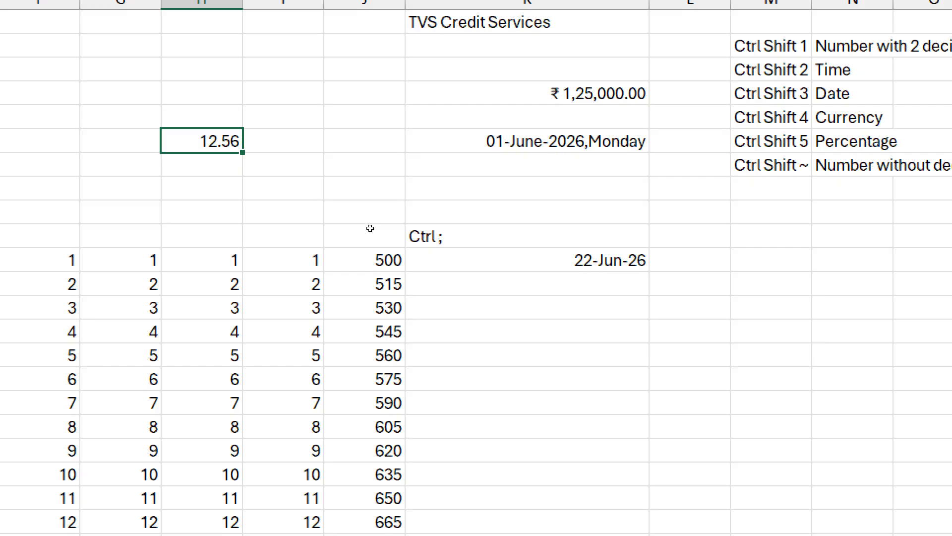
{"action": "scroll", "coordinate": [496, 302], "scroll_direction": "right", "scroll_amount": 2}
{"action": "scroll", "coordinate": [327, 337], "scroll_direction": "left", "scroll_amount": 5}
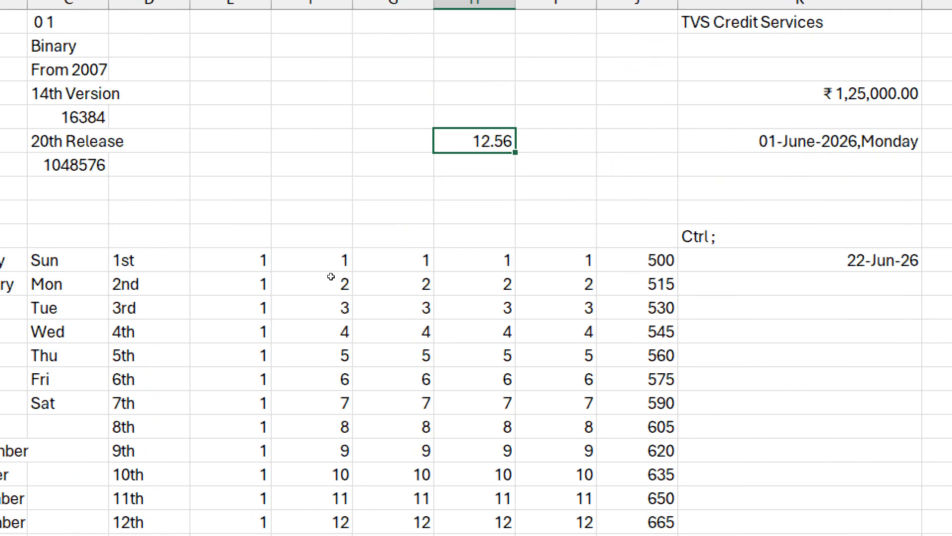
Step: Reapply the two-decimal number format to H11:H20, and restore the General format on the same cells
{"action": "key", "text": "ctrl+Down"}
{"action": "key", "text": "shift+Down"}
{"action": "key", "text": "shift+Down"}
{"action": "key", "text": "shift+Down"}
{"action": "key", "text": "shift+Down"}
{"action": "key", "text": "shift+Down"}
{"action": "key", "text": "shift+Down"}
{"action": "key", "text": "shift+Down"}
{"action": "key", "text": "shift+Down"}
{"action": "key", "text": "shift+Down"}
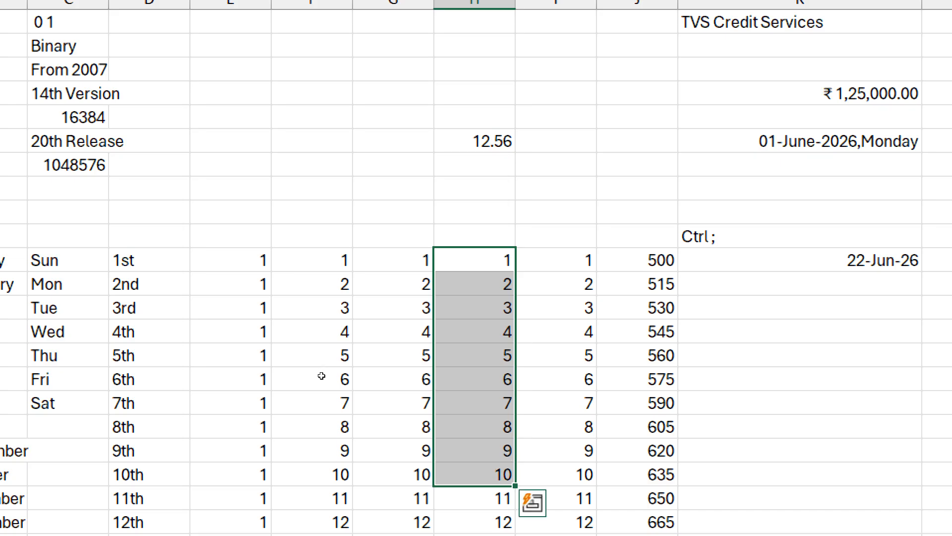
{"action": "key", "text": "ctrl+shift+1"}
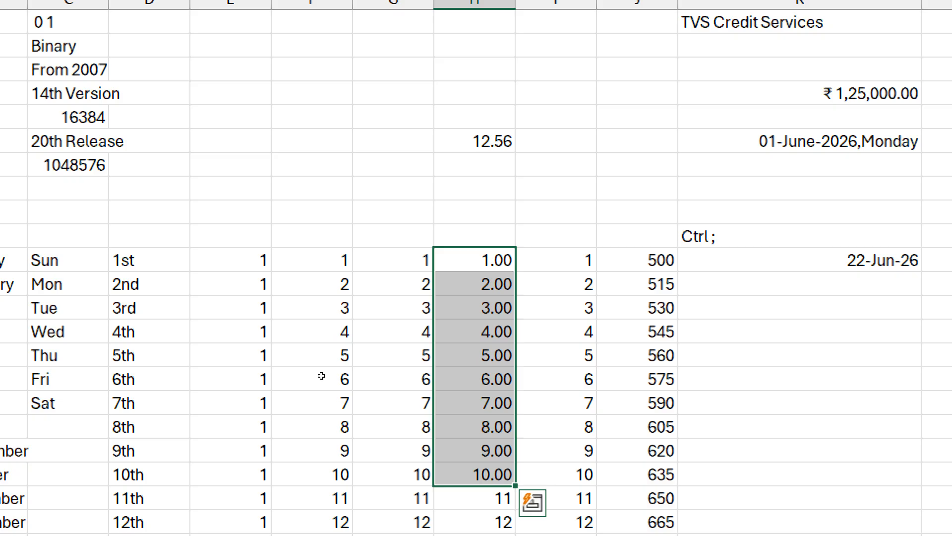
{"action": "key", "text": "ctrl+shift+grave"}
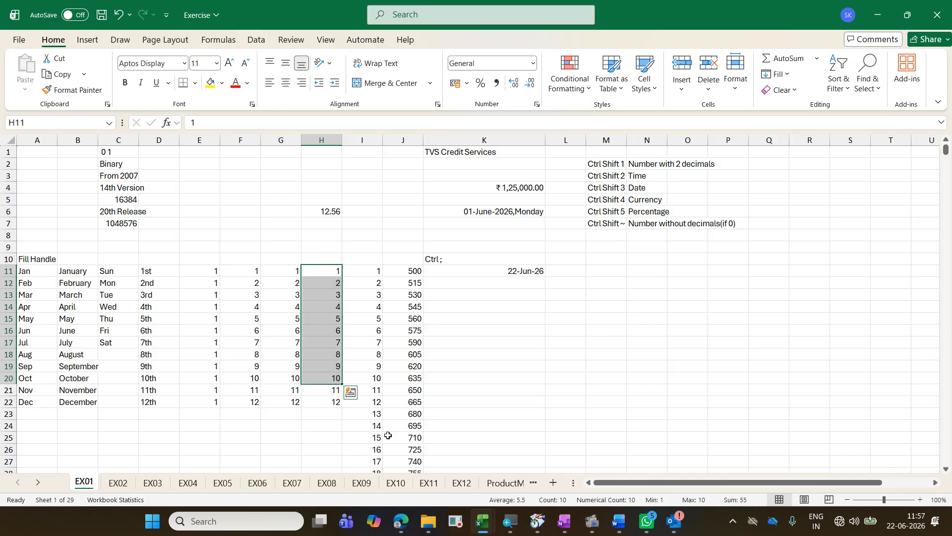
Step: Connect the computer to the TVSCS-GUEST Wi-Fi network and return to the worksheet
{"action": "left_click", "coordinate": [841, 518]}
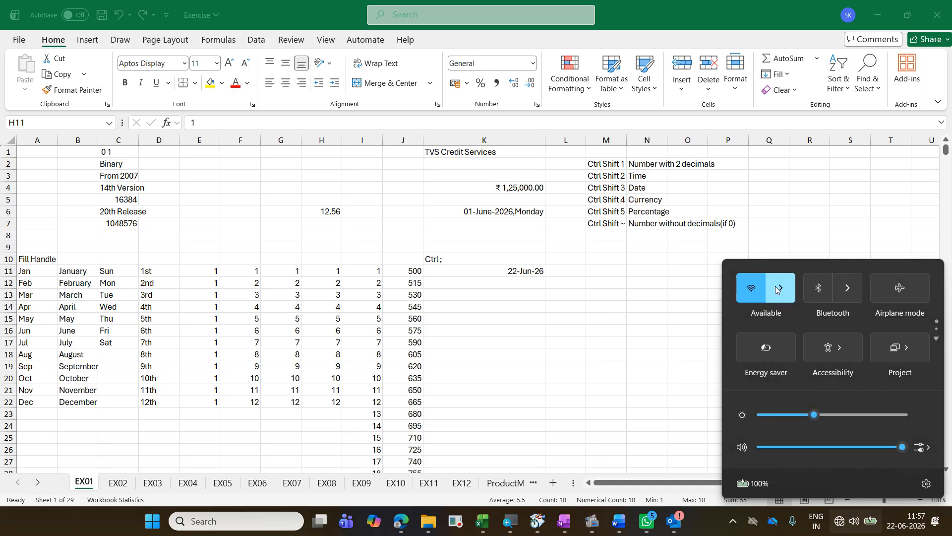
{"action": "left_click", "coordinate": [777, 287]}
{"action": "left_click", "coordinate": [784, 292]}
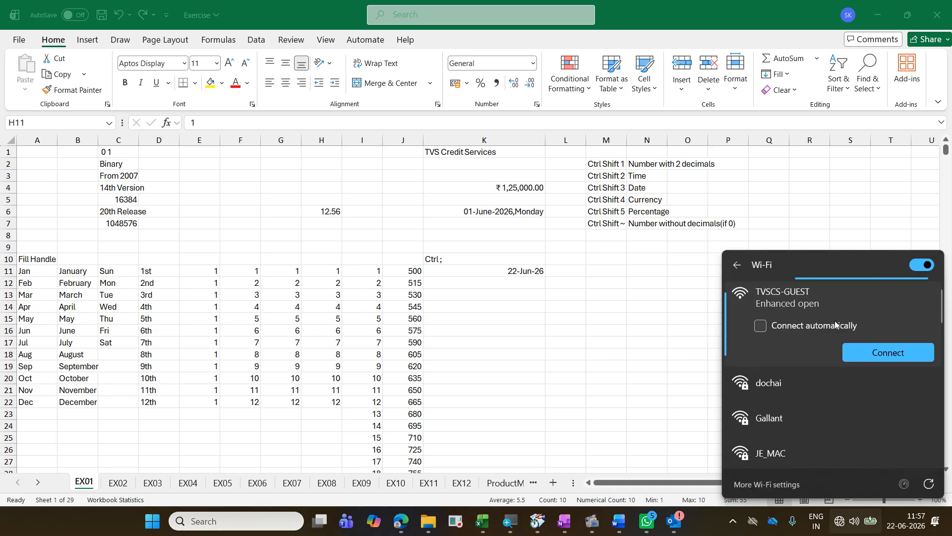
{"action": "left_click", "coordinate": [787, 326]}
{"action": "left_click", "coordinate": [868, 347]}
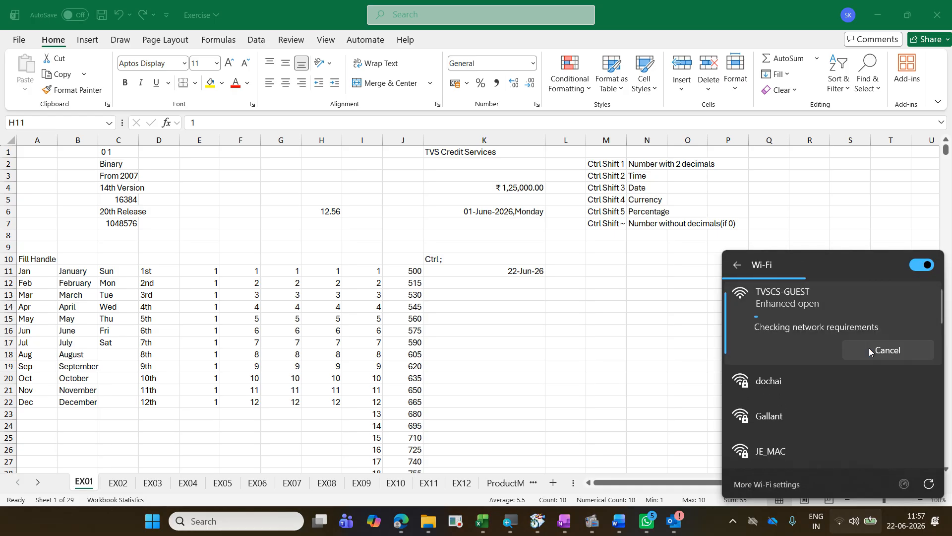
{"action": "left_click", "coordinate": [599, 304]}
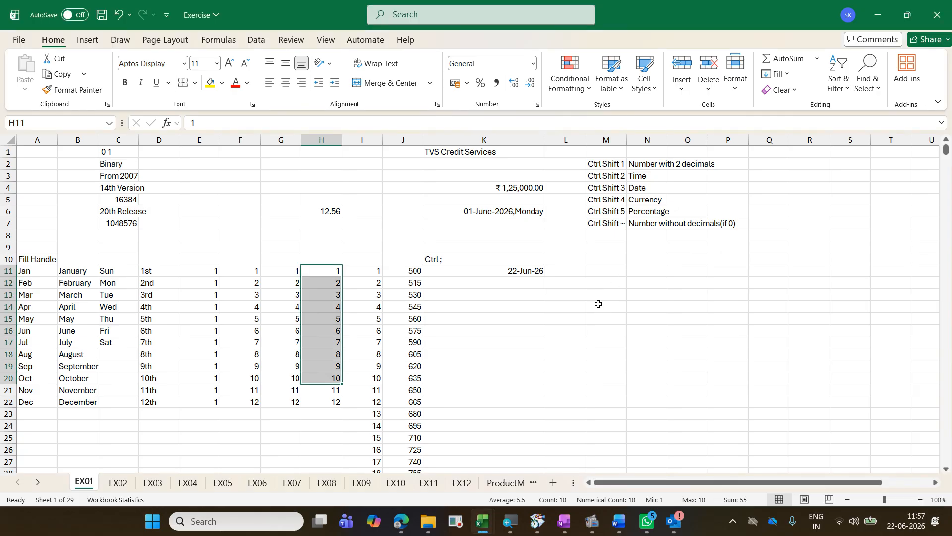
Step: Fill a daily date series from K11 down to K25 and look through the Auto Fill options
{"action": "left_click", "coordinate": [526, 271]}
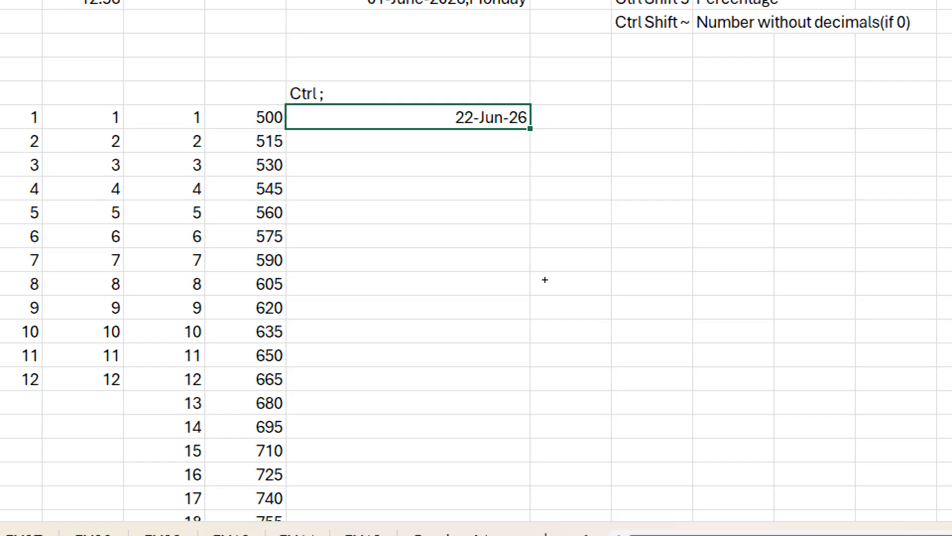
{"action": "left_click_drag", "start_coordinate": [545, 280], "coordinate": [549, 438]}
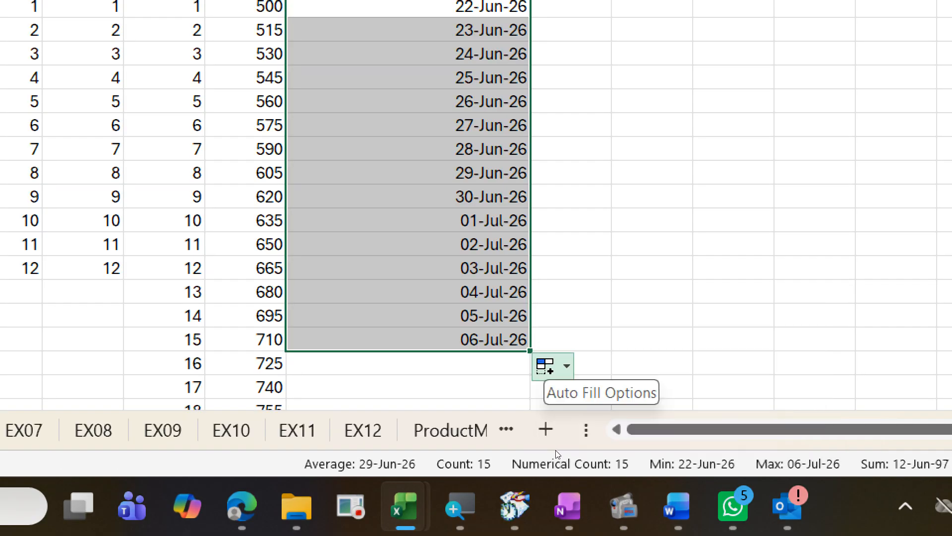
{"action": "left_click", "coordinate": [553, 366]}
{"action": "key", "text": "Up"}
{"action": "key", "text": "Up"}
{"action": "key", "text": "Up"}
{"action": "key", "text": "Up"}
{"action": "key", "text": "Up"}
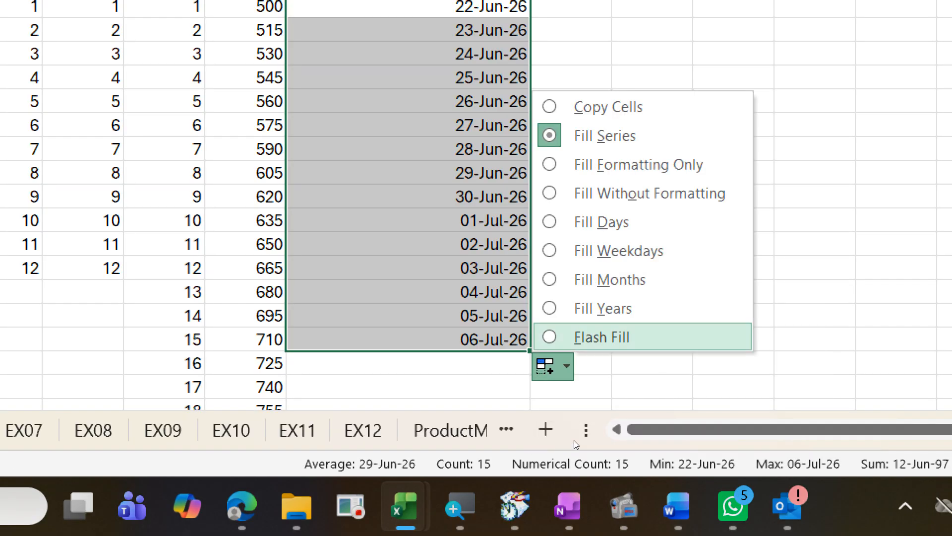
{"action": "key", "text": "Down"}
{"action": "key", "text": "Down"}
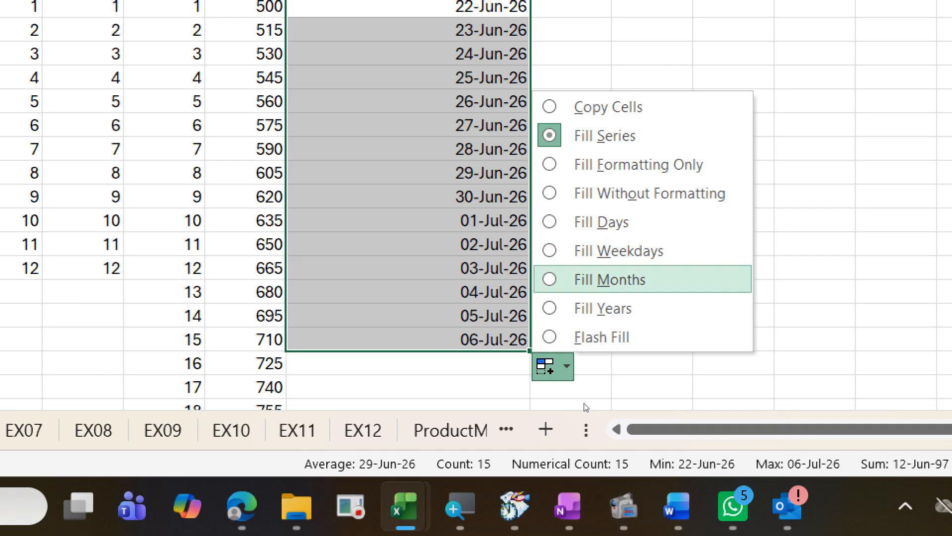
{"action": "key", "text": "Up"}
{"action": "key", "text": "Down"}
{"action": "key", "text": "Down"}
{"action": "key", "text": "Down"}
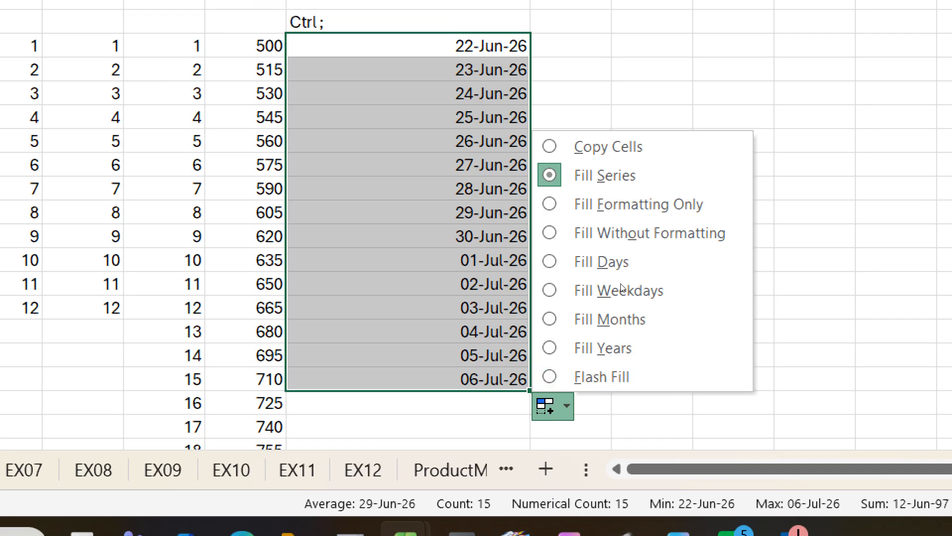
Step: Dismiss the Auto Fill options, and undo the stray "xf" entry in M11 and the date fill below K11
{"action": "key", "text": "Escape"}
{"action": "key", "text": "Right"}
{"action": "key", "text": "Right"}
{"action": "type", "text": "xf"}
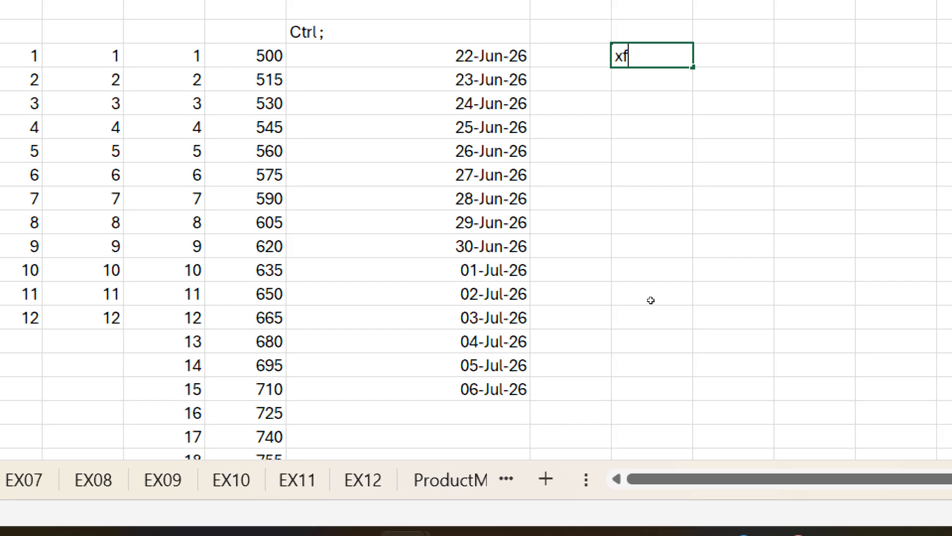
{"action": "left_click", "coordinate": [714, 343]}
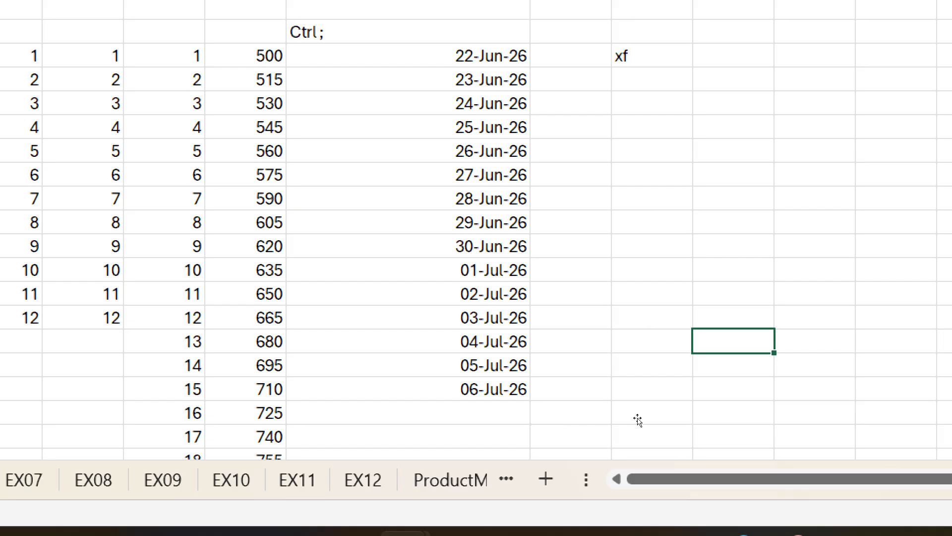
{"action": "key", "text": "ctrl+z"}
{"action": "key", "text": "ctrl+z"}
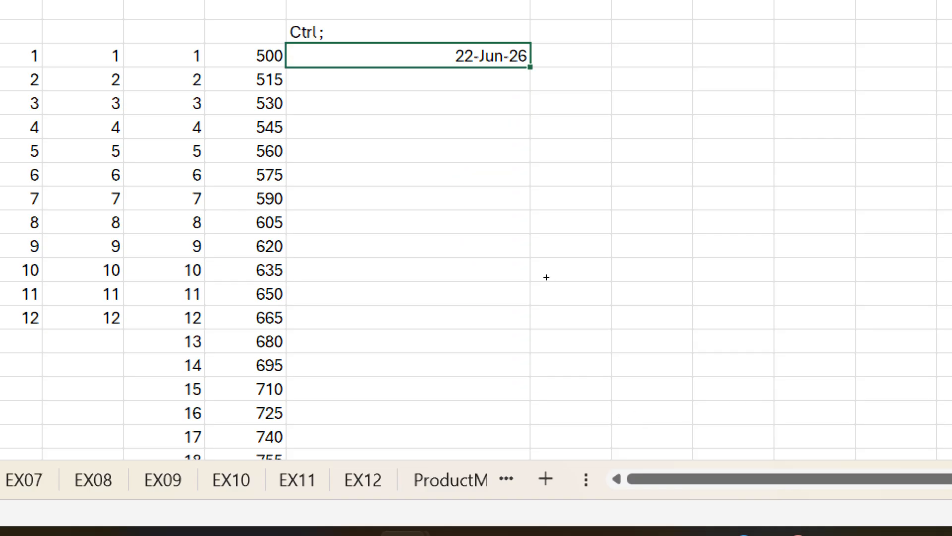
Step: Fill the date in K11 down to K23 and set the Auto Fill option to Fill Months
{"action": "left_click_drag", "start_coordinate": [530, 67], "coordinate": [538, 347]}
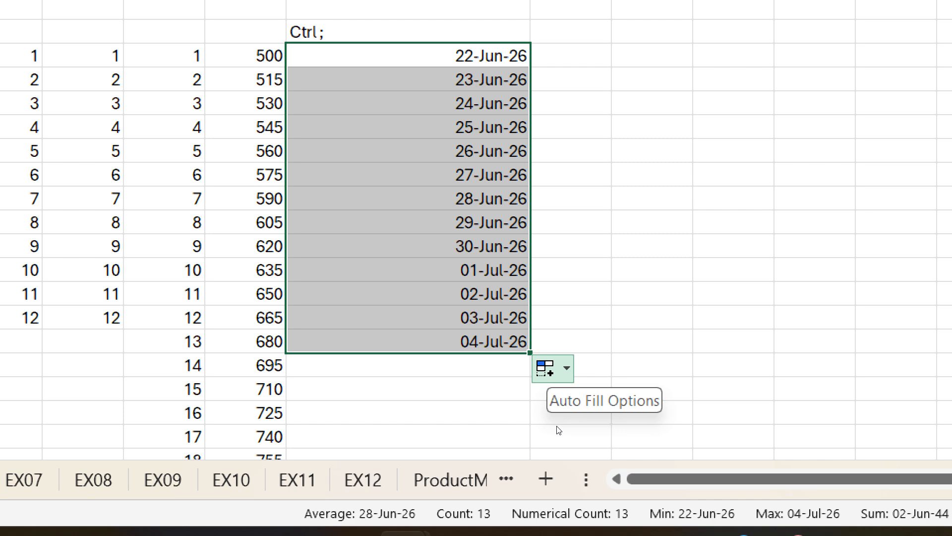
{"action": "left_click", "coordinate": [555, 369]}
{"action": "key", "text": "Up"}
{"action": "key", "text": "Up"}
{"action": "key", "text": "Up"}
{"action": "key", "text": "Up"}
{"action": "key", "text": "Up"}
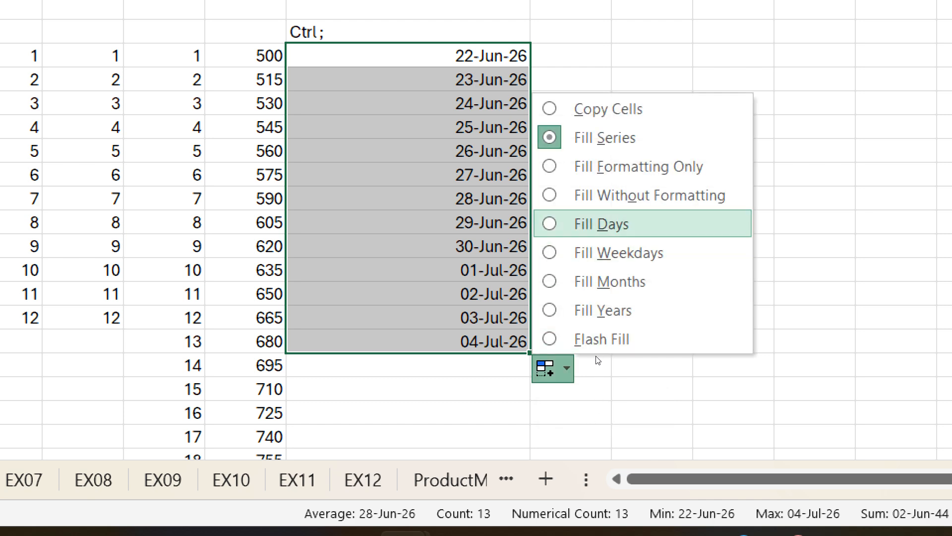
{"action": "key", "text": "Down"}
{"action": "key", "text": "Down"}
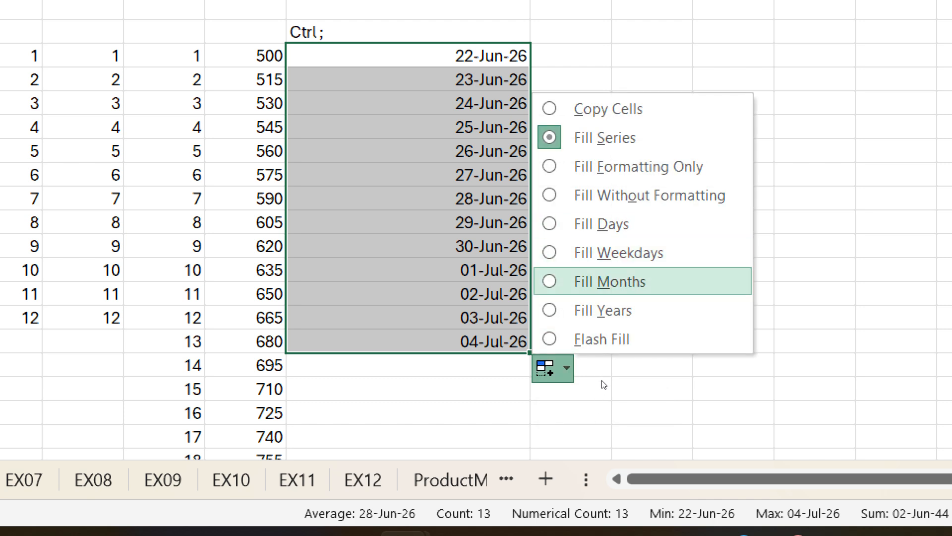
{"action": "key", "text": "Down"}
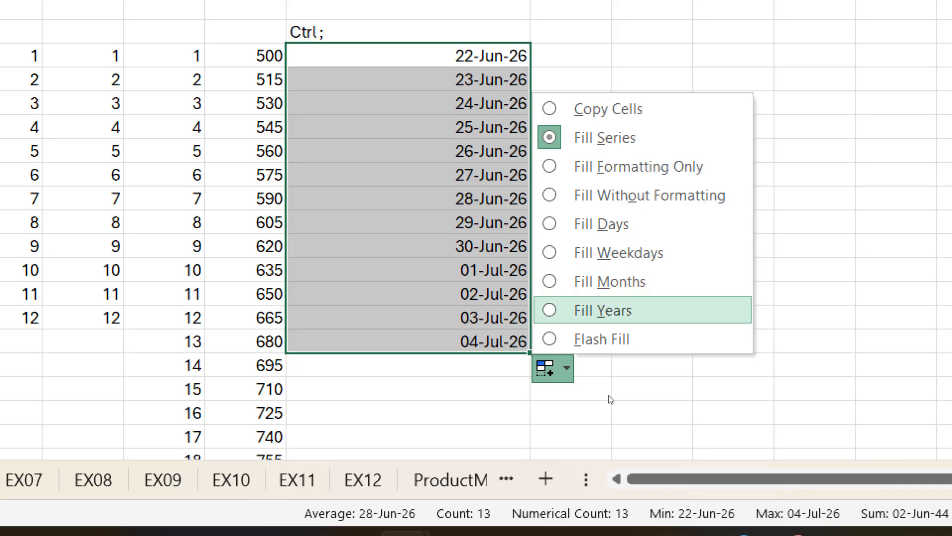
{"action": "key", "text": "Up"}
{"action": "key", "text": "Return"}
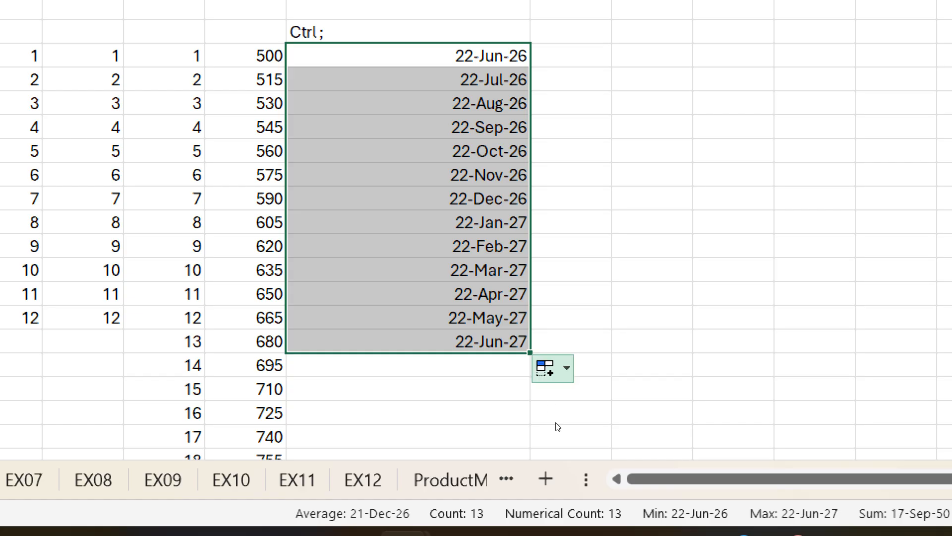
Step: Switch the filled dates in K11:K23 to the Fill Years option, and change them to Fill Weekdays
{"action": "left_click", "coordinate": [553, 369]}
{"action": "key", "text": "Up"}
{"action": "key", "text": "Up"}
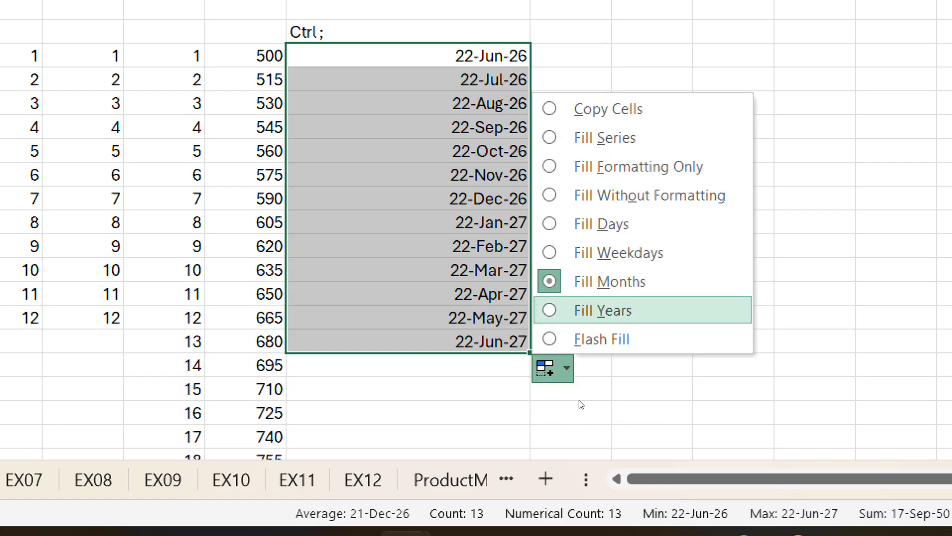
{"action": "key", "text": "Return"}
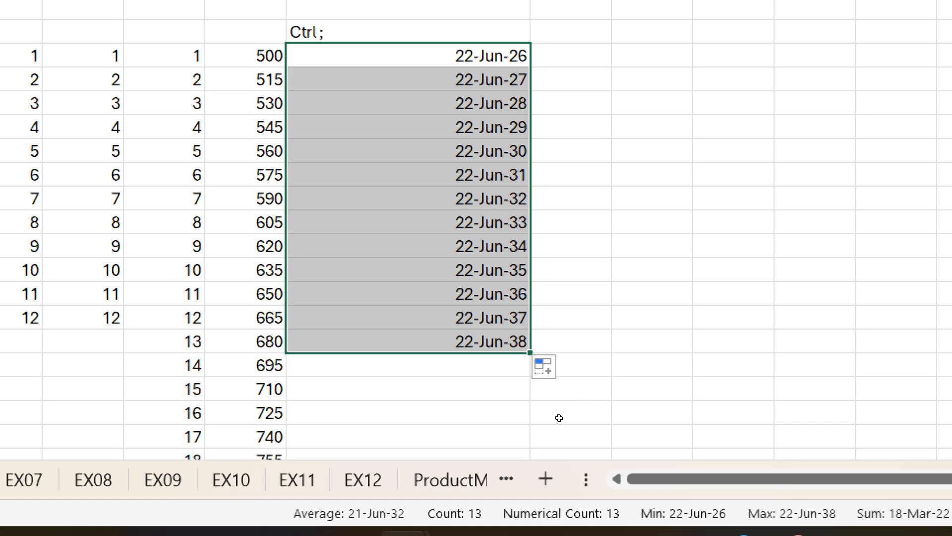
{"action": "left_click", "coordinate": [554, 368]}
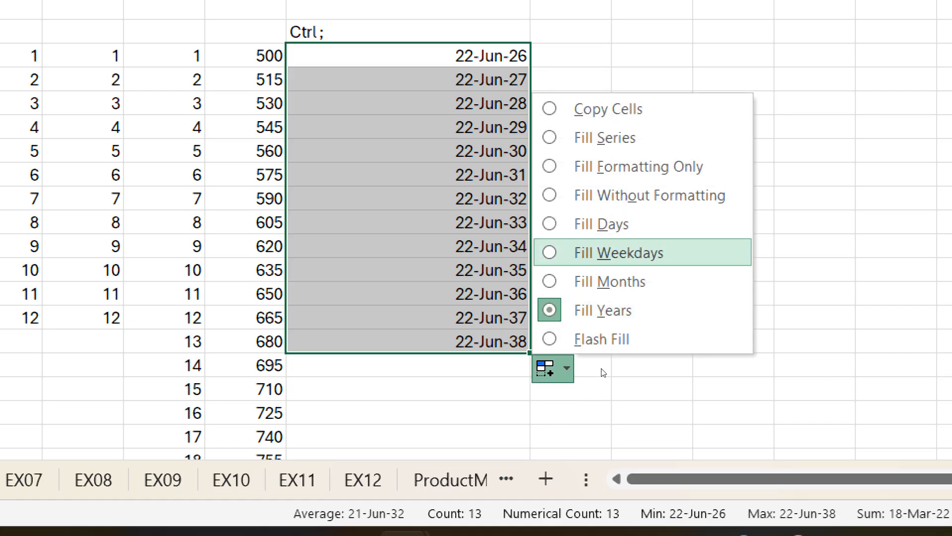
{"action": "key", "text": "Return"}
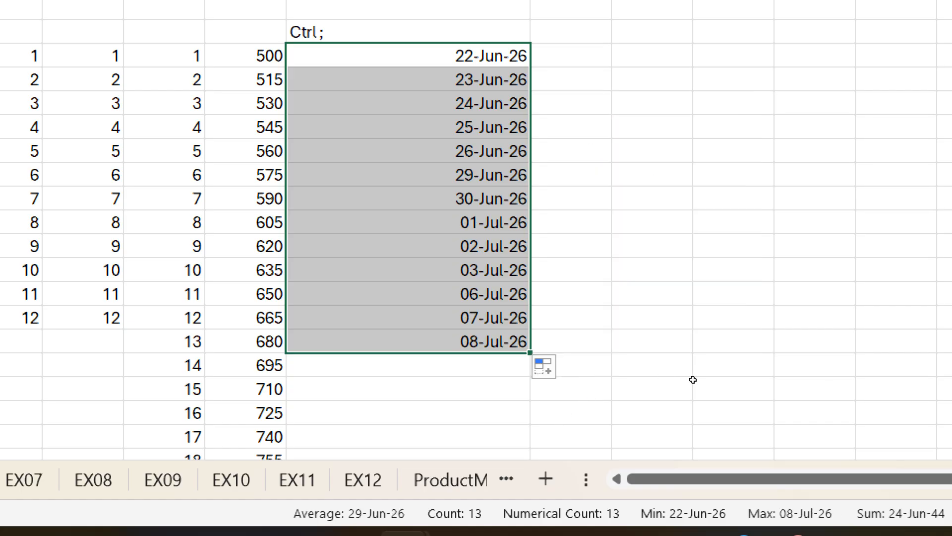
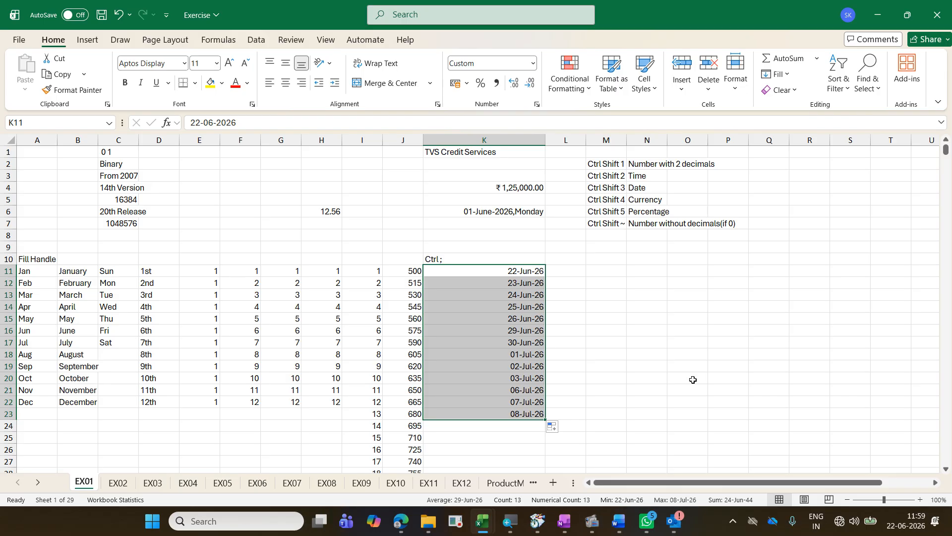
Step: Enter the label "Ctrl Shift ;" in L10 and insert the current time as a fixed value in L11
{"action": "left_click", "coordinate": [571, 261]}
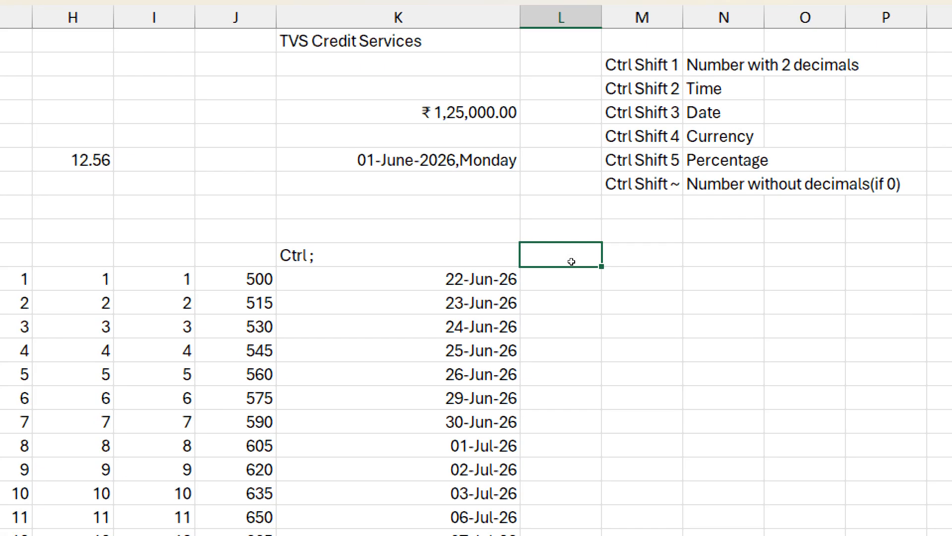
{"action": "type", "text": "Ctrl Shift ;"}
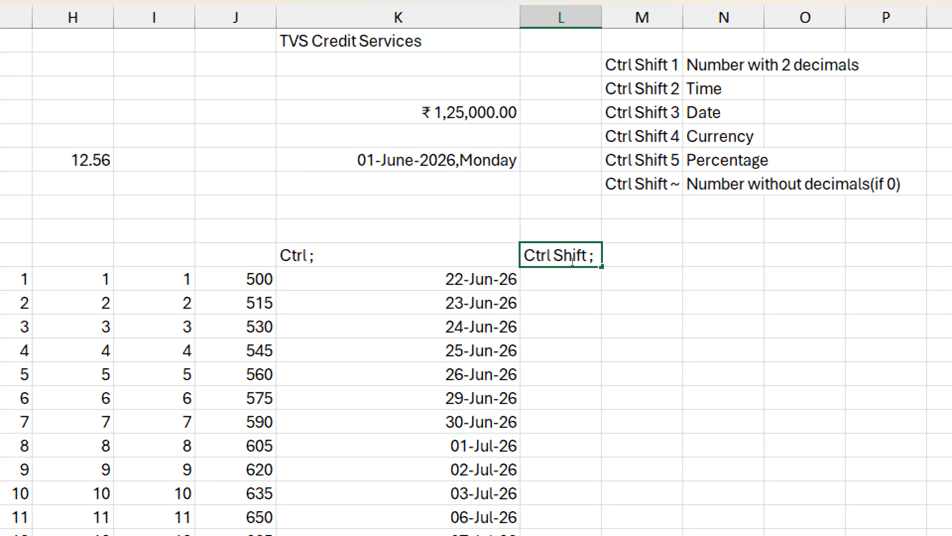
{"action": "key", "text": "Return"}
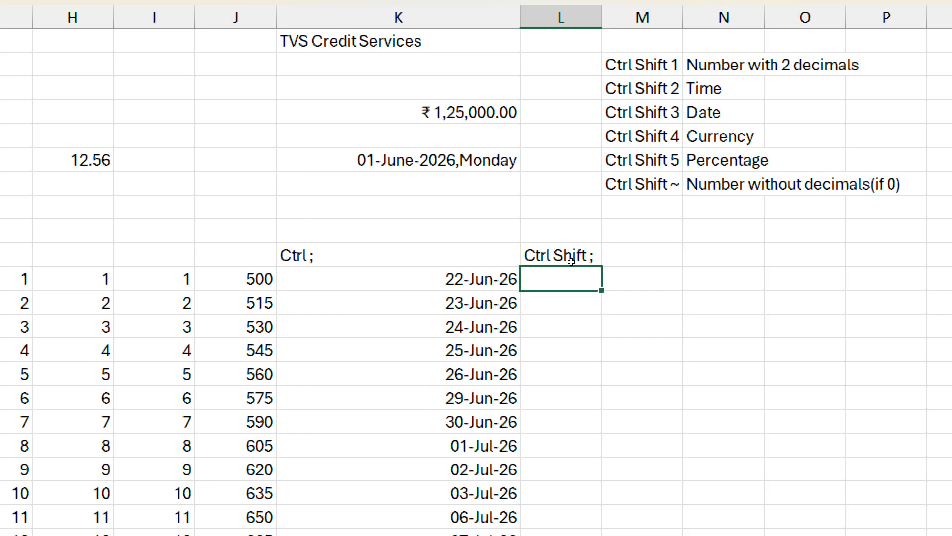
{"action": "key", "text": "ctrl+shift+semicolon"}
{"action": "key", "text": "Return"}
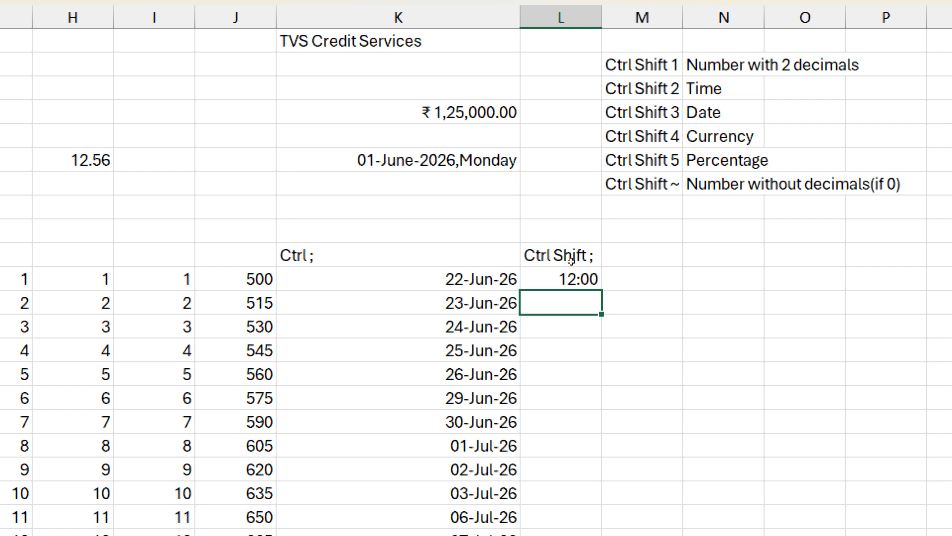
Step: Enter the formula =TODAY() in M11, beside the fixed time
{"action": "key", "text": "Up"}
{"action": "key", "text": "Left"}
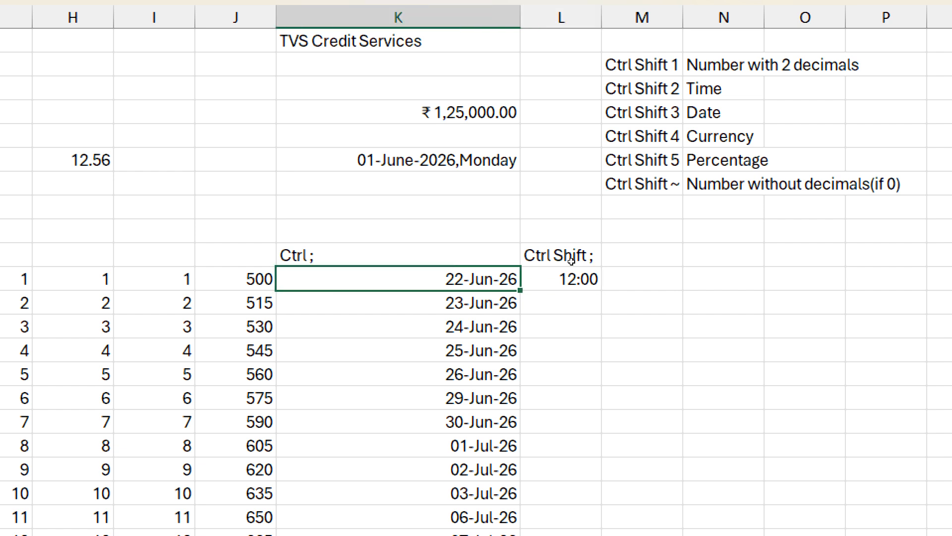
{"action": "key", "text": "Right"}
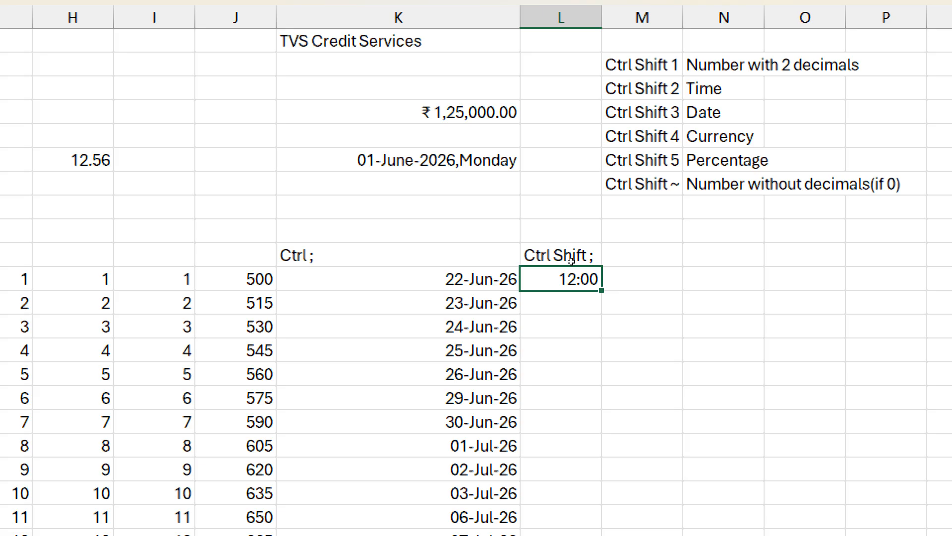
{"action": "key", "text": "Right"}
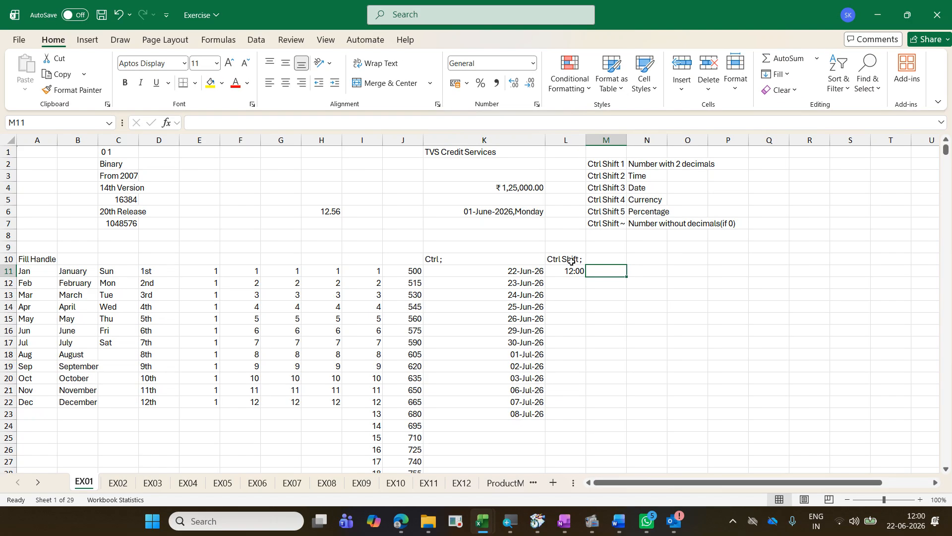
{"action": "type", "text": "="}
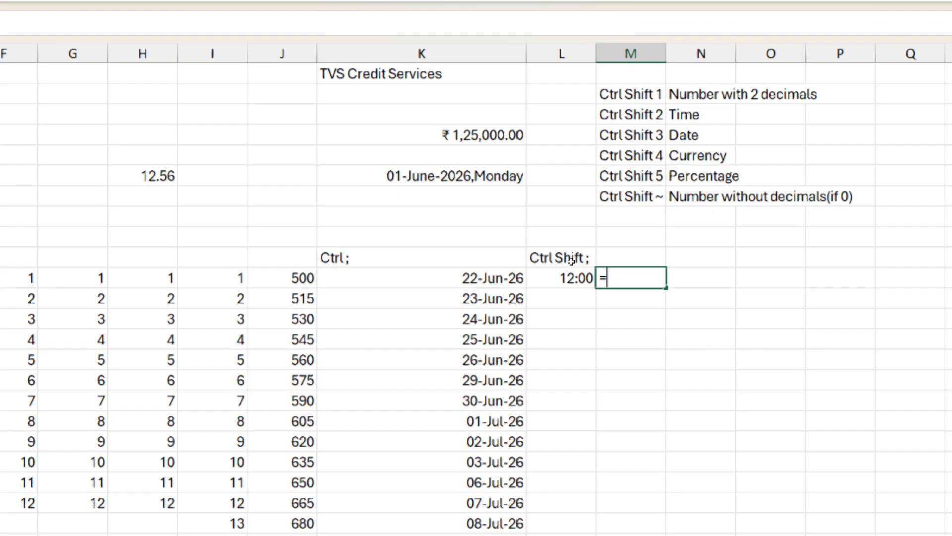
{"action": "type", "text": "t"}
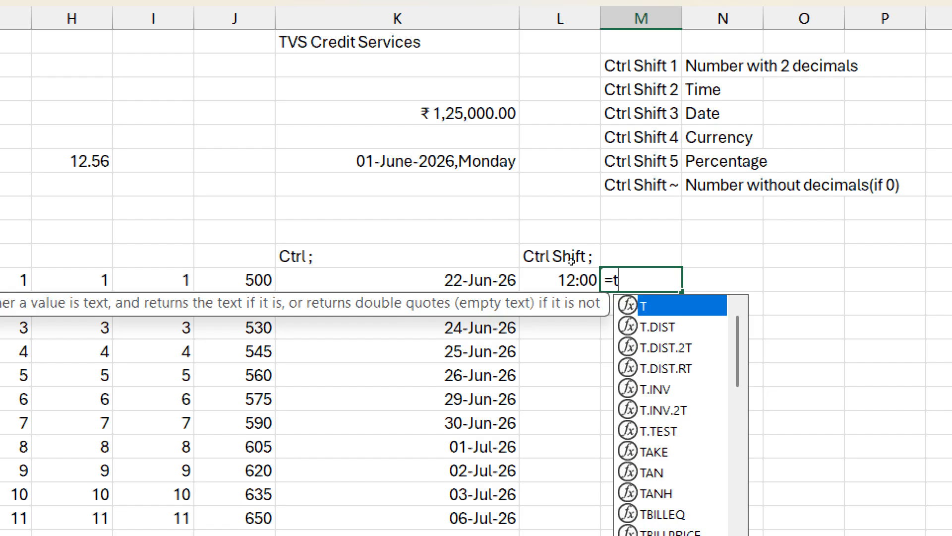
{"action": "type", "text": "oday"}
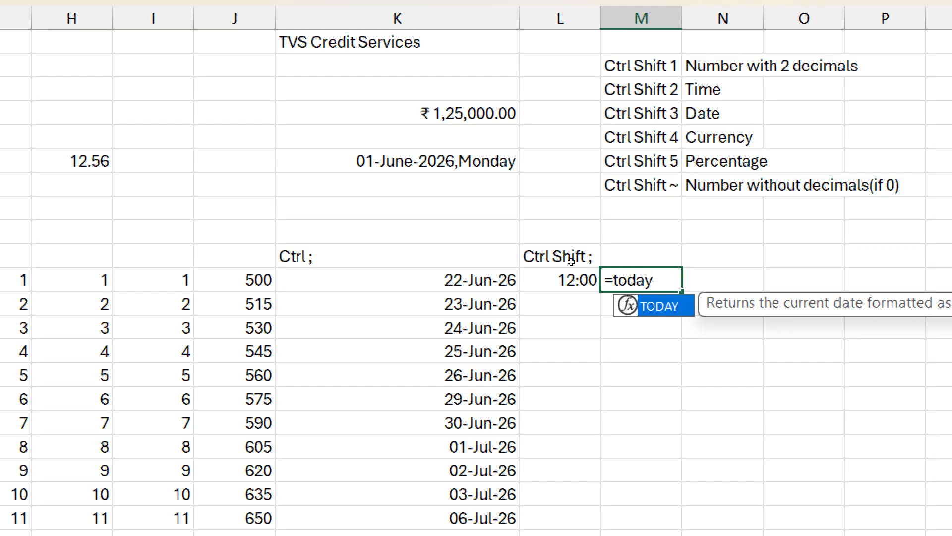
{"action": "type", "text": "("}
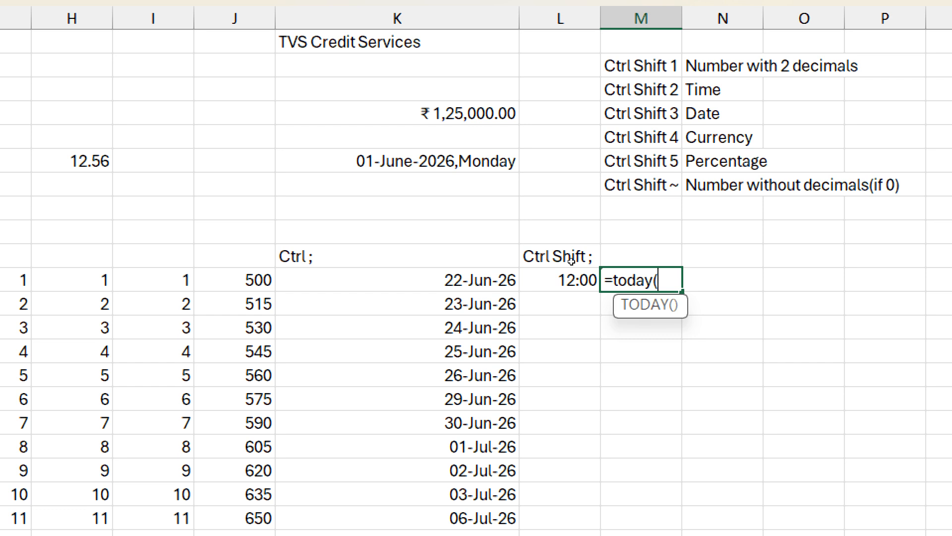
{"action": "key", "text": "ctrl+Return"}
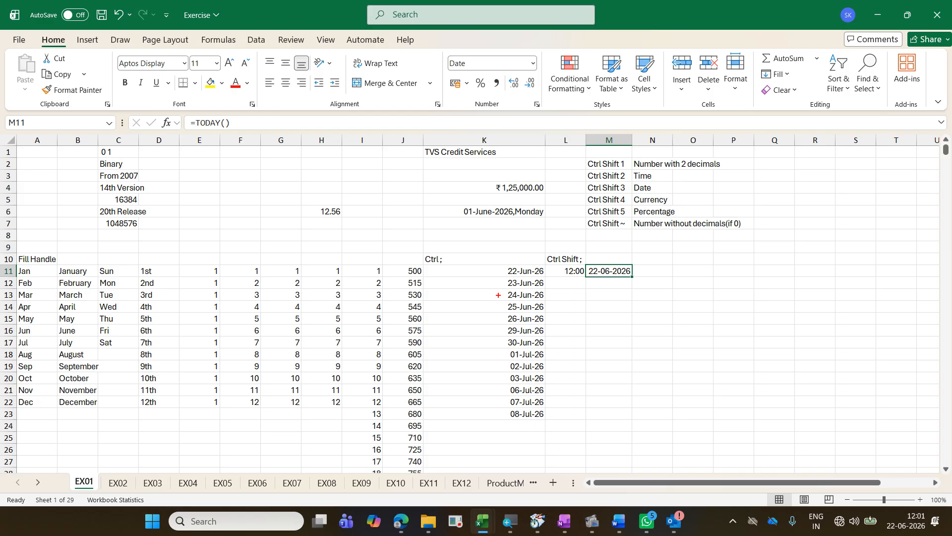
Step: Annotate K10:K11 on screen with a red box and an arrow leading to the text "Static, Fixed"
{"action": "left_click_drag", "start_coordinate": [420, 250], "coordinate": [547, 280]}
{"action": "left_click_drag", "start_coordinate": [597, 401], "coordinate": [503, 282]}
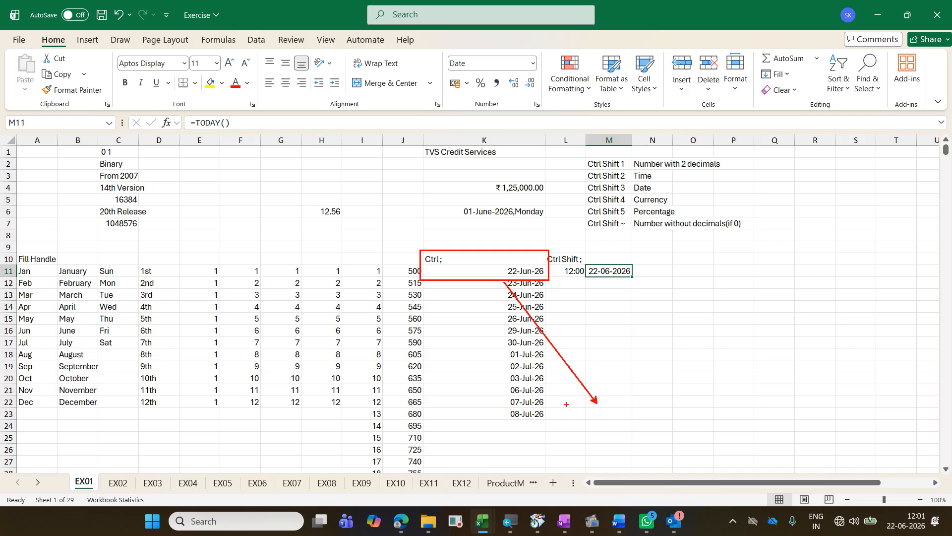
{"action": "type", "text": "t"}
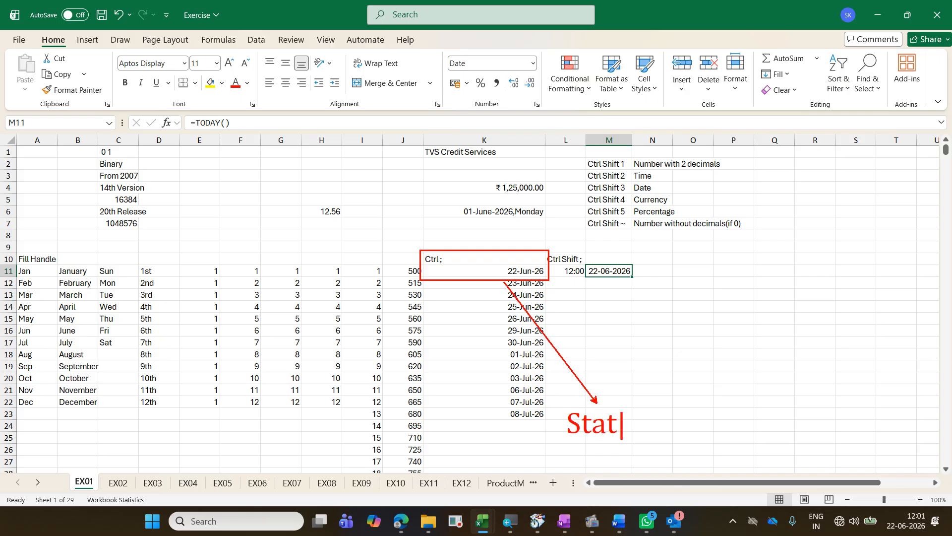
{"action": "type", "text": "Static, Fixed"}
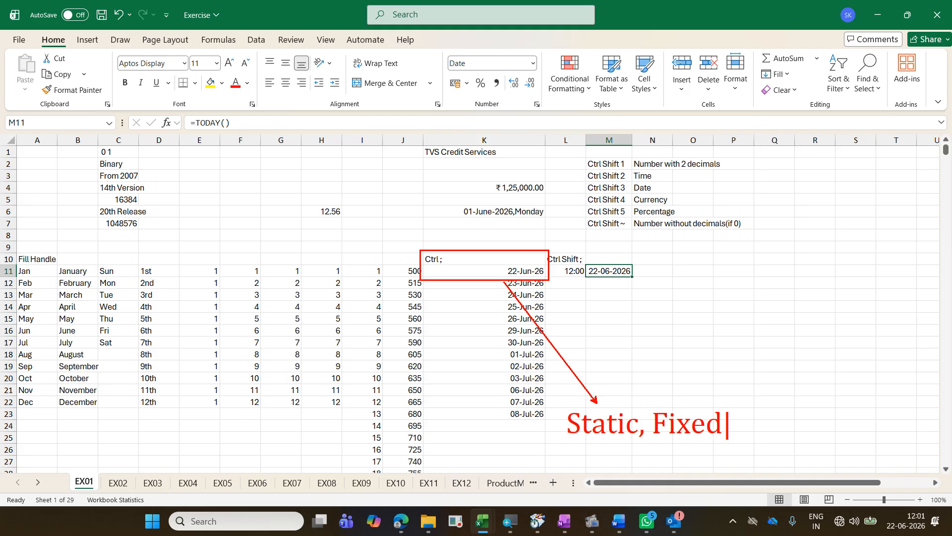
{"action": "key", "text": "Escape"}
Step: Annotate M11 with a blue box and an arrow to the text "Dynamic,Update", and clear all the on-screen annotations
{"action": "left_click_drag", "start_coordinate": [582, 261], "coordinate": [649, 283]}
{"action": "left_click_drag", "start_coordinate": [643, 319], "coordinate": [603, 285]}
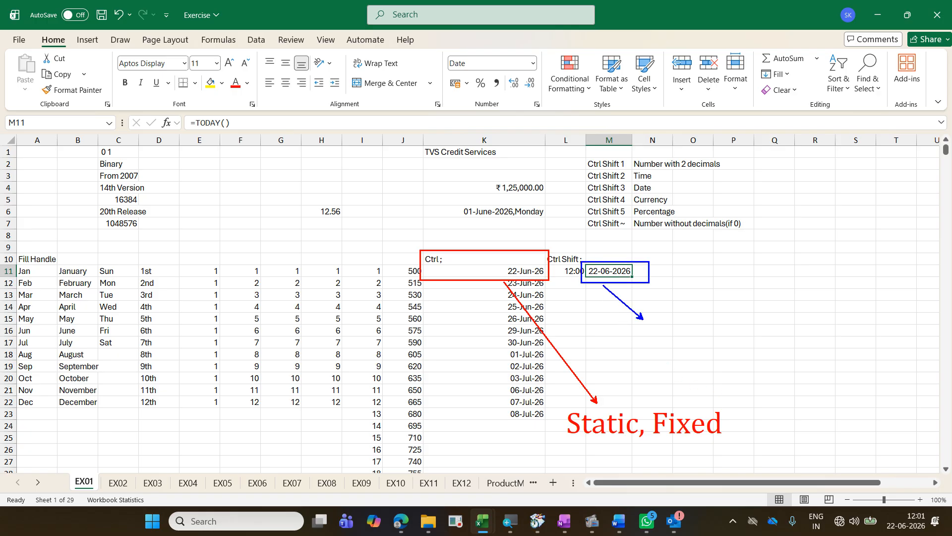
{"action": "type", "text": "tDya"}
{"action": "key", "text": "BackSpace"}
{"action": "type", "text": "na"}
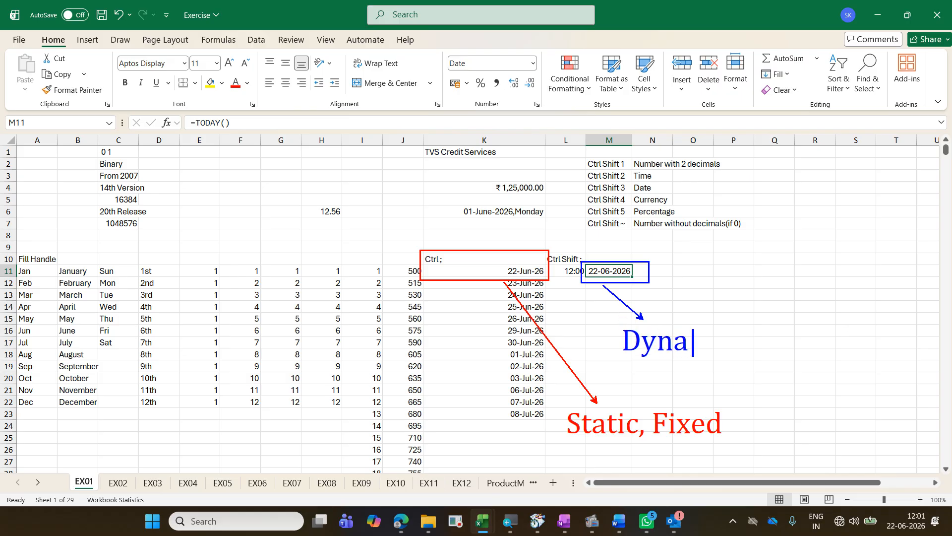
{"action": "type", "text": "mic"}
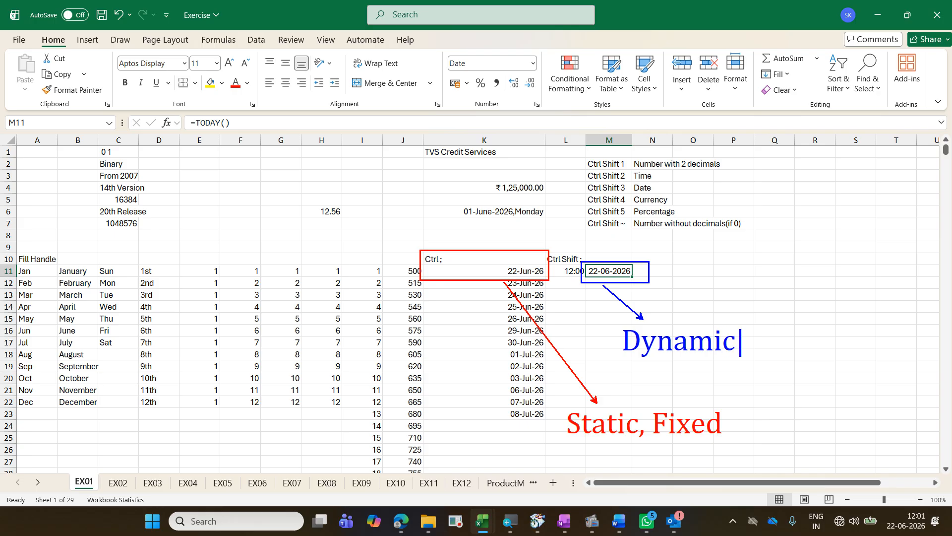
{"action": "type", "text": ",Update"}
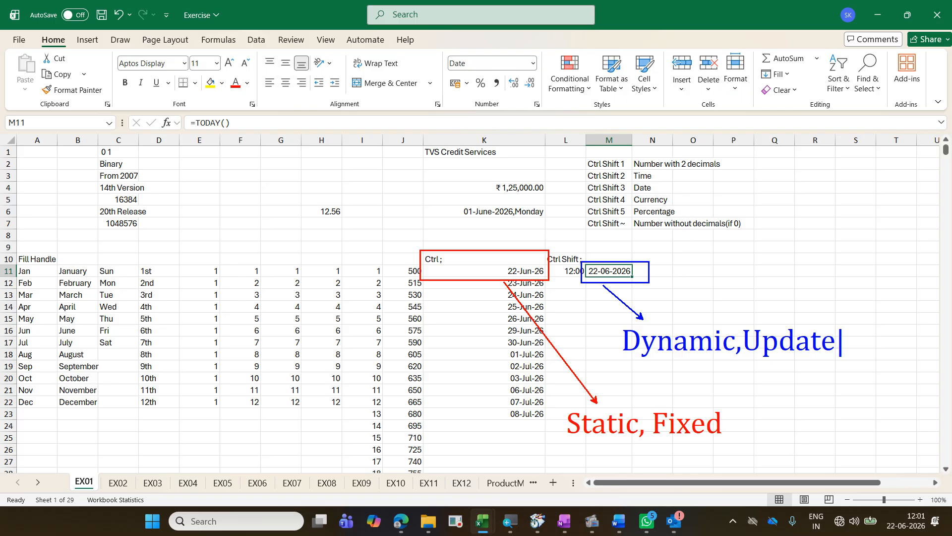
{"action": "key", "text": "Escape"}
{"action": "key", "text": "Escape"}
Step: Enter the formula =NOW() in N11 to return the current date and time
{"action": "key", "text": "Right"}
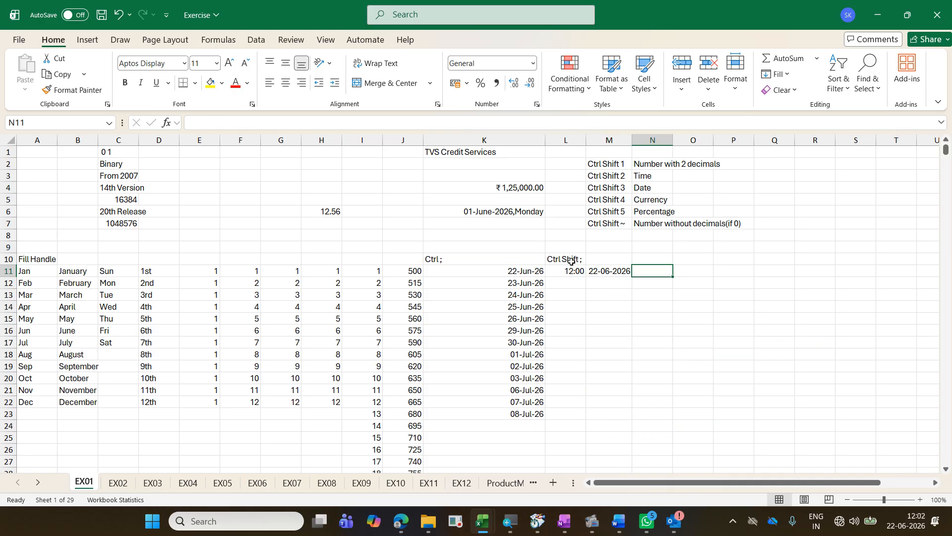
{"action": "type", "text": "="}
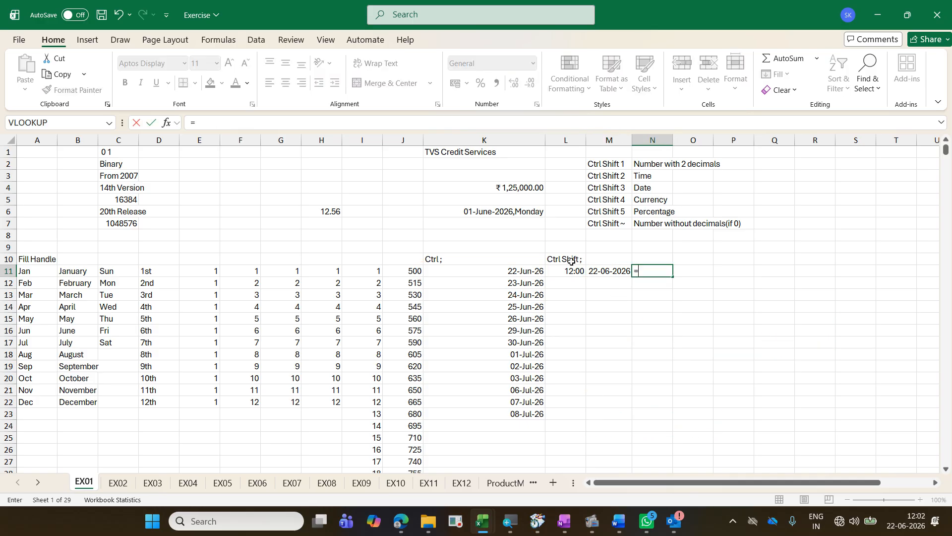
{"action": "type", "text": "no"}
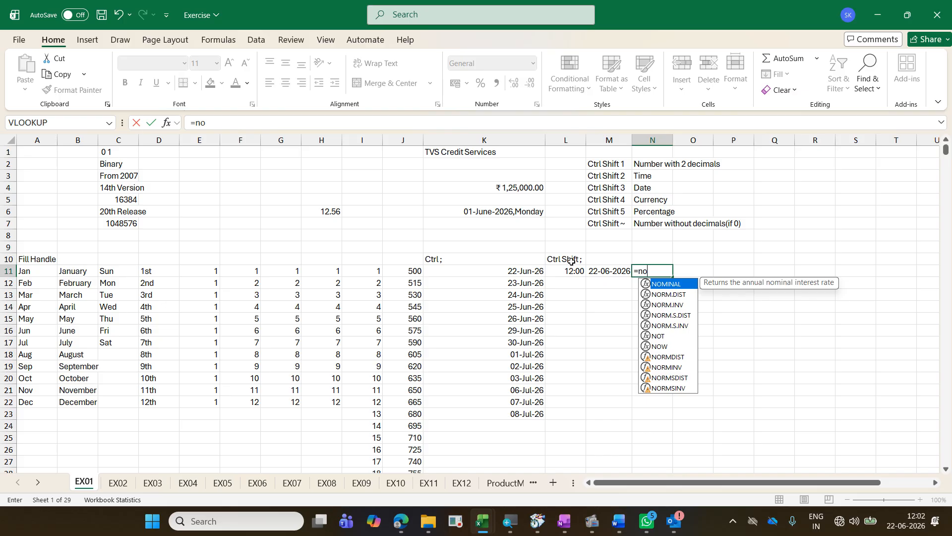
{"action": "type", "text": "w()"}
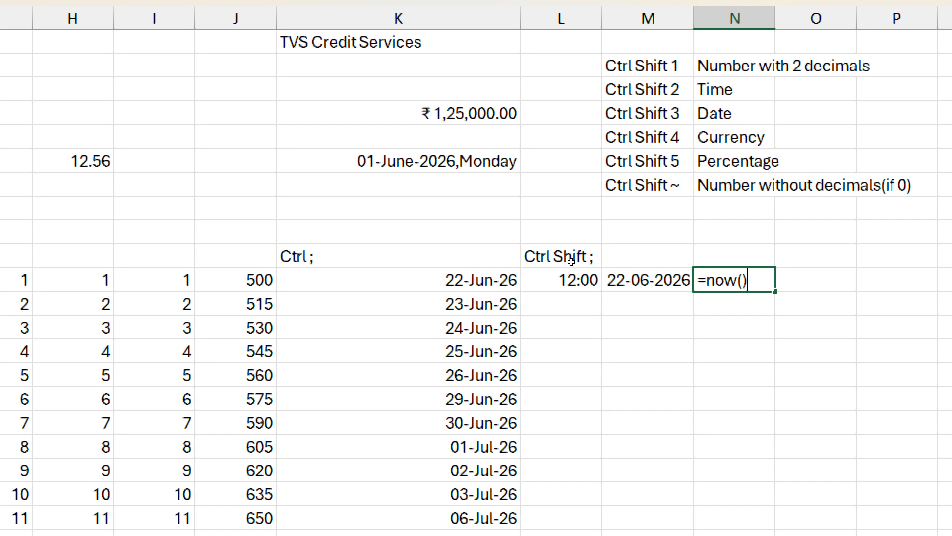
{"action": "key", "text": "ctrl+Return"}
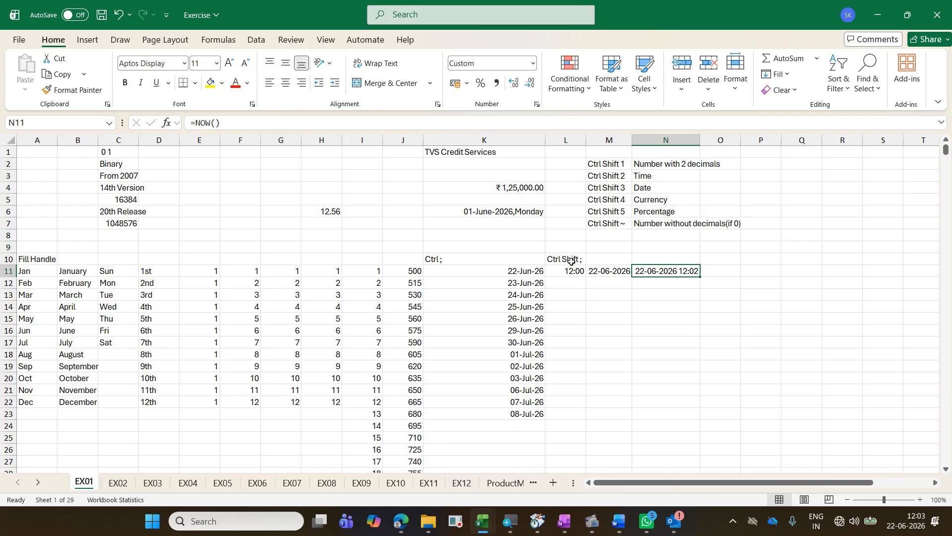
Step: Apply the custom number format dd-mm-yyyy hh:mm:ss am/pm to N11
{"action": "key", "text": "ctrl+1"}
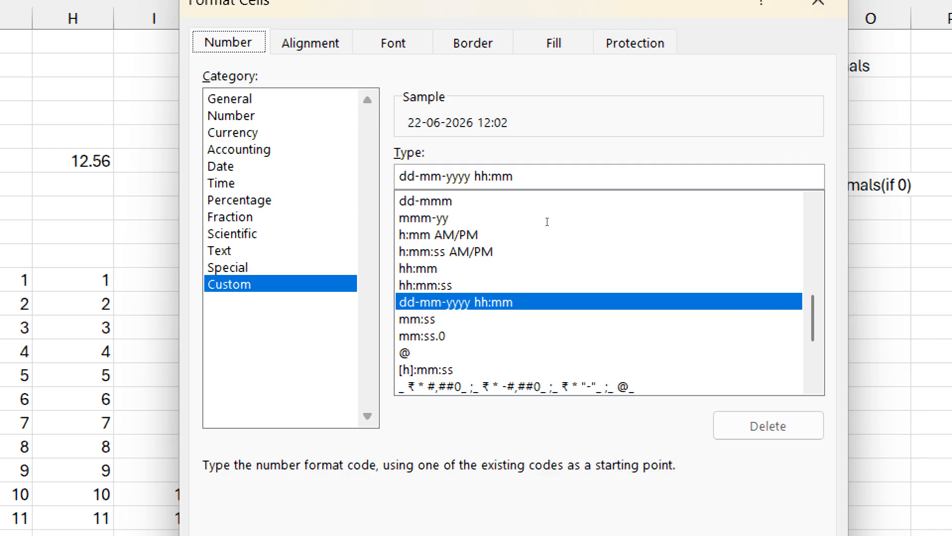
{"action": "left_click", "coordinate": [548, 178]}
{"action": "type", "text": ":"}
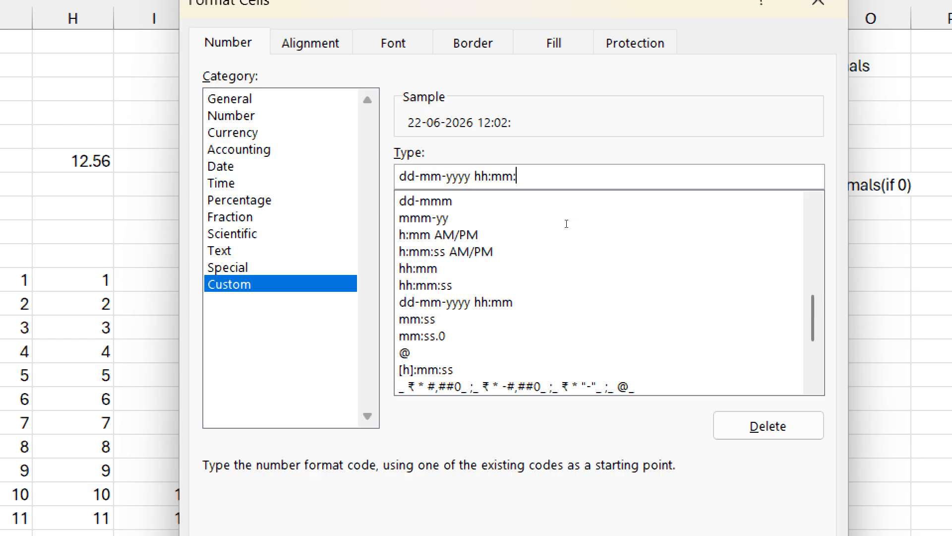
{"action": "type", "text": "ss am/pm"}
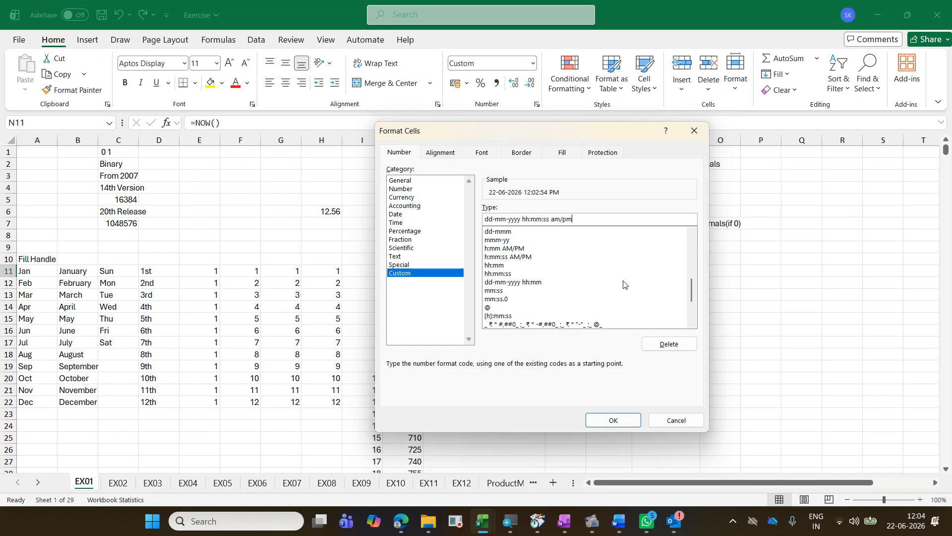
{"action": "left_click", "coordinate": [612, 420]}
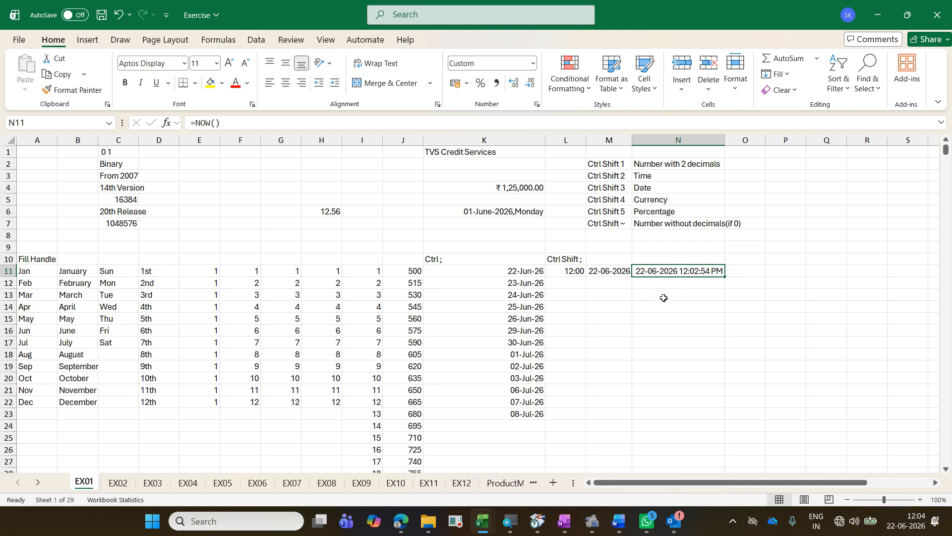
Step: Write the on-screen note "F9 / Fn F9", clear it, and recalculate the sheet to refresh the date and time in N11
{"action": "left_click", "coordinate": [364, 172]}
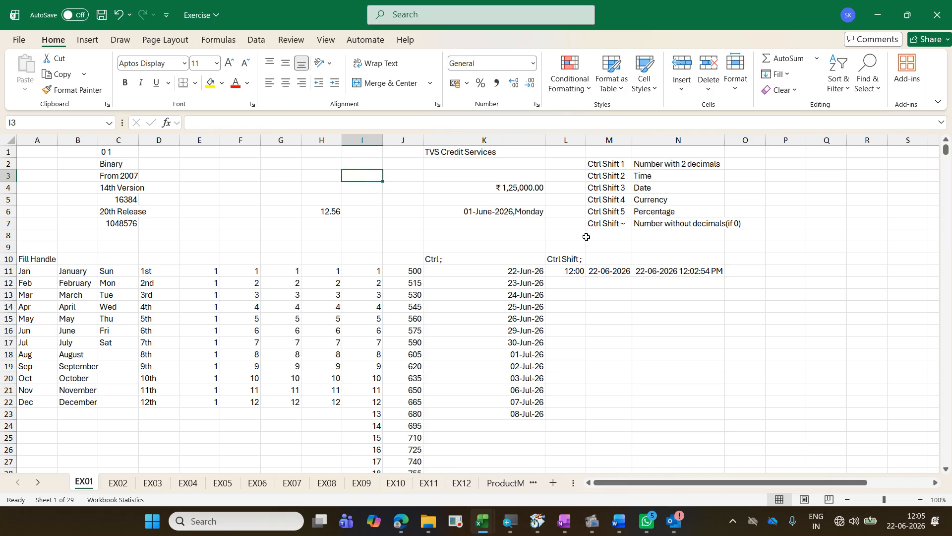
{"action": "left_click", "coordinate": [656, 329]}
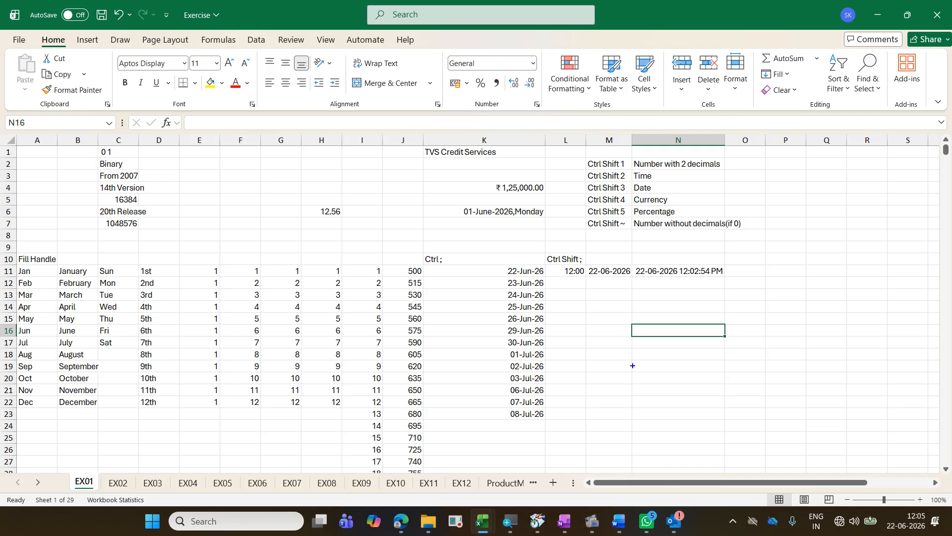
{"action": "type", "text": "tF9 / F"}
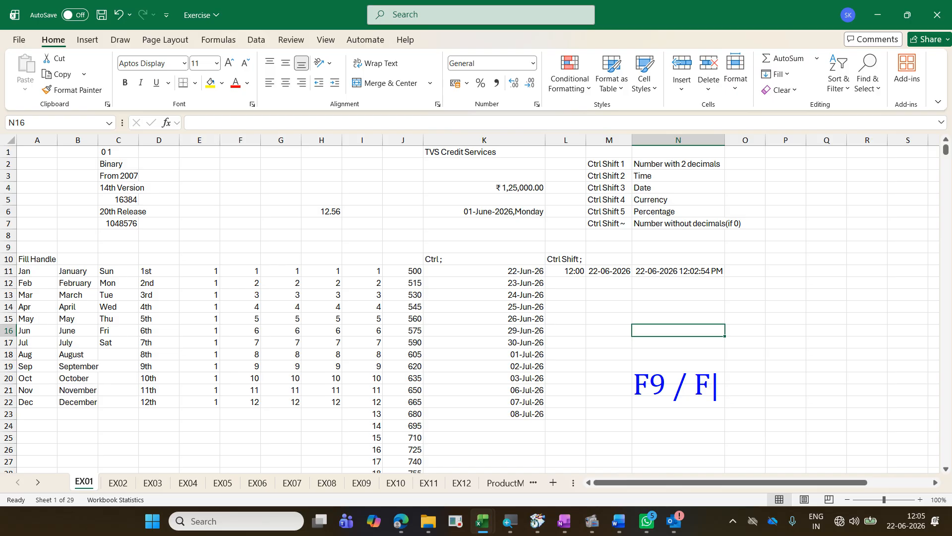
{"action": "type", "text": "n F9"}
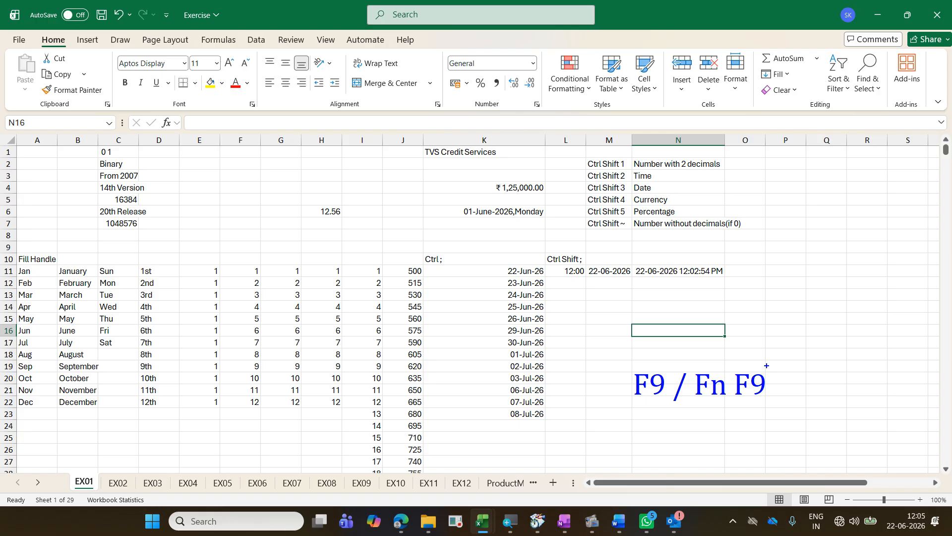
{"action": "key", "text": "F9"}
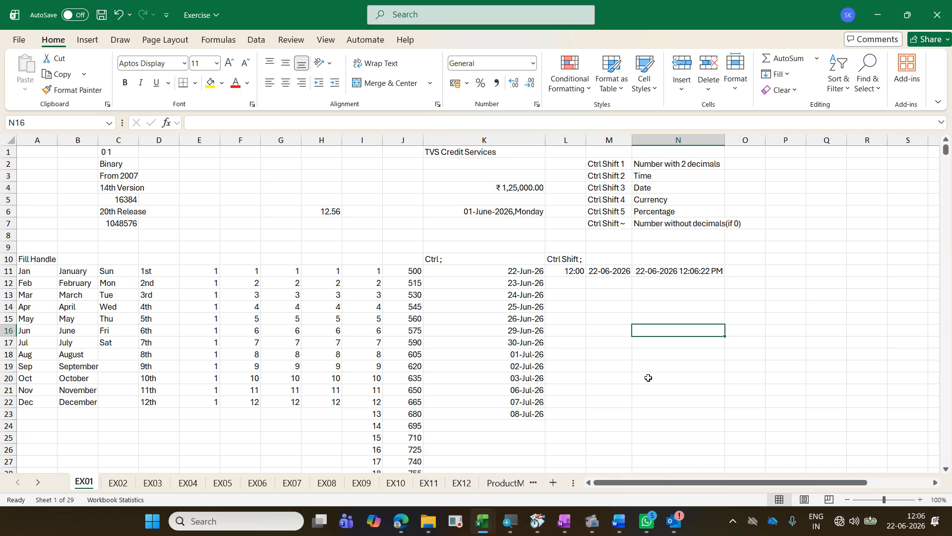
Step: Enter the date 01 Jul 2026 in cell P11
{"action": "left_click", "coordinate": [788, 271]}
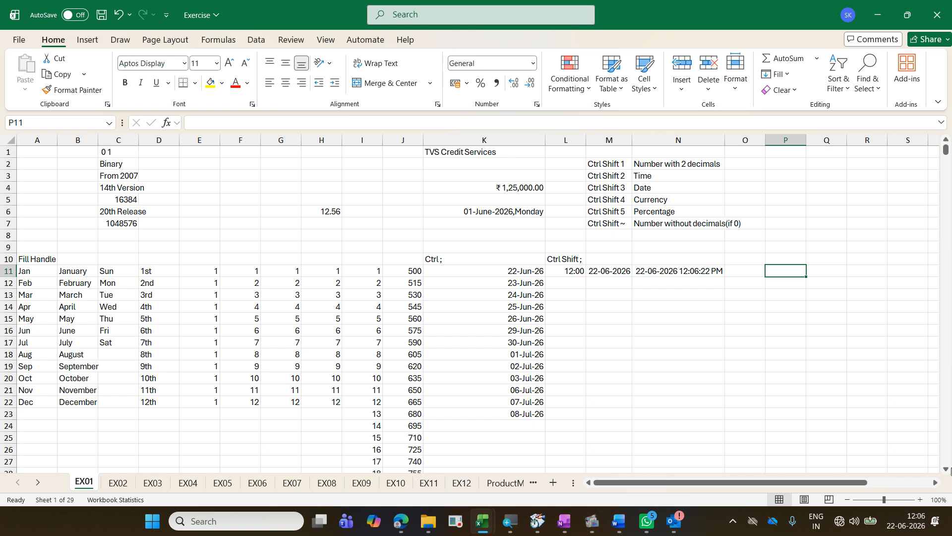
{"action": "left_click", "coordinate": [935, 482]}
{"action": "left_click", "coordinate": [936, 482]}
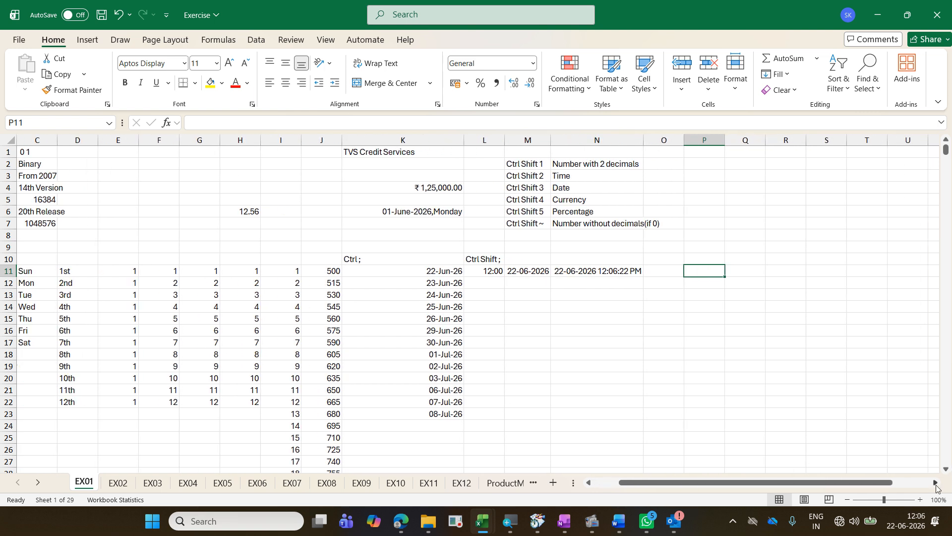
{"action": "type", "text": "0"}
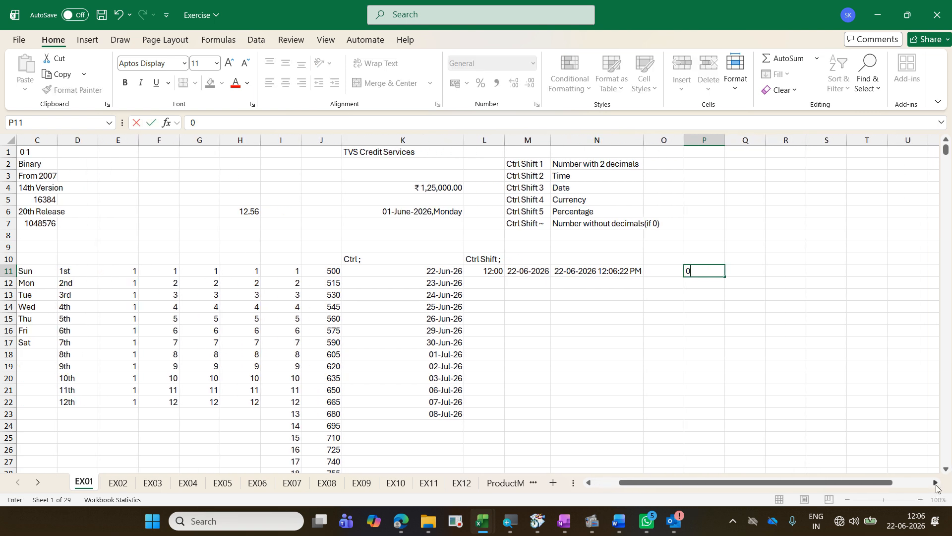
{"action": "type", "text": "1 Jul 2026"}
{"action": "key", "text": "Return"}
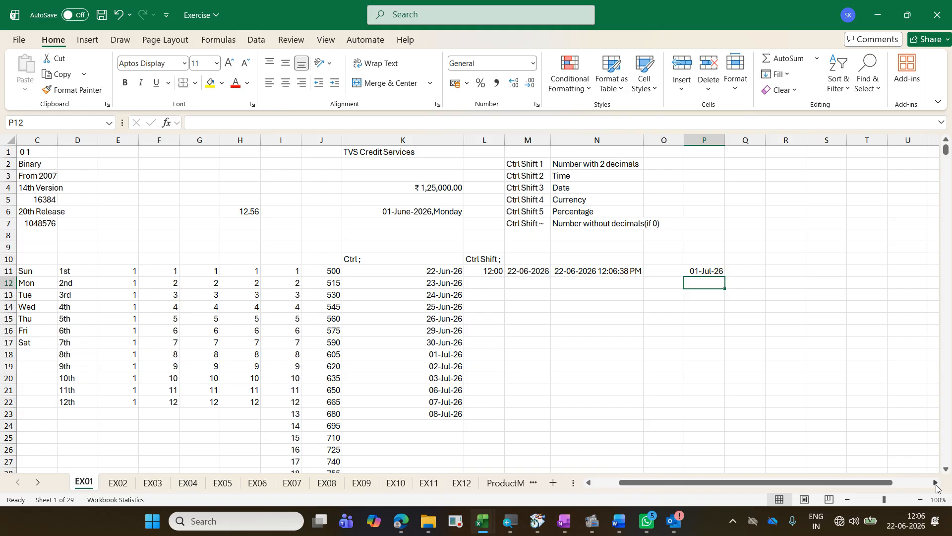
{"action": "key", "text": "Up"}
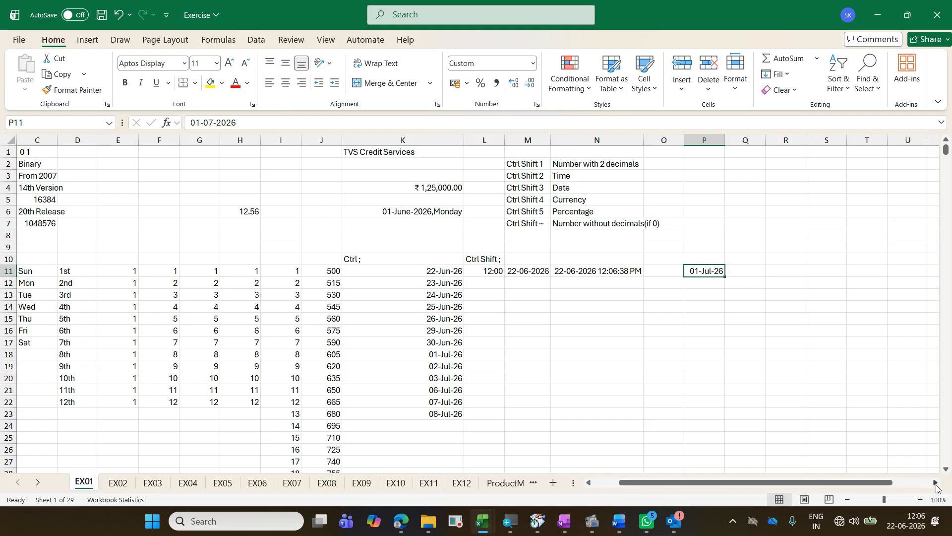
Step: Switch to the Exercise - Copy workbook, examine the month-wise date series task in column AA, and return to the Exercise workbook
{"action": "key", "text": "alt+Tab"}
{"action": "key", "text": "Down"}
{"action": "key", "text": "Down"}
{"action": "key", "text": "Down"}
{"action": "key", "text": "Down"}
{"action": "key", "text": "Down"}
{"action": "key", "text": "Down"}
{"action": "key", "text": "Down"}
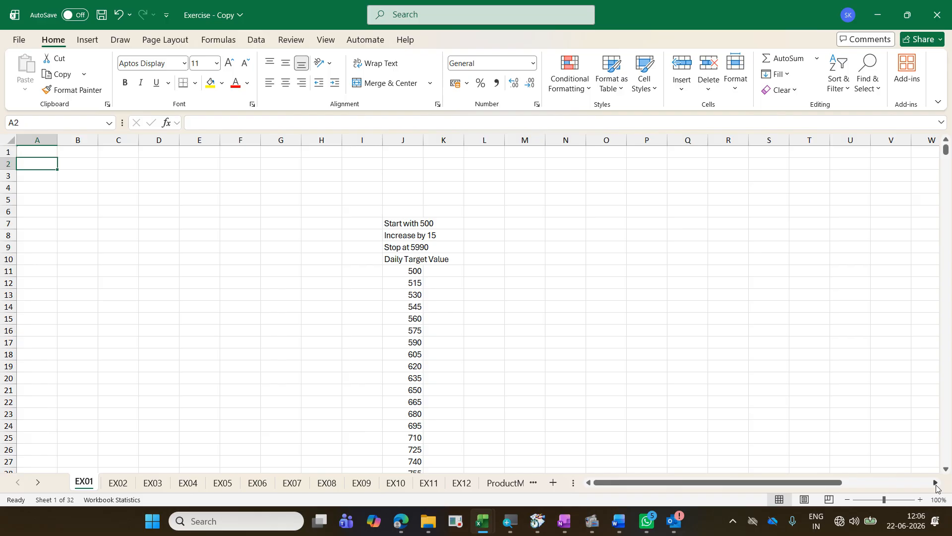
{"action": "key", "text": "ctrl+Right"}
{"action": "key", "text": "ctrl+Right"}
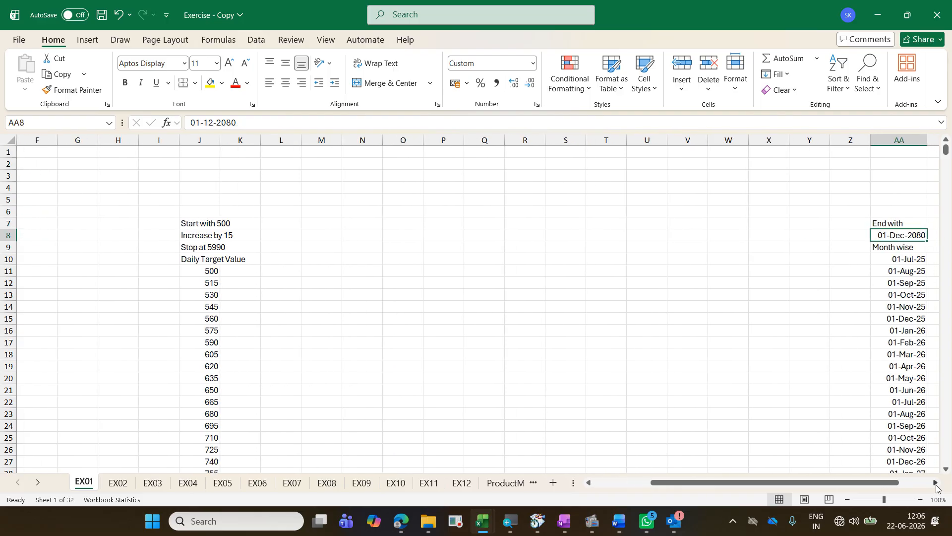
{"action": "key", "text": "Right"}
{"action": "key", "text": "Left"}
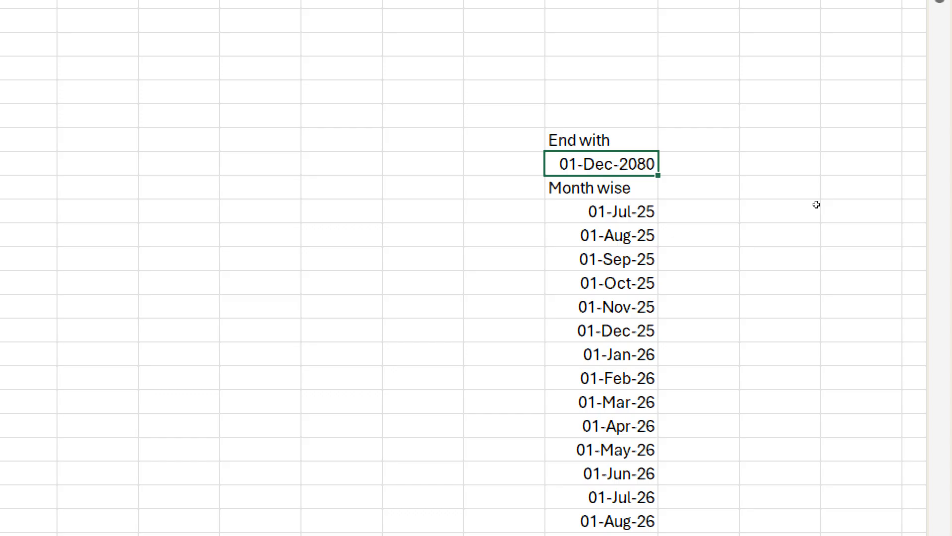
{"action": "key", "text": "ctrl+Page_Up"}
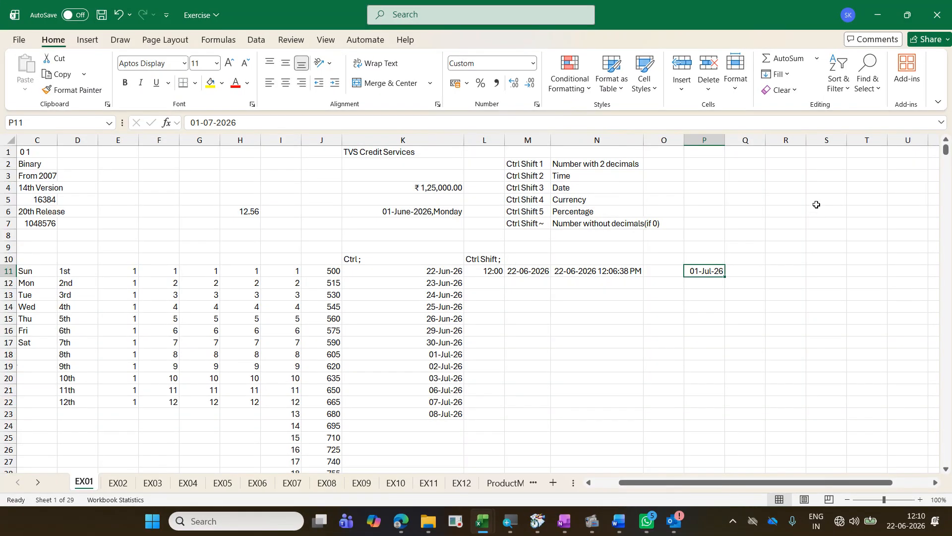
Step: Fill a monthly date series down the column from P11 with step value 1 and stop value 01 dec 2080
{"action": "left_click", "coordinate": [778, 74]}
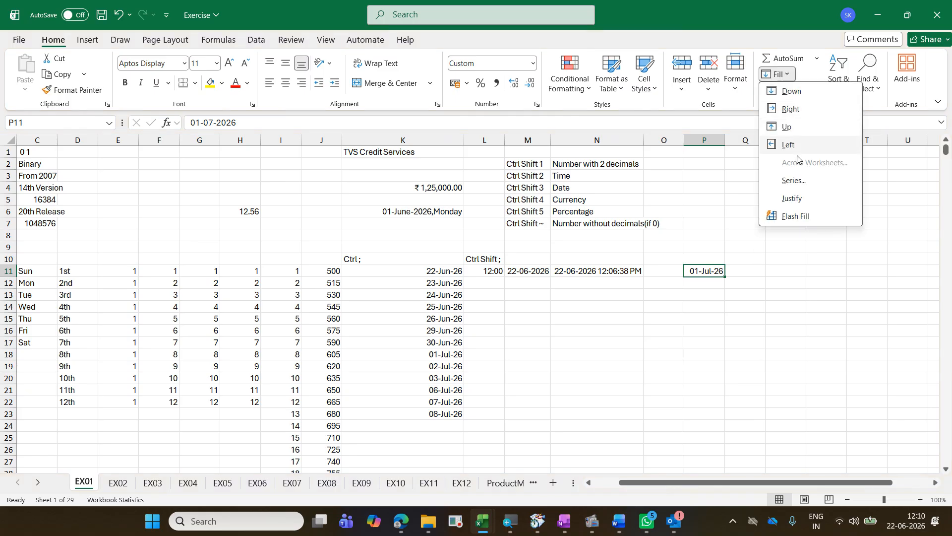
{"action": "left_click", "coordinate": [794, 181]}
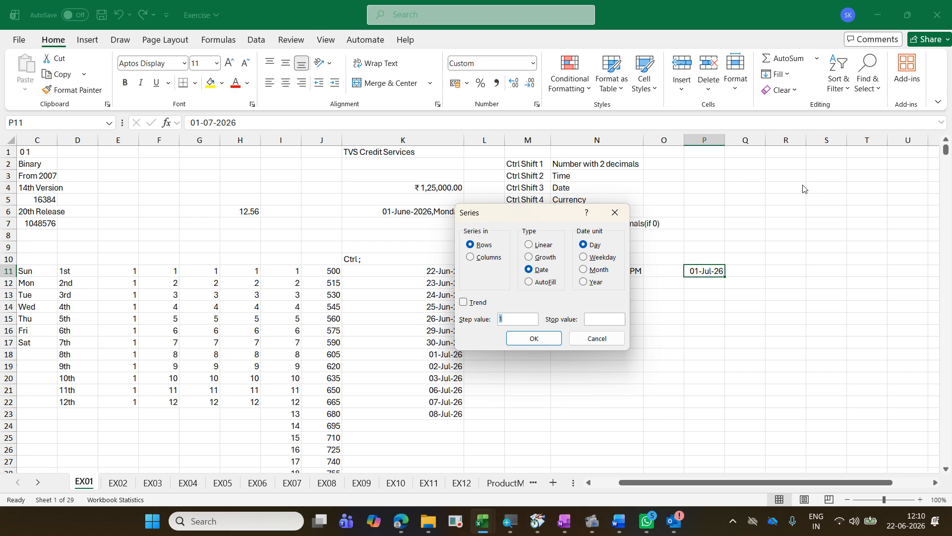
{"action": "left_click", "coordinate": [480, 257]}
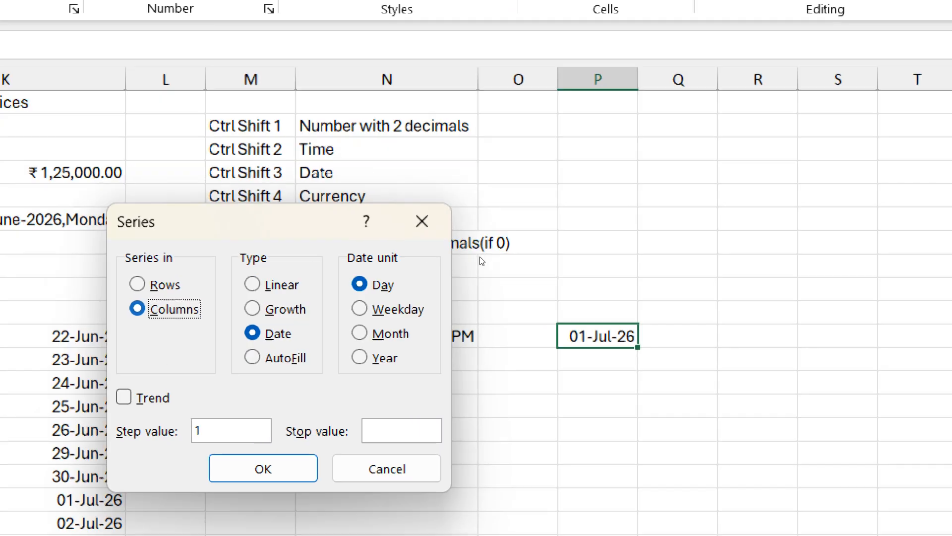
{"action": "key", "text": "alt+m"}
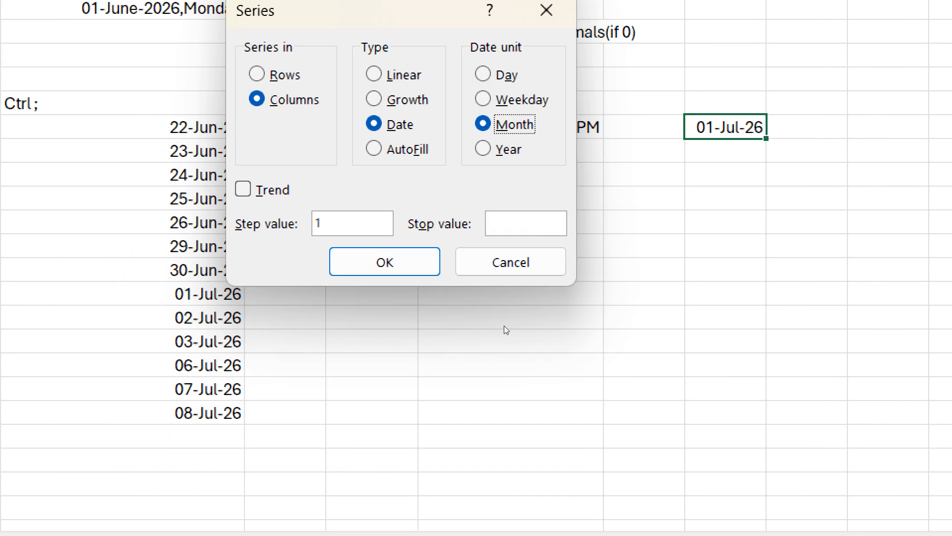
{"action": "left_click", "coordinate": [199, 434]}
{"action": "key", "text": "Tab"}
{"action": "type", "text": "01 dec "}
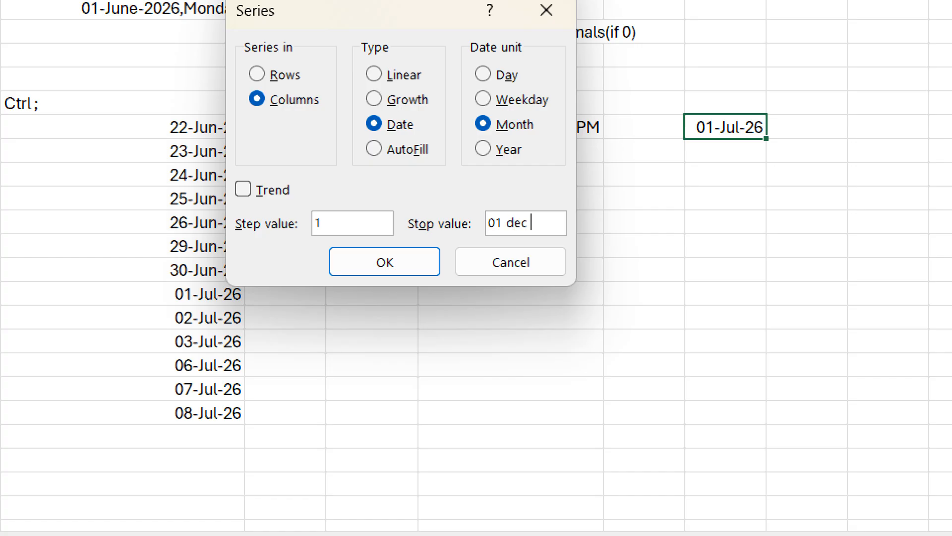
{"action": "type", "text": "2080"}
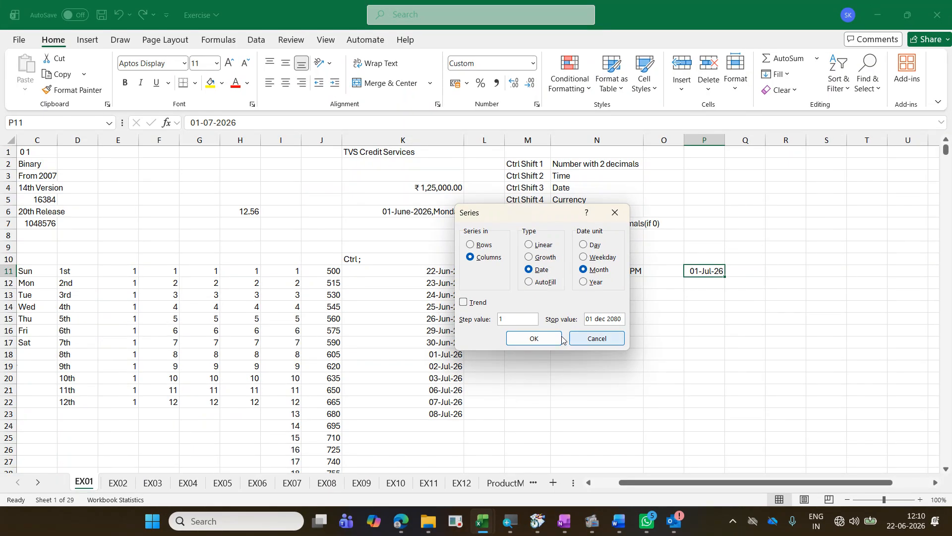
{"action": "left_click", "coordinate": [533, 339]}
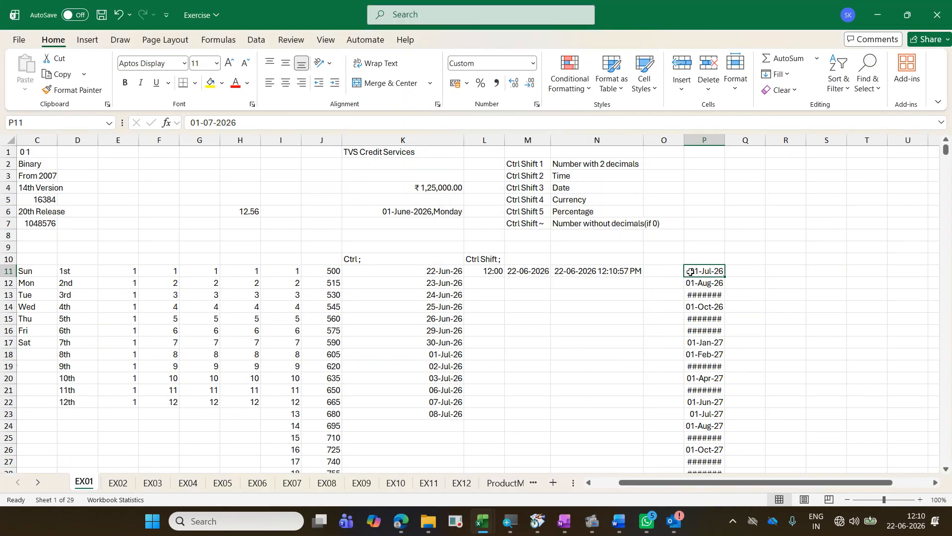
Step: Widen column P to fit its dates and check the first and last entries of the monthly series
{"action": "left_click_drag", "start_coordinate": [725, 142], "coordinate": [726, 141]}
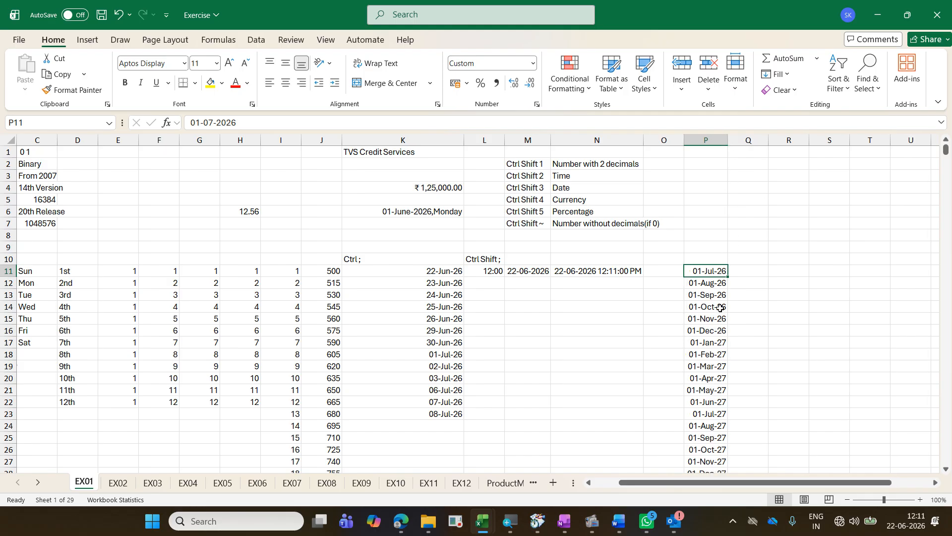
{"action": "key", "text": "ctrl+Down"}
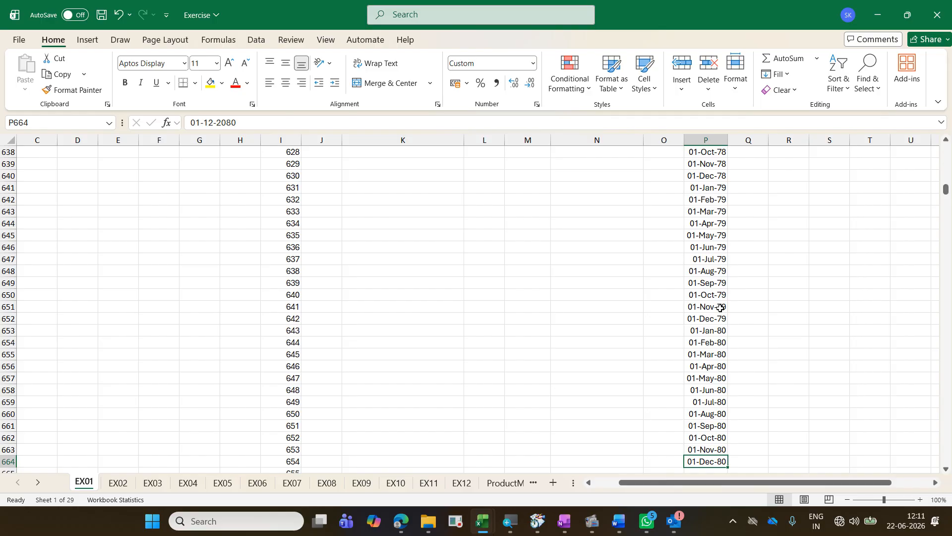
{"action": "key", "text": "ctrl+Up"}
{"action": "key", "text": "ctrl+Down"}
{"action": "key", "text": "ctrl+Up"}
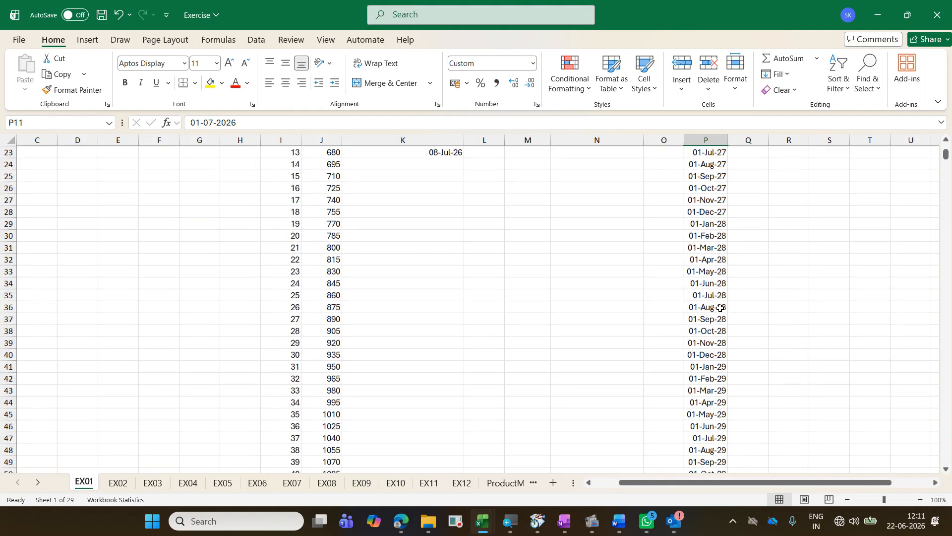
{"action": "key", "text": "ctrl+Down"}
{"action": "key", "text": "ctrl+Up"}
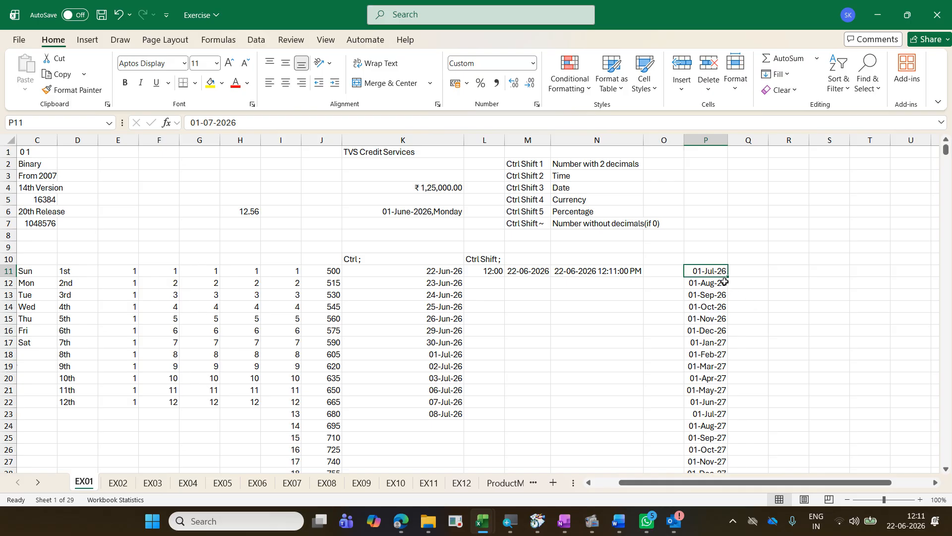
Step: Copy the start date from P11 into R11
{"action": "key", "text": "ctrl+c"}
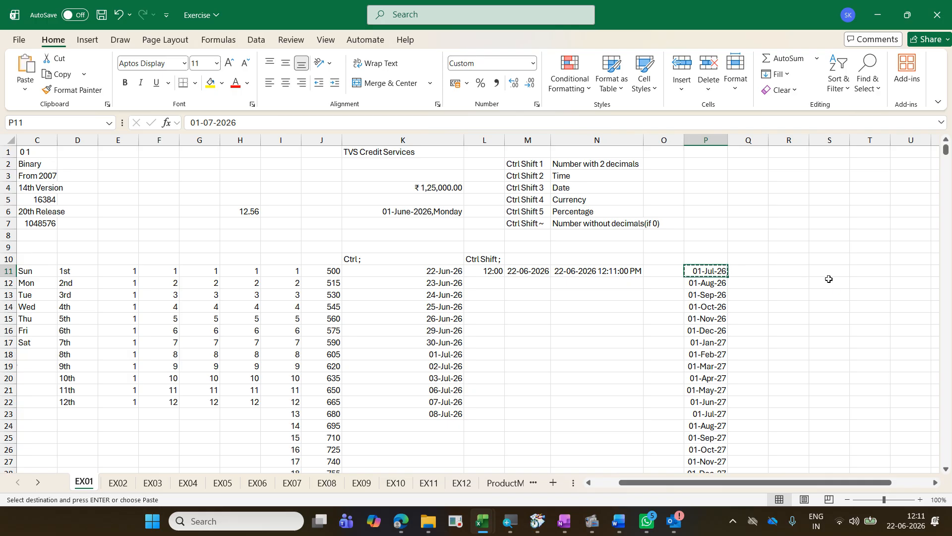
{"action": "key", "text": "Right"}
{"action": "key", "text": "Right"}
{"action": "key", "text": "ctrl+v"}
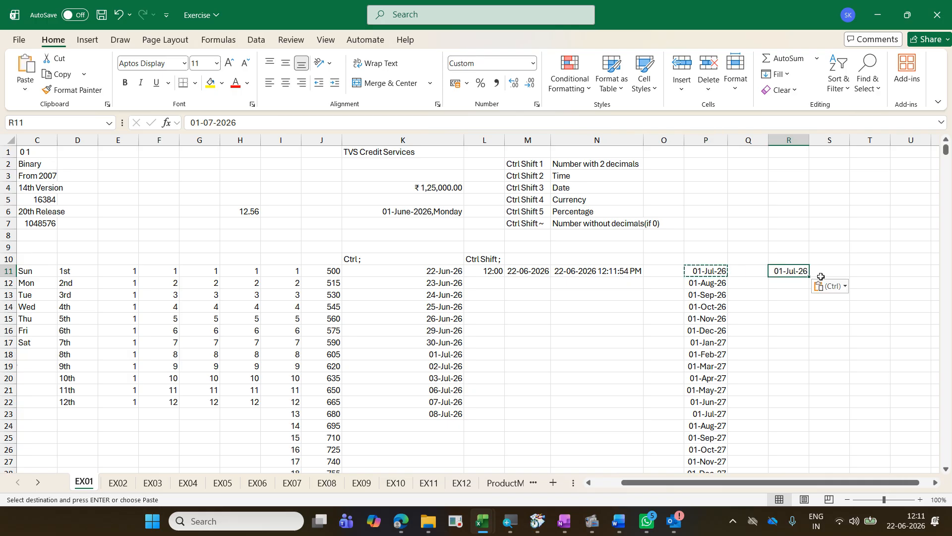
Step: Switch to the Exercise - Copy workbook and unhide the column between AB and AD
{"action": "key", "text": "alt+Tab"}
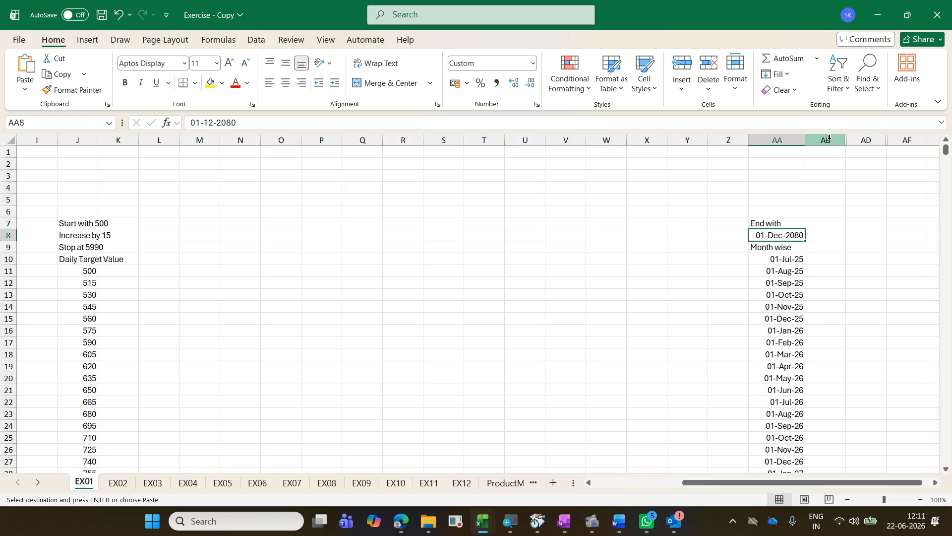
{"action": "left_click_drag", "start_coordinate": [829, 138], "coordinate": [863, 140]}
{"action": "right_click", "coordinate": [863, 140]}
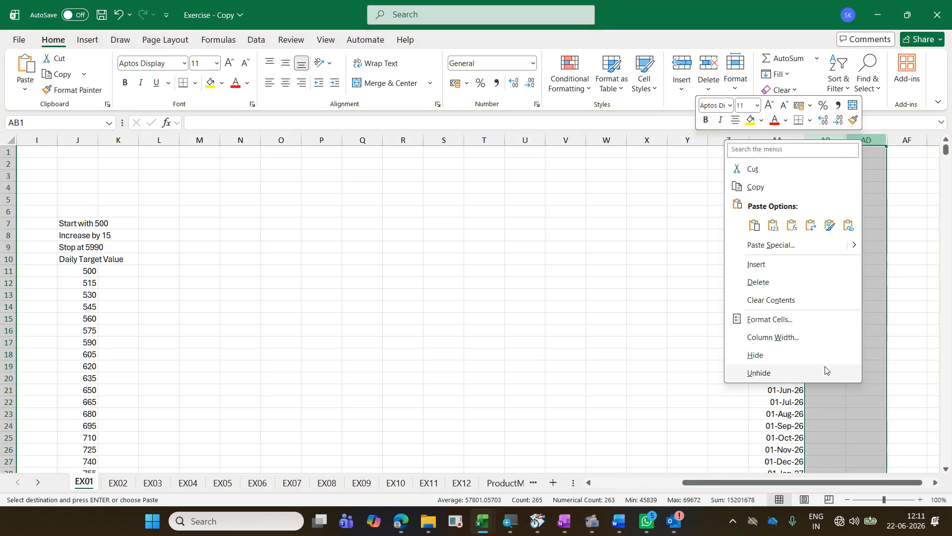
{"action": "left_click", "coordinate": [759, 372]}
{"action": "left_click", "coordinate": [874, 318]}
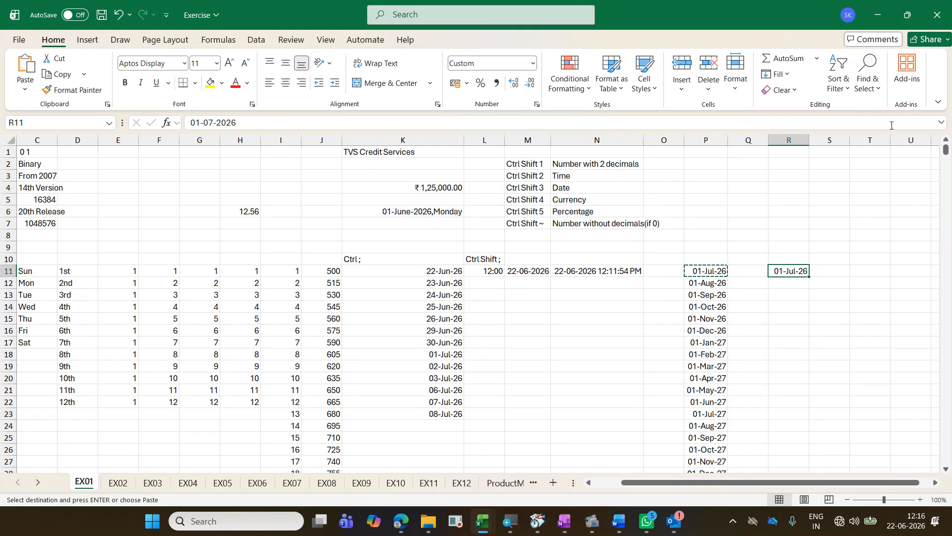
Step: In the Exercise workbook, fill a date series down from R11 by month with step value 3 and stop value 01 oct 2090
{"action": "left_click", "coordinate": [785, 76]}
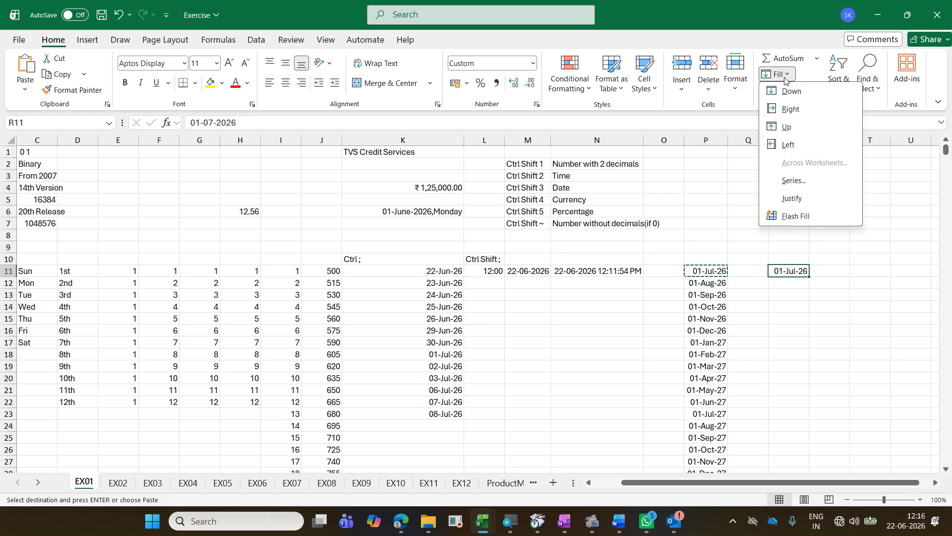
{"action": "left_click", "coordinate": [814, 182]}
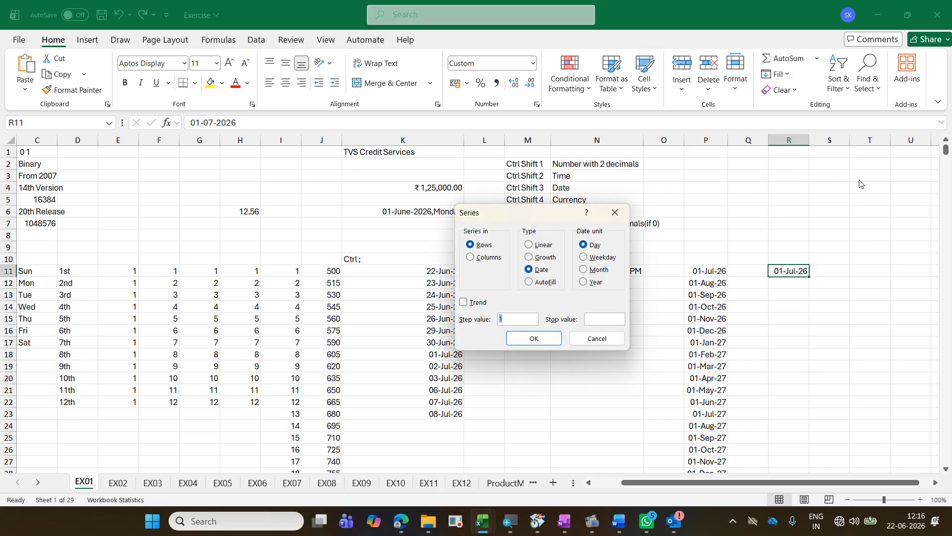
{"action": "left_click", "coordinate": [488, 257]}
{"action": "left_click", "coordinate": [543, 270]}
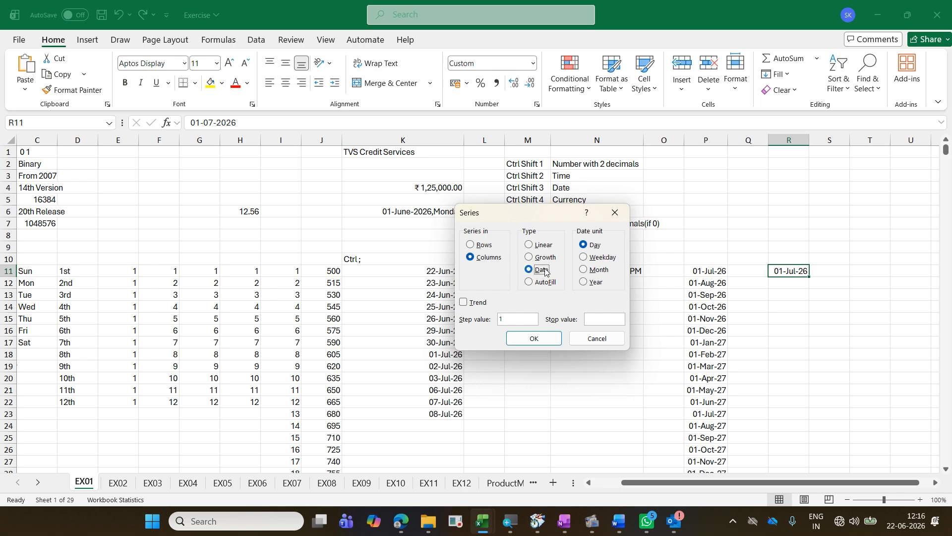
{"action": "left_click", "coordinate": [601, 270]}
{"action": "double_click", "coordinate": [520, 318]}
{"action": "type", "text": "3"}
{"action": "left_click", "coordinate": [617, 320]}
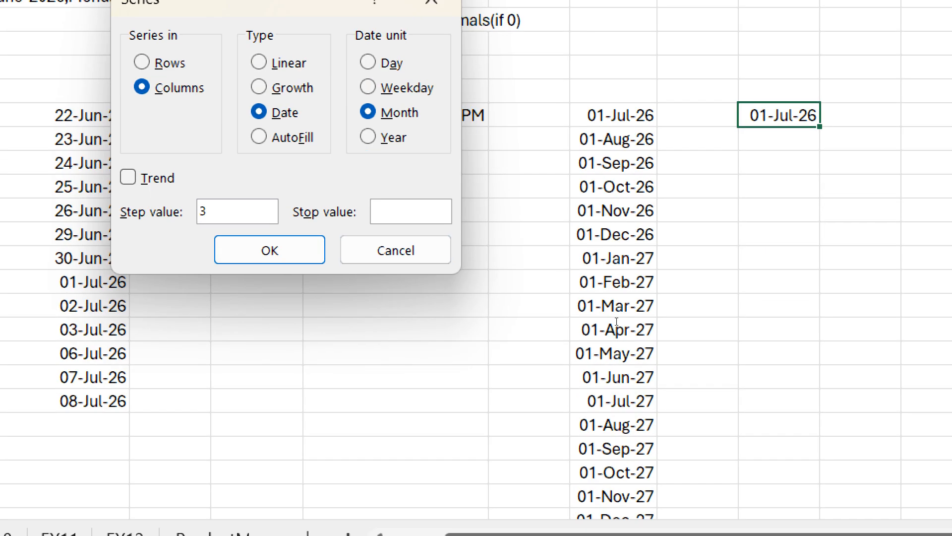
{"action": "type", "text": "01 oct 2090"}
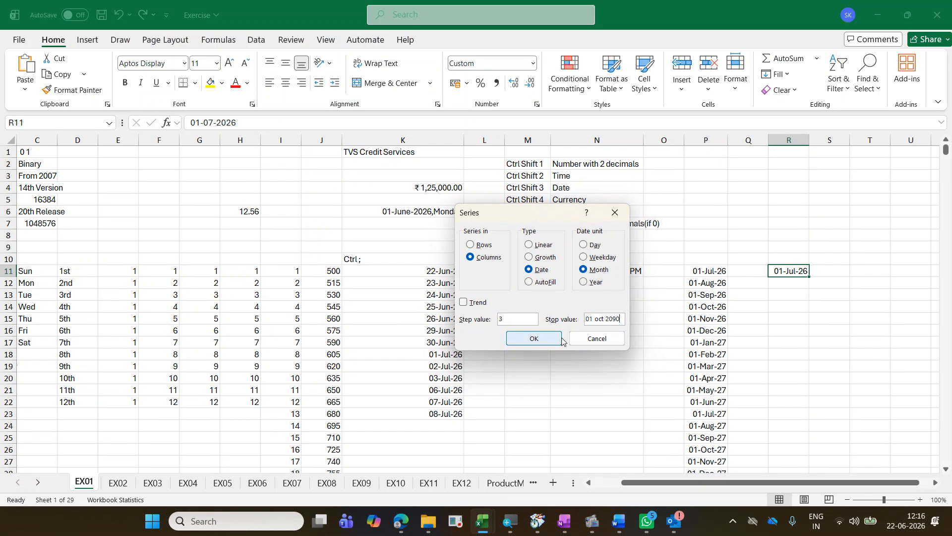
{"action": "left_click", "coordinate": [534, 339]}
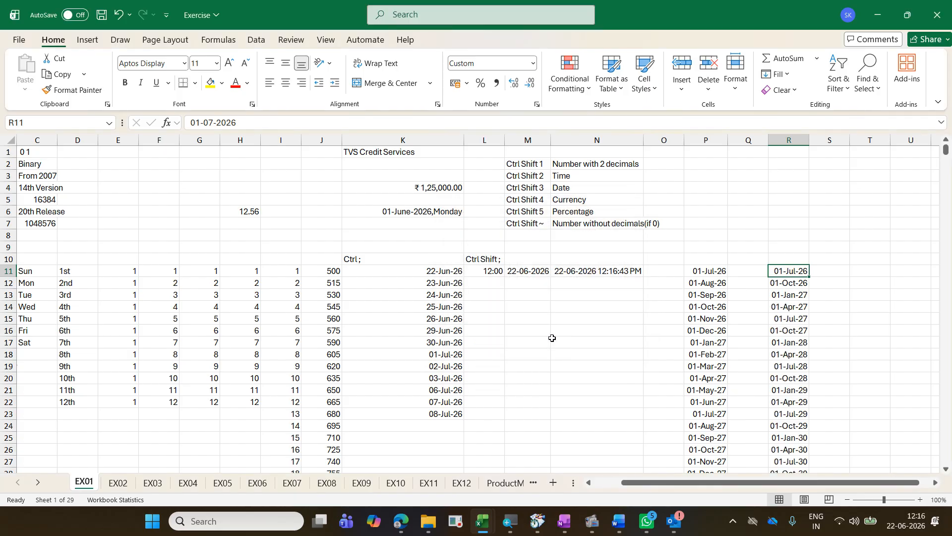
Step: Examine the quarterly dates in column R from the first entries down to the last one
{"action": "key", "text": "Down"}
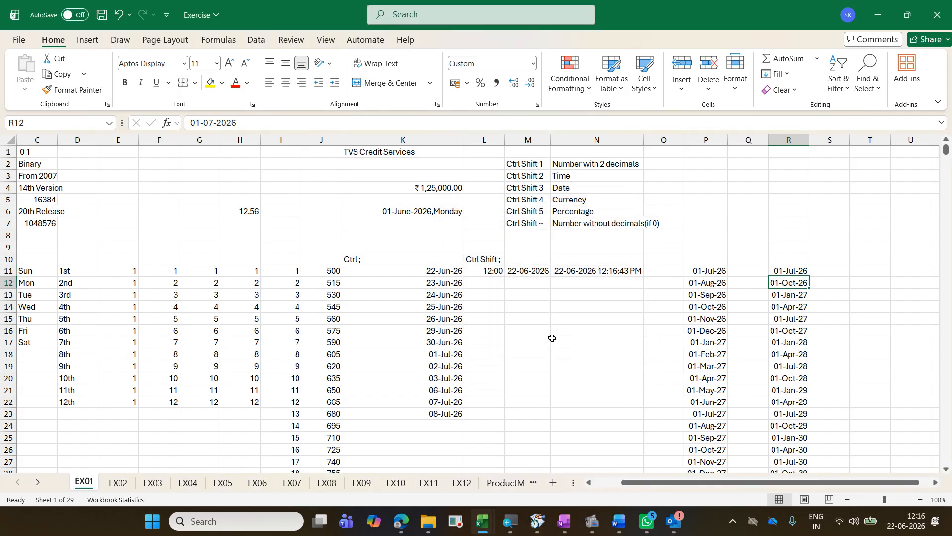
{"action": "key", "text": "Down"}
{"action": "key", "text": "Down"}
{"action": "key", "text": "Down"}
{"action": "key", "text": "Down"}
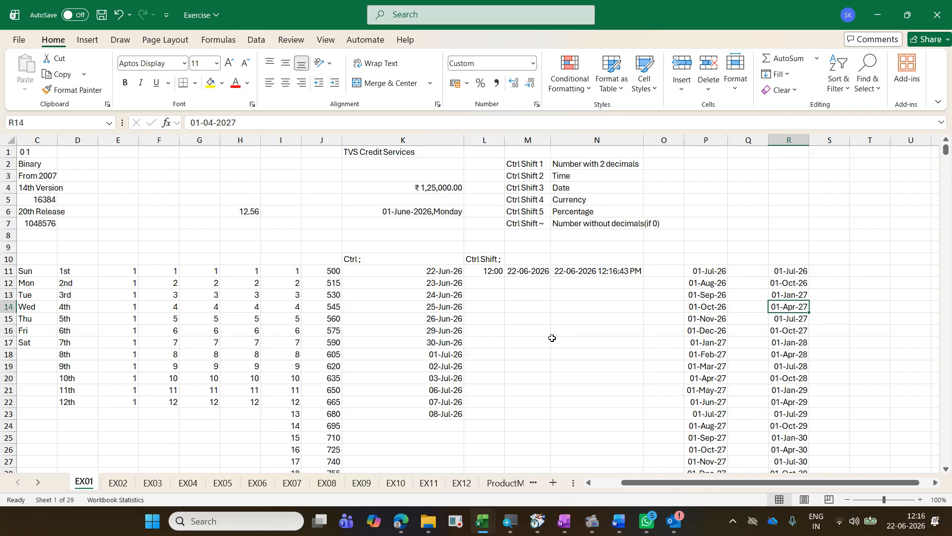
{"action": "key", "text": "Down"}
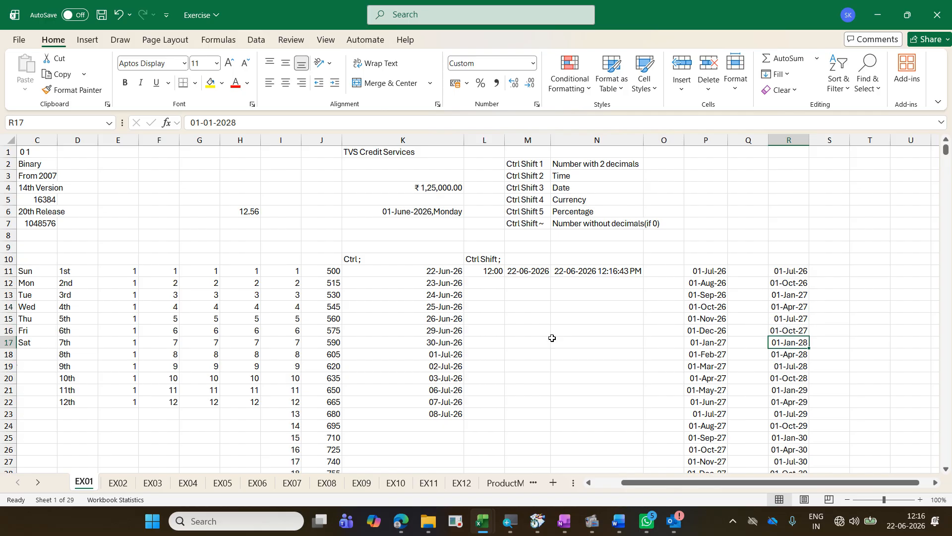
{"action": "key", "text": "ctrl+Down"}
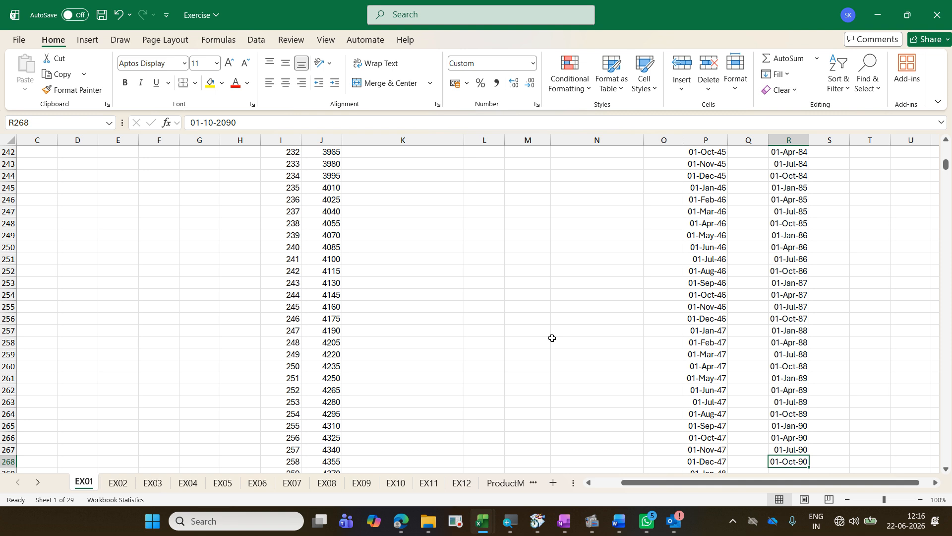
{"action": "key", "text": "ctrl+Up"}
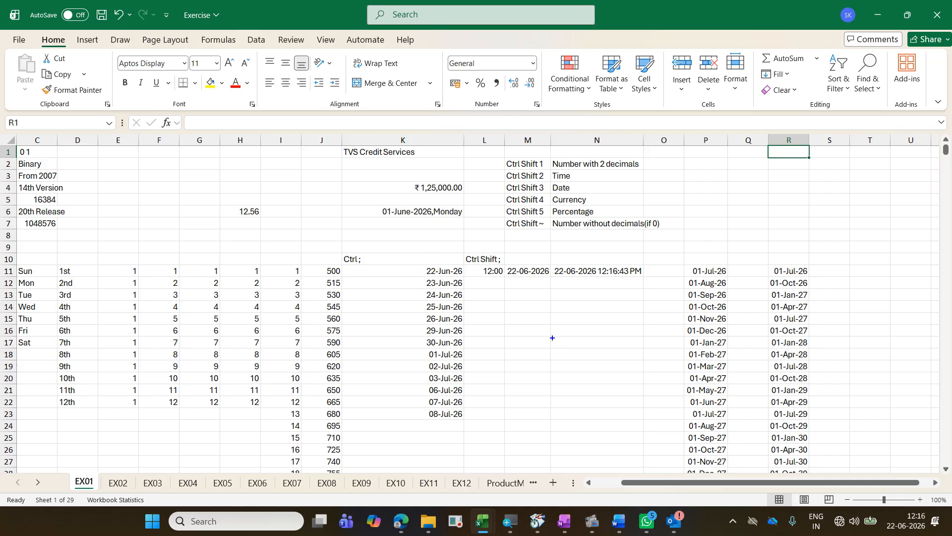
Step: Open a blank whiteboard over the screen and start a blue text note on it
{"action": "key", "text": "w"}
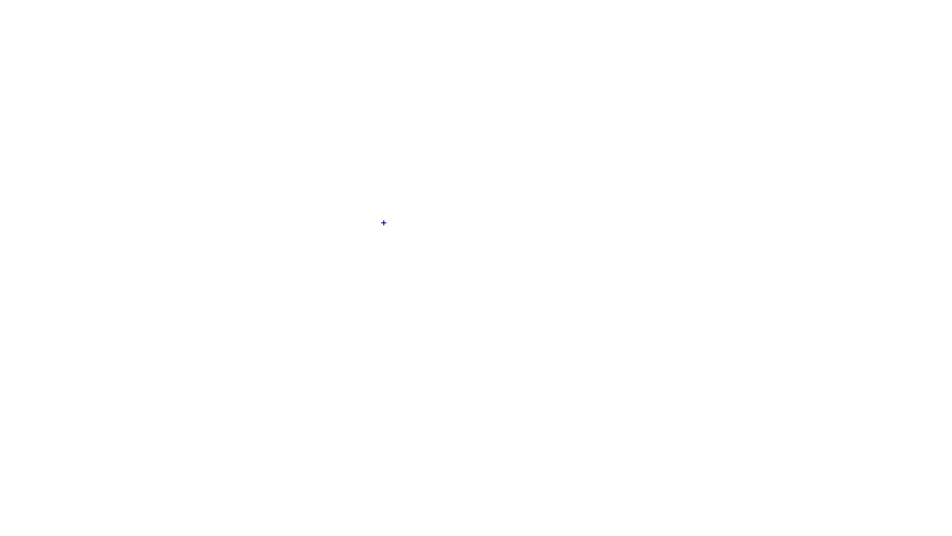
{"action": "left_click", "coordinate": [384, 222]}
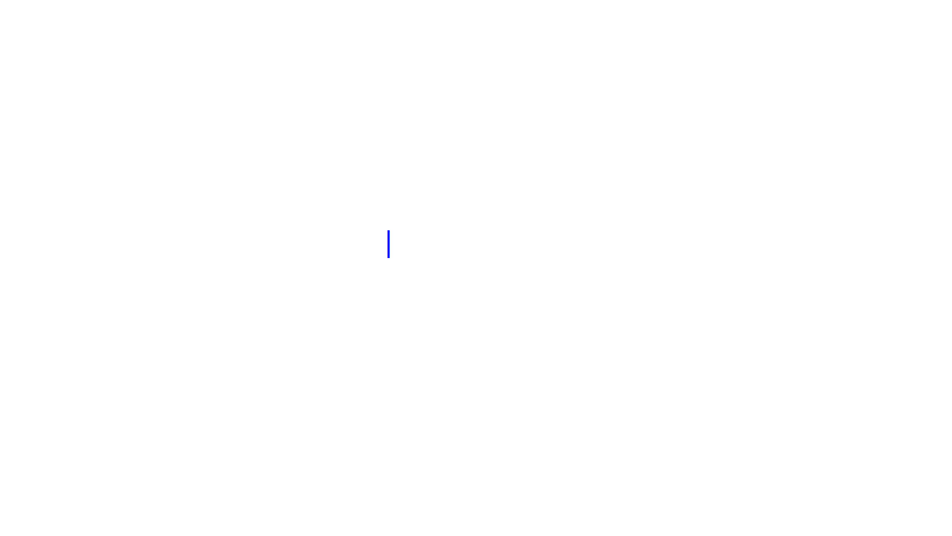
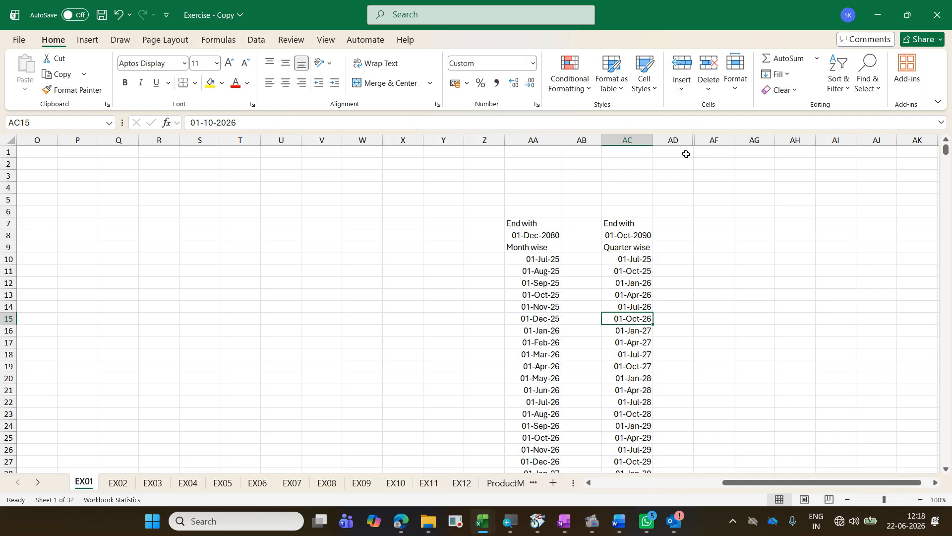
Step: Unhide the column between AD and AF on the EX01 sheet and select cell AE15
{"action": "left_click_drag", "start_coordinate": [674, 140], "coordinate": [708, 141]}
{"action": "right_click", "coordinate": [709, 144]}
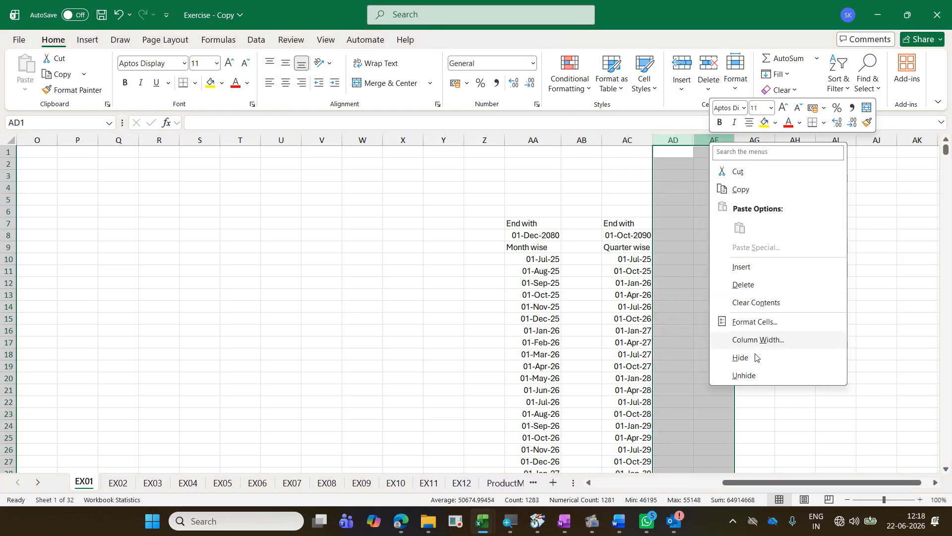
{"action": "left_click", "coordinate": [739, 375]}
{"action": "left_click", "coordinate": [718, 317]}
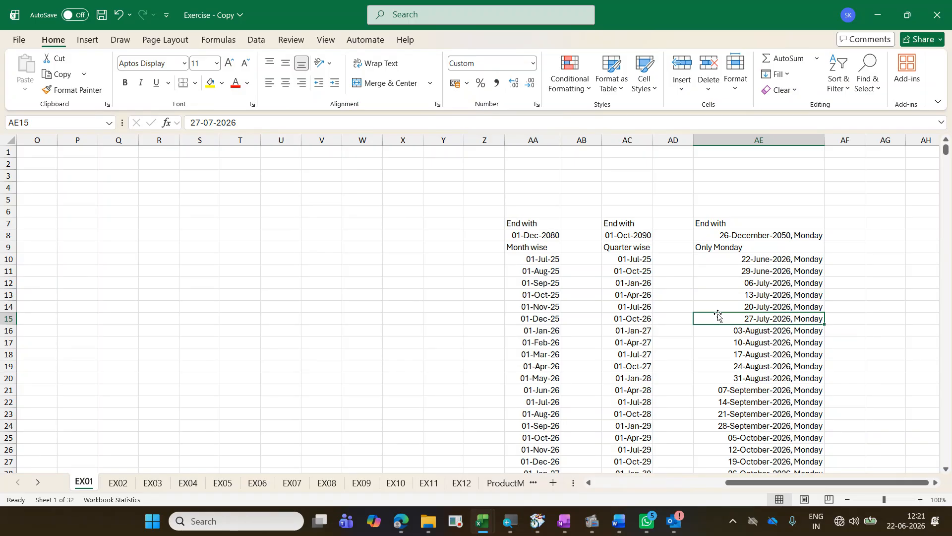
Step: Switch to the Exercise workbook and give the date in T11 the custom number format dd-mmmm-yyyy,dddd
{"action": "key", "text": "alt+Tab"}
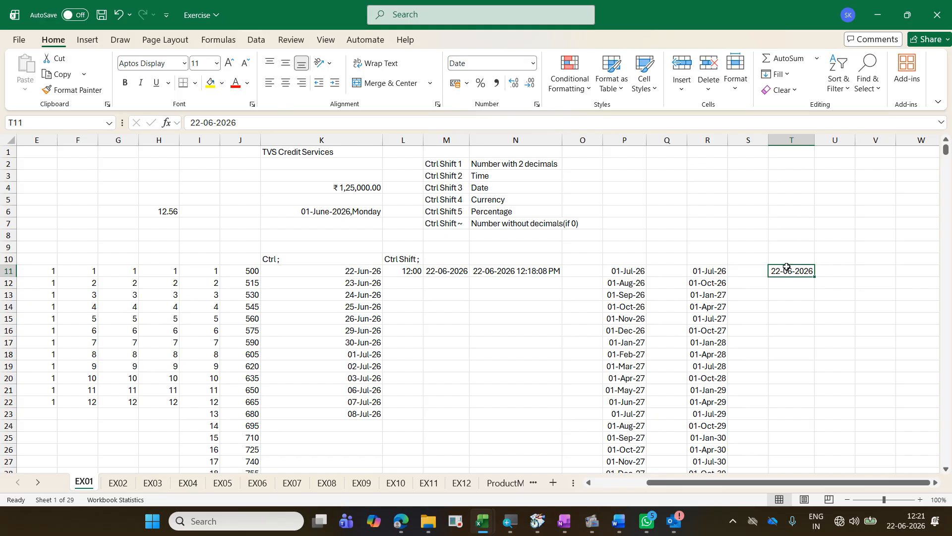
{"action": "key", "text": "ctrl+1"}
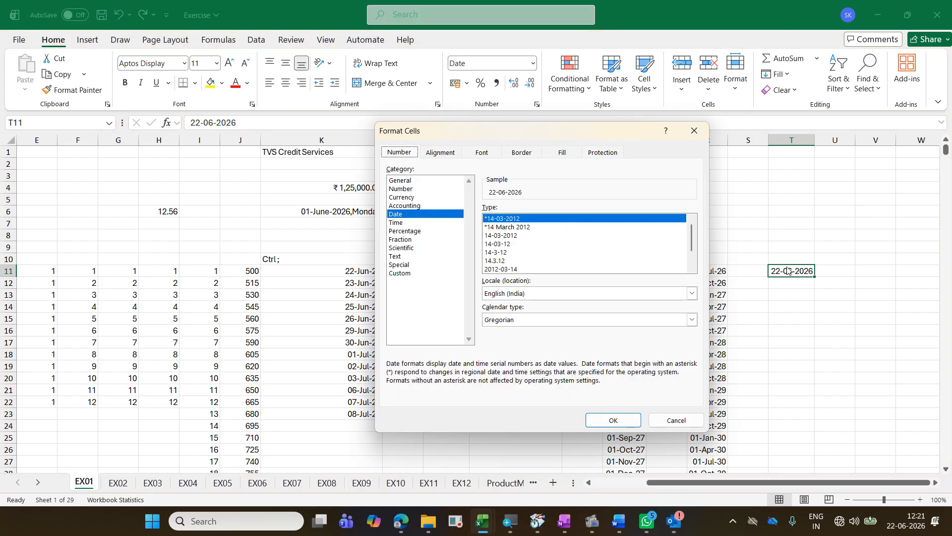
{"action": "left_click", "coordinate": [451, 267]}
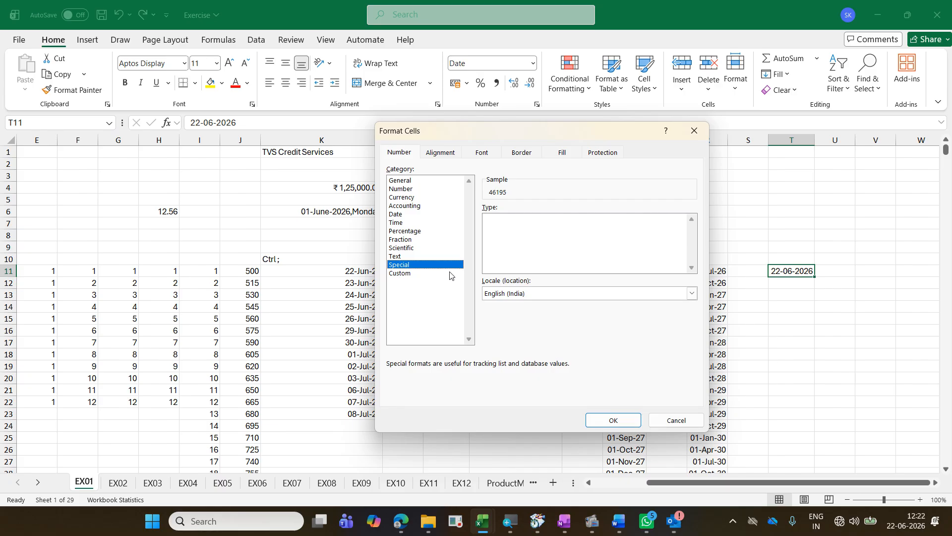
{"action": "left_click", "coordinate": [452, 272]}
{"action": "double_click", "coordinate": [513, 219]}
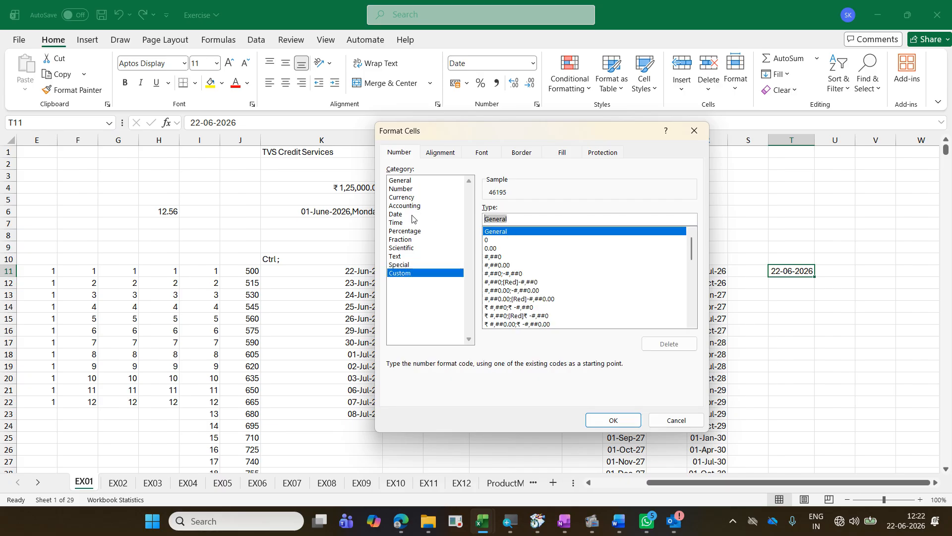
{"action": "type", "text": "dd"}
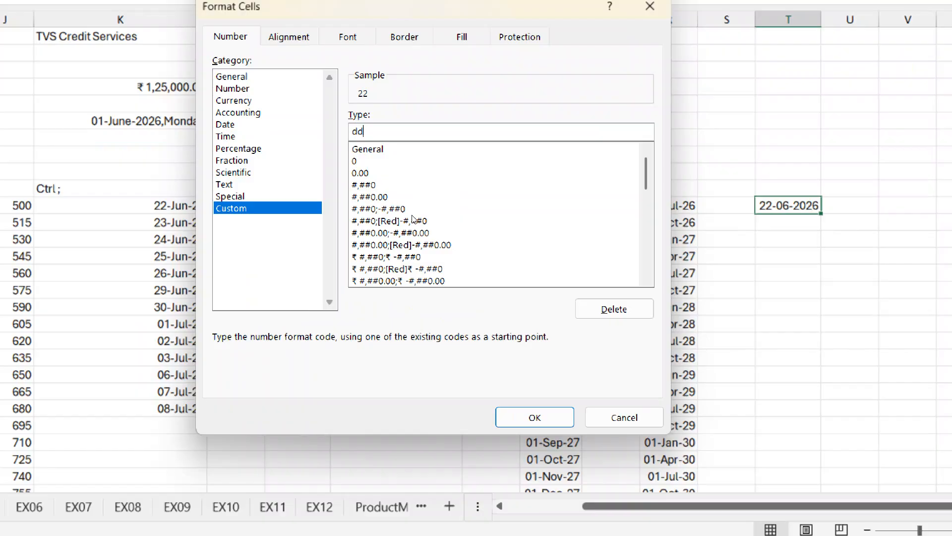
{"action": "type", "text": "-"}
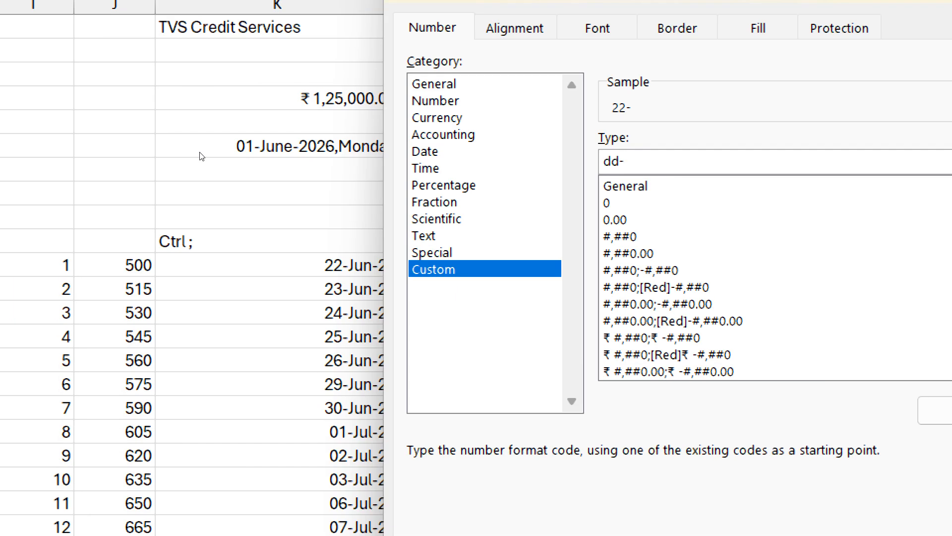
{"action": "type", "text": "mmmm-y"}
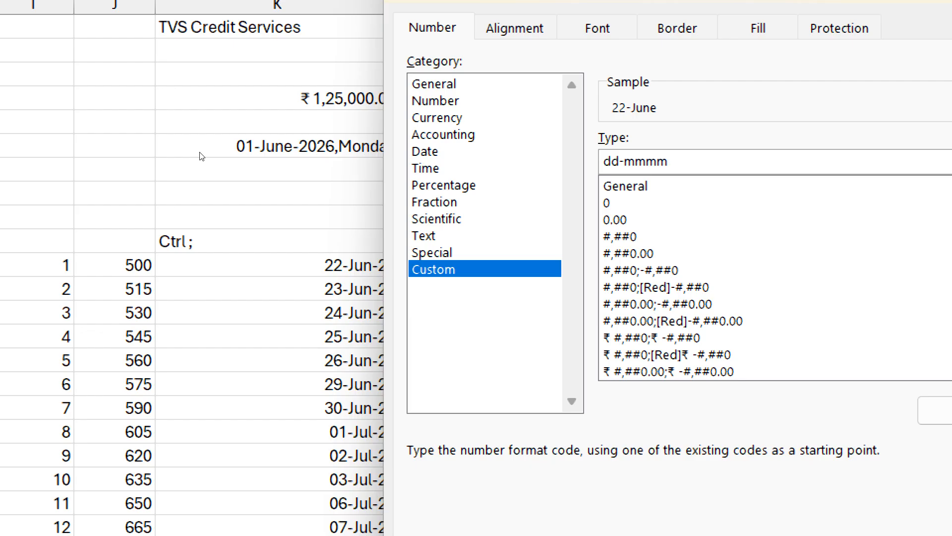
{"action": "type", "text": "yyyy,dddd"}
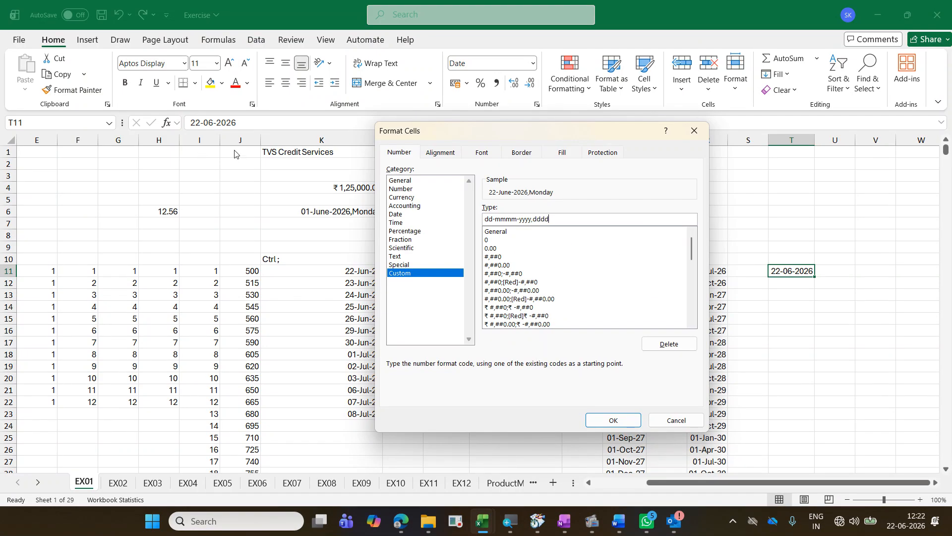
{"action": "left_click", "coordinate": [595, 419]}
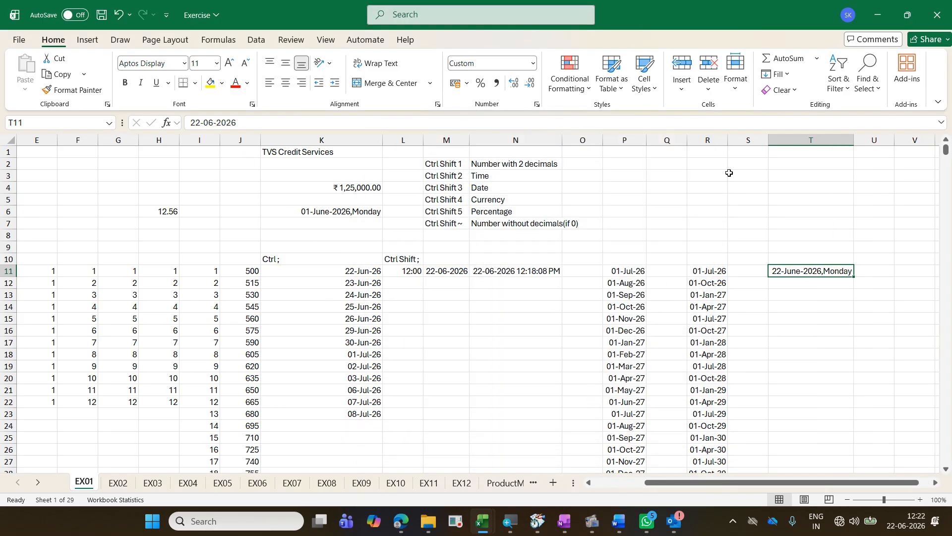
Step: Fill a date series down column T from T11 by weekday with step value 5 and stop value 26 dec 2050
{"action": "left_click", "coordinate": [786, 74]}
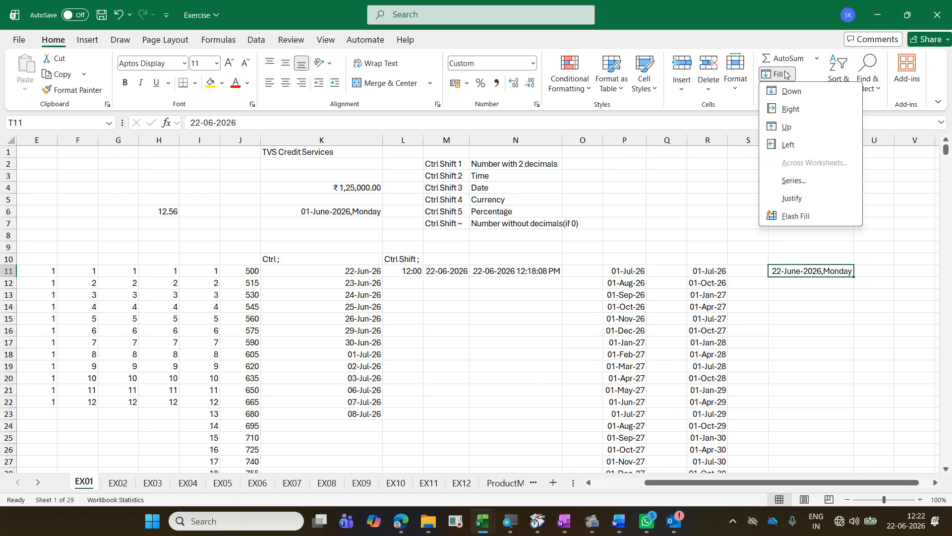
{"action": "left_click", "coordinate": [804, 181]}
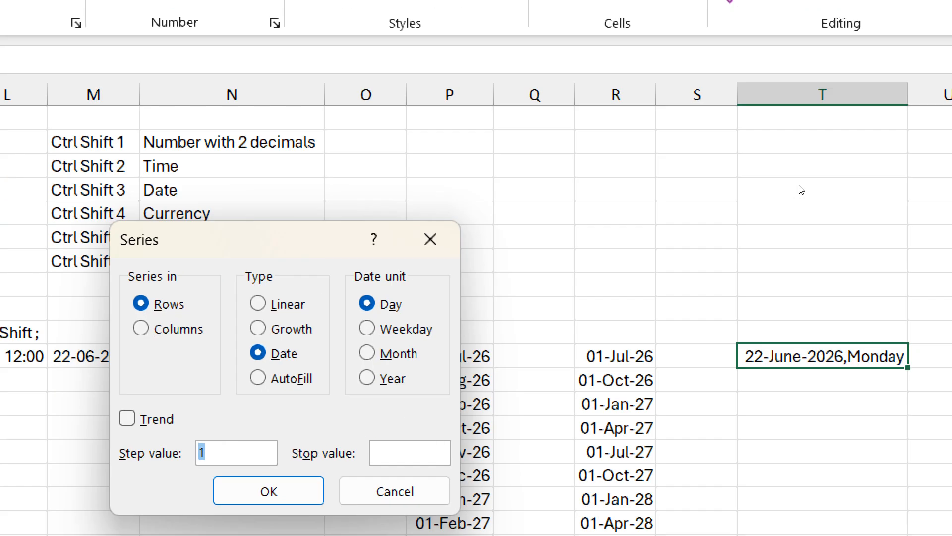
{"action": "key", "text": "alt+c"}
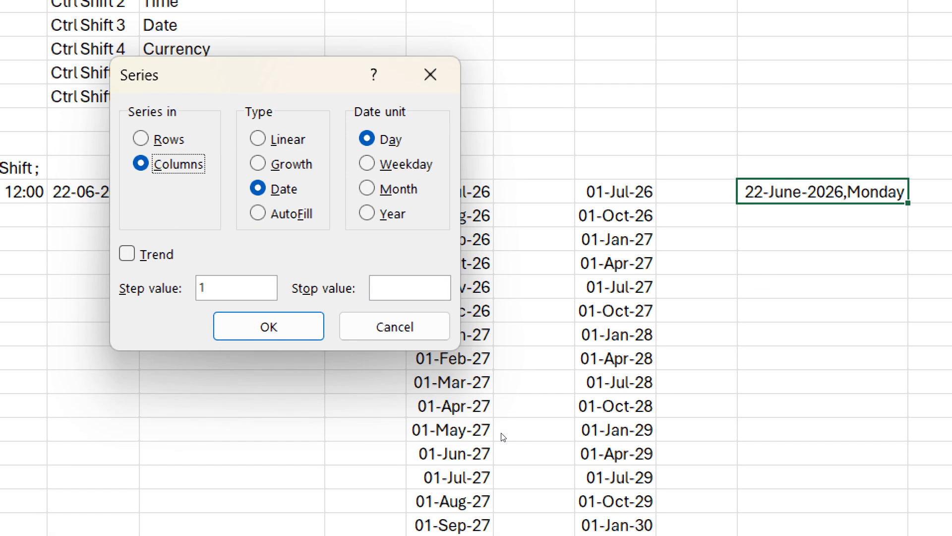
{"action": "key", "text": "alt+d"}
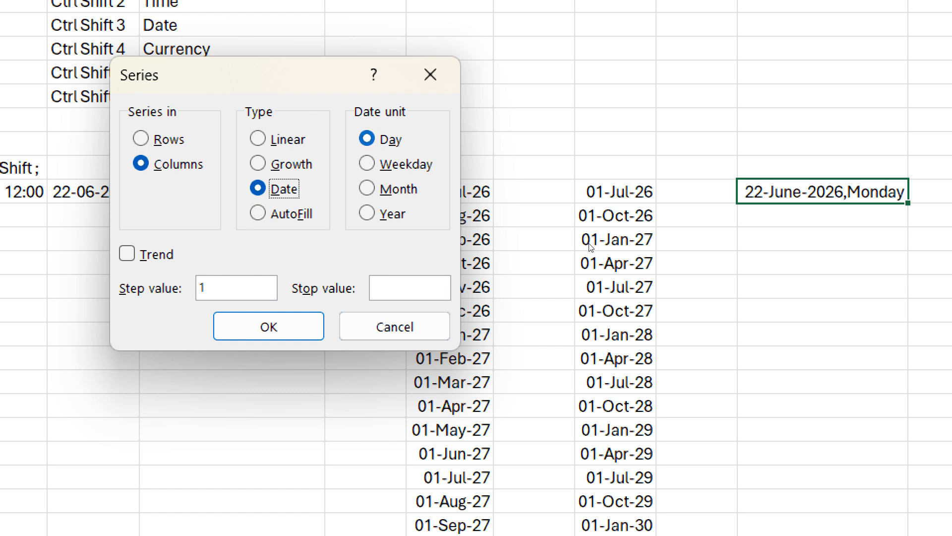
{"action": "key", "text": "Tab"}
{"action": "key", "text": "Tab"}
{"action": "key", "text": "Tab"}
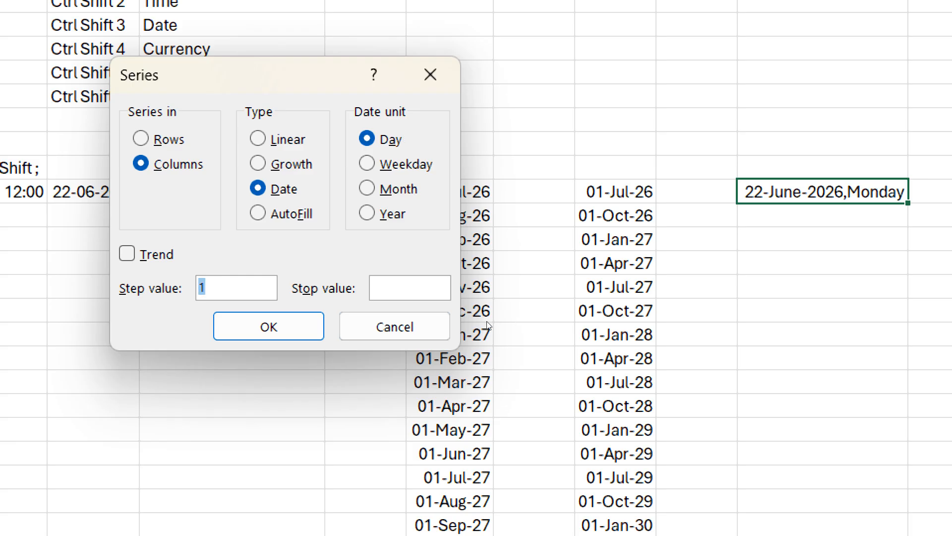
{"action": "key", "text": "alt+w"}
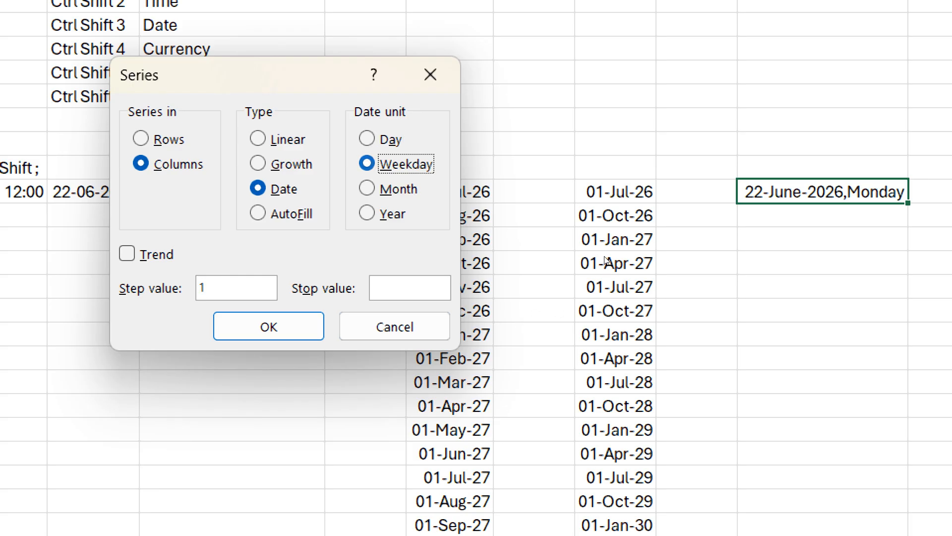
{"action": "key", "text": "alt+s"}
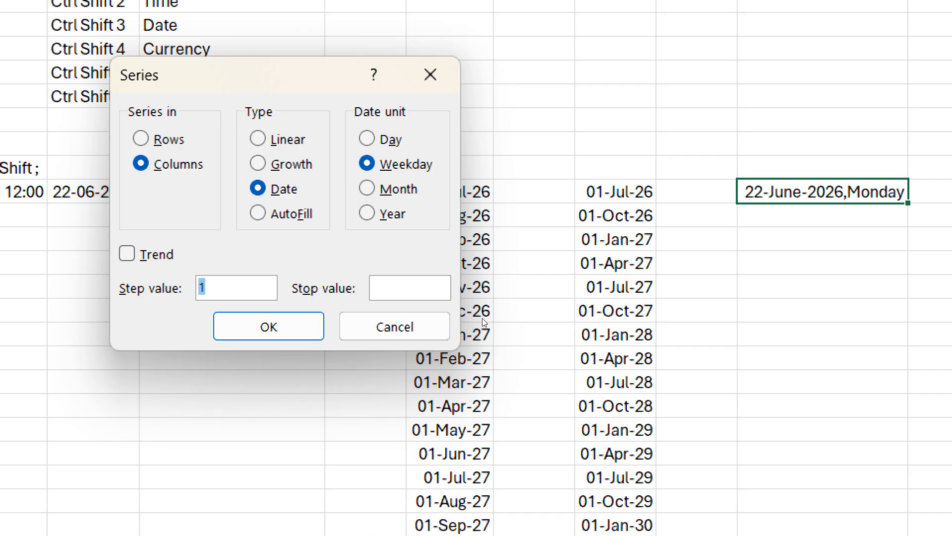
{"action": "type", "text": "5"}
{"action": "key", "text": "Tab"}
{"action": "type", "text": "26 dec 2050"}
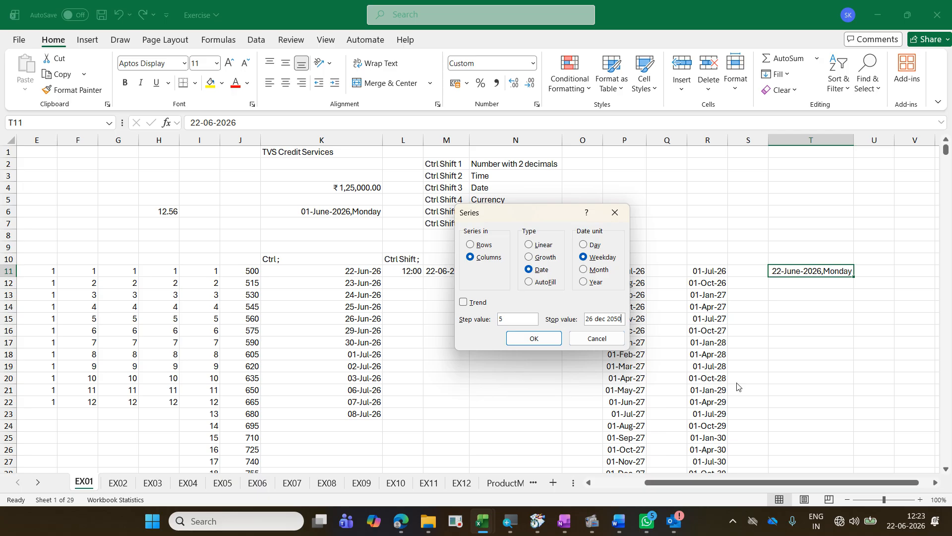
{"action": "left_click", "coordinate": [545, 344]}
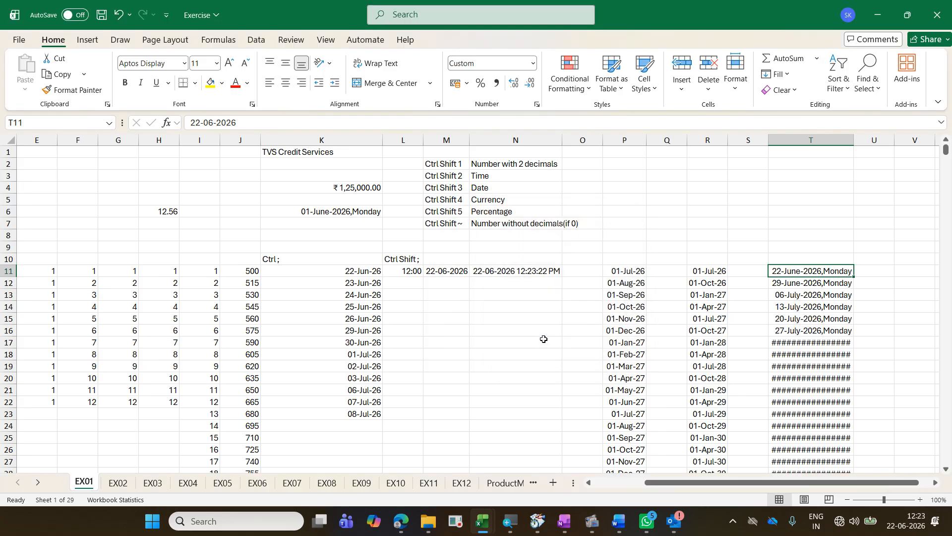
Step: Autofit the width of column T and check the last date of its series before returning to T1
{"action": "double_click", "coordinate": [853, 140]}
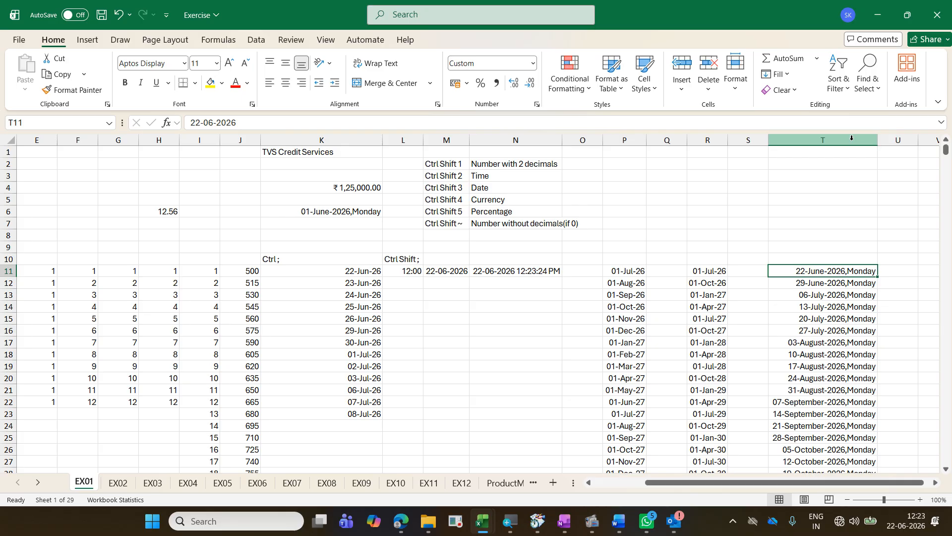
{"action": "key", "text": "ctrl+Down"}
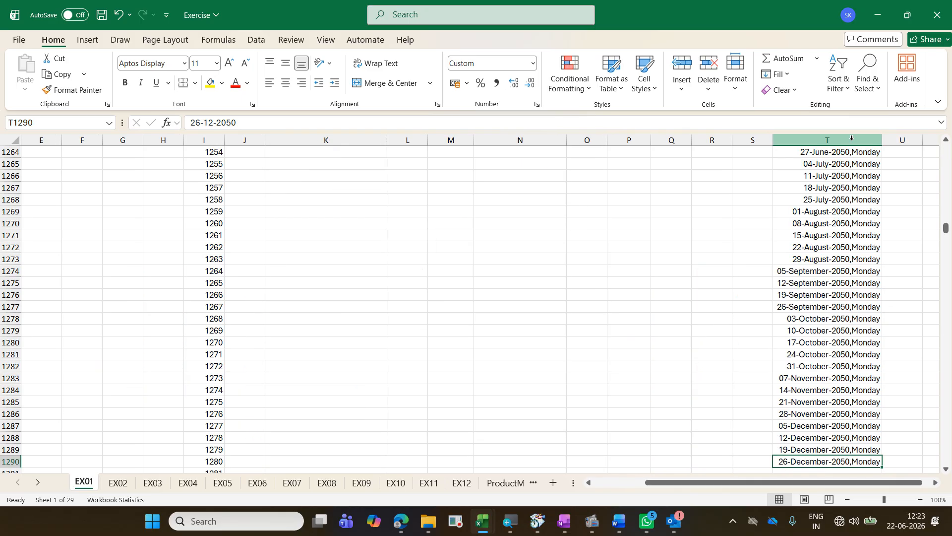
{"action": "key", "text": "ctrl+Up"}
{"action": "key", "text": "ctrl+Up"}
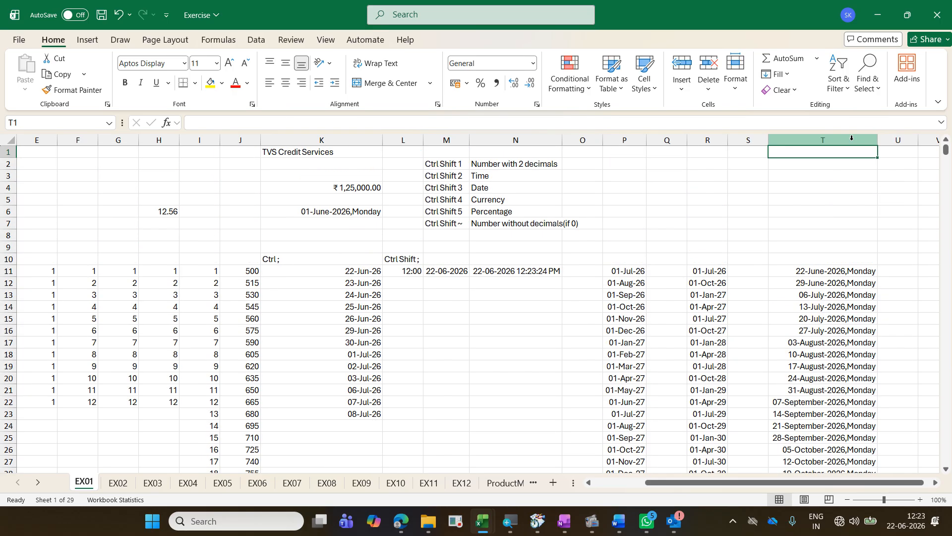
Step: On the EX02 sheet, add the column heading First Letter in E10 beside Date of Join
{"action": "key", "text": "ctrl+Page_Down"}
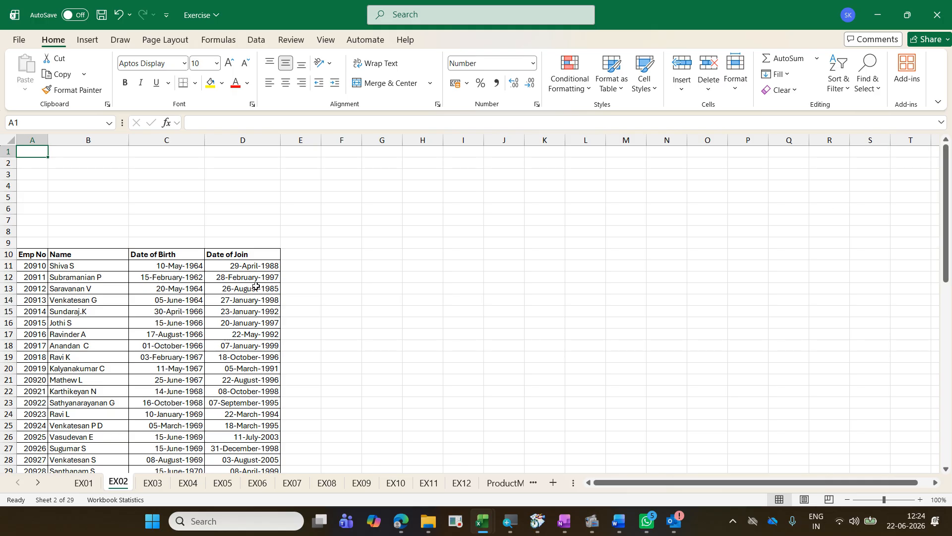
{"action": "left_click", "coordinate": [299, 257]}
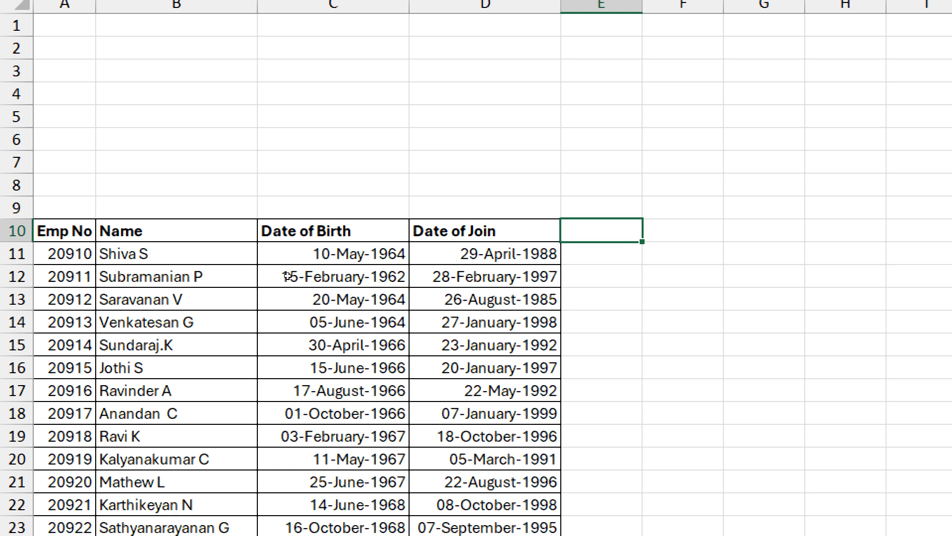
{"action": "type", "text": "First Letter"}
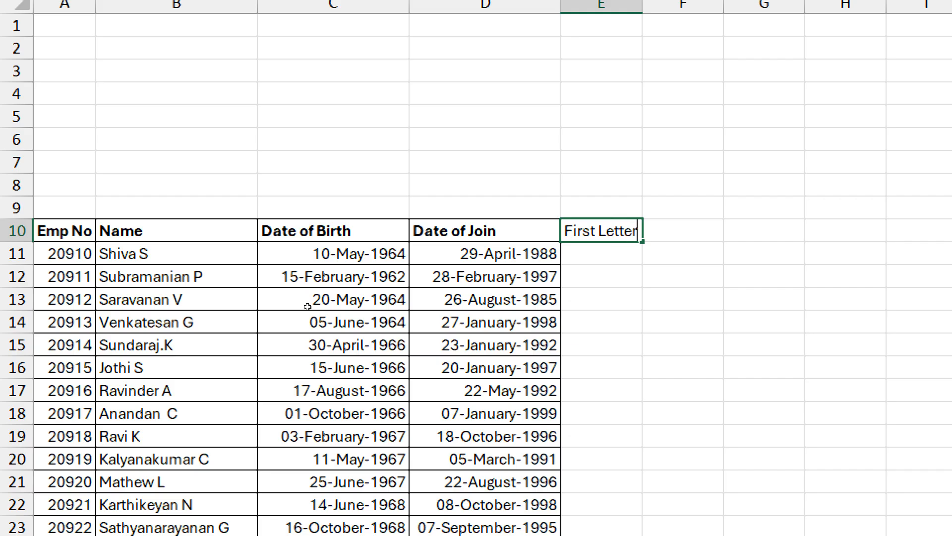
{"action": "key", "text": "Return"}
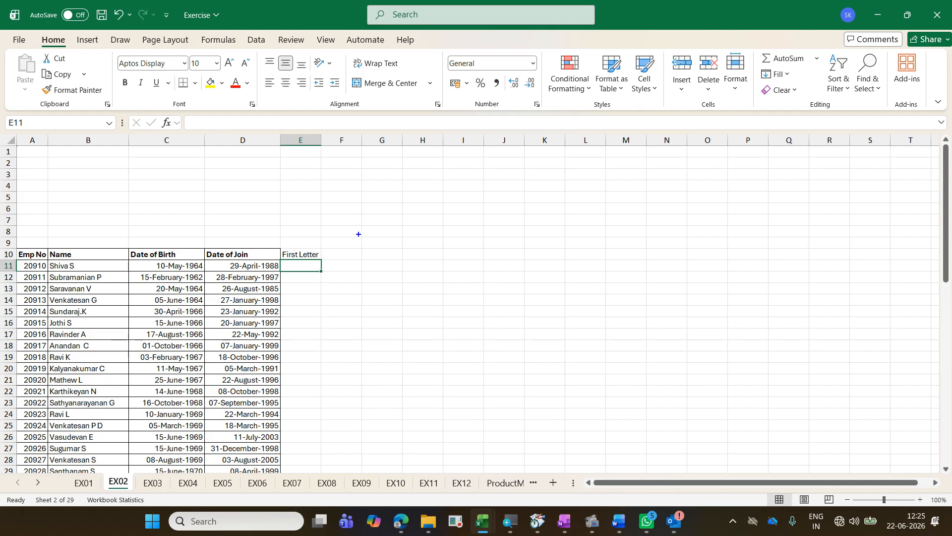
Step: Start an on-screen text note beside the employee table reading "1.Next immediate column after table"
{"action": "type", "text": "t1"}
{"action": "type", "text": ".Nex"}
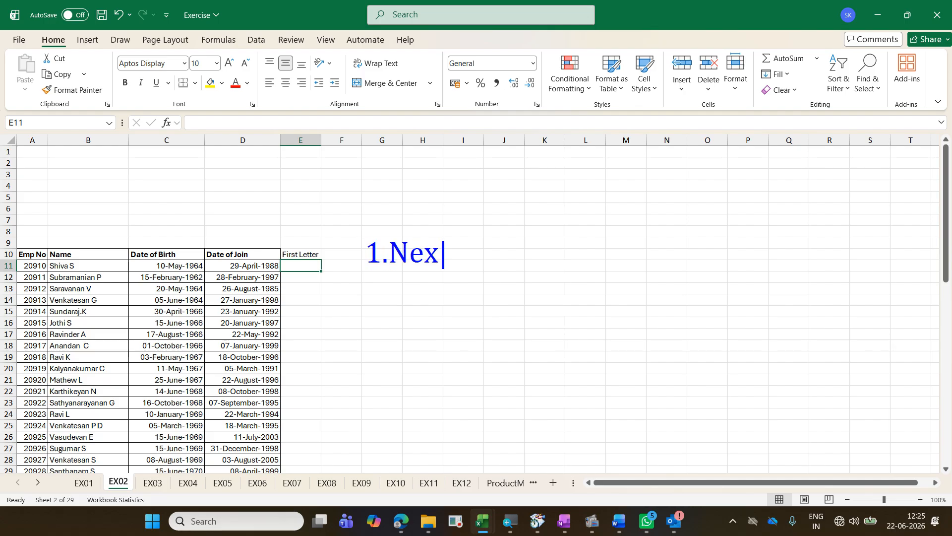
{"action": "type", "text": "t immed"}
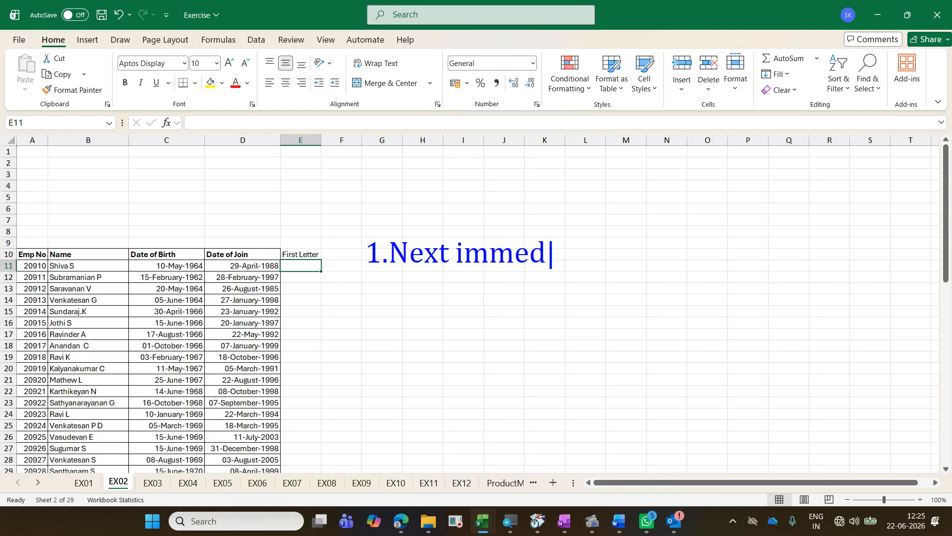
{"action": "type", "text": "iate c"}
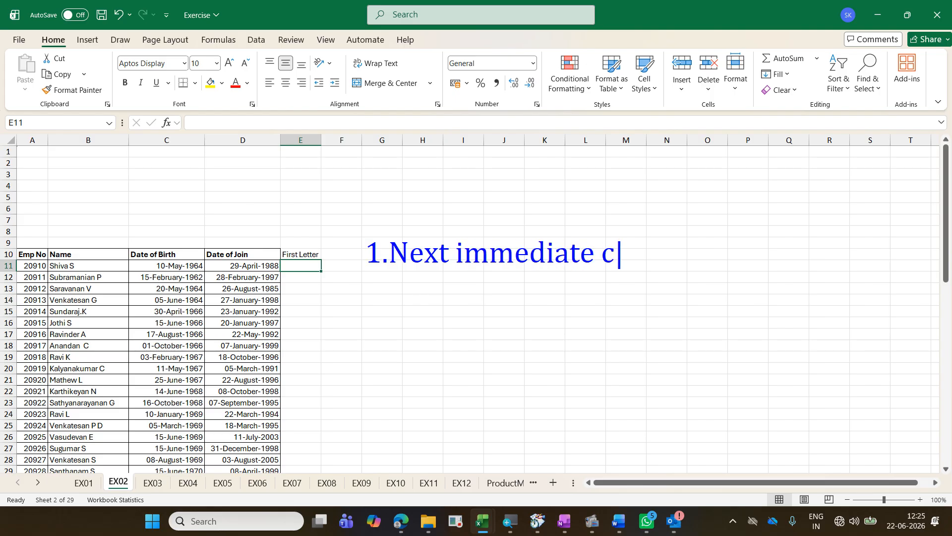
{"action": "type", "text": "olumn "}
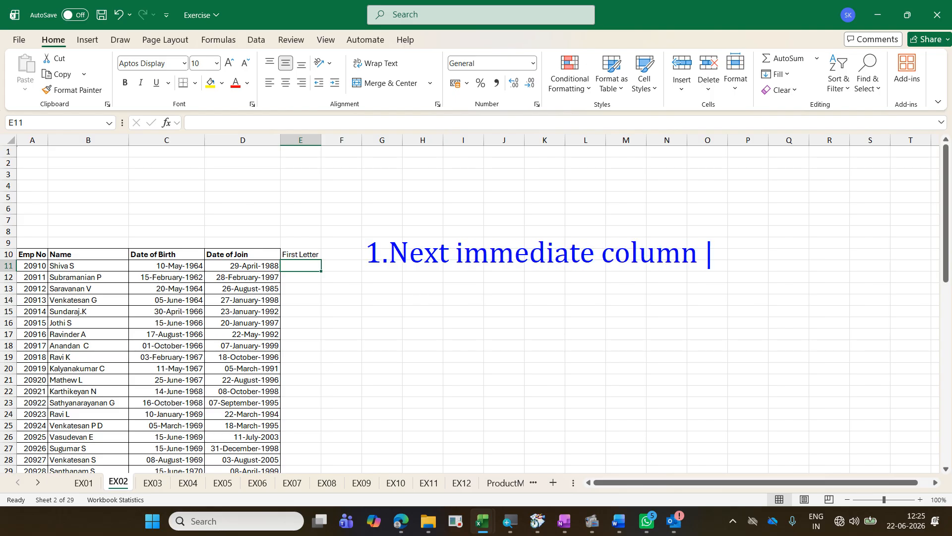
{"action": "type", "text": "after table"}
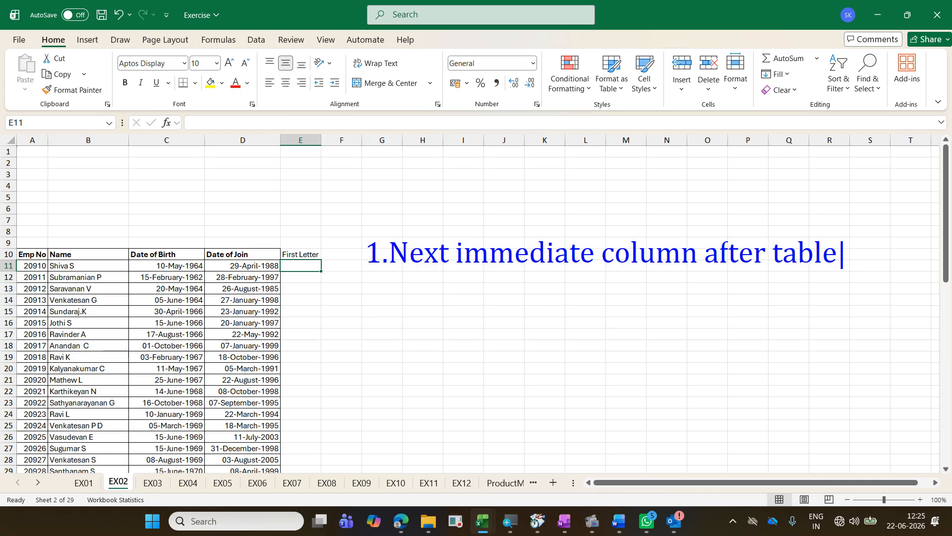
Step: Add a second line to the on-screen note reading "2.Case sensitive"
{"action": "key", "text": "Return"}
{"action": "type", "text": "2,"}
{"action": "key", "text": "BackSpace"}
{"action": "type", "text": "."}
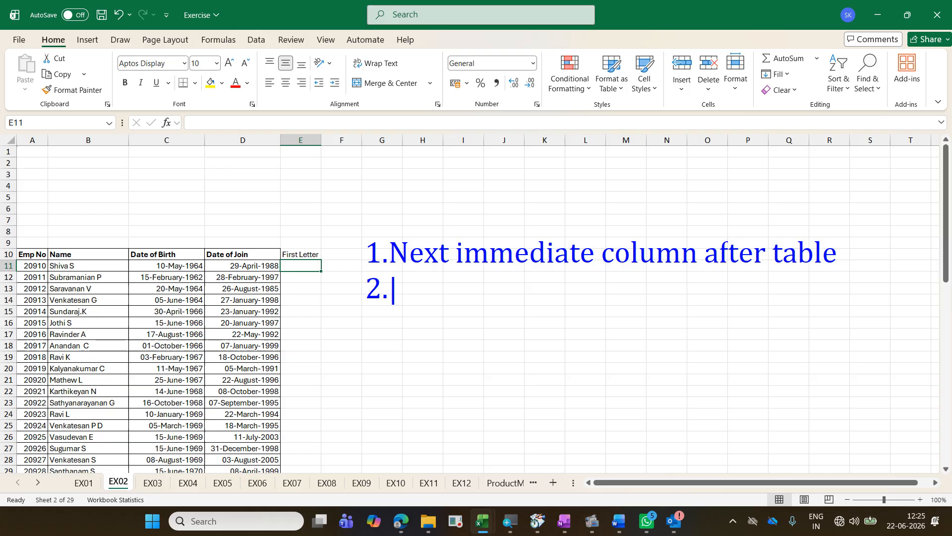
{"action": "type", "text": "Case se"}
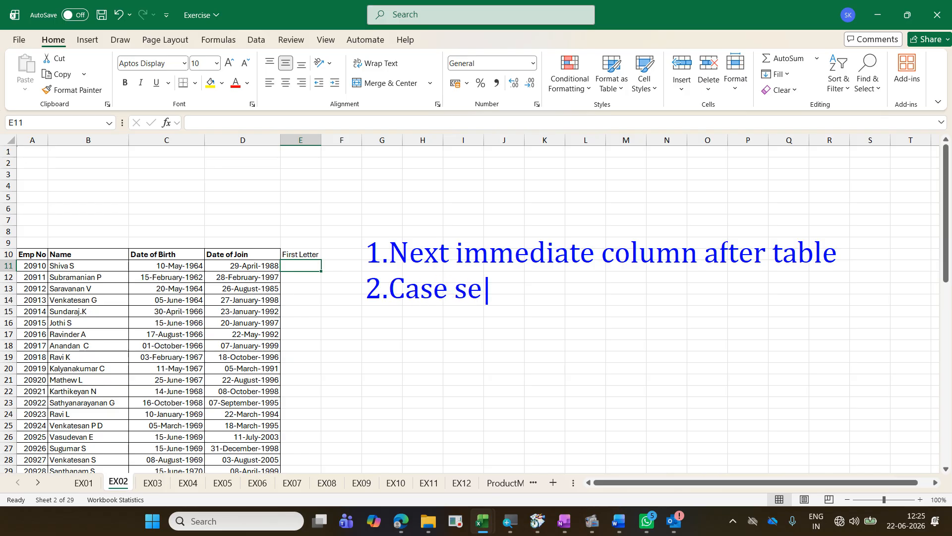
{"action": "type", "text": "nsitive"}
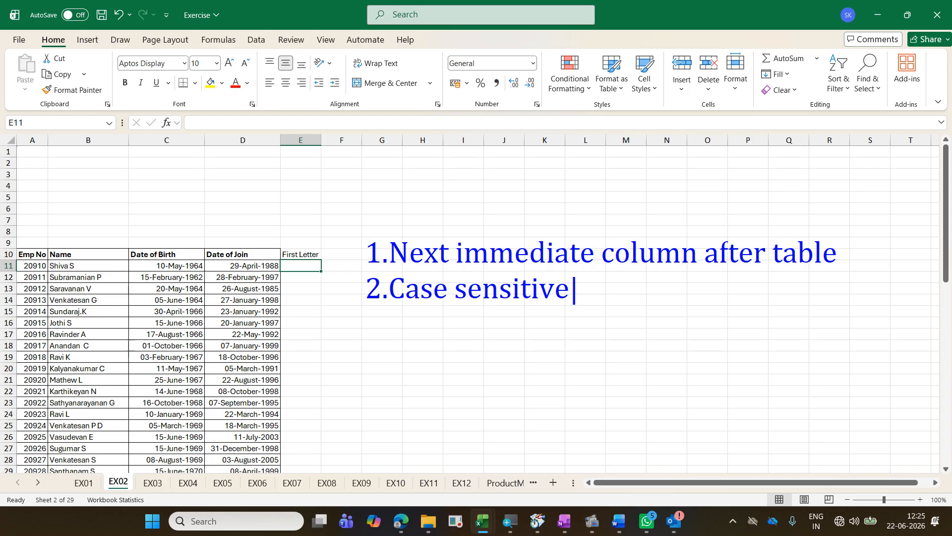
Step: Clear the on-screen note and enter S as the first letter for the employee in E11
{"action": "key", "text": "Escape"}
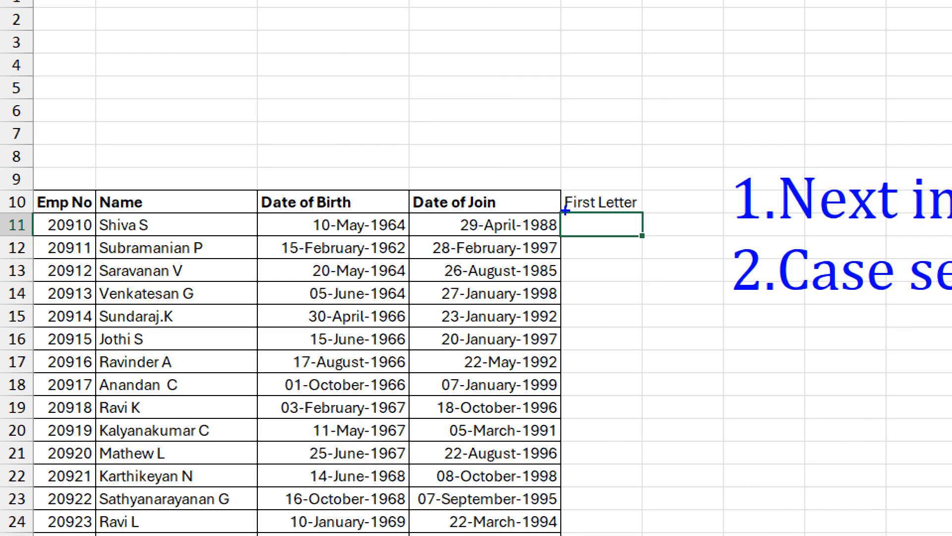
{"action": "key", "text": "Escape"}
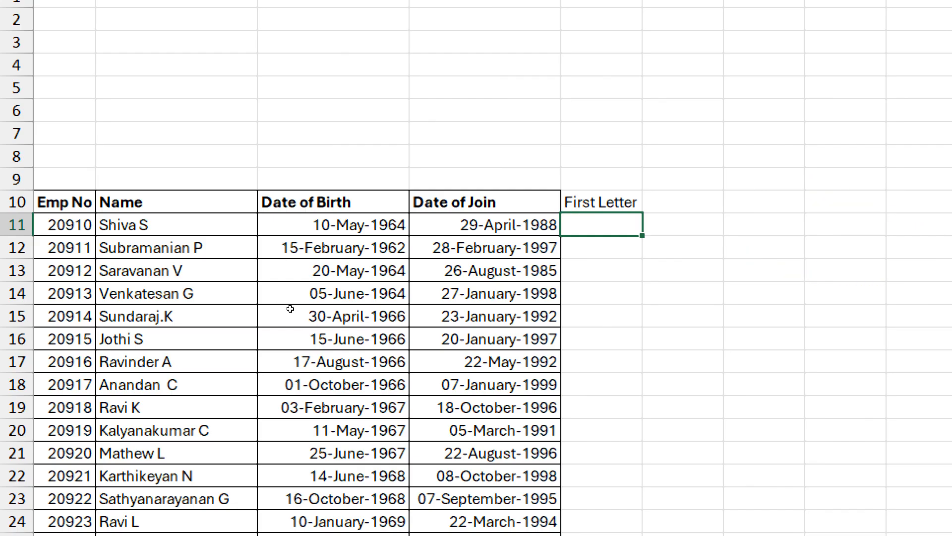
{"action": "type", "text": "S"}
{"action": "key", "text": "Down"}
{"action": "key", "text": "Down"}
{"action": "key", "text": "Down"}
{"action": "key", "text": "Down"}
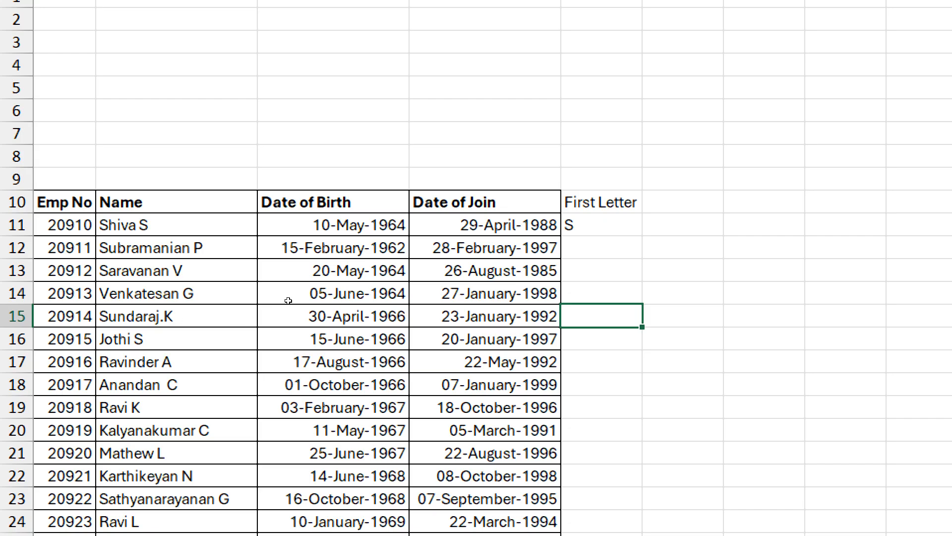
{"action": "key", "text": "Up"}
{"action": "key", "text": "Up"}
{"action": "key", "text": "Up"}
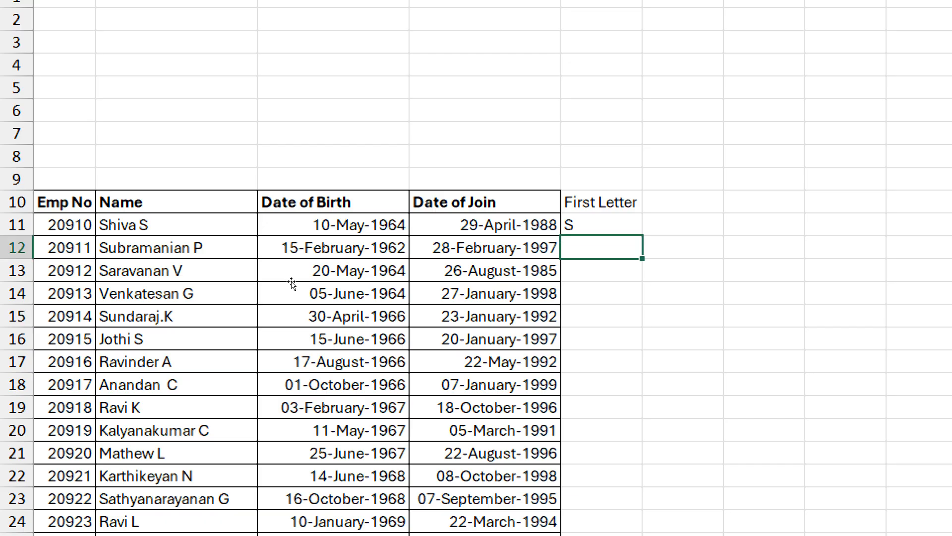
Step: Enter the first letter of the name in E14, corrected to a capital V
{"action": "key", "text": "Down"}
{"action": "key", "text": "Down"}
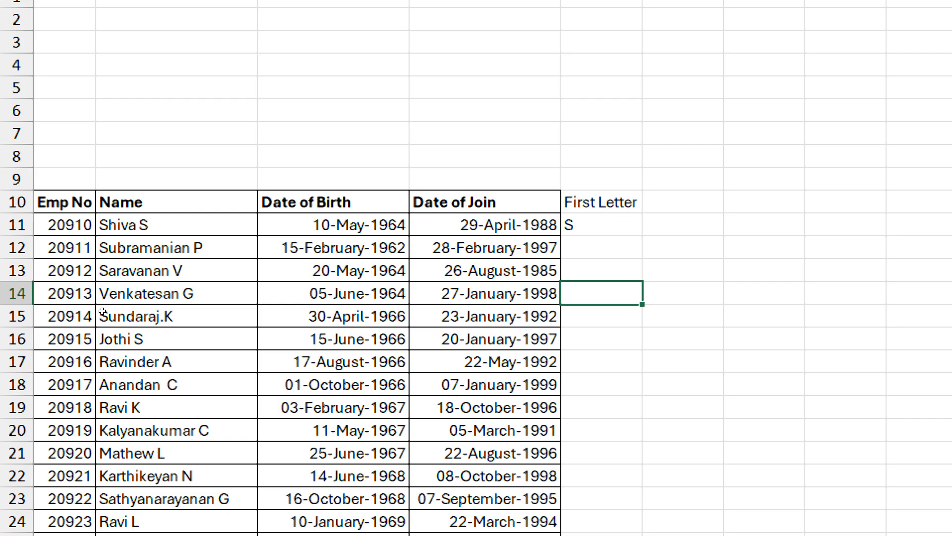
{"action": "type", "text": "v"}
{"action": "key", "text": "Return"}
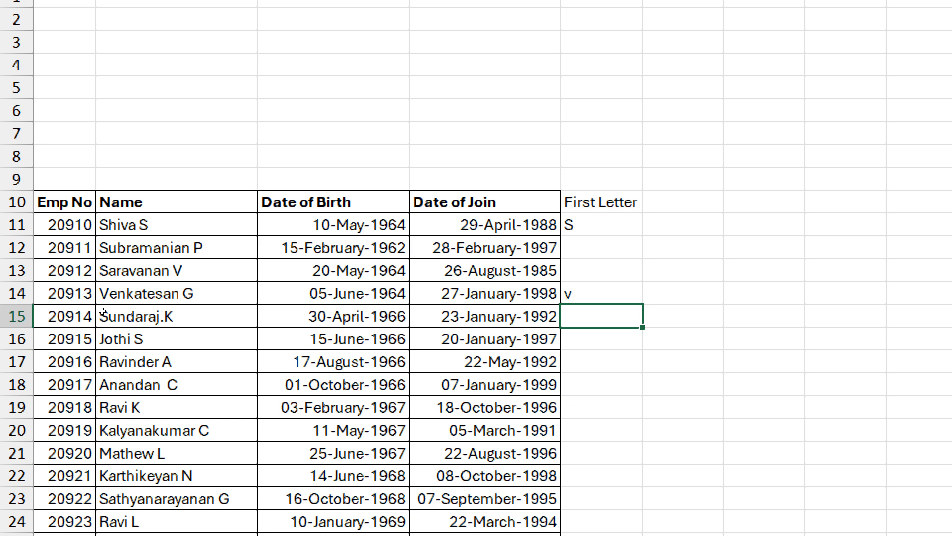
{"action": "key", "text": "Up"}
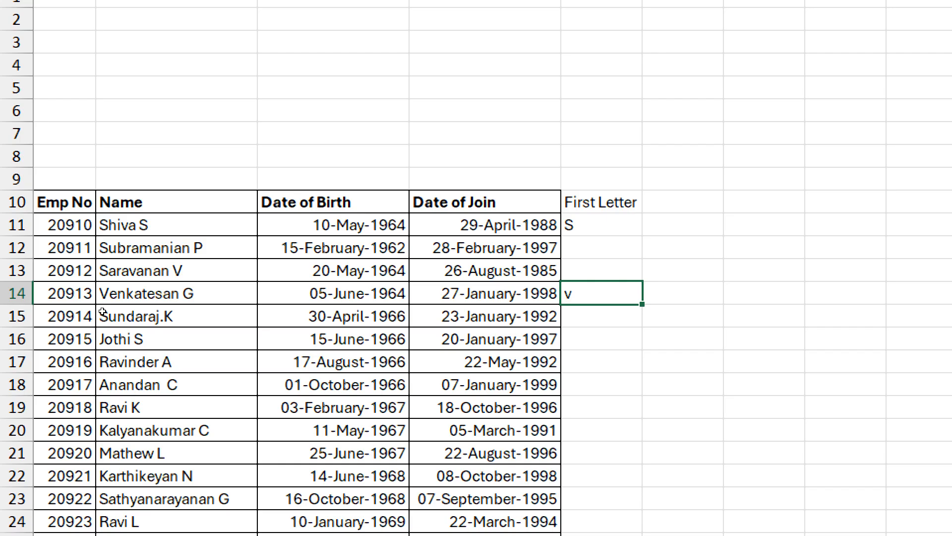
{"action": "type", "text": "V"}
{"action": "key", "text": "Return"}
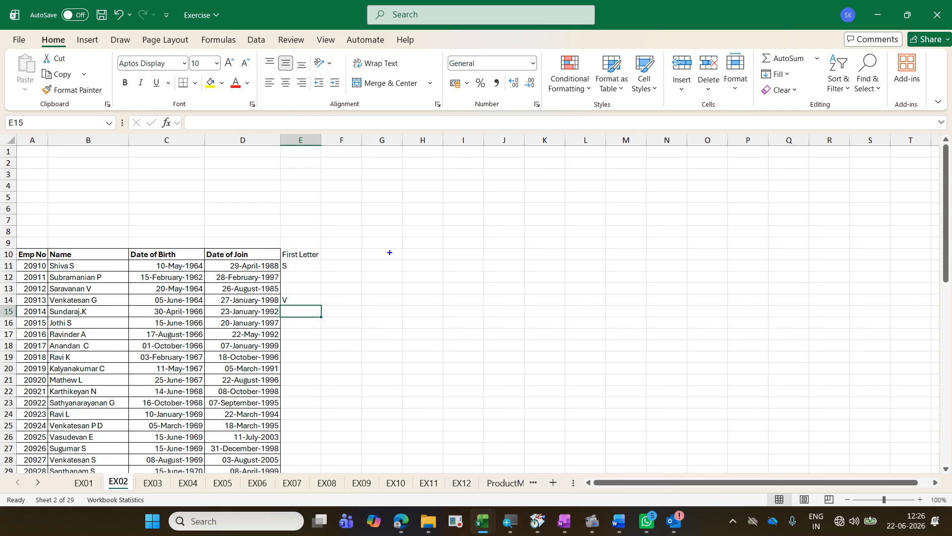
Step: Write an on-screen note reading "Flash Fill" and "Ctrl E" beside the employee table, and clear it
{"action": "type", "text": "tF"}
{"action": "type", "text": "lash "}
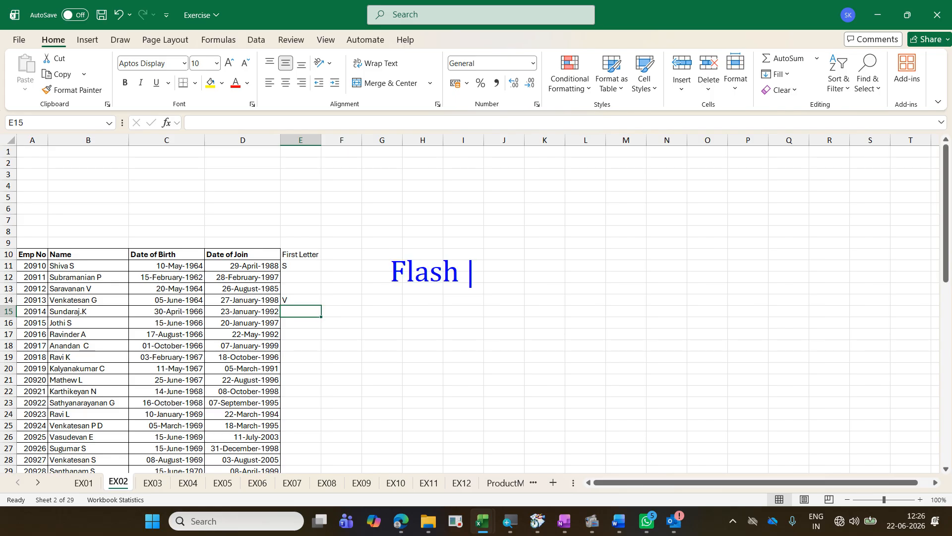
{"action": "type", "text": "Fill"}
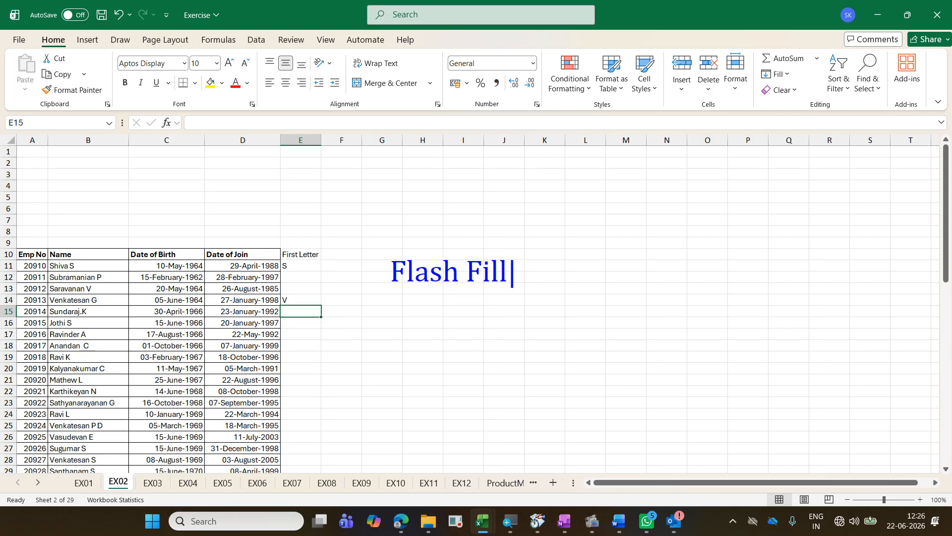
{"action": "key", "text": "Return"}
{"action": "type", "text": "Ctrl "}
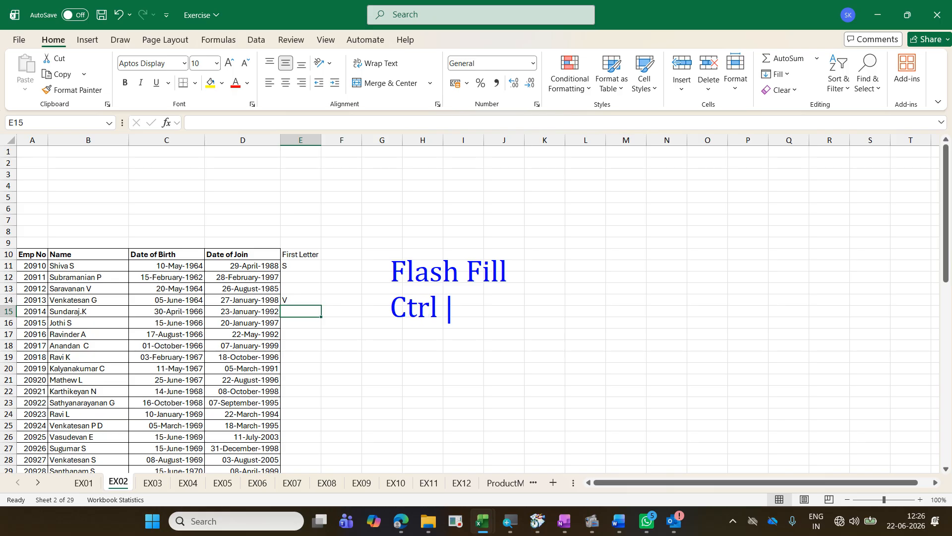
{"action": "type", "text": "E"}
{"action": "key", "text": "Escape"}
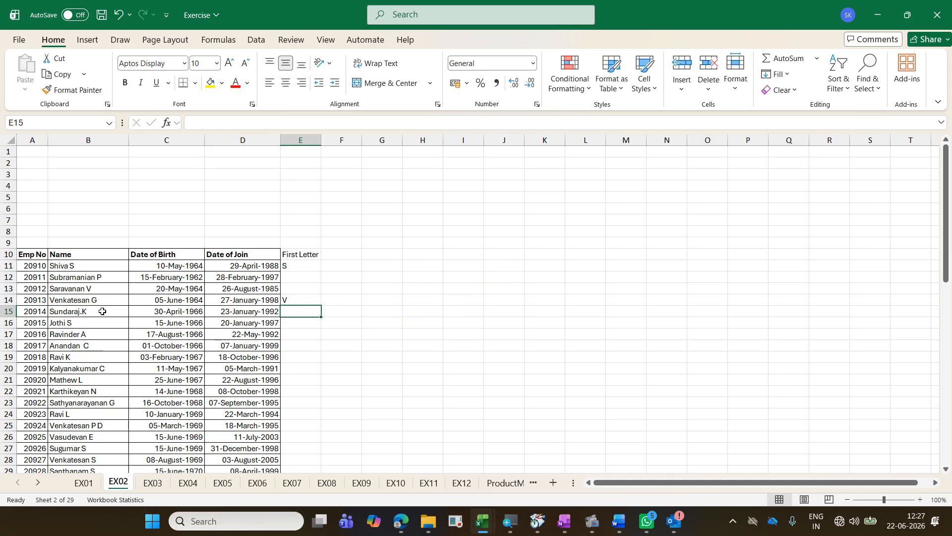
Step: Flash Fill the First Letter column from E15 and check the letters down to the last employee row
{"action": "key", "text": "ctrl+e"}
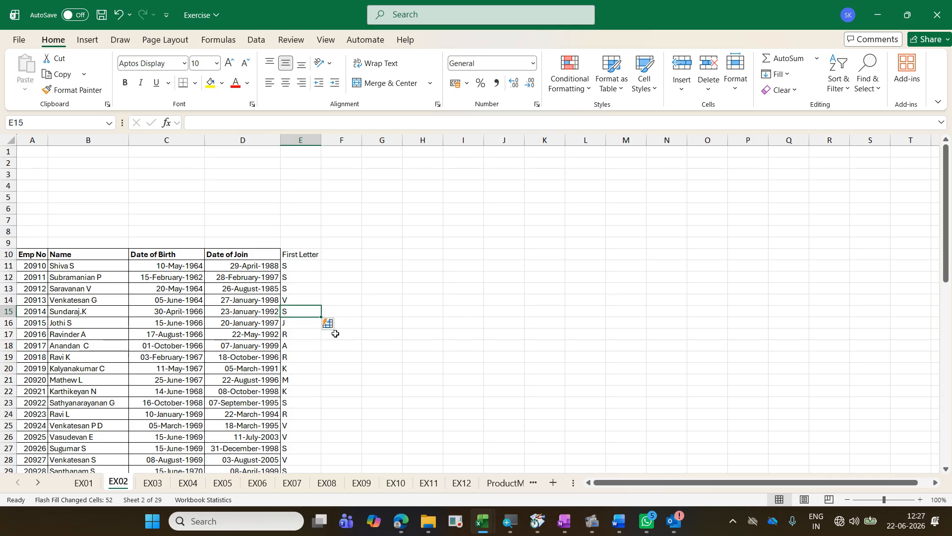
{"action": "scroll", "coordinate": [267, 348], "scroll_direction": "down", "scroll_amount": 16}
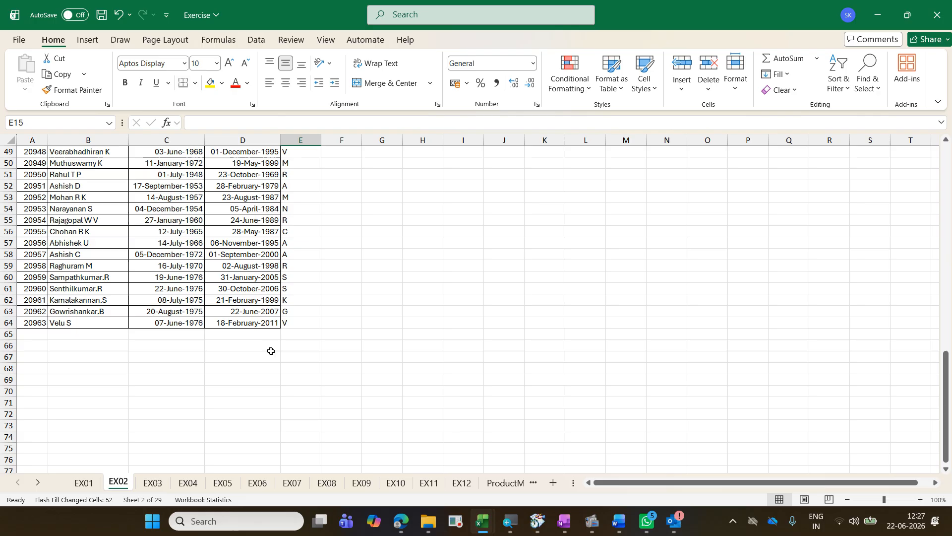
{"action": "scroll", "coordinate": [270, 351], "scroll_direction": "up", "scroll_amount": 6}
{"action": "scroll", "coordinate": [271, 351], "scroll_direction": "up", "scroll_amount": 10}
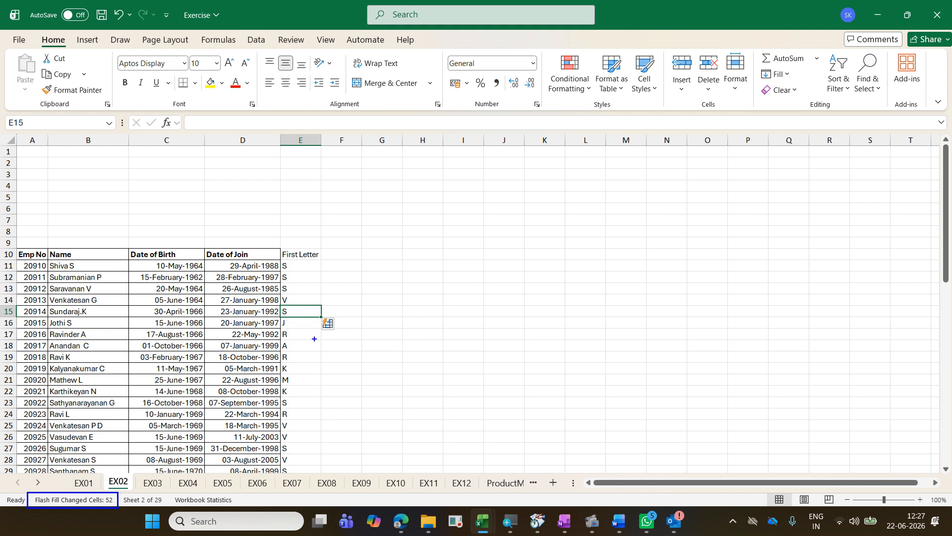
Step: Draw on-screen pen marks along the filled First Letter cells and at the Flash Fill changed-cells count, and clear them
{"action": "left_click_drag", "start_coordinate": [289, 265], "coordinate": [299, 435]}
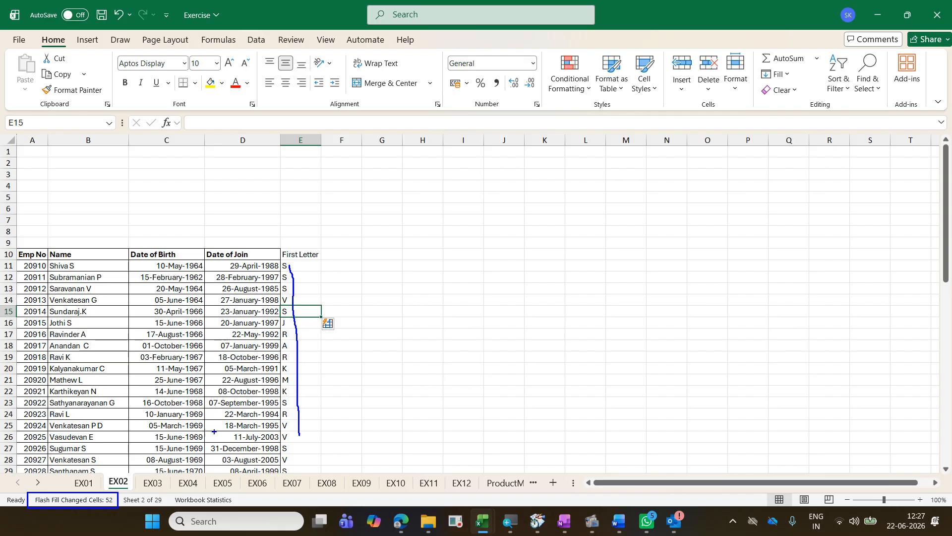
{"action": "mouse_move", "coordinate": [114, 493]}
{"action": "left_mouse_down"}
{"action": "mouse_move", "coordinate": [94, 496]}
{"action": "mouse_move", "coordinate": [110, 502]}
{"action": "left_mouse_up"}
{"action": "key", "text": "Escape"}
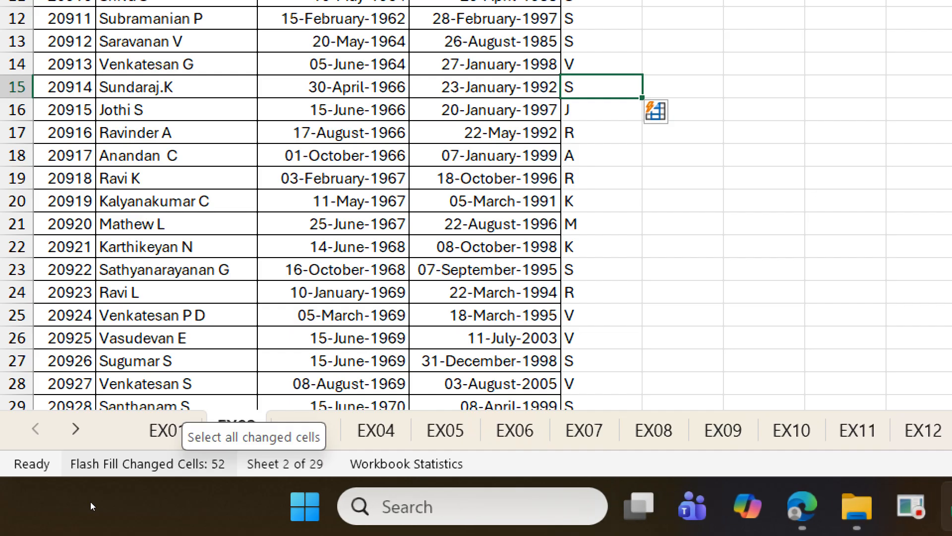
Step: Select all cells changed by Flash Fill in the First Letter column, deselect them and undo the fill
{"action": "left_click", "coordinate": [90, 464]}
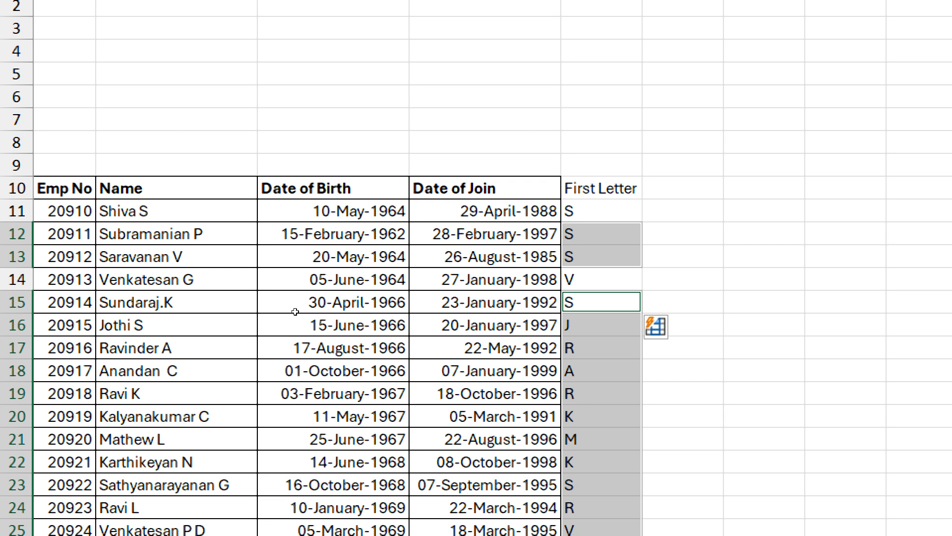
{"action": "scroll", "coordinate": [295, 311], "scroll_direction": "down", "scroll_amount": 2}
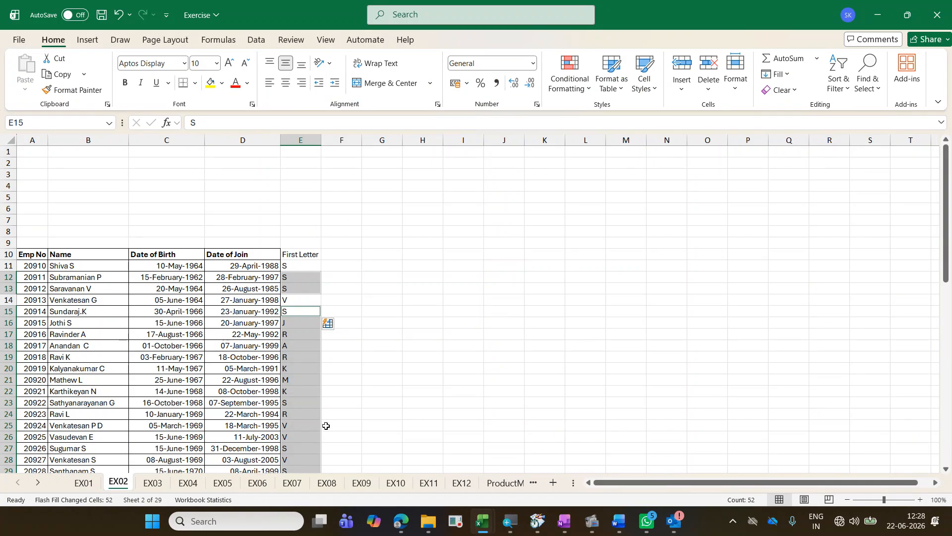
{"action": "left_click", "coordinate": [314, 343]}
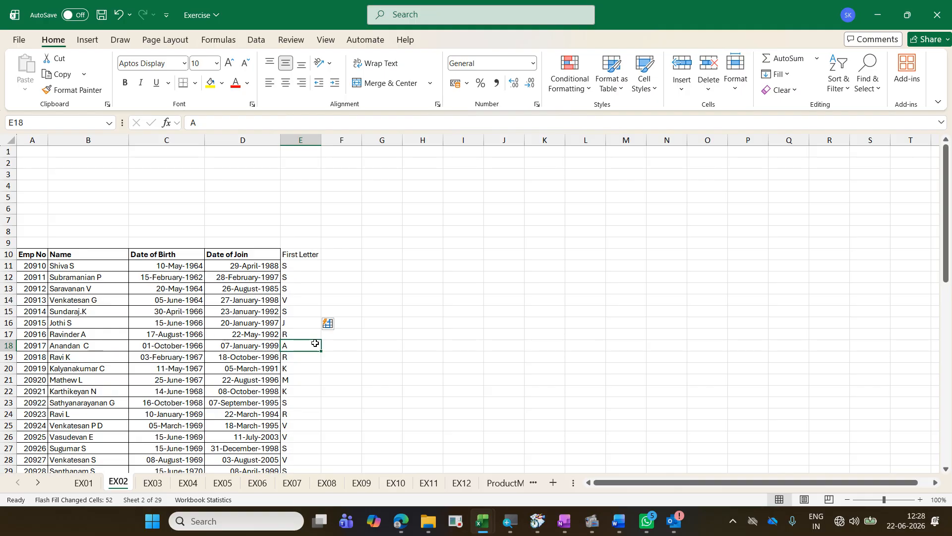
{"action": "key", "text": "ctrl+z"}
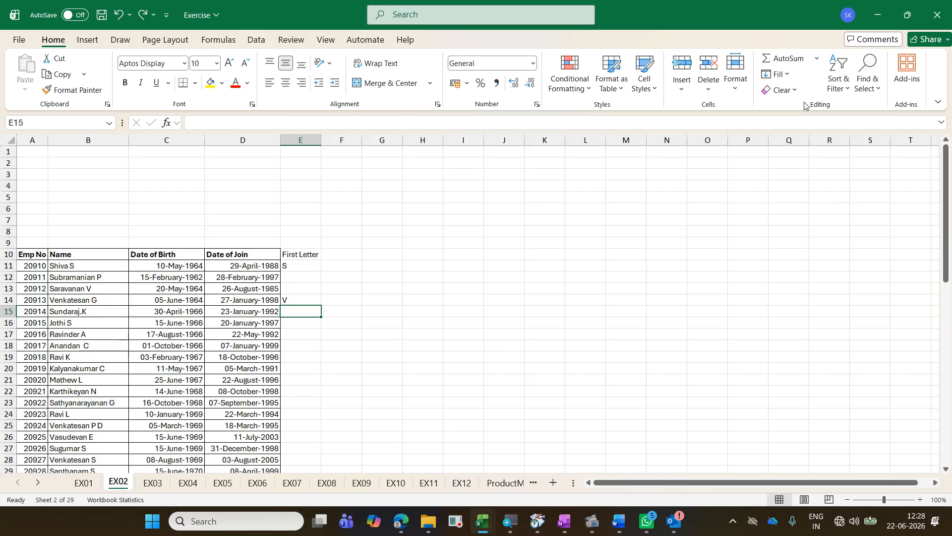
Step: Show the Fill options and mark the route to Flash Fill with on-screen boxes and arrows, and clear the marks
{"action": "left_click", "coordinate": [787, 75]}
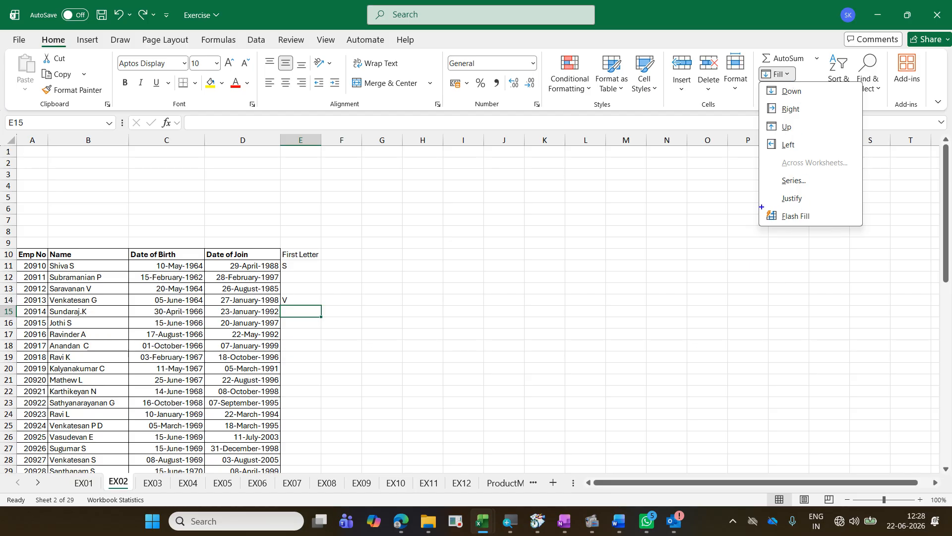
{"action": "left_click_drag", "start_coordinate": [762, 207], "coordinate": [846, 227]}
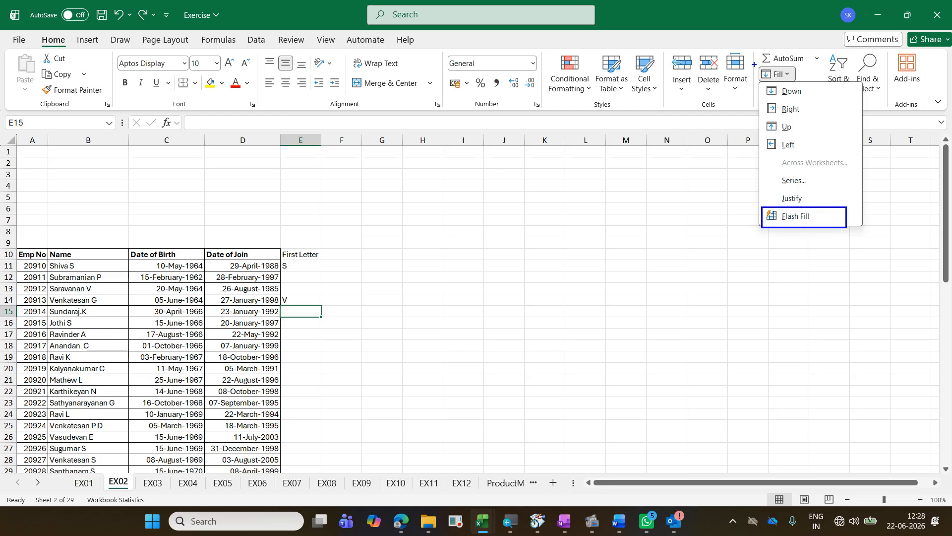
{"action": "left_click_drag", "start_coordinate": [755, 64], "coordinate": [798, 81]}
{"action": "left_click_drag", "start_coordinate": [835, 199], "coordinate": [768, 84]}
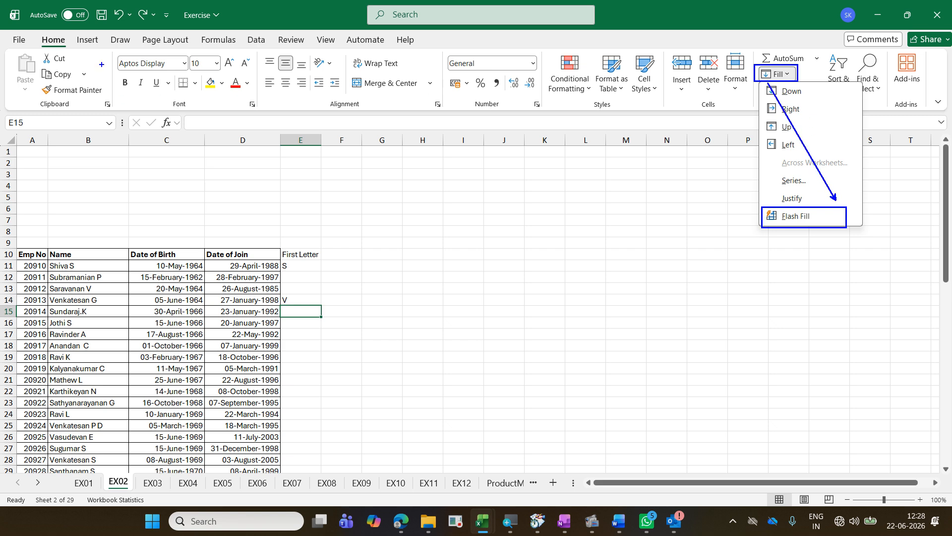
{"action": "left_click_drag", "start_coordinate": [31, 35], "coordinate": [71, 49]}
{"action": "mouse_move", "coordinate": [754, 80]}
{"action": "left_mouse_down"}
{"action": "mouse_move", "coordinate": [87, 30]}
{"action": "mouse_move", "coordinate": [70, 32]}
{"action": "mouse_move", "coordinate": [70, 81]}
{"action": "left_mouse_up"}
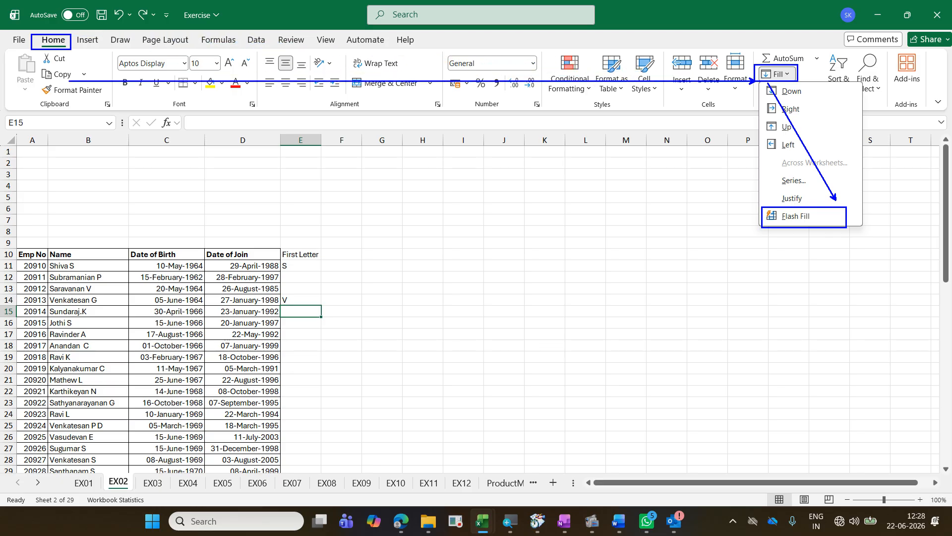
{"action": "key", "text": "Escape"}
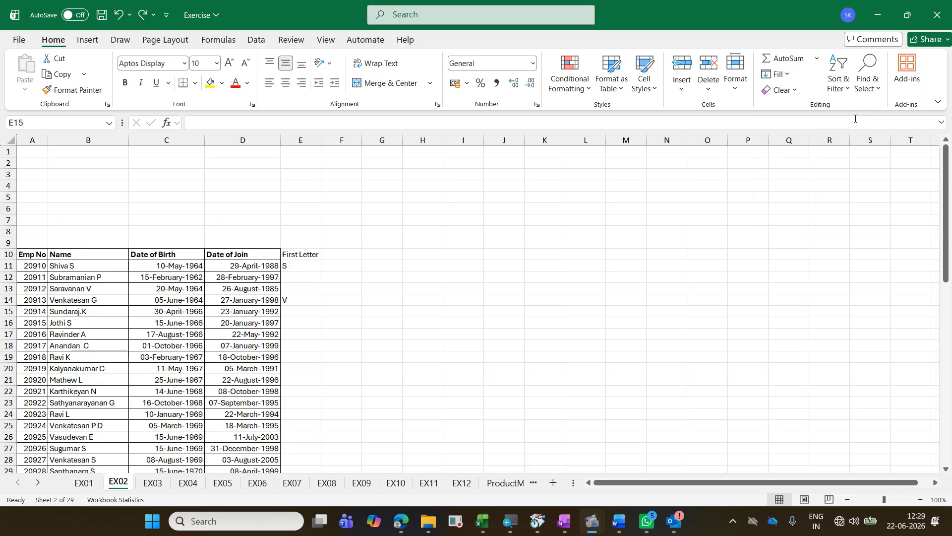
Step: Show the data tools and mark the Flash Fill command there with on-screen boxes and an arrow
{"action": "left_click", "coordinate": [257, 39]}
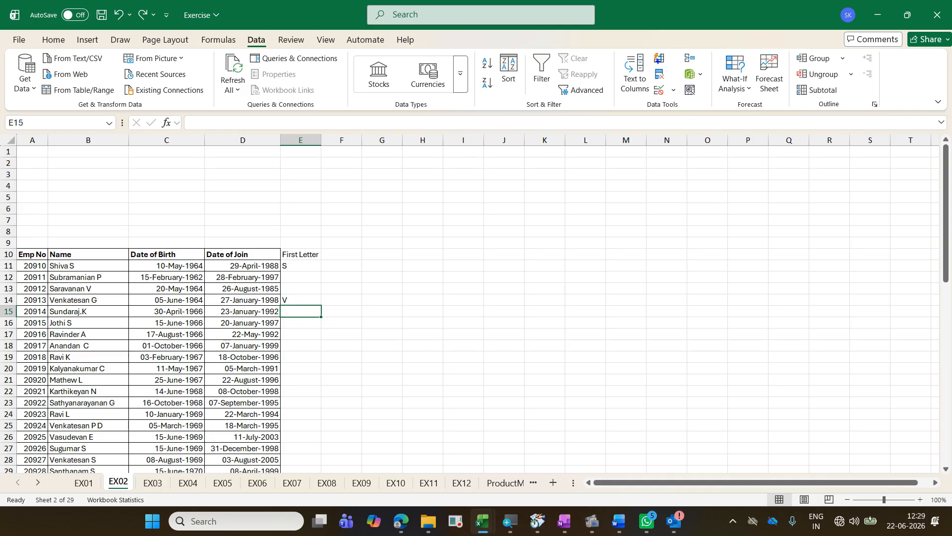
{"action": "left_click_drag", "start_coordinate": [643, 101], "coordinate": [684, 111]}
{"action": "left_click_drag", "start_coordinate": [649, 49], "coordinate": [670, 65]}
{"action": "left_click_drag", "start_coordinate": [246, 35], "coordinate": [268, 48]}
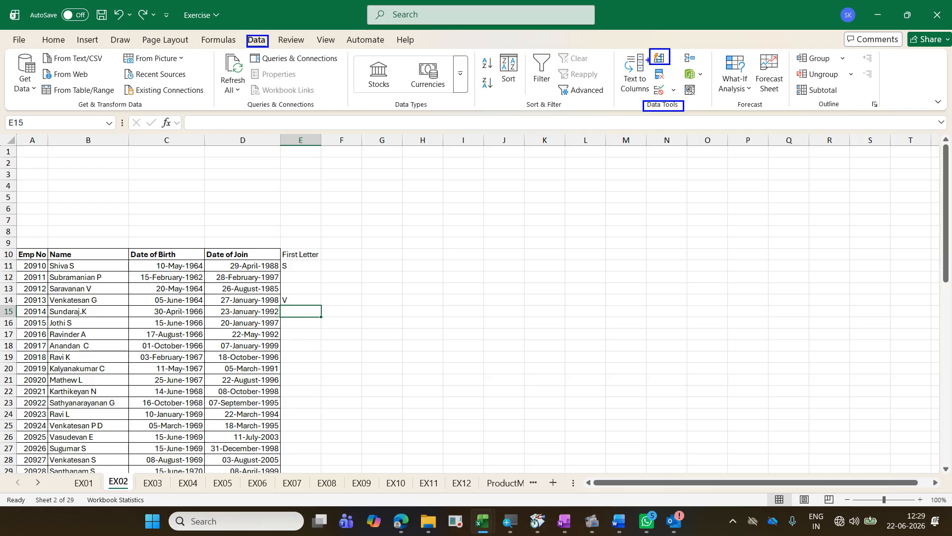
{"action": "left_click_drag", "start_coordinate": [648, 59], "coordinate": [266, 37]}
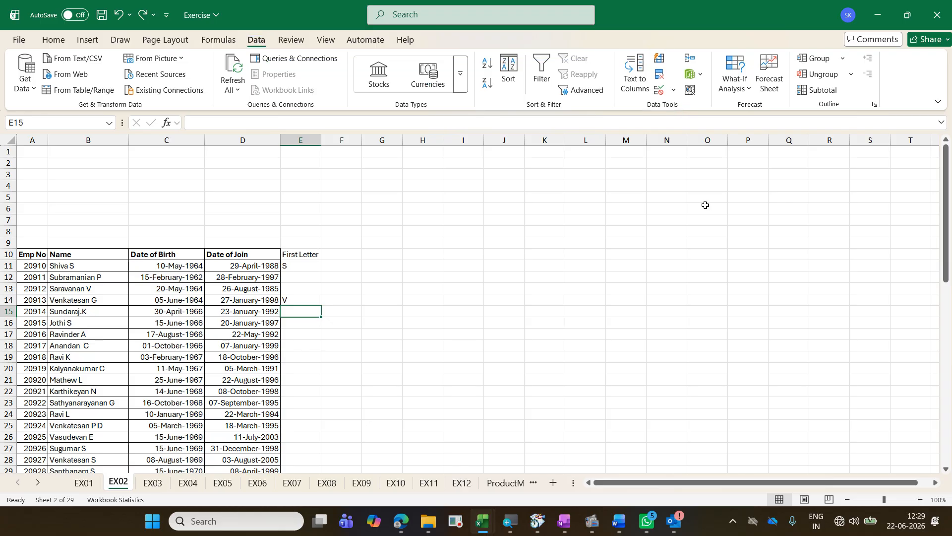
Step: Flash Fill the remaining First Letter cells from E15 and add the column heading Intial in F10
{"action": "key", "text": "ctrl+e"}
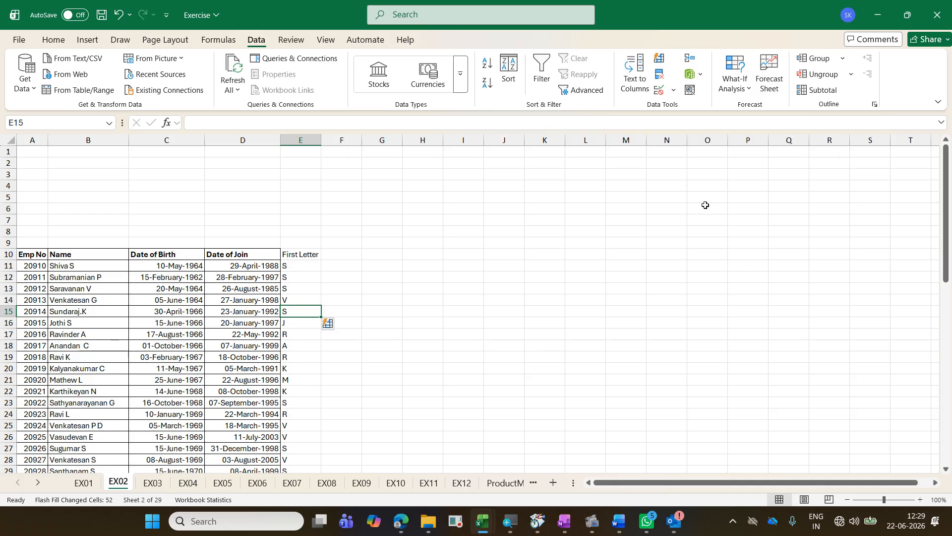
{"action": "key", "text": "Up"}
{"action": "key", "text": "Up"}
{"action": "key", "text": "Up"}
{"action": "key", "text": "Up"}
{"action": "key", "text": "Up"}
{"action": "key", "text": "Right"}
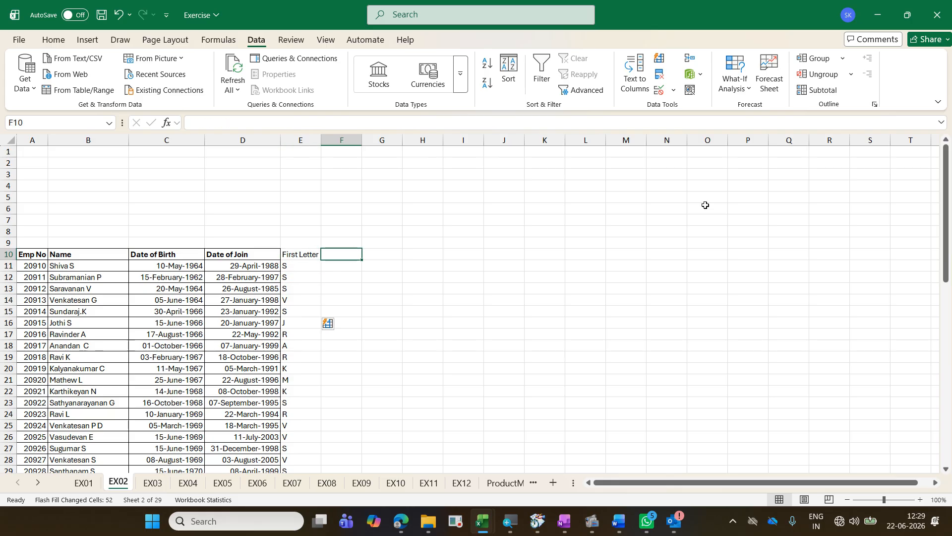
{"action": "type", "text": "Intia"}
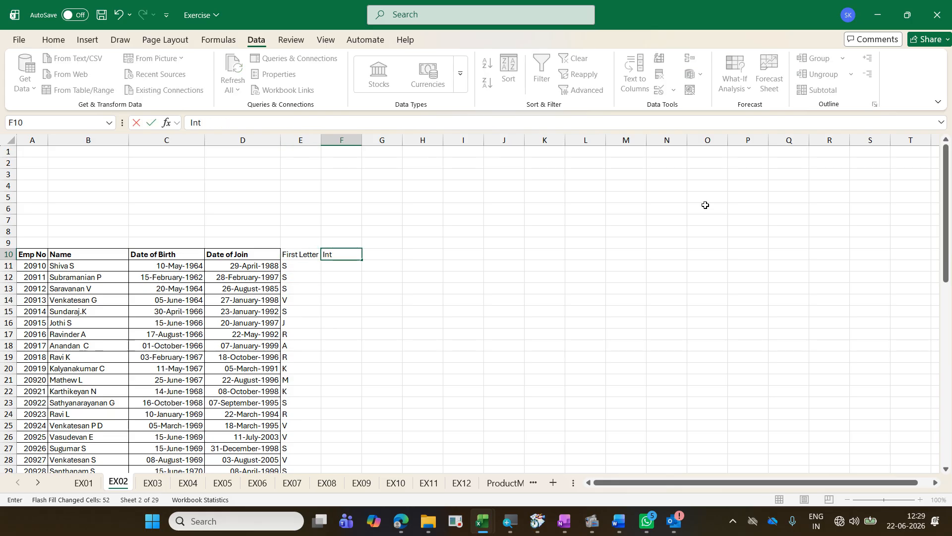
{"action": "type", "text": "l"}
{"action": "key", "text": "Return"}
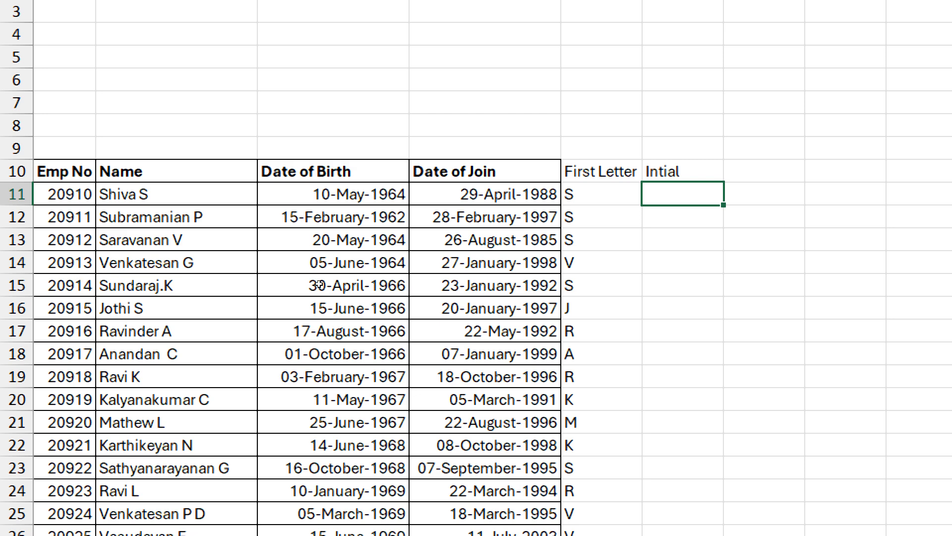
Step: Enter the sample initials S in F11 and P in F12 for the first two employees
{"action": "type", "text": "S"}
{"action": "key", "text": "Return"}
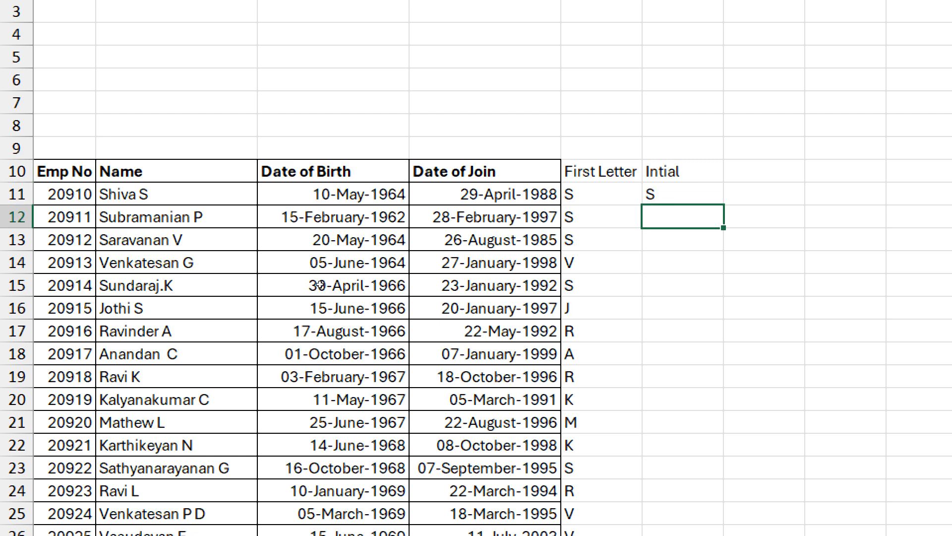
{"action": "type", "text": "P"}
{"action": "key", "text": "Return"}
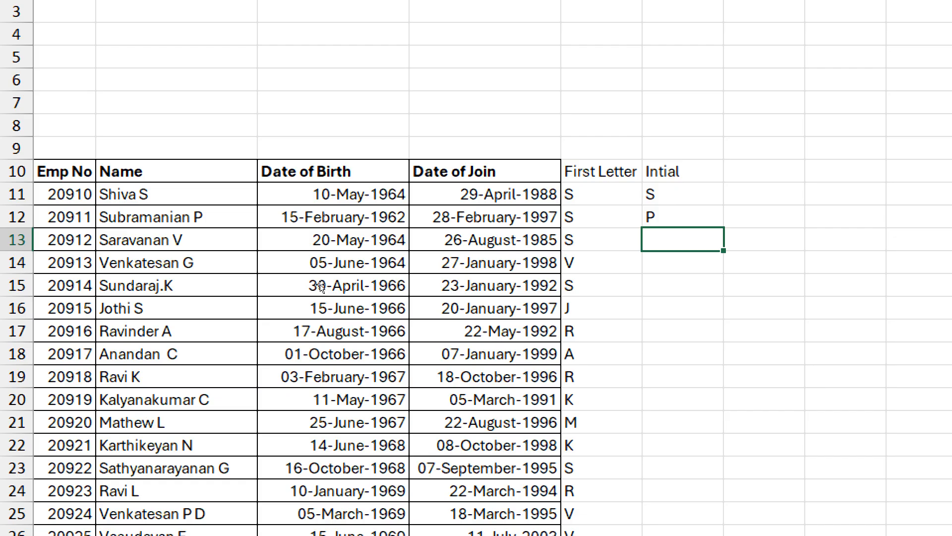
Step: Try Flash Fill on the Intial column from F13, and undo that fill together with the sample entry in F12
{"action": "key", "text": "ctrl+e"}
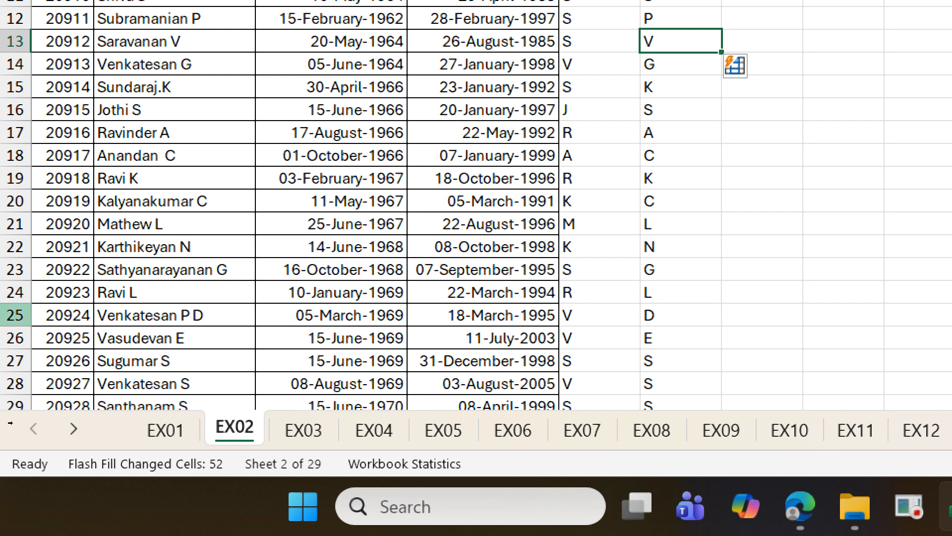
{"action": "left_click", "coordinate": [15, 314]}
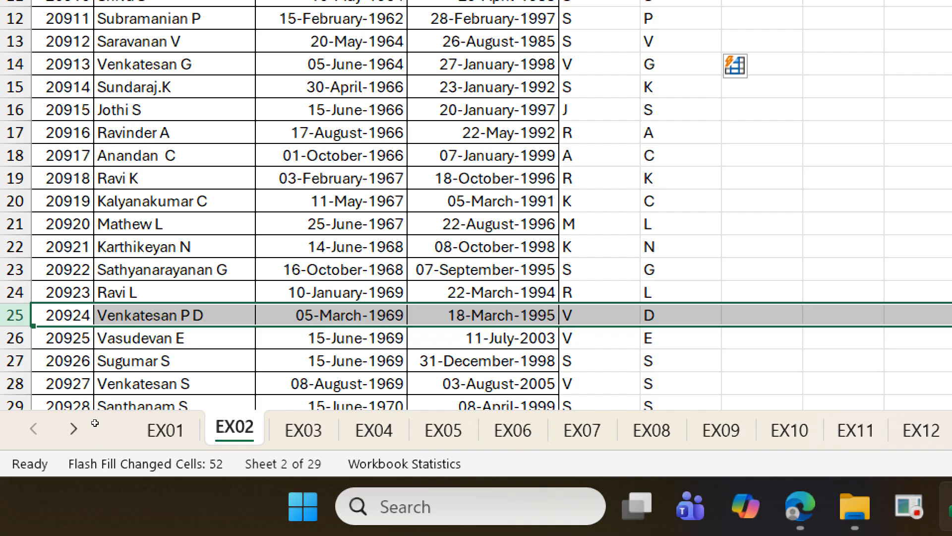
{"action": "scroll", "coordinate": [102, 425], "scroll_direction": "down", "scroll_amount": 5}
{"action": "scroll", "coordinate": [101, 425], "scroll_direction": "down", "scroll_amount": 5}
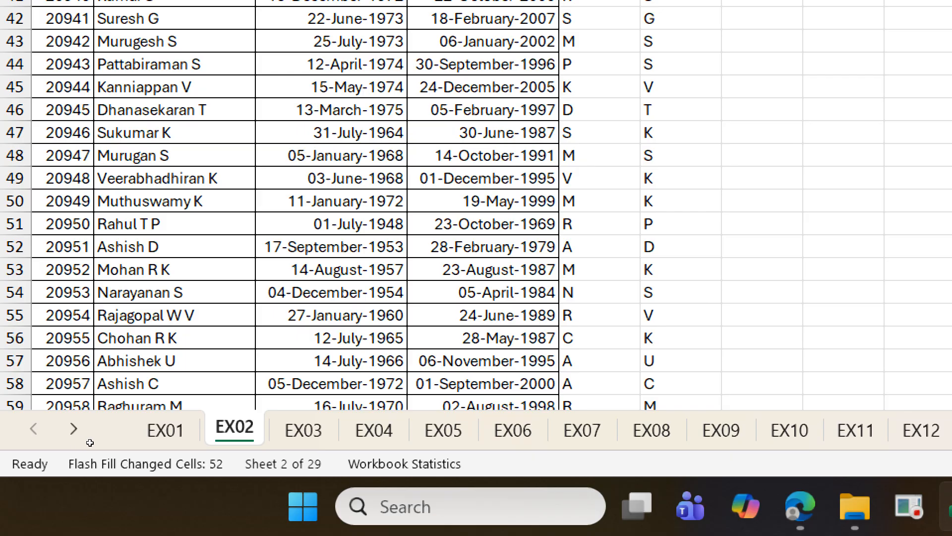
{"action": "scroll", "coordinate": [90, 441], "scroll_direction": "up", "scroll_amount": 10}
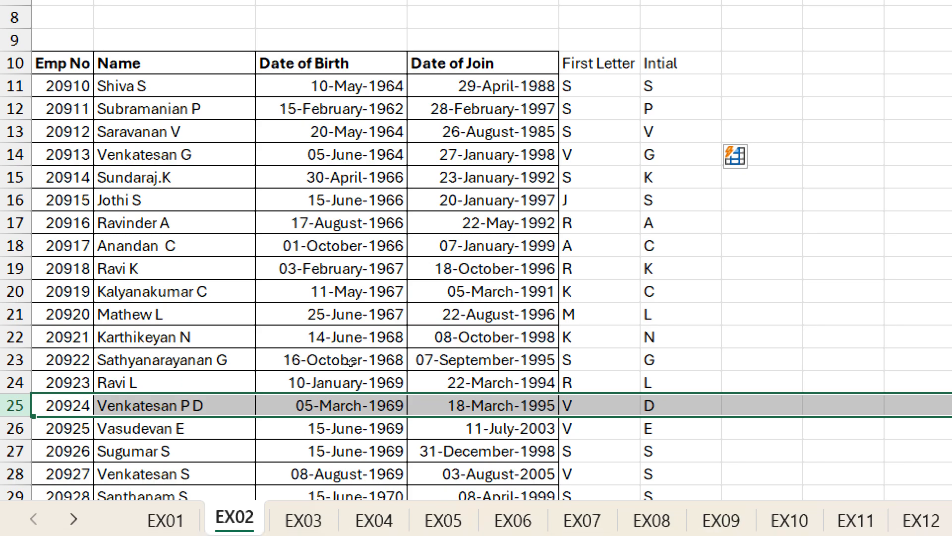
{"action": "left_click", "coordinate": [669, 268]}
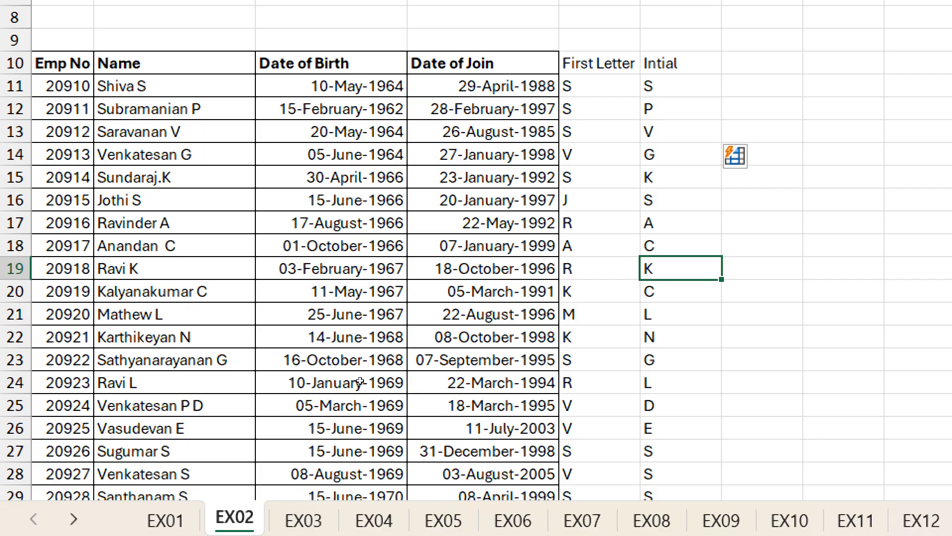
{"action": "key", "text": "ctrl+z"}
{"action": "key", "text": "ctrl+z"}
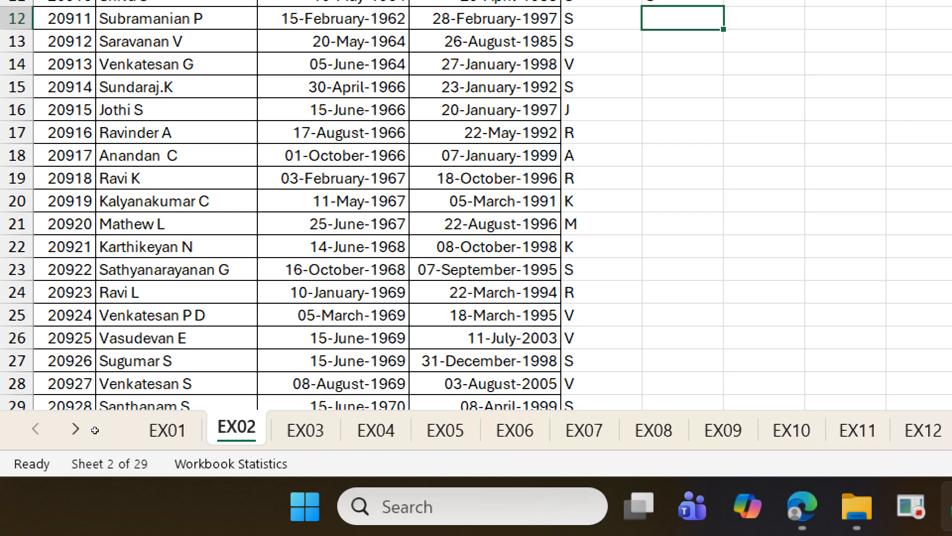
Step: Enter the two-initial sample P D in F25 and Flash Fill the rest of the Intial column from F26
{"action": "left_click", "coordinate": [99, 315]}
{"action": "left_click", "coordinate": [12, 316]}
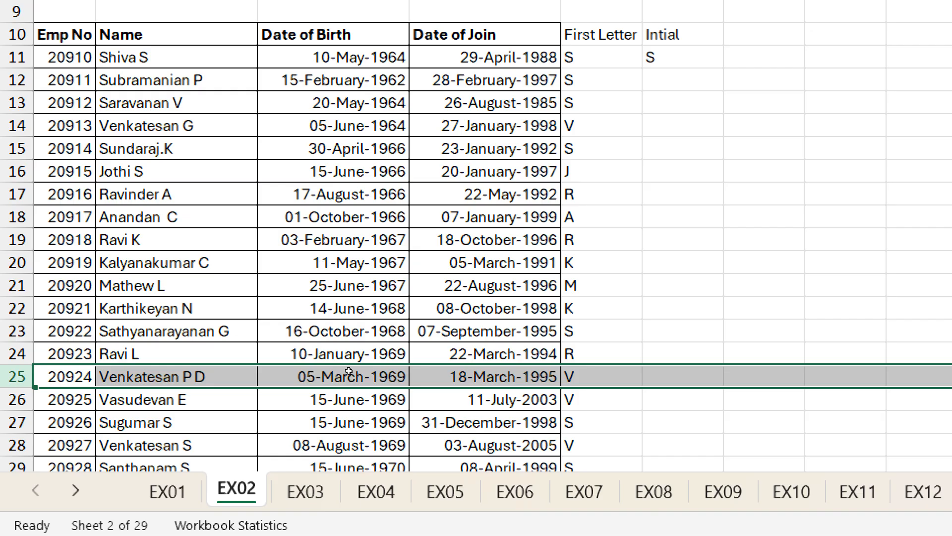
{"action": "key", "text": "ctrl+Right"}
{"action": "key", "text": "Right"}
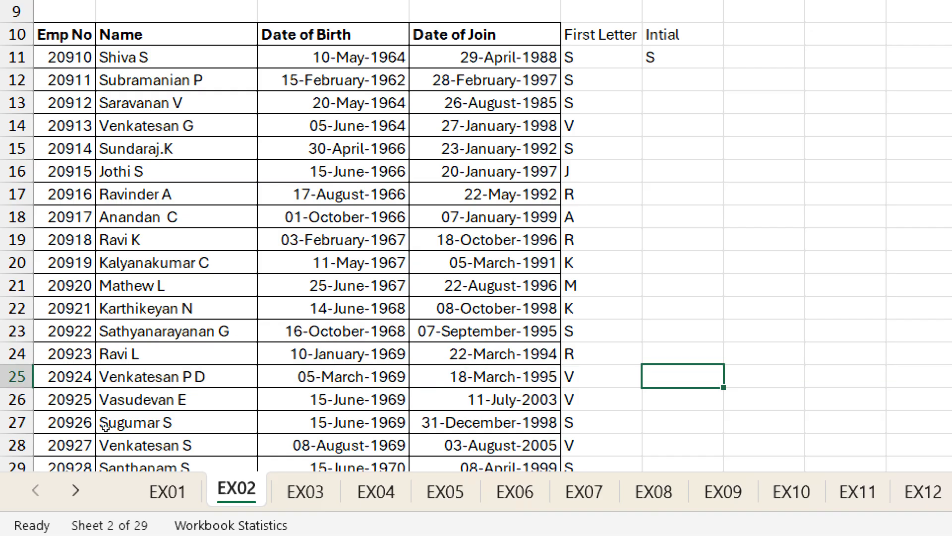
{"action": "type", "text": "P D"}
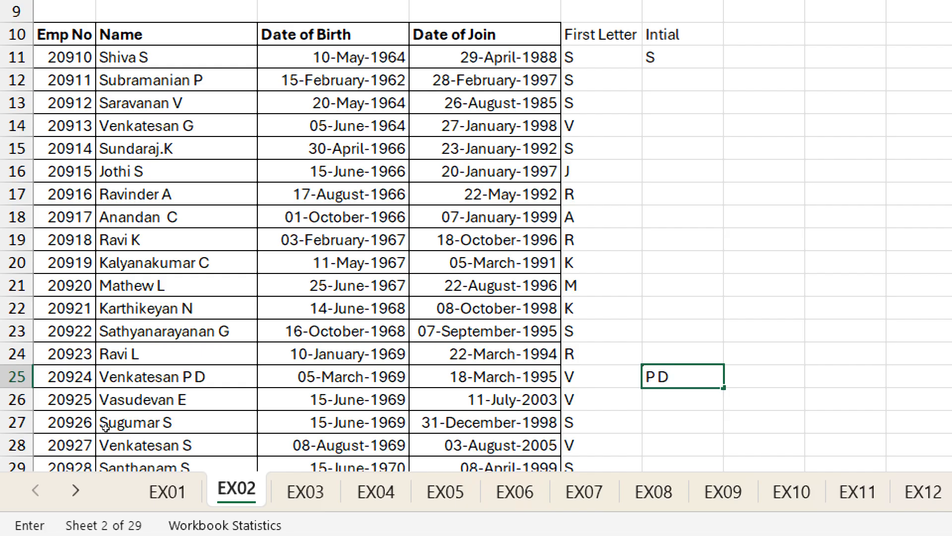
{"action": "key", "text": "Return"}
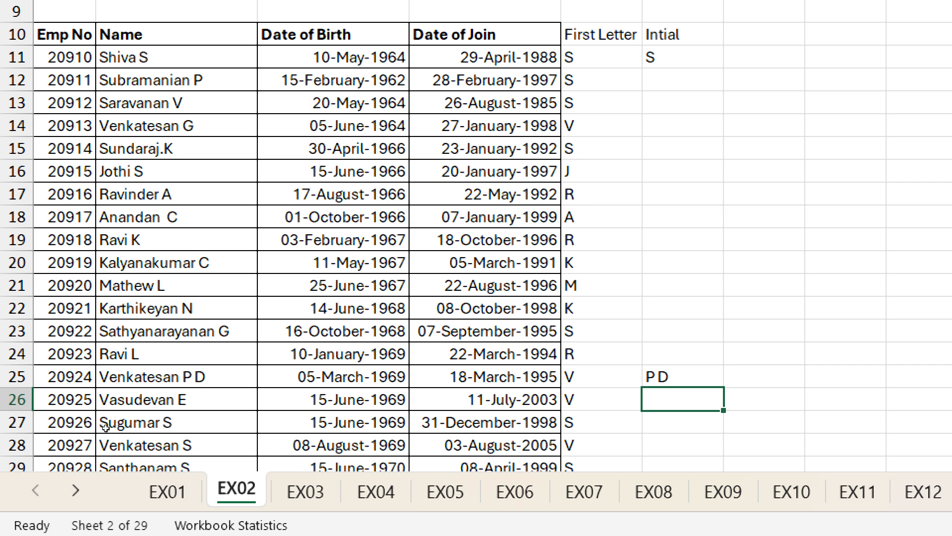
{"action": "key", "text": "ctrl+e"}
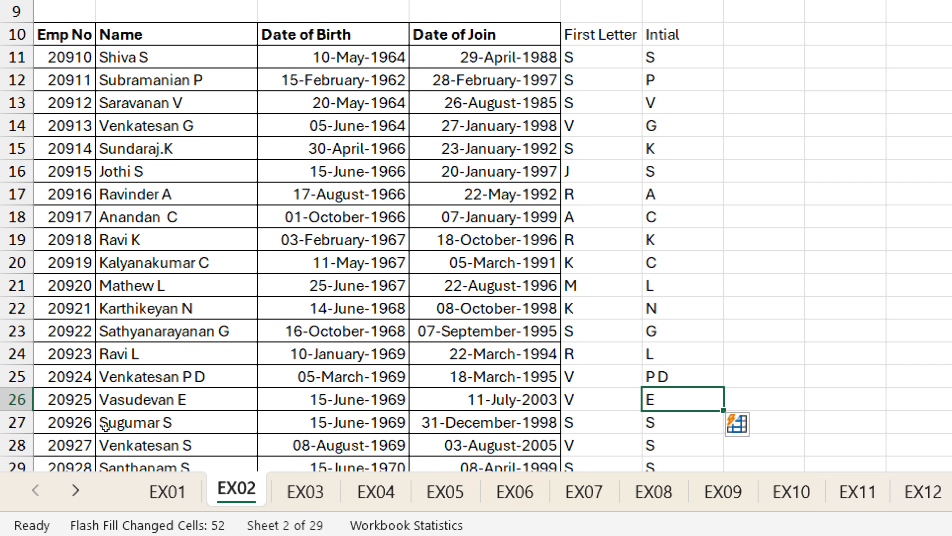
{"action": "scroll", "coordinate": [106, 427], "scroll_direction": "down", "scroll_amount": 10}
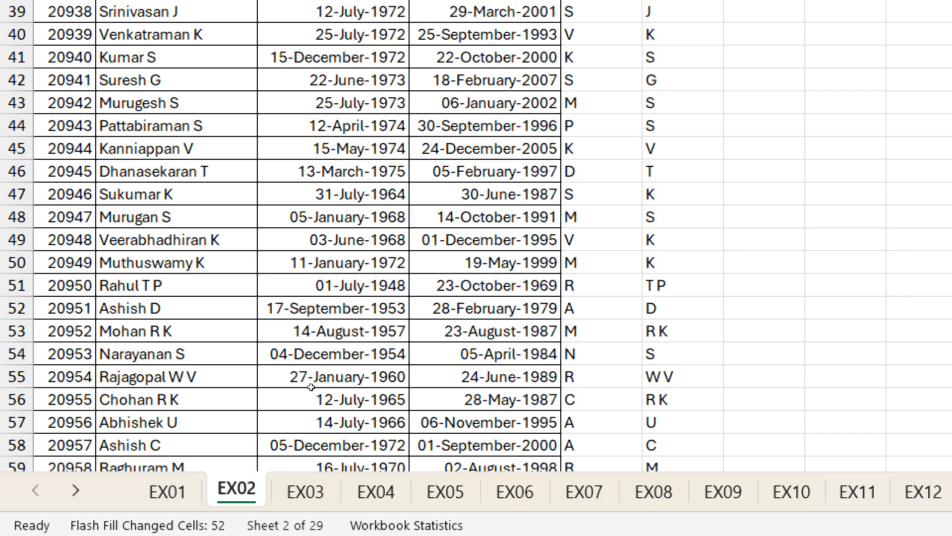
{"action": "scroll", "coordinate": [337, 437], "scroll_direction": "up", "scroll_amount": 10}
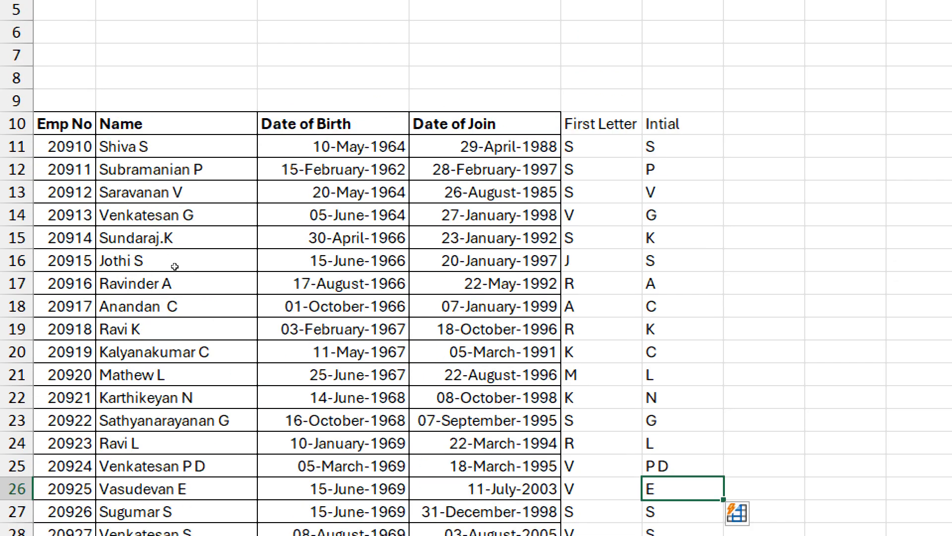
Step: Enter the birth-month samples May in G11 and Feb in G12, and Flash Fill the months from G13
{"action": "left_click", "coordinate": [764, 146]}
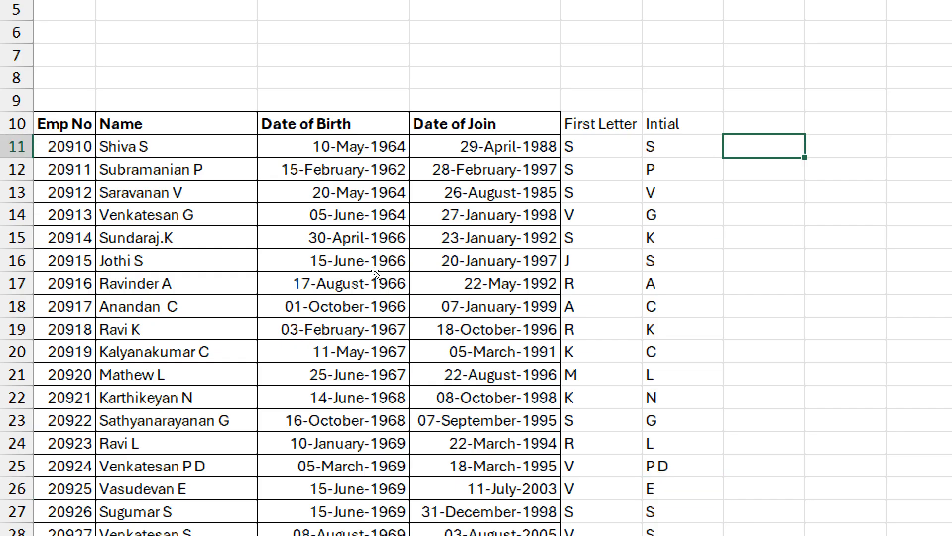
{"action": "type", "text": "May"}
{"action": "key", "text": "Return"}
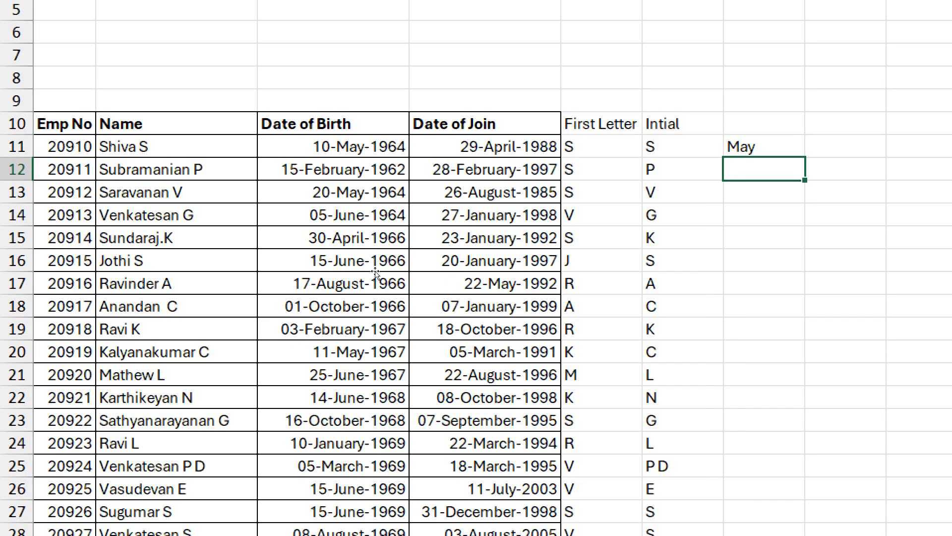
{"action": "type", "text": "February"}
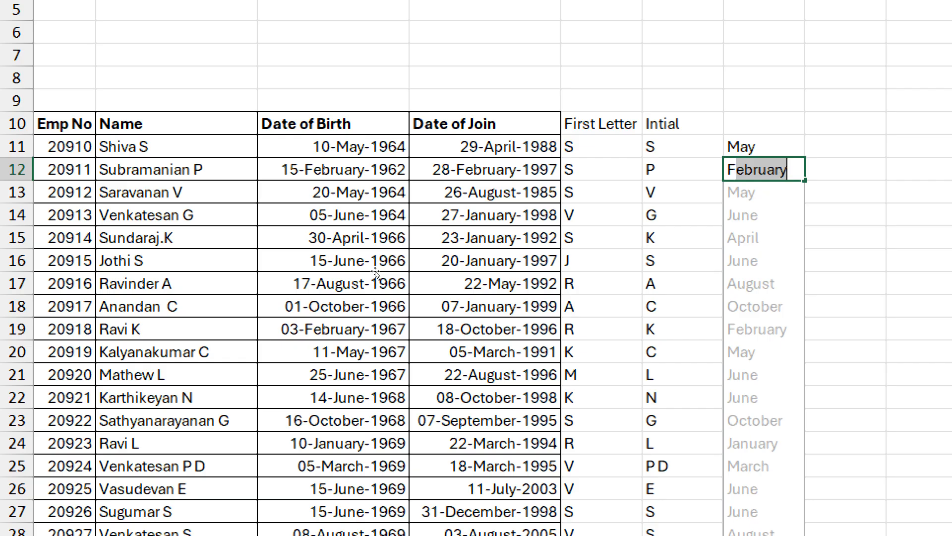
{"action": "type", "text": "eb"}
{"action": "key", "text": "BackSpace"}
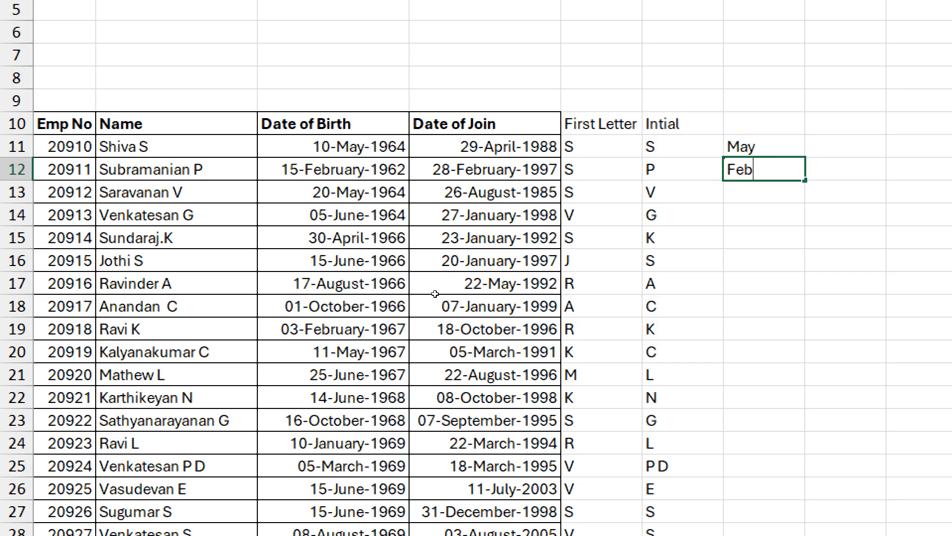
{"action": "key", "text": "Return"}
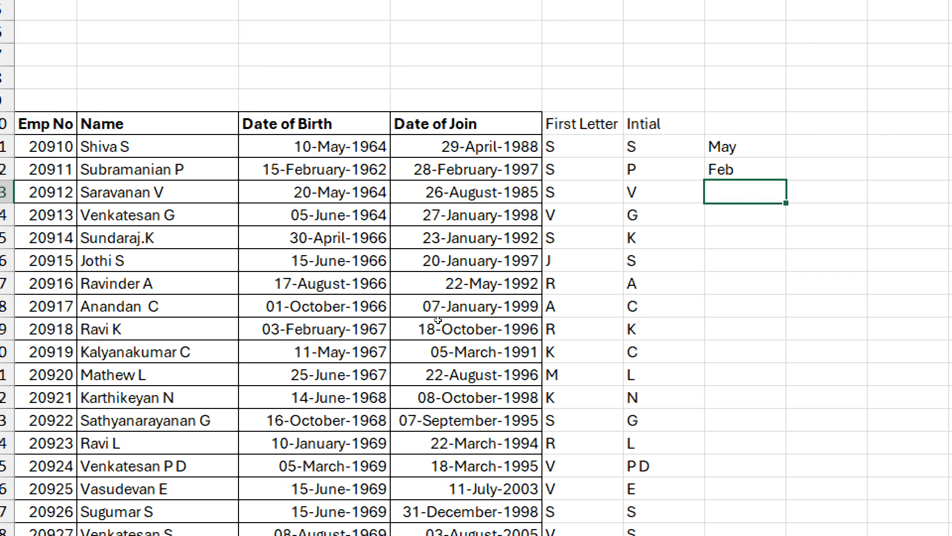
{"action": "key", "text": "ctrl+e"}
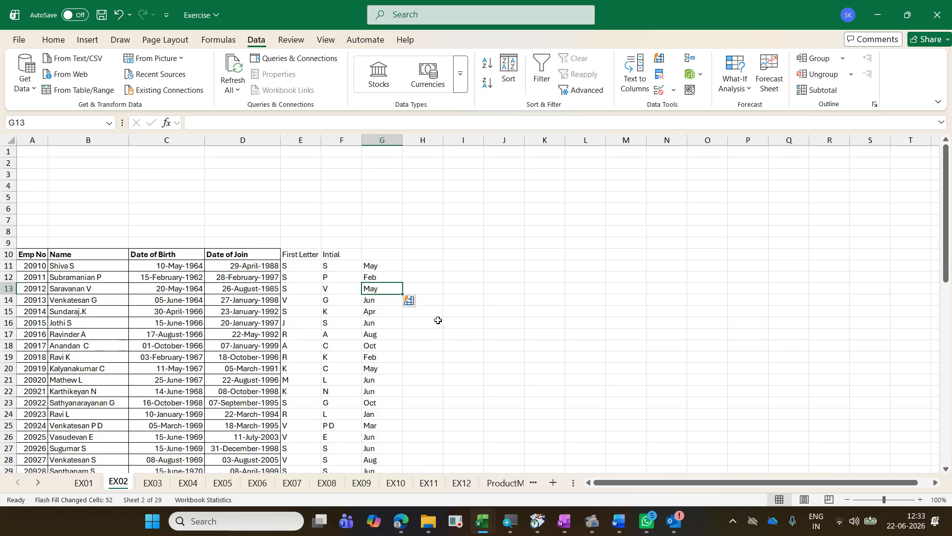
Step: Enter the first employee's name in capital letters in H11 and Flash Fill the uppercase names from H12
{"action": "left_click", "coordinate": [423, 268]}
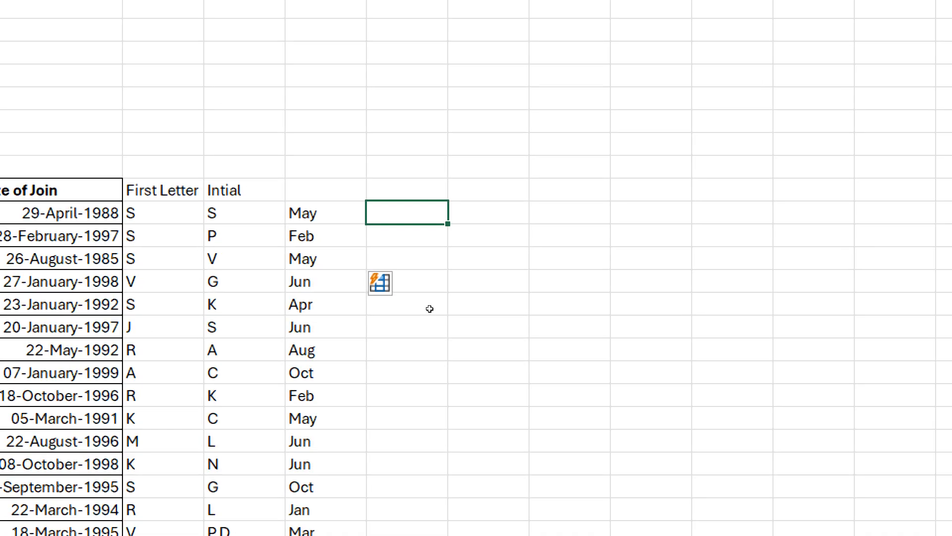
{"action": "type", "text": "Shi"}
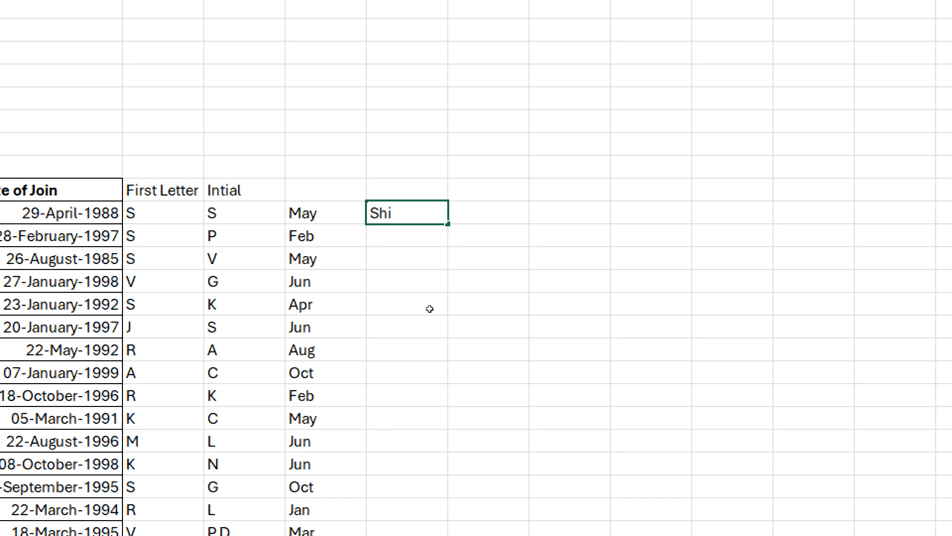
{"action": "type", "text": "v"}
{"action": "key", "text": "BackSpace"}
{"action": "key", "text": "BackSpace"}
{"action": "key", "text": "BackSpace"}
{"action": "type", "text": "HIVA S"}
{"action": "key", "text": "Return"}
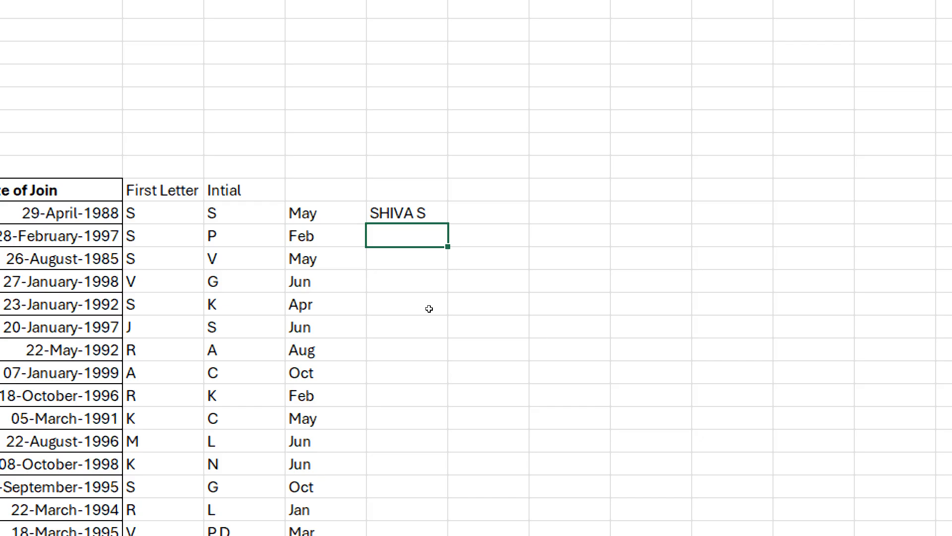
{"action": "key", "text": "ctrl+e"}
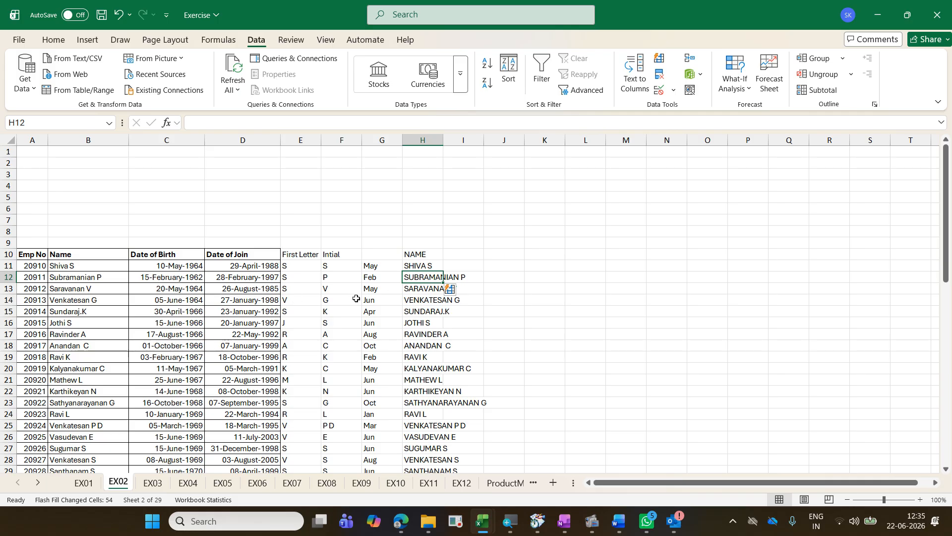
Step: Enter the birth-day samples 10 in J11 and 15 in J12, and try to Flash Fill from J13
{"action": "left_click", "coordinate": [500, 266]}
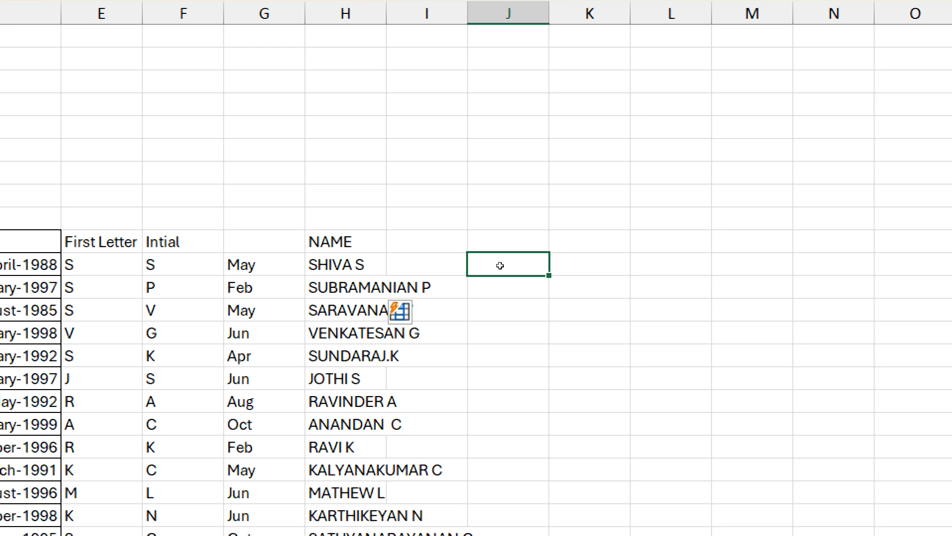
{"action": "type", "text": "10"}
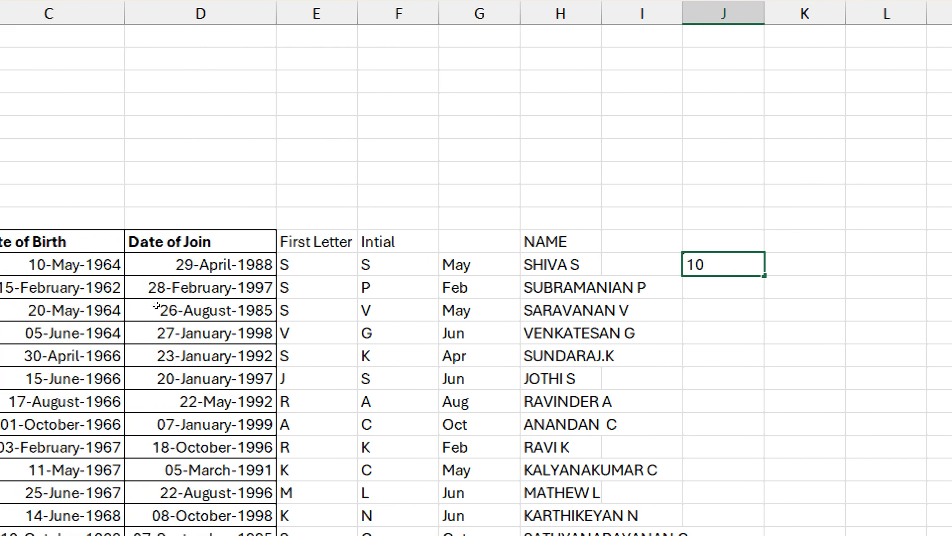
{"action": "key", "text": "Return"}
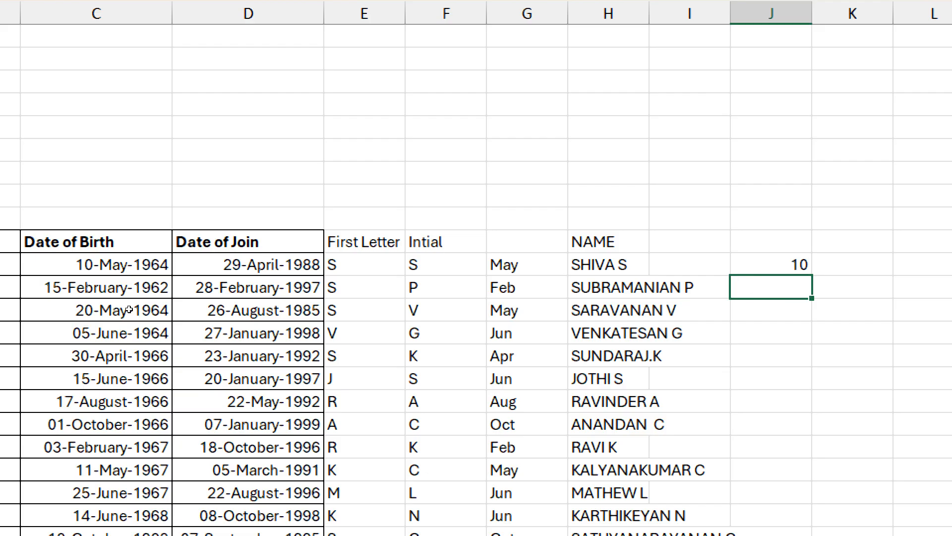
{"action": "type", "text": "15"}
{"action": "key", "text": "Return"}
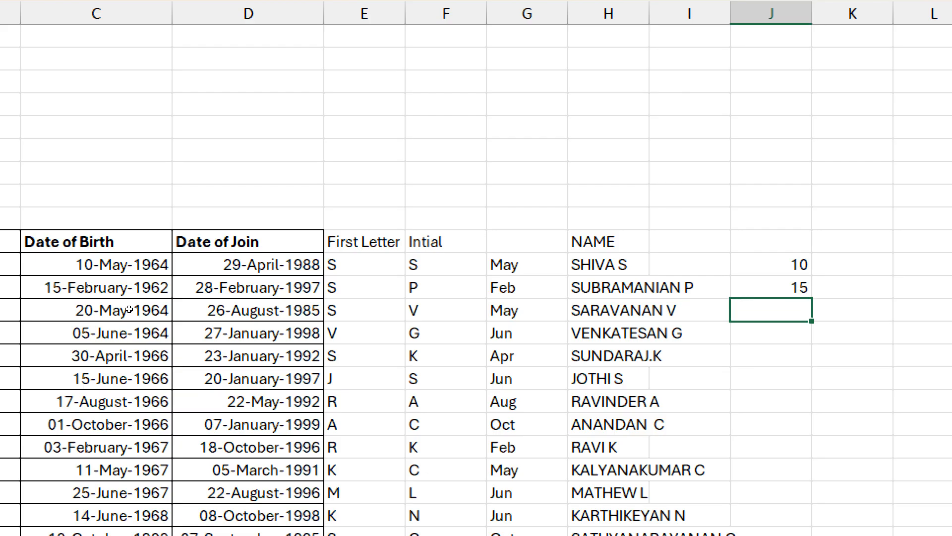
{"action": "key", "text": "ctrl+e"}
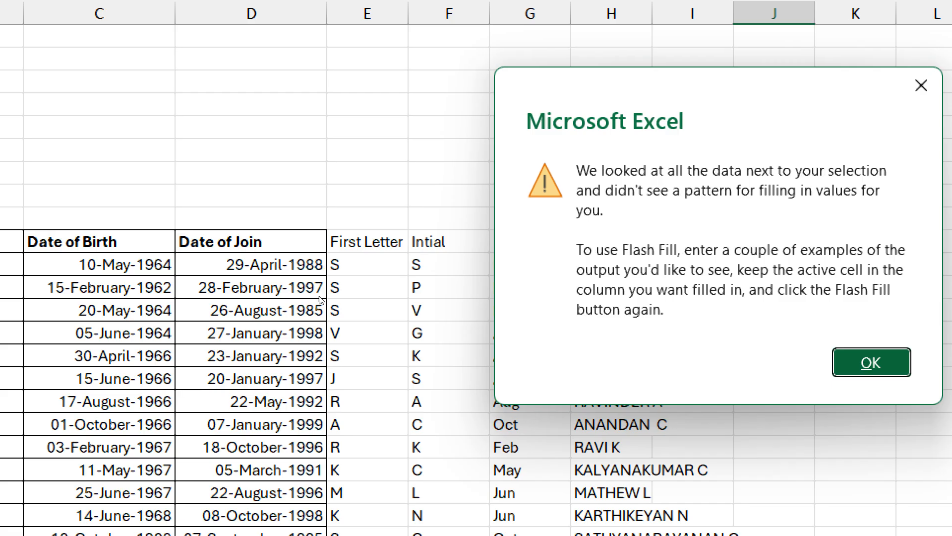
{"action": "key", "text": "Return"}
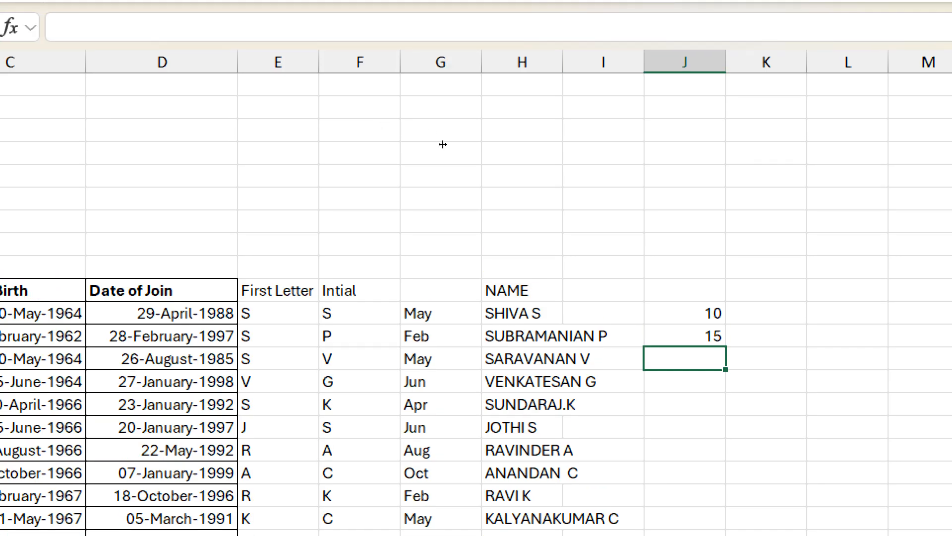
Step: Autofit column H to the uppercase names and move the samples 10 and 15 from J11:J12 to I11:I12
{"action": "double_click", "coordinate": [564, 14]}
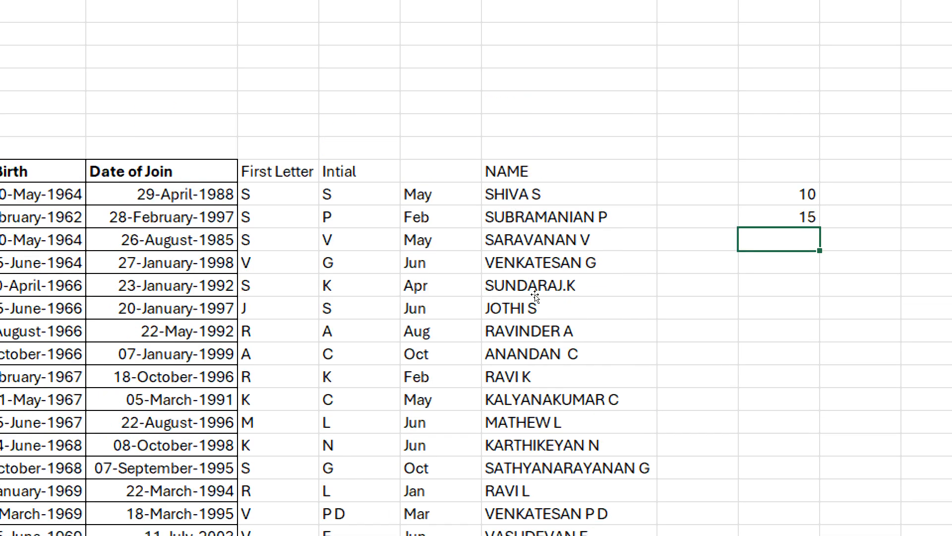
{"action": "key", "text": "Up"}
{"action": "key", "text": "Up"}
{"action": "key", "text": "shift+Down"}
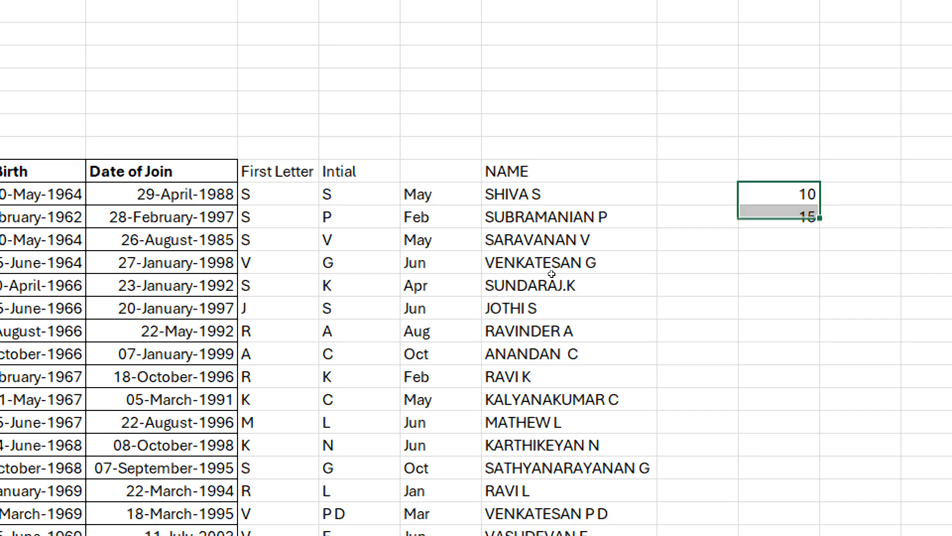
{"action": "left_click_drag", "start_coordinate": [739, 218], "coordinate": [657, 218]}
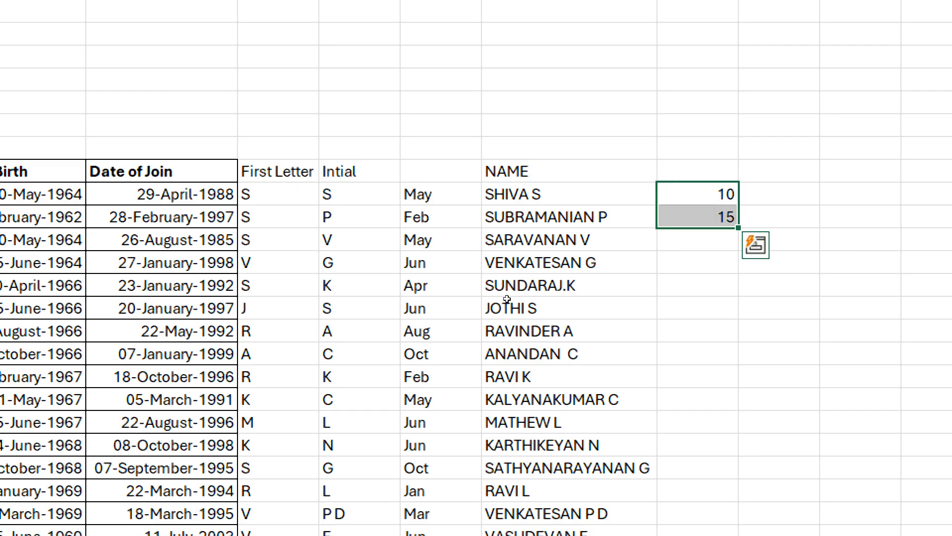
Step: Flash Fill the remaining day numbers of the birth dates in column I from I14 and check the filled values
{"action": "key", "text": "Down"}
{"action": "key", "text": "Down"}
{"action": "key", "text": "Down"}
{"action": "key", "text": "ctrl+e"}
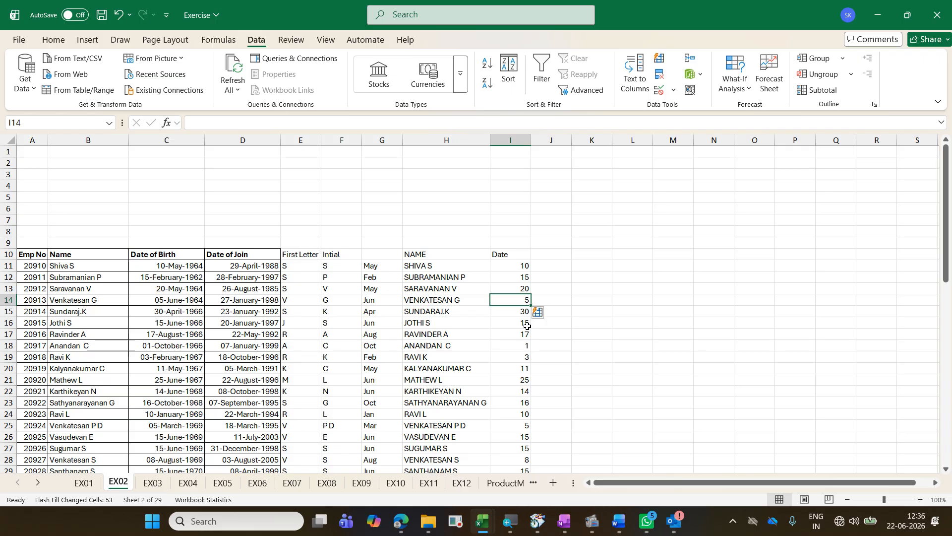
{"action": "left_click", "coordinate": [525, 348]}
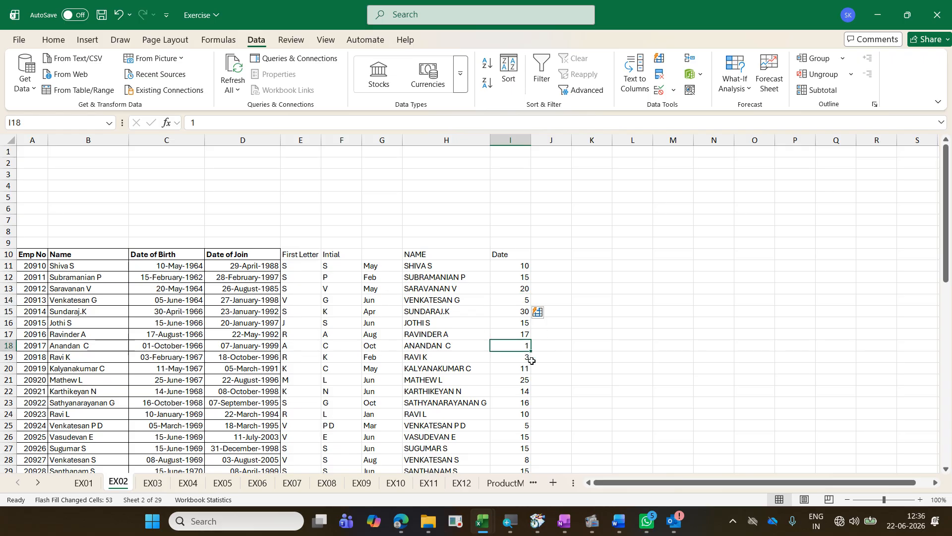
{"action": "key", "text": "Down"}
{"action": "key", "text": "Down"}
{"action": "key", "text": "Down"}
{"action": "key", "text": "Down"}
{"action": "key", "text": "Down"}
{"action": "key", "text": "Down"}
{"action": "key", "text": "Down"}
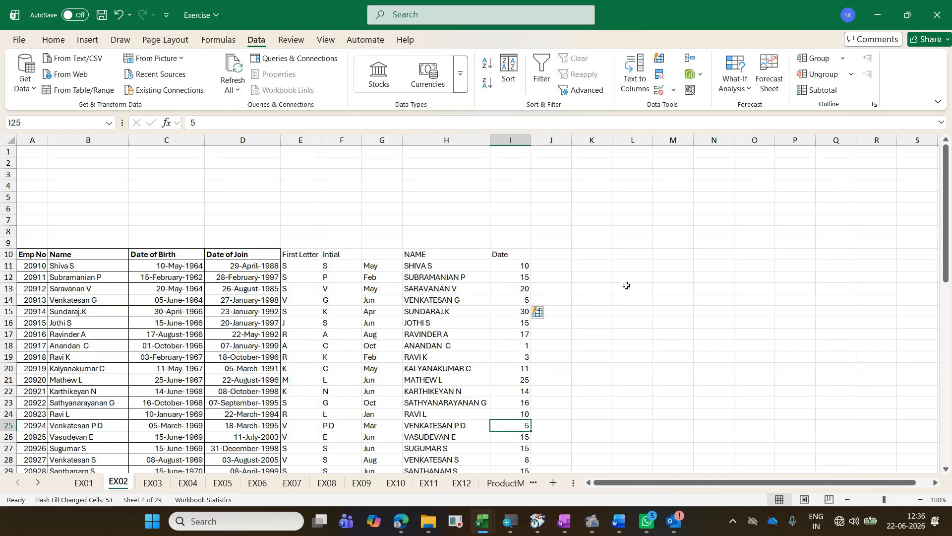
Step: Enter 002 in N10 and 05 as text with a leading apostrophe in N11, and compare their alignment with the Name and Emp No columns
{"action": "left_click", "coordinate": [699, 256]}
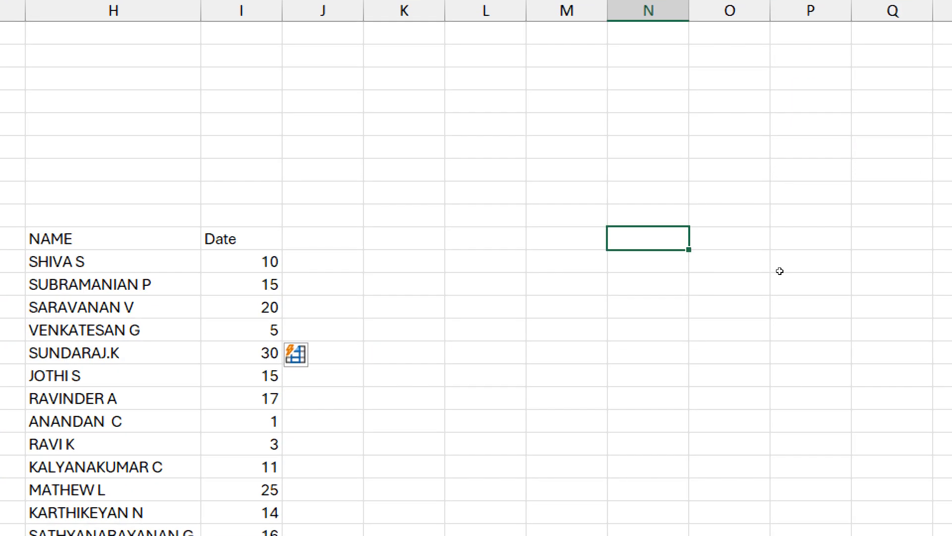
{"action": "type", "text": "002"}
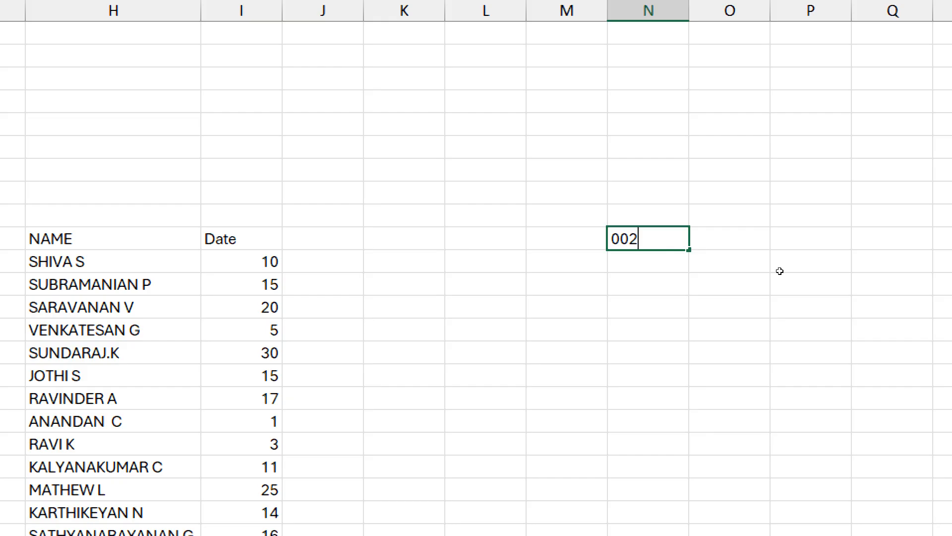
{"action": "key", "text": "Return"}
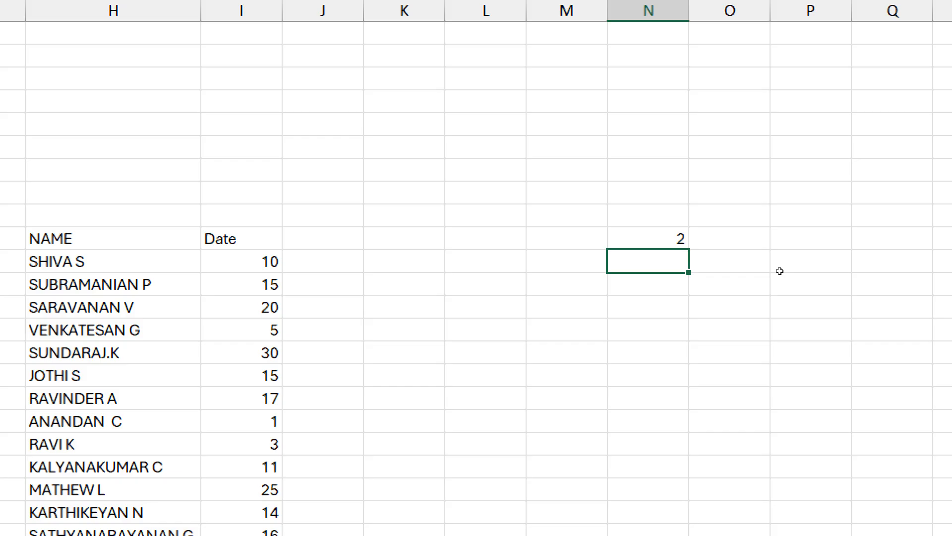
{"action": "type", "text": "'05"}
{"action": "key", "text": "Return"}
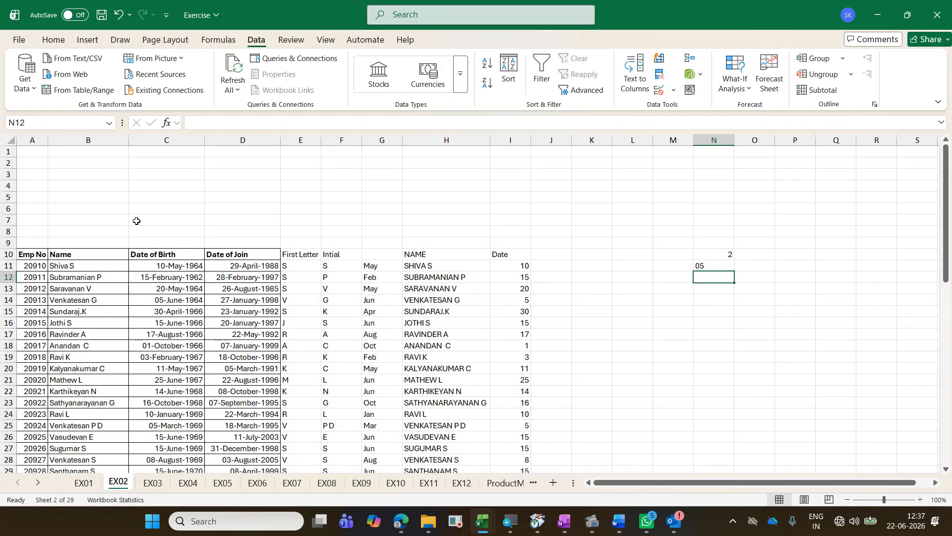
{"action": "left_click_drag", "start_coordinate": [96, 267], "coordinate": [89, 403]}
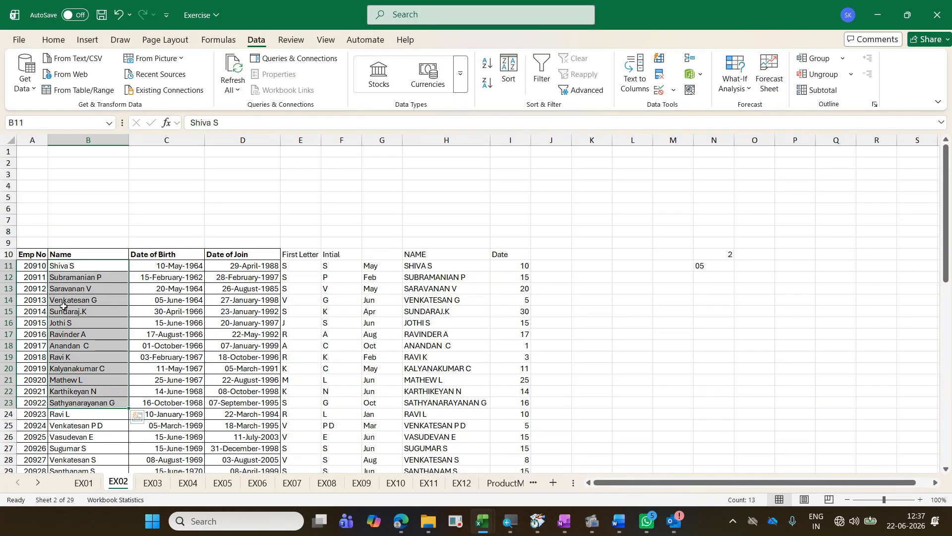
{"action": "left_click_drag", "start_coordinate": [32, 265], "coordinate": [32, 357]}
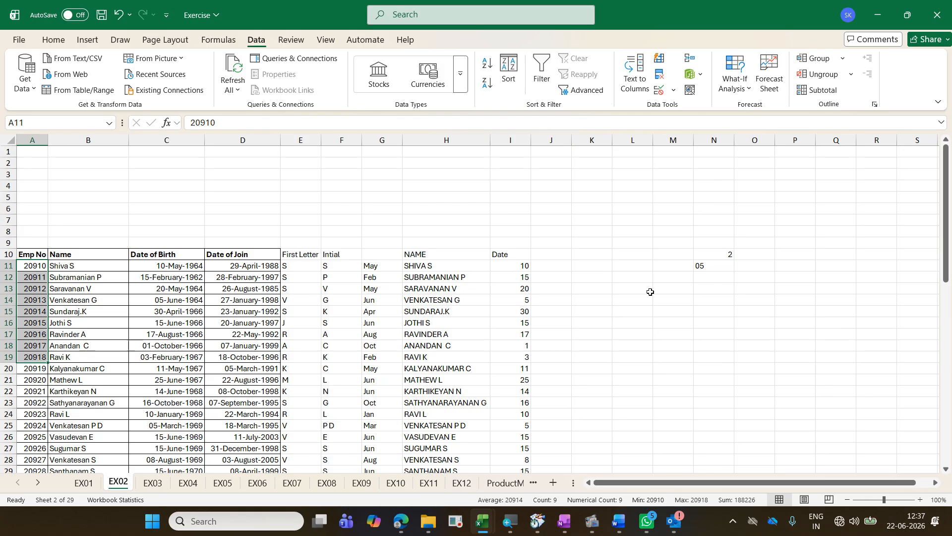
{"action": "left_click", "coordinate": [726, 264]}
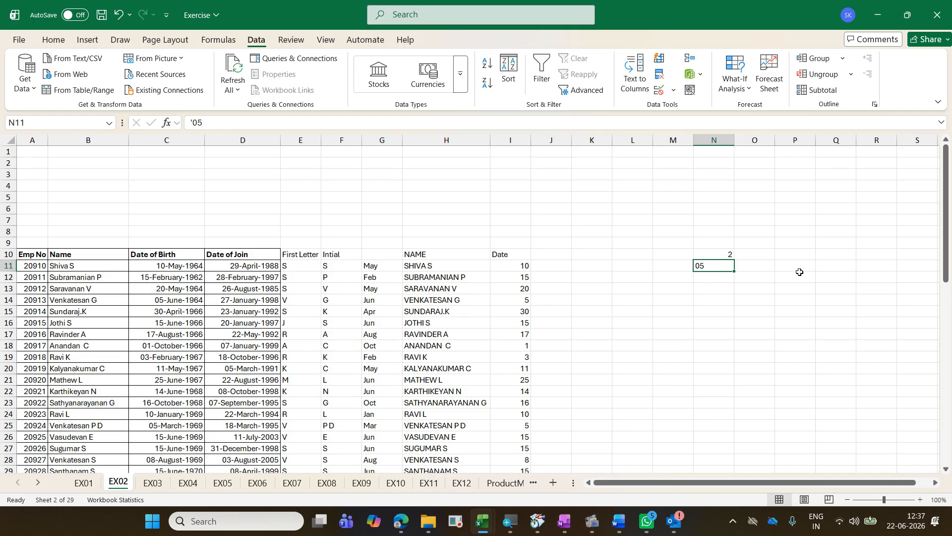
Step: Clear the test entries from N10:N17 and apply the custom number format 0000# to those cells
{"action": "left_click_drag", "start_coordinate": [729, 252], "coordinate": [726, 340]}
{"action": "key", "text": "Delete"}
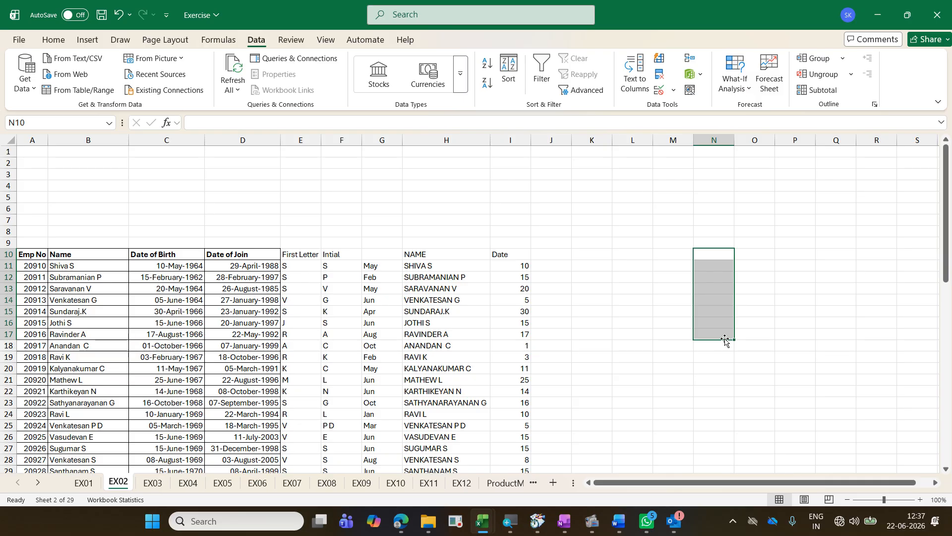
{"action": "key", "text": "ctrl+1"}
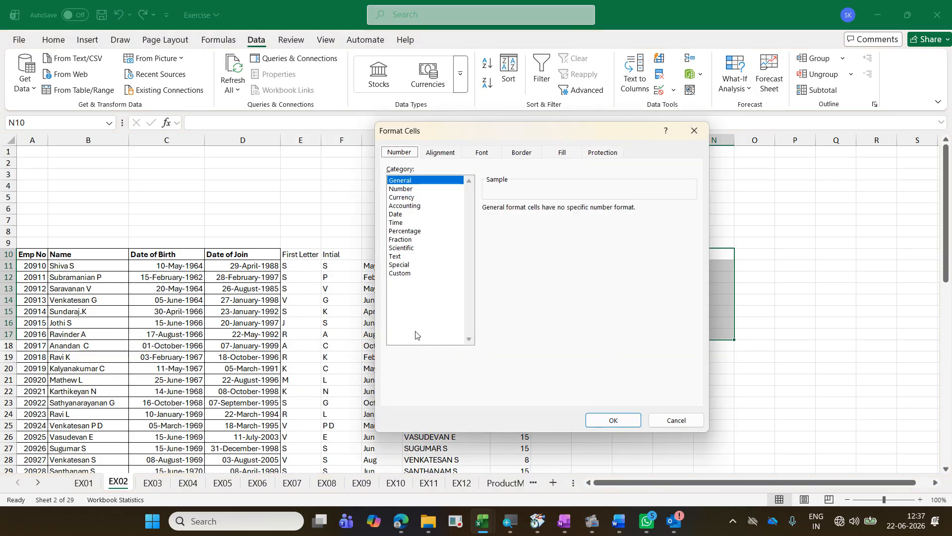
{"action": "left_click", "coordinate": [413, 274]}
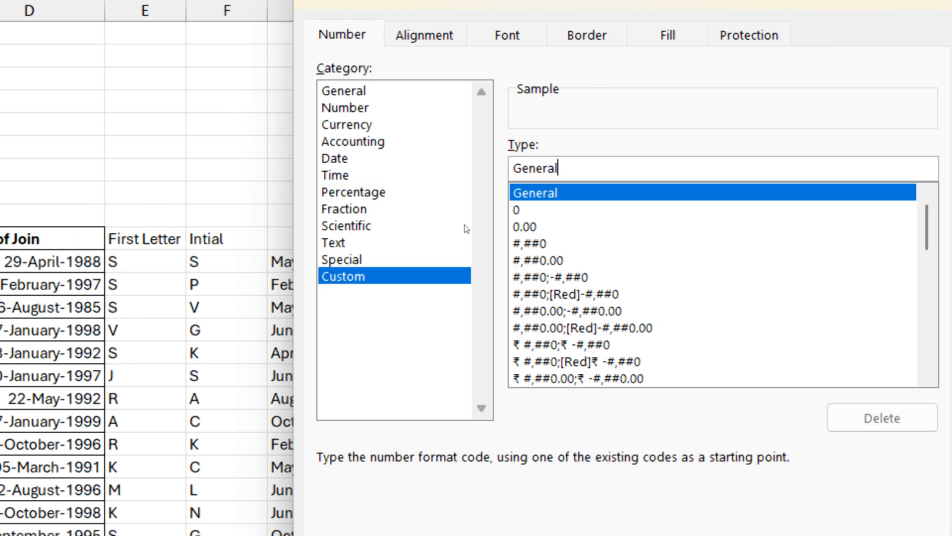
{"action": "key", "text": "shift+Home"}
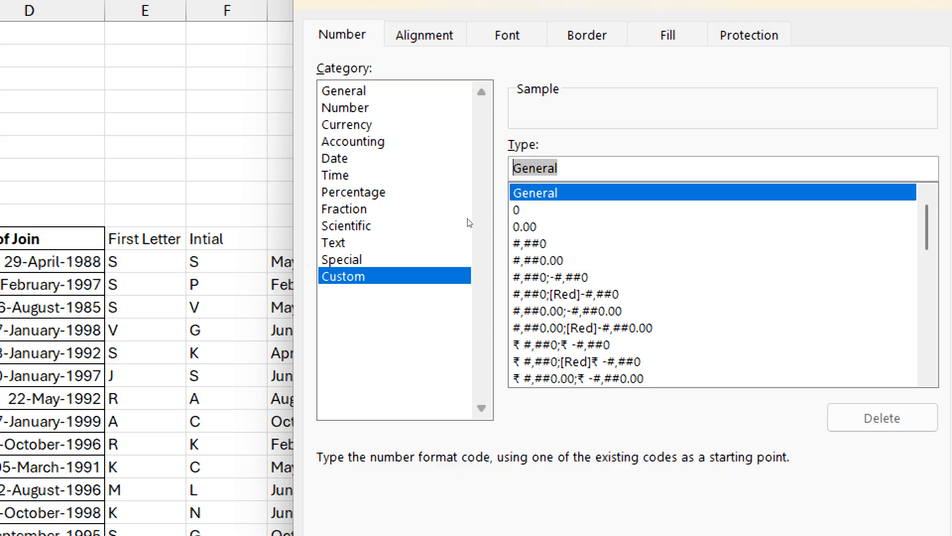
{"action": "type", "text": "0000"}
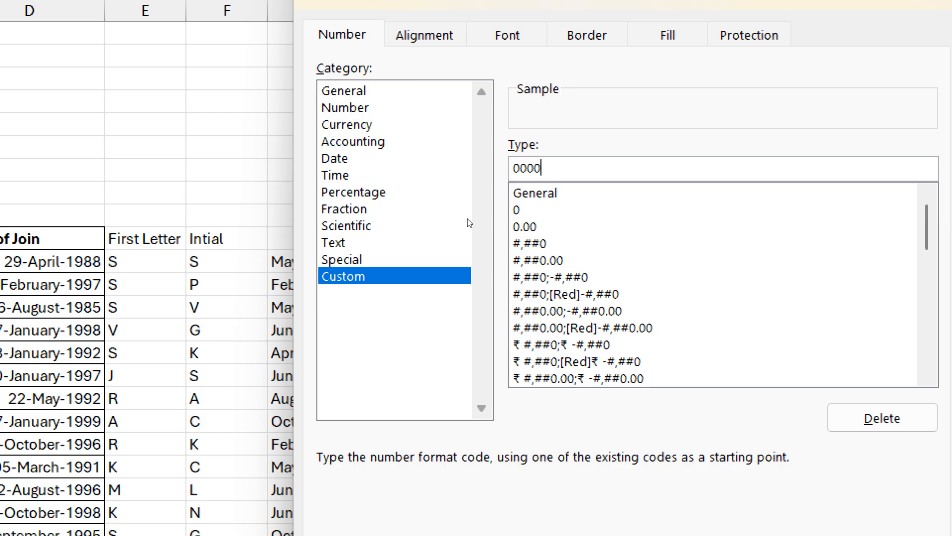
{"action": "type", "text": "#"}
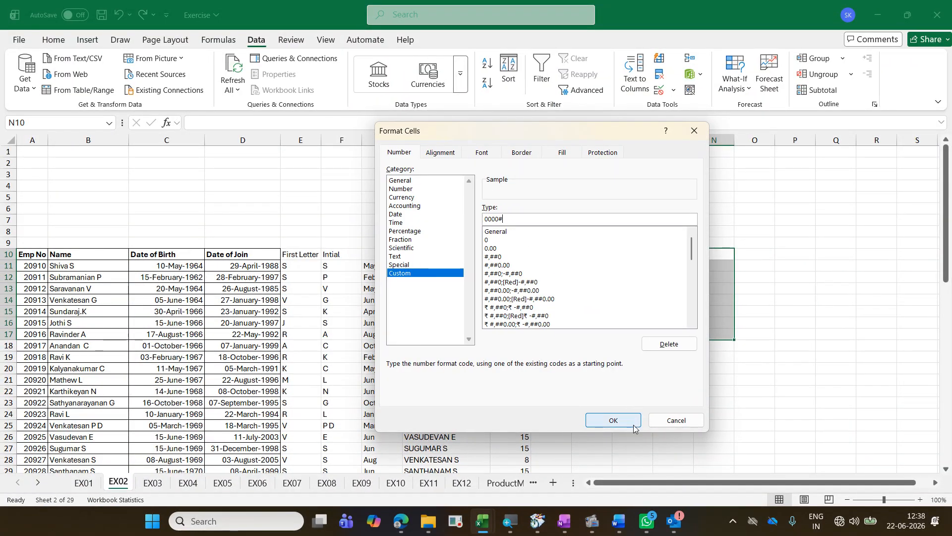
{"action": "left_click", "coordinate": [612, 421]}
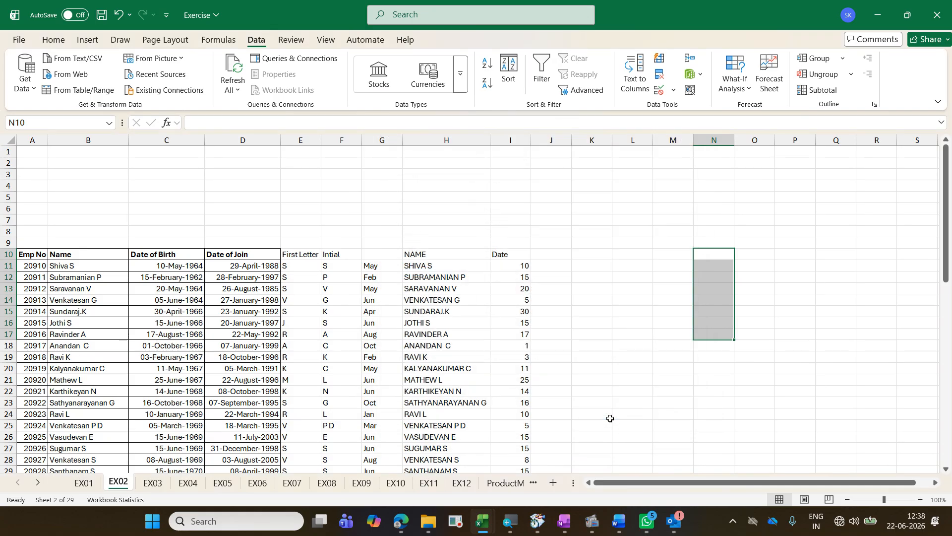
Step: Enter the numbers 2, 34, 345 and 678 in cells N10 to N13
{"action": "left_click", "coordinate": [716, 256]}
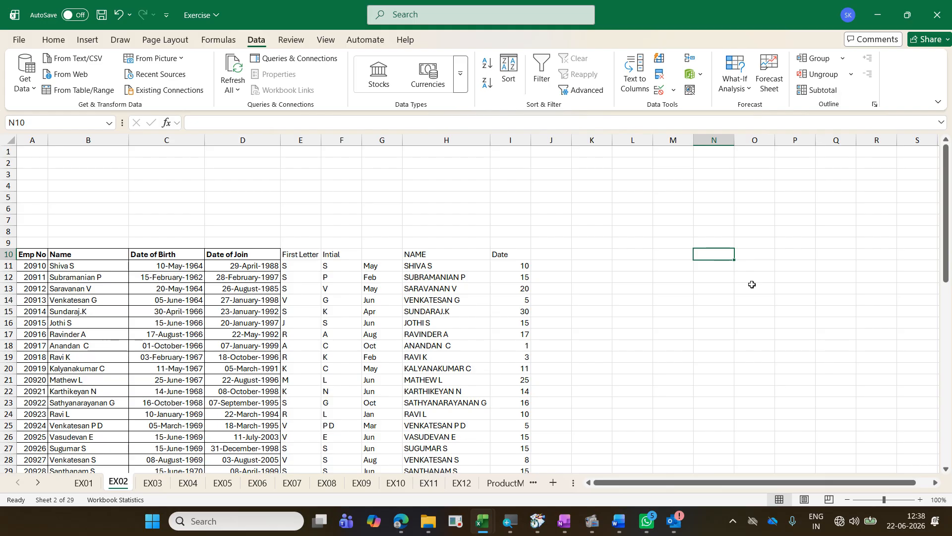
{"action": "type", "text": "2"}
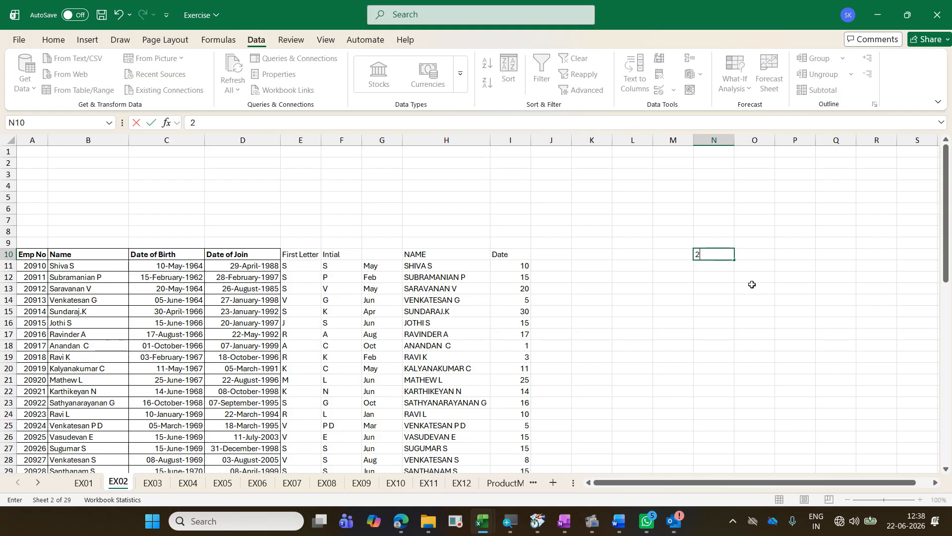
{"action": "key", "text": "Return"}
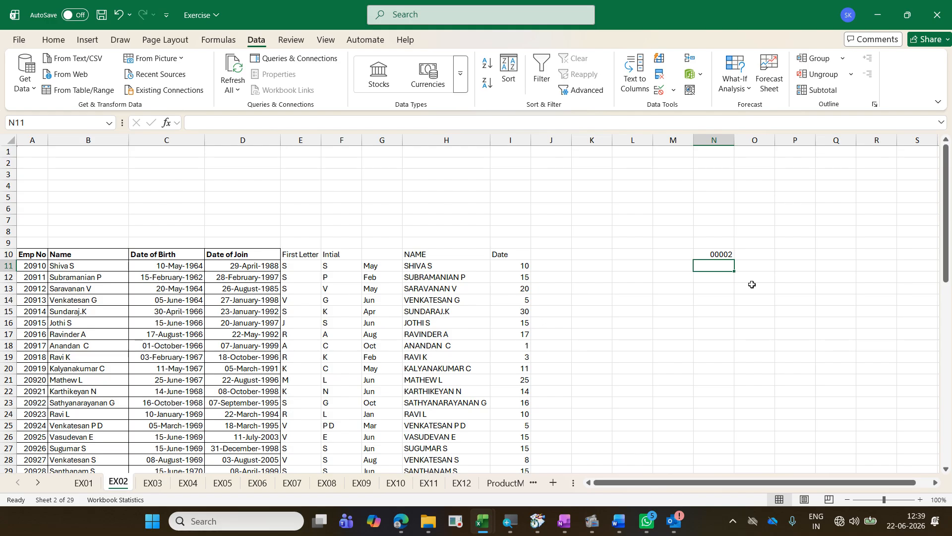
{"action": "type", "text": "34"}
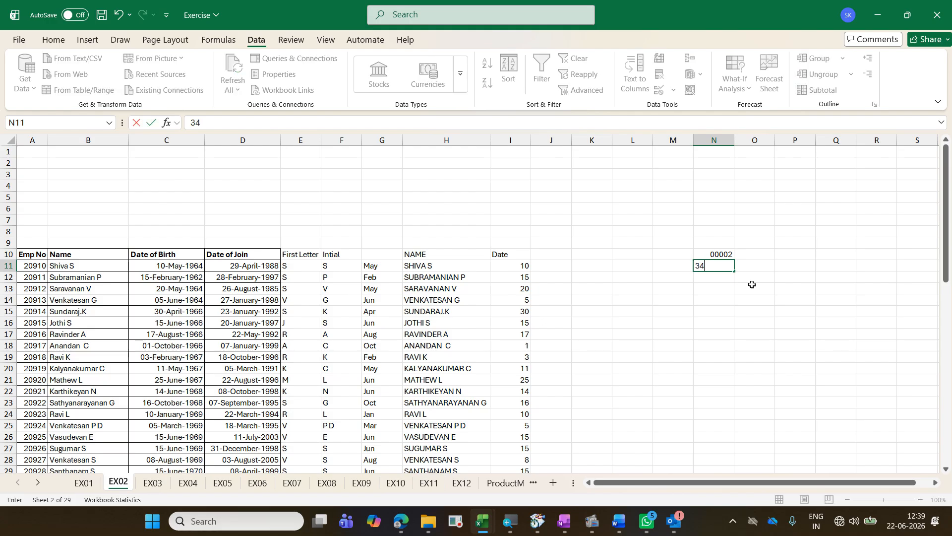
{"action": "key", "text": "Return"}
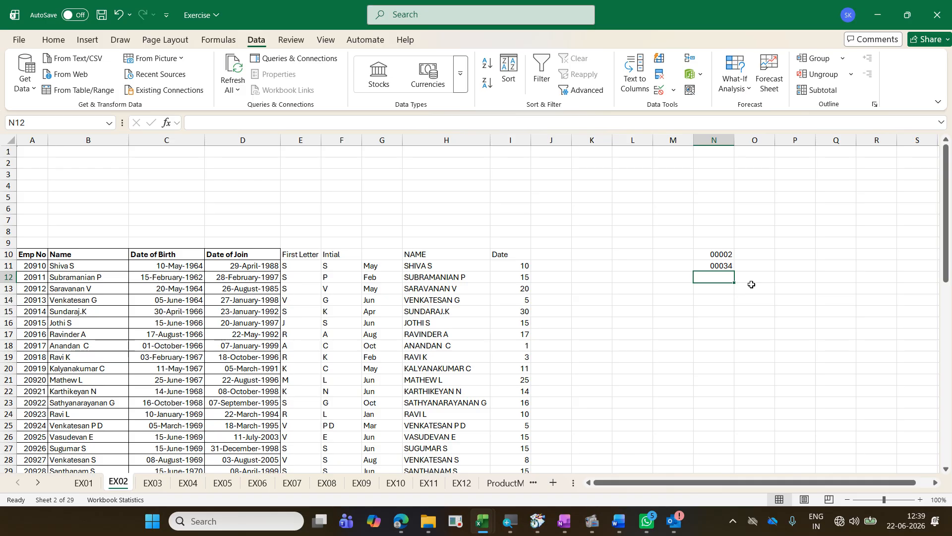
{"action": "type", "text": "345"}
{"action": "key", "text": "Return"}
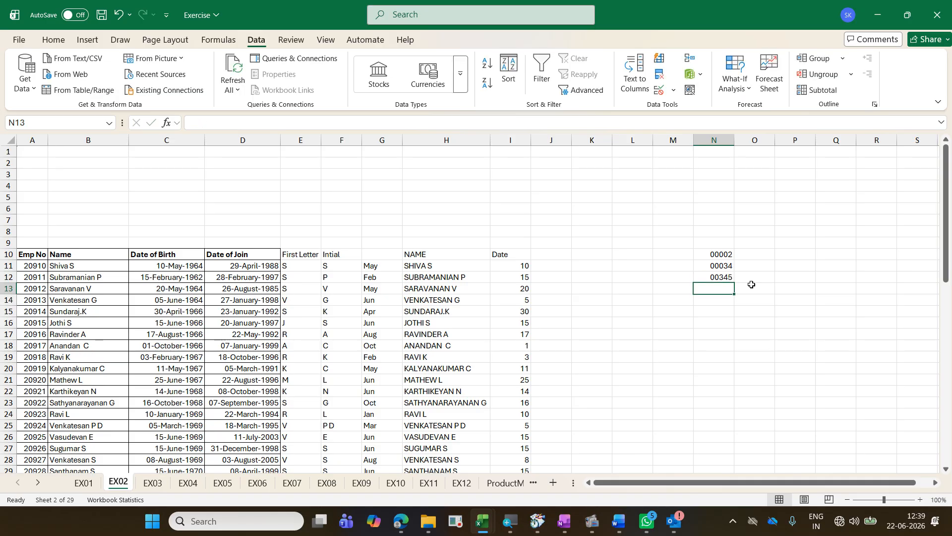
{"action": "type", "text": "678"}
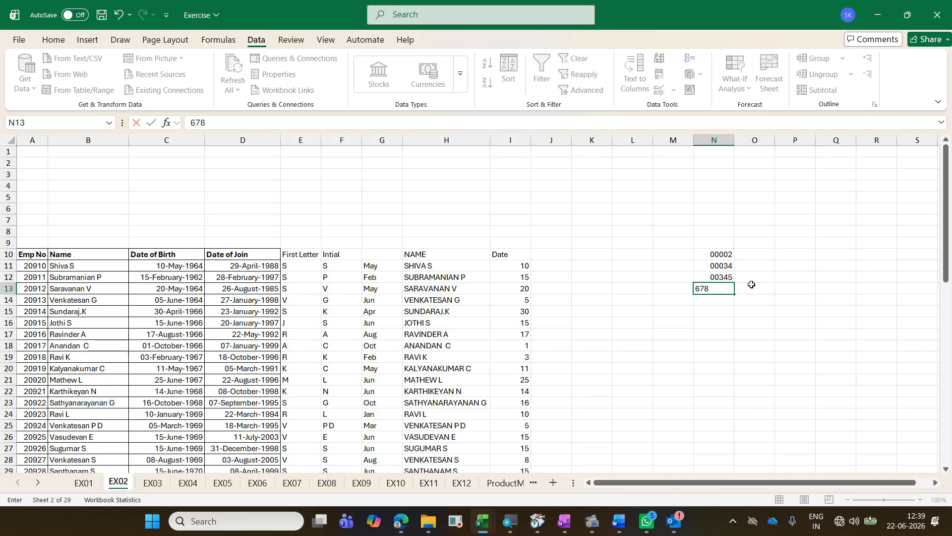
{"action": "key", "text": "Return"}
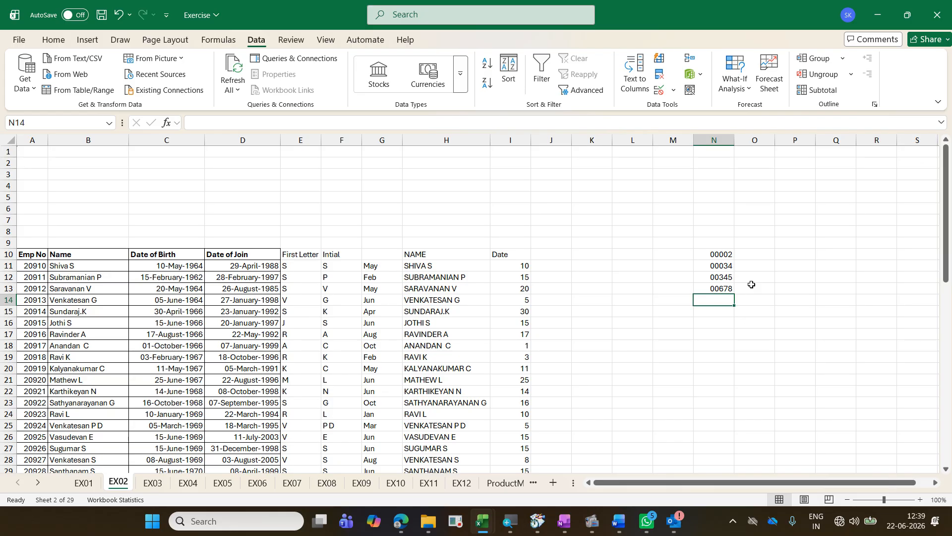
Step: Apply the custom number format 0# to all day numbers in the Date column from I11 down
{"action": "left_click", "coordinate": [514, 264]}
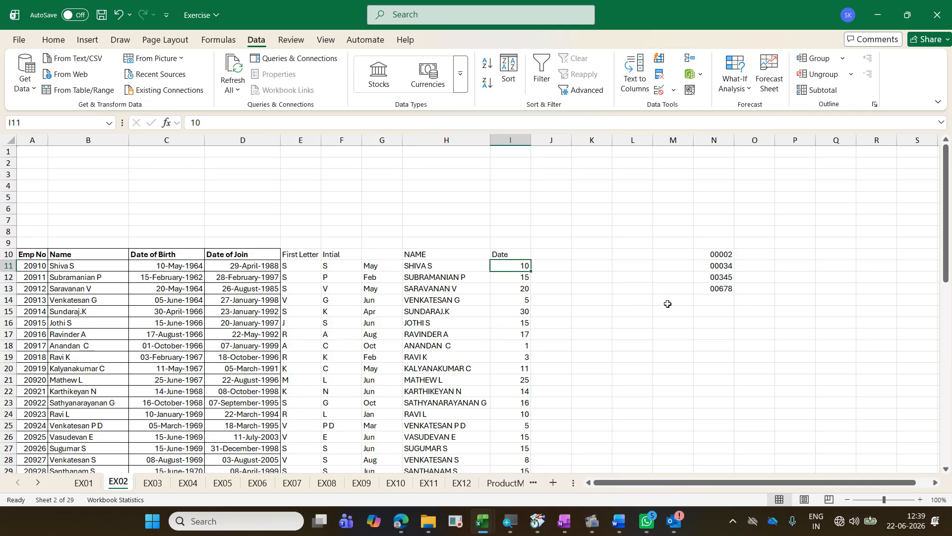
{"action": "key", "text": "ctrl+shift+Down"}
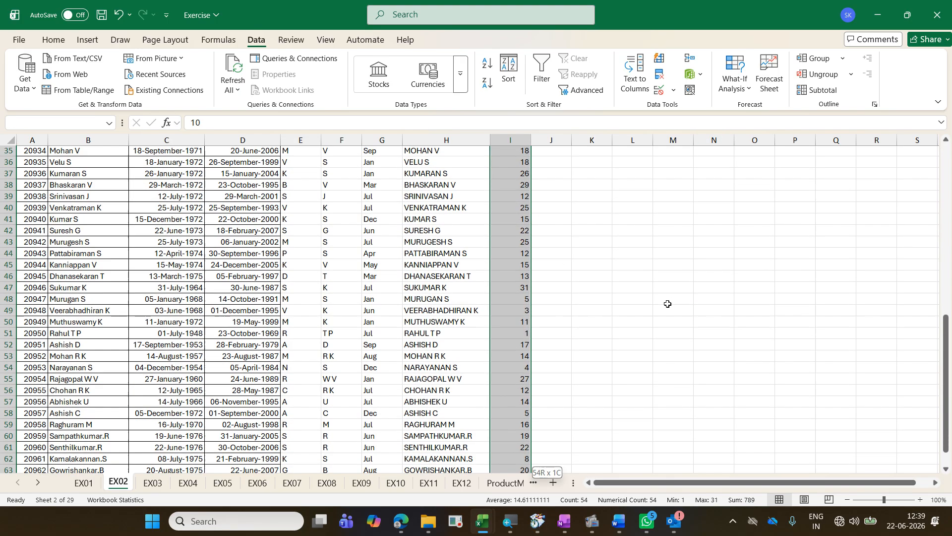
{"action": "key", "text": "ctrl+1"}
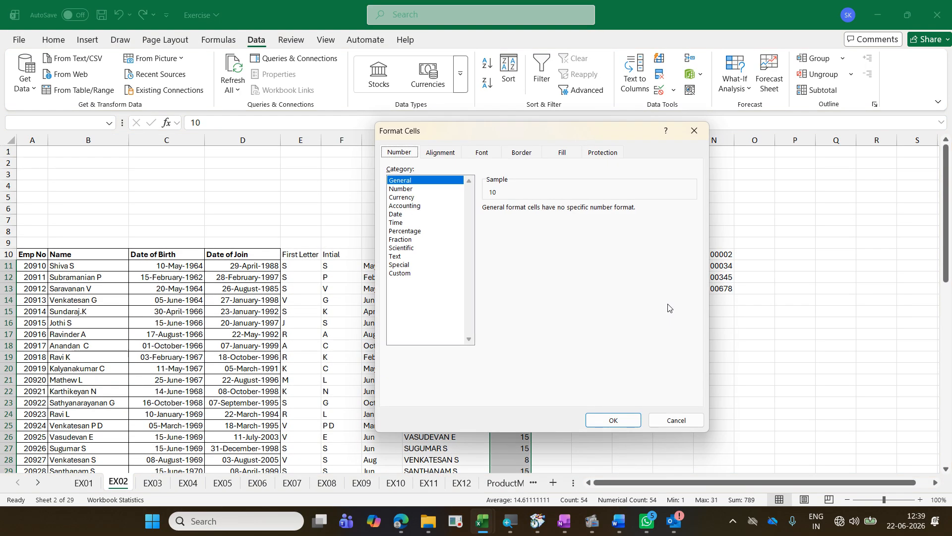
{"action": "left_click", "coordinate": [437, 277]}
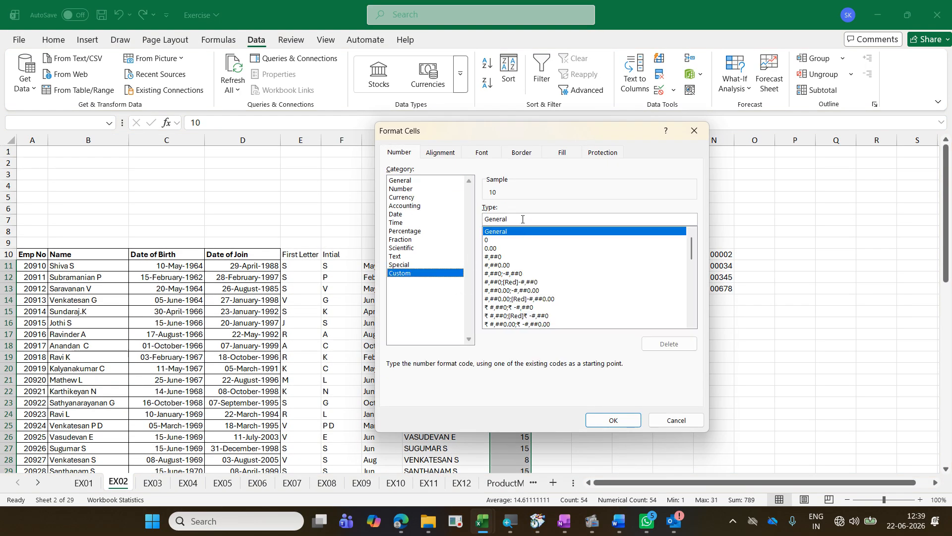
{"action": "left_click_drag", "start_coordinate": [522, 219], "coordinate": [339, 219]}
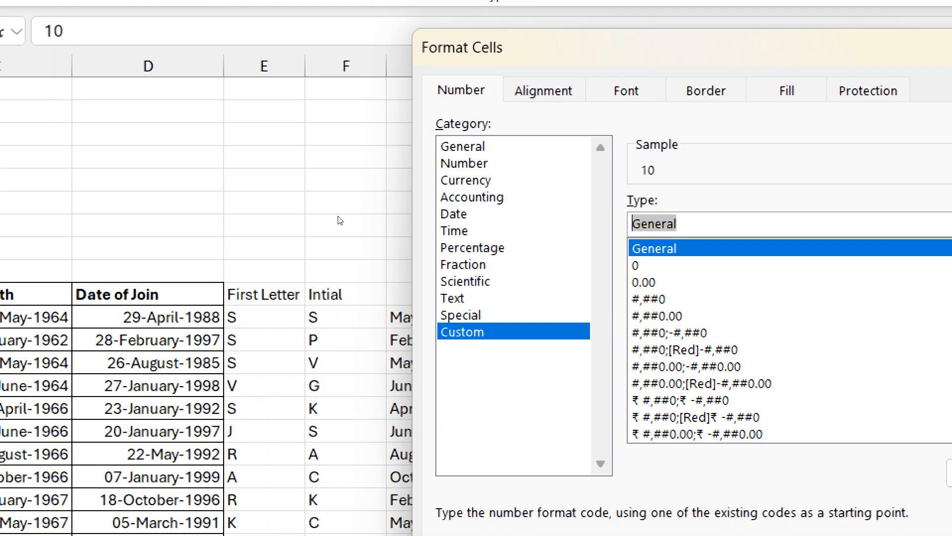
{"action": "key", "text": "BackSpace"}
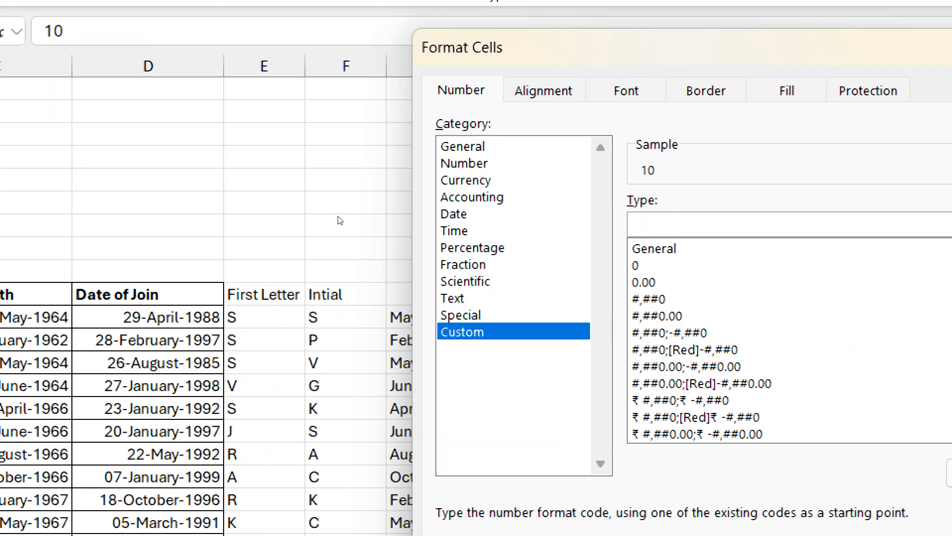
{"action": "type", "text": "0#"}
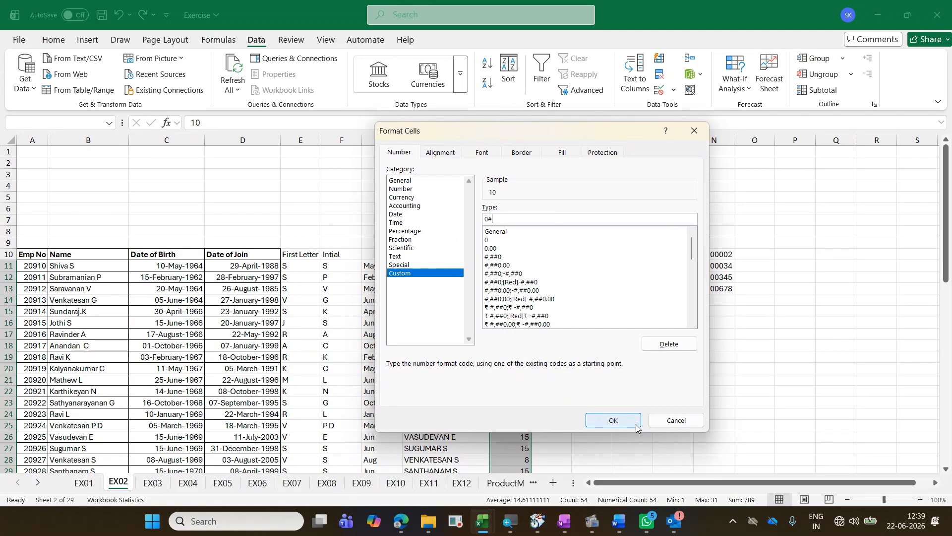
{"action": "left_click", "coordinate": [614, 421]}
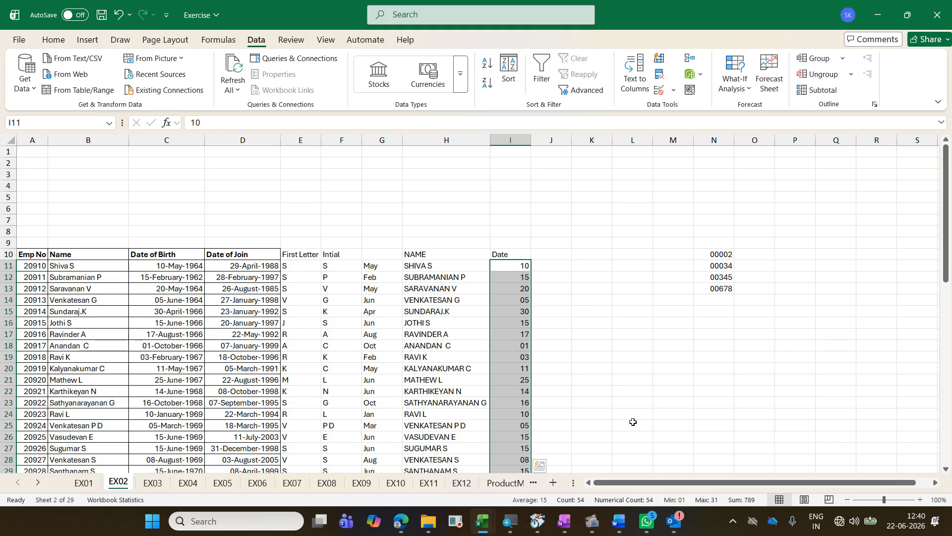
Step: Open sheet EX03 and go through its row 10 headers from Loan Product Code to Processing Center
{"action": "key", "text": "ctrl+Page_Down"}
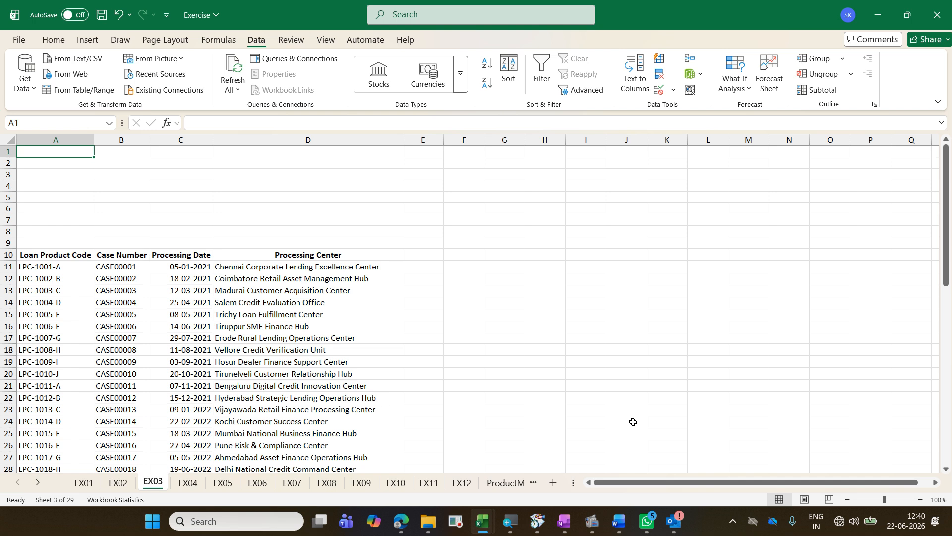
{"action": "key", "text": "Down"}
{"action": "key", "text": "Down"}
{"action": "key", "text": "Down"}
{"action": "key", "text": "Down"}
{"action": "key", "text": "Down"}
{"action": "key", "text": "Down"}
{"action": "key", "text": "Down"}
{"action": "key", "text": "Down"}
{"action": "key", "text": "Down"}
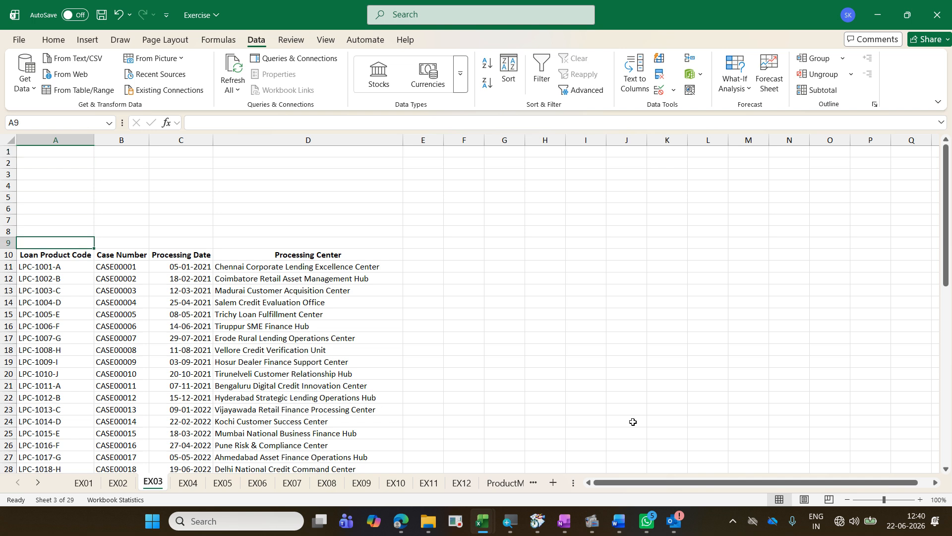
{"action": "key", "text": "Right"}
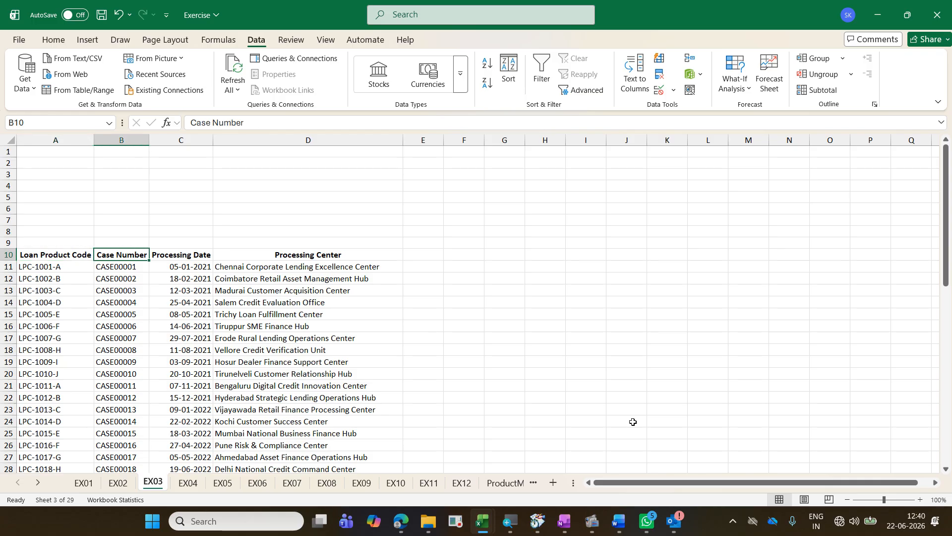
{"action": "key", "text": "Right"}
{"action": "key", "text": "Right"}
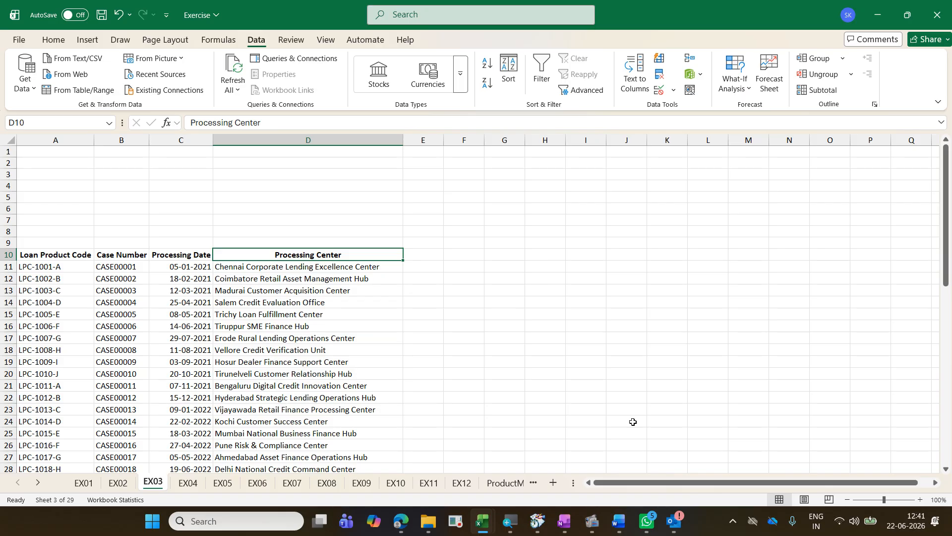
Step: Switch to the other open window and bring up the loan processing data with the Year and Number columns
{"action": "key", "text": "alt+Tab"}
{"action": "key", "text": "ctrl+Page_Down"}
{"action": "key", "text": "ctrl+Page_Down"}
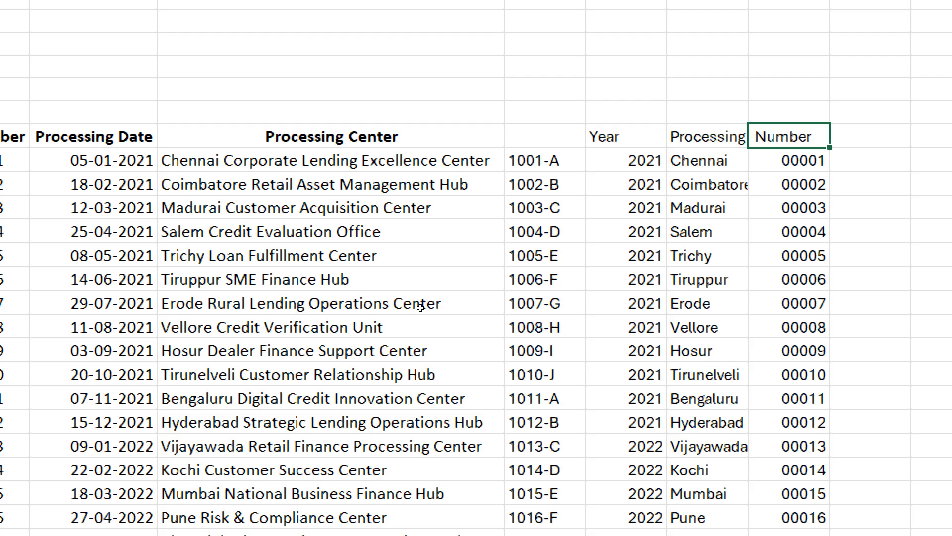
Step: Return to the Exercise workbook, enter 1001-A in E11 and Flash Fill the remaining product codes down column E
{"action": "key", "text": "ctrl+z"}
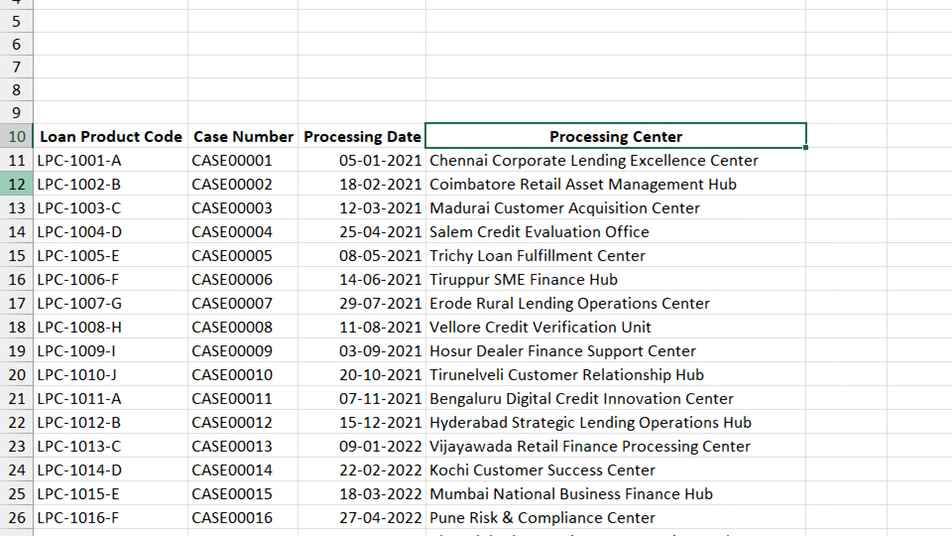
{"action": "key", "text": "Right"}
{"action": "key", "text": "Down"}
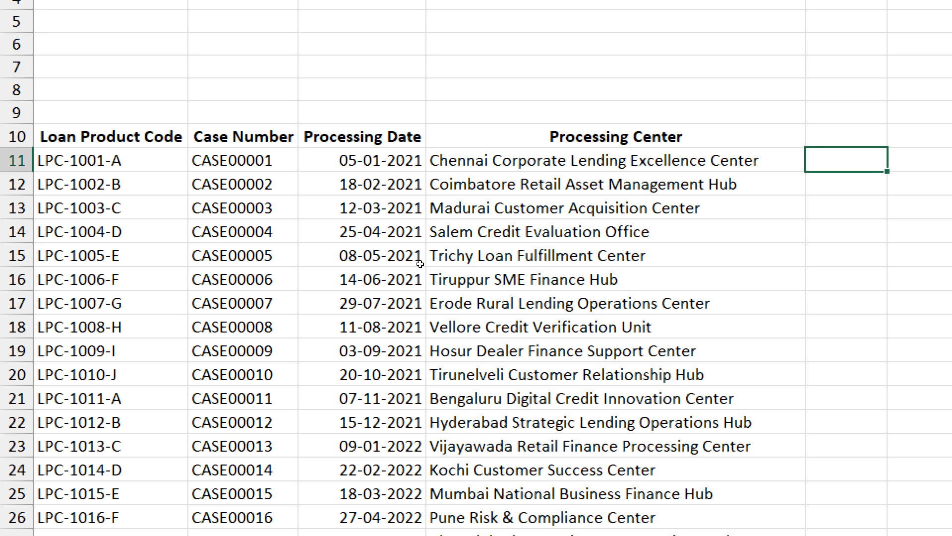
{"action": "type", "text": "1001-A"}
{"action": "key", "text": "Return"}
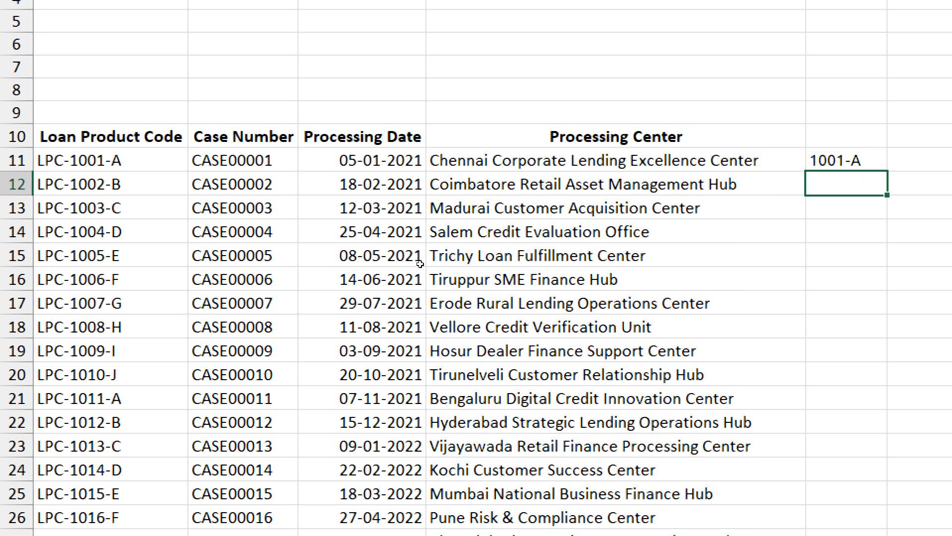
{"action": "key", "text": "ctrl+e"}
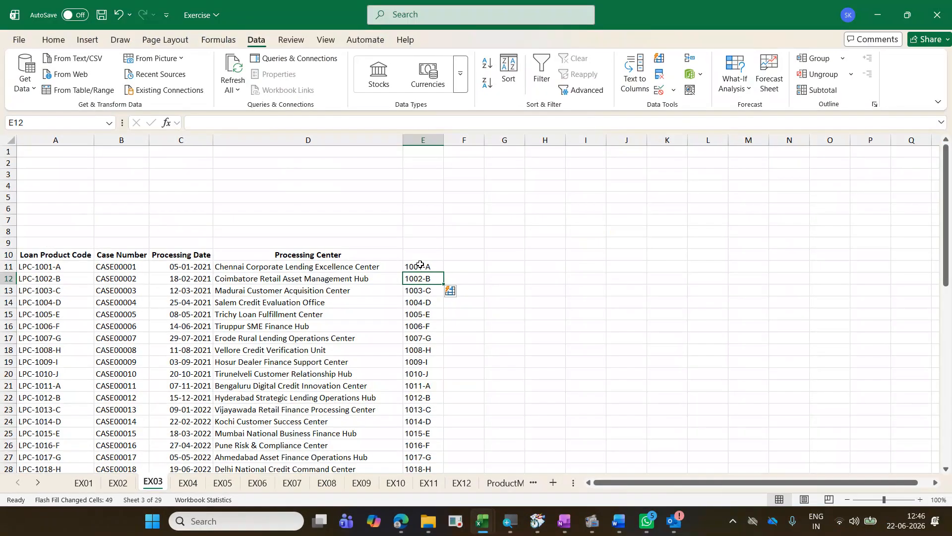
Step: Enter 2021 in F11 and Flash Fill the processing years down column F
{"action": "left_click", "coordinate": [472, 266]}
{"action": "type", "text": "2021"}
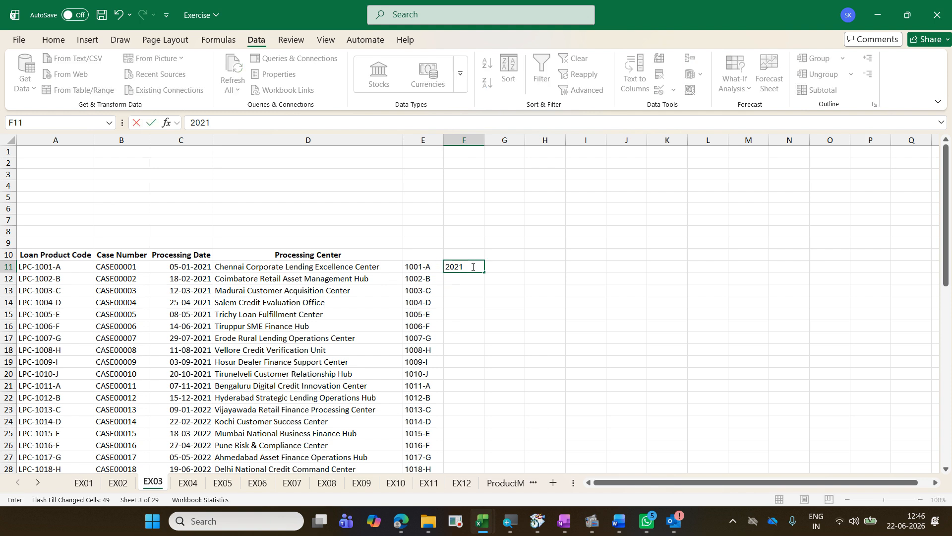
{"action": "key", "text": "Return"}
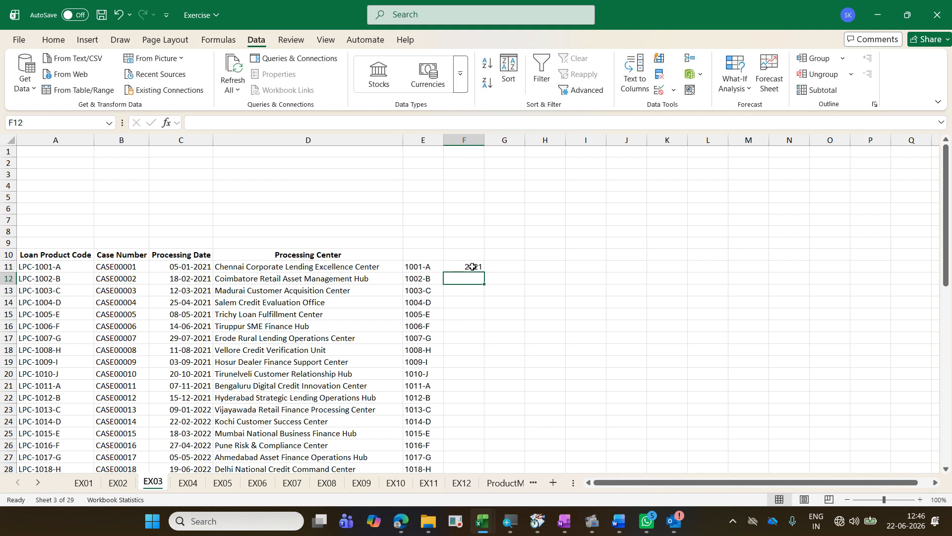
{"action": "key", "text": "ctrl+e"}
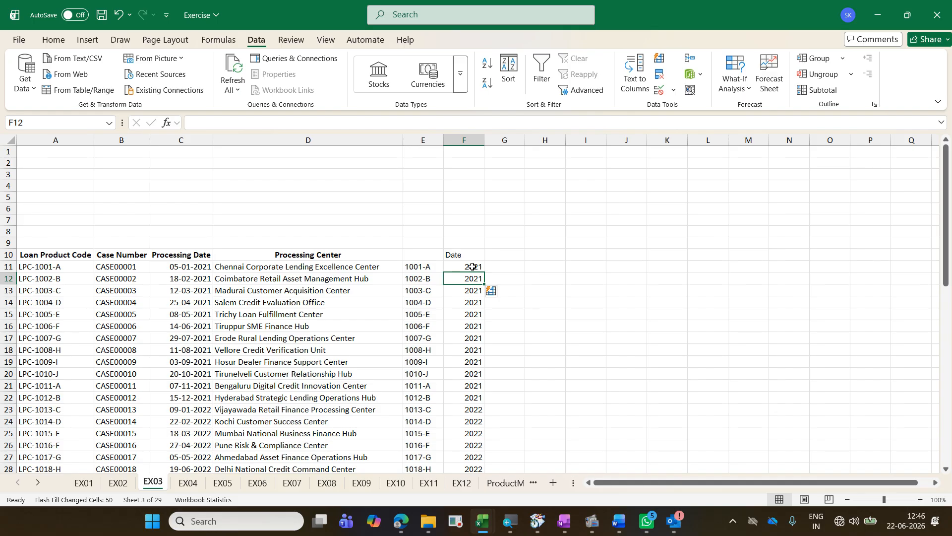
Step: Enter Chennai in G11 and Flash Fill the processing center cities down column G
{"action": "key", "text": "Up"}
{"action": "key", "text": "Right"}
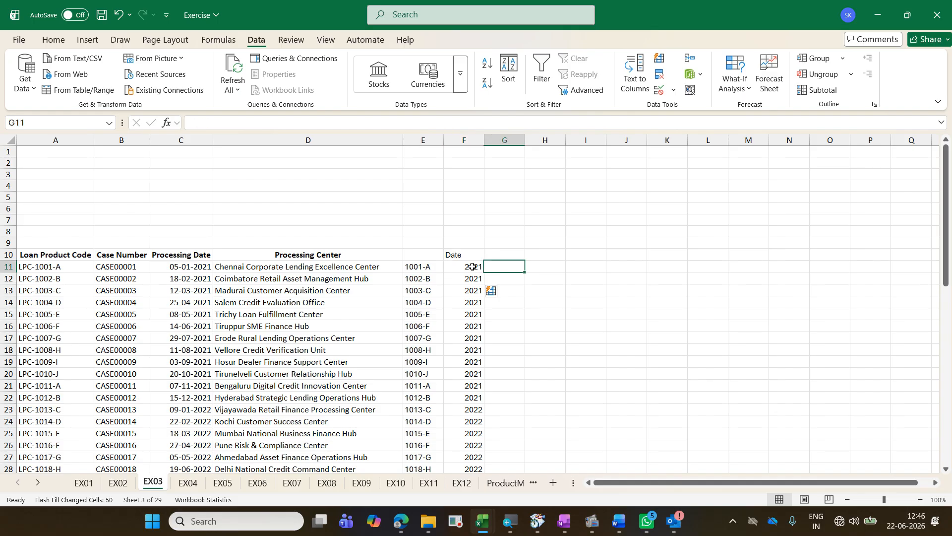
{"action": "type", "text": "Chennai"}
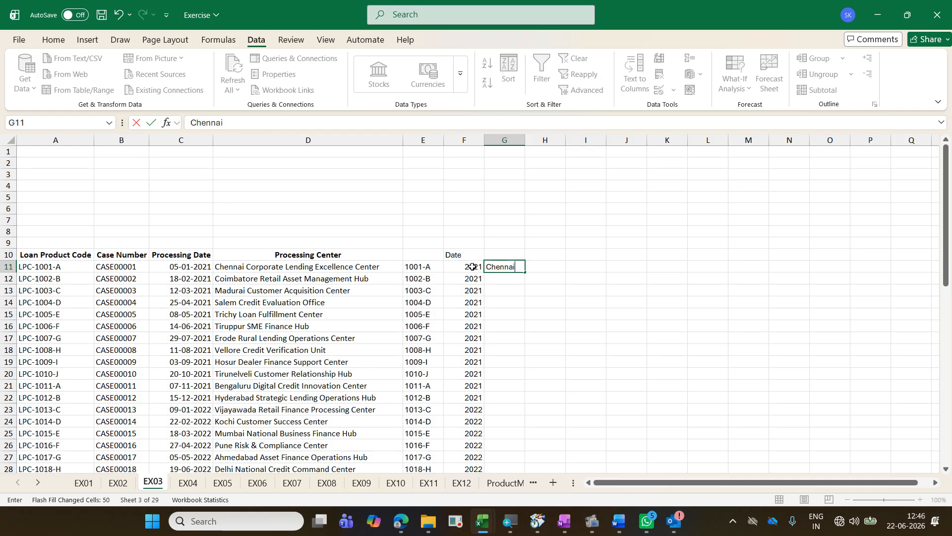
{"action": "key", "text": "Return"}
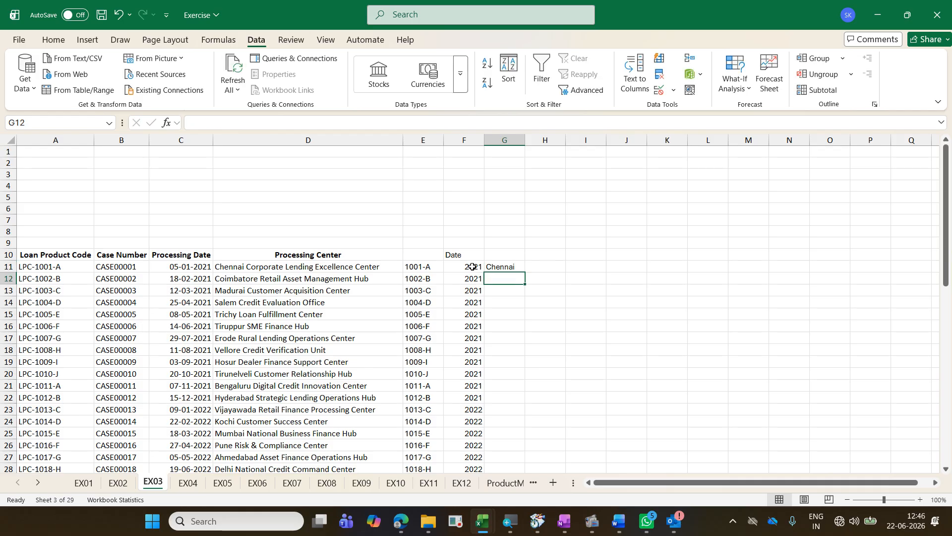
{"action": "key", "text": "ctrl+e"}
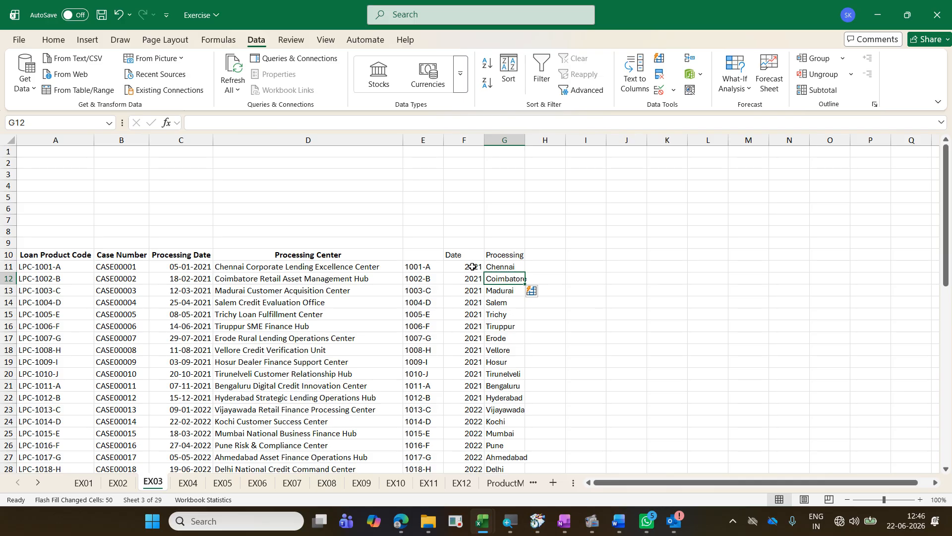
Step: Apply the custom number format 0000# to cell H11
{"action": "key", "text": "Up"}
{"action": "key", "text": "Right"}
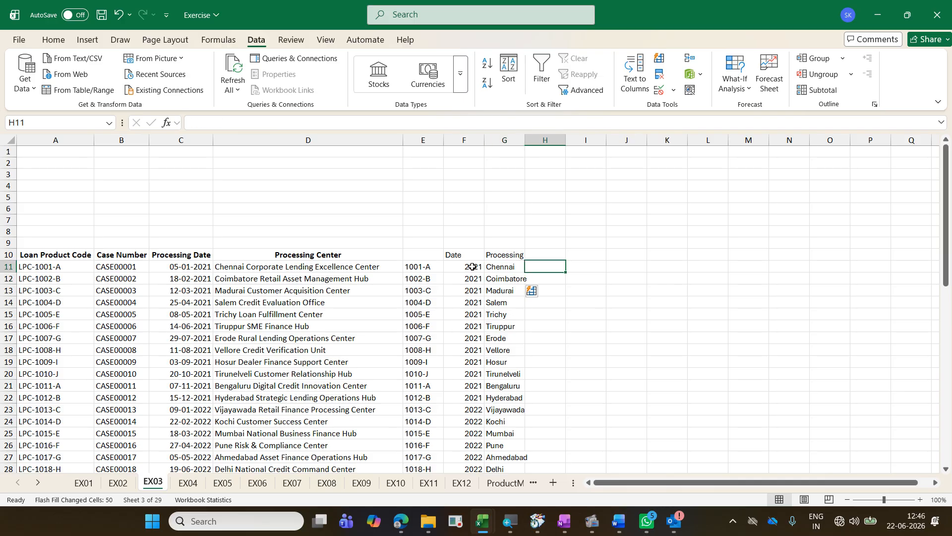
{"action": "key", "text": "ctrl+1"}
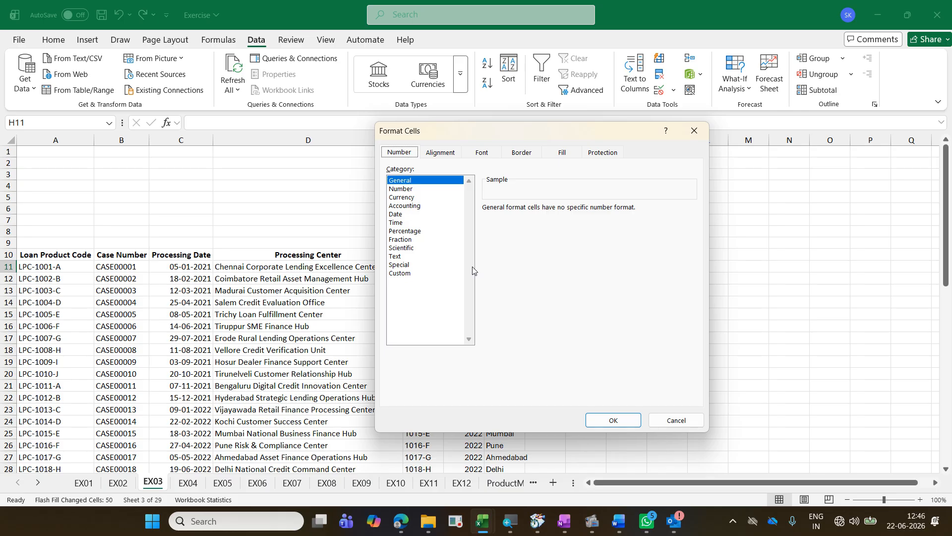
{"action": "left_click", "coordinate": [428, 274]}
{"action": "left_click_drag", "start_coordinate": [531, 219], "coordinate": [384, 215]}
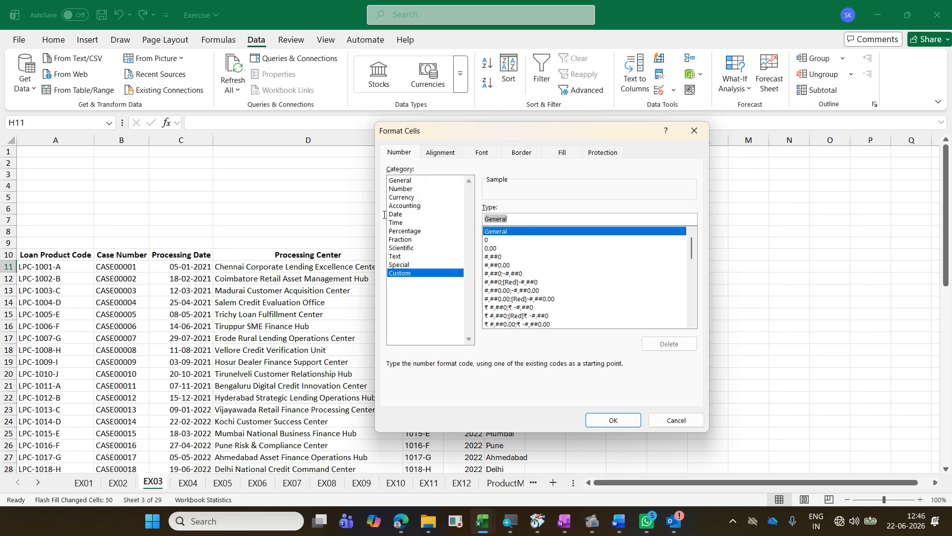
{"action": "type", "text": "00"}
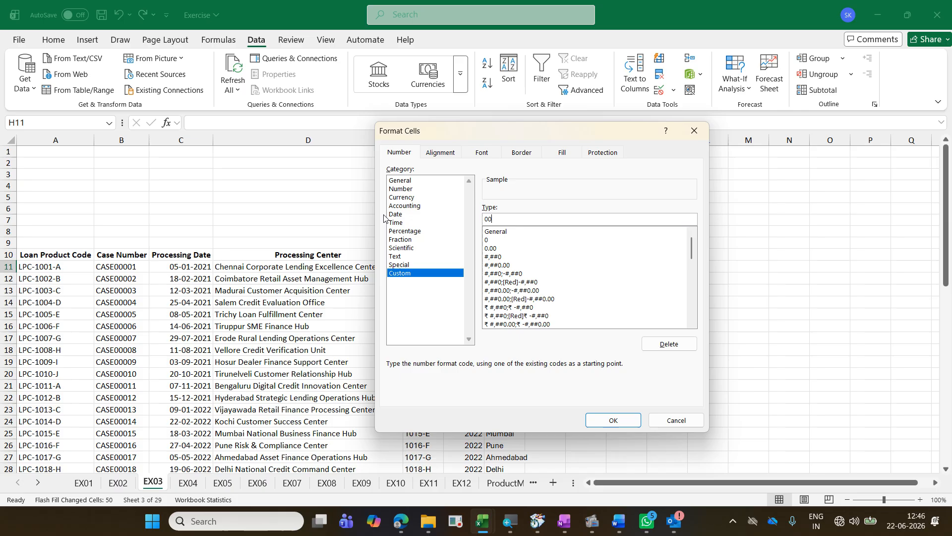
{"action": "type", "text": "00#"}
{"action": "key", "text": "Return"}
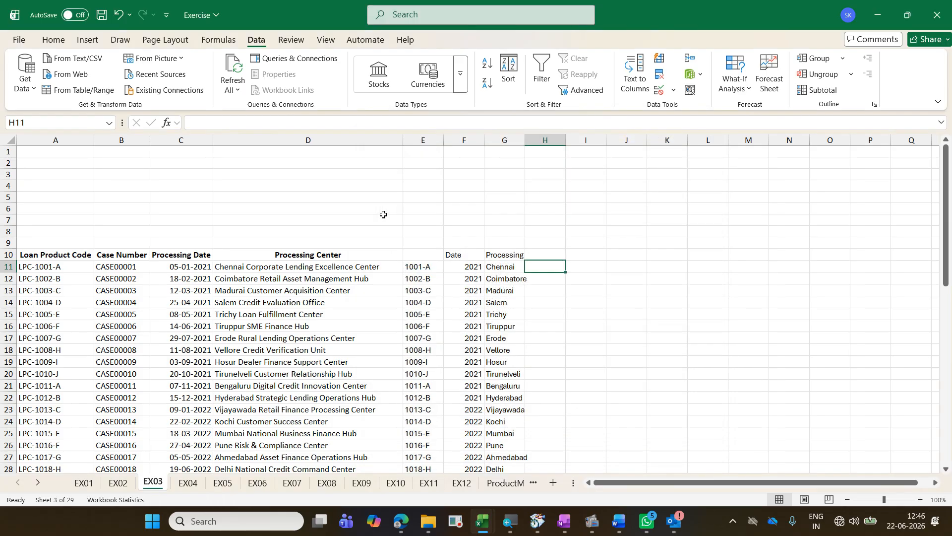
Step: Enter 1 in H11, Flash Fill the case numbers down column H and save the workbook
{"action": "type", "text": "1"}
{"action": "key", "text": "Return"}
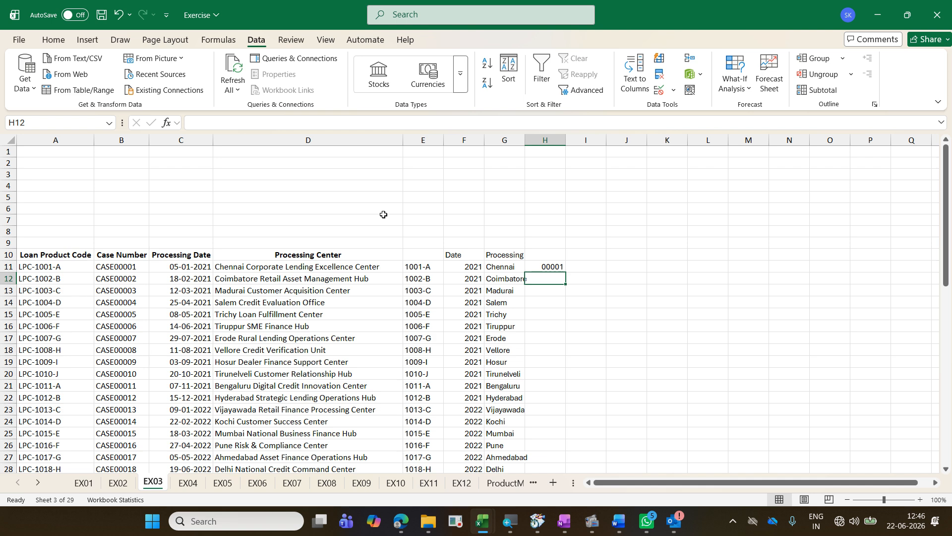
{"action": "key", "text": "ctrl+e"}
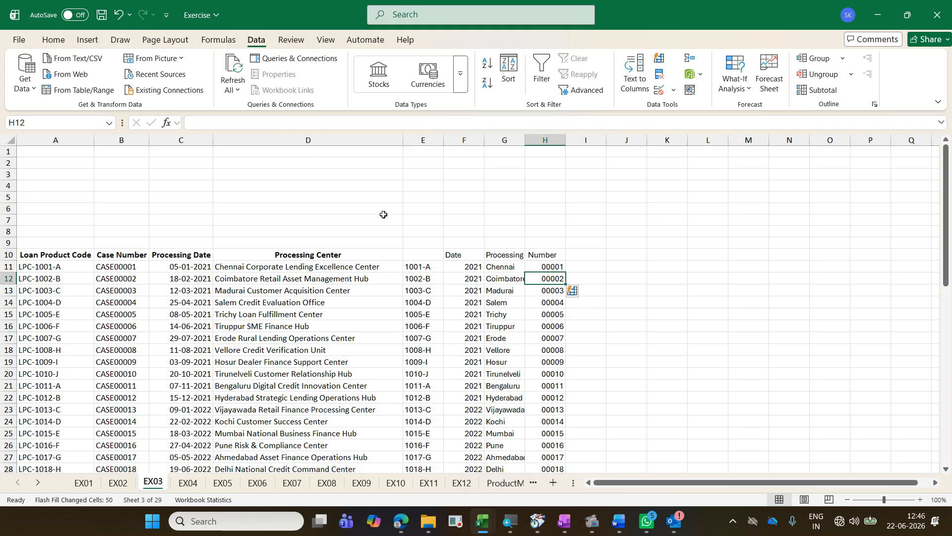
{"action": "key", "text": "ctrl+s"}
Step: Look through the following exercise sheets as far as EX15, and go back through them to EX02
{"action": "key", "text": "ctrl+Page_Down"}
{"action": "key", "text": "ctrl+Page_Down"}
{"action": "key", "text": "ctrl+Page_Down"}
{"action": "key", "text": "ctrl+Page_Down"}
{"action": "key", "text": "ctrl+Page_Down"}
{"action": "key", "text": "ctrl+Page_Down"}
{"action": "key", "text": "ctrl+Page_Down"}
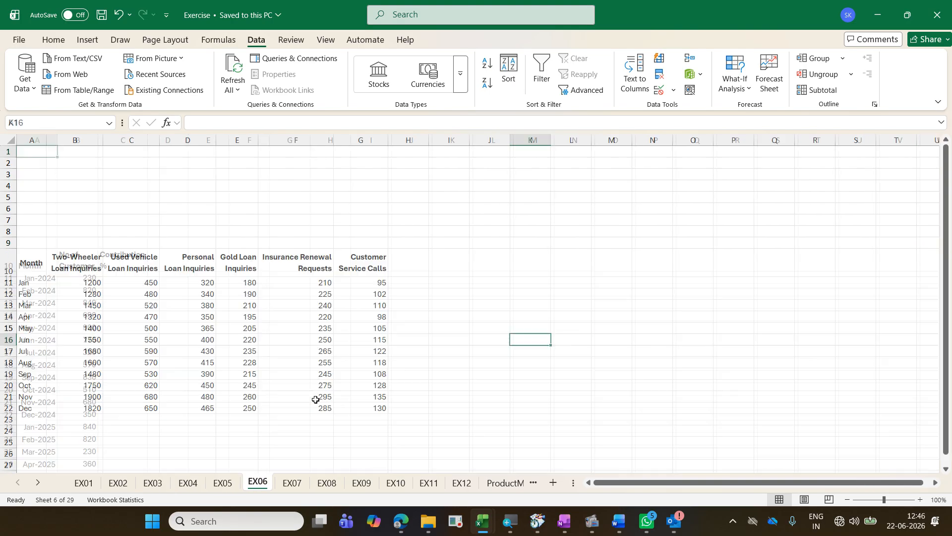
{"action": "key", "text": "ctrl+Page_Down"}
{"action": "key", "text": "ctrl+Page_Down"}
{"action": "key", "text": "ctrl+Page_Down"}
{"action": "key", "text": "ctrl+Page_Down"}
{"action": "key", "text": "ctrl+Page_Down"}
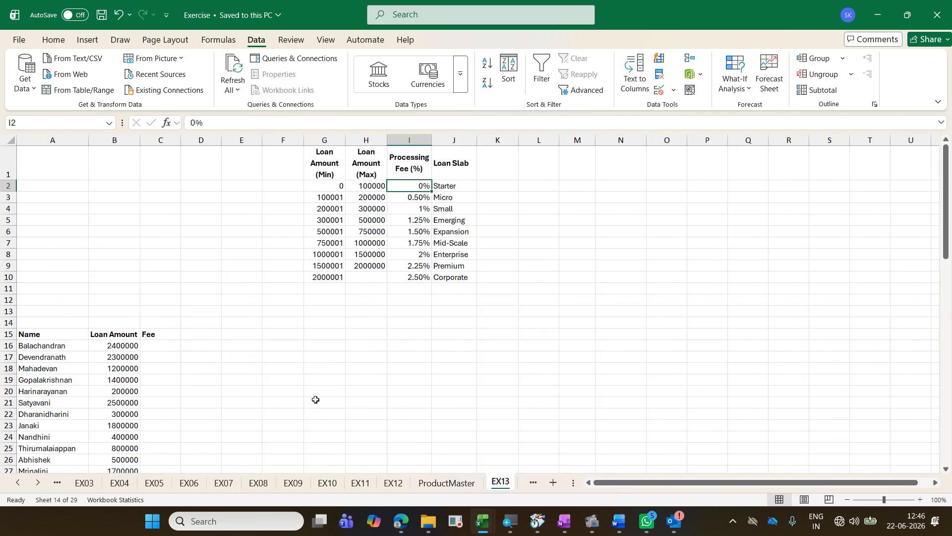
{"action": "key", "text": "ctrl+Page_Down"}
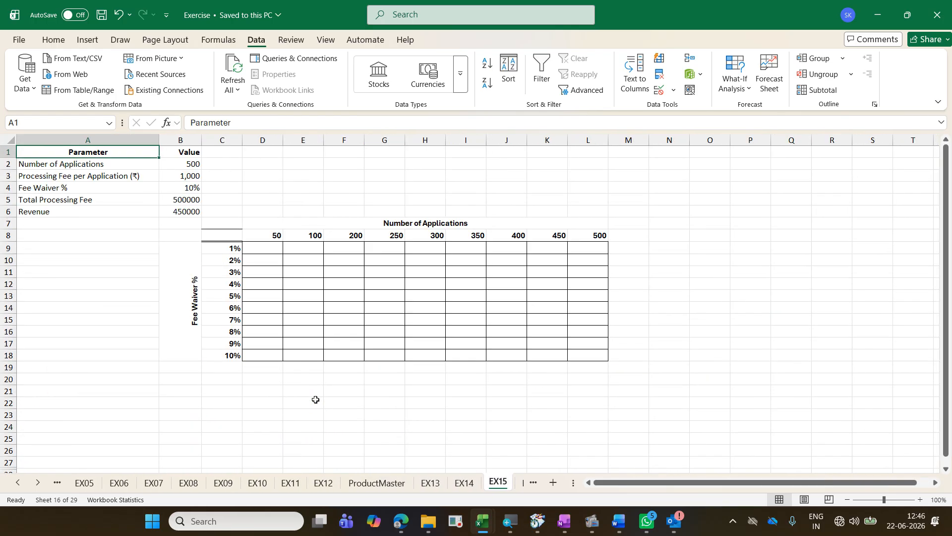
{"action": "key", "text": "ctrl+Page_Up"}
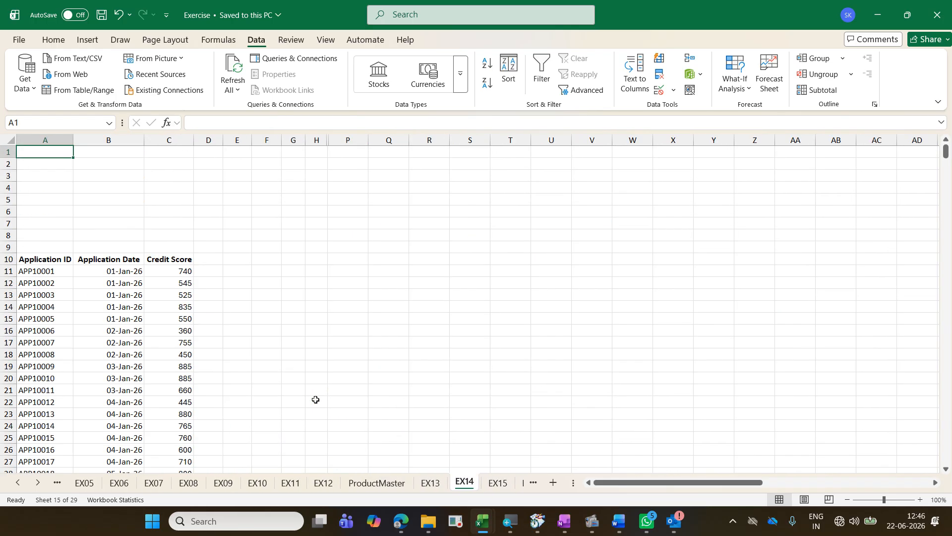
{"action": "key", "text": "ctrl+Page_Up"}
{"action": "key", "text": "ctrl+Page_Up"}
{"action": "key", "text": "ctrl+Page_Up"}
{"action": "key", "text": "ctrl+Page_Up"}
{"action": "key", "text": "ctrl+Page_Up"}
{"action": "key", "text": "ctrl+Page_Up"}
{"action": "key", "text": "ctrl+Page_Up"}
{"action": "key", "text": "ctrl+Page_Up"}
{"action": "key", "text": "ctrl+Page_Up"}
{"action": "key", "text": "ctrl+Page_Up"}
{"action": "key", "text": "ctrl+Page_Up"}
{"action": "key", "text": "ctrl+Page_Up"}
{"action": "key", "text": "ctrl+Page_Up"}
{"action": "key", "text": "ctrl+Page_Up"}
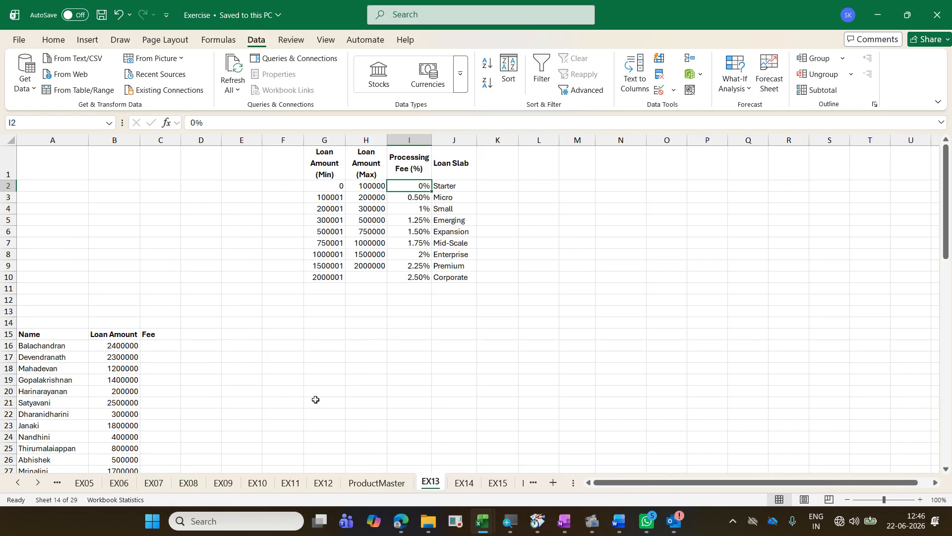
{"action": "key", "text": "ctrl+Page_Down"}
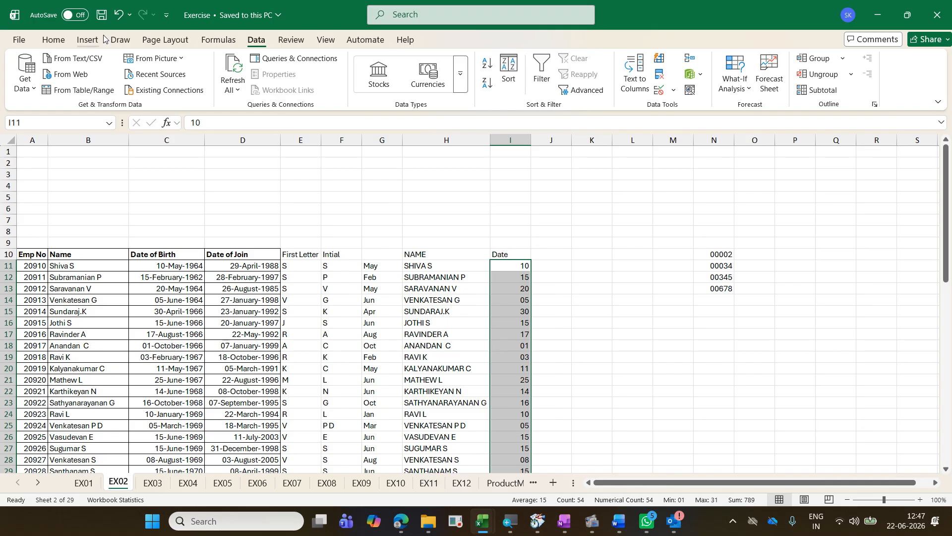
Step: Minimize the Exercise and Exercise - Copy workbooks and the training folder window to reveal the desktop
{"action": "left_click", "coordinate": [891, 14]}
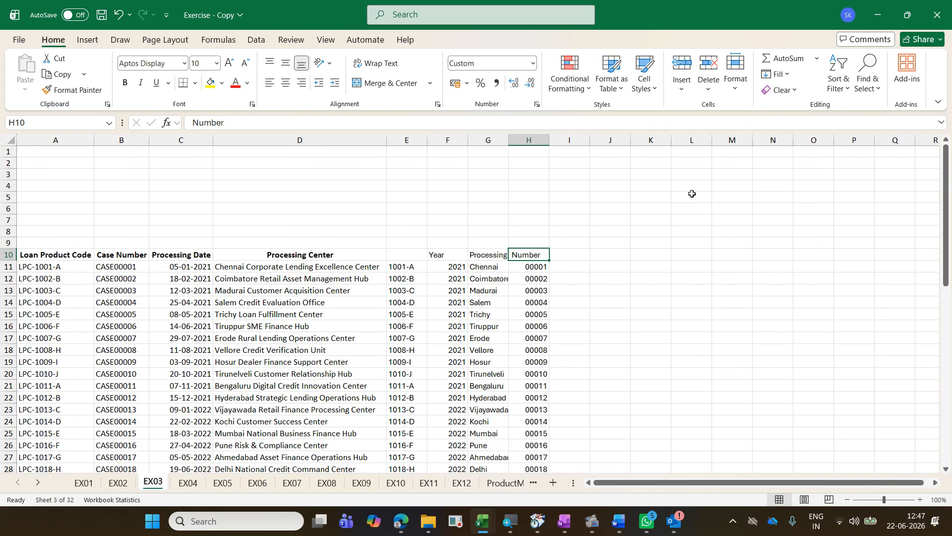
{"action": "left_click", "coordinate": [870, 14]}
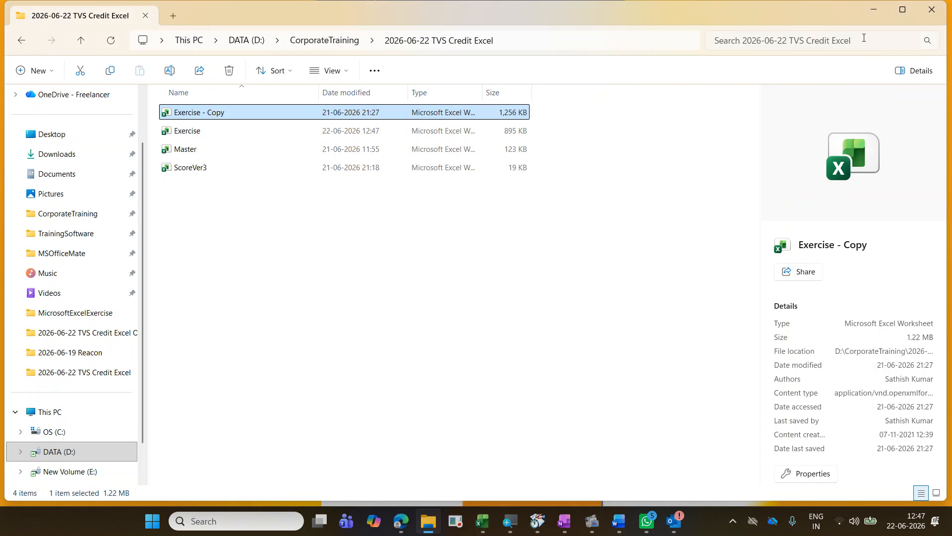
{"action": "left_click", "coordinate": [863, 11]}
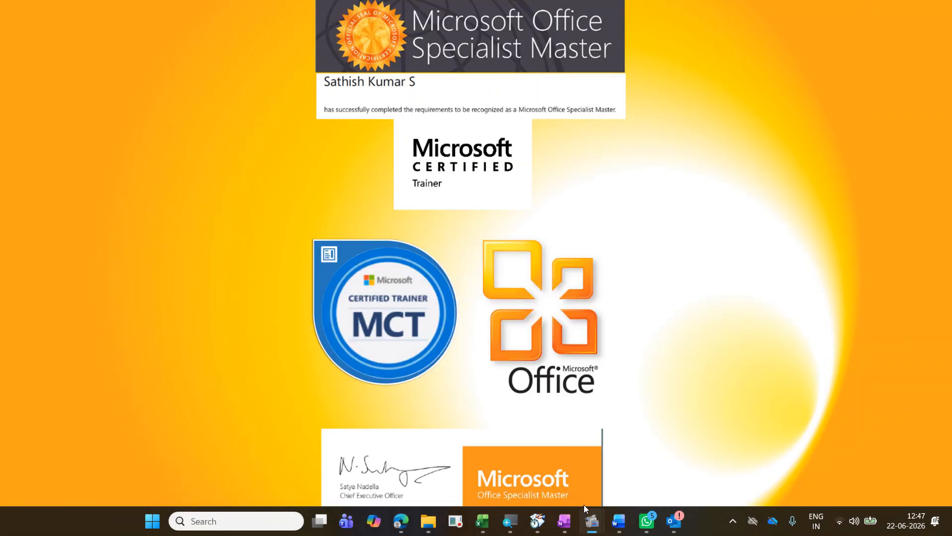
{"action": "mouse_move", "coordinate": [592, 520]}
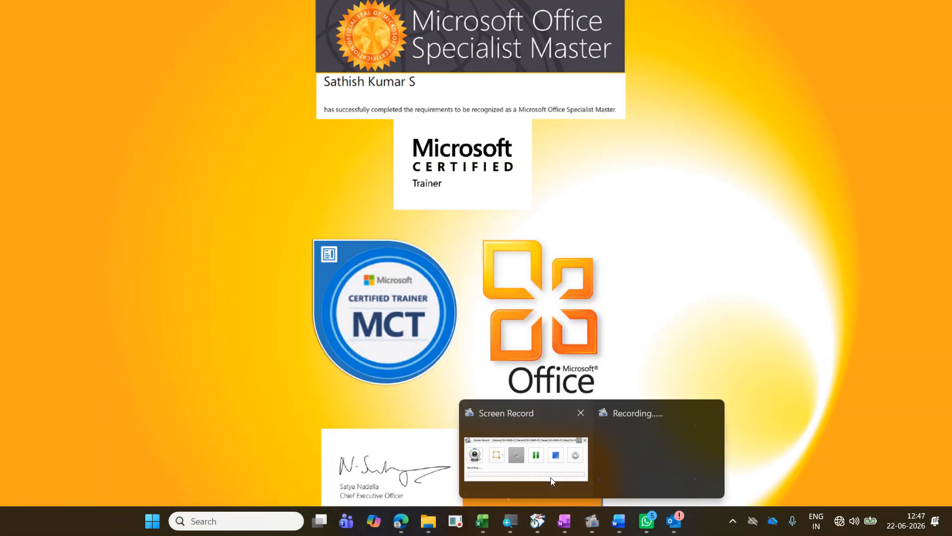